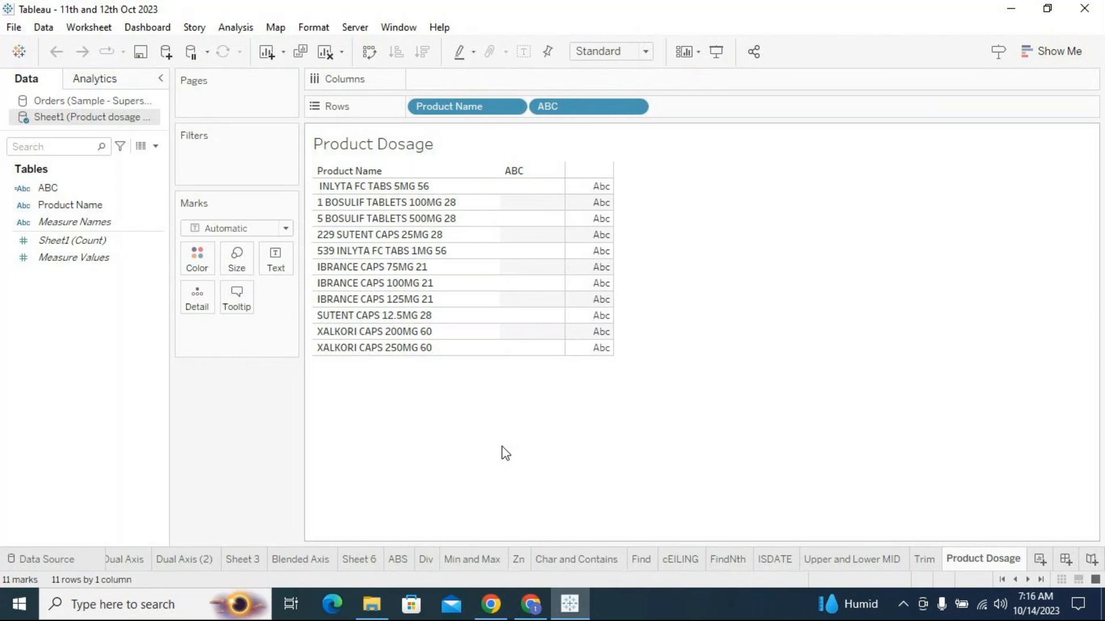
Add a new worksheet and place Category from the Orders (Sample - Superstore) data source on rows.
click(1040, 560)
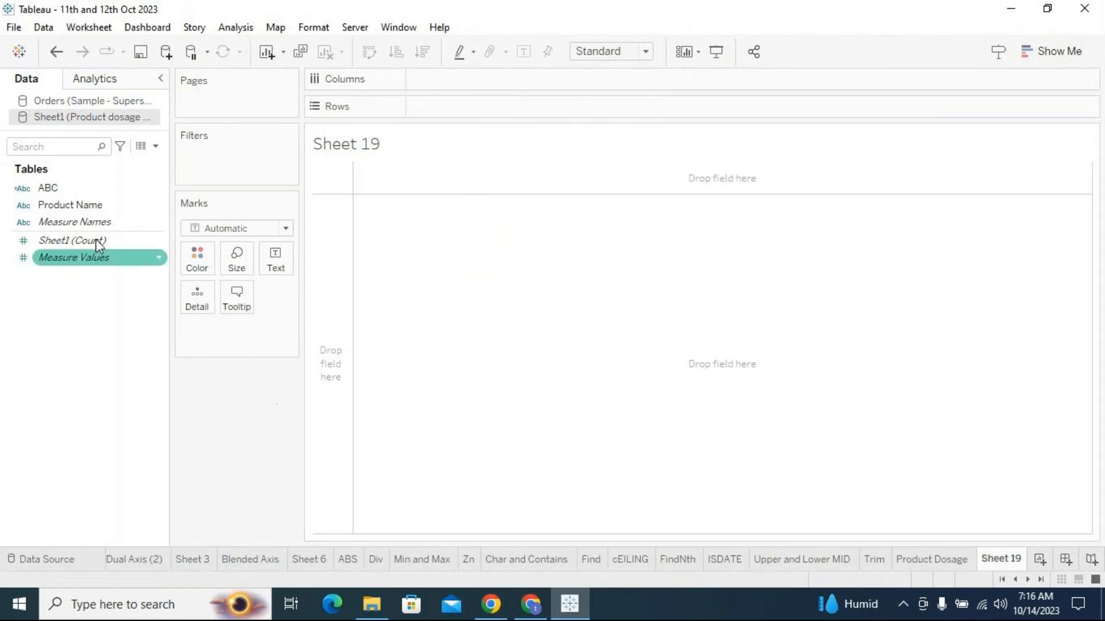
click(67, 102)
scroll(155, 285, down, 1)
scroll(151, 250, up, 1)
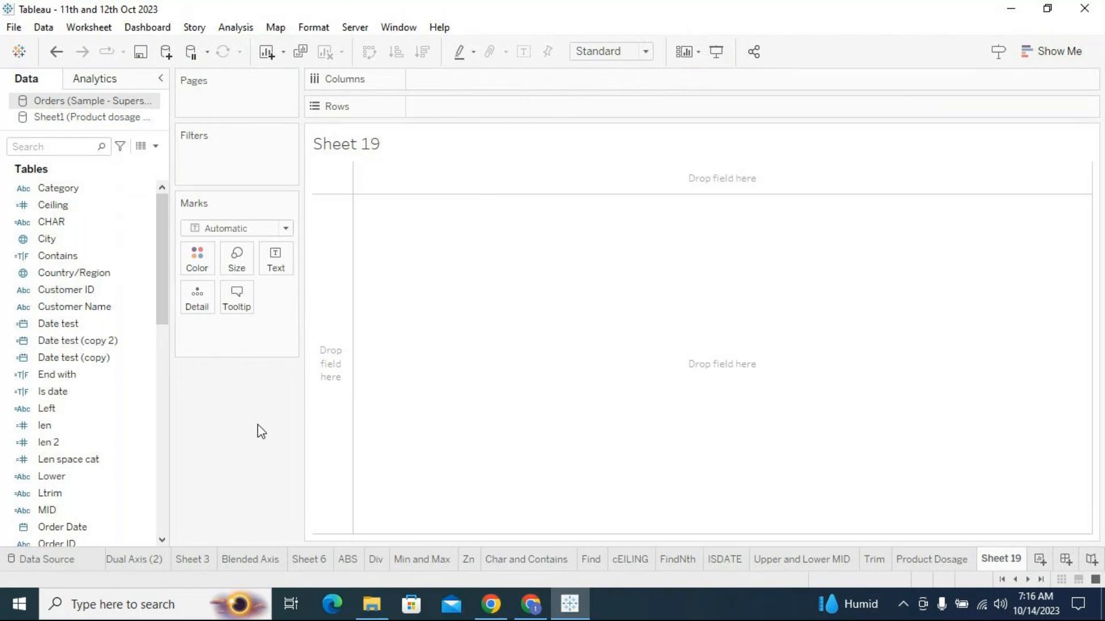
drag(80, 191, 432, 107)
Chart Sales on columns and add Sub-Category to rows after Category.
scroll(128, 463, down, 2)
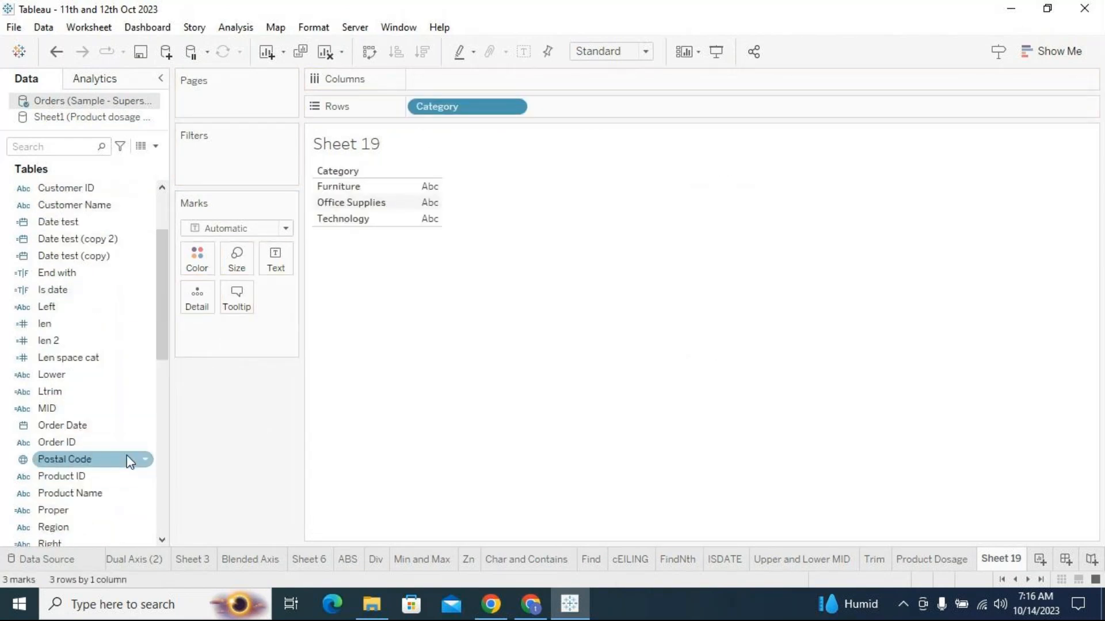
scroll(86, 455, down, 4)
scroll(88, 451, down, 3)
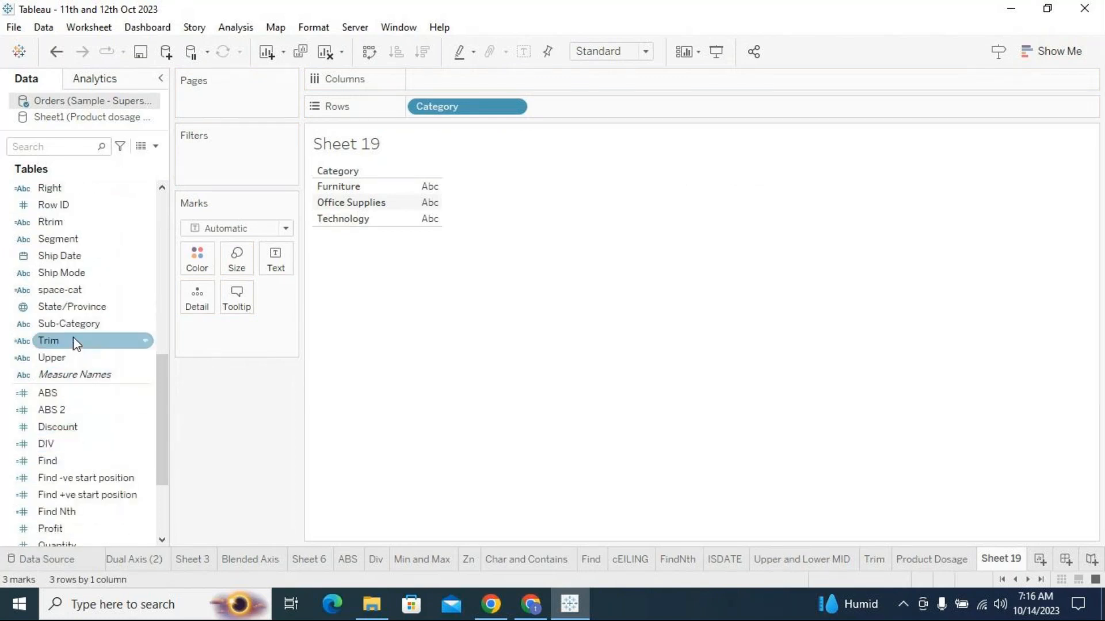
scroll(80, 492, down, 2)
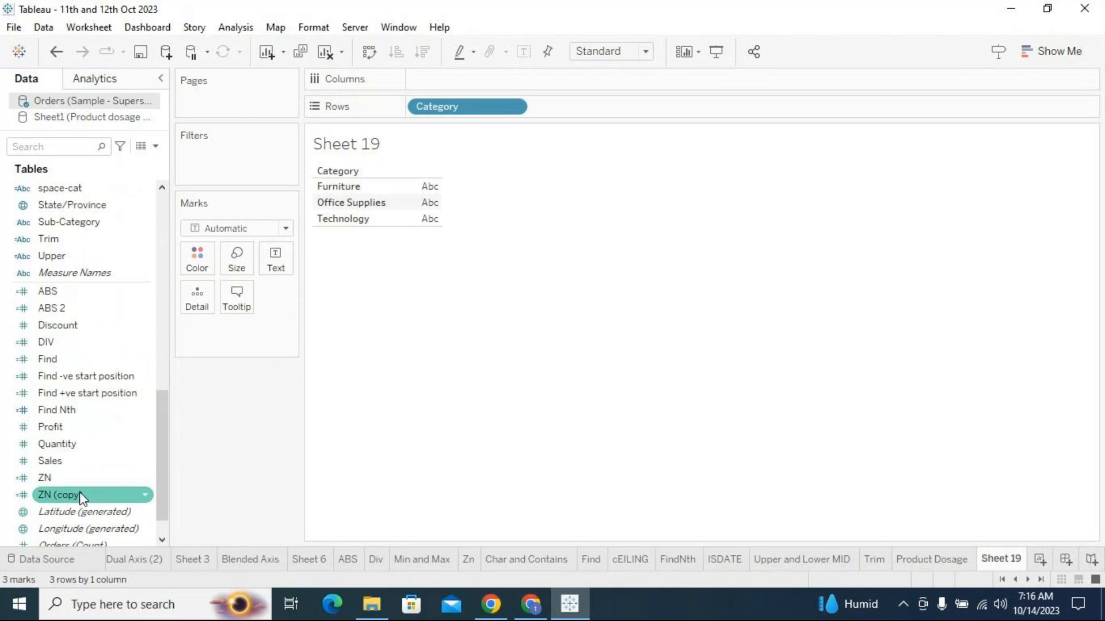
drag(74, 461, 575, 74)
drag(92, 222, 587, 109)
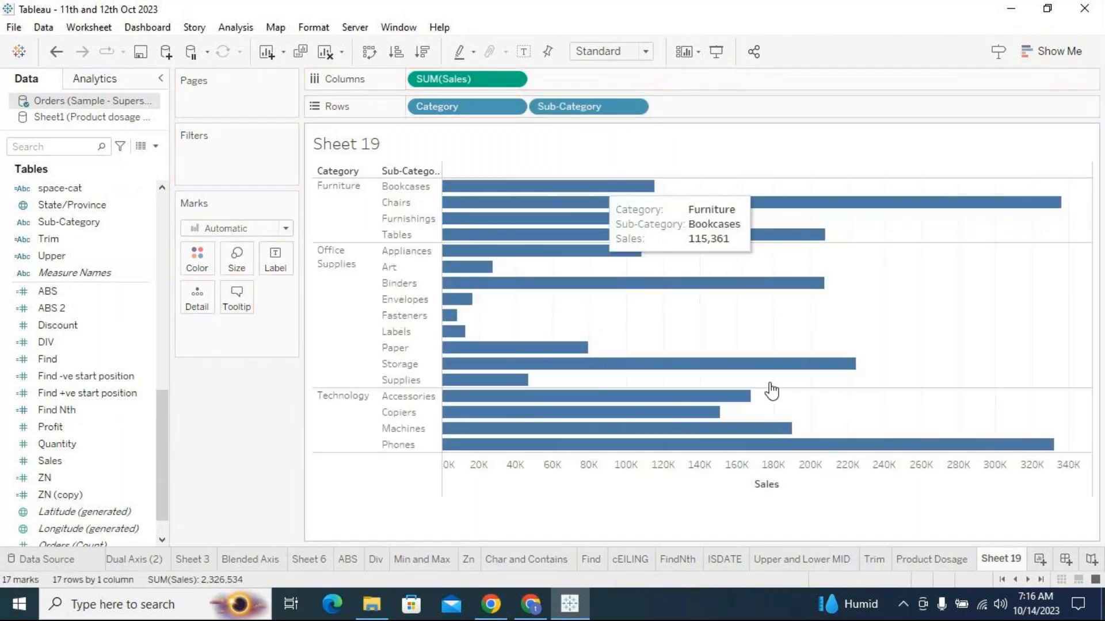
Show the mark labels on the bars and widen the Sub-Category header column so its title fits.
click(523, 51)
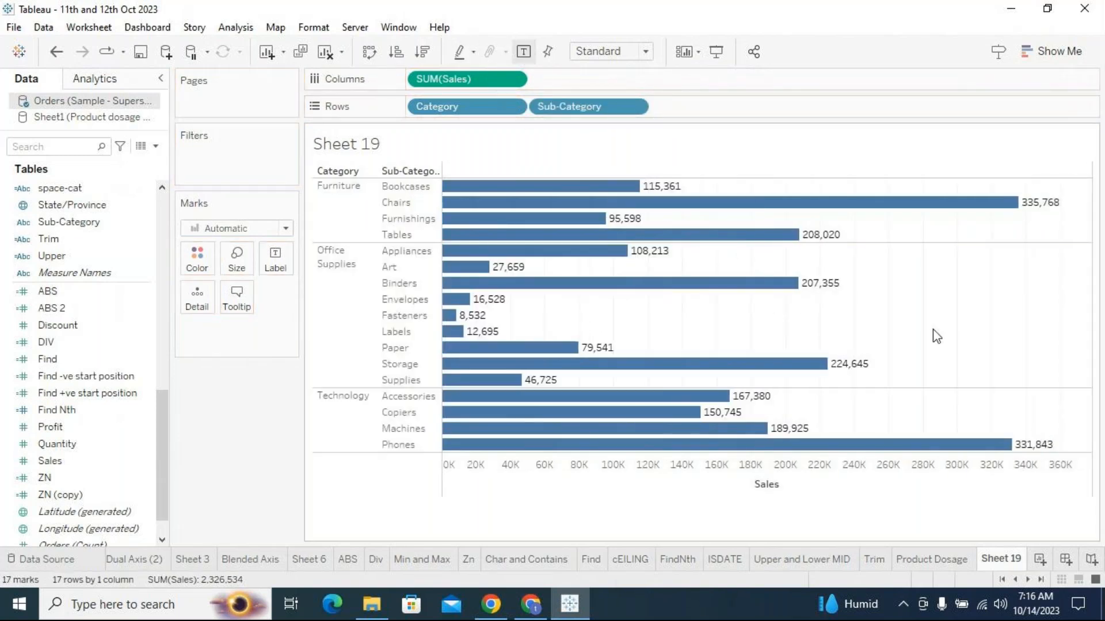
drag(441, 283, 474, 283)
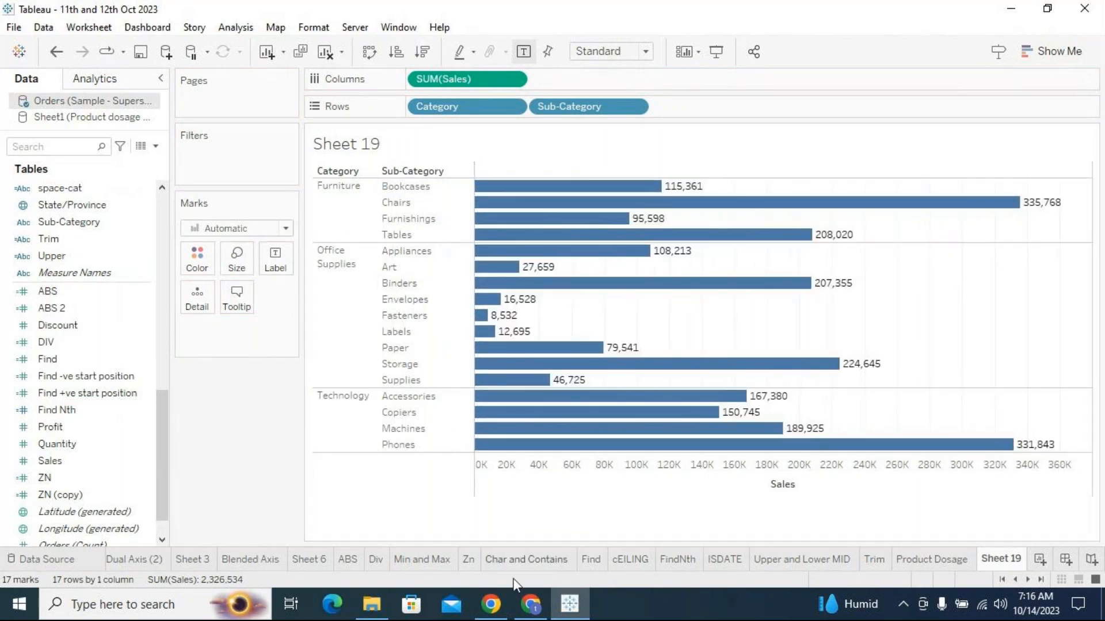
click(529, 604)
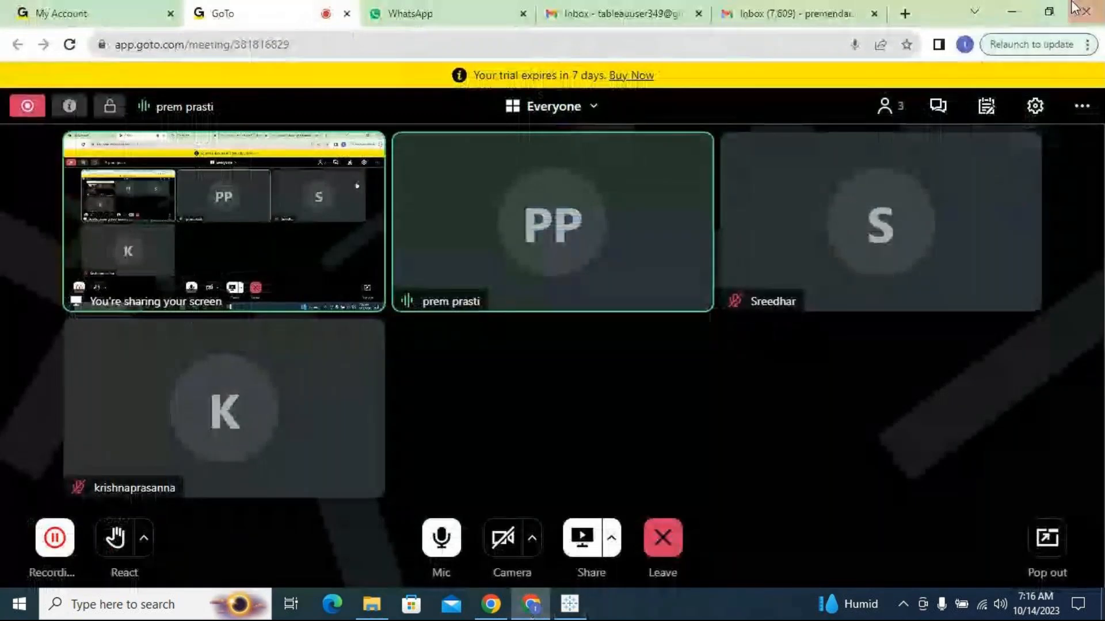
click(1012, 9)
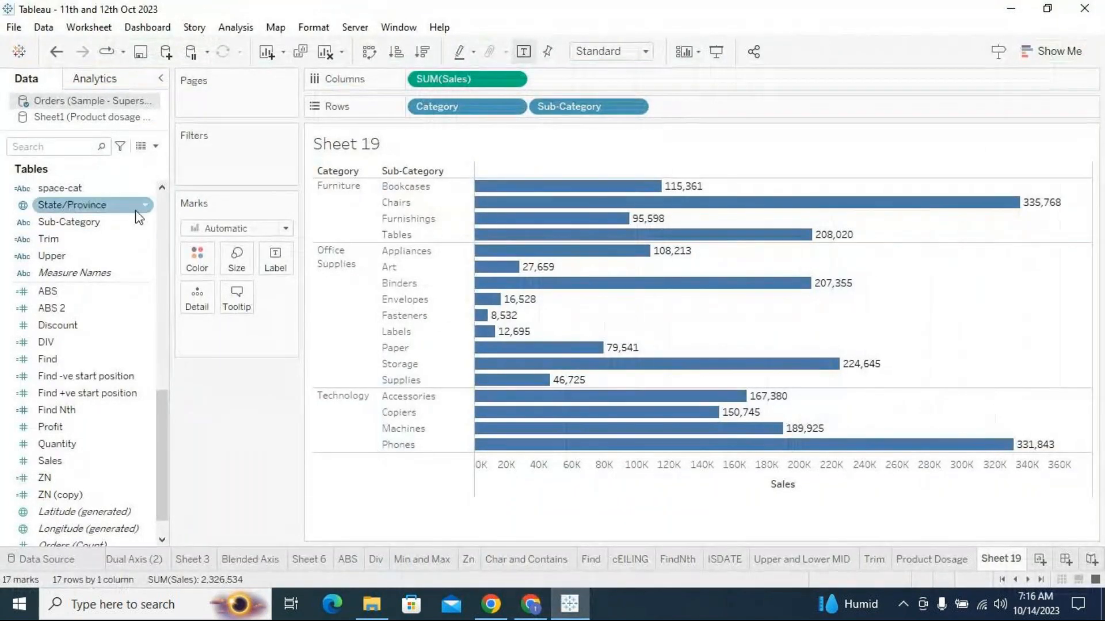
scroll(161, 199, up, 10)
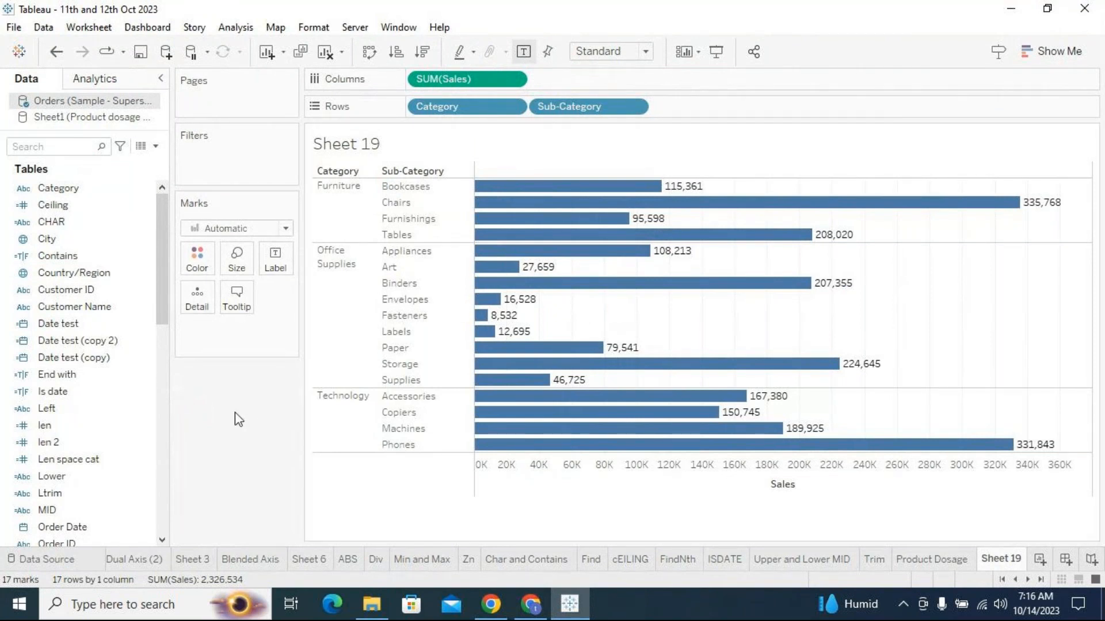
click(155, 147)
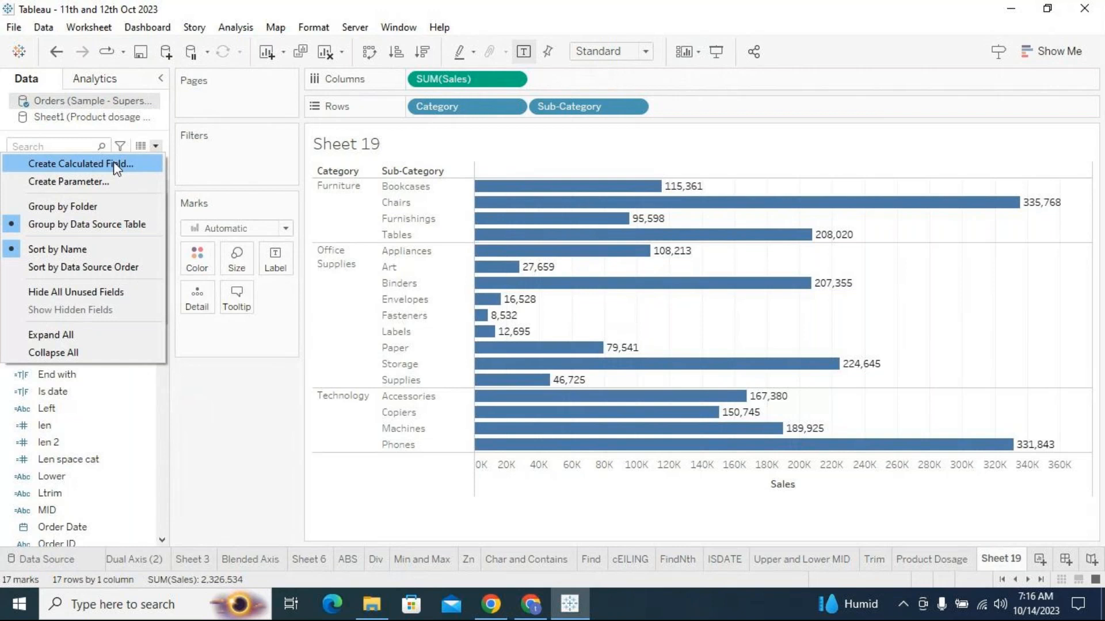
click(114, 165)
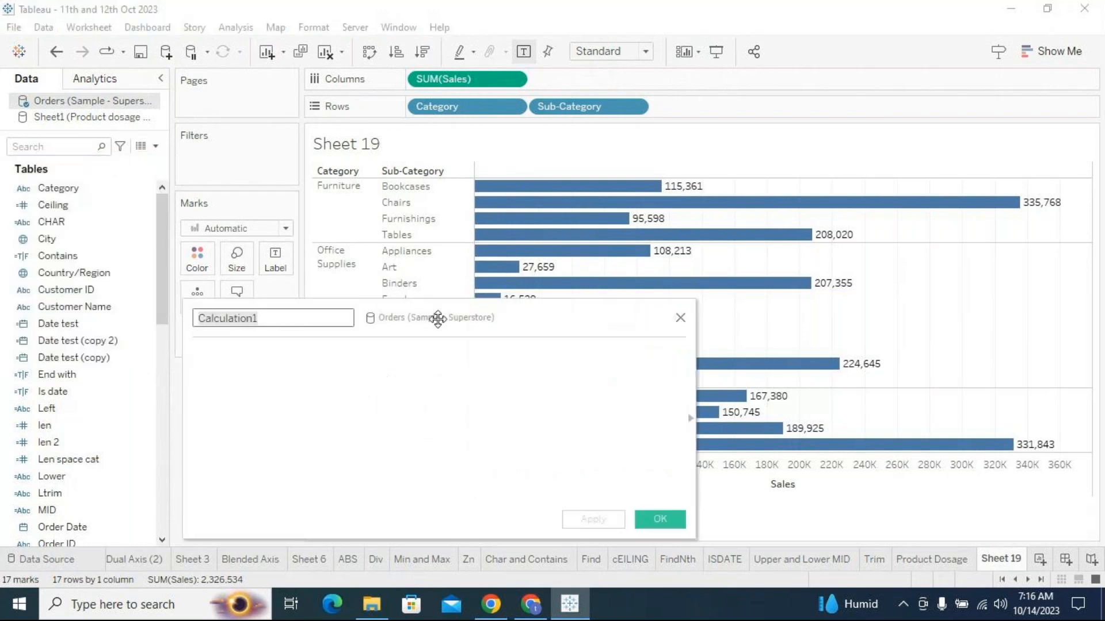
drag(435, 318, 474, 152)
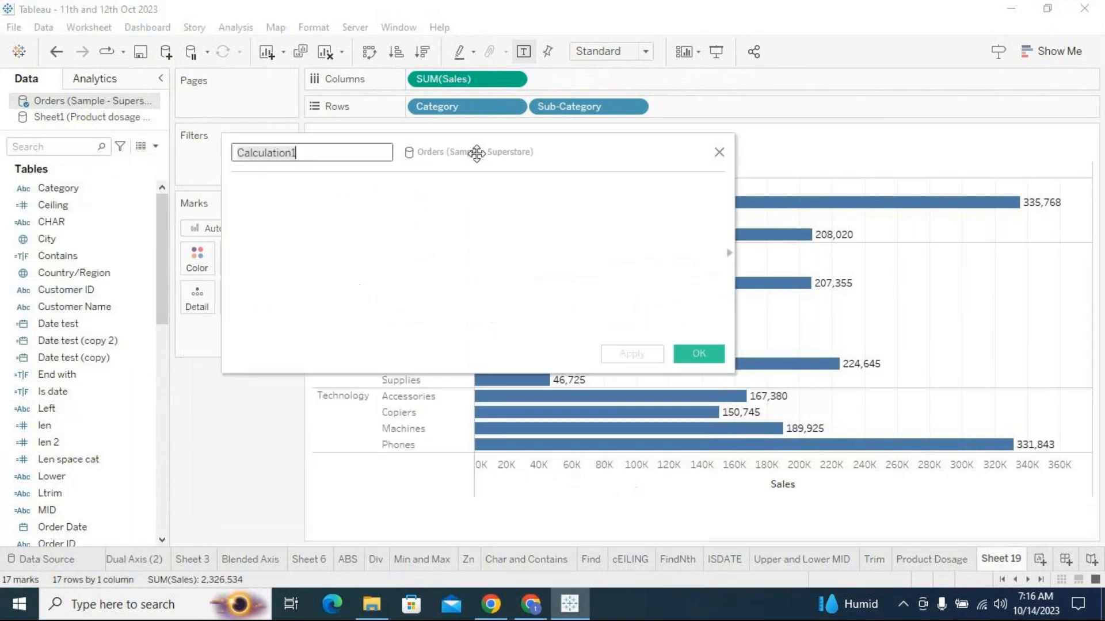
click(719, 152)
Start a new parameter named "Sub-cat para" with the String data type.
click(156, 147)
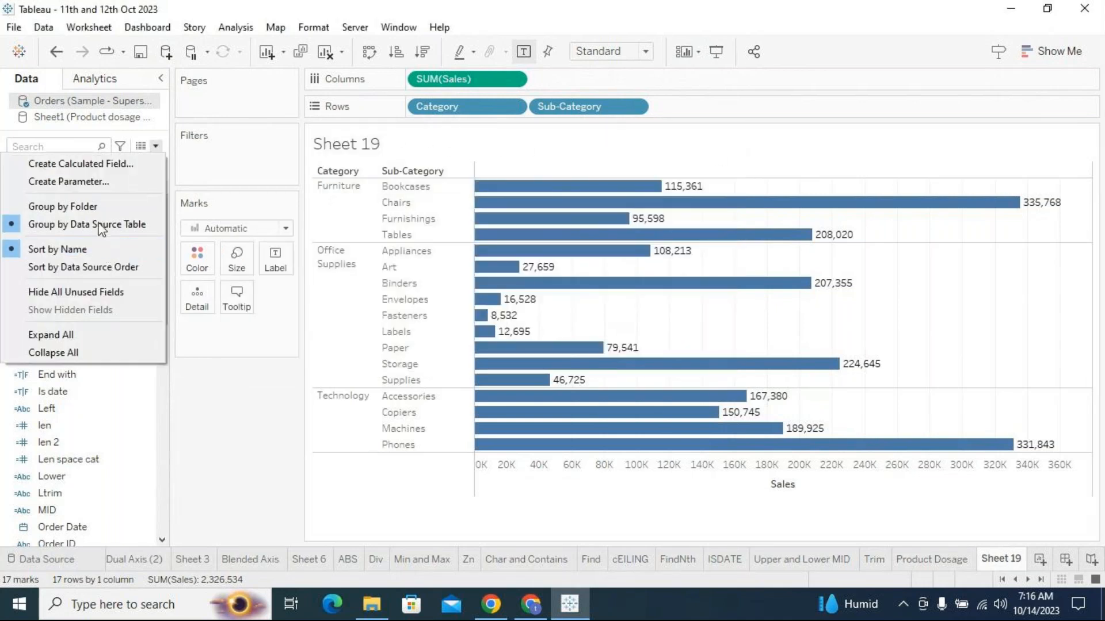
click(360, 339)
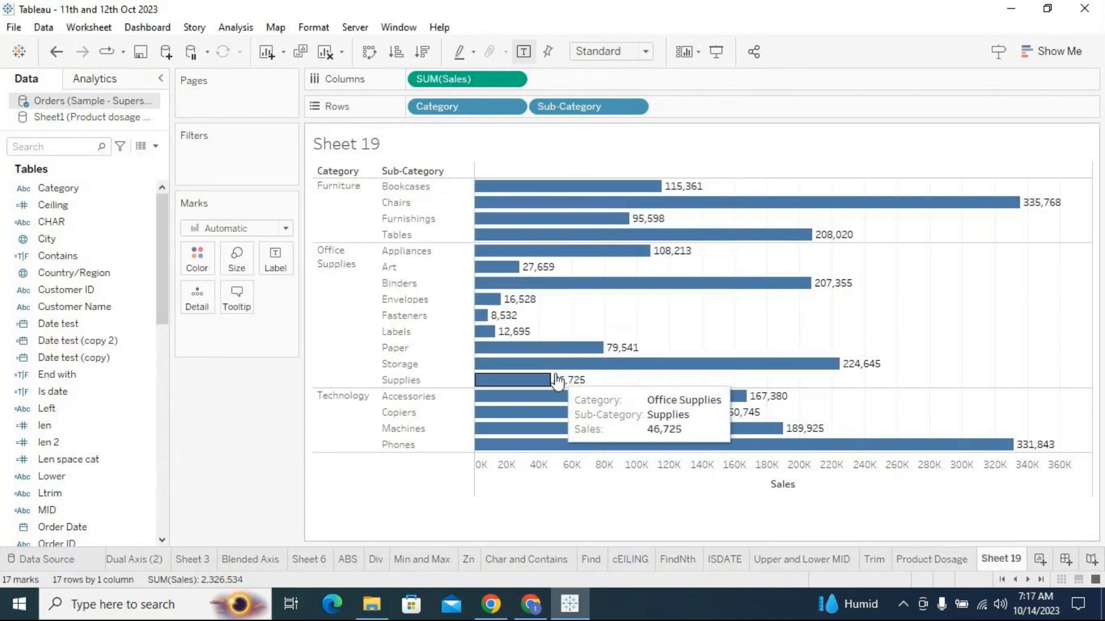
click(97, 196)
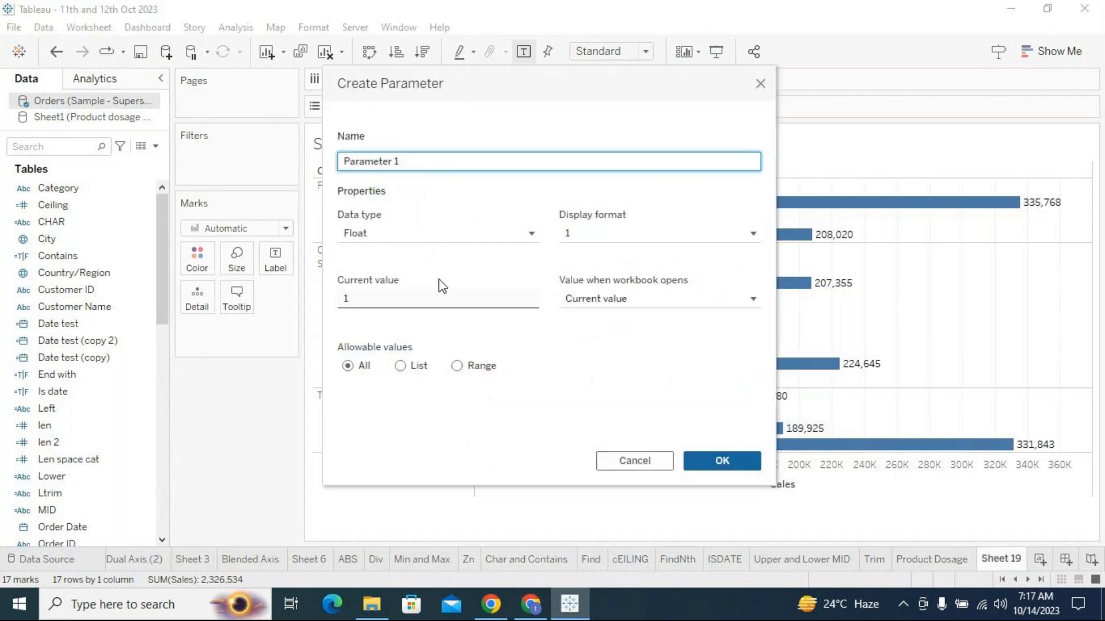
drag(427, 164, 204, 138)
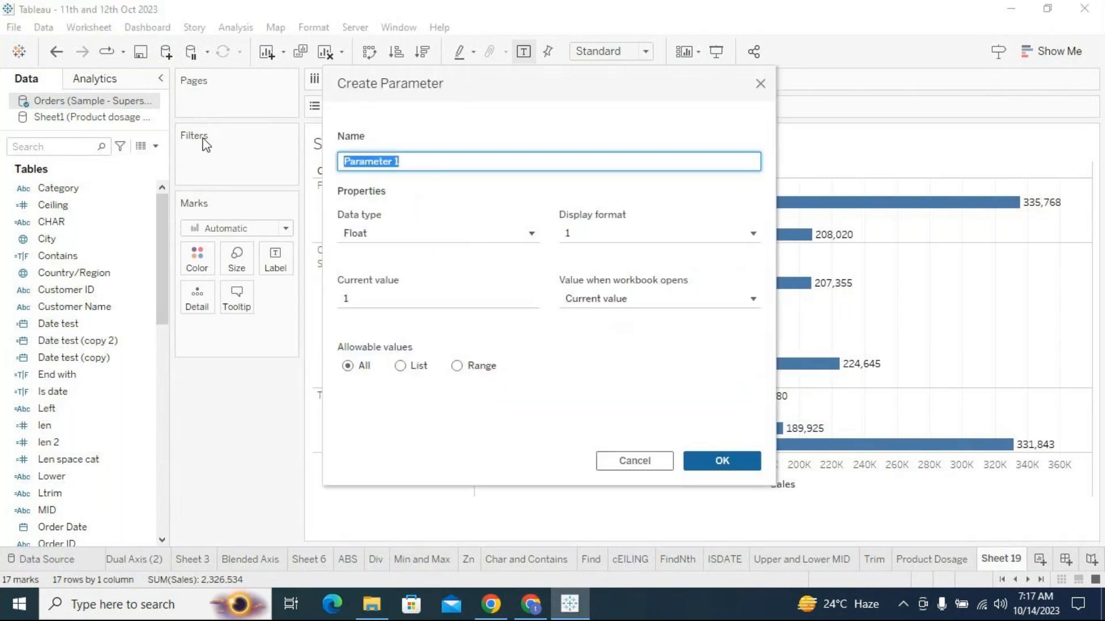
text(Sub-cat para)
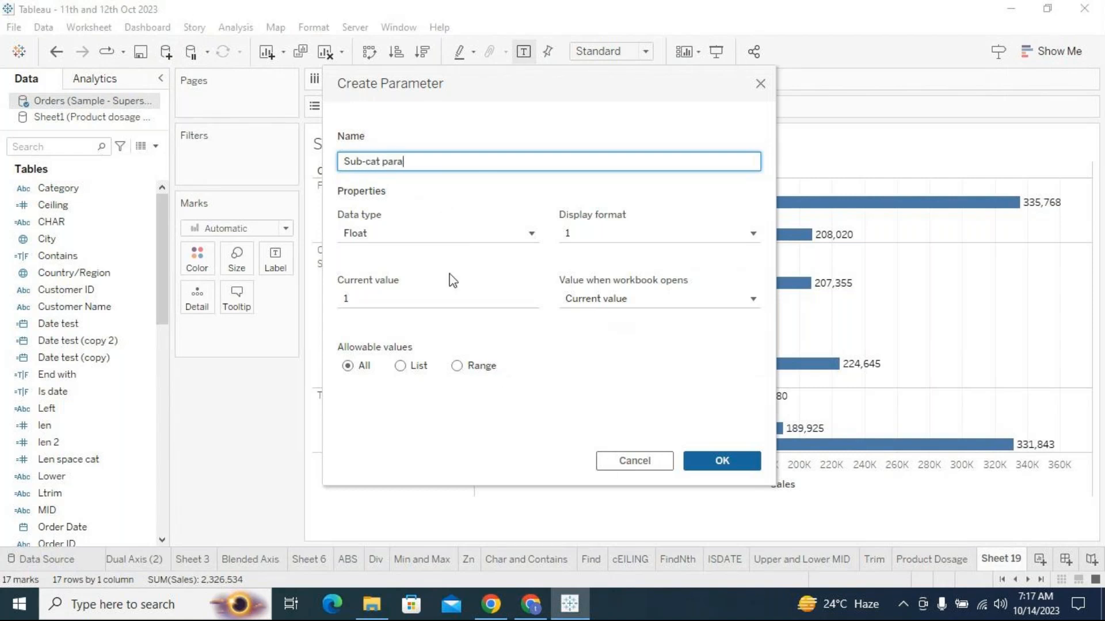
click(434, 244)
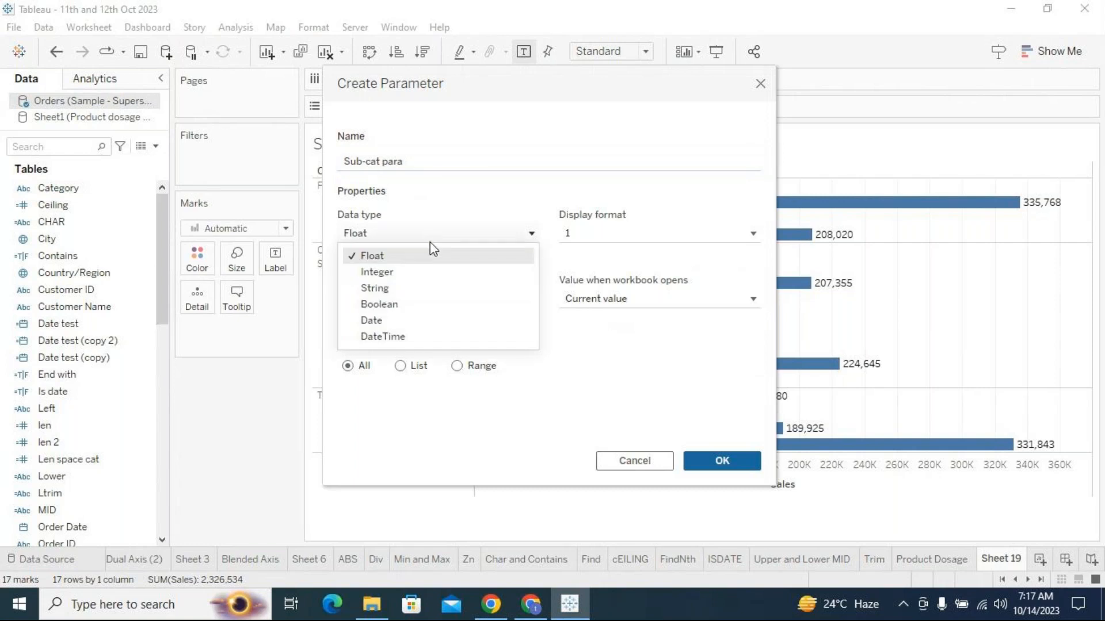
click(402, 292)
Limit the parameter's allowable values to a list filled from the Sub-Category field of Orders (Sample - Superstore), and create it.
click(400, 366)
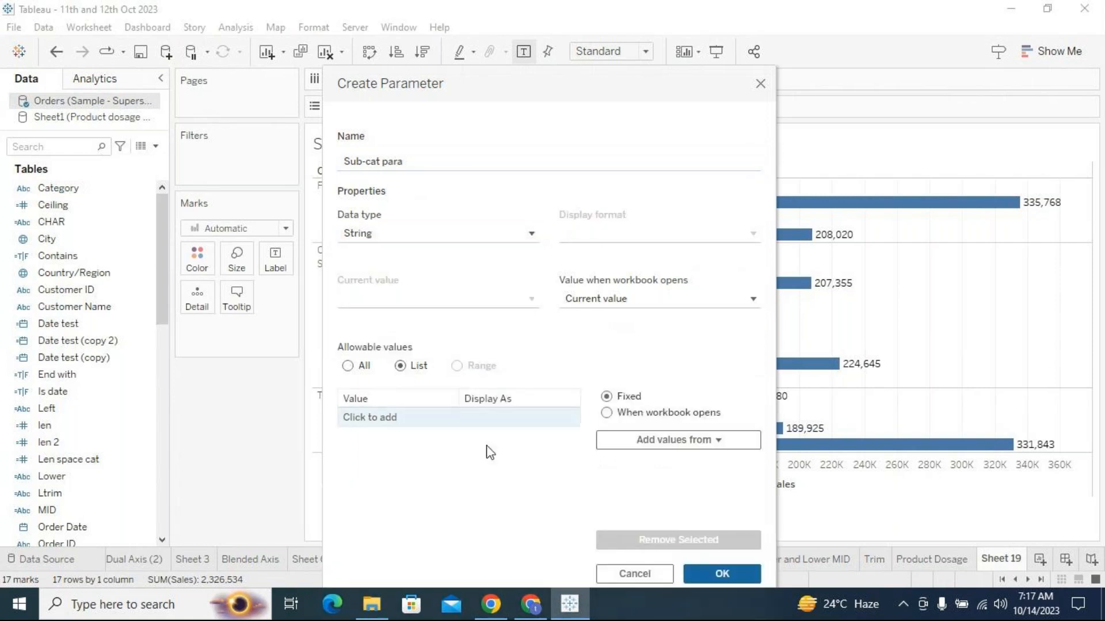
click(693, 442)
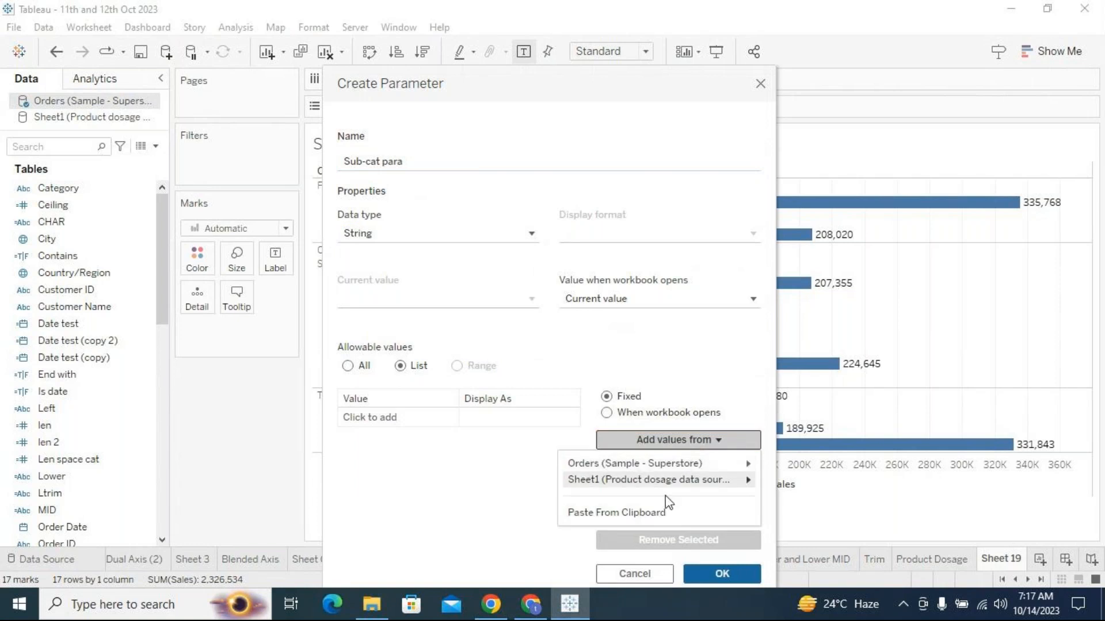
mouse_move(738, 465)
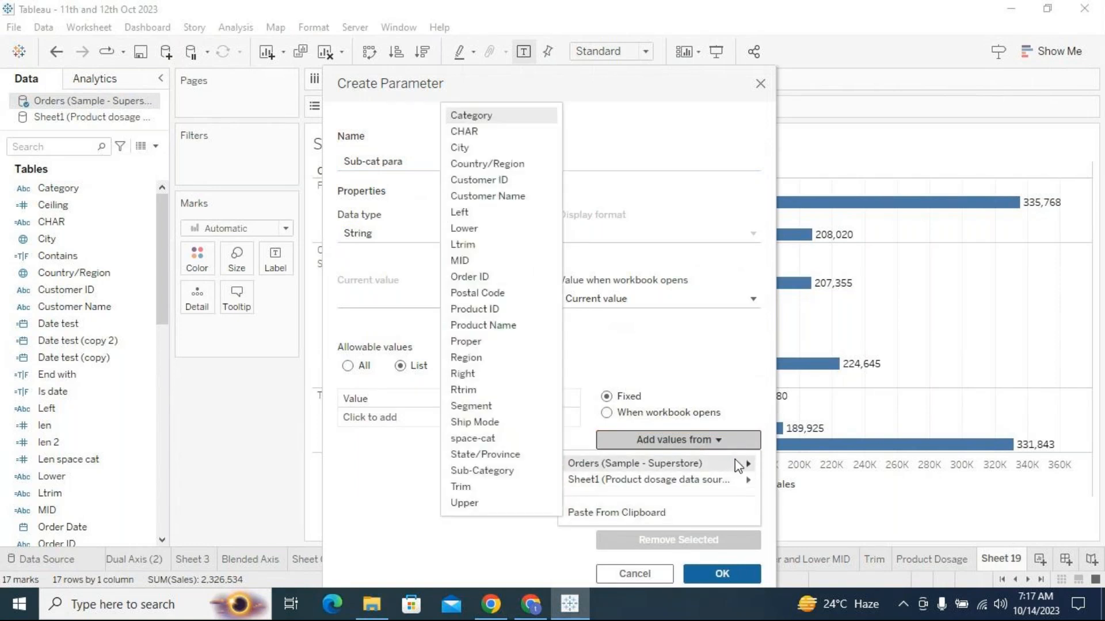
click(496, 475)
click(722, 573)
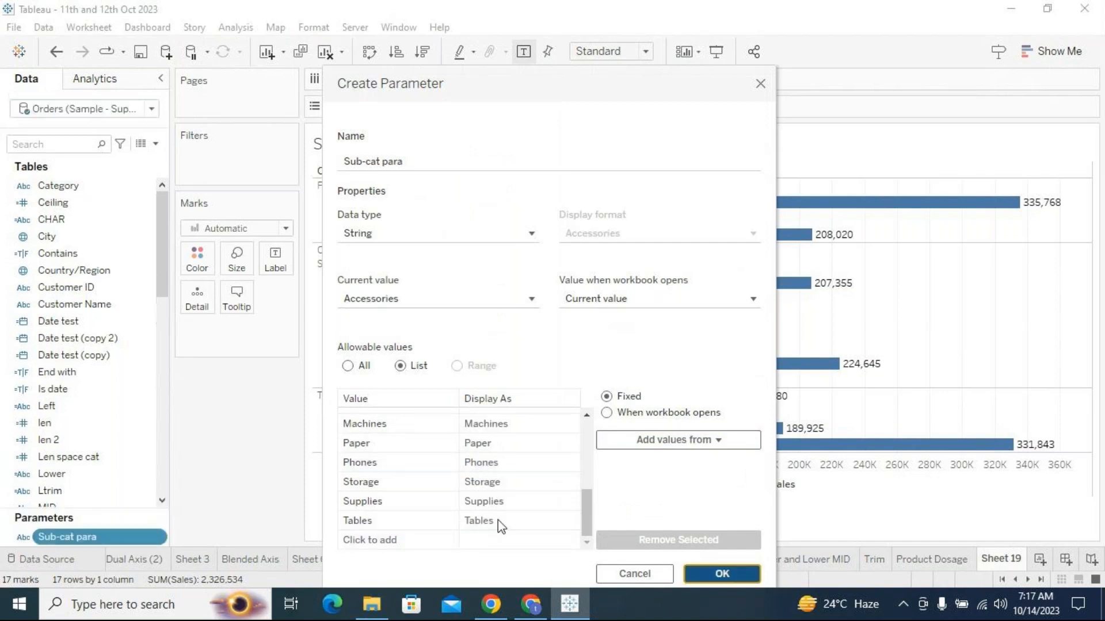
Show the Sub-cat para parameter control on the sheet and set its value to Fasteners.
click(159, 539)
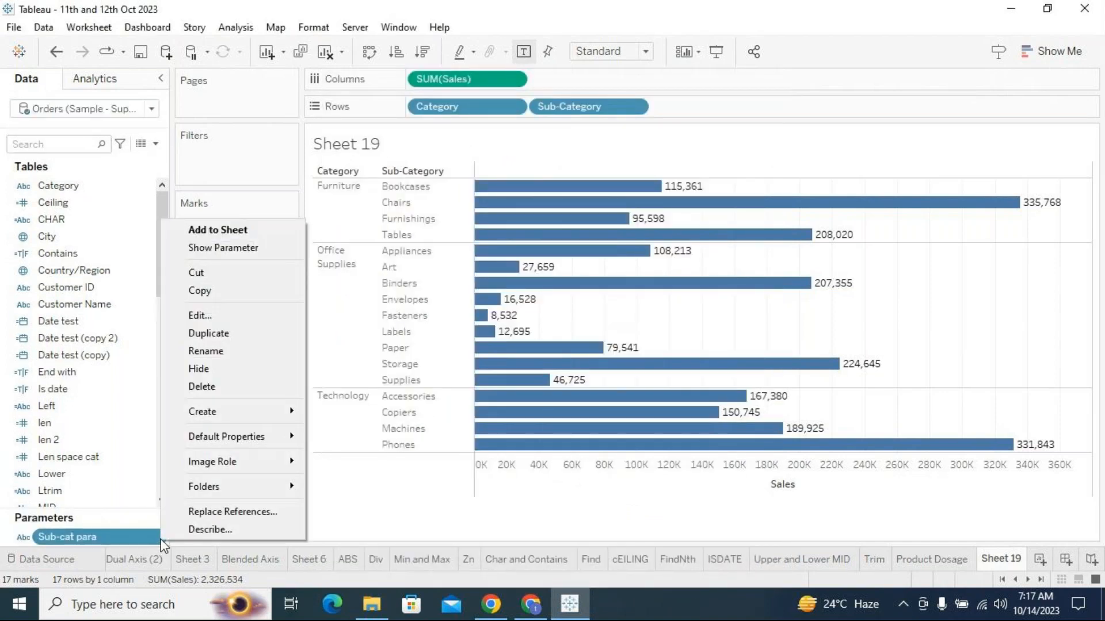
click(198, 248)
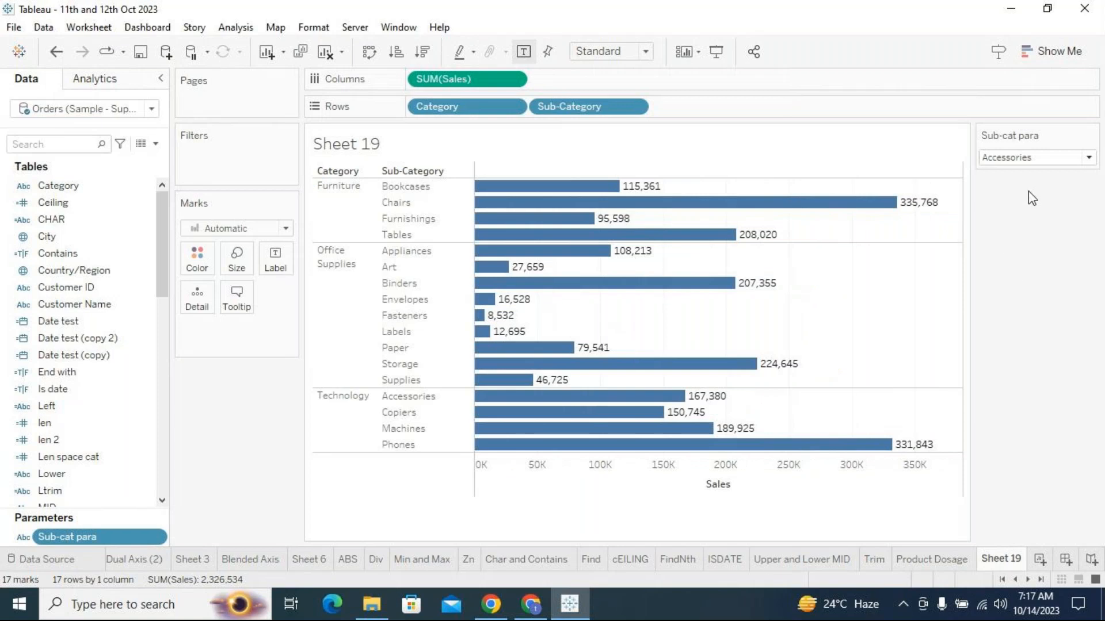
click(1024, 157)
click(1004, 212)
click(1029, 158)
click(999, 274)
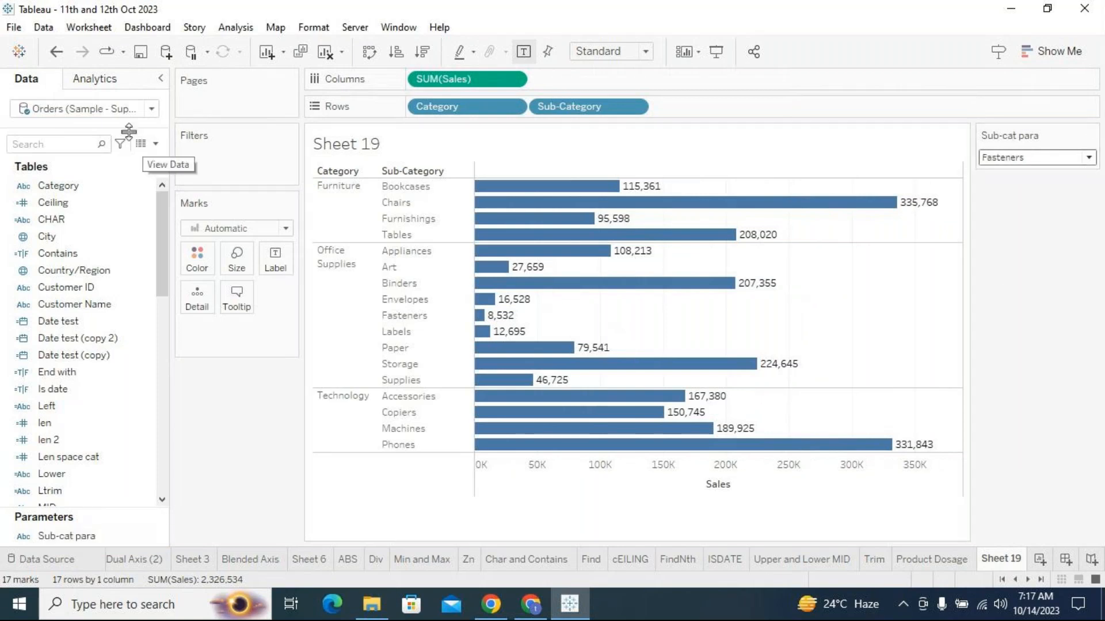
Start a new calculated field named "Sub cat CLF", moving its editor clear of the chart's upper part.
click(154, 144)
click(129, 159)
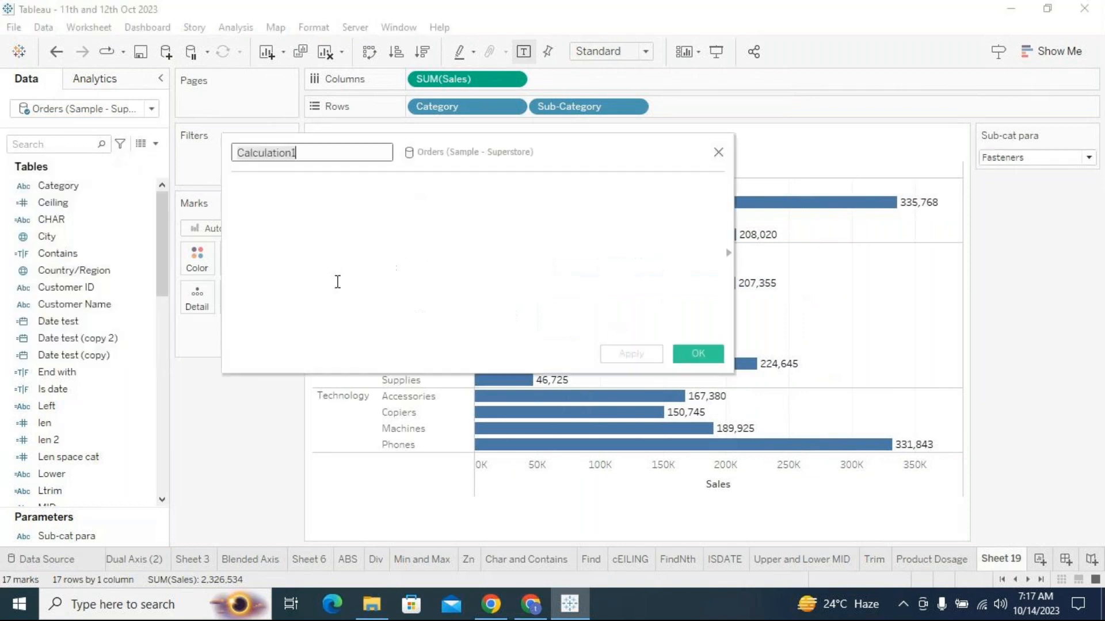
drag(530, 150, 472, 279)
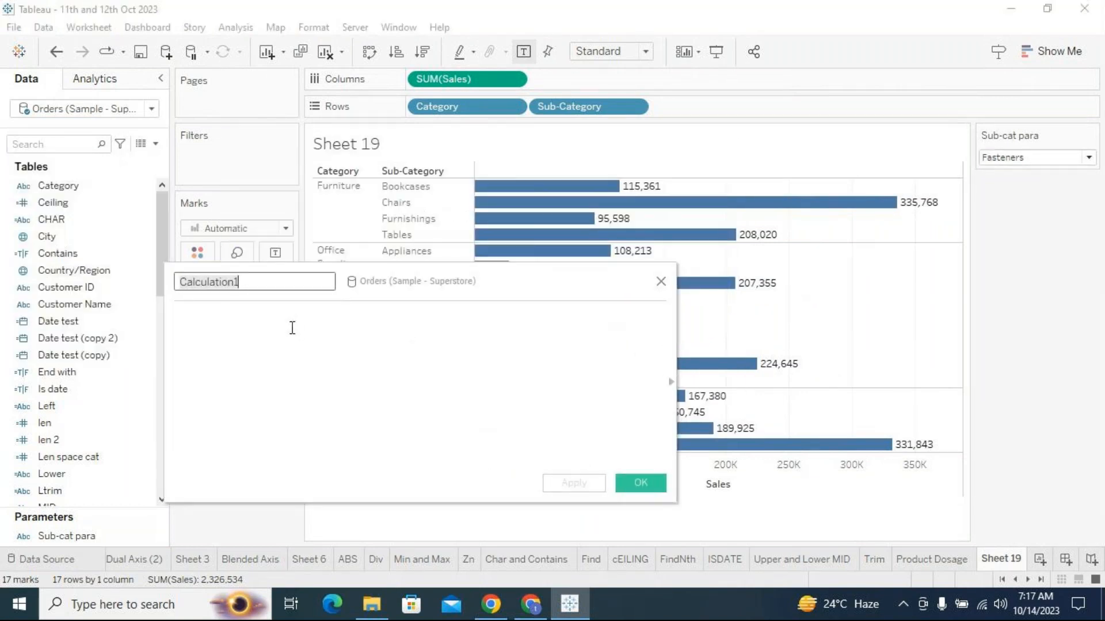
text(a)
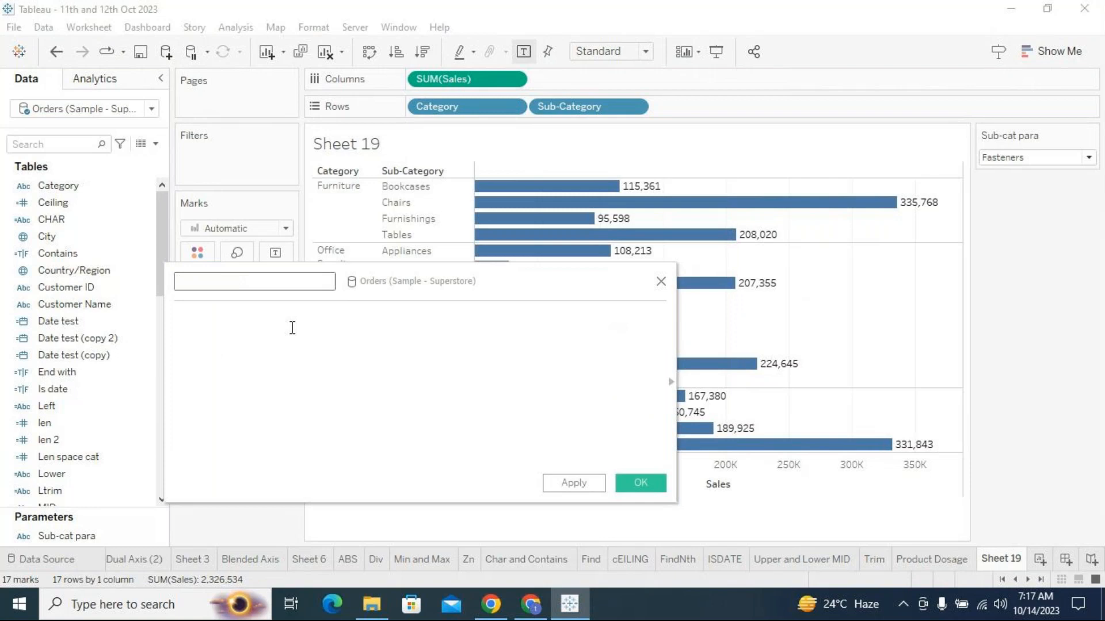
text(ub cat CLF)
Begin the calculation with the condition IF [Sub-cat para]=[Sub-Category].
click(292, 328)
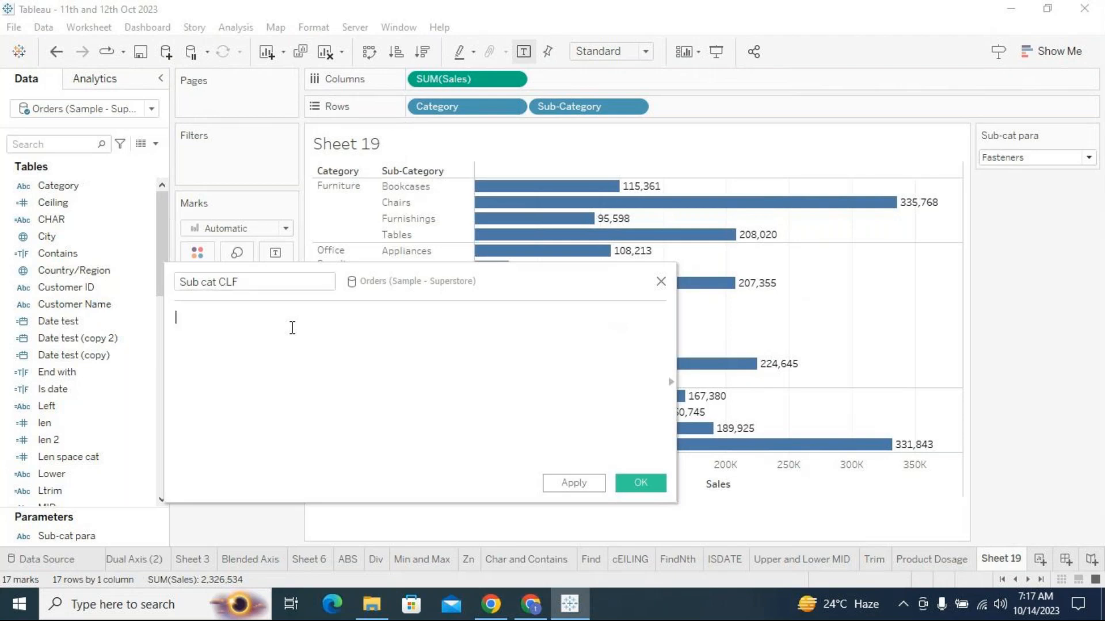
text(IF sub)
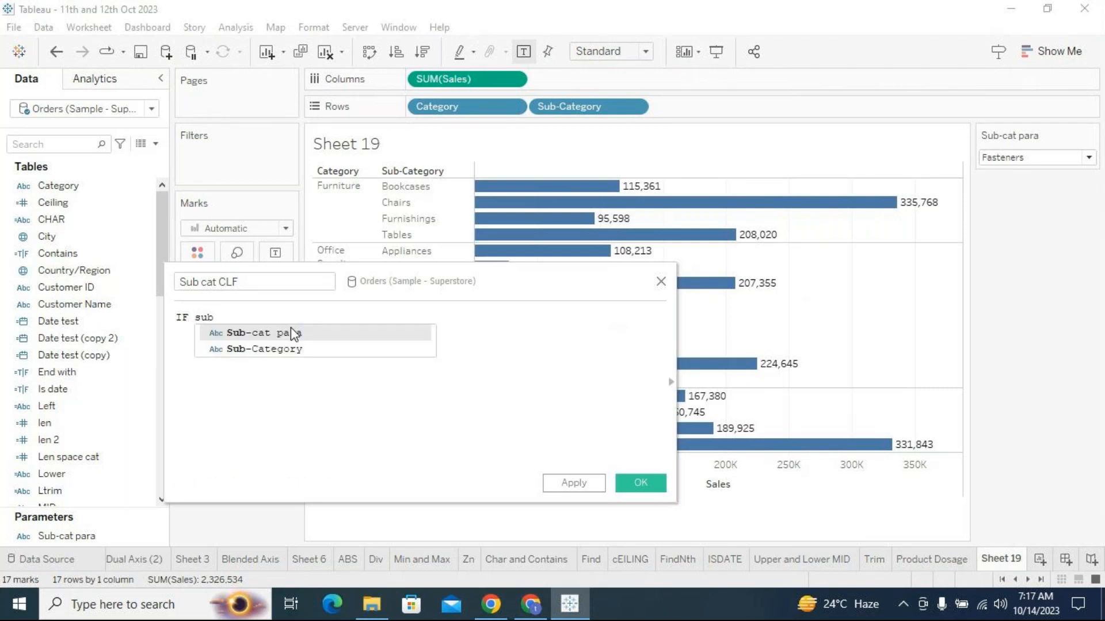
click(293, 334)
text(=)
text(sub)
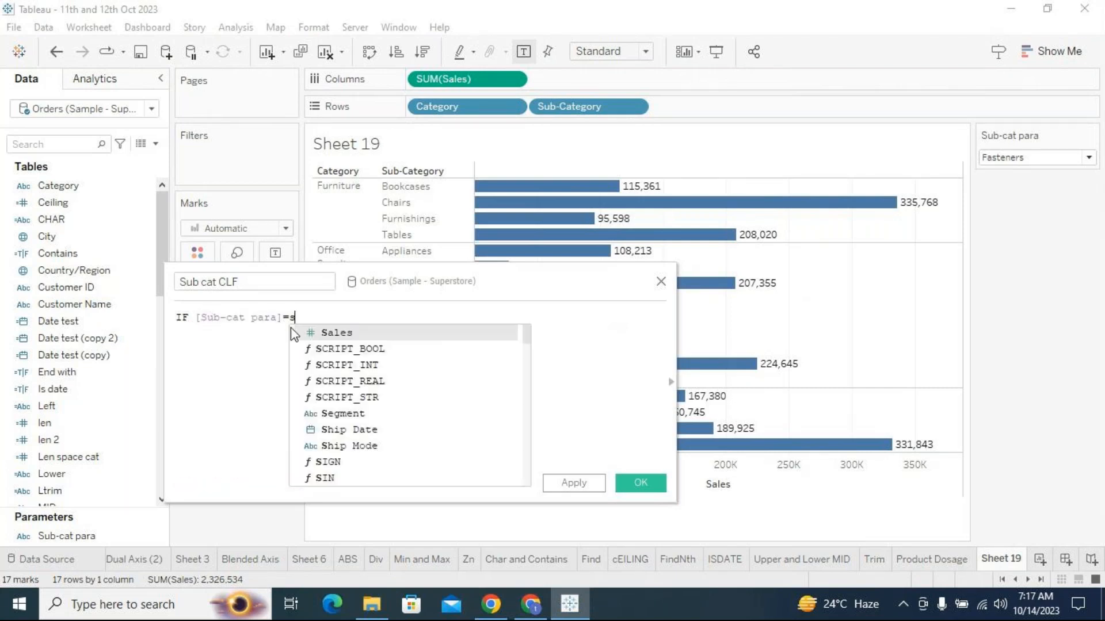
key(Return)
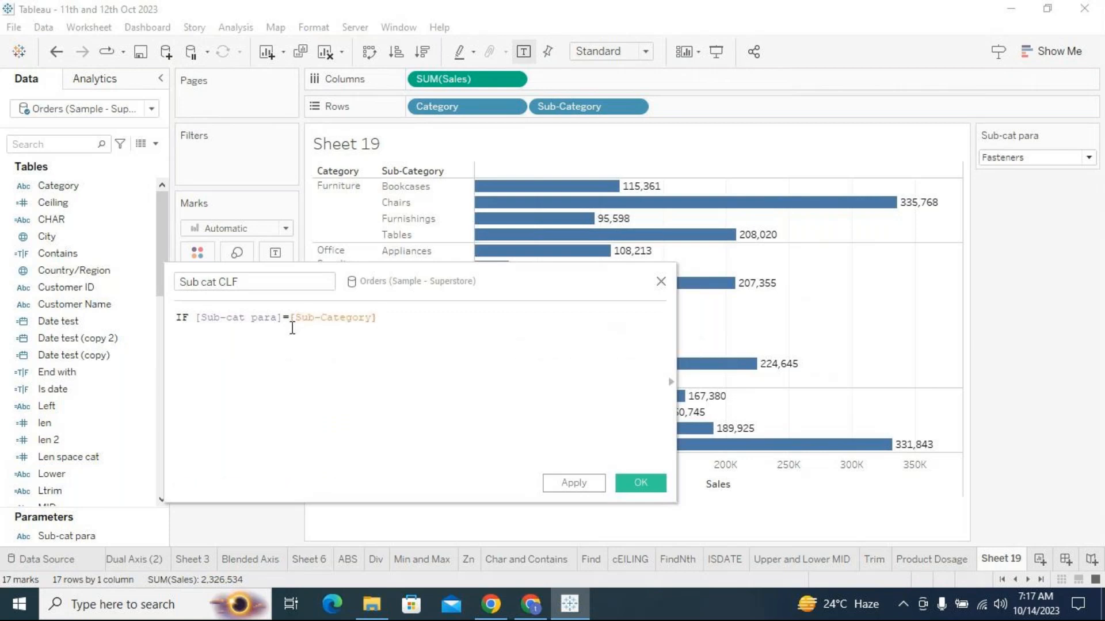
Complete the calculation with THEN [Sales], ELSE 0 on the second line and END on the third, and apply it.
text(thn)
key(BackSpace)
key(Return)
text(sal)
key(Return)
text(el)
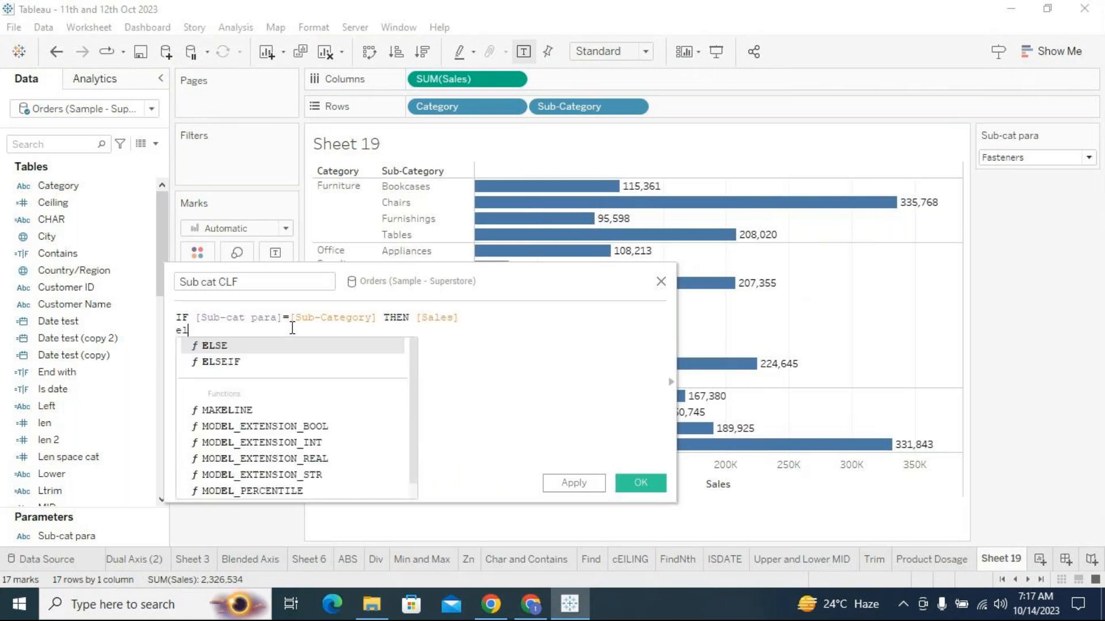
key(Return)
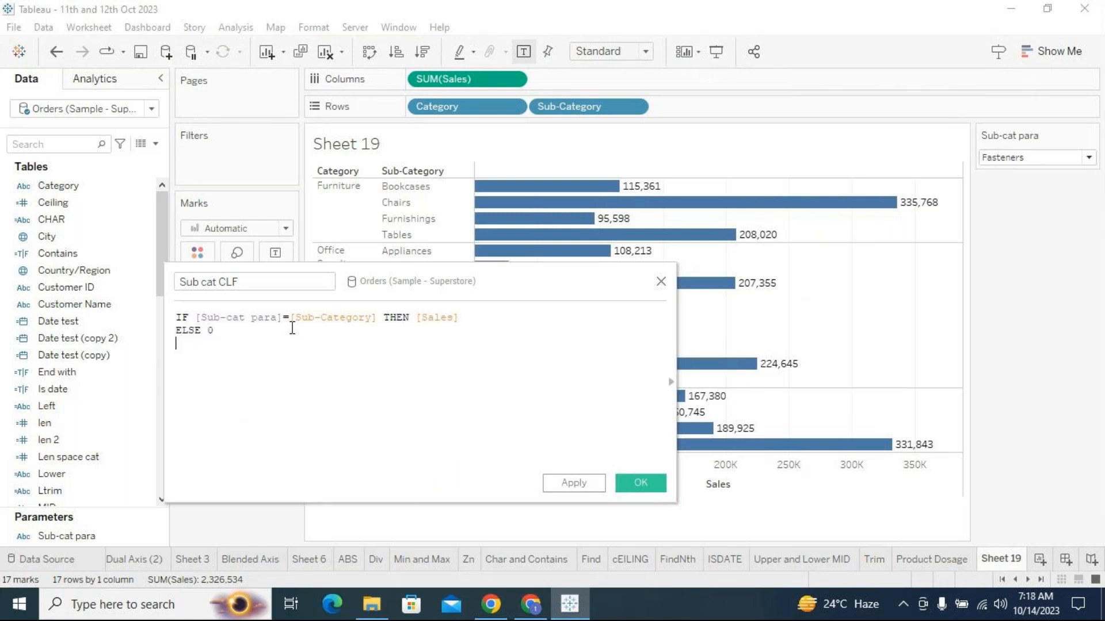
text(end)
key(Return)
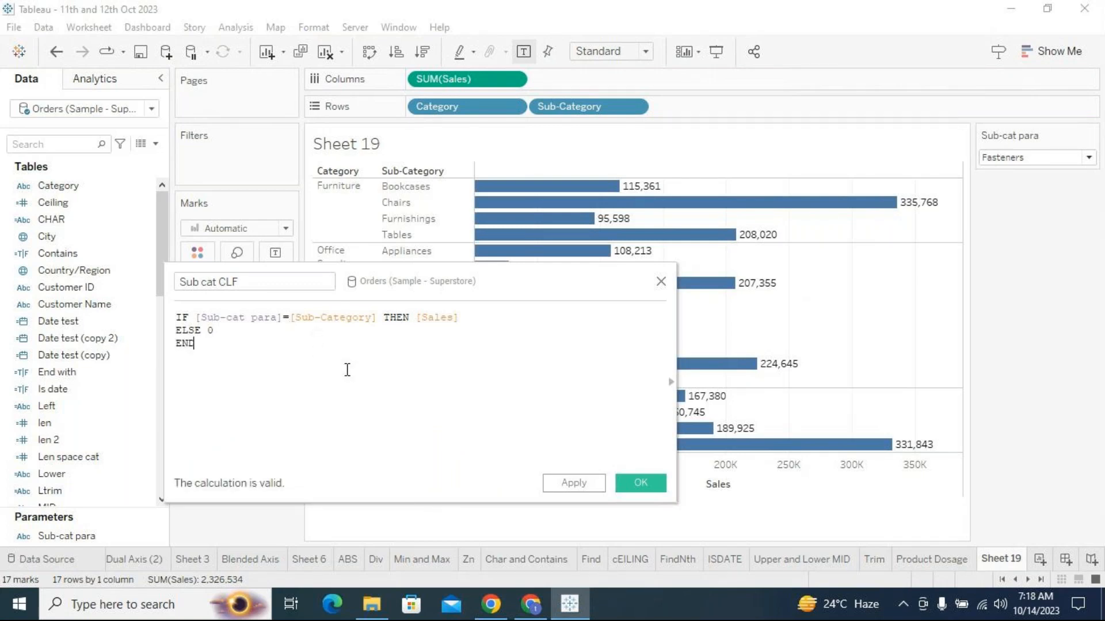
click(573, 485)
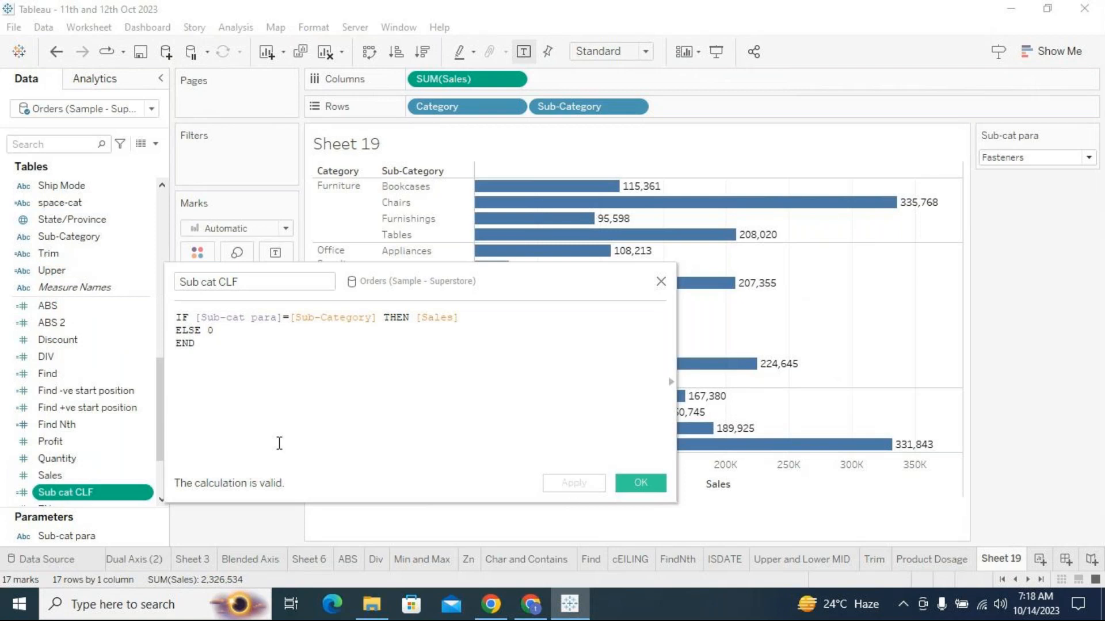
Add Sub cat CLF to Columns after SUM(Sales) and shift the calculation editor slightly.
drag(138, 492, 790, 85)
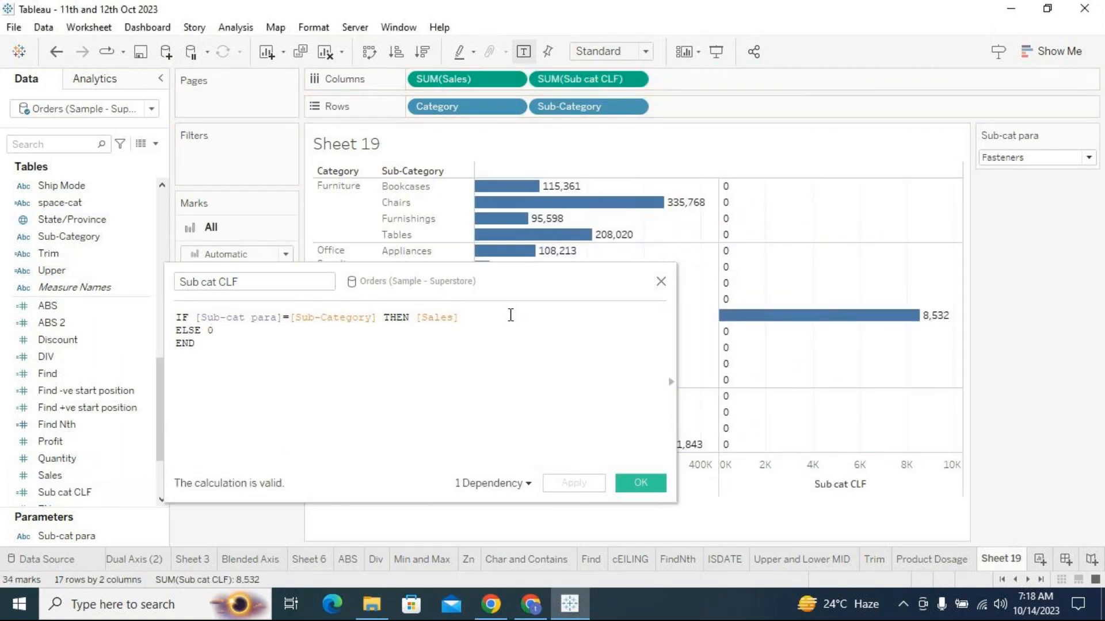
drag(496, 283, 505, 294)
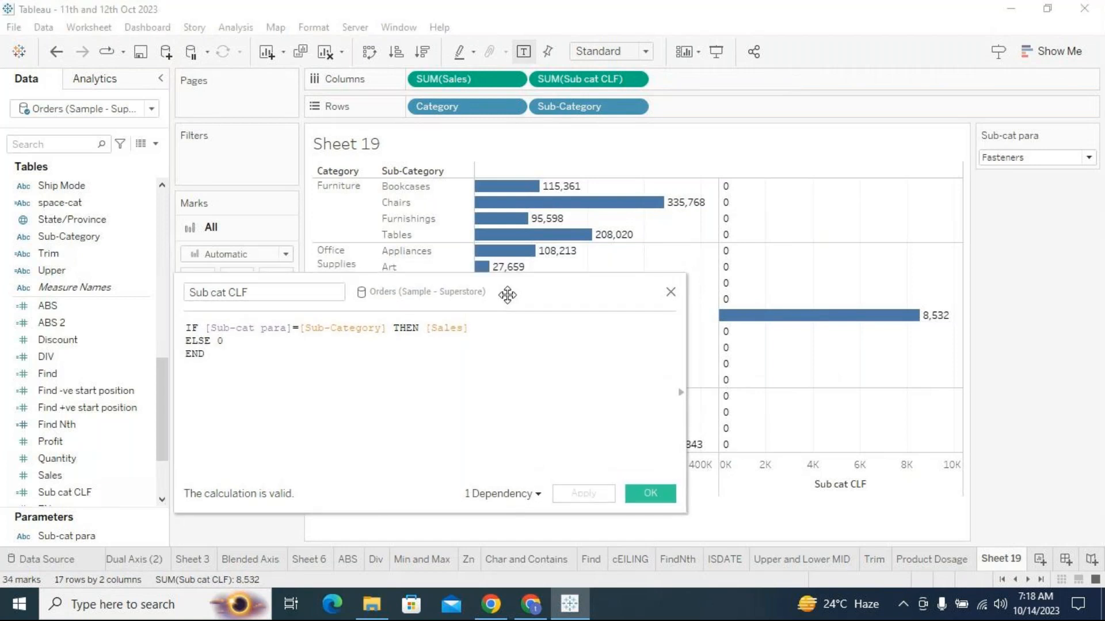
click(94, 388)
click(43, 289)
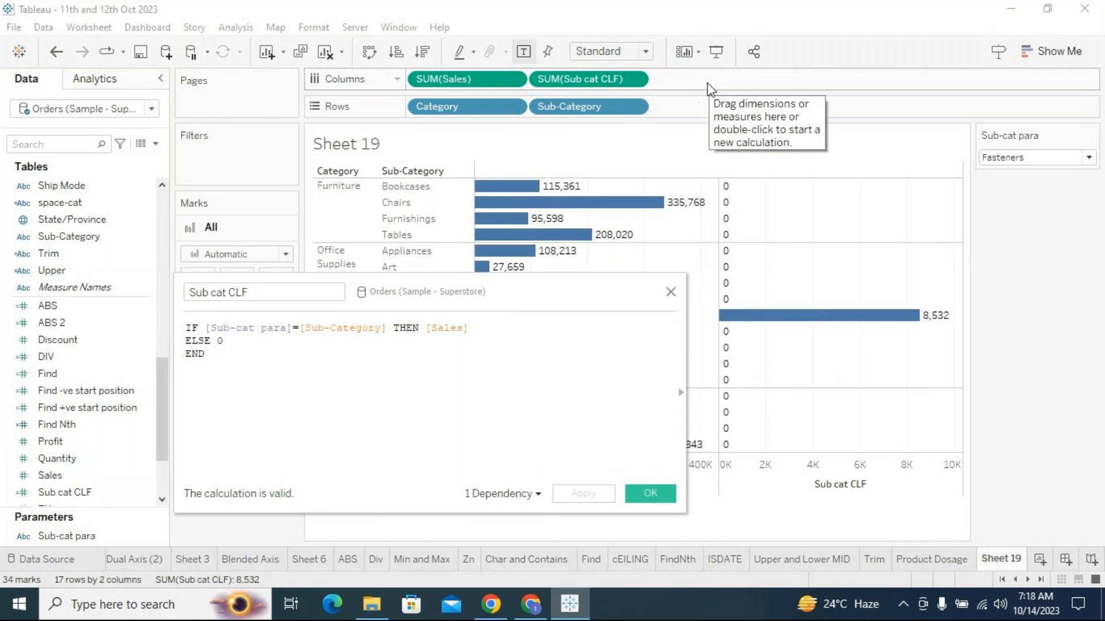
Inspect the aggregation around Sub cat CLF in its expression on Columns, leaving it unedited.
double_click(560, 79)
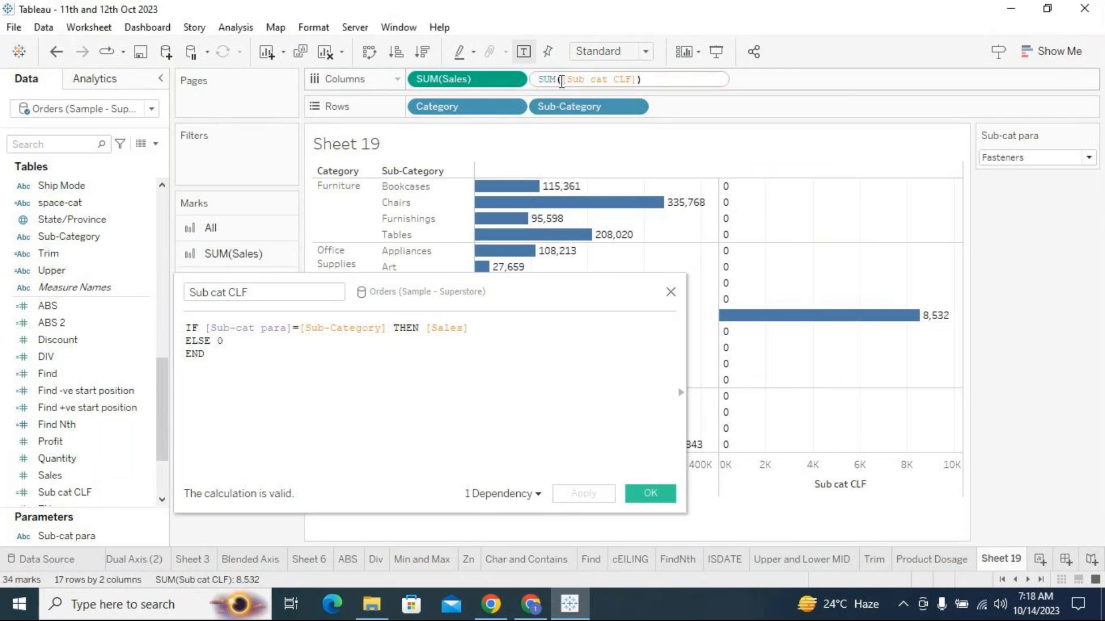
drag(563, 81, 537, 82)
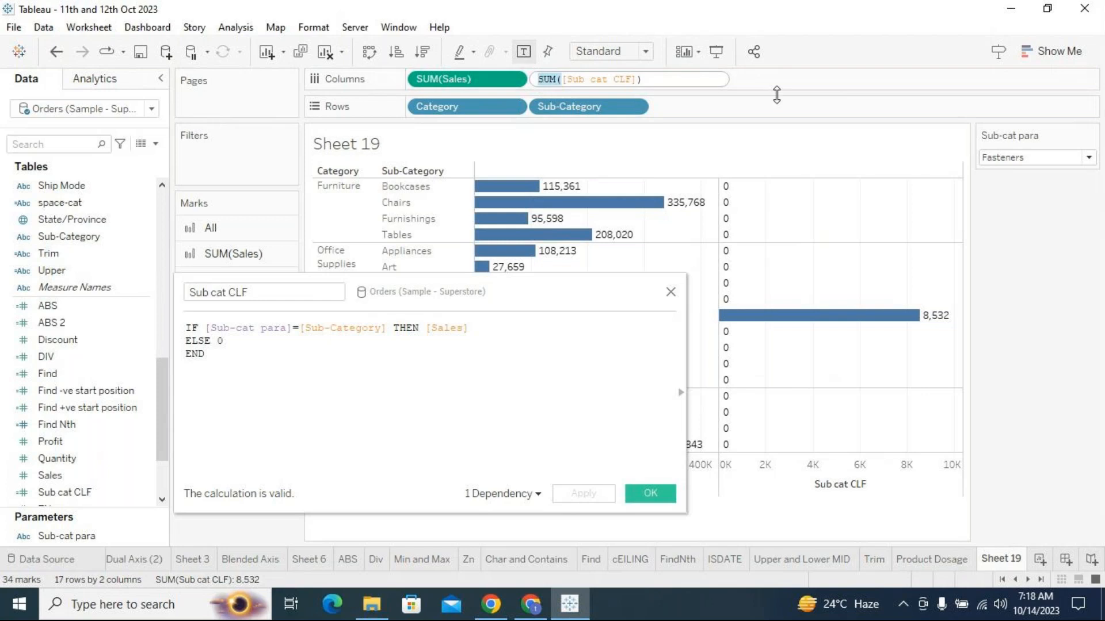
click(776, 85)
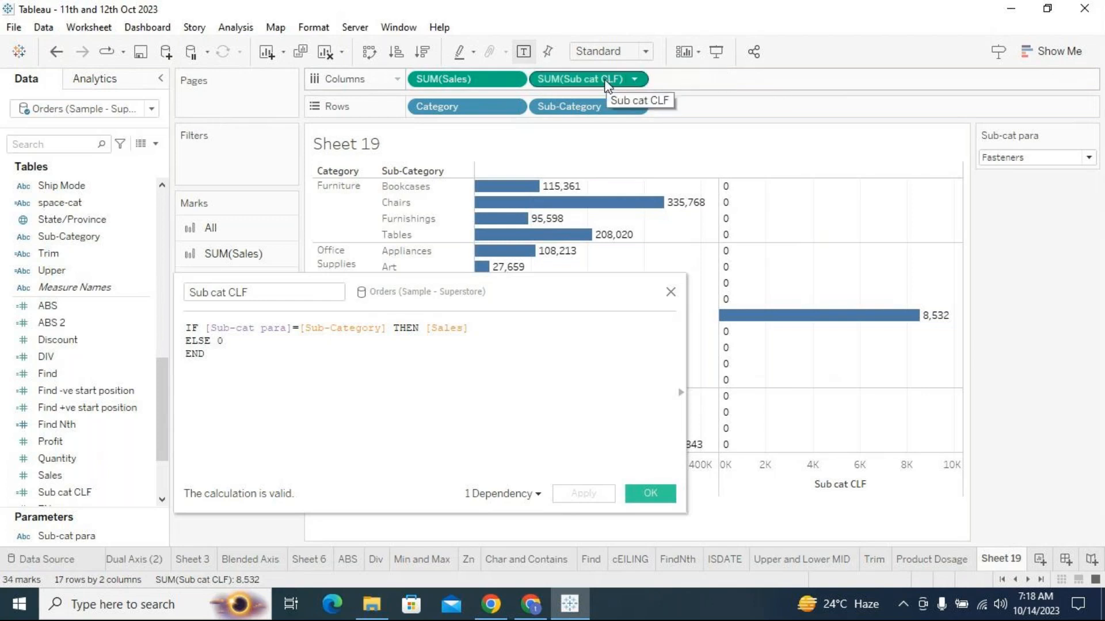
Wrap [Sales] in the Sub cat CLF calculation in a sum() aggregation.
click(351, 393)
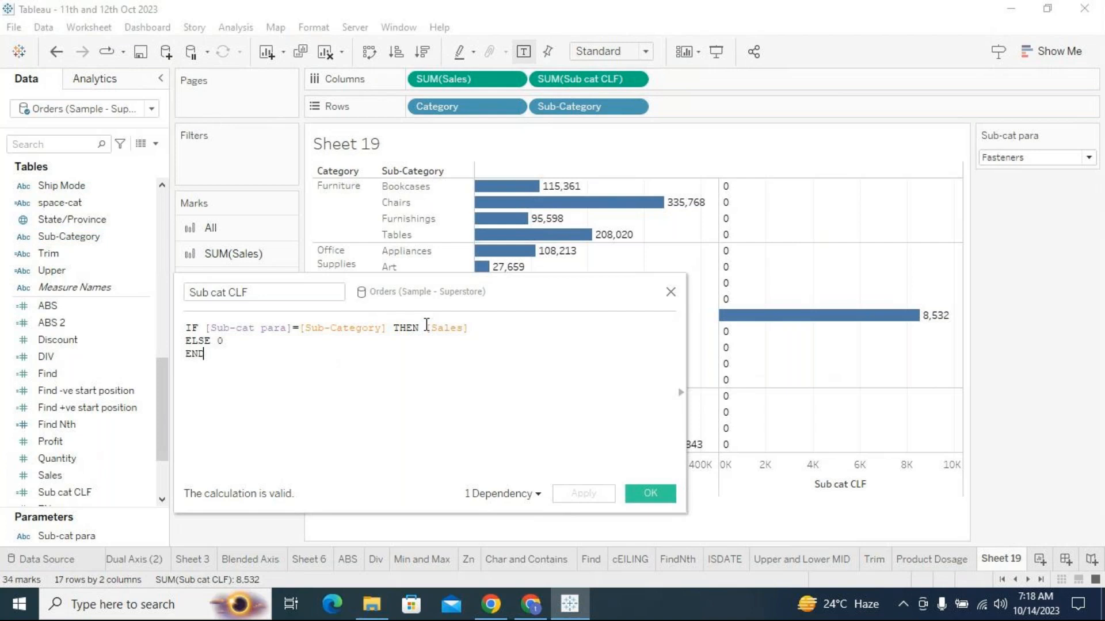
drag(426, 328, 480, 332)
click(475, 363)
drag(470, 329, 424, 333)
click(426, 329)
drag(425, 328, 473, 327)
click(467, 341)
drag(469, 329, 427, 329)
click(427, 329)
text(sum()
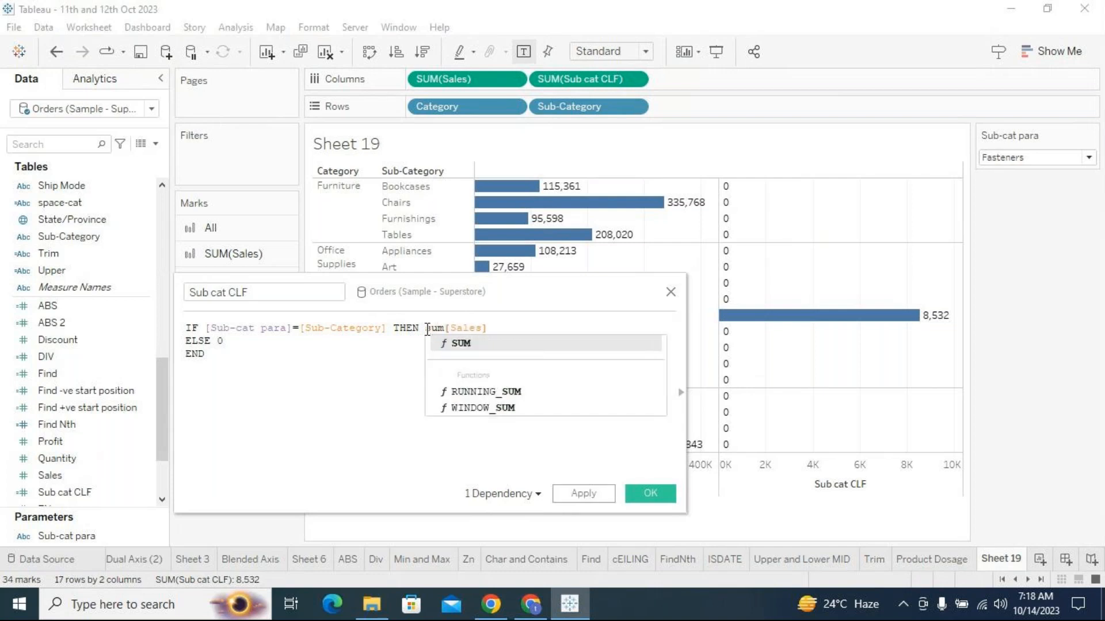
key(Right)
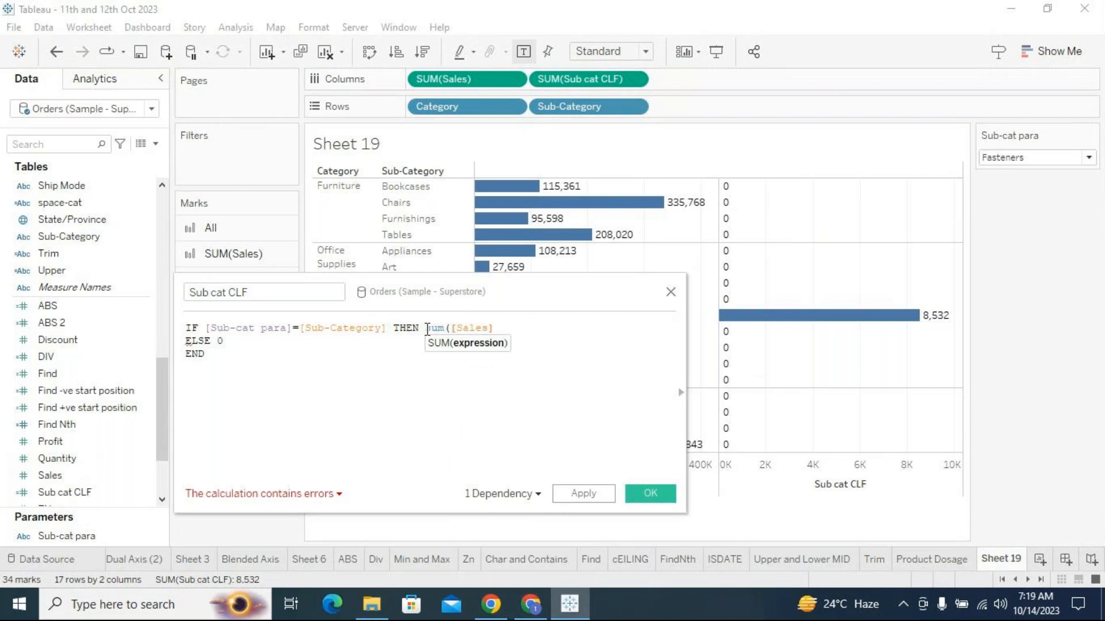
key(End)
text())
click(452, 386)
Highlight sum([Sales]) and read the error details of the Sub cat CLF calculation.
drag(426, 328, 500, 325)
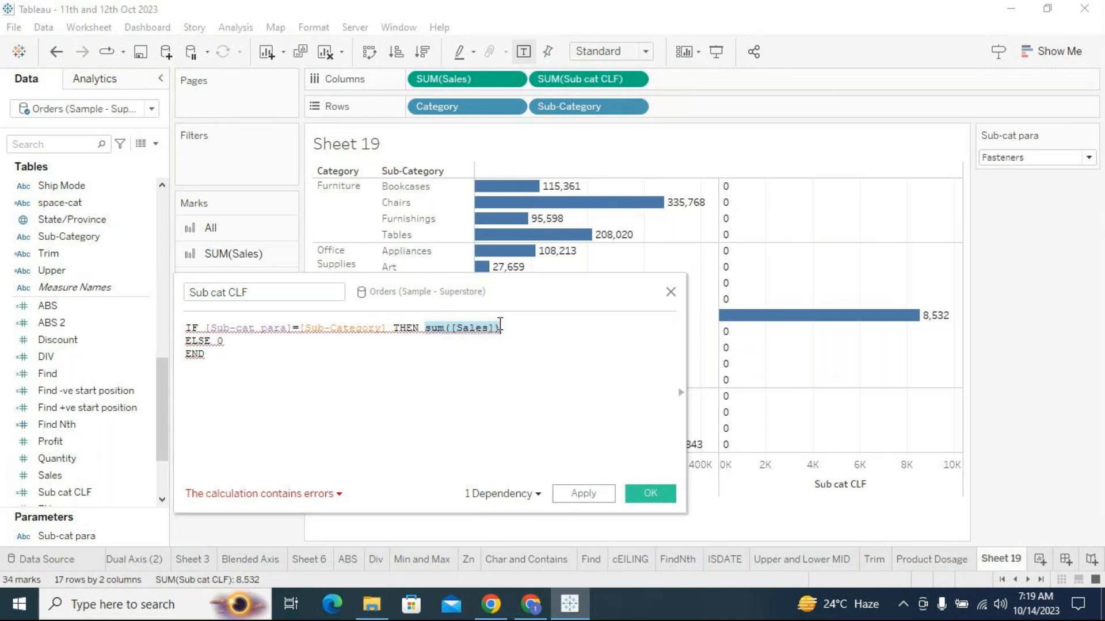
click(471, 353)
drag(424, 328, 505, 326)
click(312, 496)
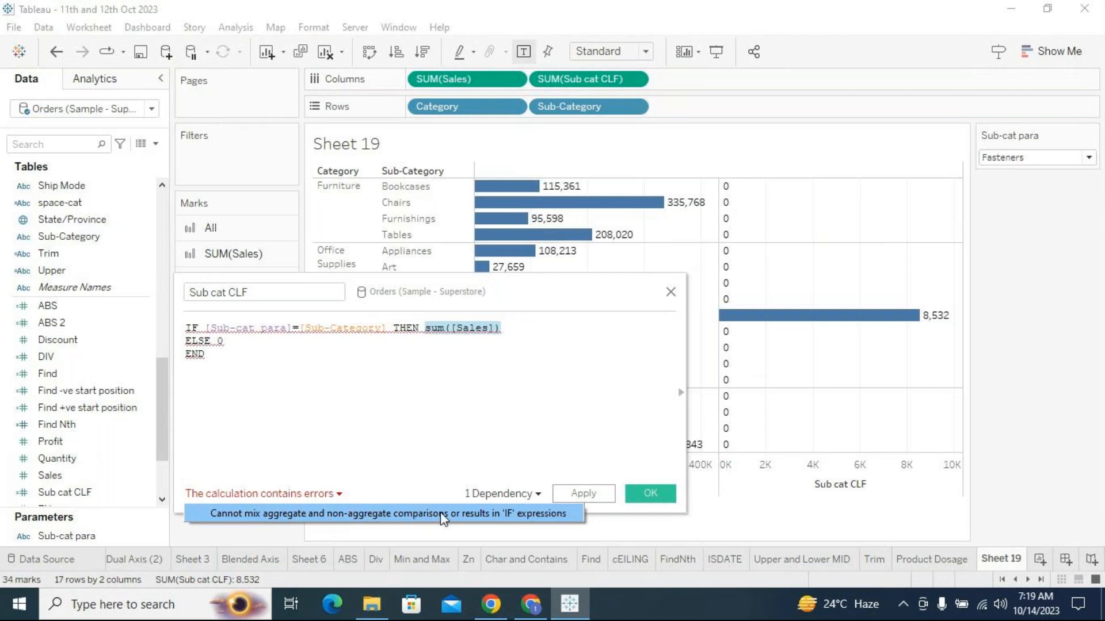
click(432, 421)
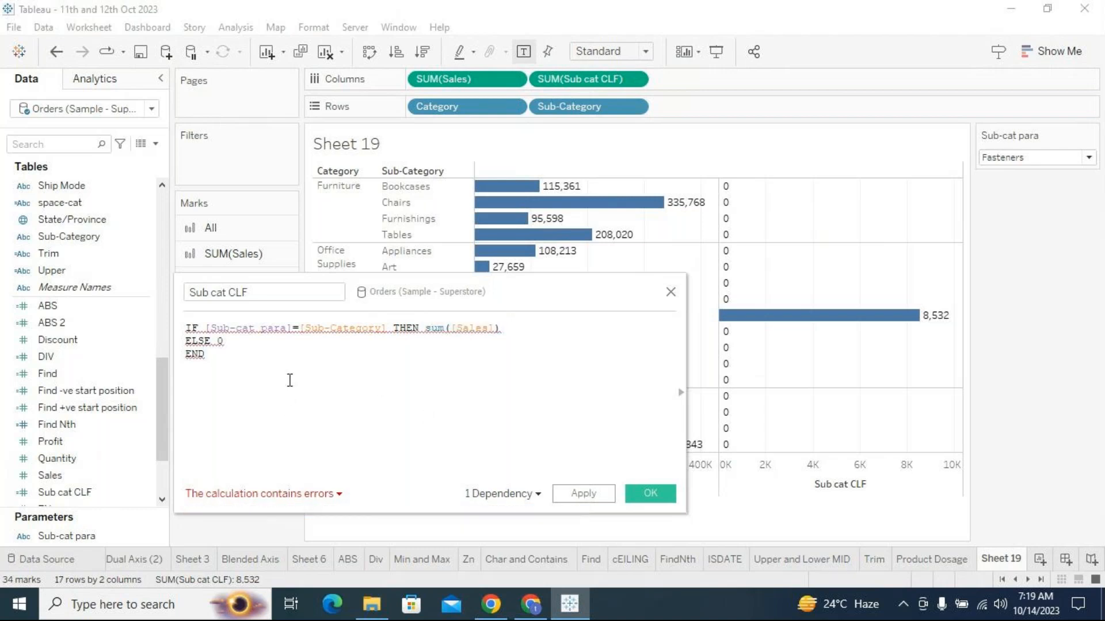
Examine how the non-aggregated condition [Sub-cat para]=[Sub-Category] combines with the aggregated sum([Sales]) in the IF expression.
drag(425, 328, 506, 327)
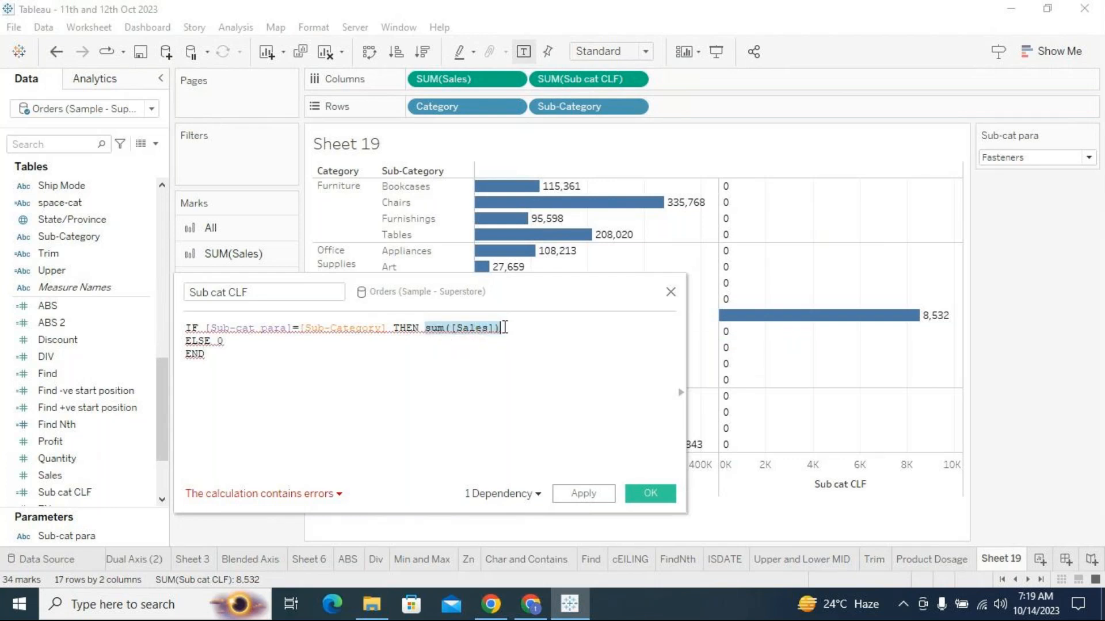
click(466, 365)
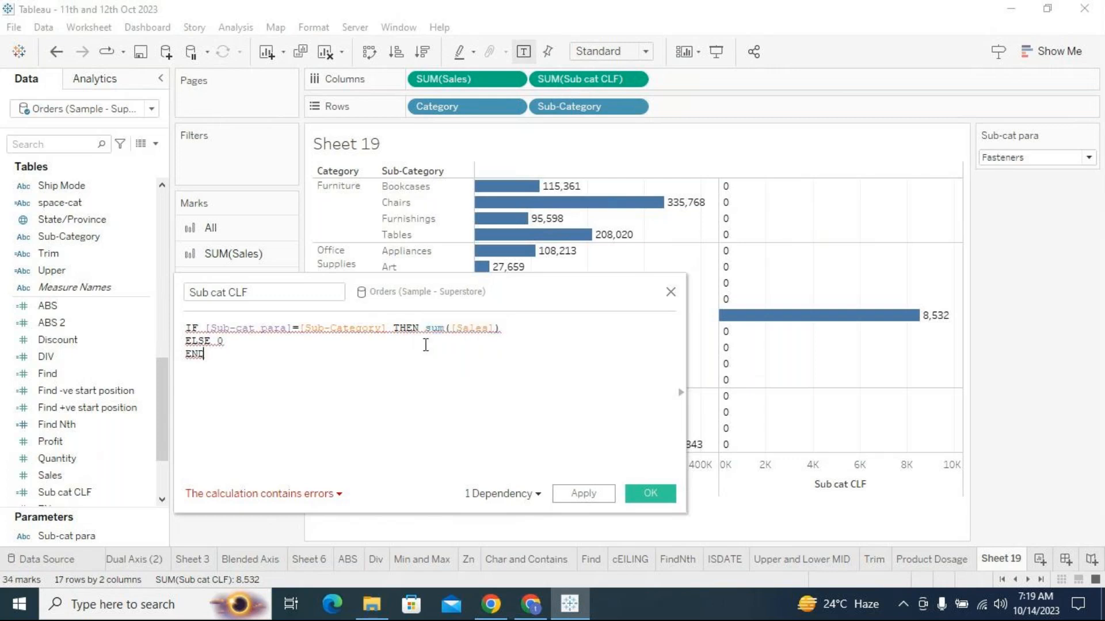
drag(425, 328, 505, 329)
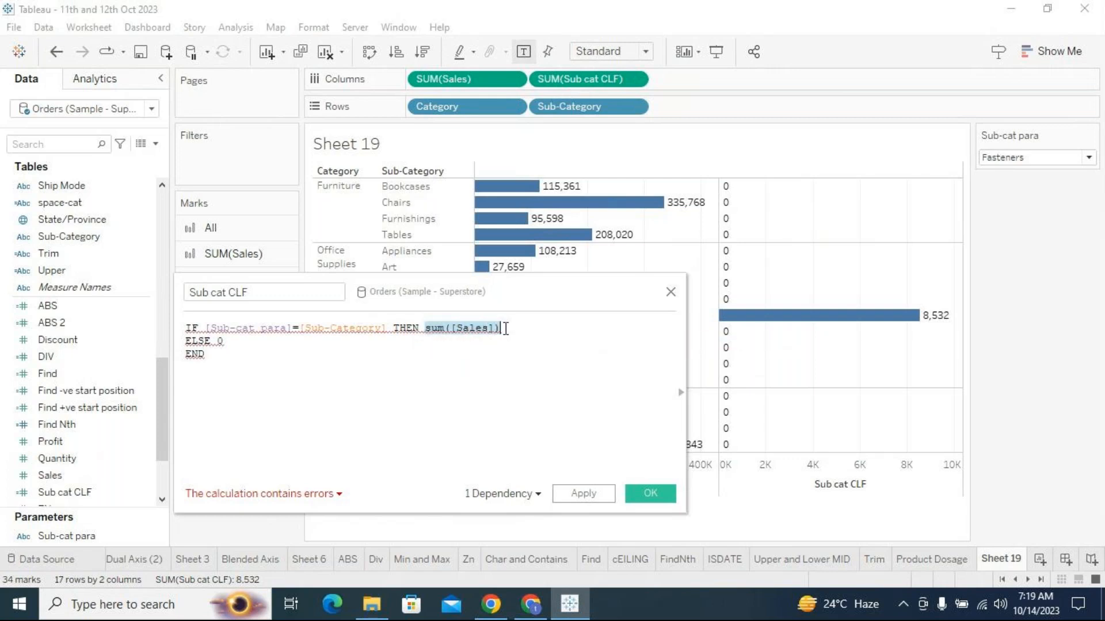
click(283, 391)
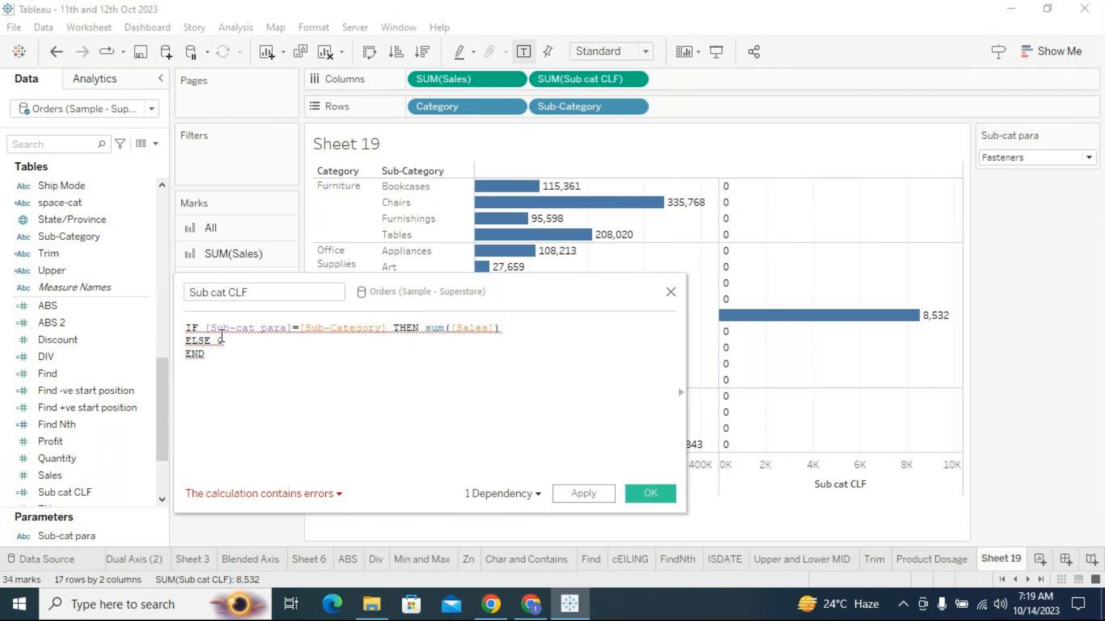
drag(206, 328, 386, 329)
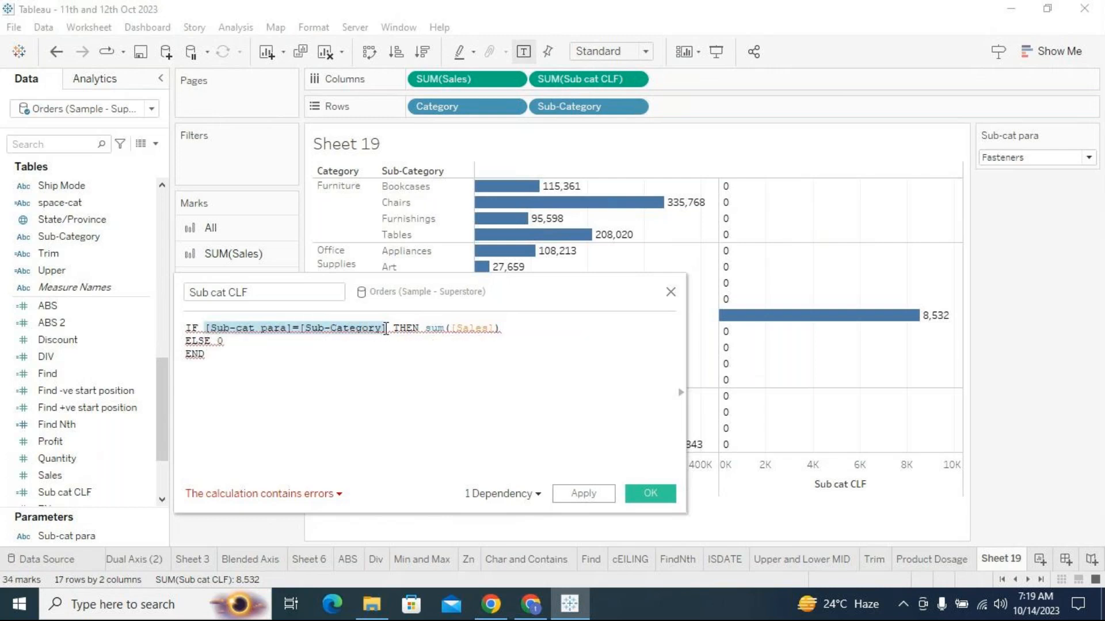
click(359, 381)
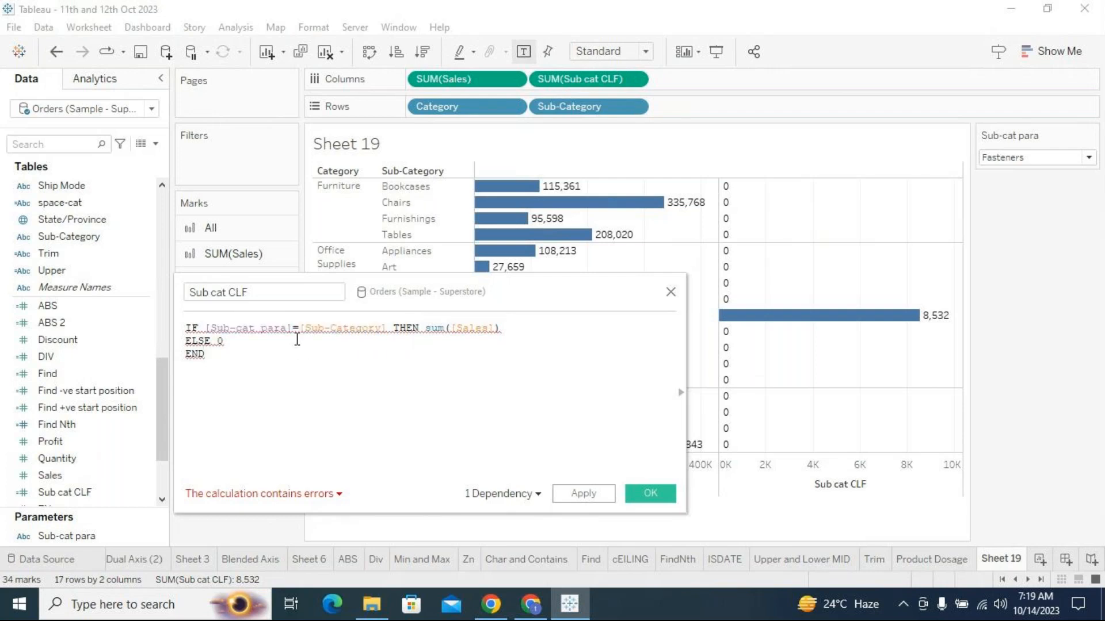
drag(205, 328, 301, 326)
click(386, 326)
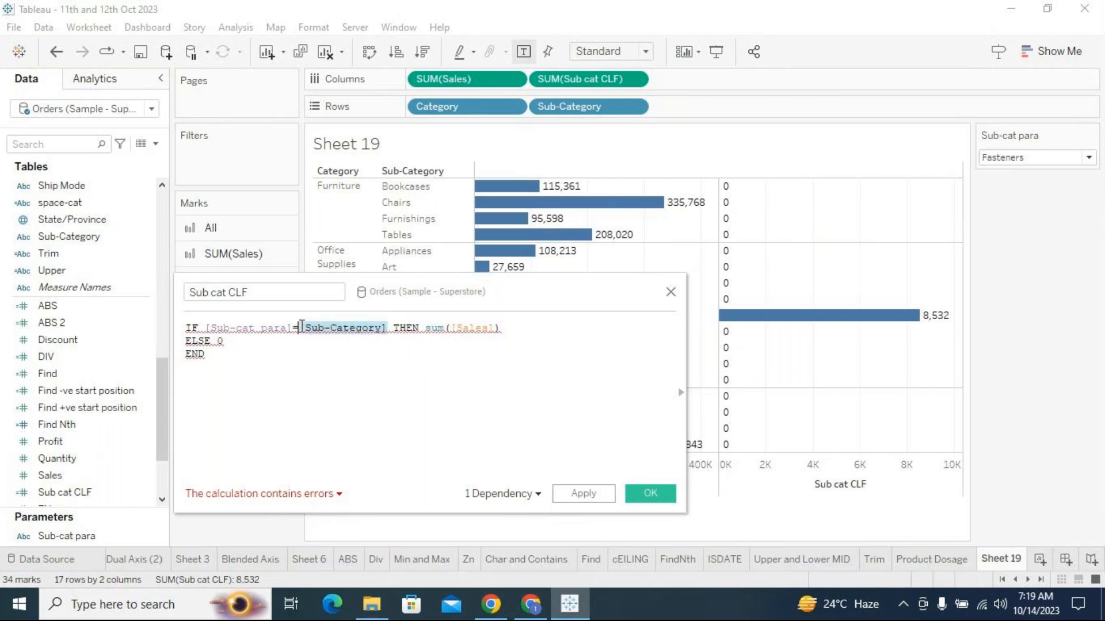
mouse_move(301, 326)
drag(425, 328, 500, 328)
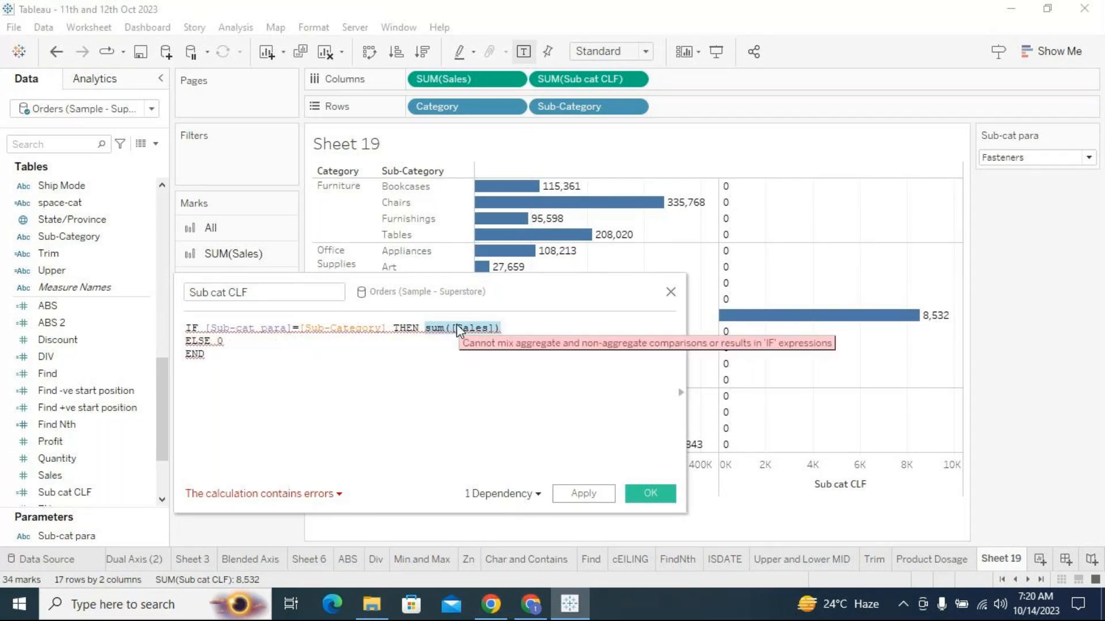
click(299, 328)
drag(300, 328, 386, 328)
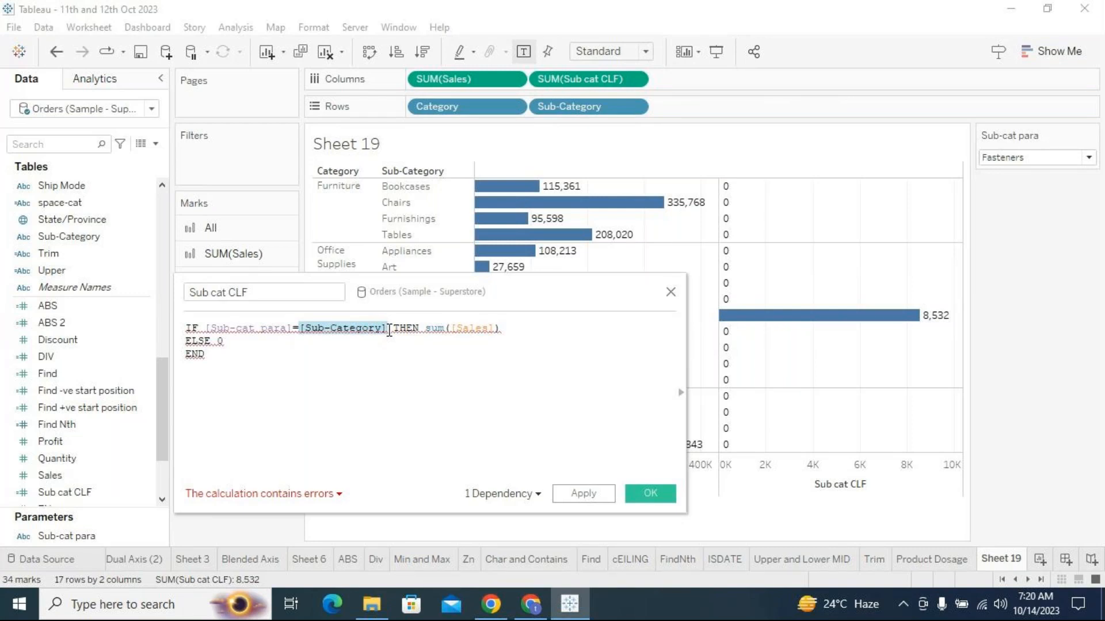
click(375, 381)
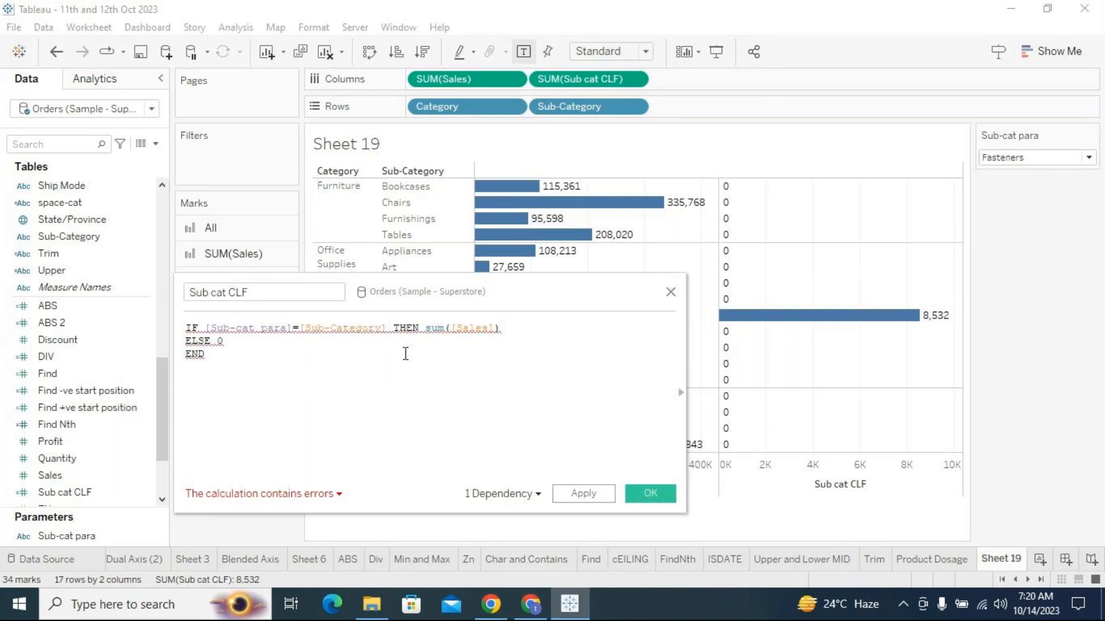
drag(426, 327, 501, 333)
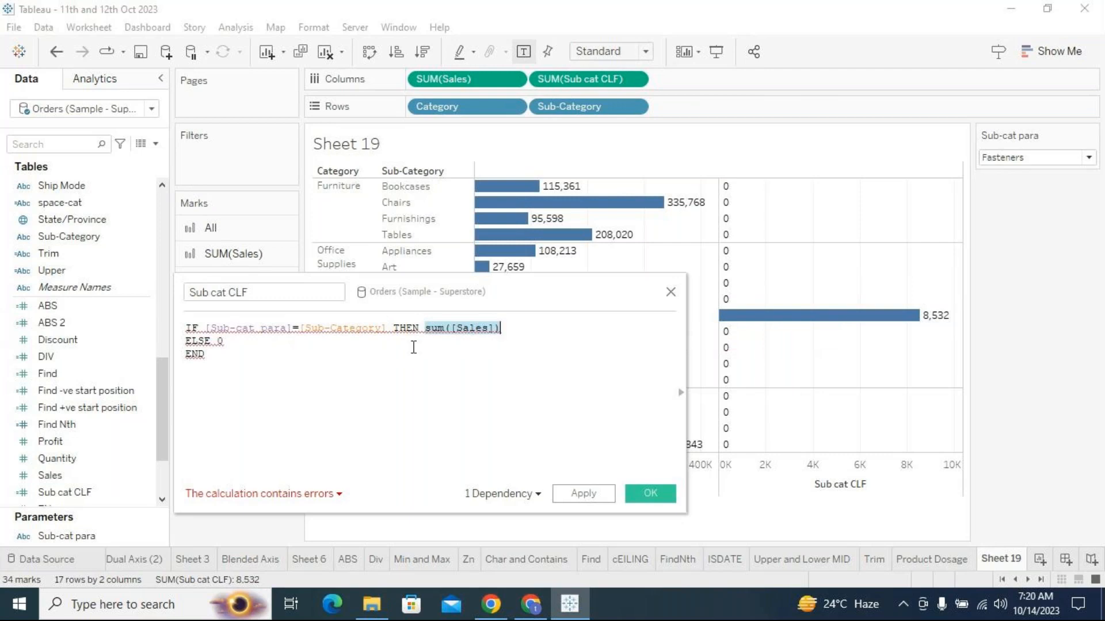
drag(236, 328, 344, 328)
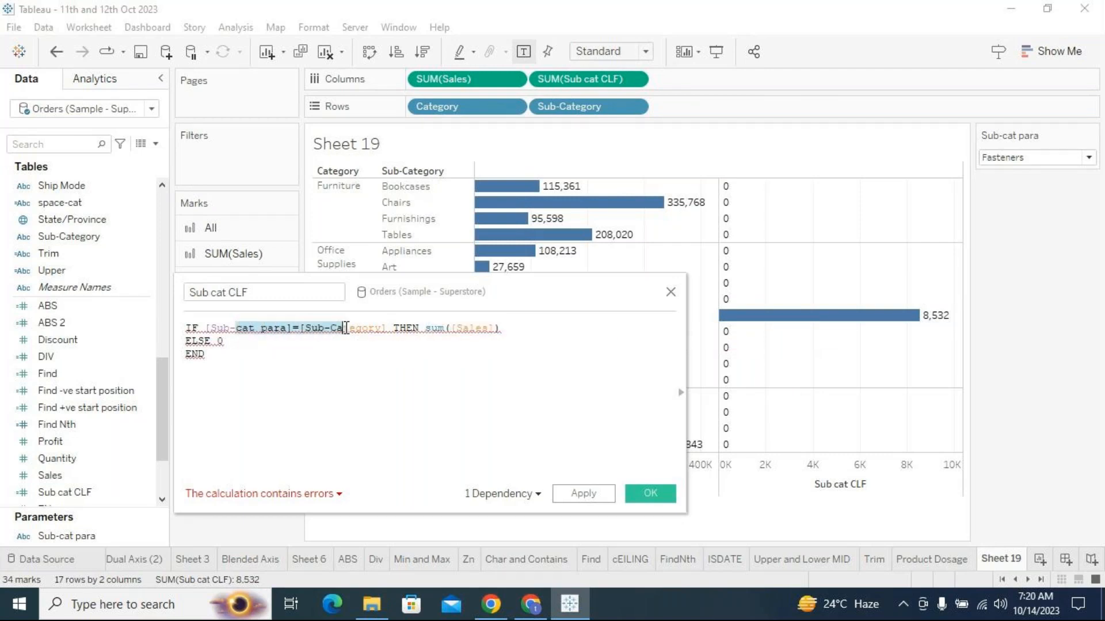
click(329, 380)
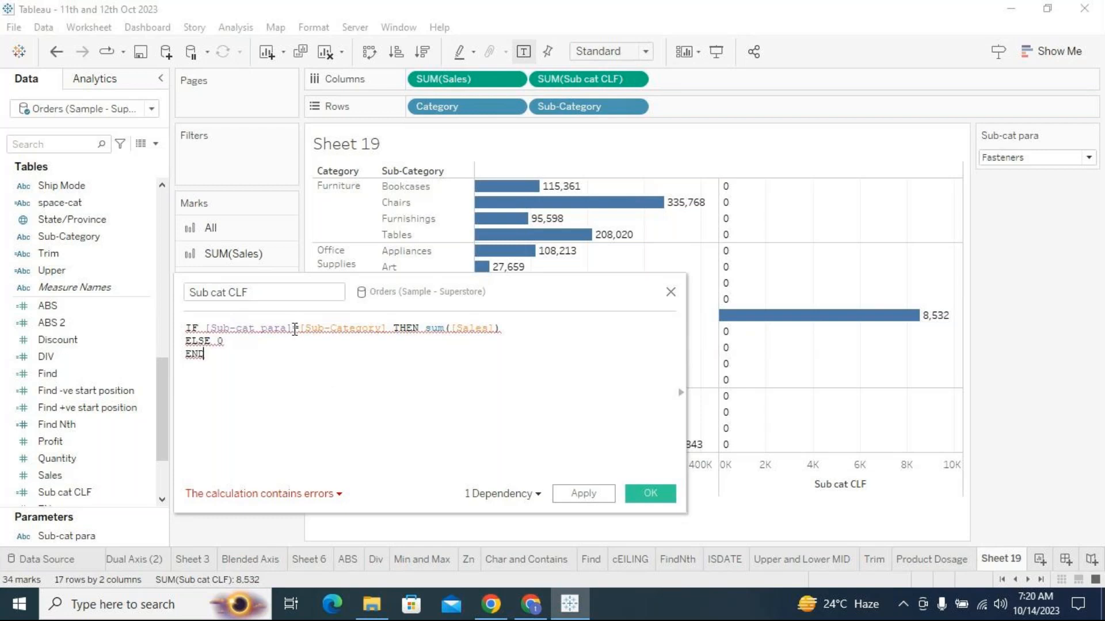
Review the selectable values of the Sub-cat para control alongside its reference in the condition.
drag(293, 325, 208, 325)
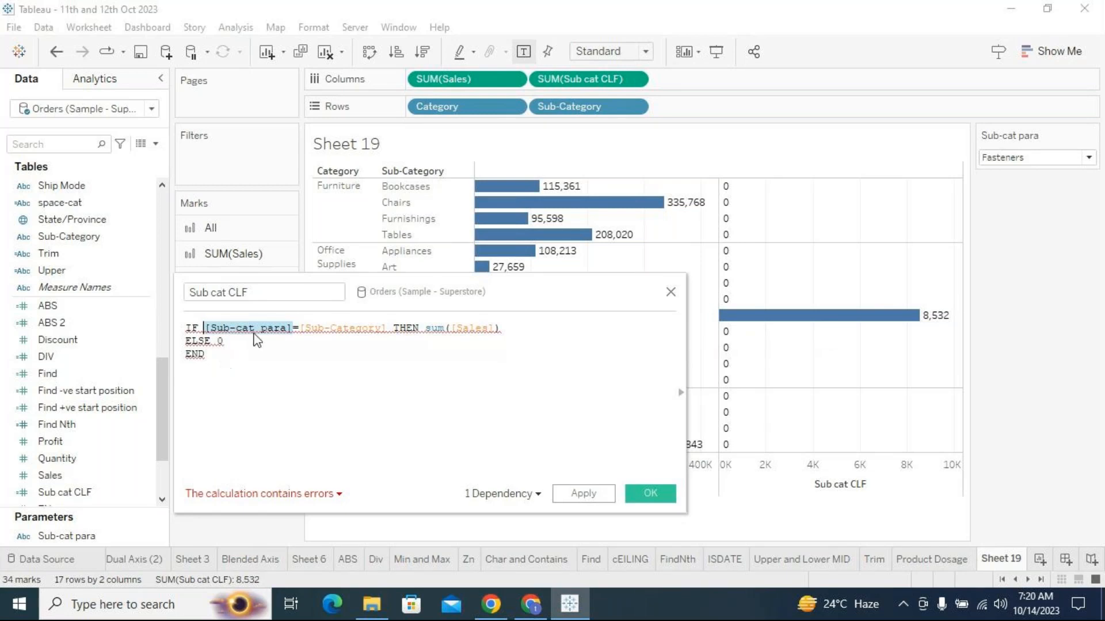
click(1050, 159)
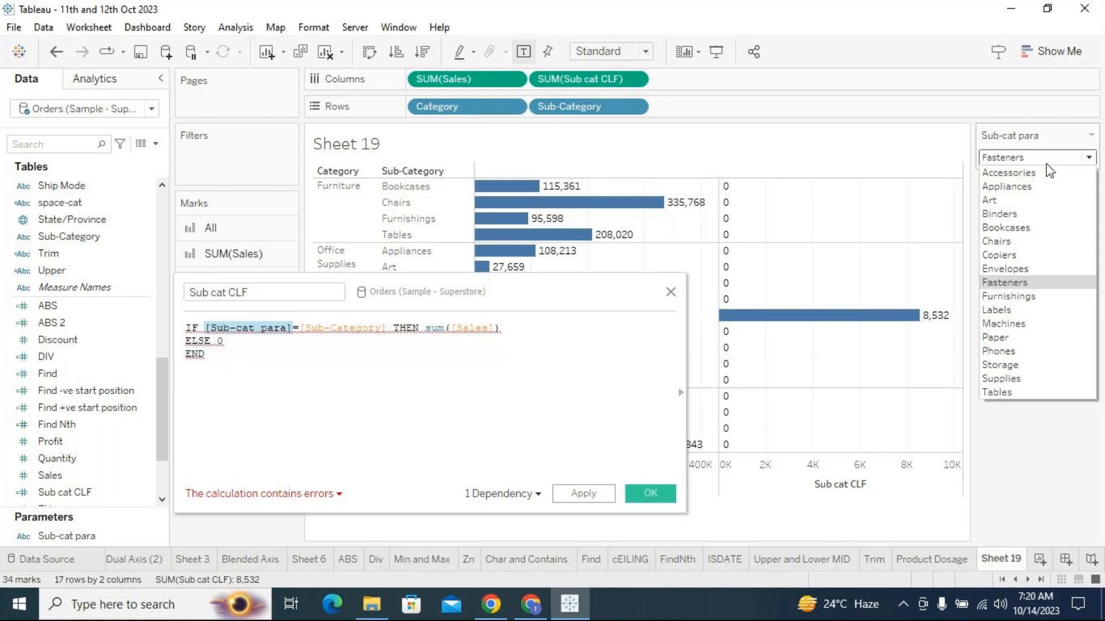
click(999, 139)
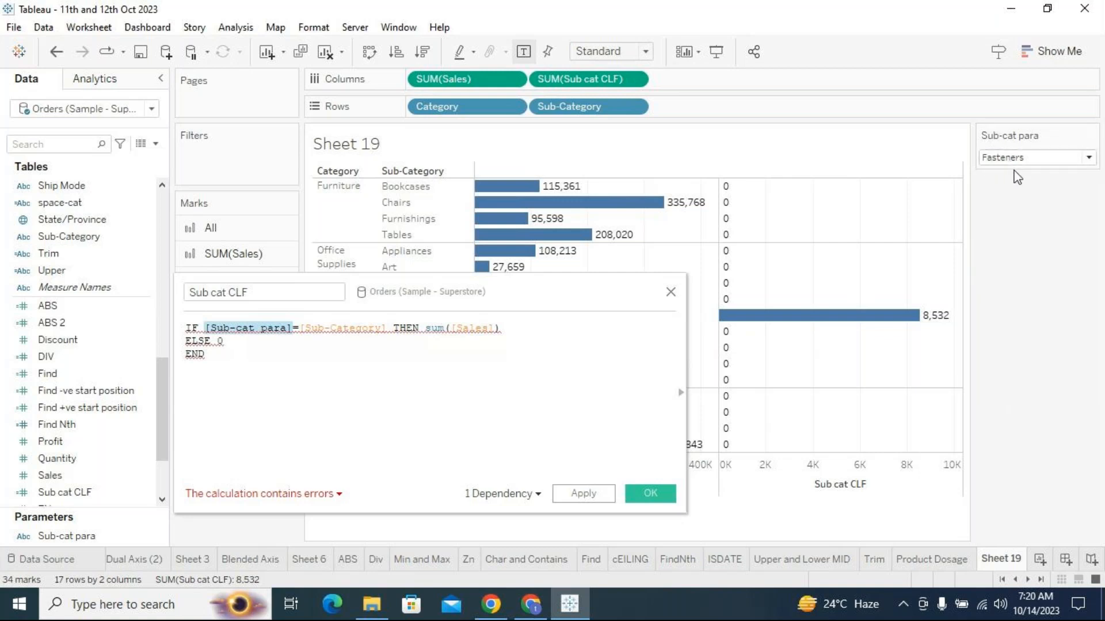
click(293, 329)
drag(293, 328, 204, 329)
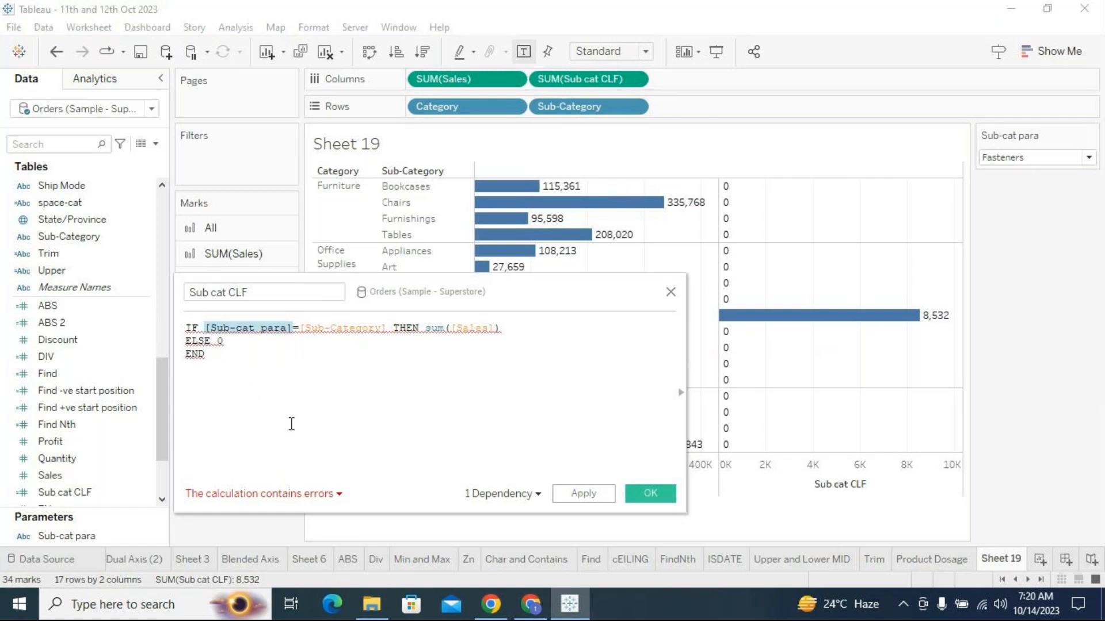
Compare the [Sub-Category] field in the condition with the sum([Sales]) result.
click(299, 329)
drag(299, 329, 388, 326)
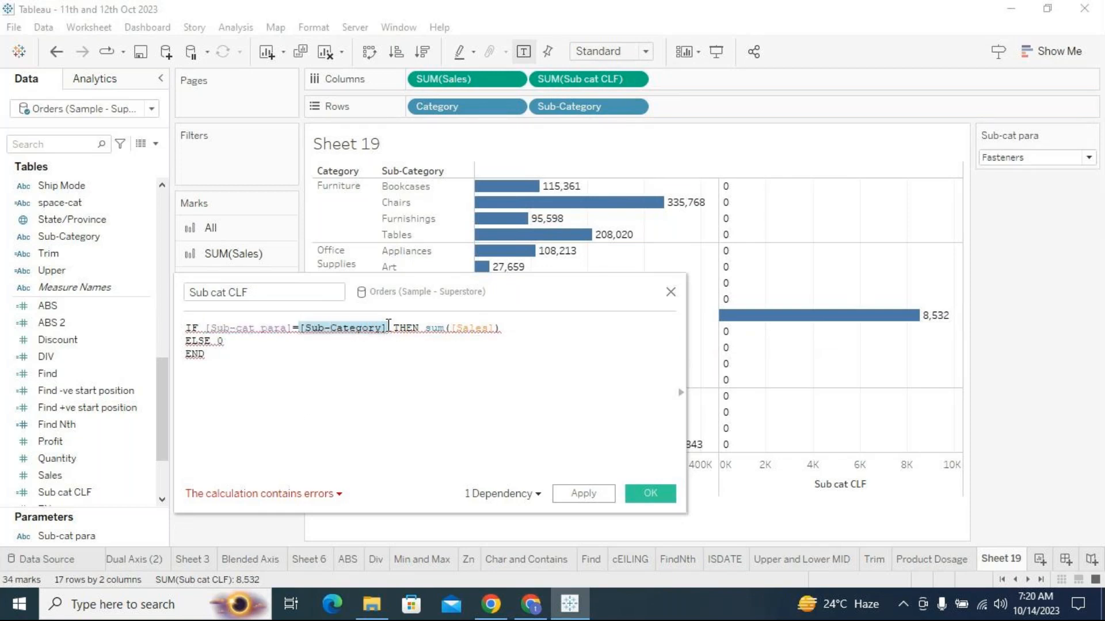
click(230, 329)
drag(299, 328, 496, 326)
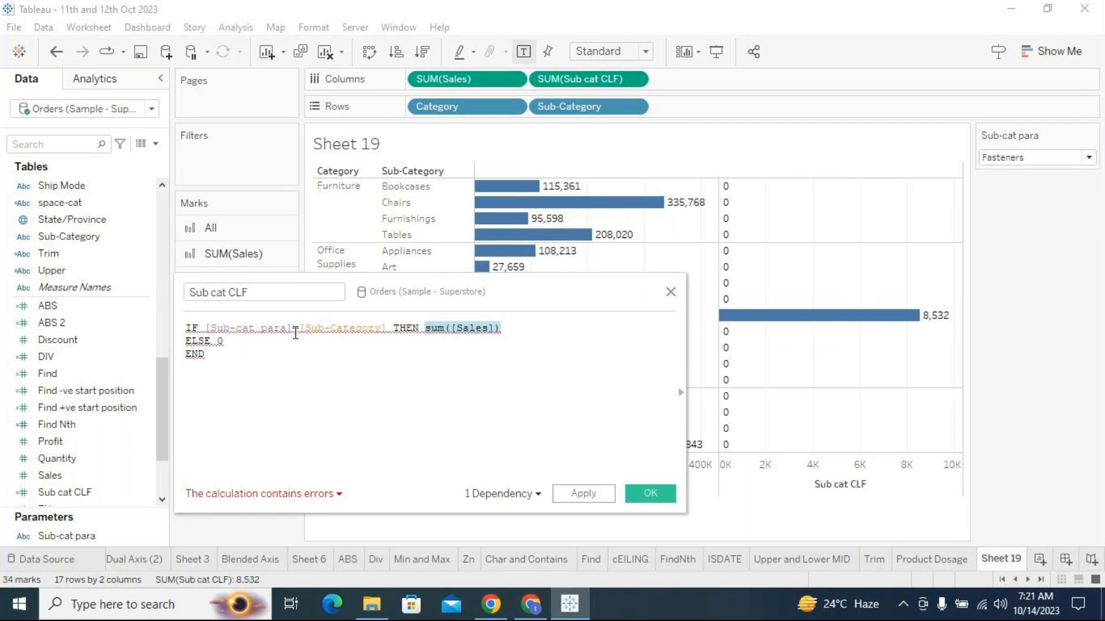
Wrap the [Sub-Category] field in the IF condition with the attr() function.
drag(300, 328, 388, 333)
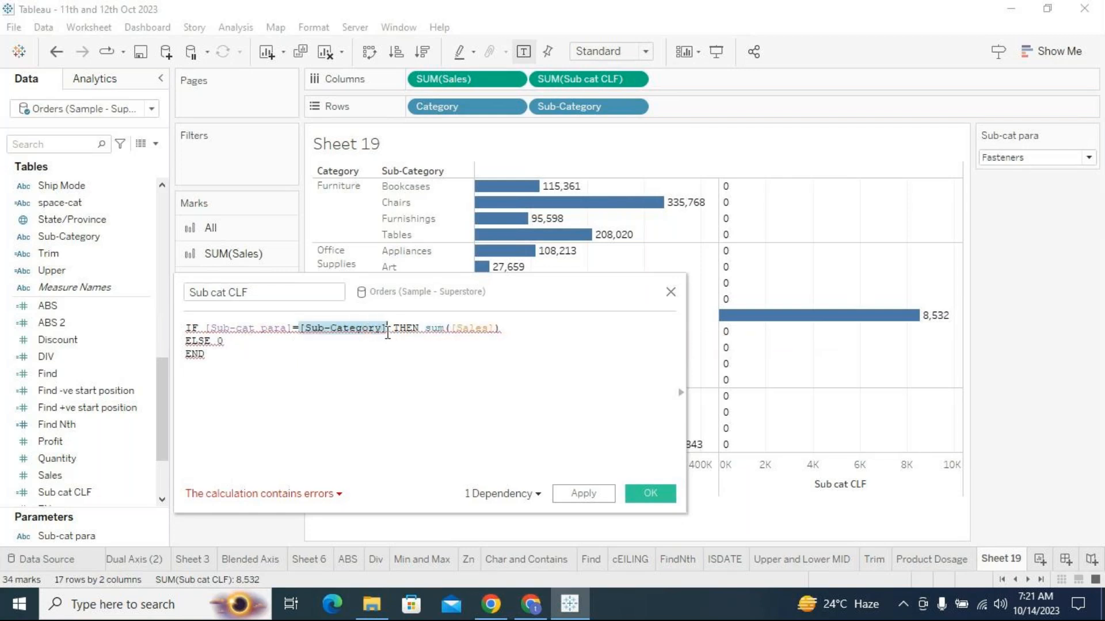
click(301, 328)
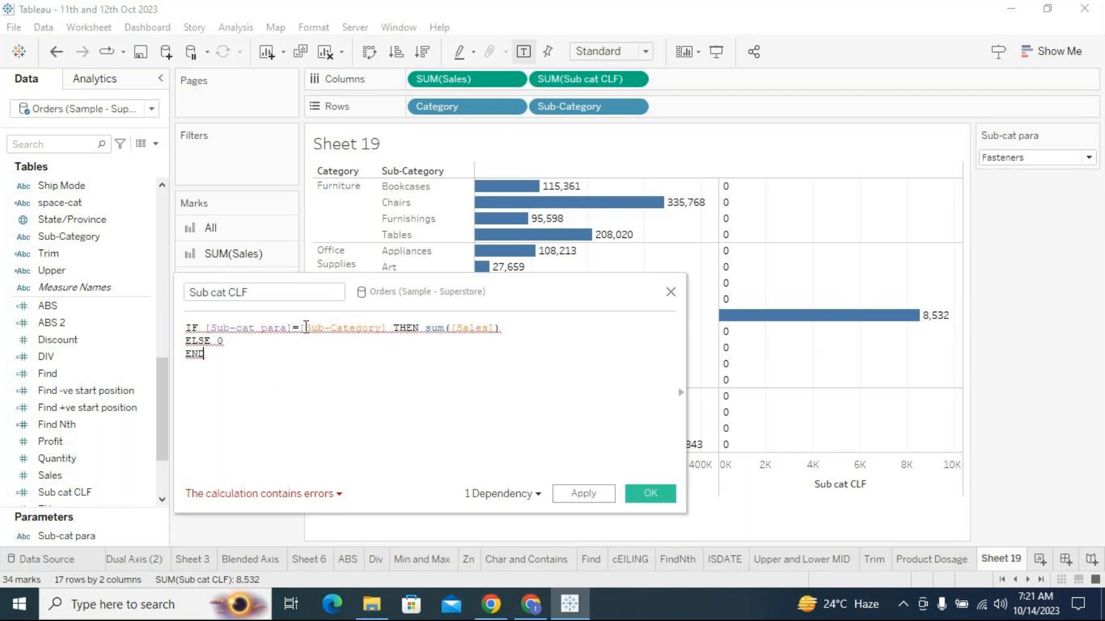
text(attr)
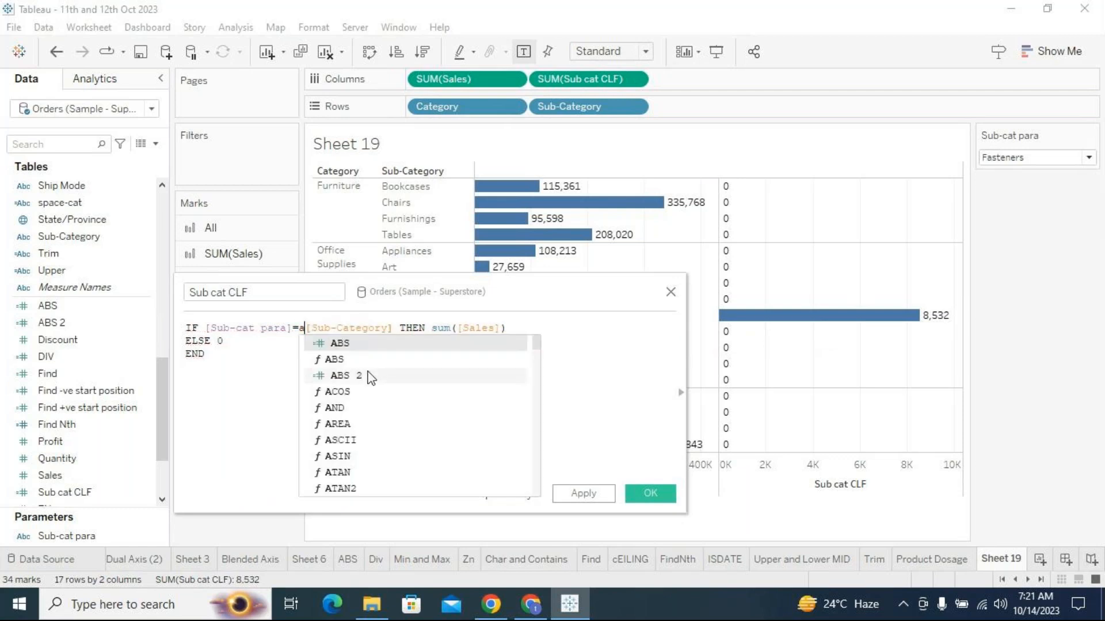
text(()
key(Right)
key(Right)
text())
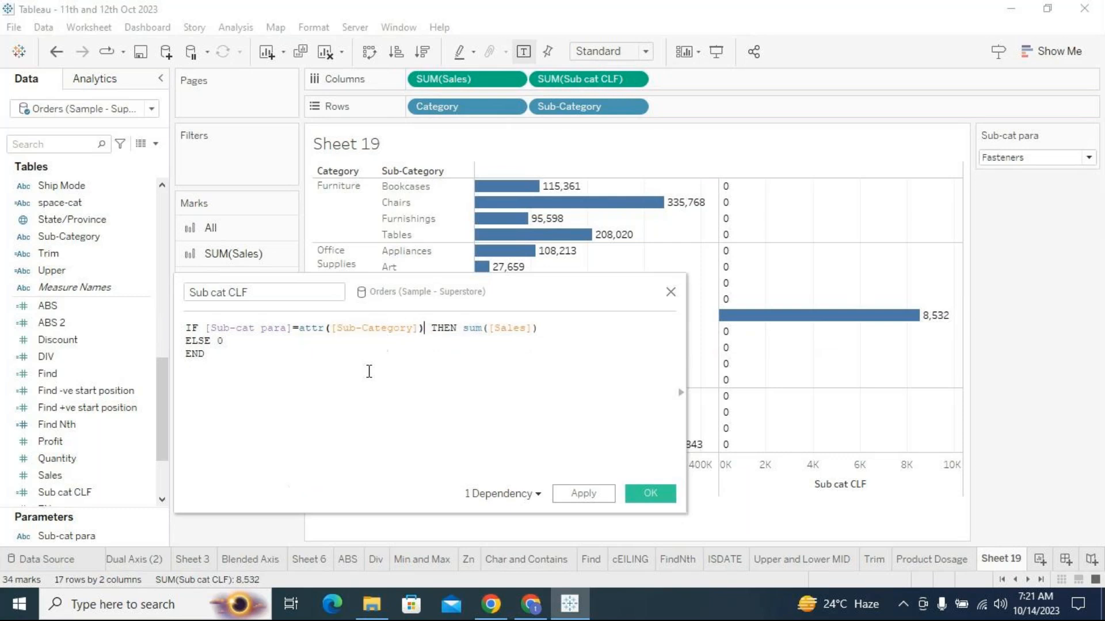
click(406, 380)
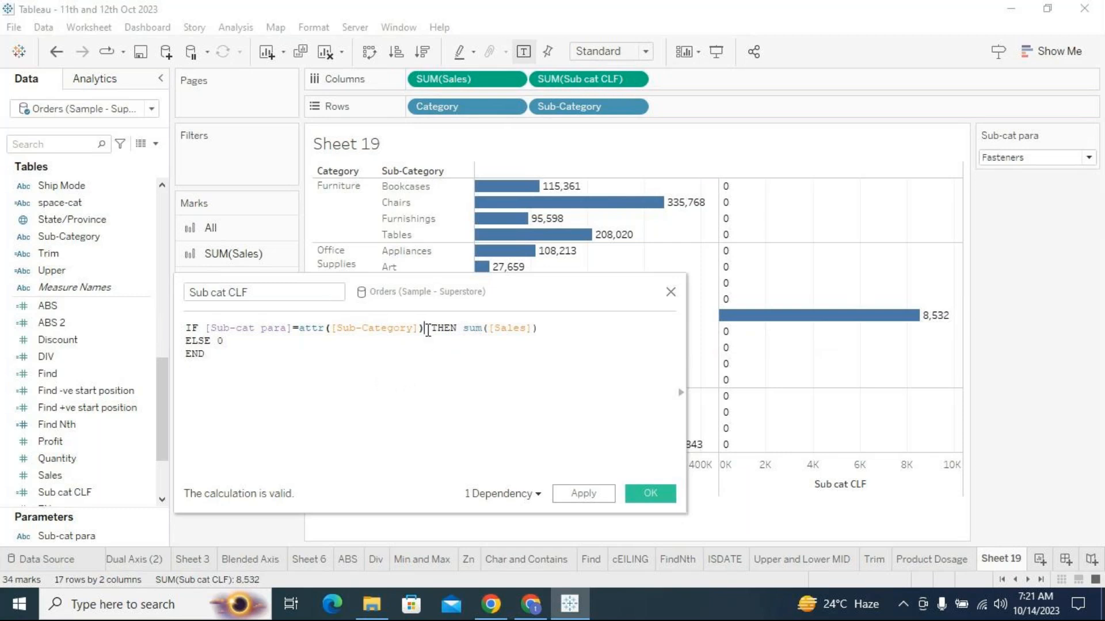
Examine the attr([Sub-Category]) expression and its role in the condition of the Sub cat CLF formula.
drag(425, 329, 300, 324)
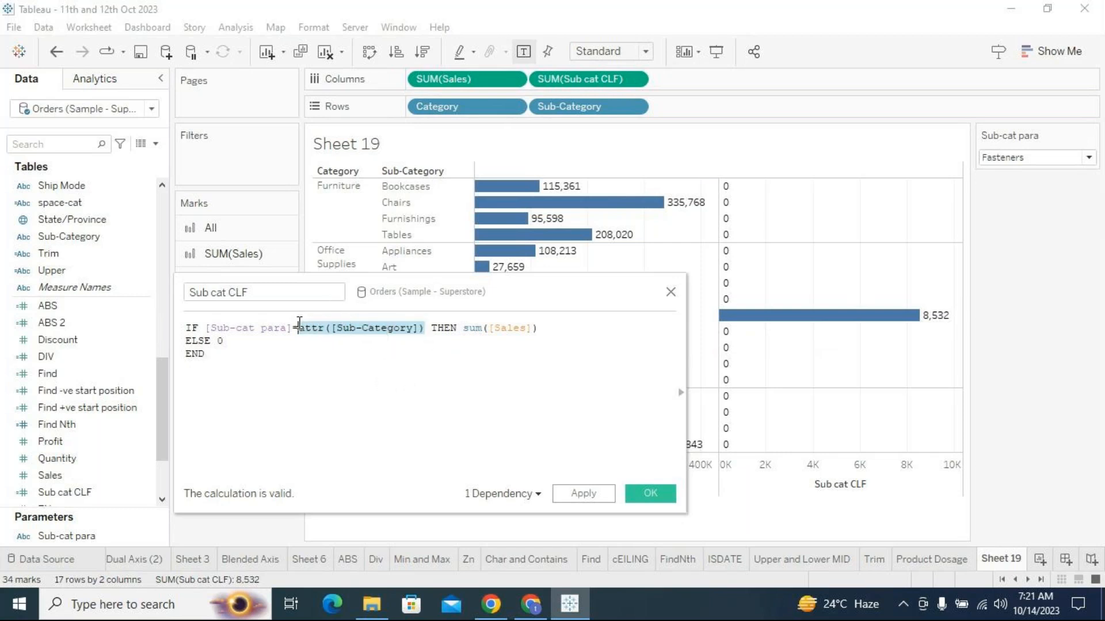
click(499, 362)
drag(551, 334, 206, 326)
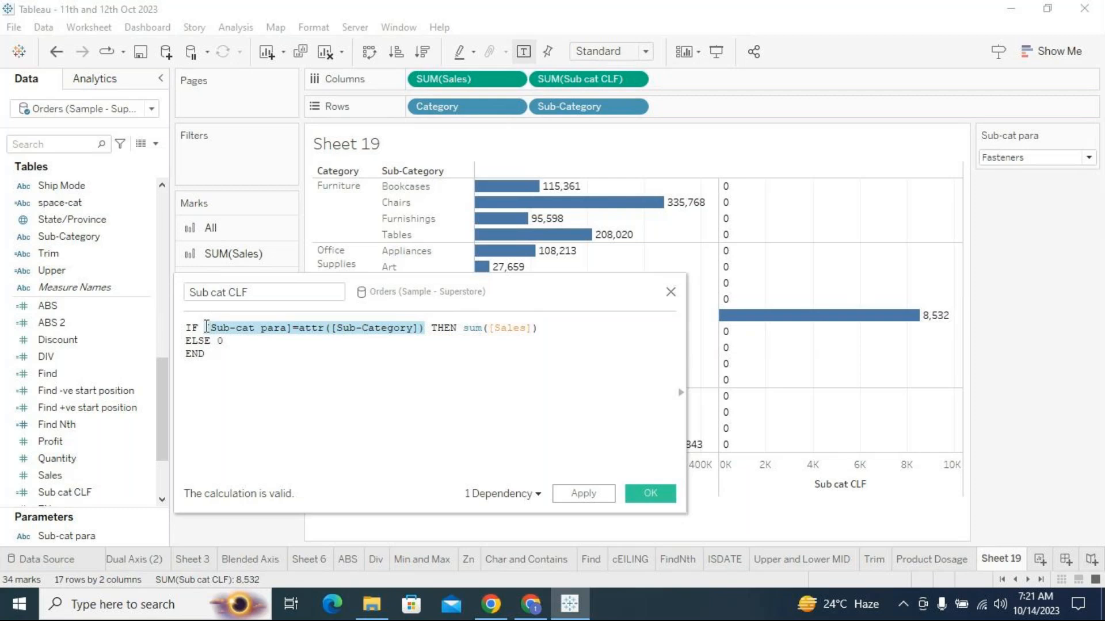
click(338, 352)
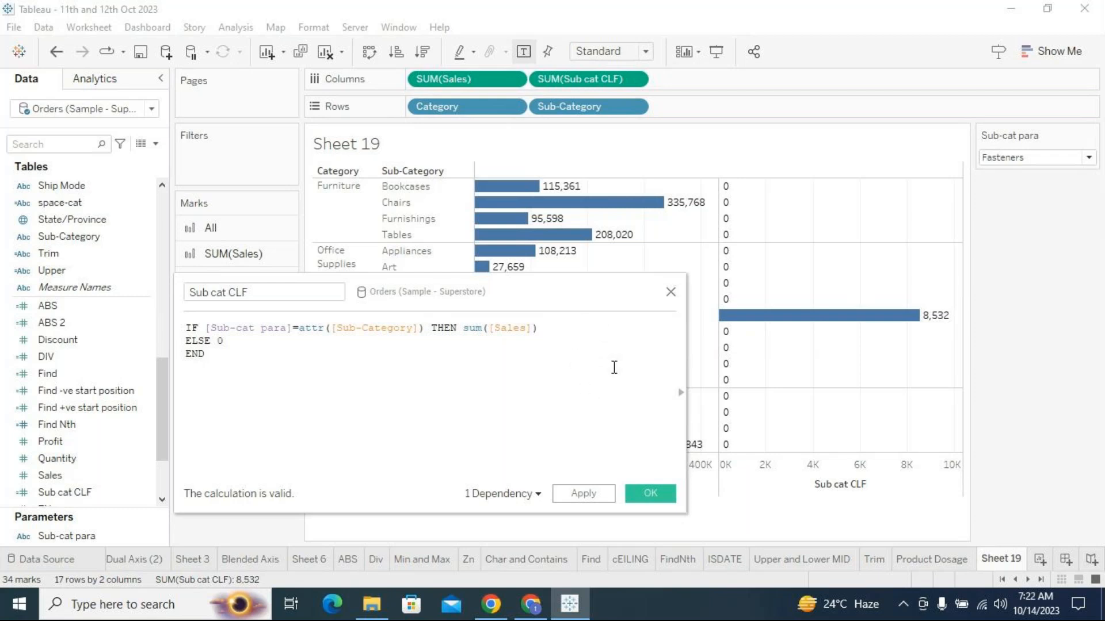
drag(296, 328, 332, 324)
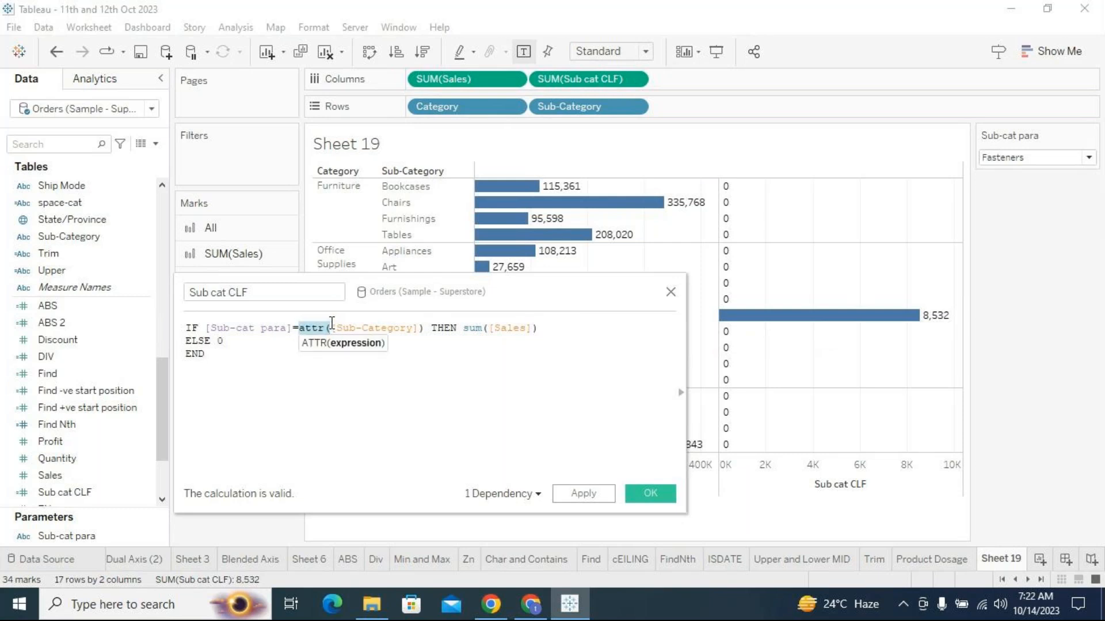
drag(424, 328, 332, 321)
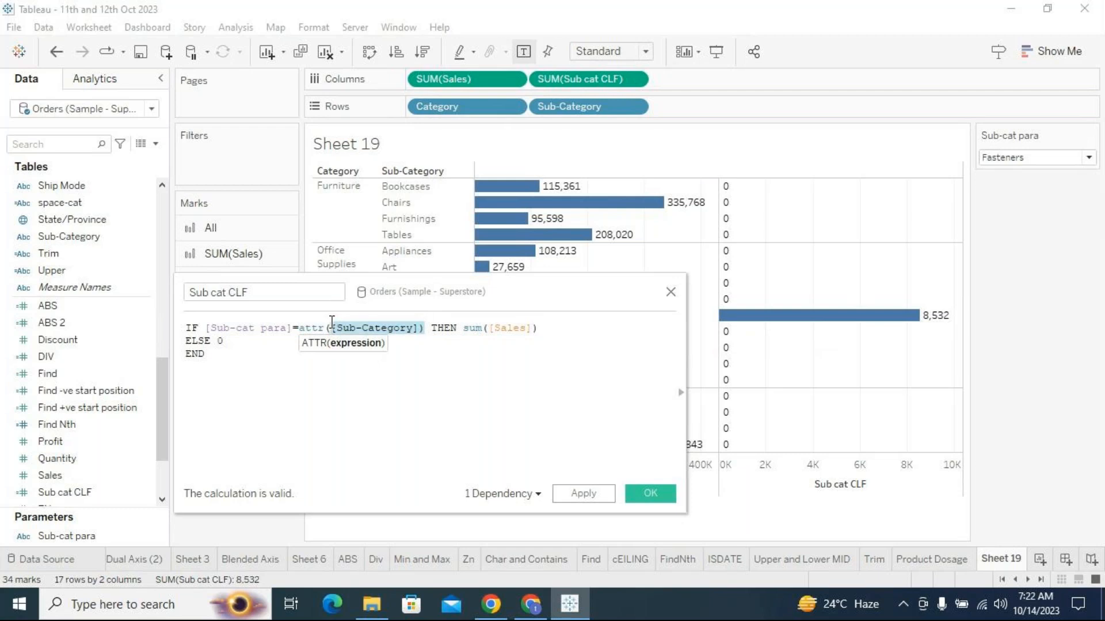
click(368, 363)
Compare the aggregated sum([Sales]) result with the condition [Sub-cat para]=attr([Sub-Category]).
drag(463, 328, 538, 327)
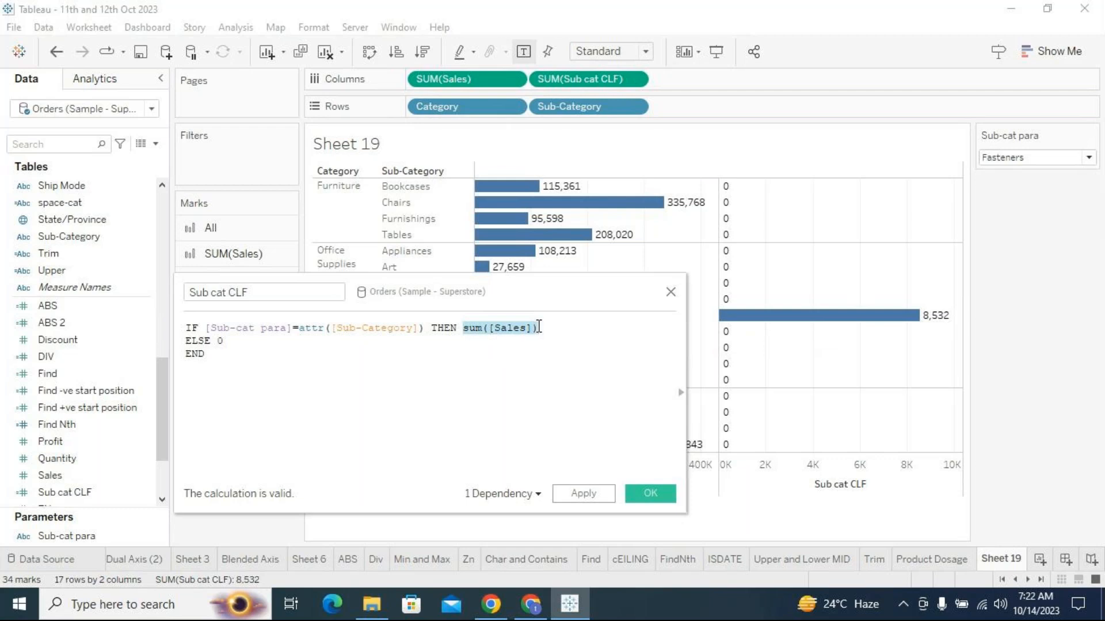
click(436, 367)
drag(463, 328, 538, 328)
drag(332, 327, 418, 328)
click(437, 409)
drag(463, 328, 547, 332)
drag(424, 328, 202, 328)
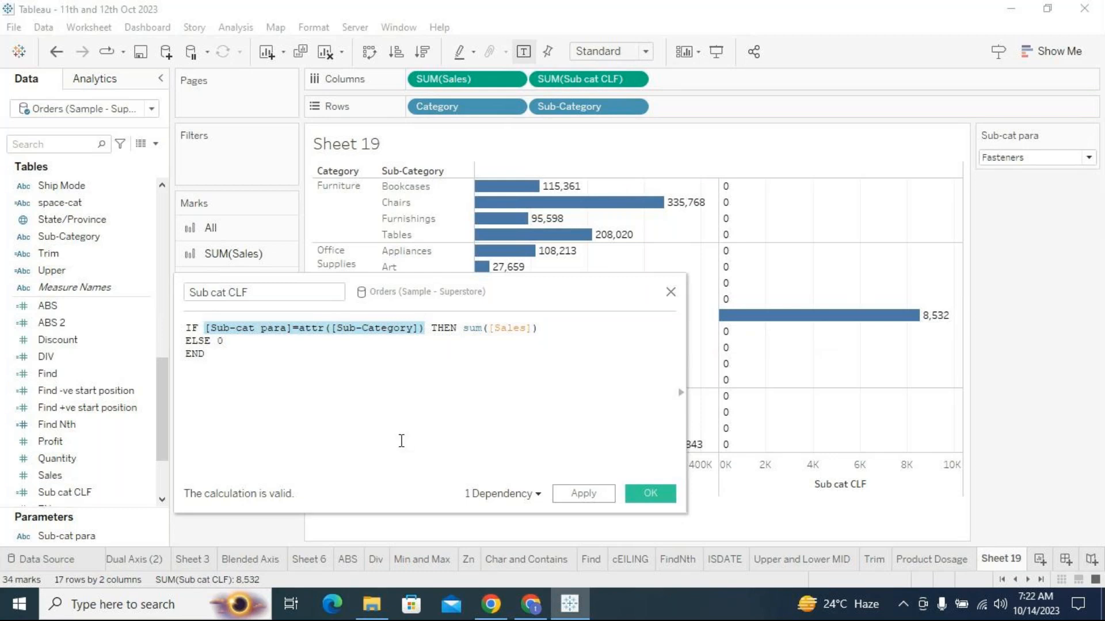
click(303, 329)
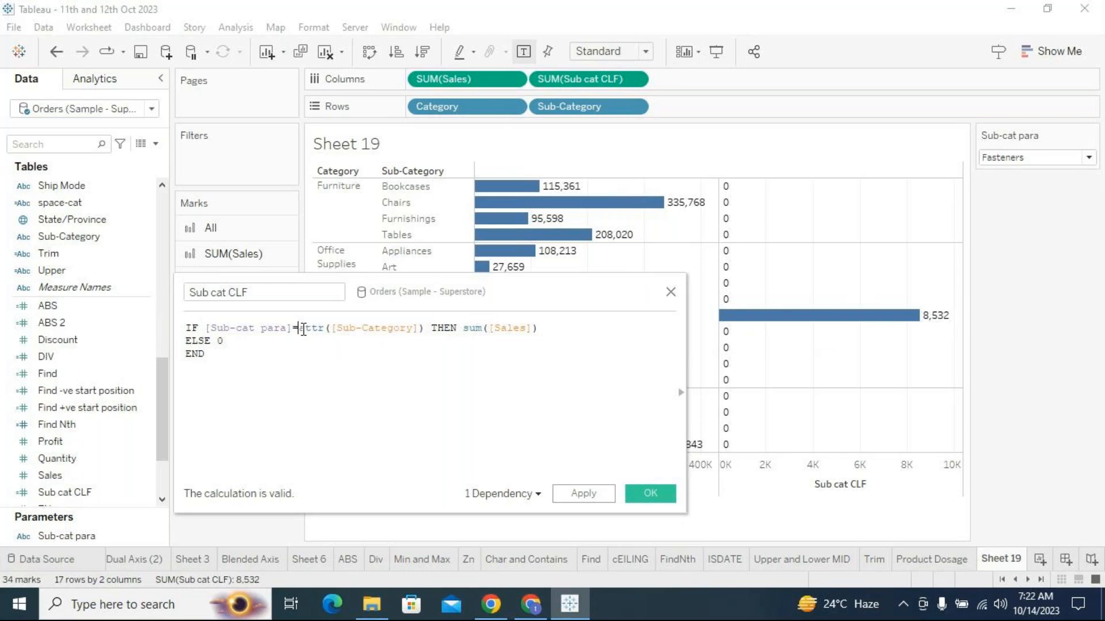
drag(298, 328, 424, 328)
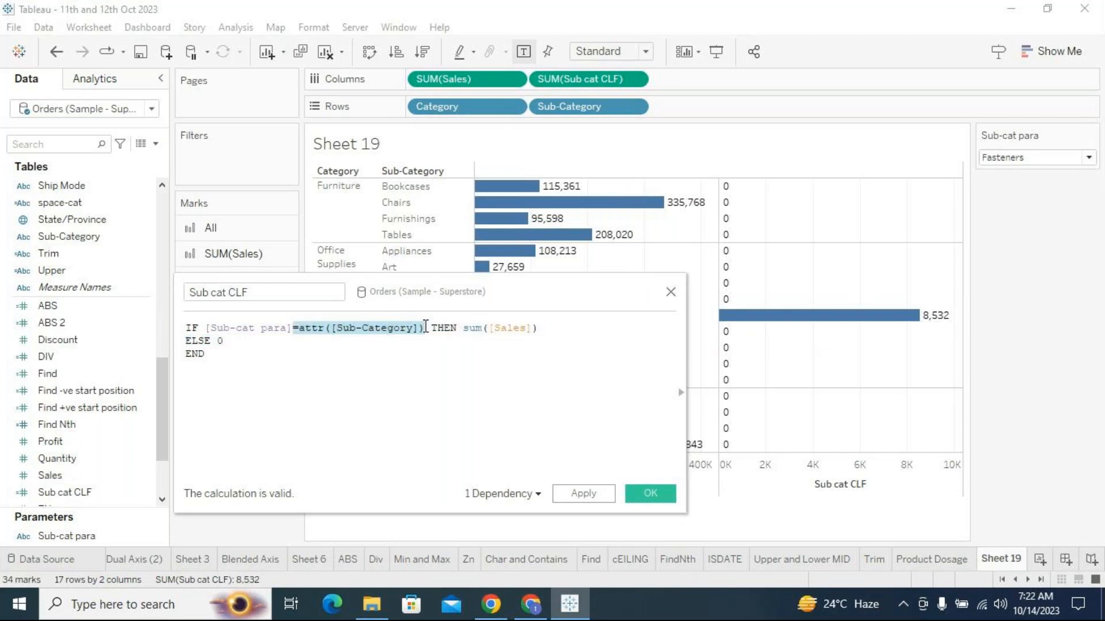
click(424, 328)
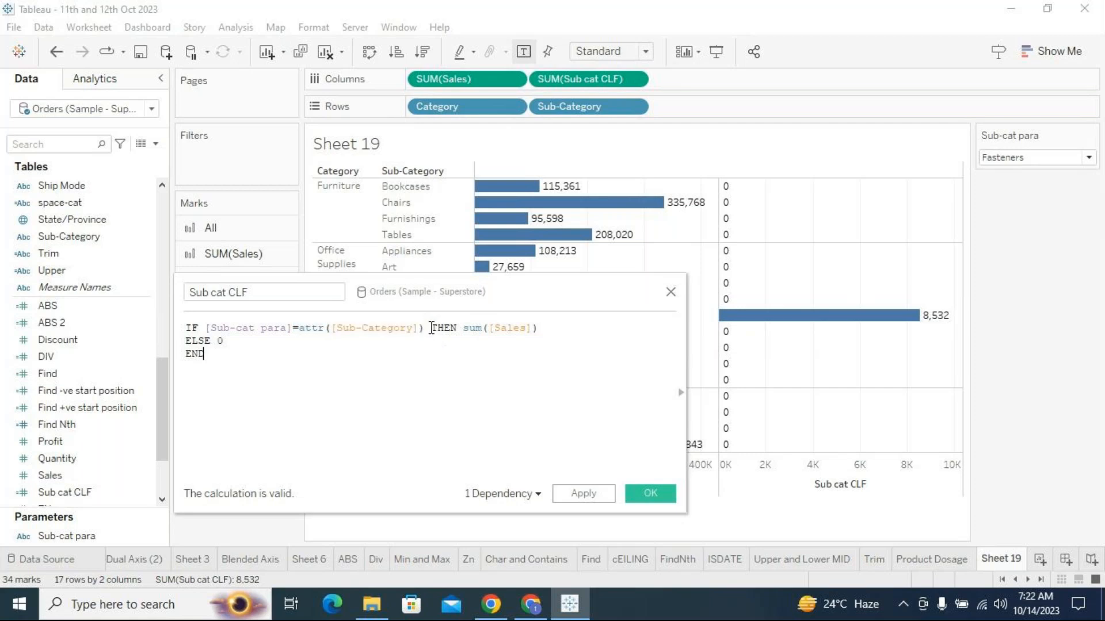
drag(424, 328, 305, 332)
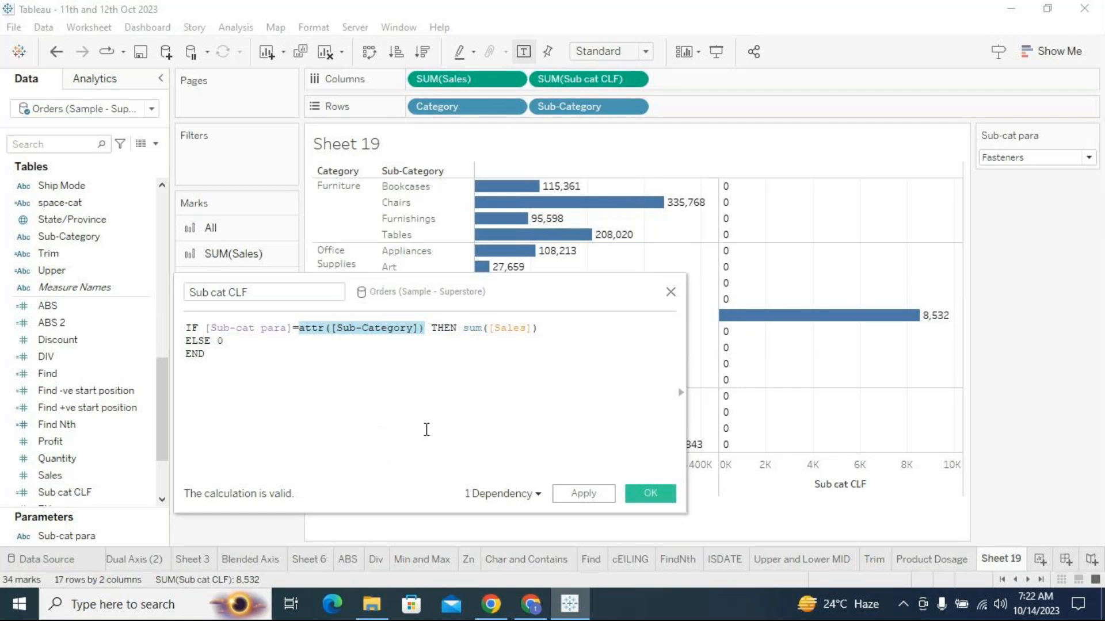
click(409, 404)
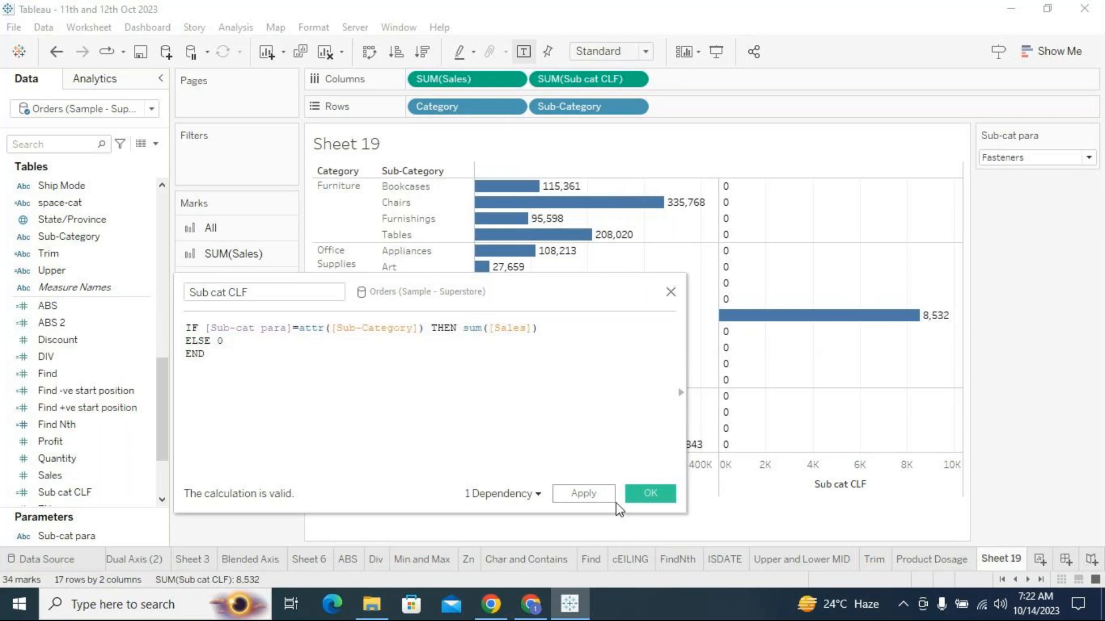
Apply the revised Sub cat CLF calculation and remove the invalid SUM(Sub cat CLF) field from Columns.
click(583, 493)
drag(622, 302, 680, 345)
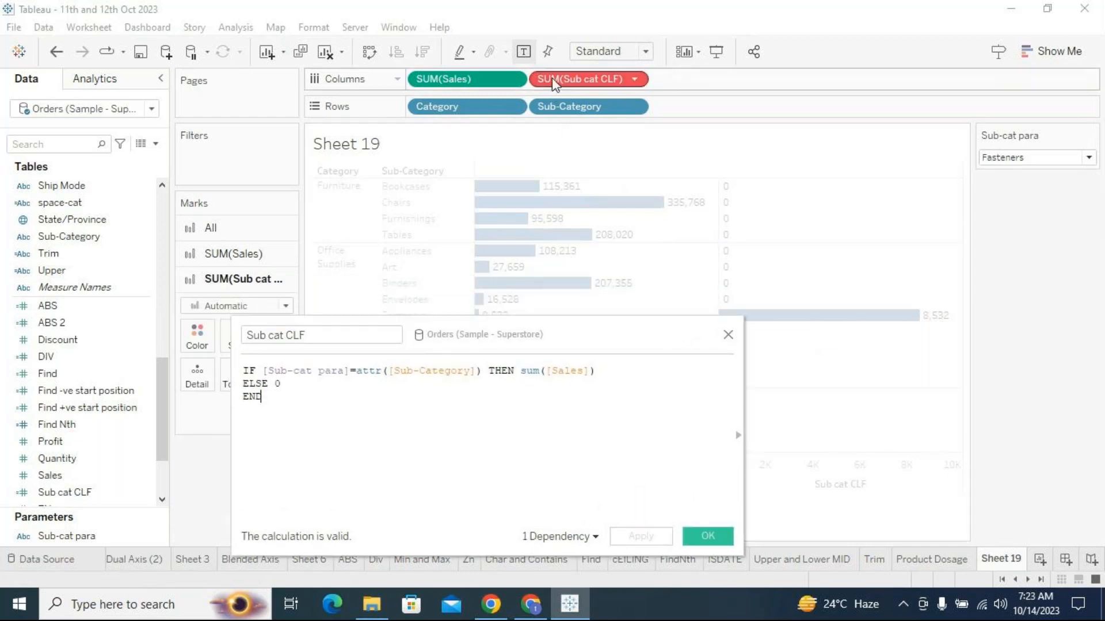
mouse_move(556, 83)
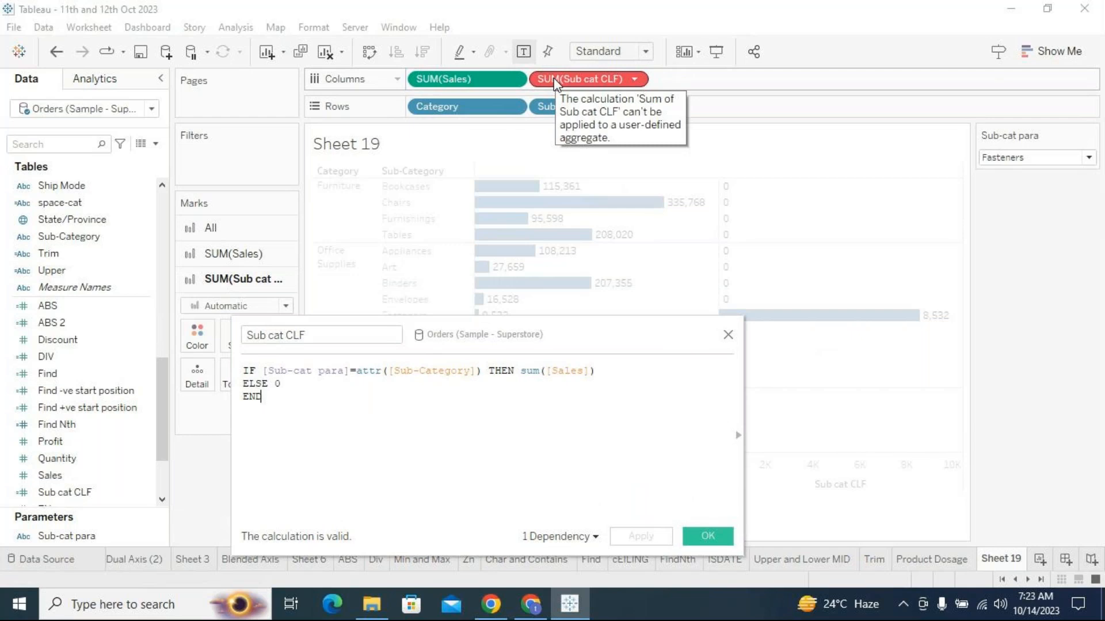
drag(556, 83, 794, 113)
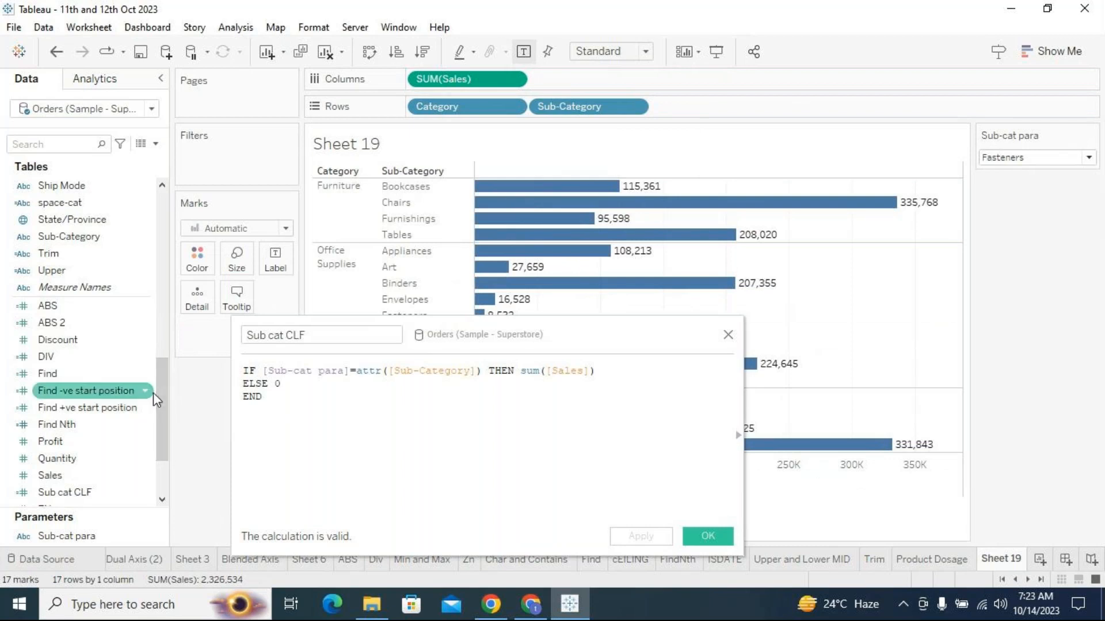
Add Sub cat CLF to Columns after SUM(Sales) and close the calculation editor.
drag(161, 407, 163, 434)
click(83, 409)
drag(82, 409, 636, 87)
drag(557, 335, 280, 286)
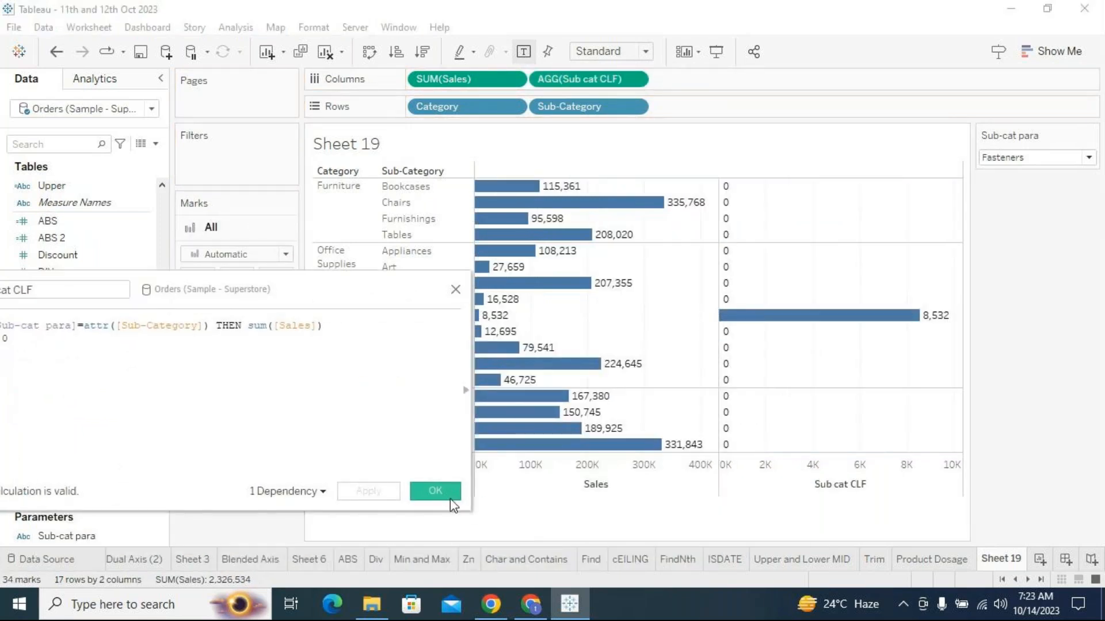
click(435, 491)
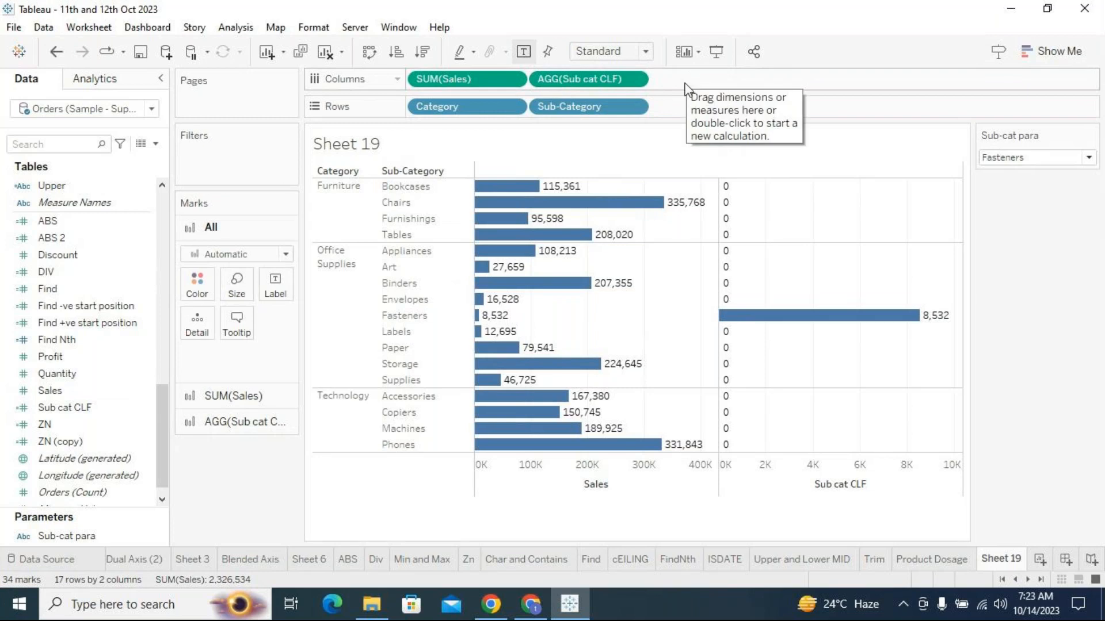
Reopen the Sub cat CLF calculation and review its sum([Sales]), ELSE 0 and attr([Sub-Category]) parts.
click(557, 85)
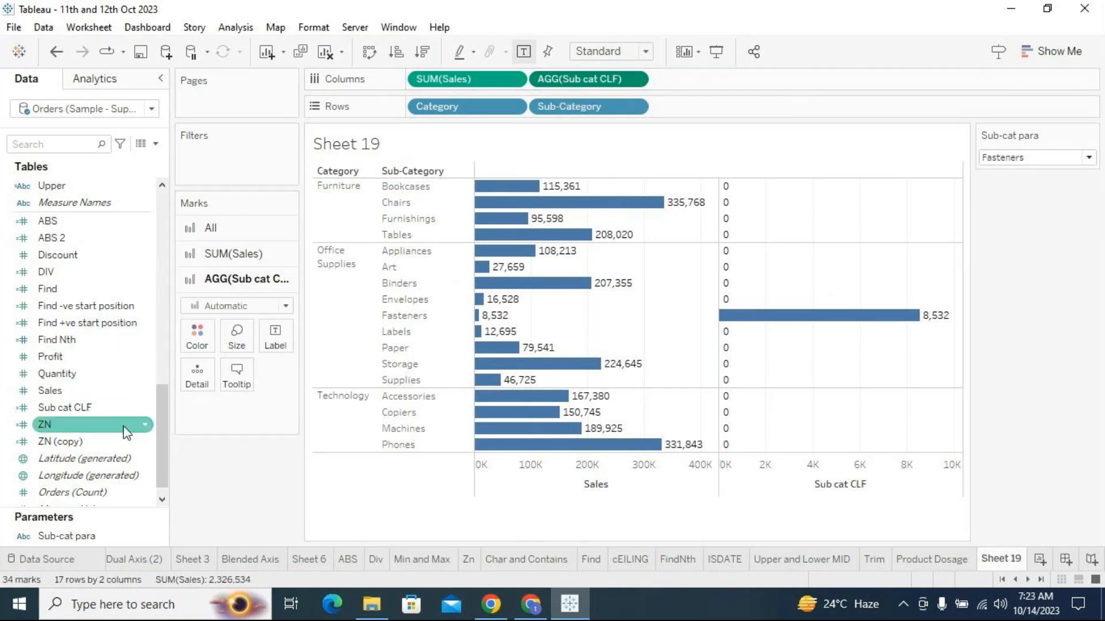
right_click(149, 407)
click(233, 129)
drag(370, 288, 521, 367)
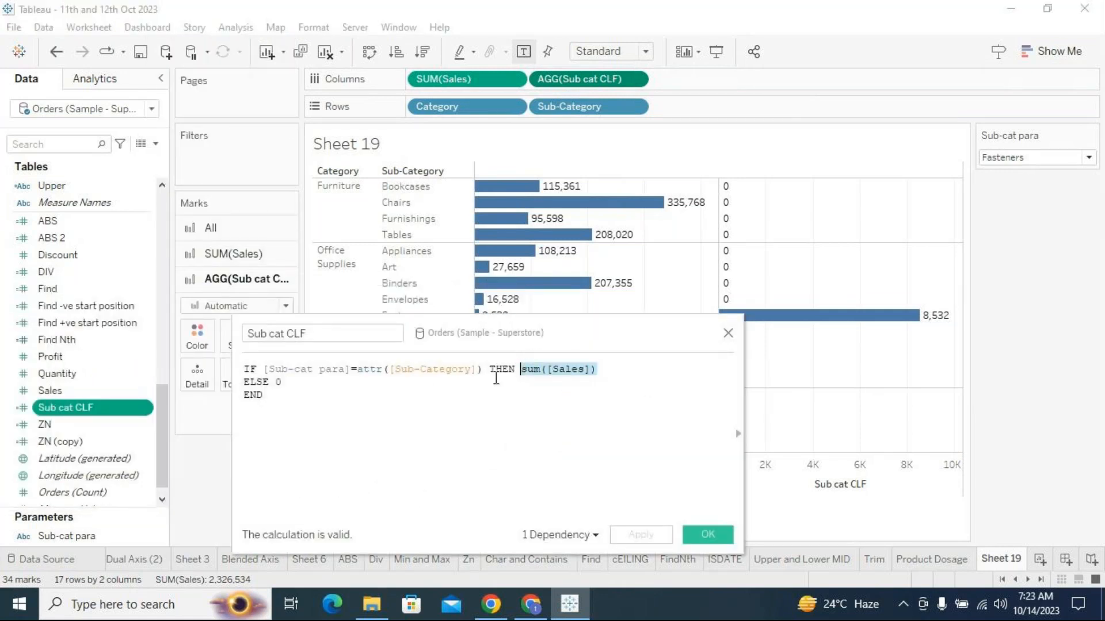
click(276, 382)
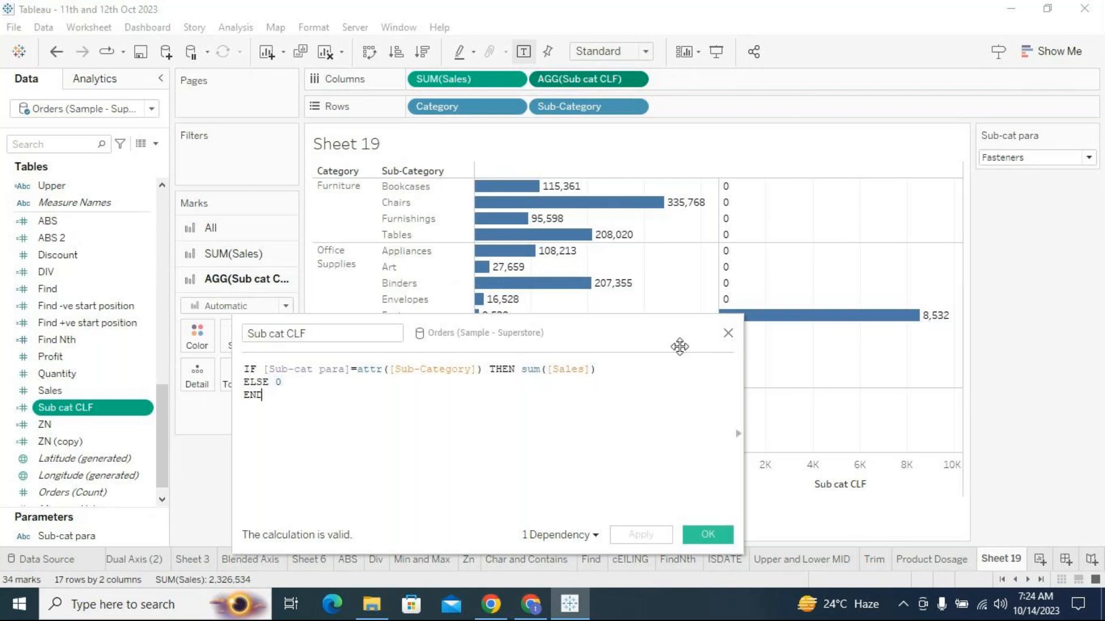
drag(567, 333, 482, 325)
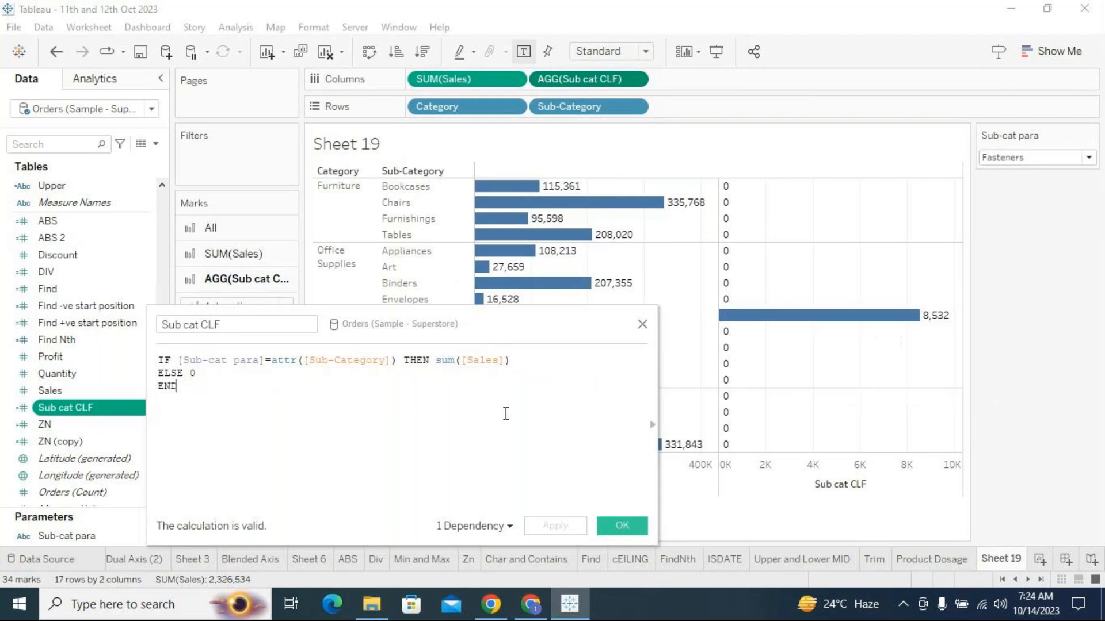
double_click(192, 373)
drag(510, 360, 305, 361)
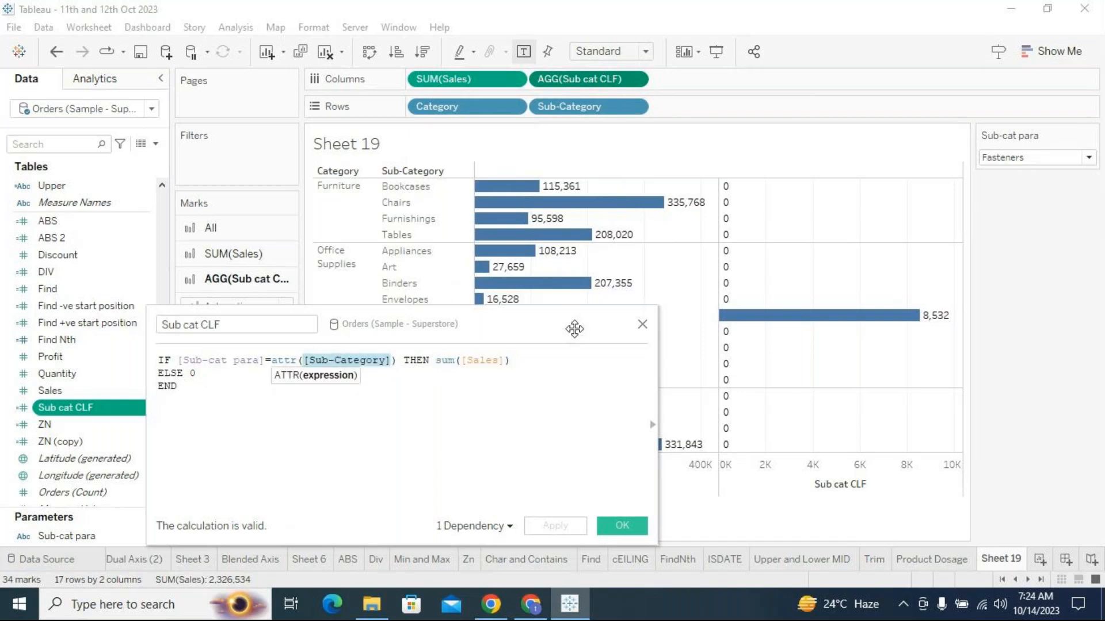
Compare sum([Sales]) in the formula with the AGG(Sub cat CLF) field on Columns, and close the calculation editor.
drag(572, 328, 528, 390)
mouse_move(768, 324)
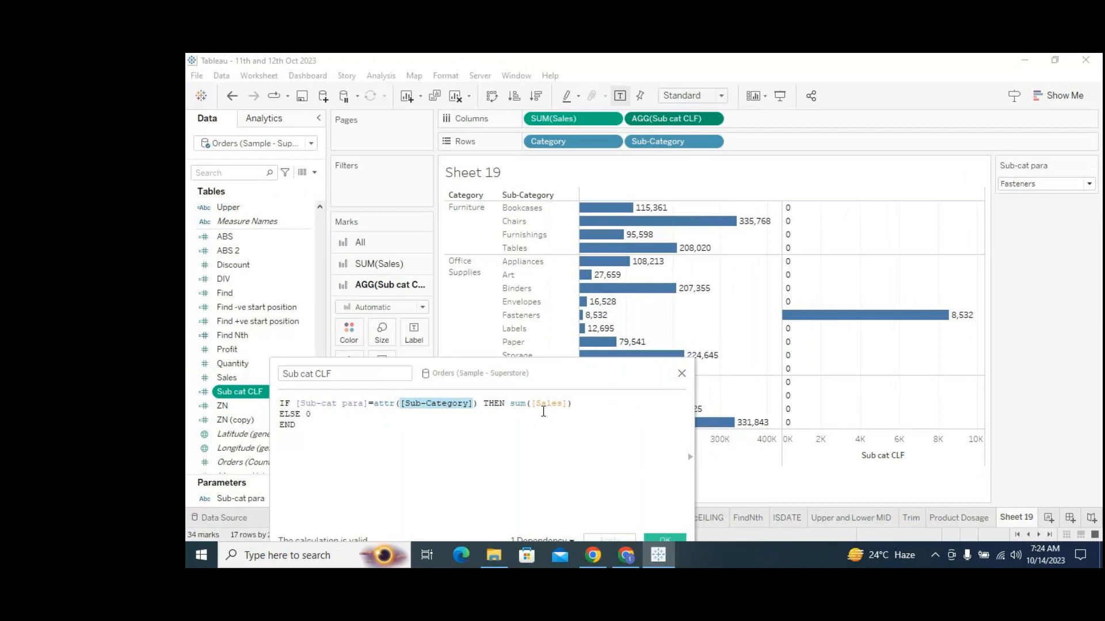
click(469, 420)
drag(576, 401, 511, 400)
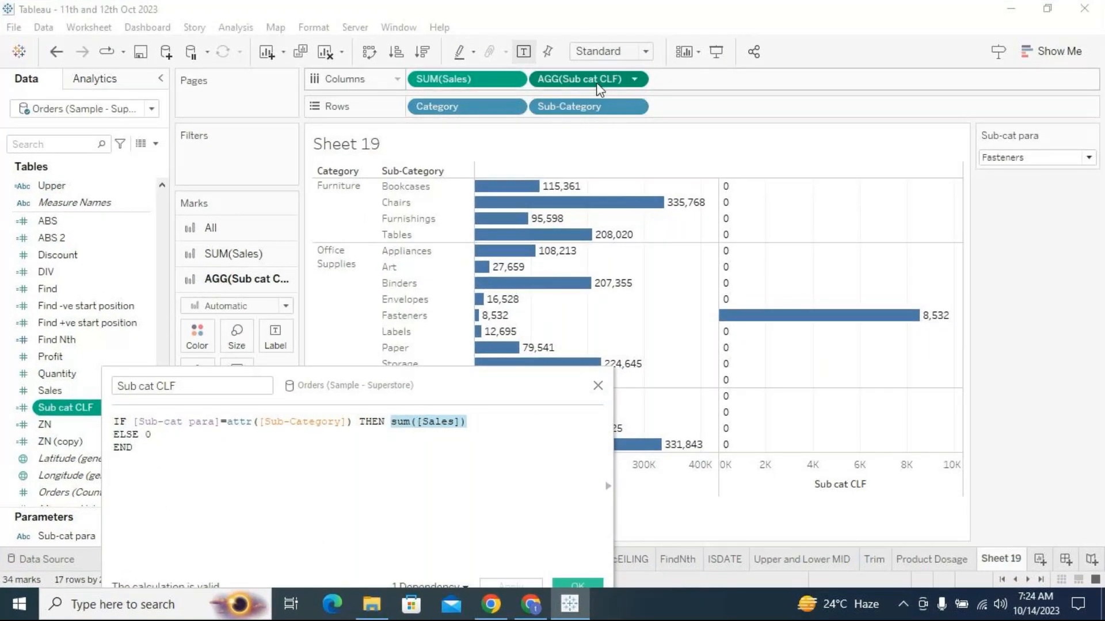
click(476, 428)
drag(476, 422, 376, 424)
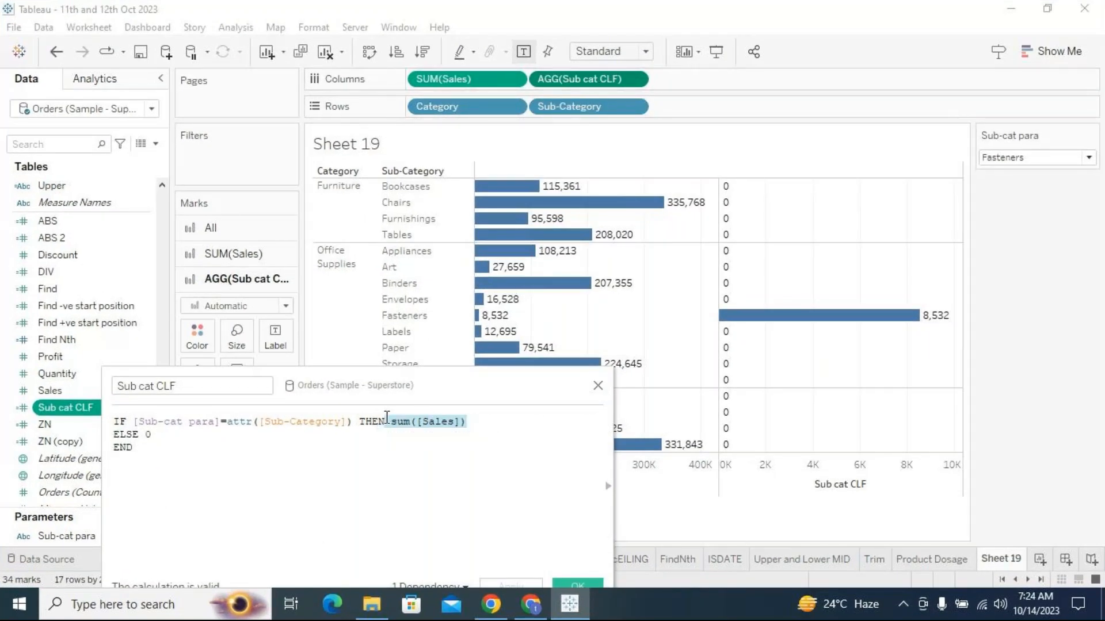
drag(420, 394, 502, 410)
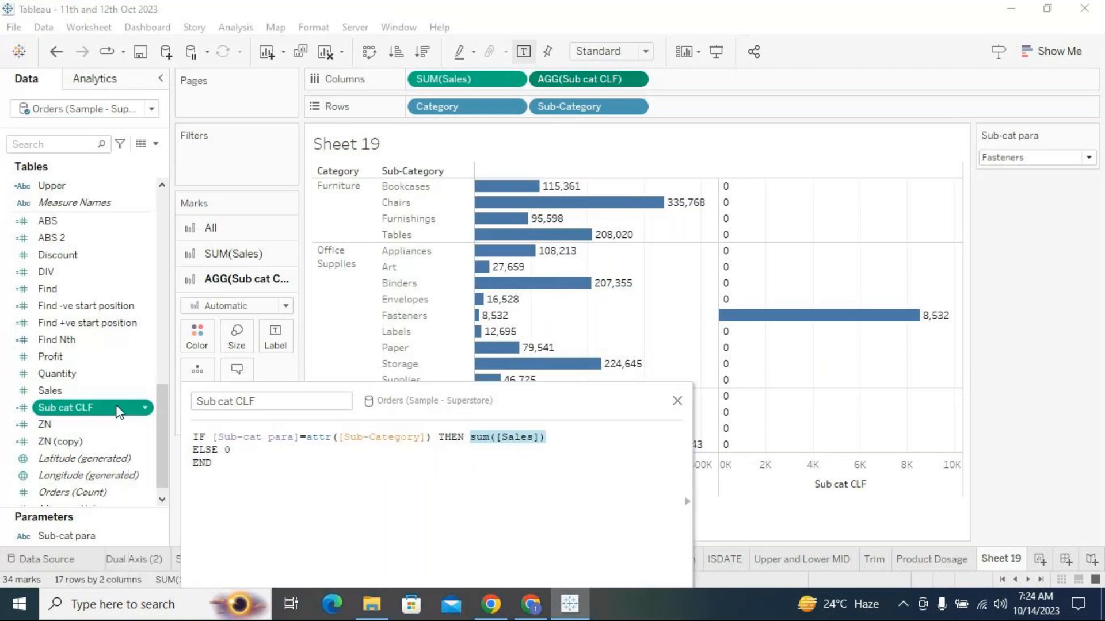
click(586, 450)
drag(565, 437, 465, 437)
drag(564, 409, 549, 309)
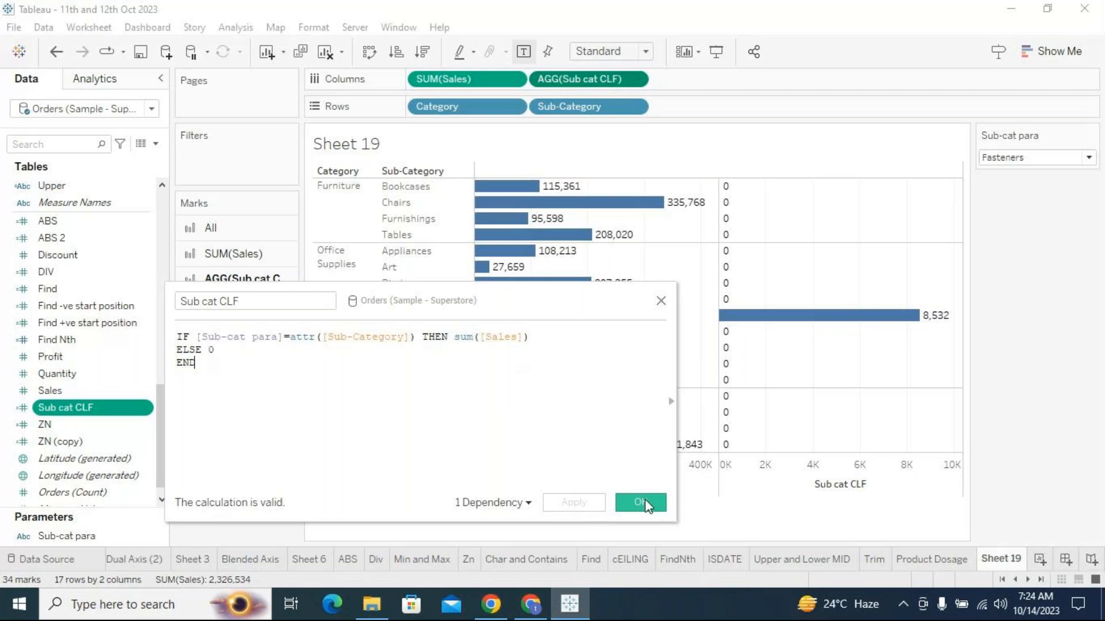
click(640, 501)
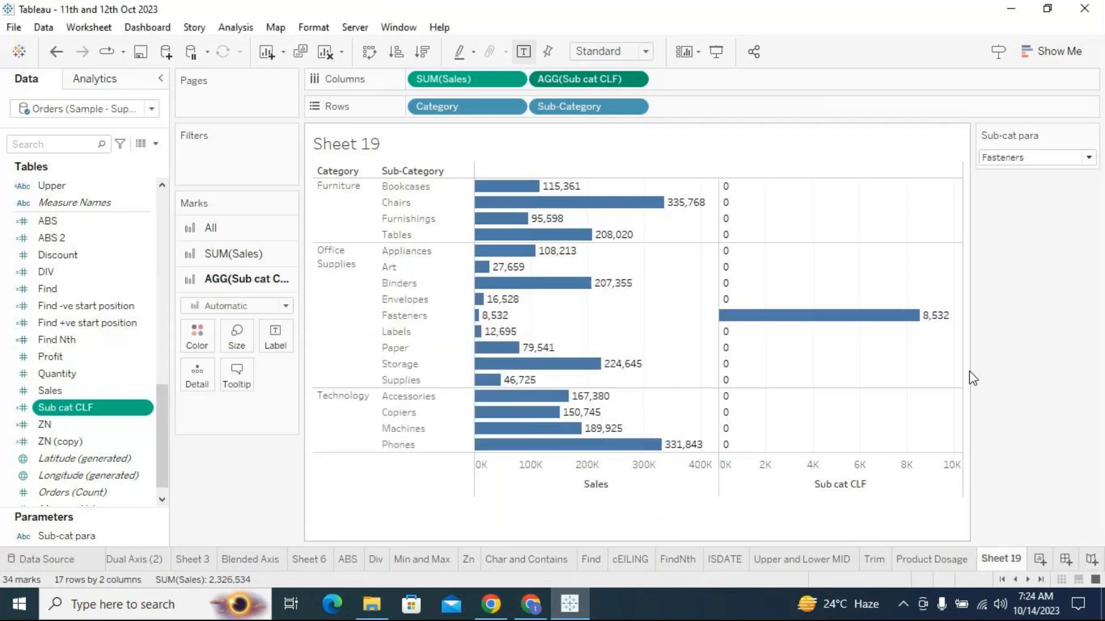
Rename Sheet 19 as Attr.
double_click(1011, 559)
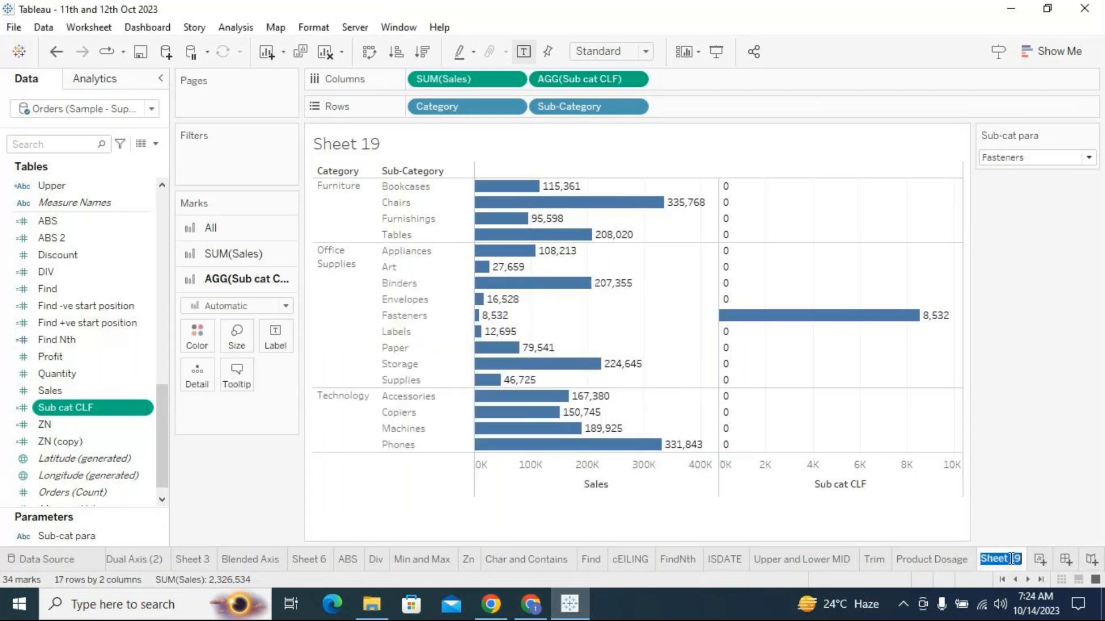
text(Attr)
key(Return)
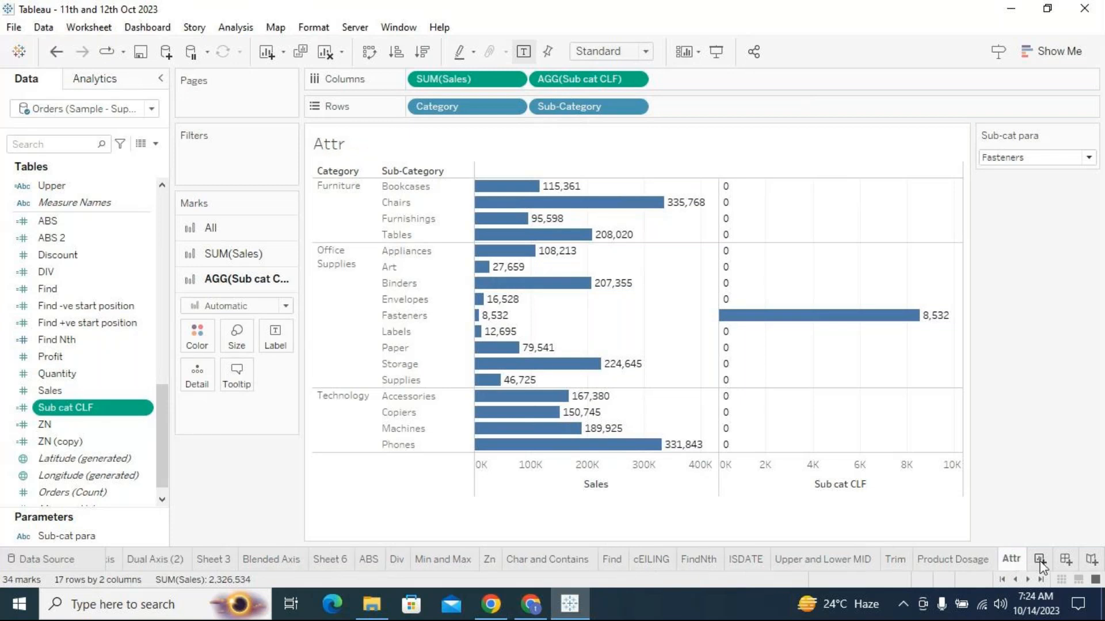
Add a new worksheet and place Category and Sub-Category on Rows.
click(1040, 560)
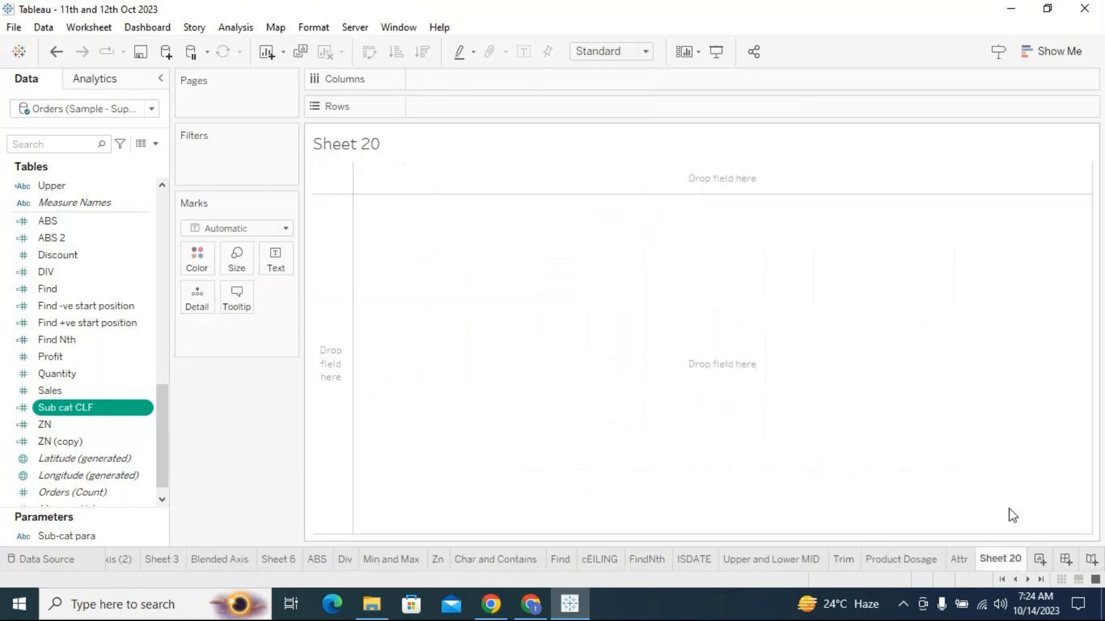
click(162, 195)
click(161, 196)
drag(81, 191, 428, 109)
scroll(85, 443, down, 6)
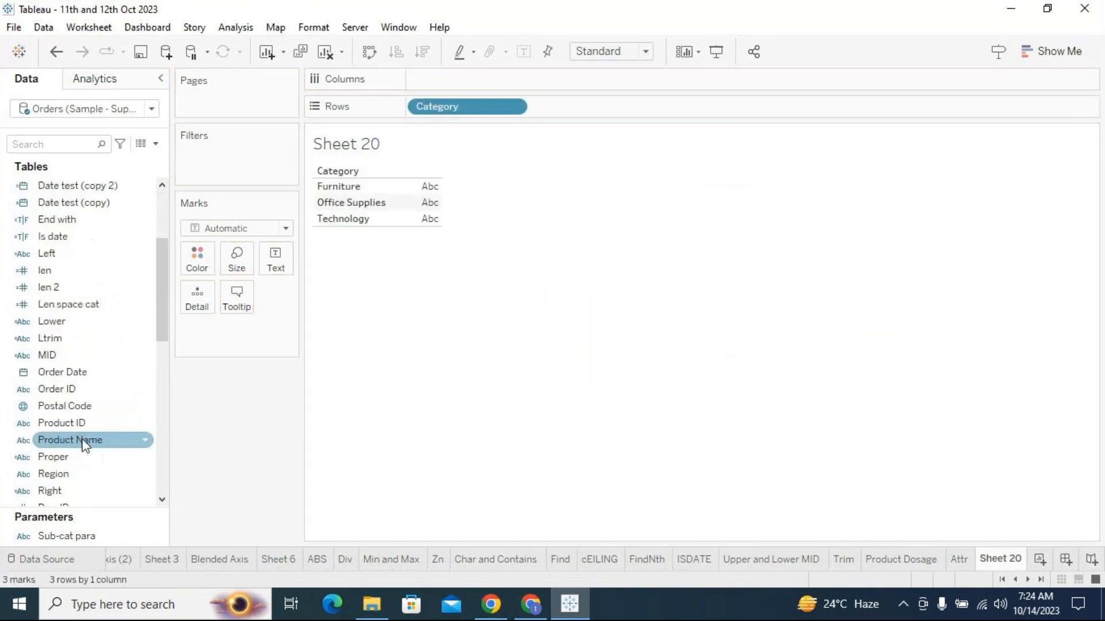
drag(88, 471, 600, 104)
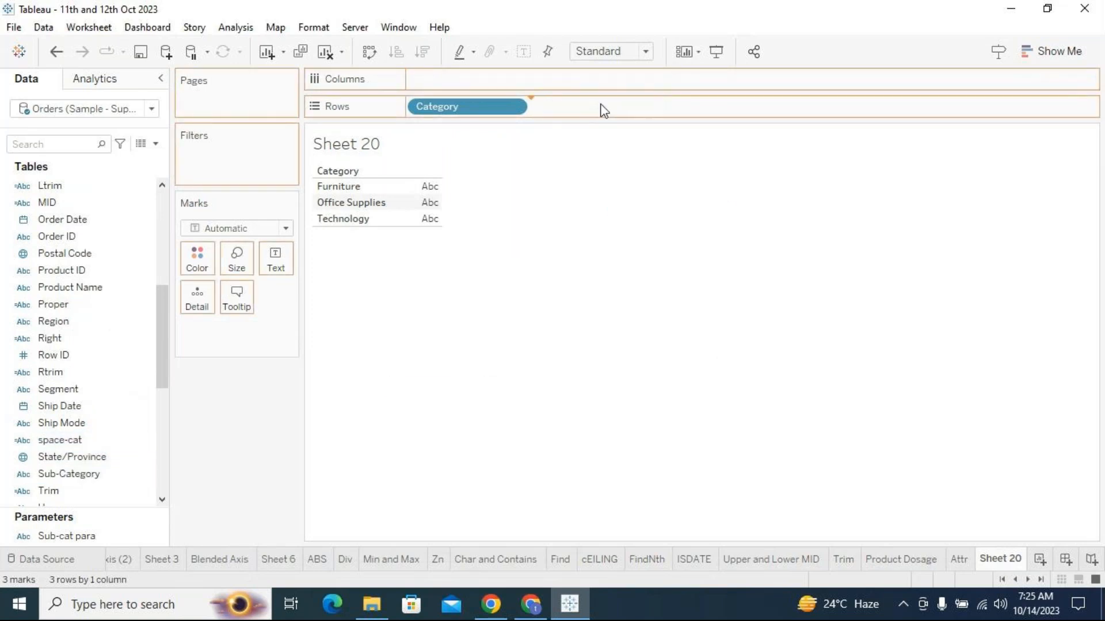
Add Sales to Columns, show the mark labels, and widen the Sub-Category header column to fit its full name.
scroll(88, 427, down, 5)
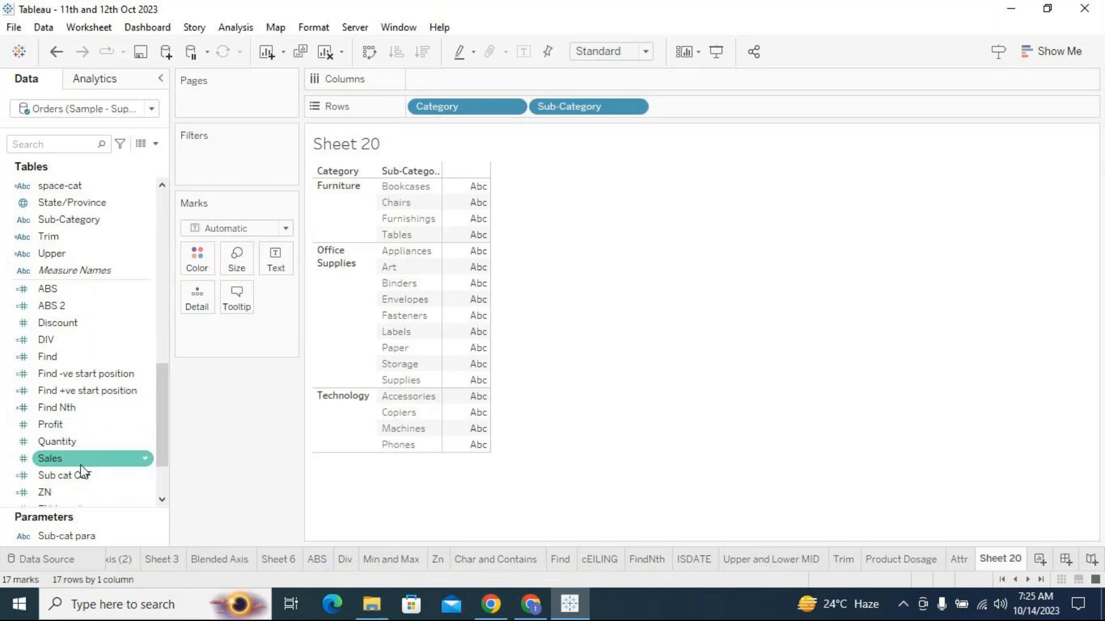
scroll(78, 463, down, 2)
drag(64, 380, 523, 80)
click(524, 51)
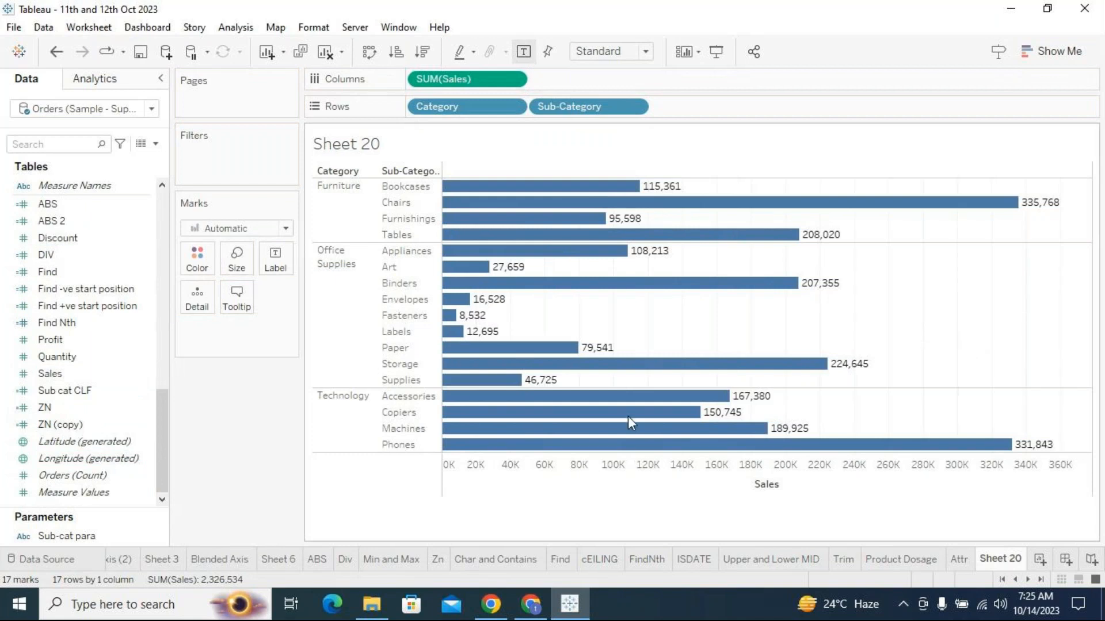
mouse_move(443, 323)
drag(442, 324, 474, 325)
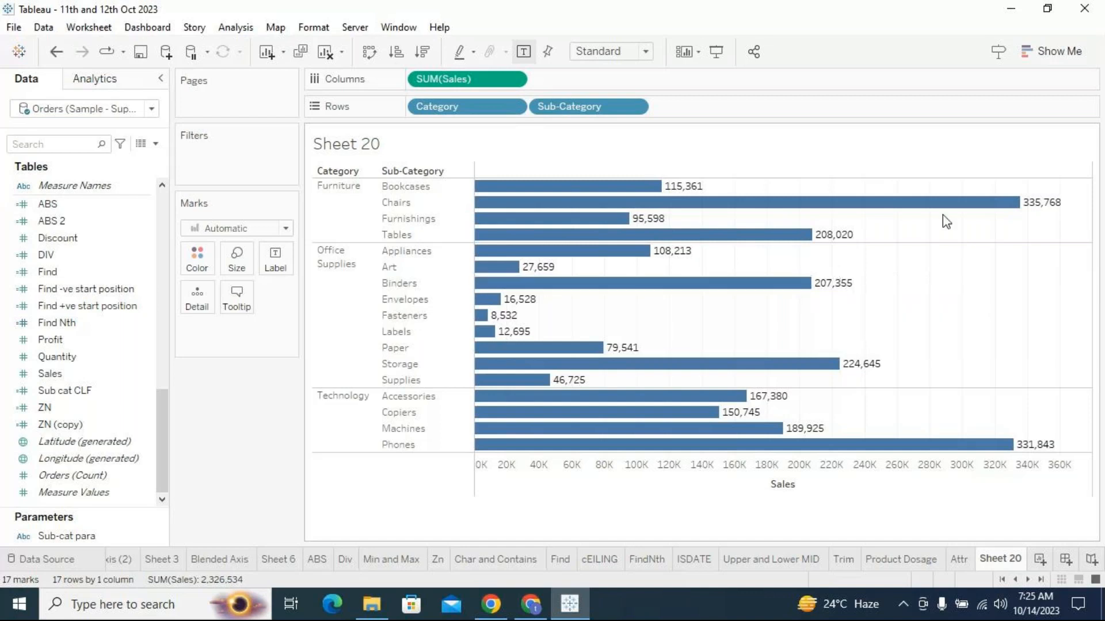
Create a calculated field named Color Sales CLF.
mouse_move(990, 212)
mouse_move(810, 285)
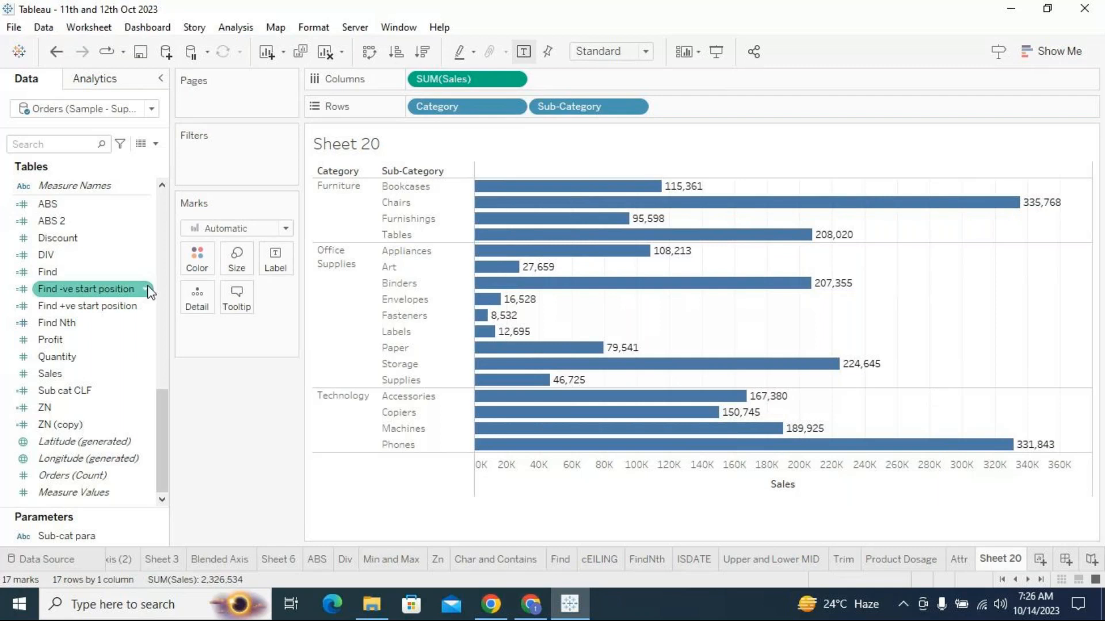
scroll(160, 205, up, 10)
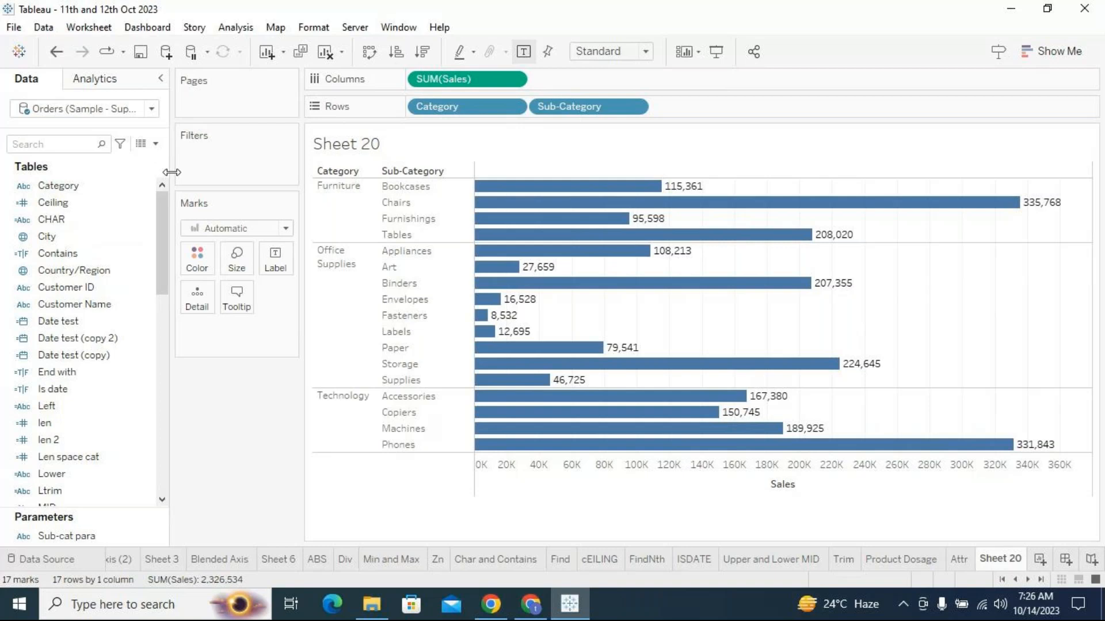
click(157, 144)
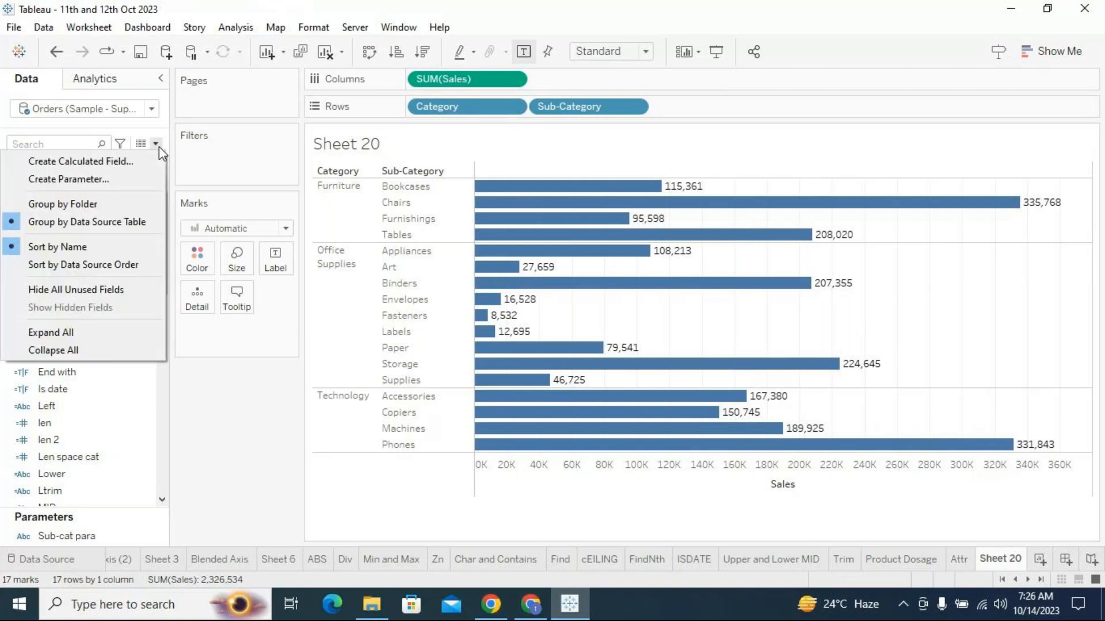
click(138, 162)
drag(389, 298, 411, 340)
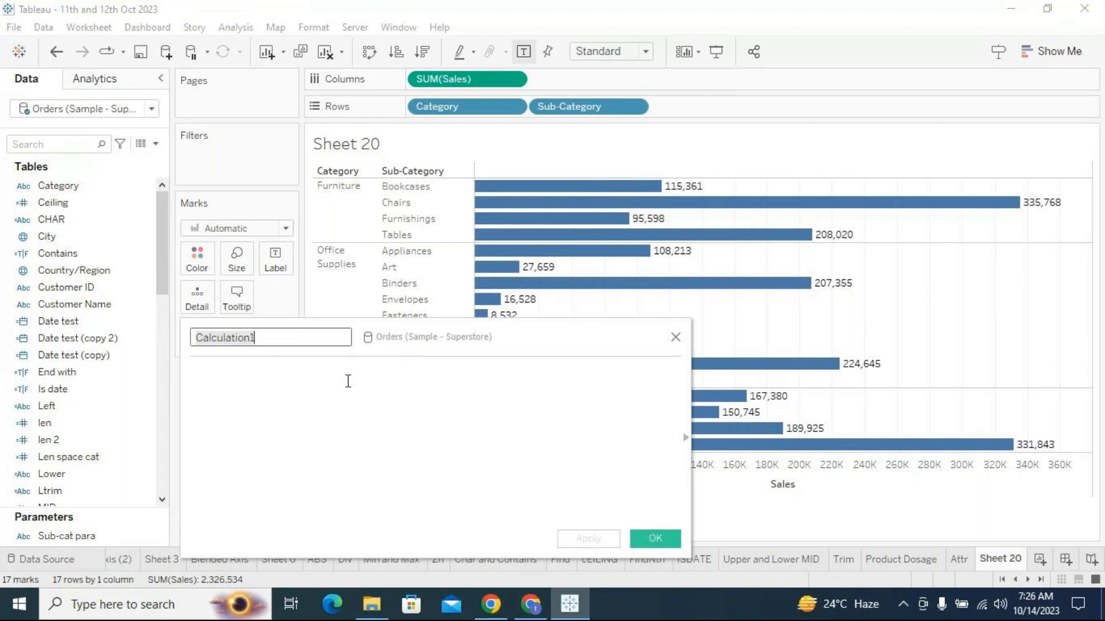
text(Col)
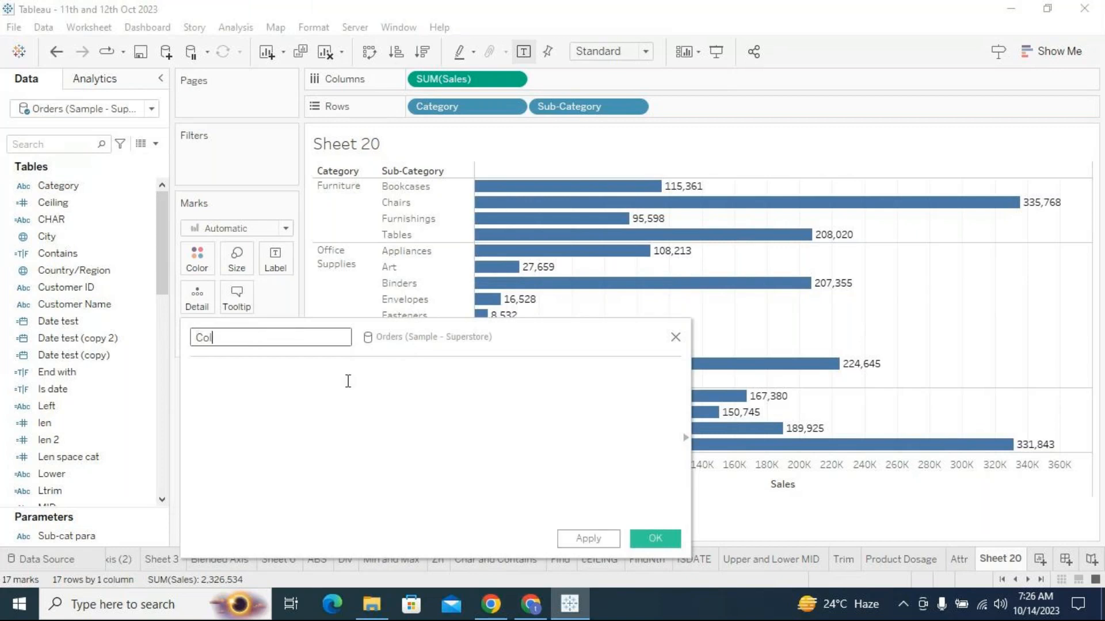
text(or Sales CLF)
click(348, 380)
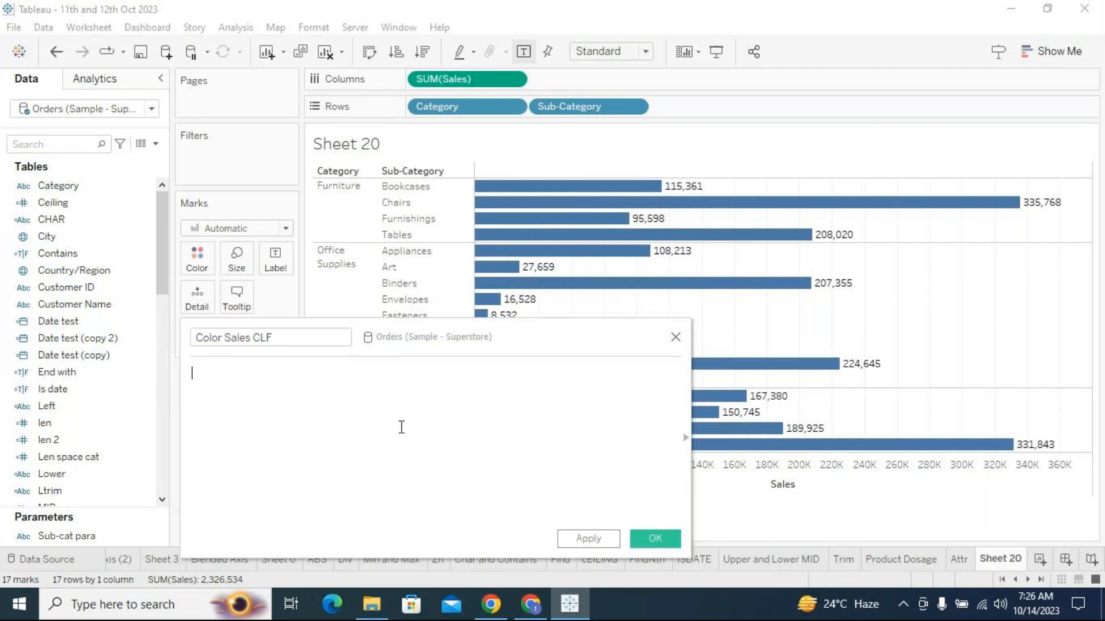
click(530, 604)
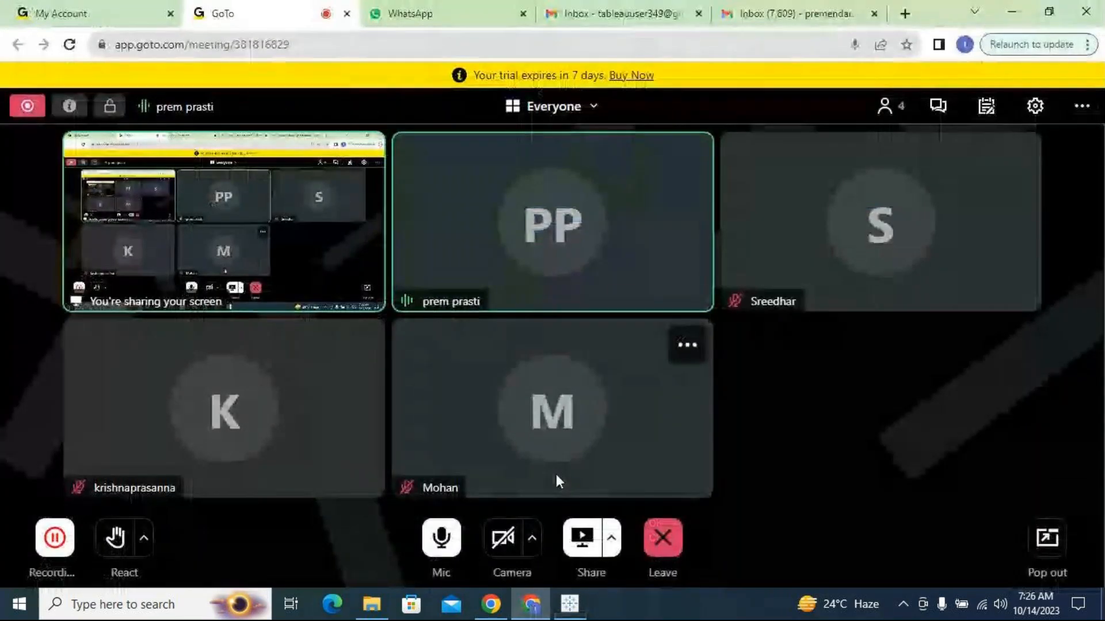
click(1012, 12)
Enter the first formula condition as IF SUM([Sales])>300000 THEN "Green".
text(IF )
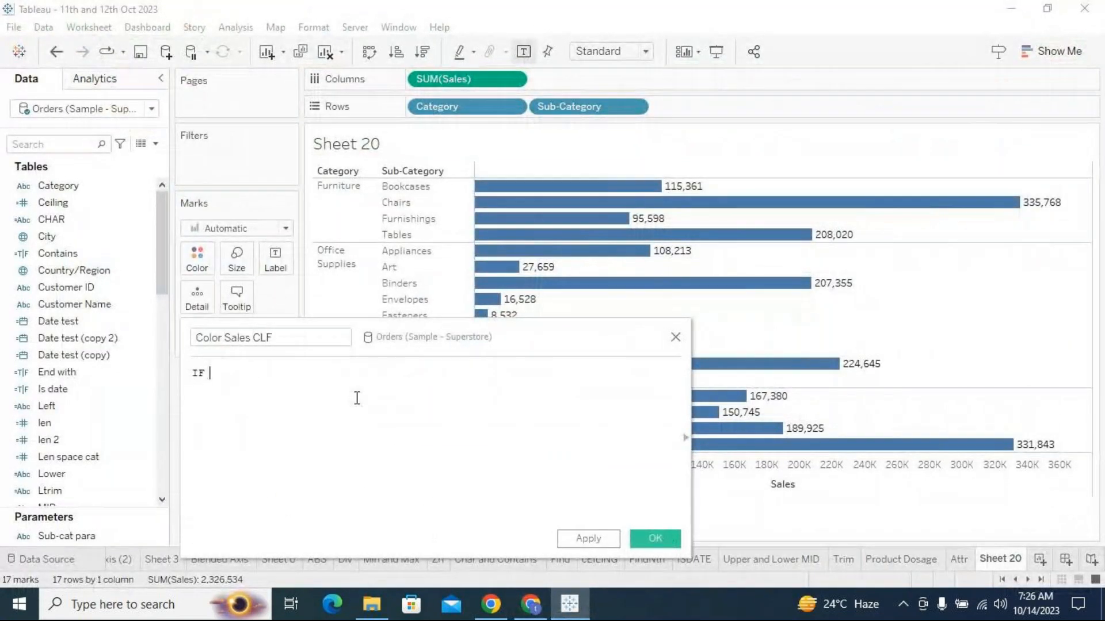
text(sum(sa)
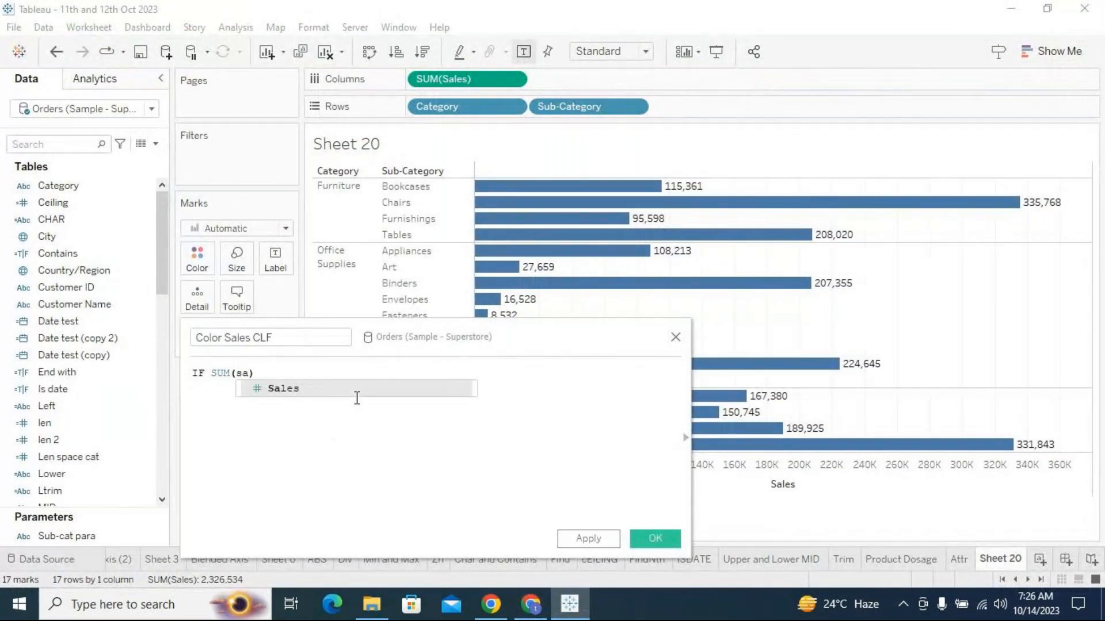
key(Return)
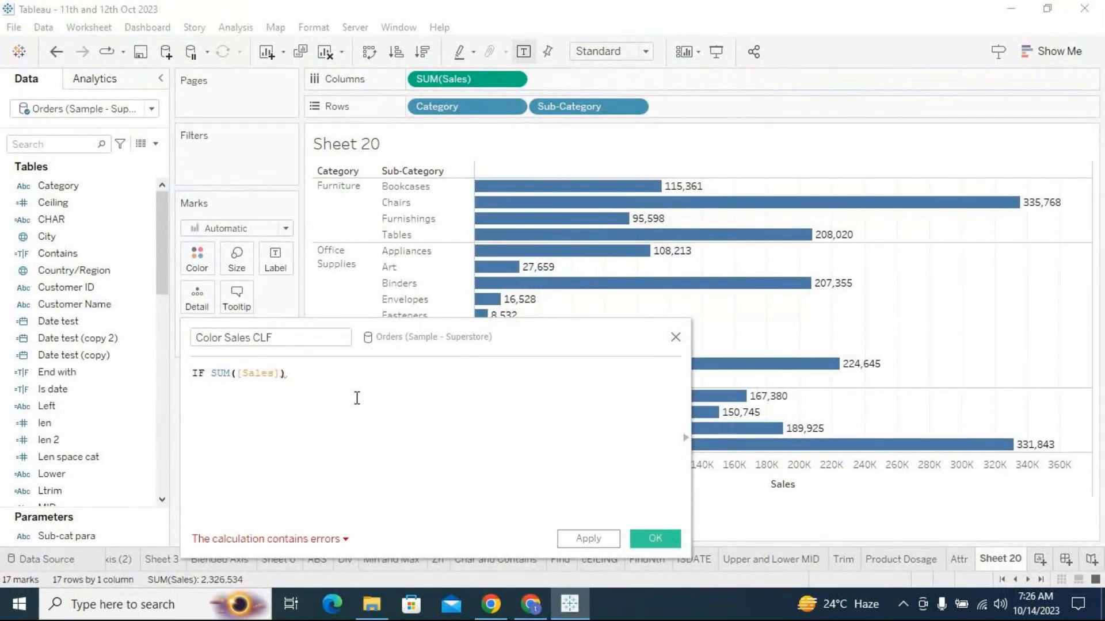
text(>3000)
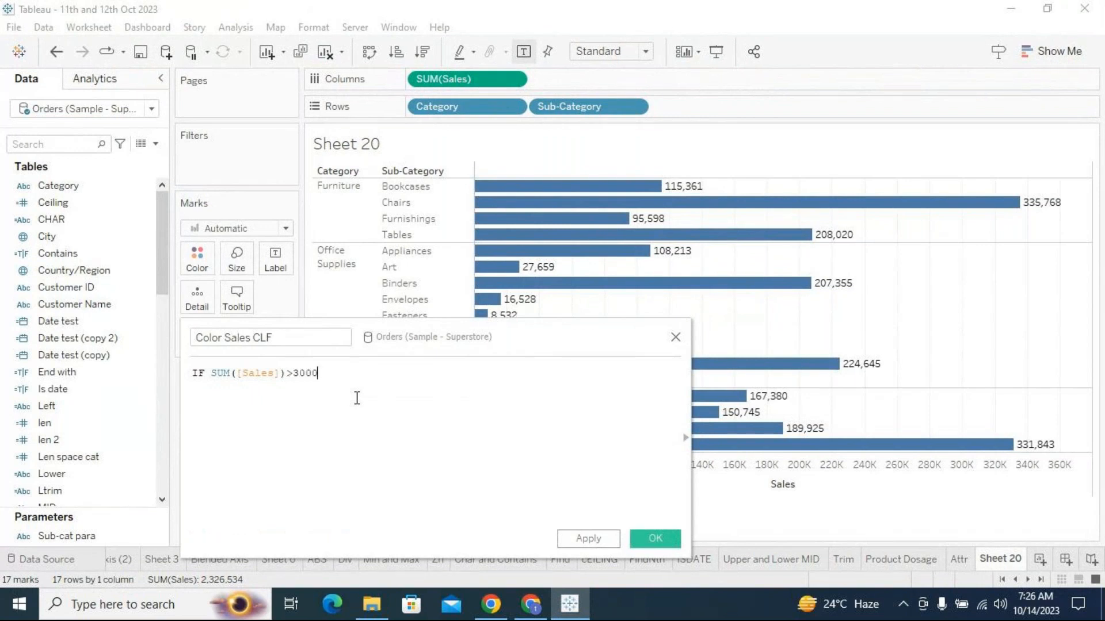
text(00 THEN ")
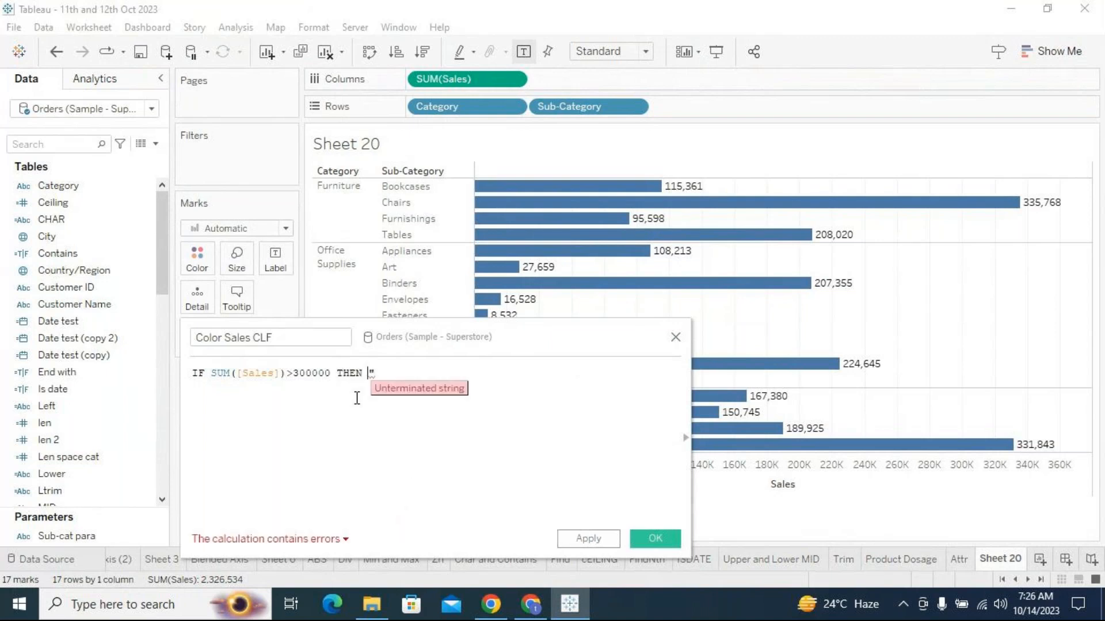
text(Gr)
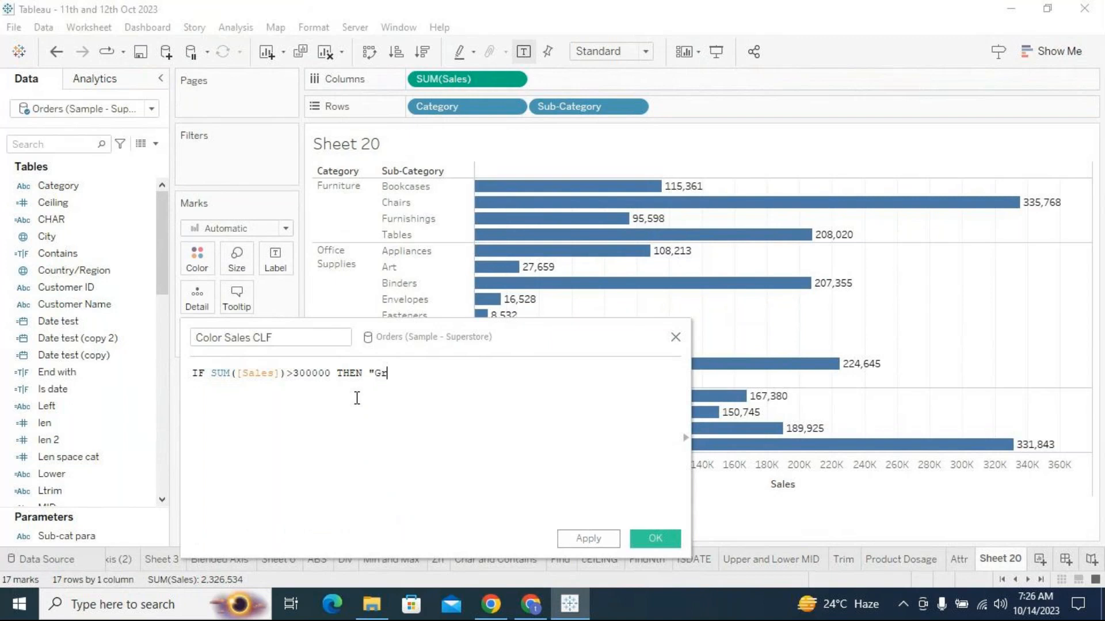
text(een")
Begin a second line in the formula with the condition ELSEIF SUM([Sales])>200000.
key(Return)
text(el)
key(Down)
key(Return)
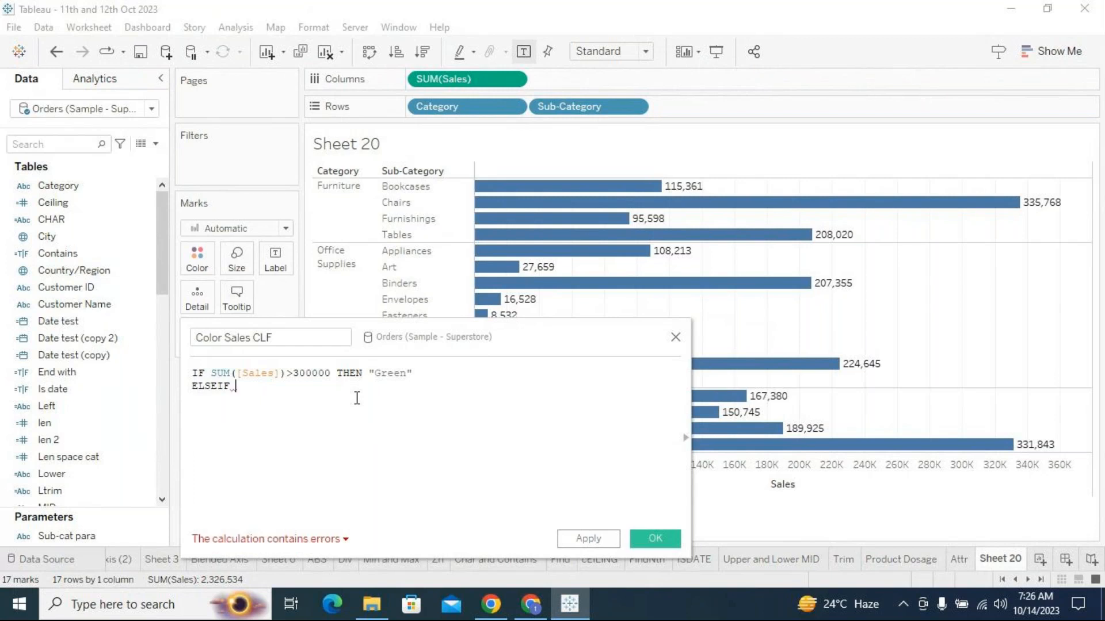
text(sum)
key(Return)
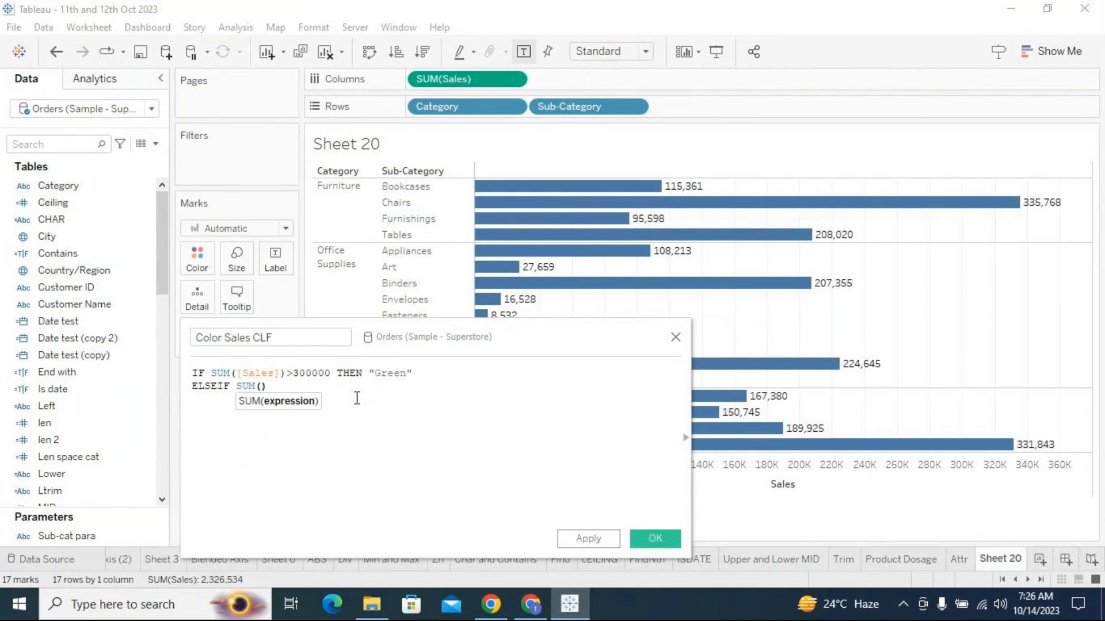
text(sales)
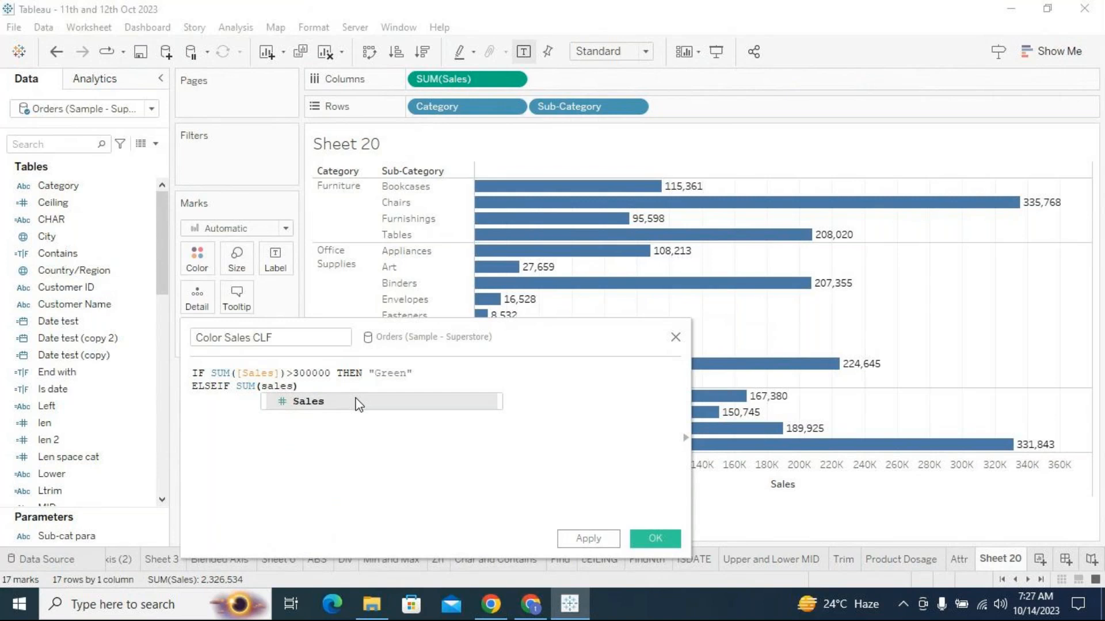
click(355, 401)
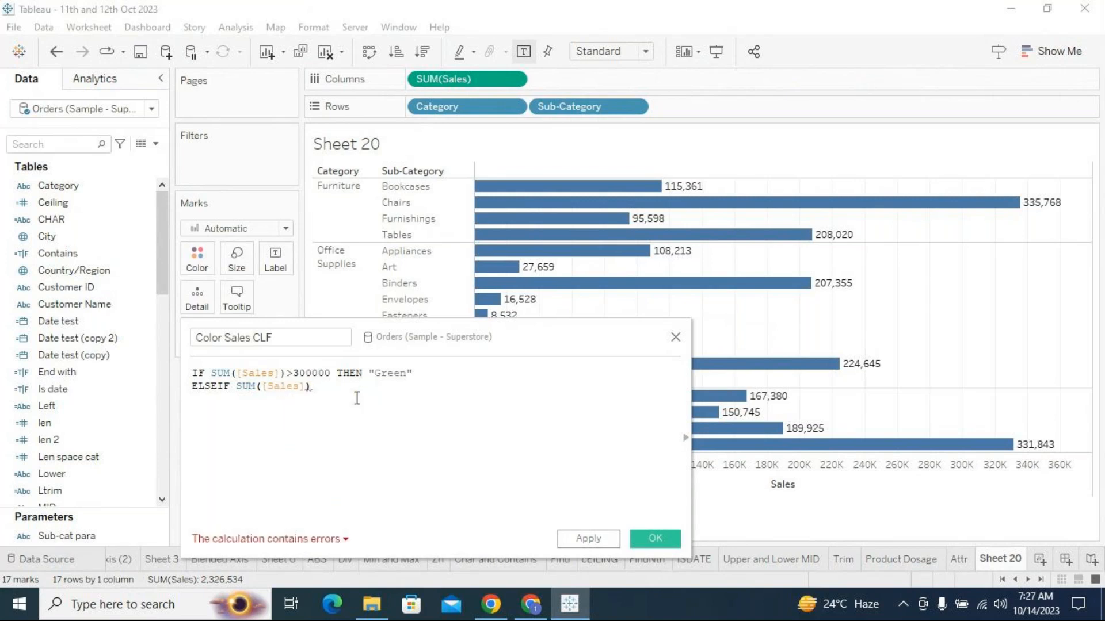
drag(431, 347, 414, 374)
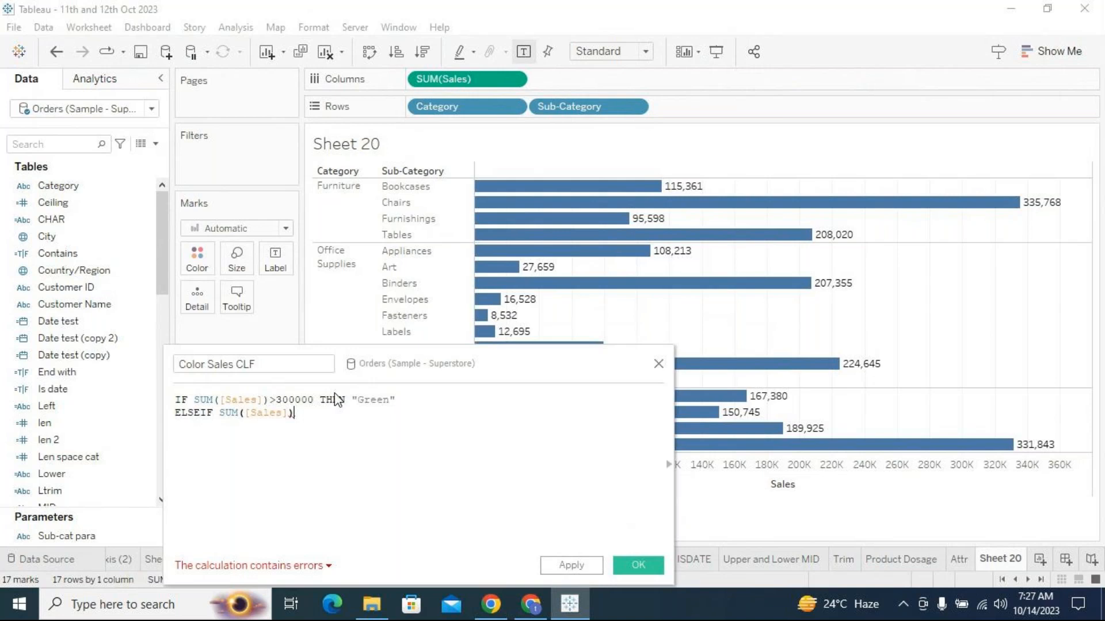
text(>2000)
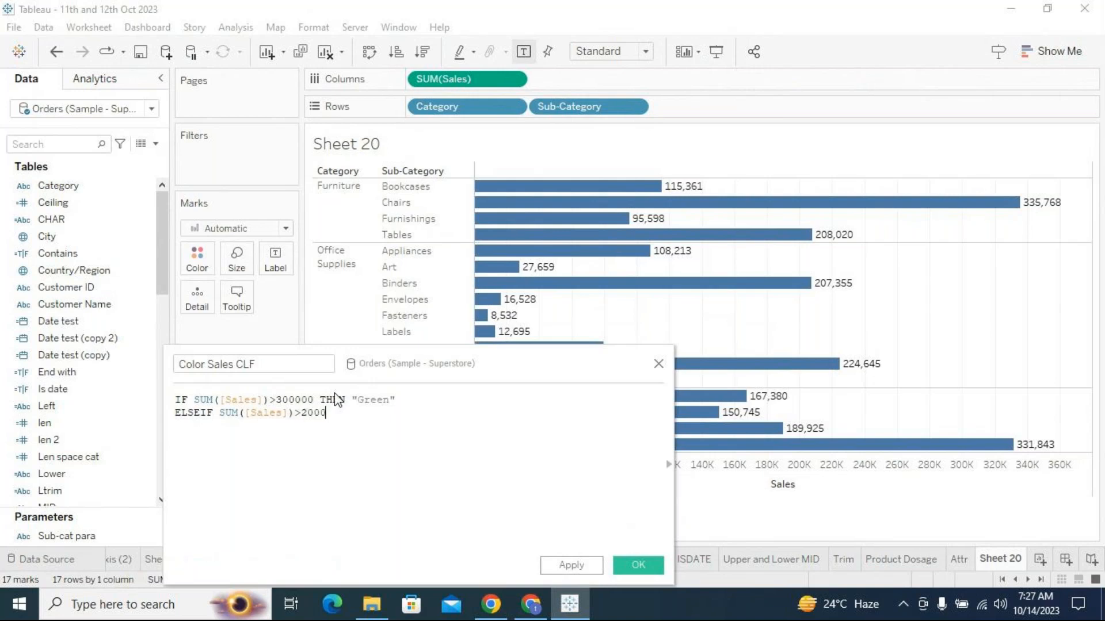
text(00)
Extend the ELSEIF condition with and SUM([Sales])<300000 THEN "Yellow".
text( and sum)
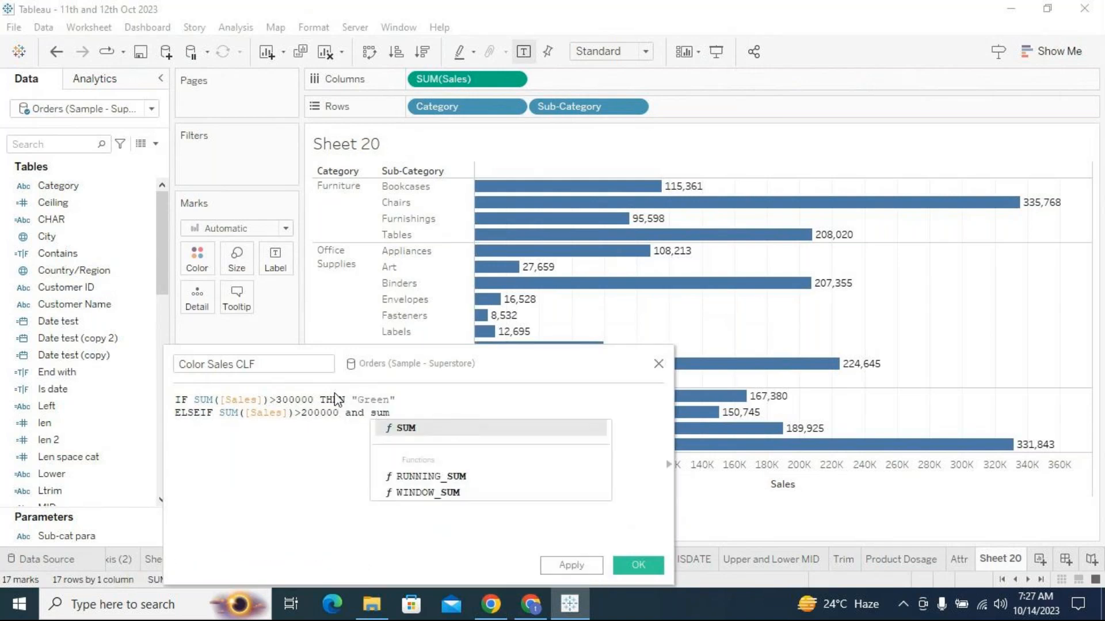
key(Return)
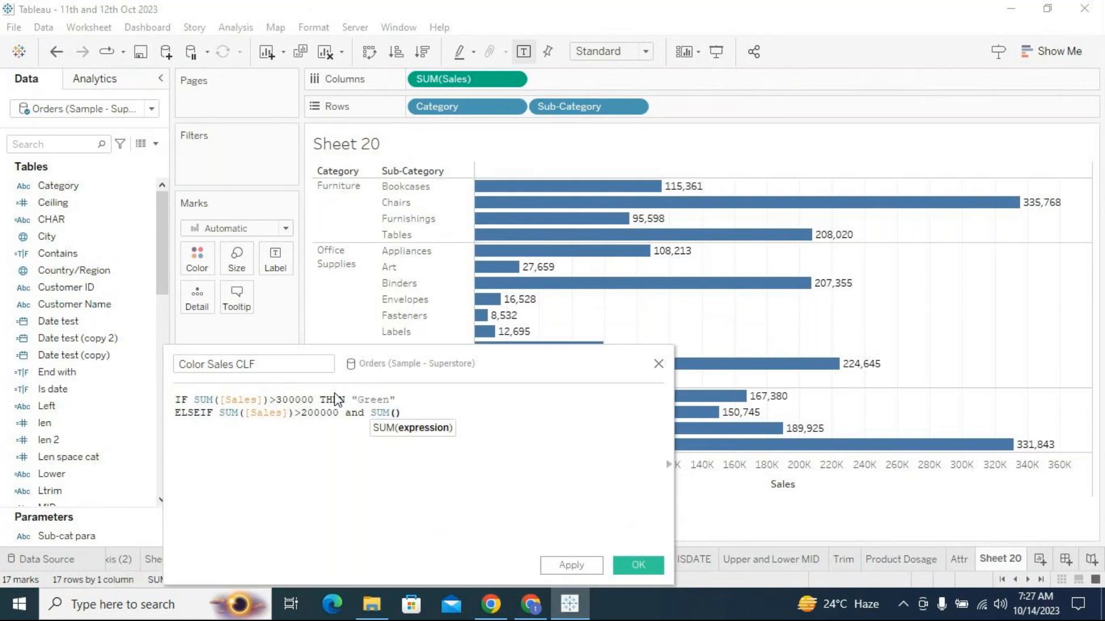
text([sa)
key(Return)
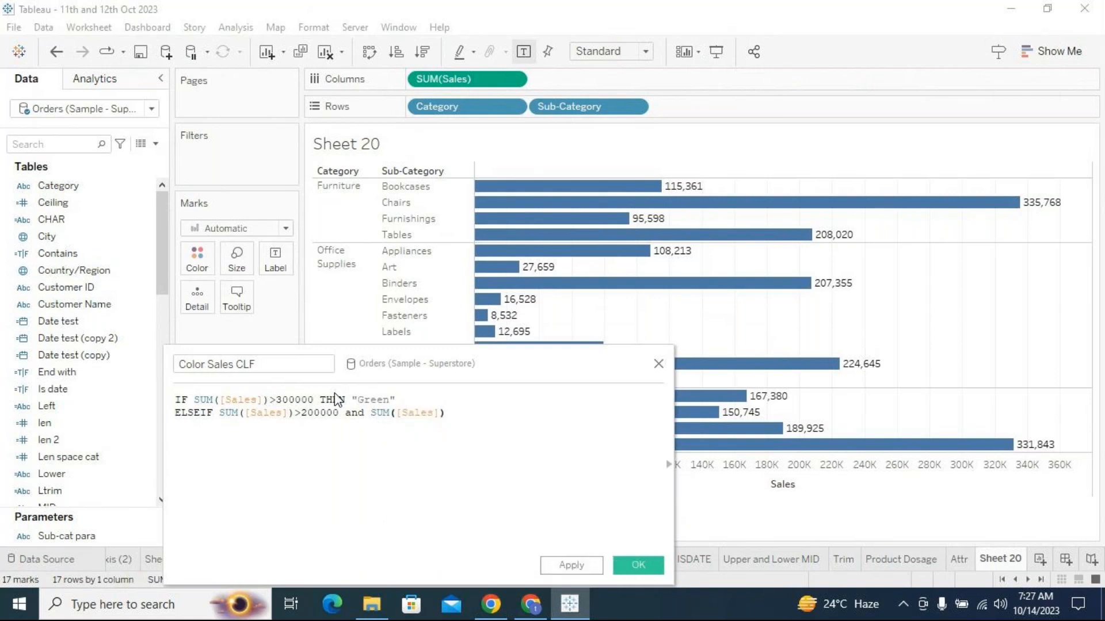
text(<300000)
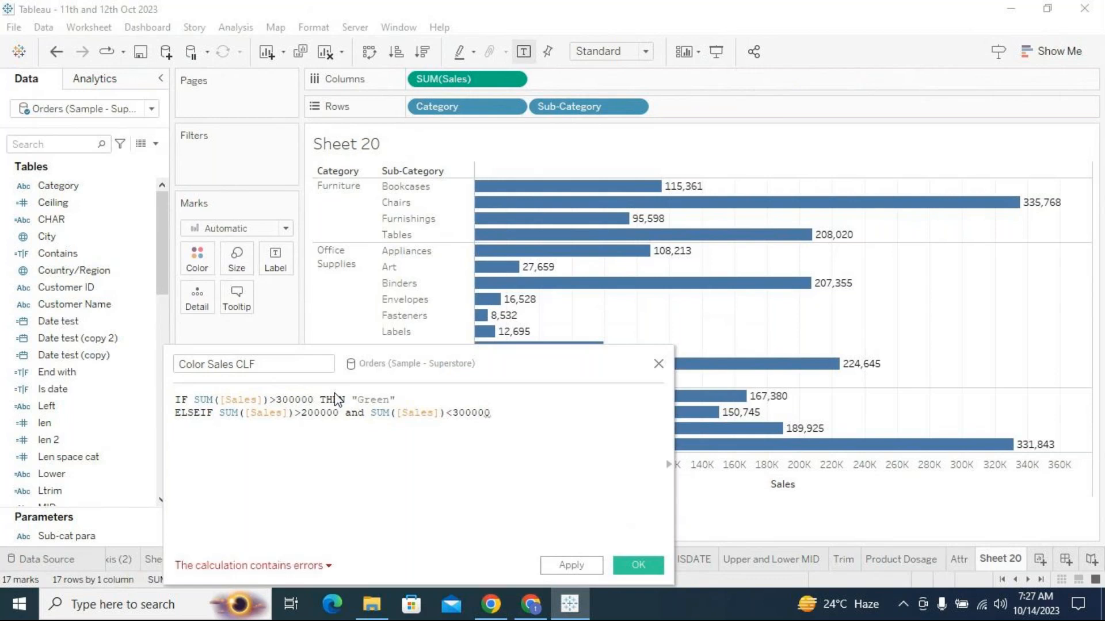
text( th)
key(Return)
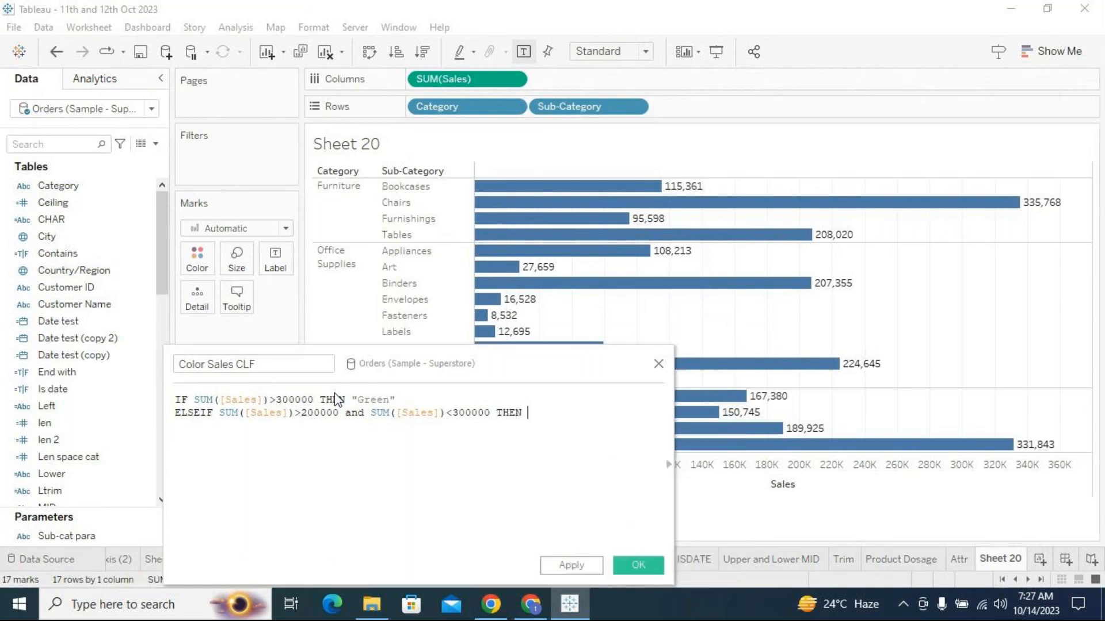
text("")
key(Left)
text(Yellow)
key(End)
Begin a third line in the formula with the condition ELSEIF SUM([Sales])>100000.
key(Return)
text(els)
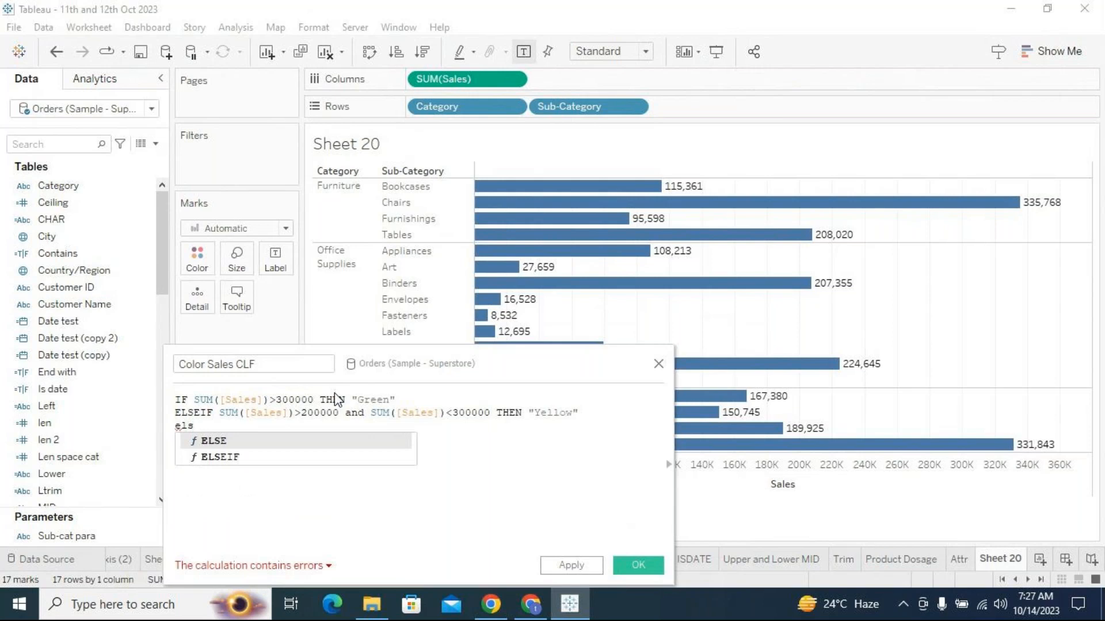
drag(366, 366, 393, 271)
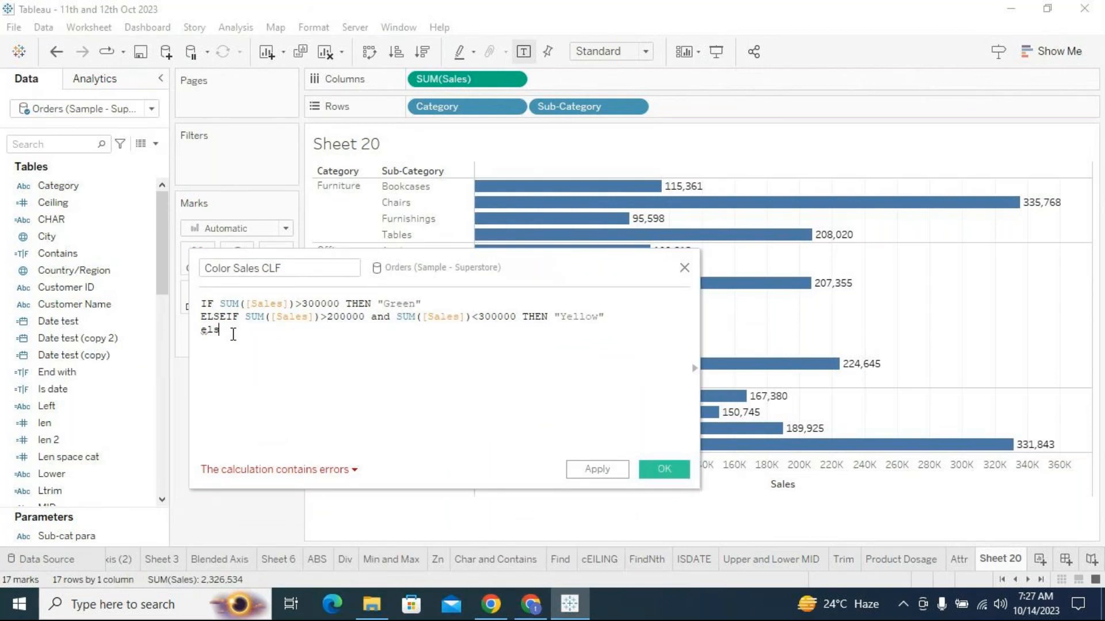
key(BackSpace)
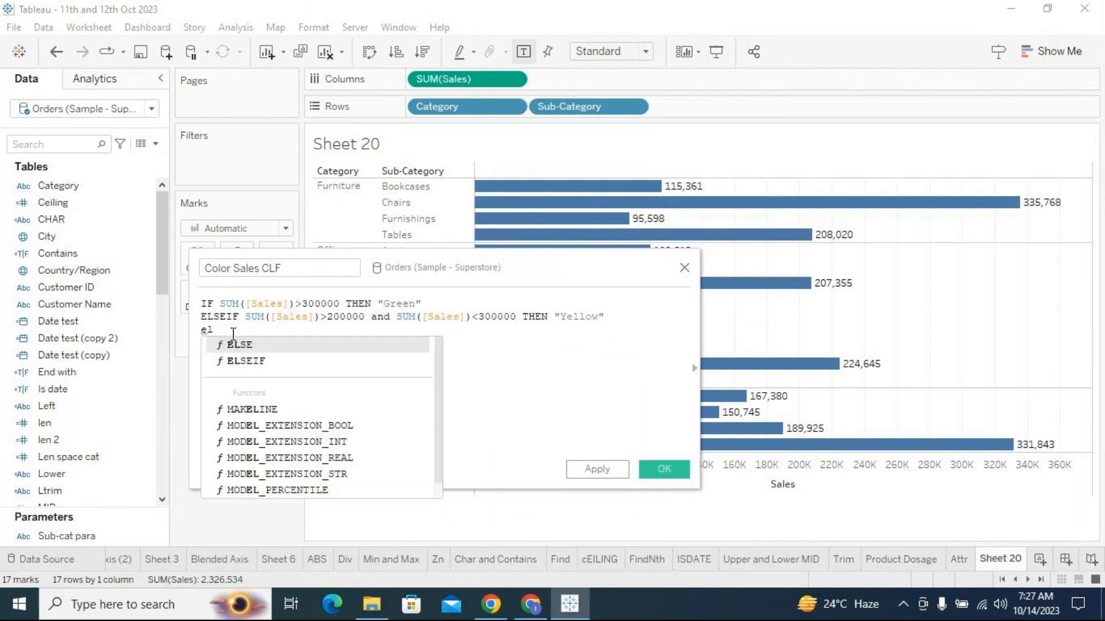
key(Down)
key(Return)
text(SUM(sal)
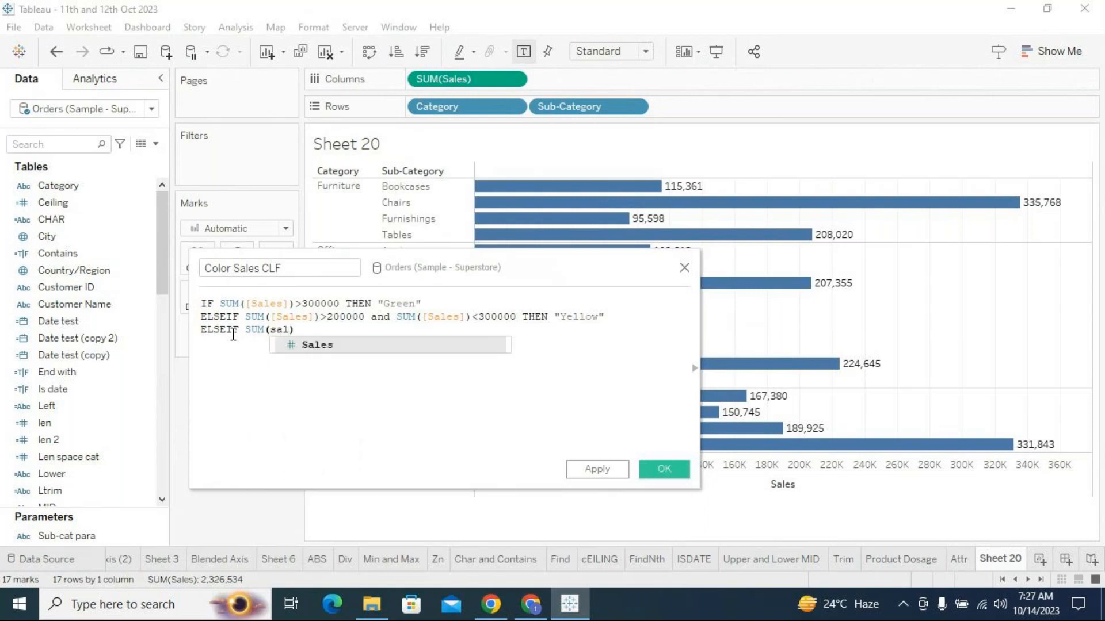
key(Return)
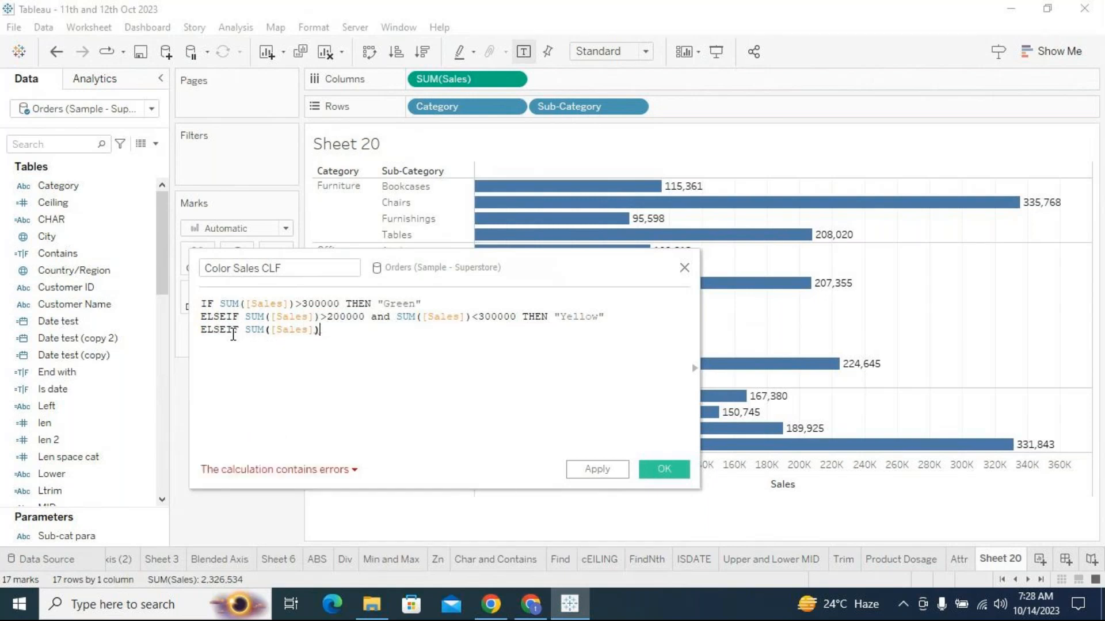
text(>100000)
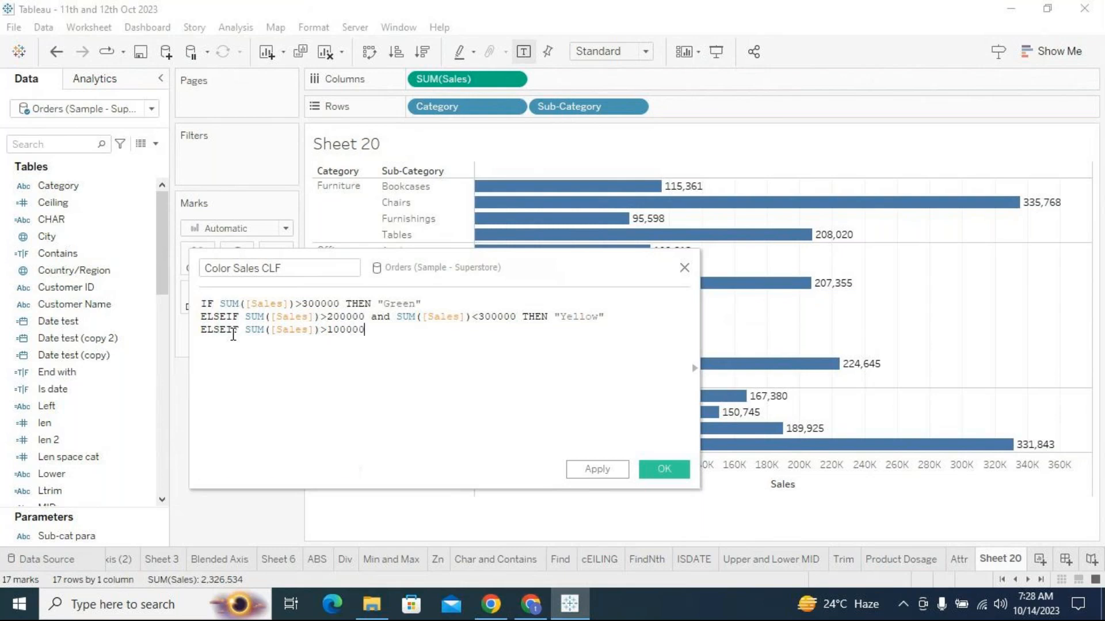
Extend the third line's condition with and SUM([Sales])<200000 THEN "Orange".
text( a)
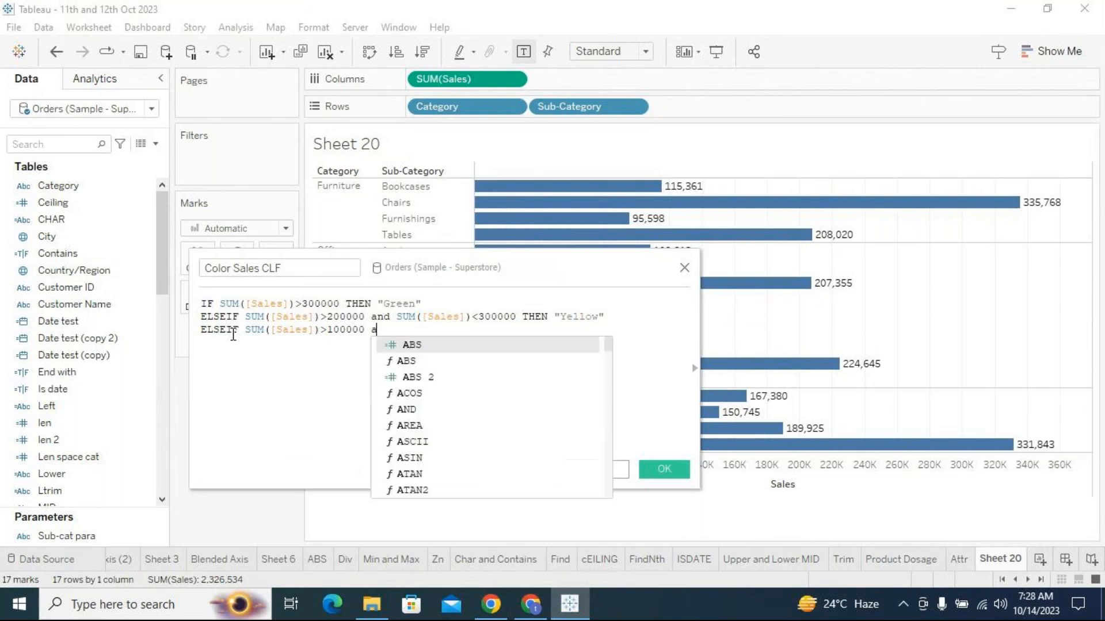
text(nd SUM(sal)
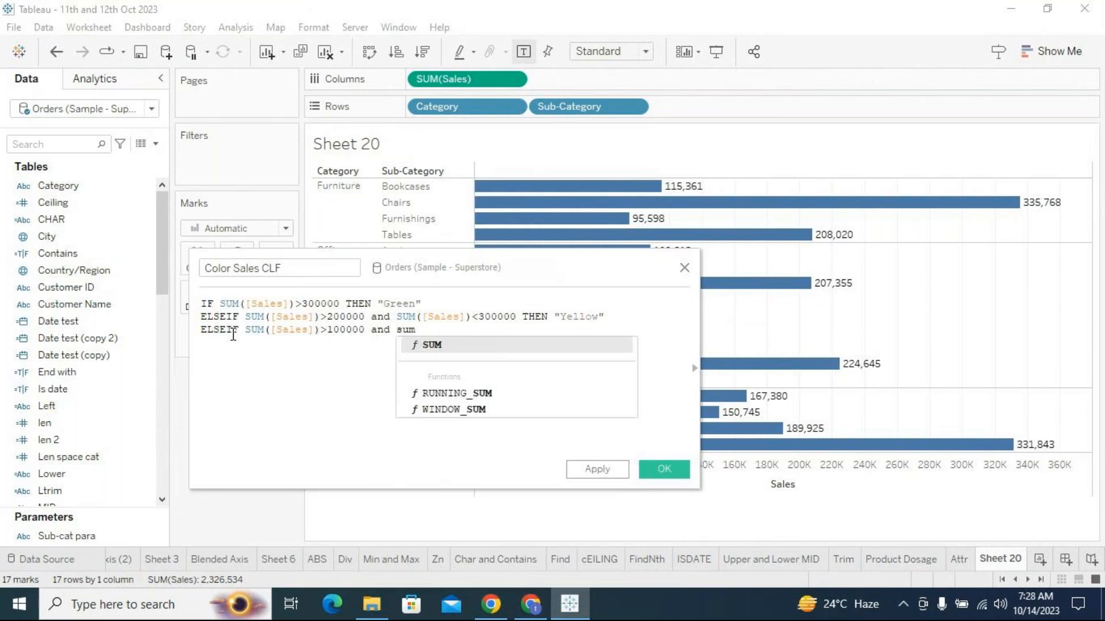
key(Return)
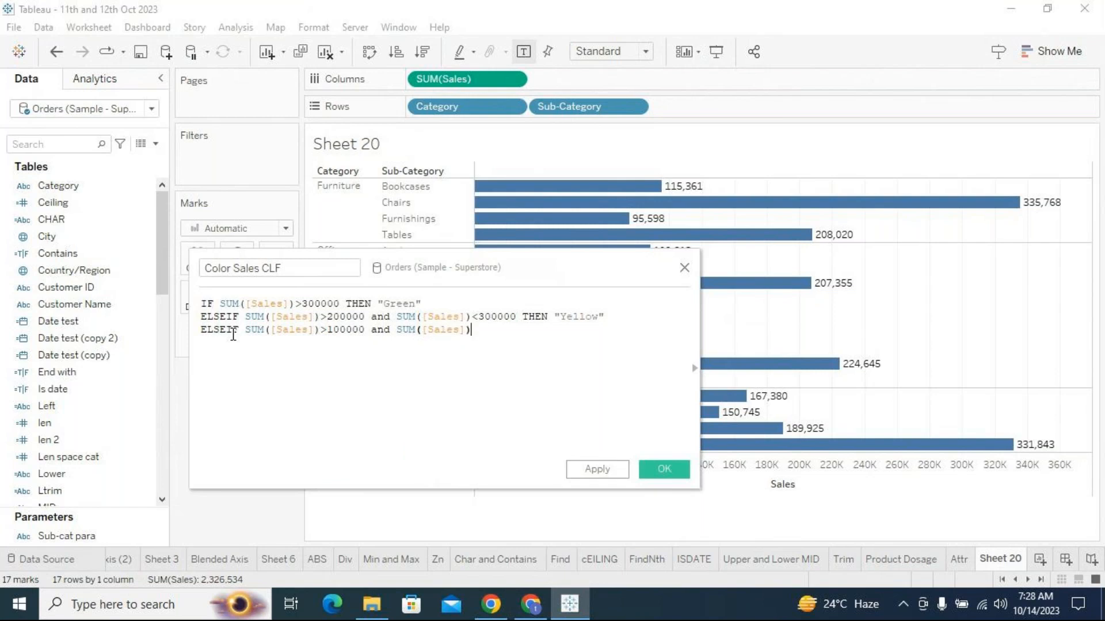
text(<)
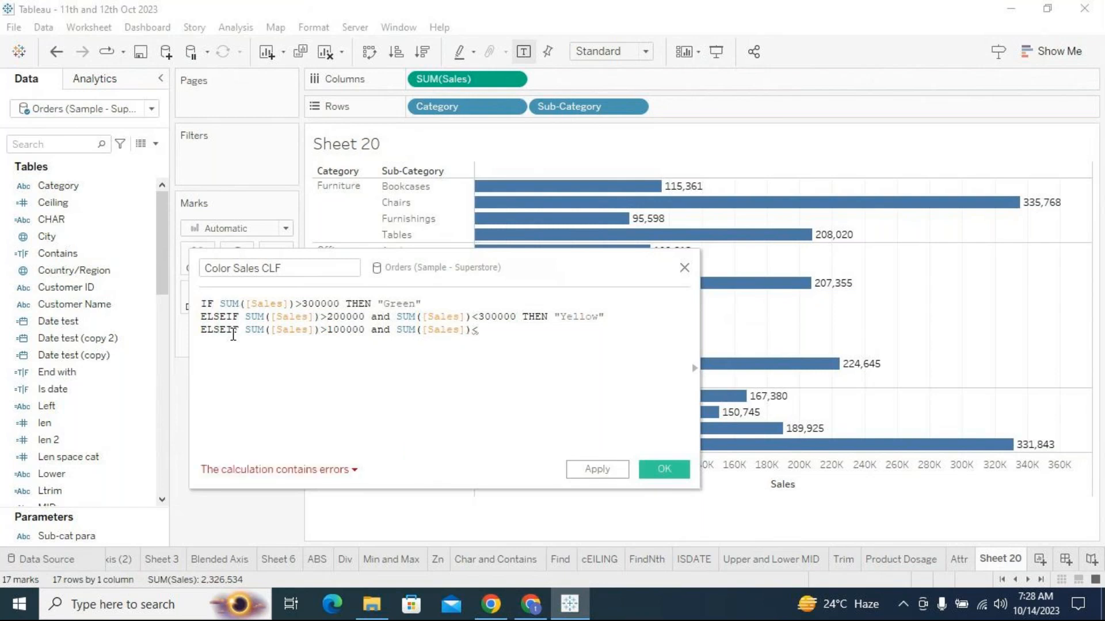
text(2)
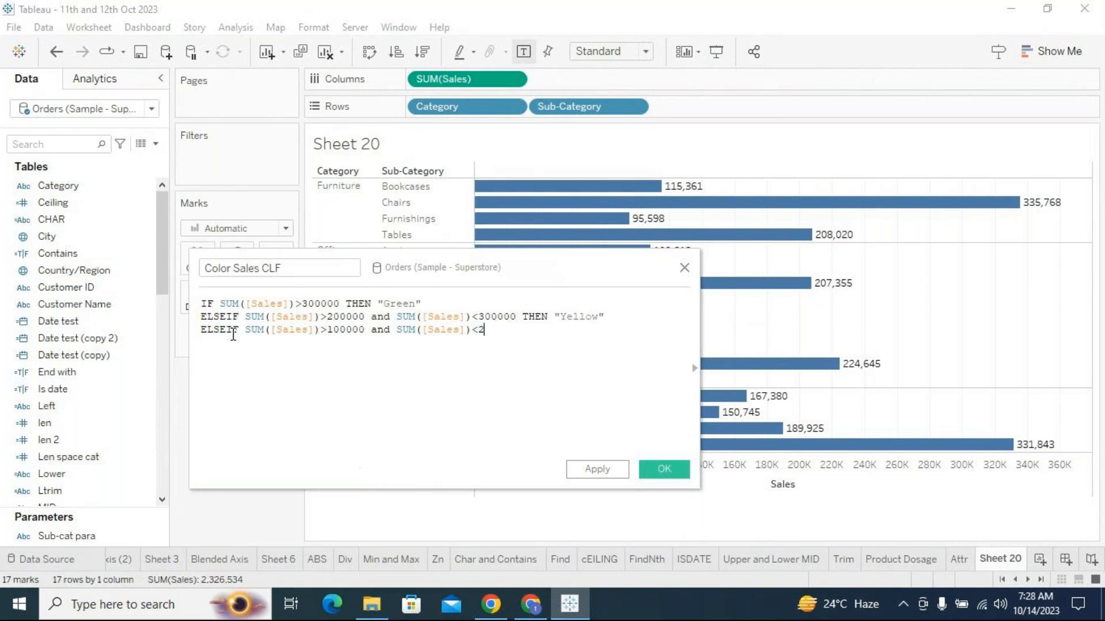
text(00000 th)
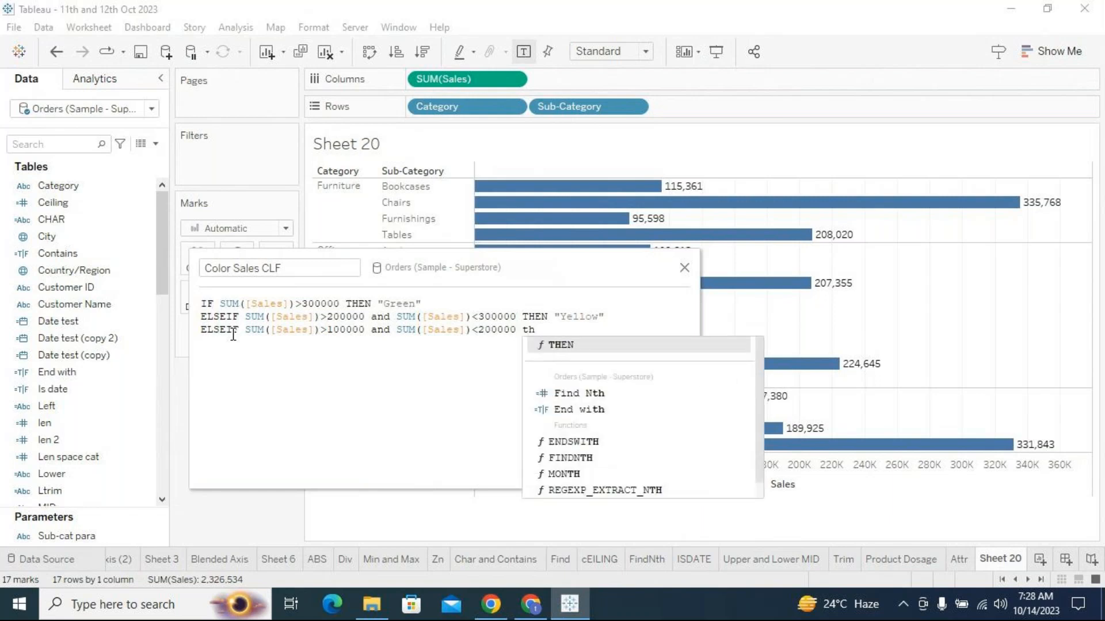
key(Return)
text(")
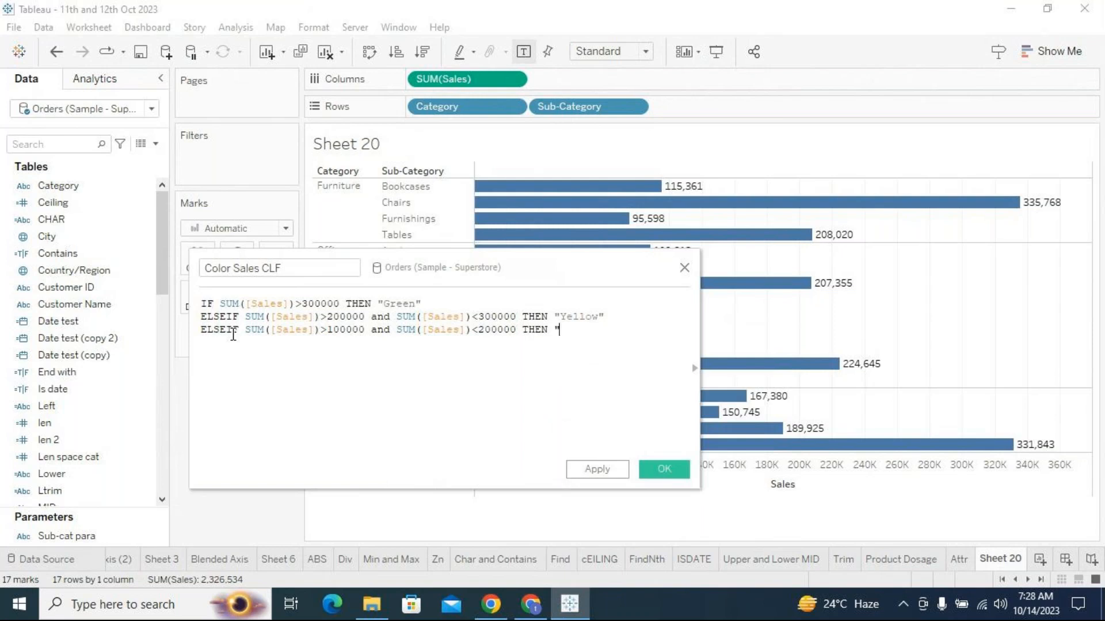
text(Orange)
key(Right)
Finish the formula with ELSE "Red" and END on separate lines.
key(Return)
text(ELSE "Red")
key(Return)
text(end)
key(Return)
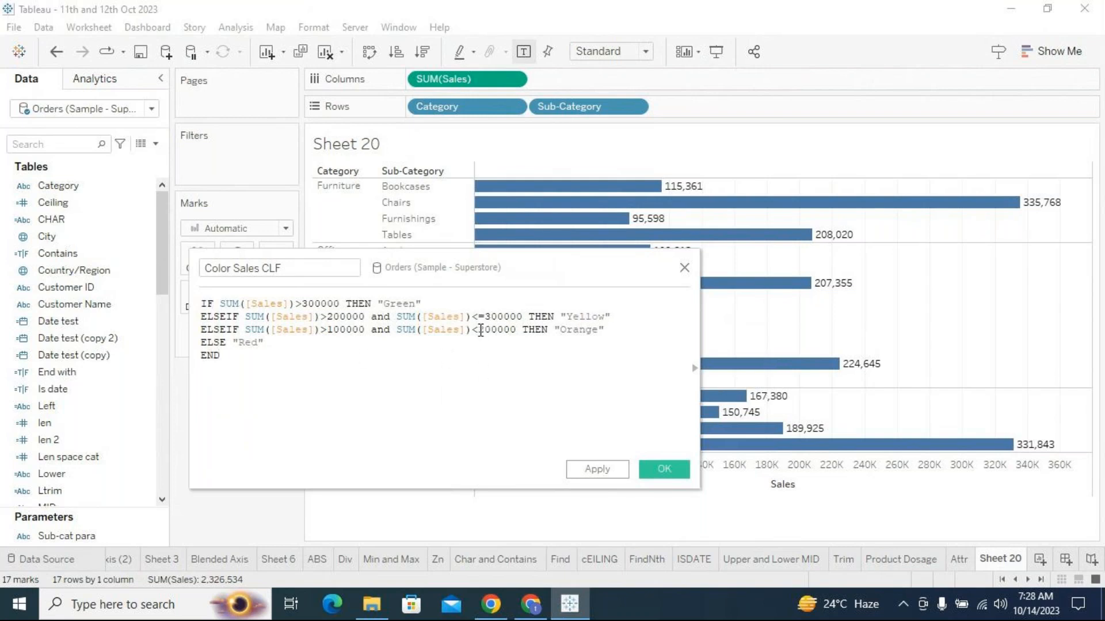
Make the upper limits of the Yellow and Orange conditions inclusive with <= and apply the calculation.
text(=)
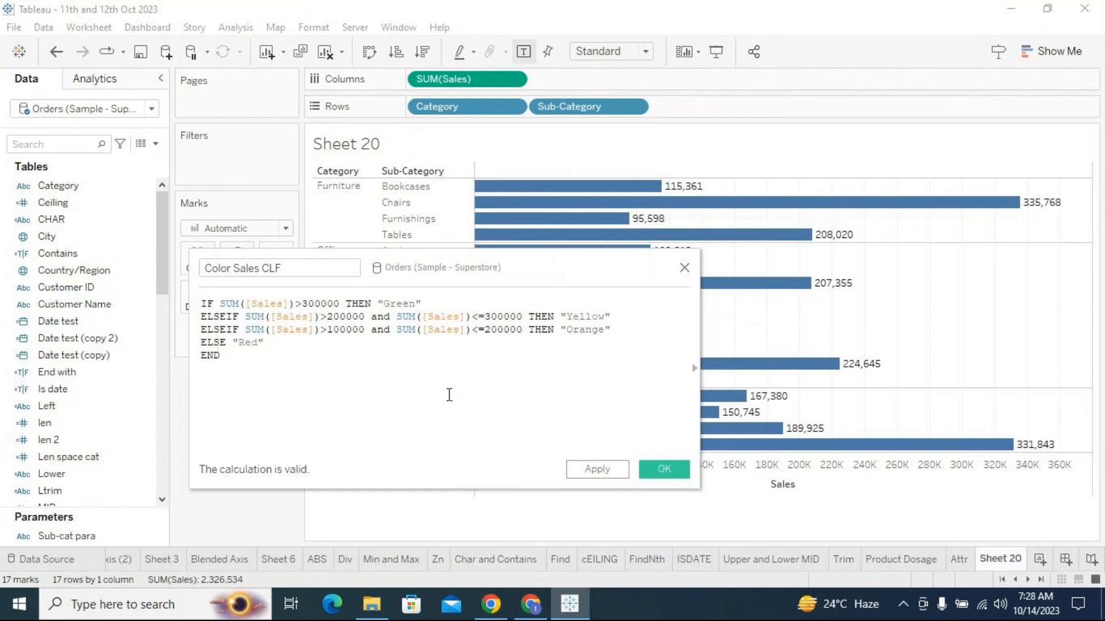
drag(475, 268, 494, 245)
click(617, 447)
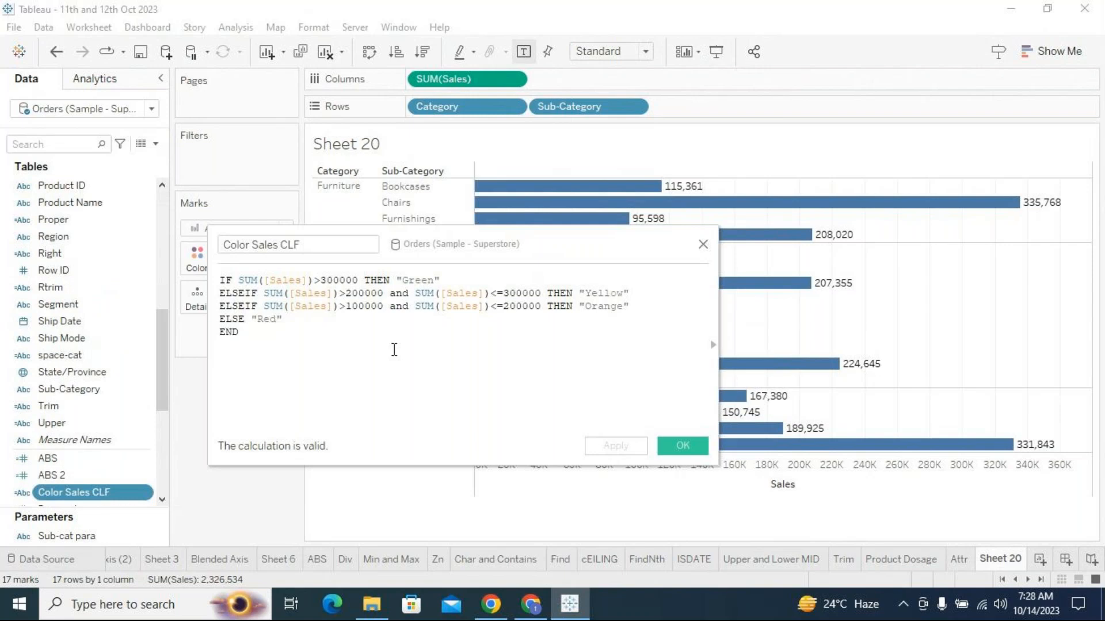
Color the bars by the Color Sales CLF field, moving the calculation editor clear of the chart.
drag(461, 247, 476, 441)
drag(75, 492, 191, 247)
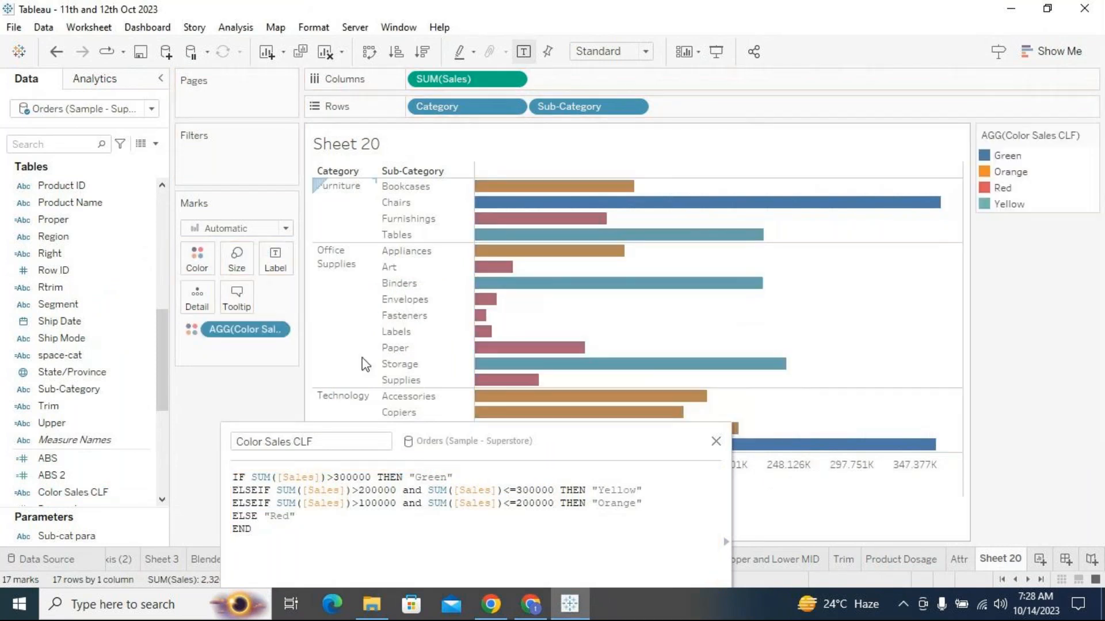
drag(557, 439, 514, 513)
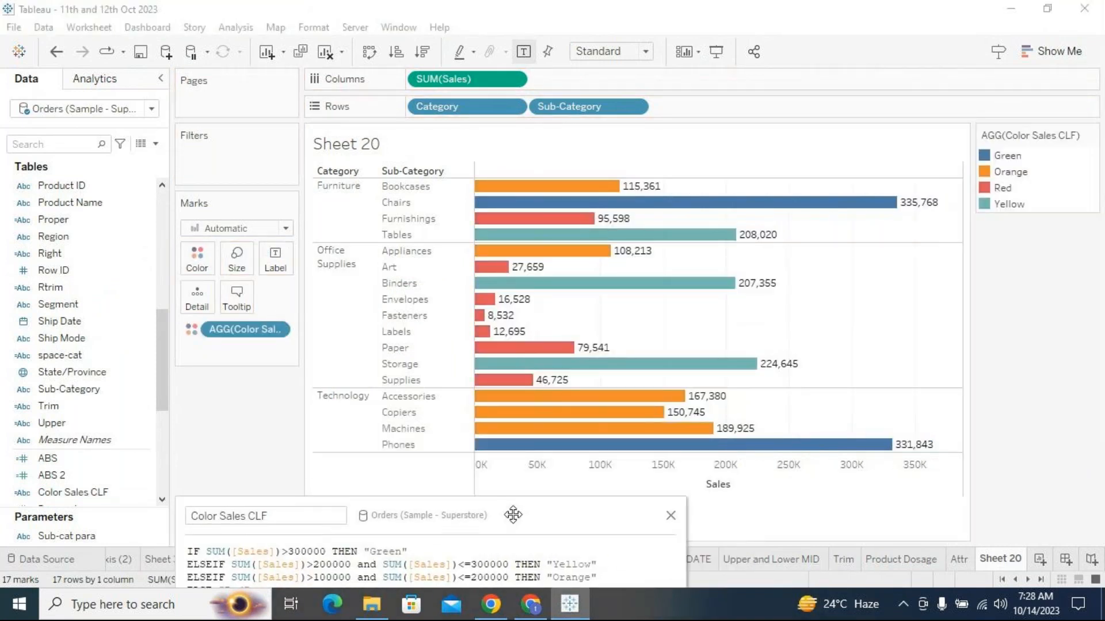
Edit the legend colors of Color Sales CLF and apply the palette's green to the Green item.
click(1008, 157)
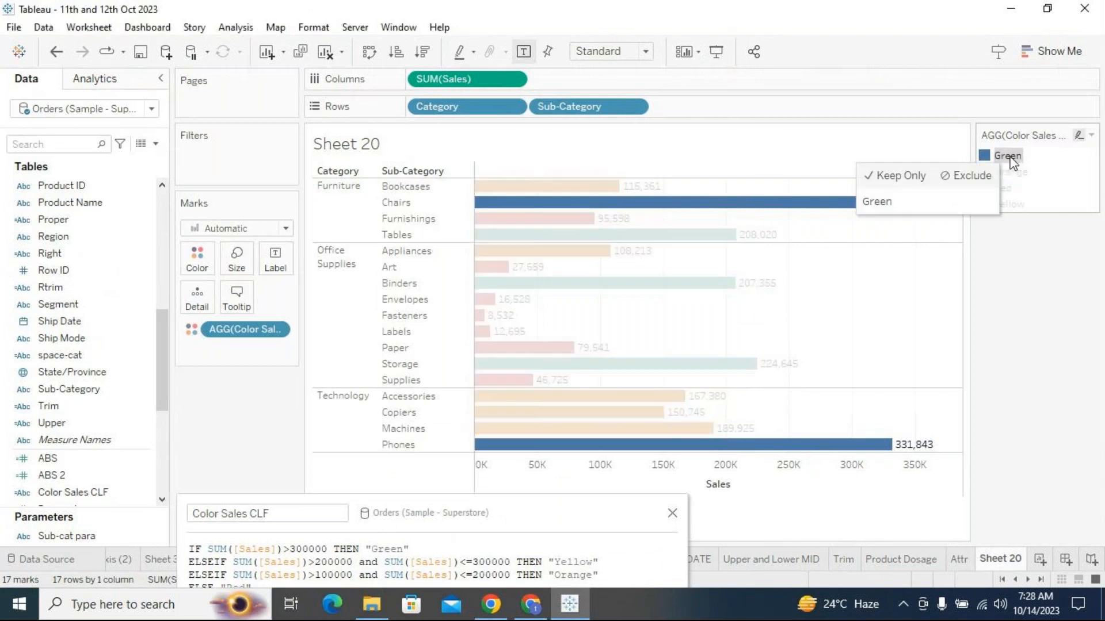
click(1091, 136)
click(949, 148)
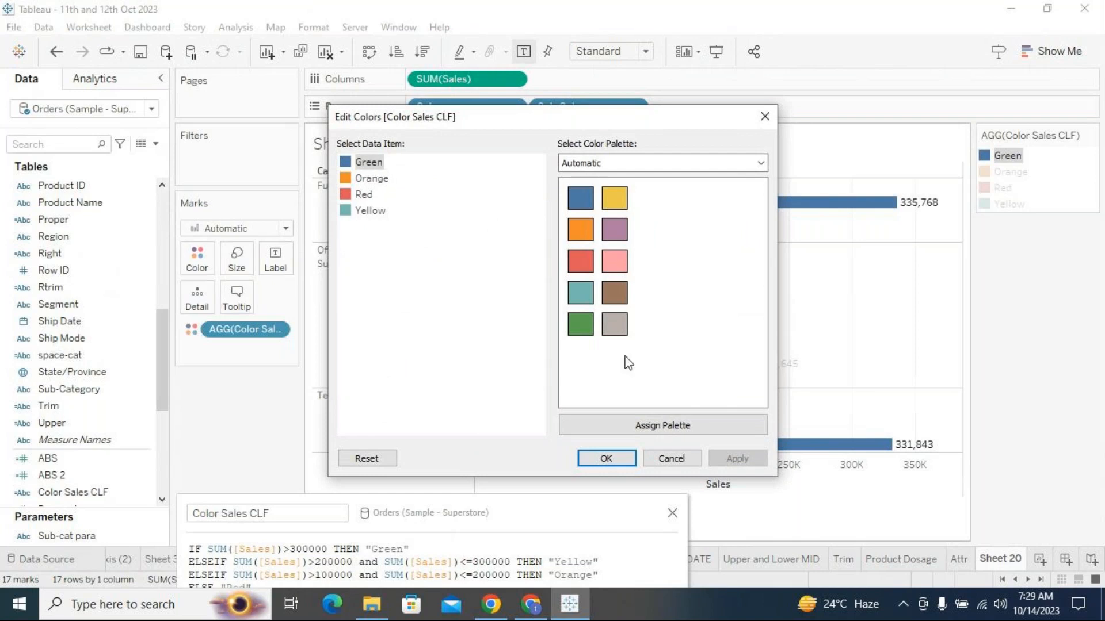
click(577, 325)
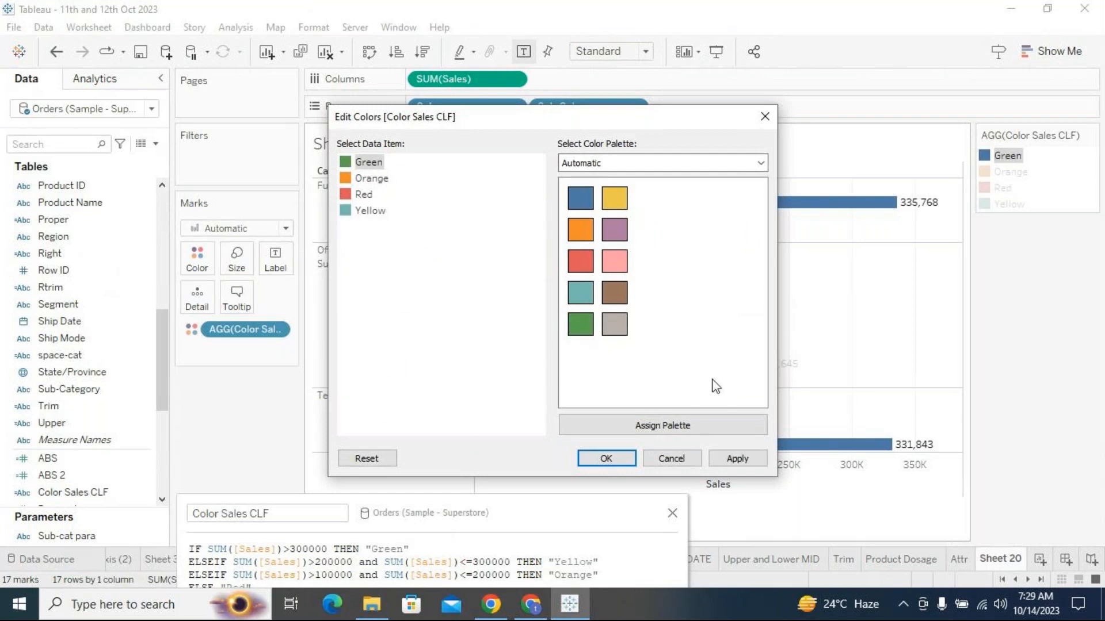
click(739, 461)
Assign the palette's orange to the Orange item and its red to the Red item, applying both.
click(371, 180)
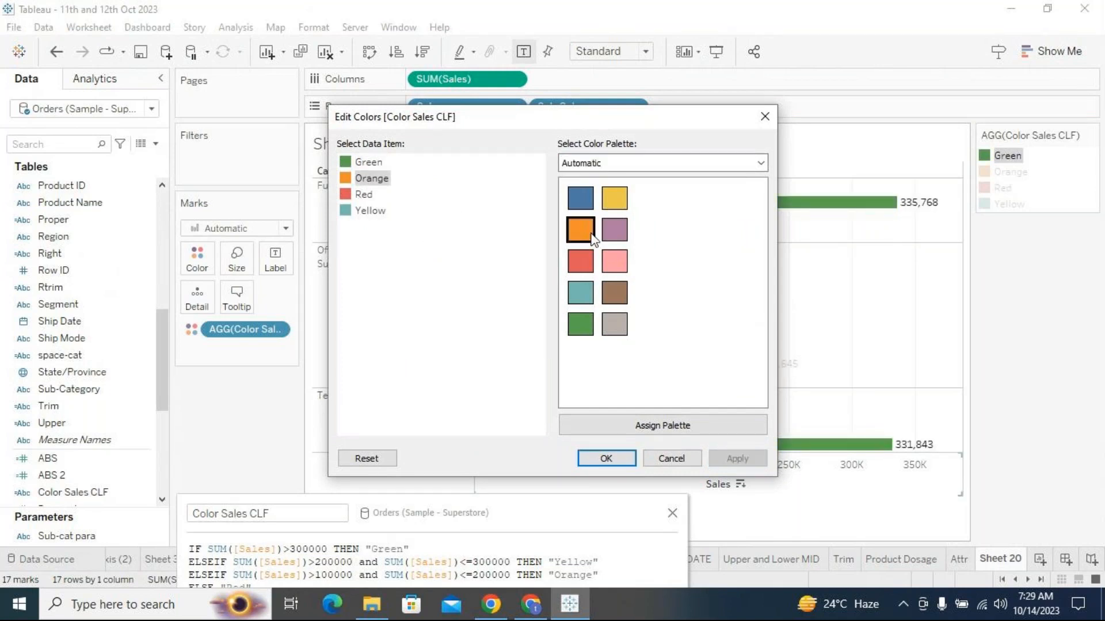
click(580, 230)
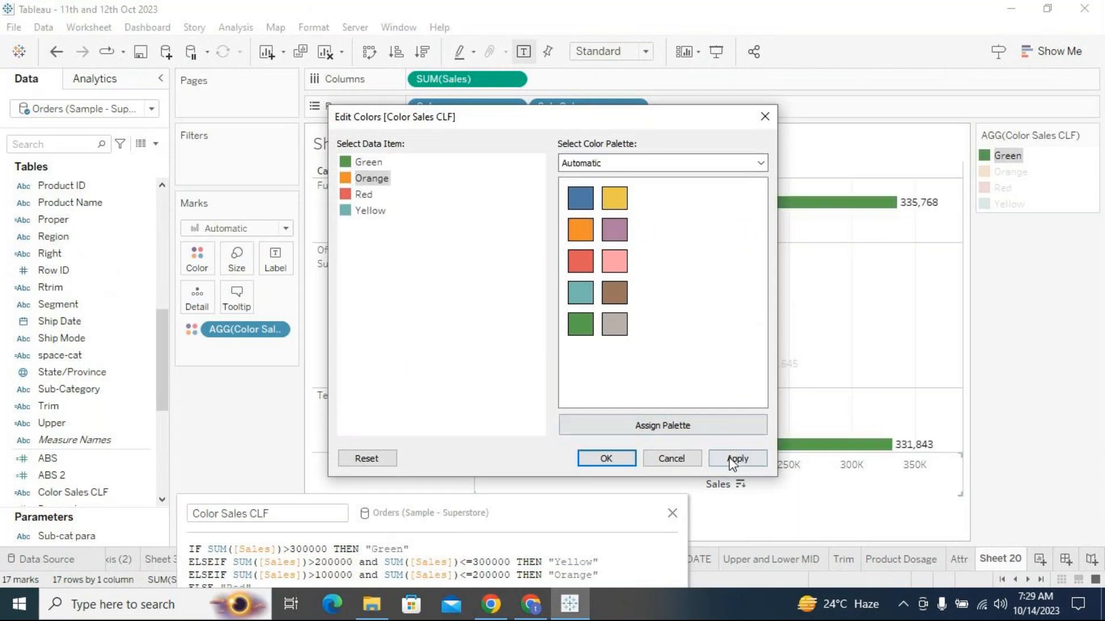
click(734, 460)
click(581, 230)
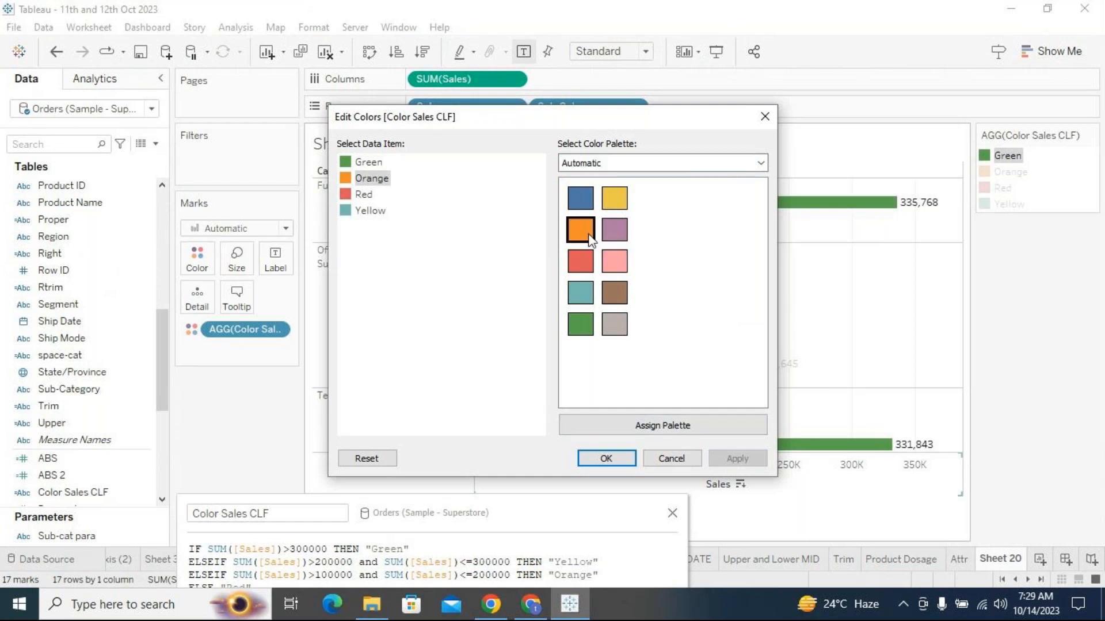
click(726, 463)
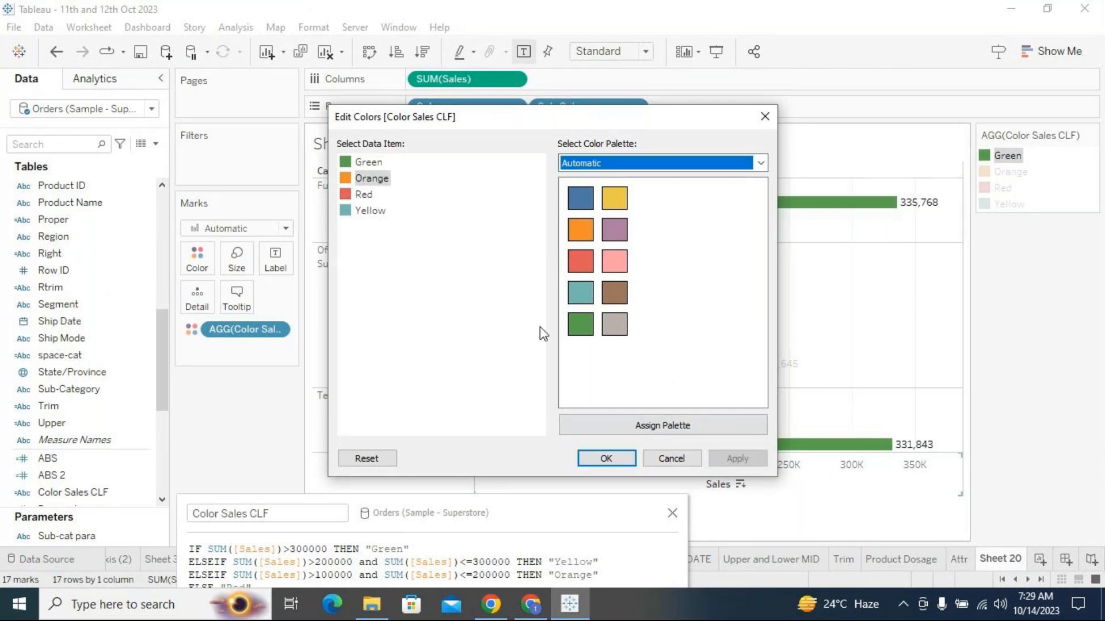
click(363, 196)
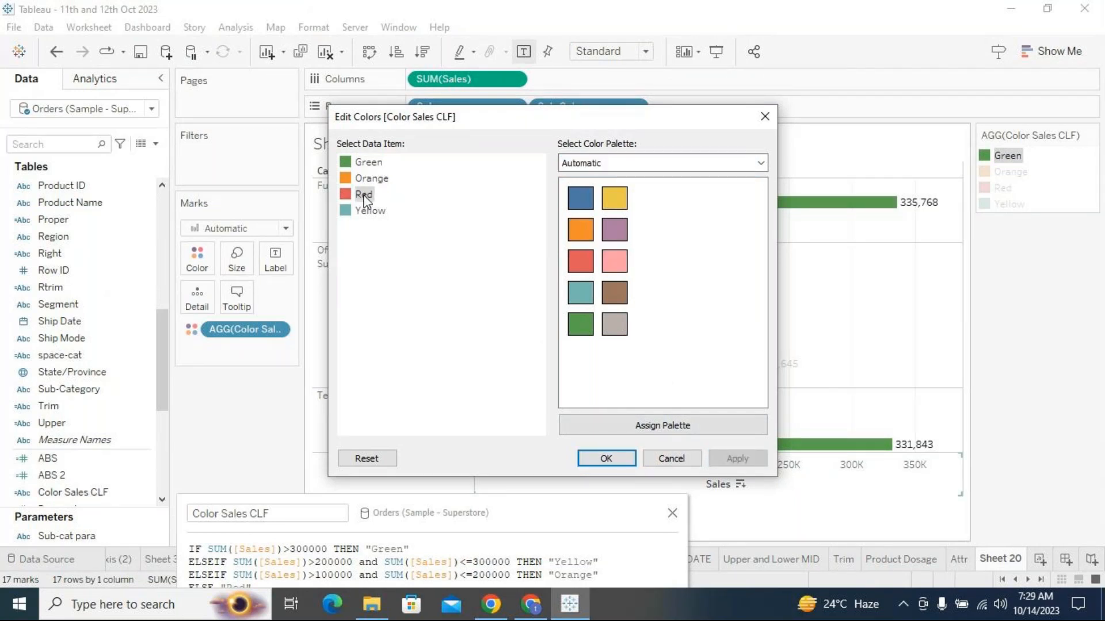
click(582, 263)
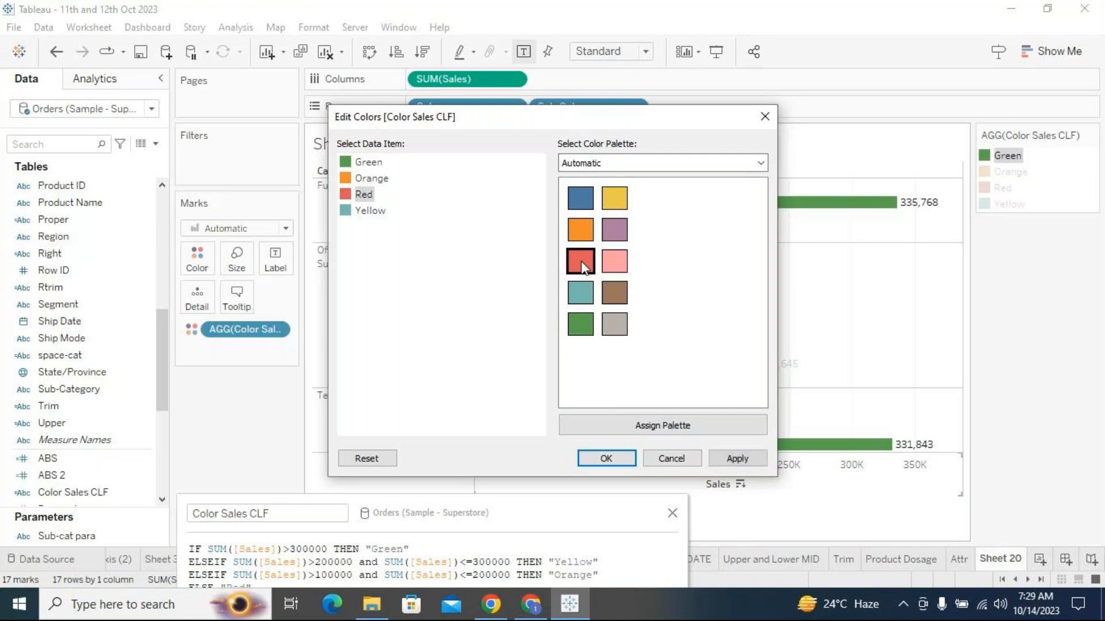
click(737, 460)
Assign the palette's yellow to the Yellow item and confirm the color changes.
click(371, 211)
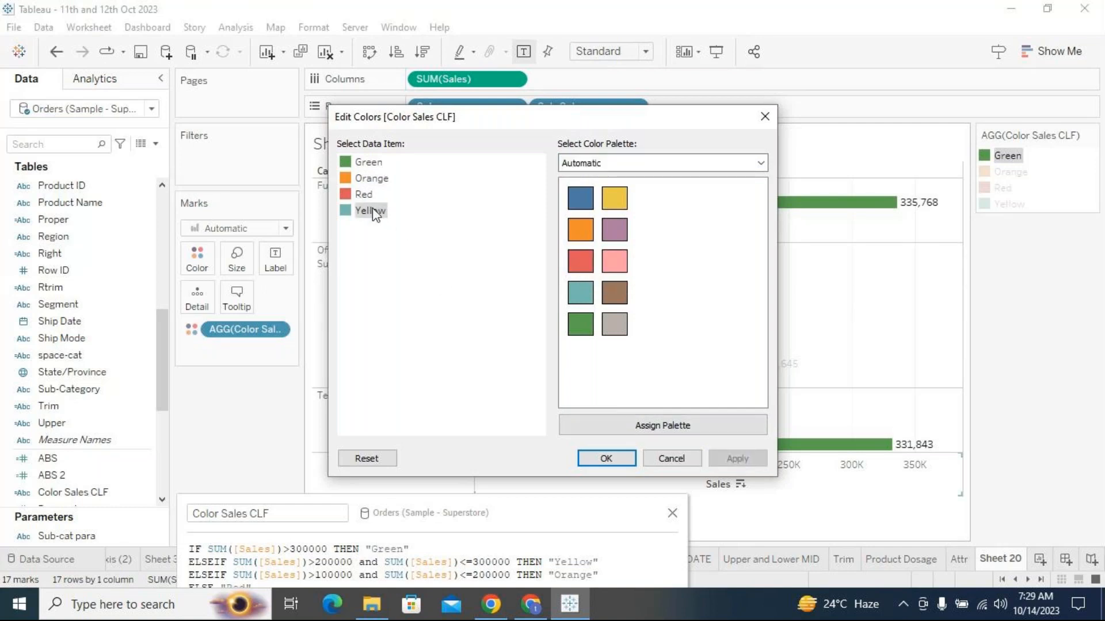
click(612, 203)
click(734, 460)
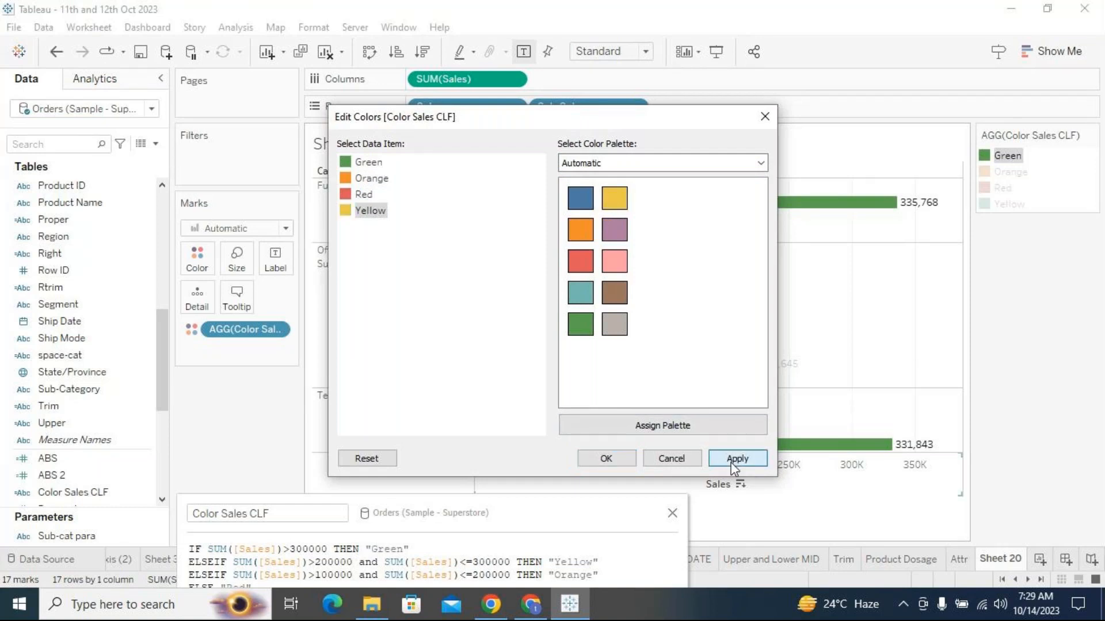
click(627, 459)
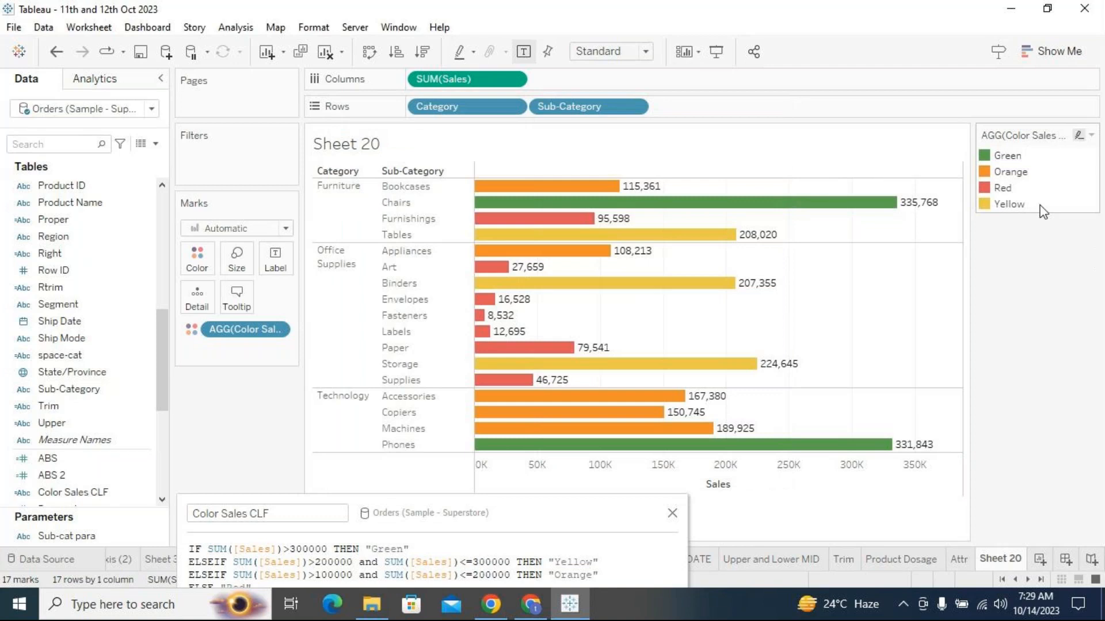
Highlight the Green, Orange, Red and Yellow bars in turn through the color legend and clear the highlighting.
click(1011, 156)
click(1010, 171)
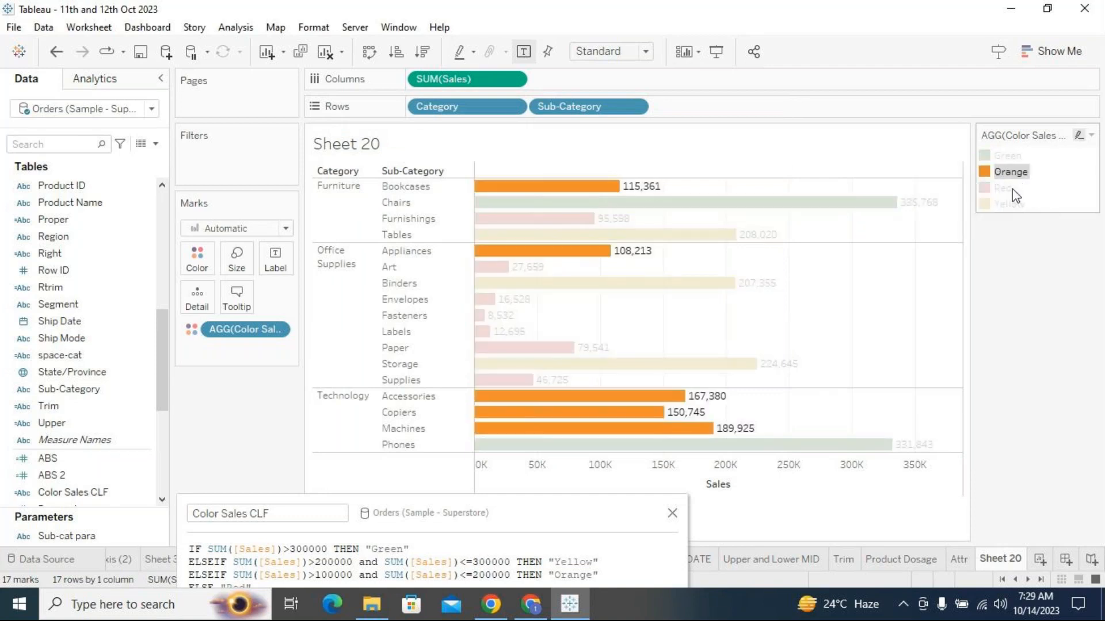
click(1011, 188)
click(1010, 204)
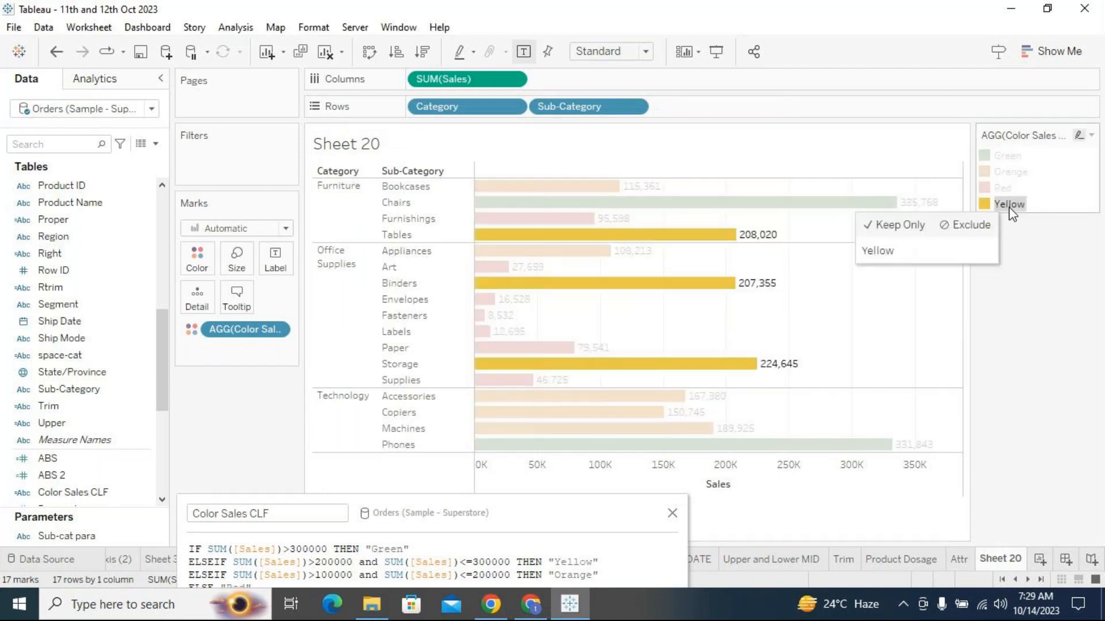
click(1040, 283)
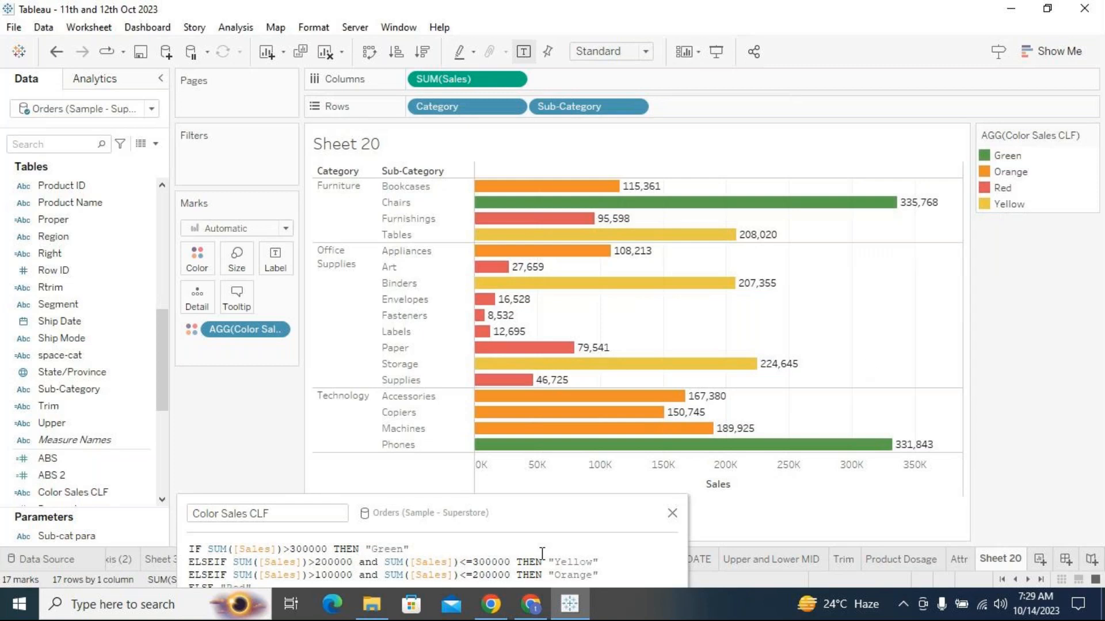
Bring the Color Sales CLF formula back into full view and close its editor, keeping the calculation.
drag(485, 518, 450, 385)
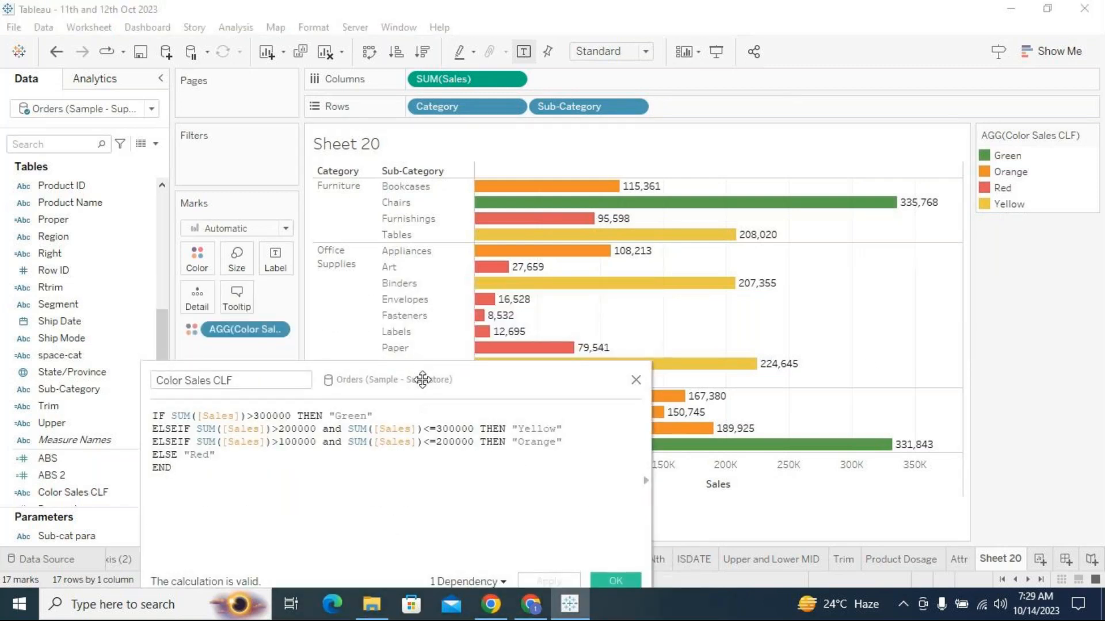
drag(419, 374, 410, 254)
click(618, 461)
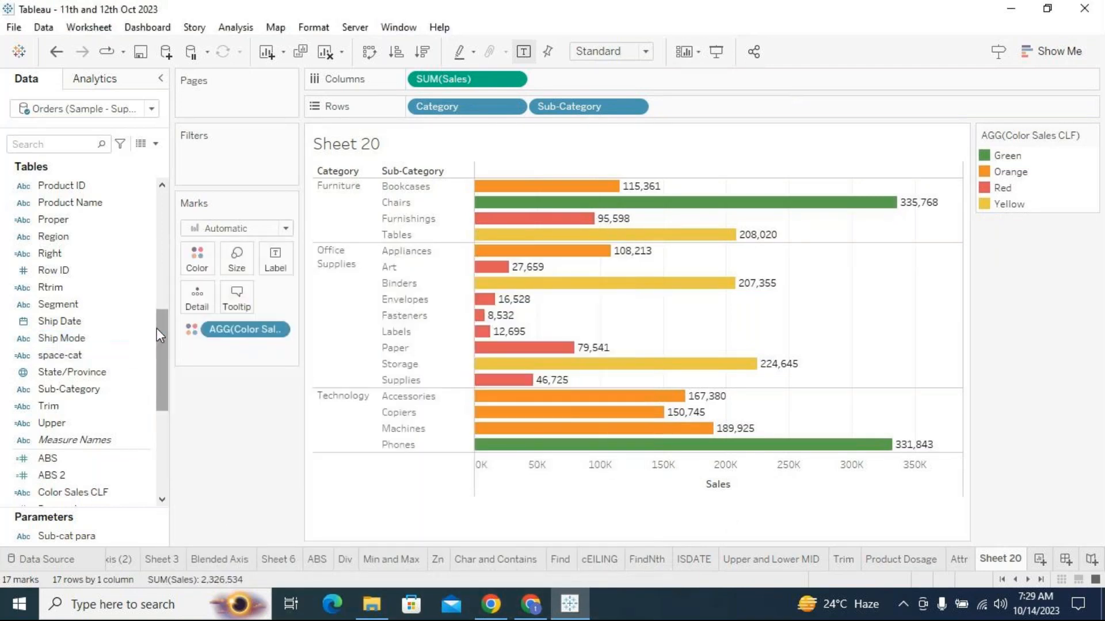
Duplicate the Color Sales CLF calculated field.
drag(163, 334, 161, 374)
right_click(144, 357)
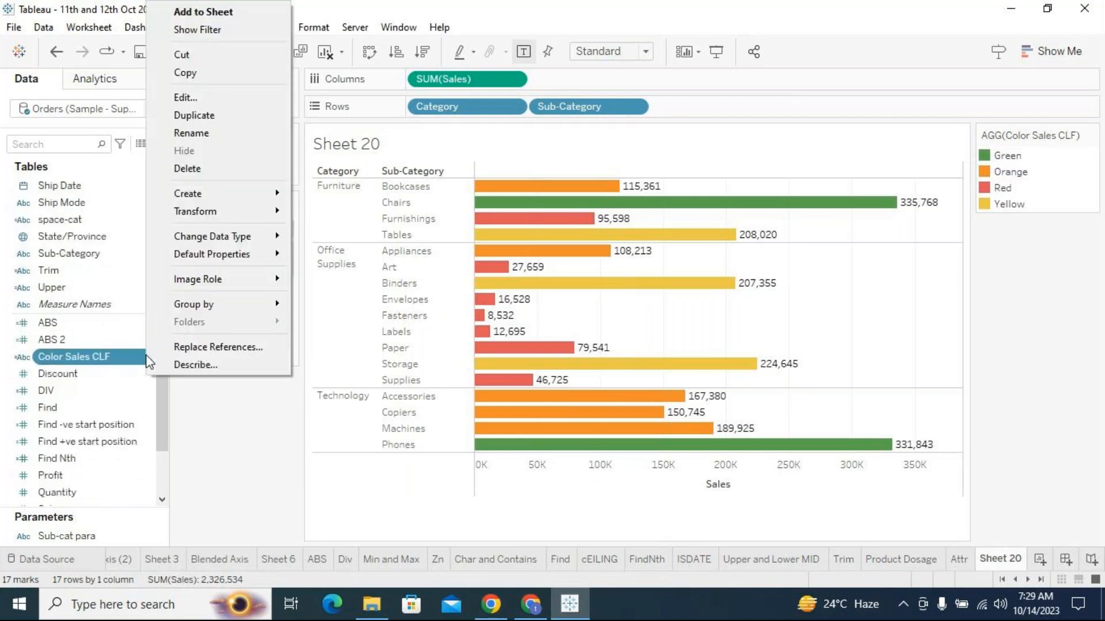
click(241, 115)
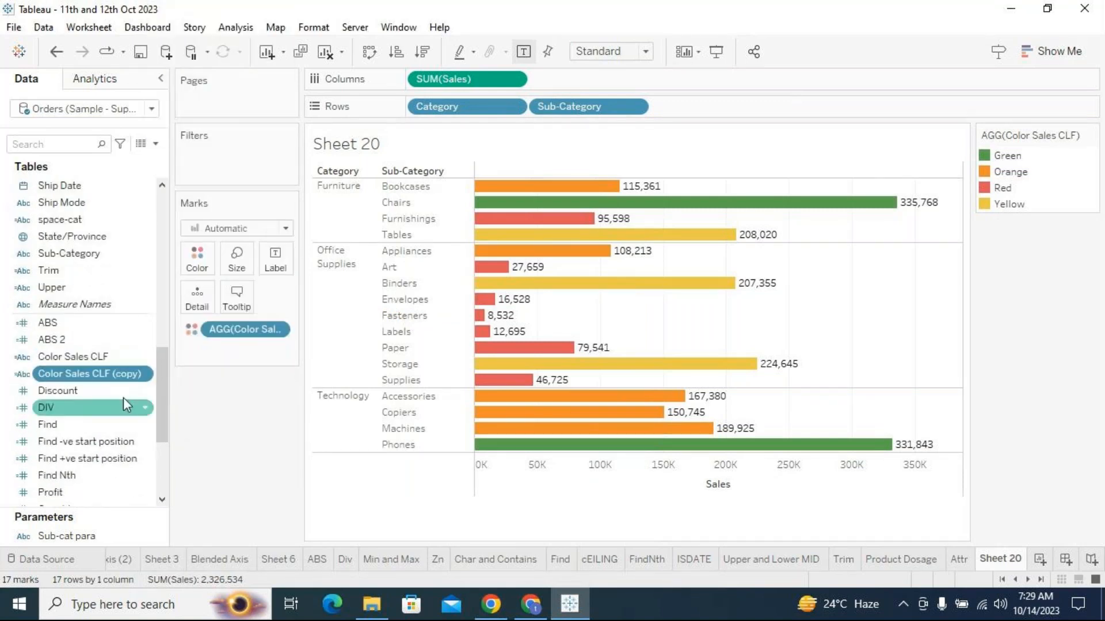
Remove the SUM([Sales])<=300000 and SUM([Sales])<=200000 conditions from the Color Sales CLF (copy) formula's Yellow and Orange branches and save it.
click(146, 375)
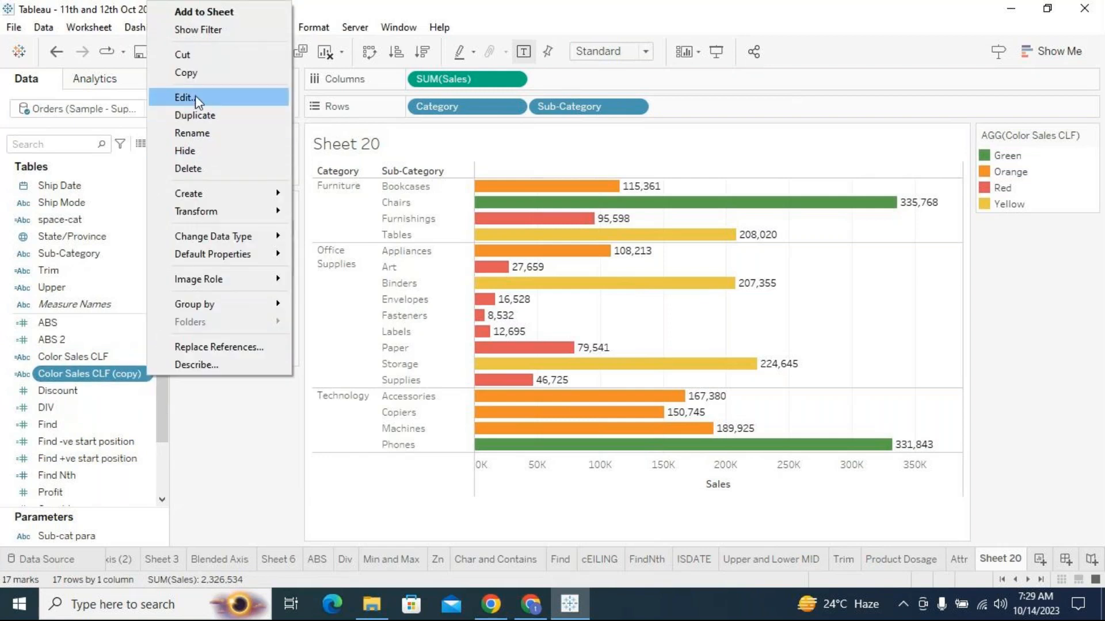
click(224, 97)
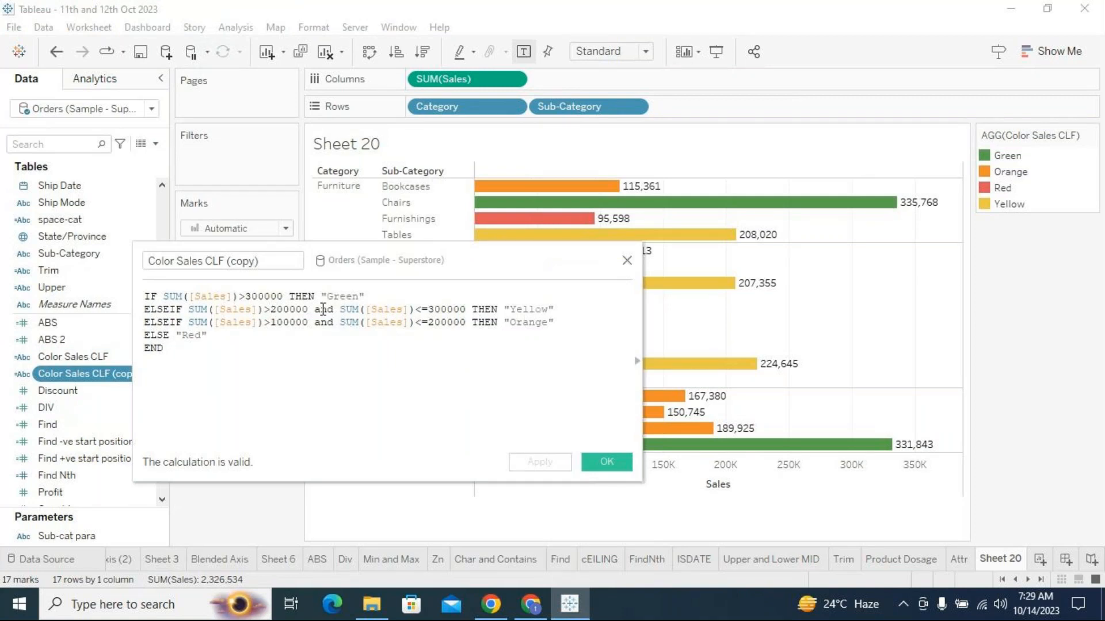
drag(315, 310, 465, 310)
key(BackSpace)
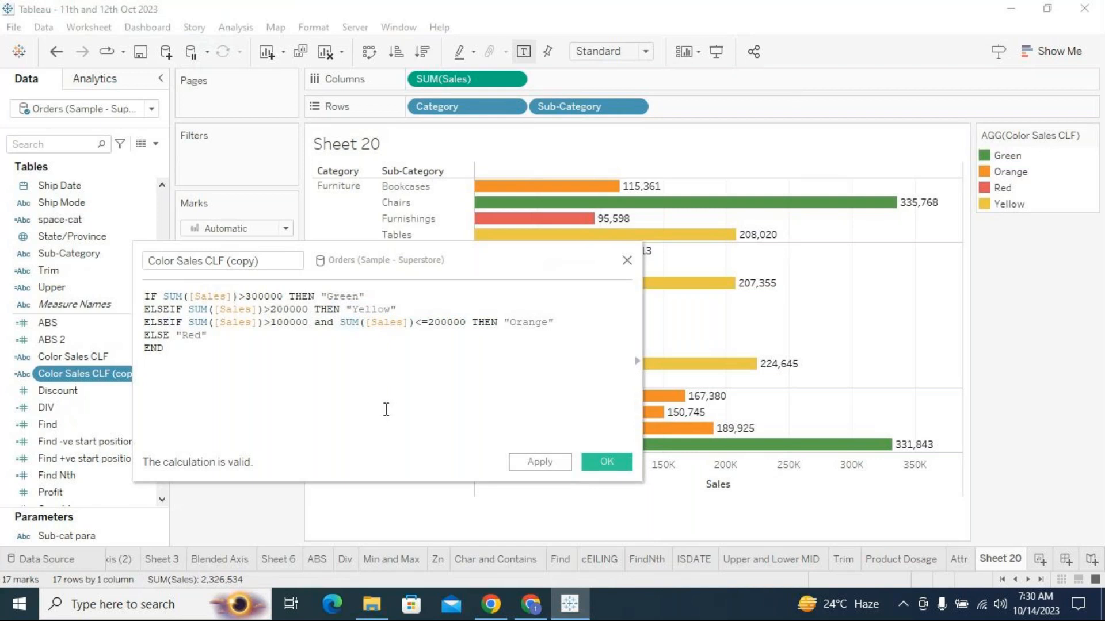
drag(317, 323, 457, 327)
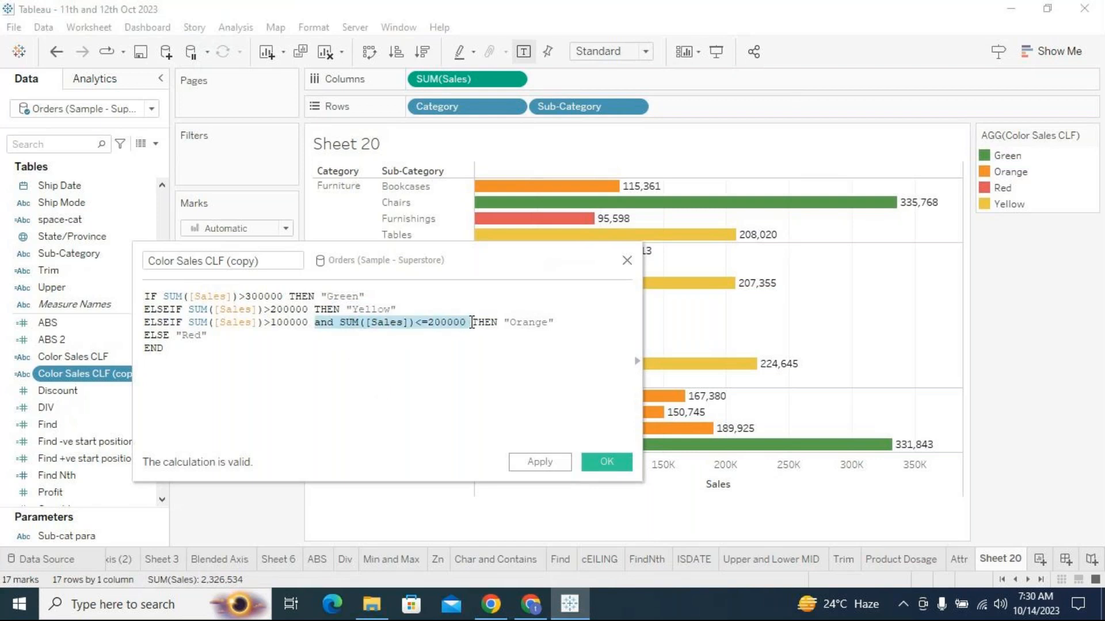
key(BackSpace)
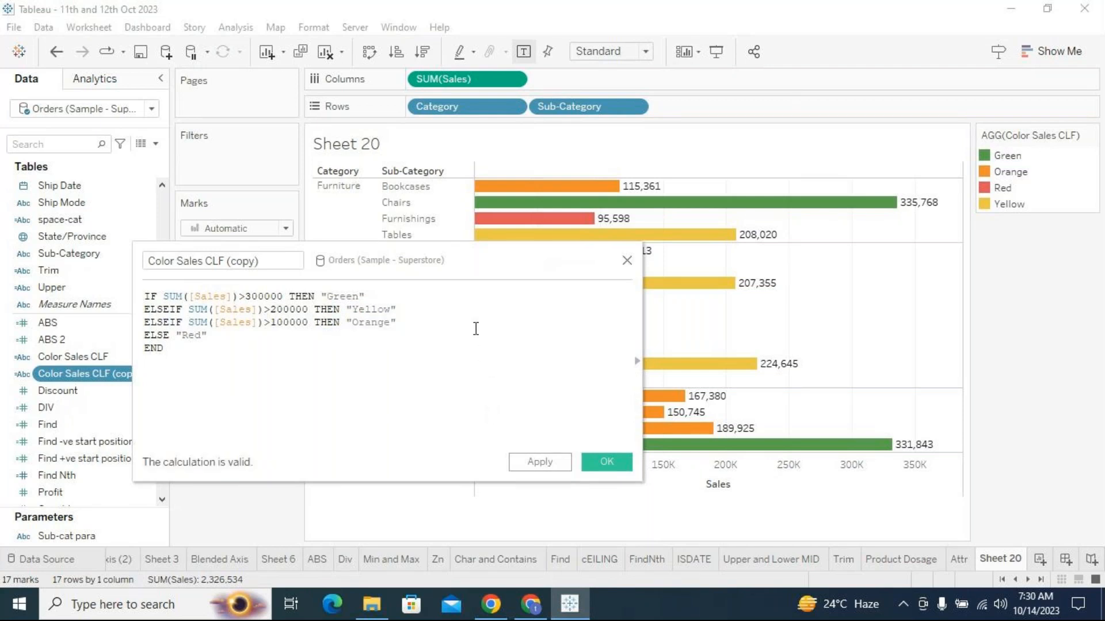
click(538, 461)
click(606, 463)
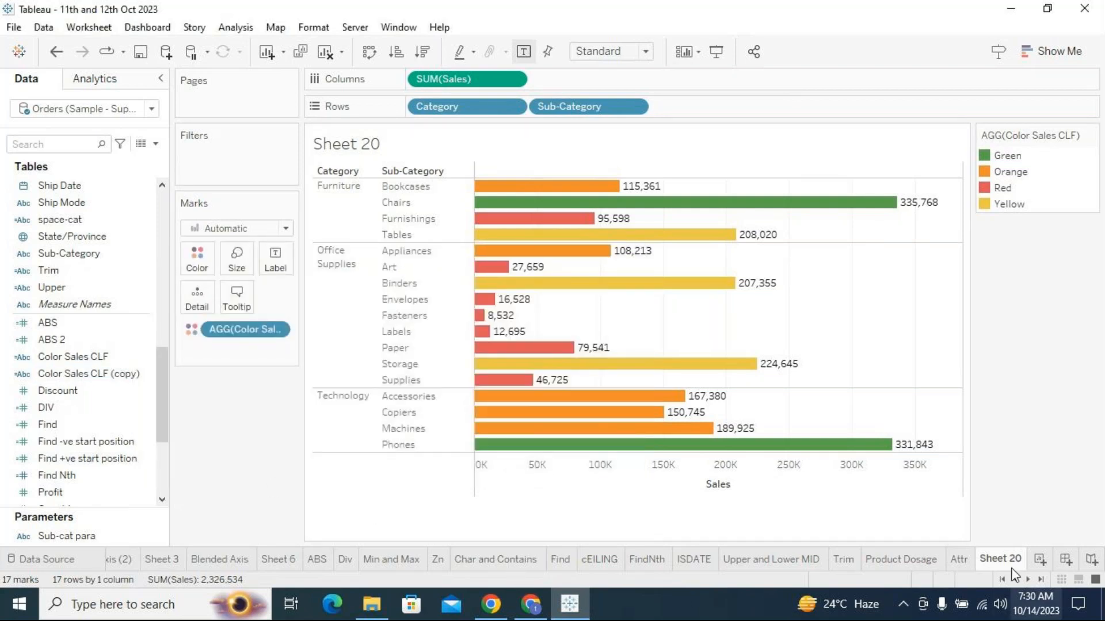
Add a new worksheet and chart Sales on Columns against Sub-Category on Rows.
right_click(993, 564)
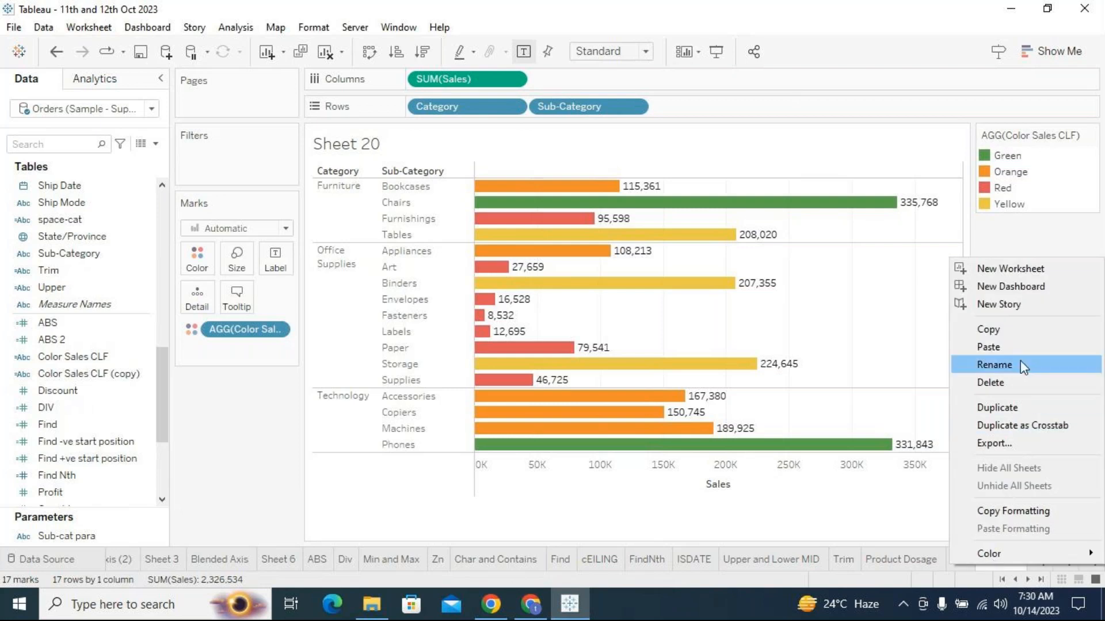
click(859, 521)
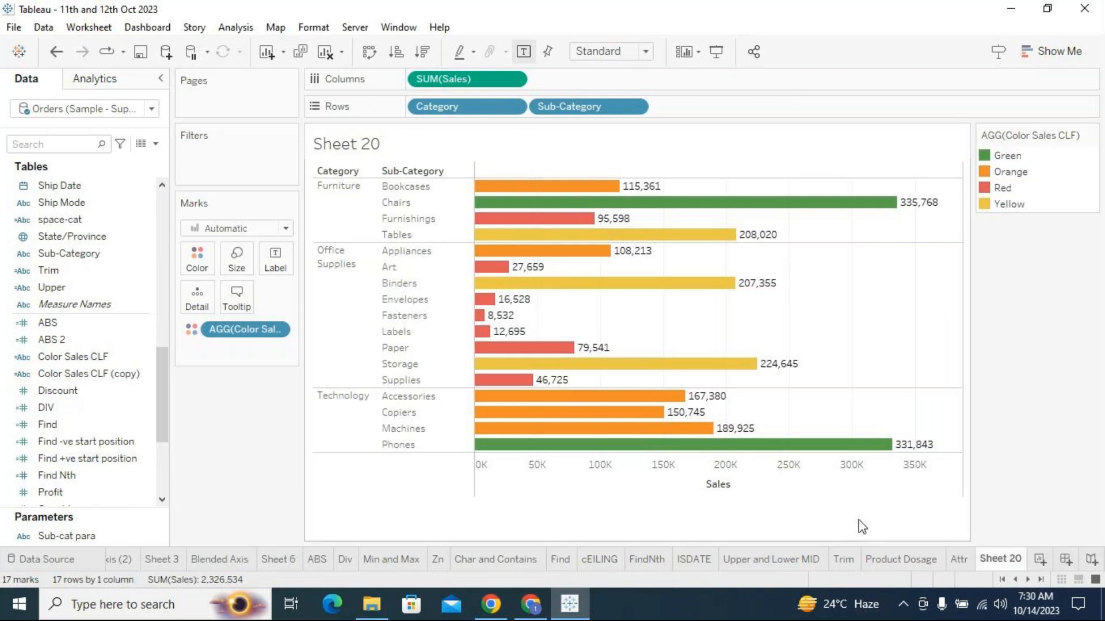
click(1040, 559)
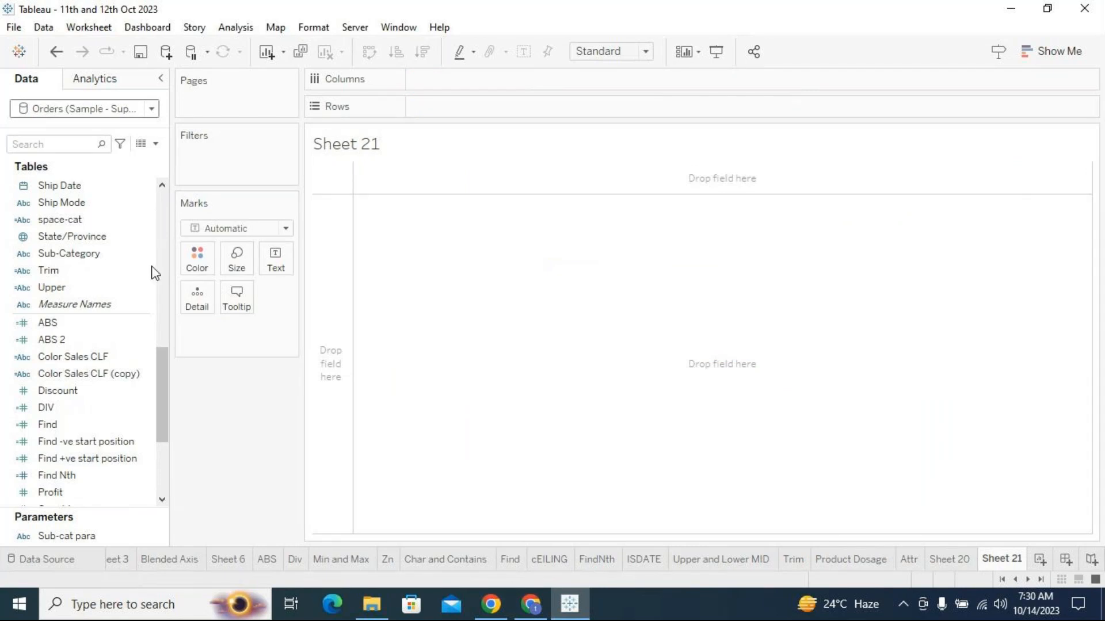
drag(86, 253, 547, 109)
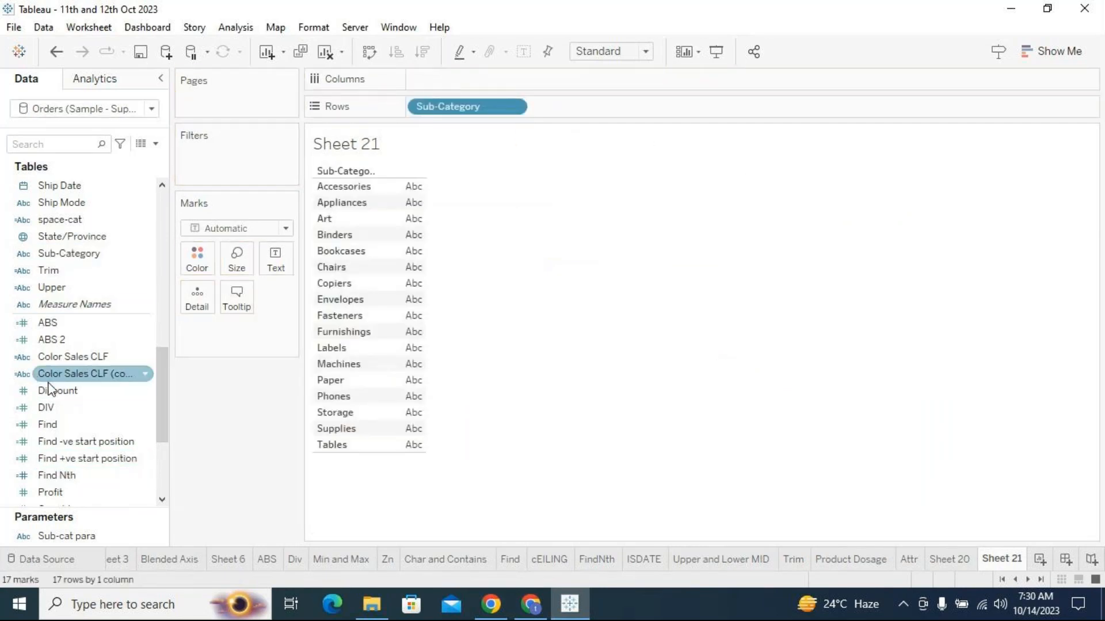
scroll(101, 446, down, 3)
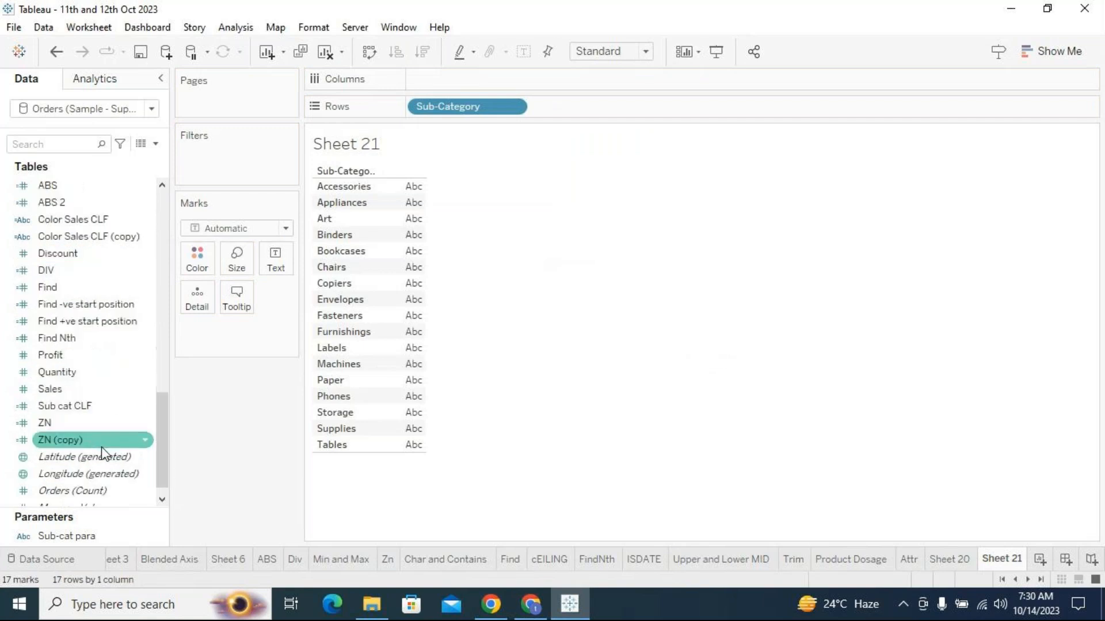
drag(71, 385, 705, 79)
Place Category ahead of Sub-Category on Rows and show the mark labels on the bars.
scroll(133, 292, up, 10)
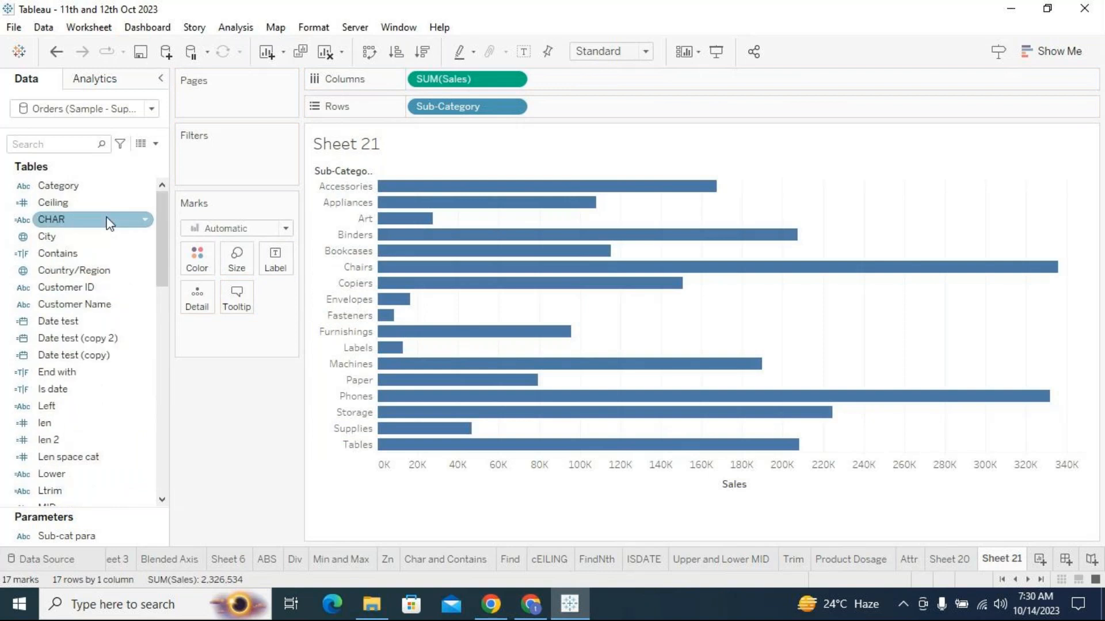
drag(95, 189, 420, 109)
scroll(101, 455, down, 7)
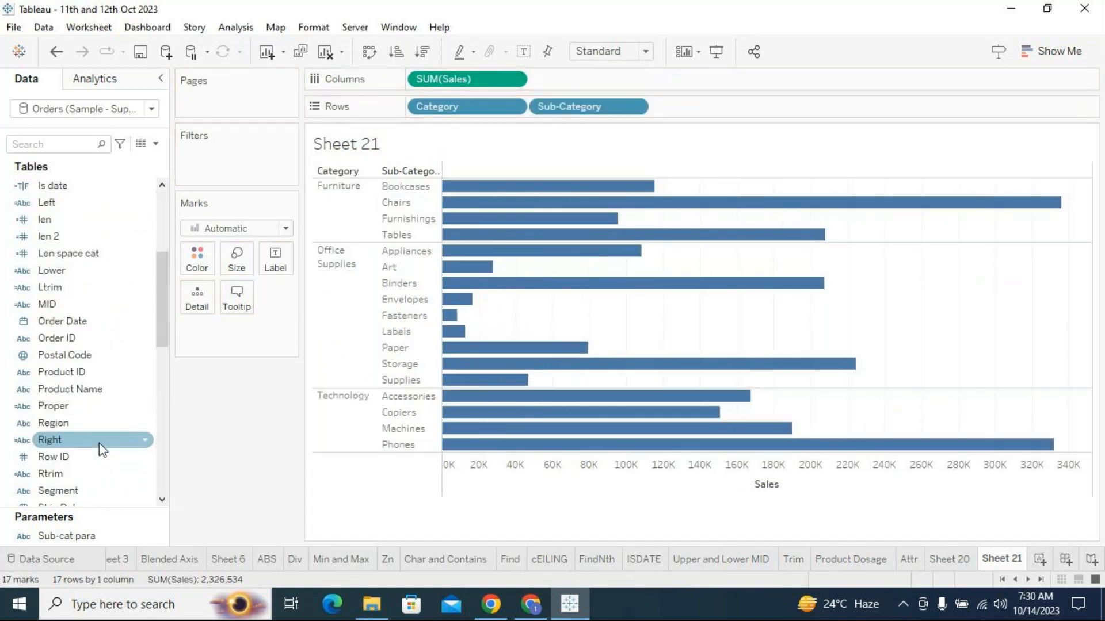
scroll(164, 376, down, 2)
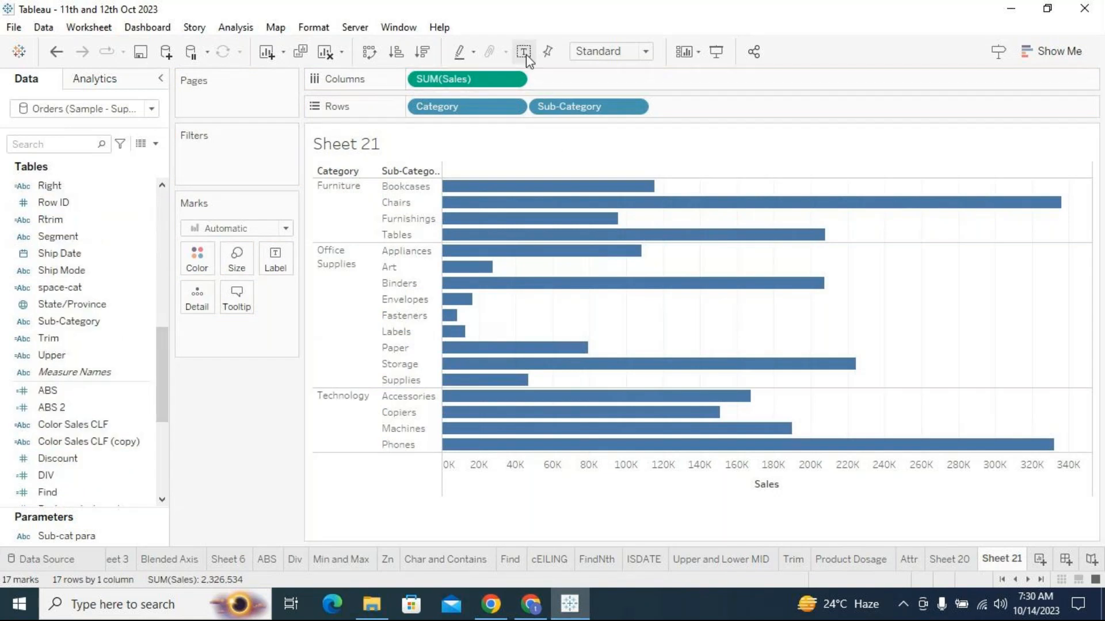
Rename the Color Sales CLF (copy) calculation as New Color Sales CLF and save it.
scroll(138, 423, down, 3)
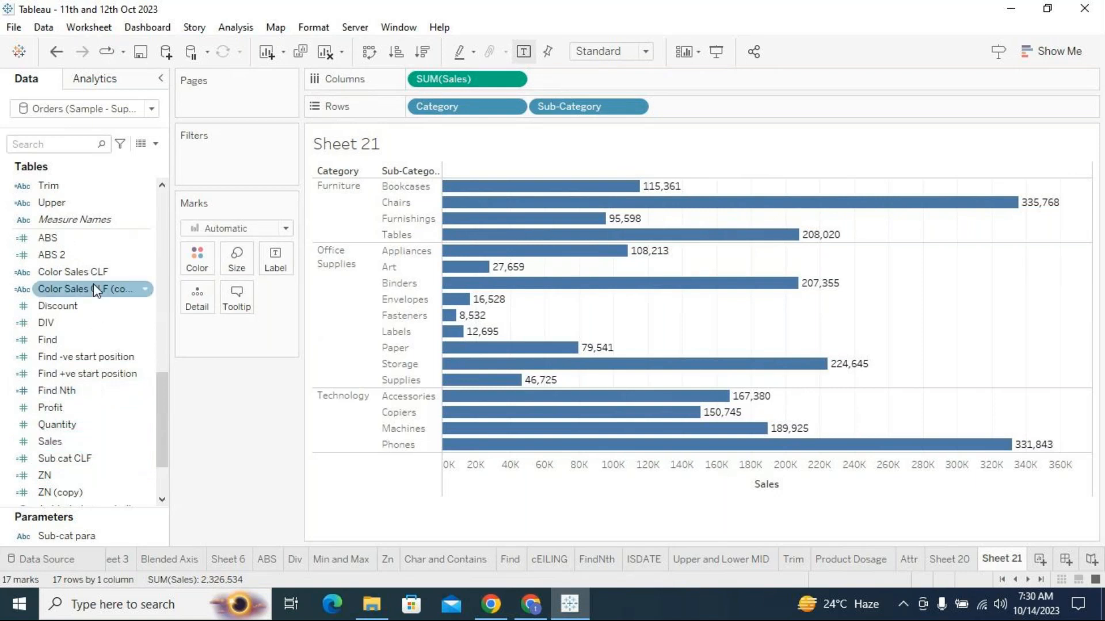
click(144, 290)
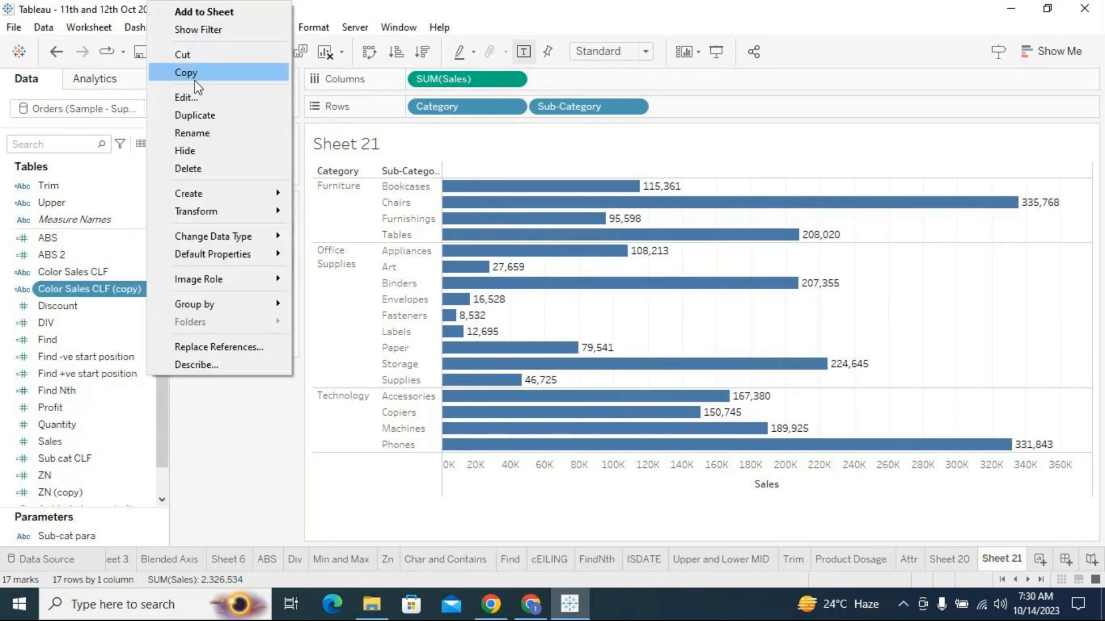
click(184, 97)
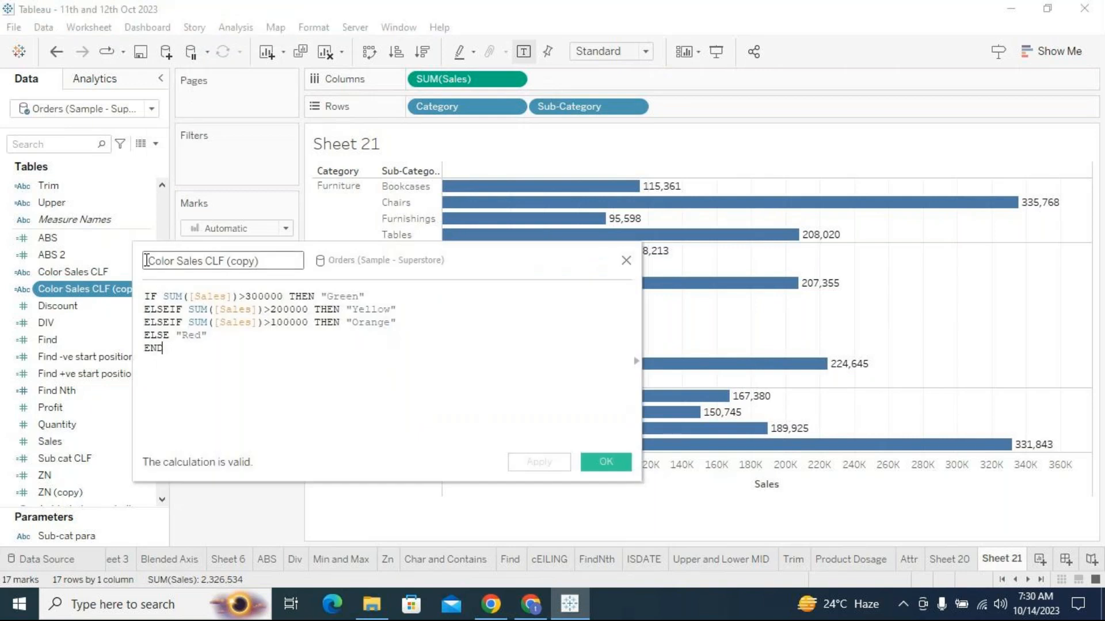
text(New)
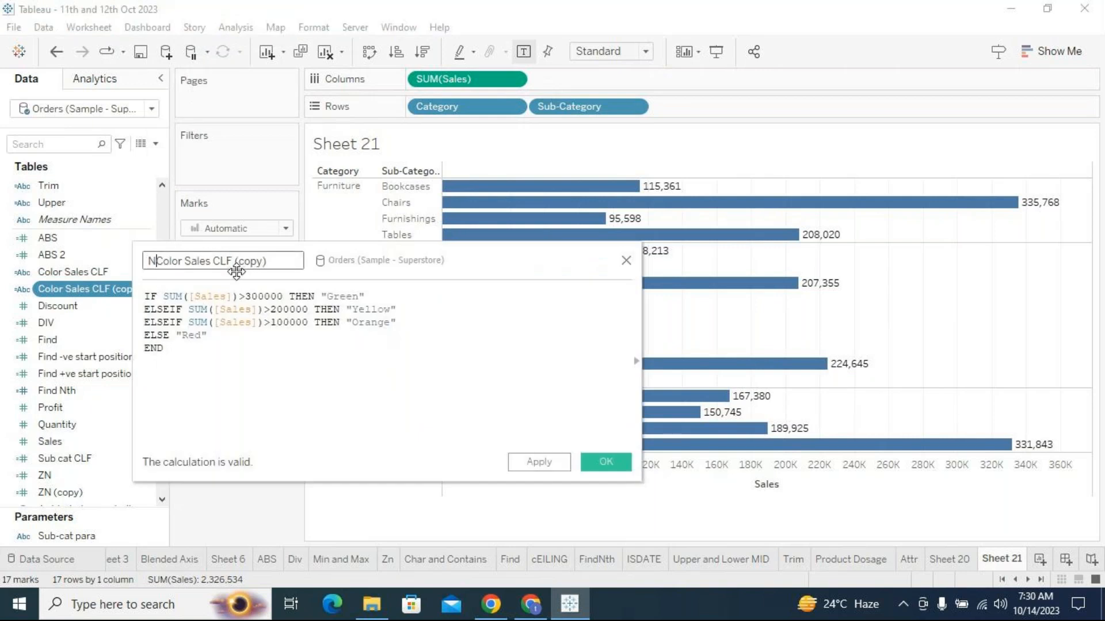
key(Right)
key(Right)
key(Right)
key(Right)
key(Right)
key(Right)
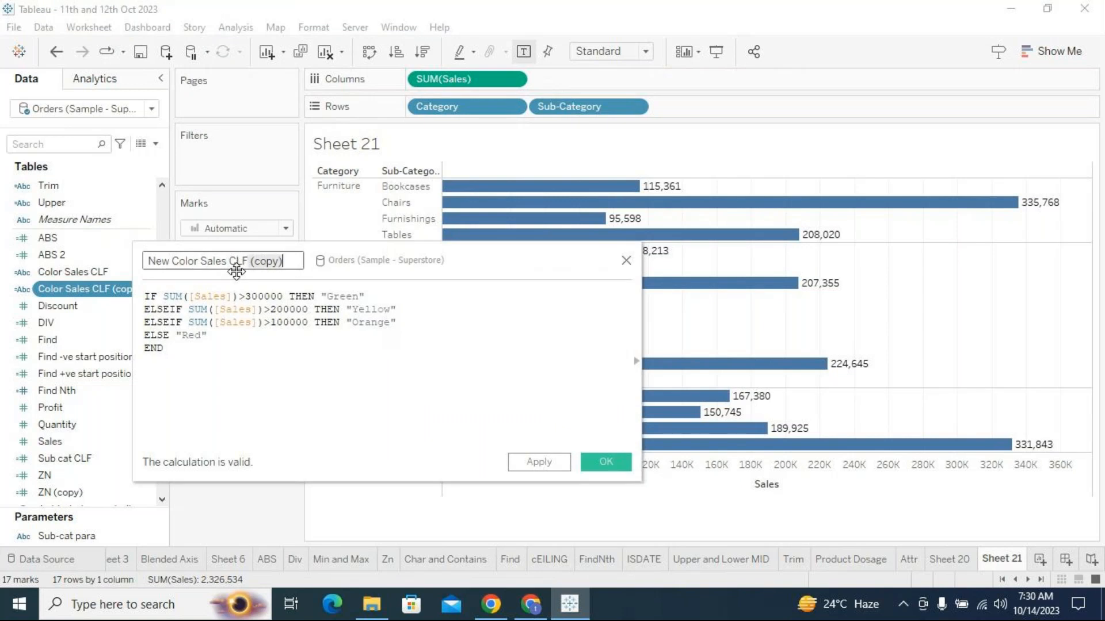
key(BackSpace)
click(539, 462)
click(607, 462)
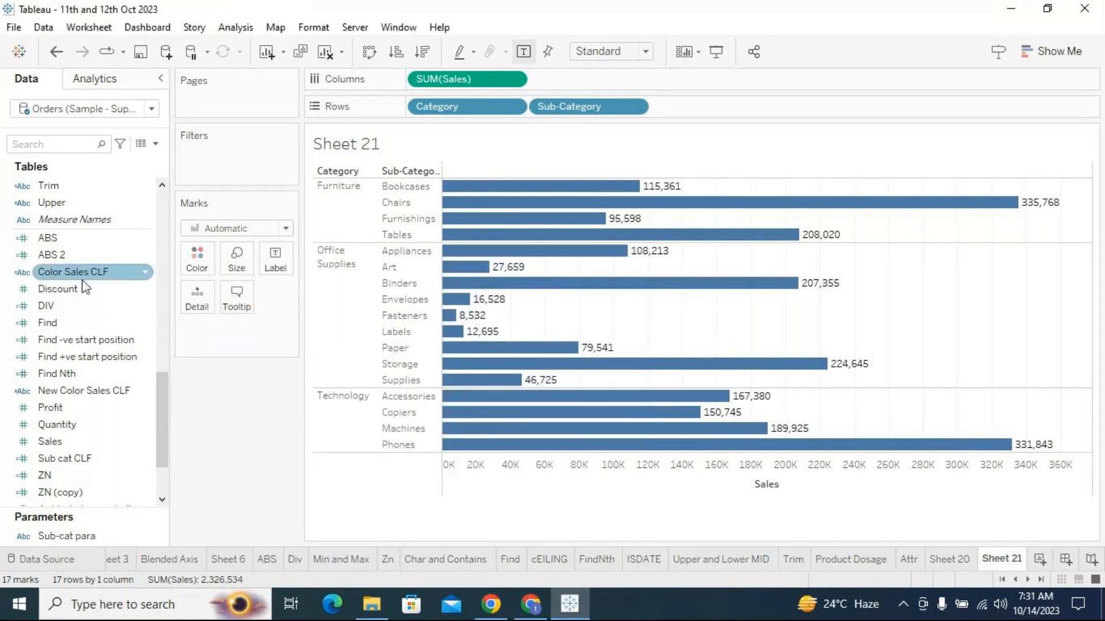
Color the Sheet 21 bars by Color Sales CLF and highlight the Green ones through the legend.
drag(81, 274, 196, 253)
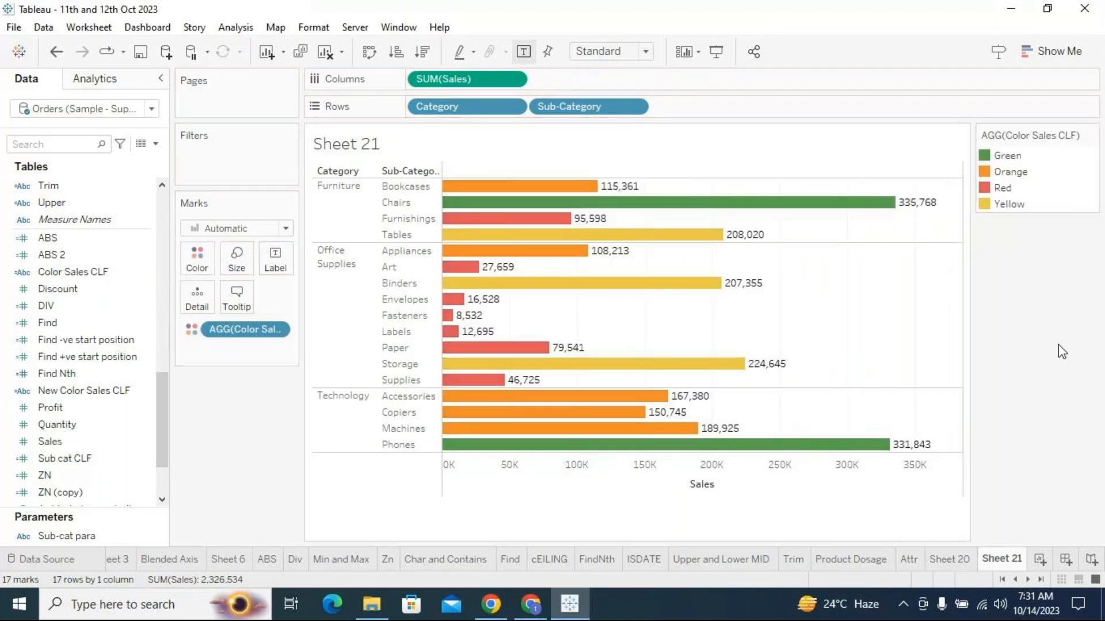
click(1008, 156)
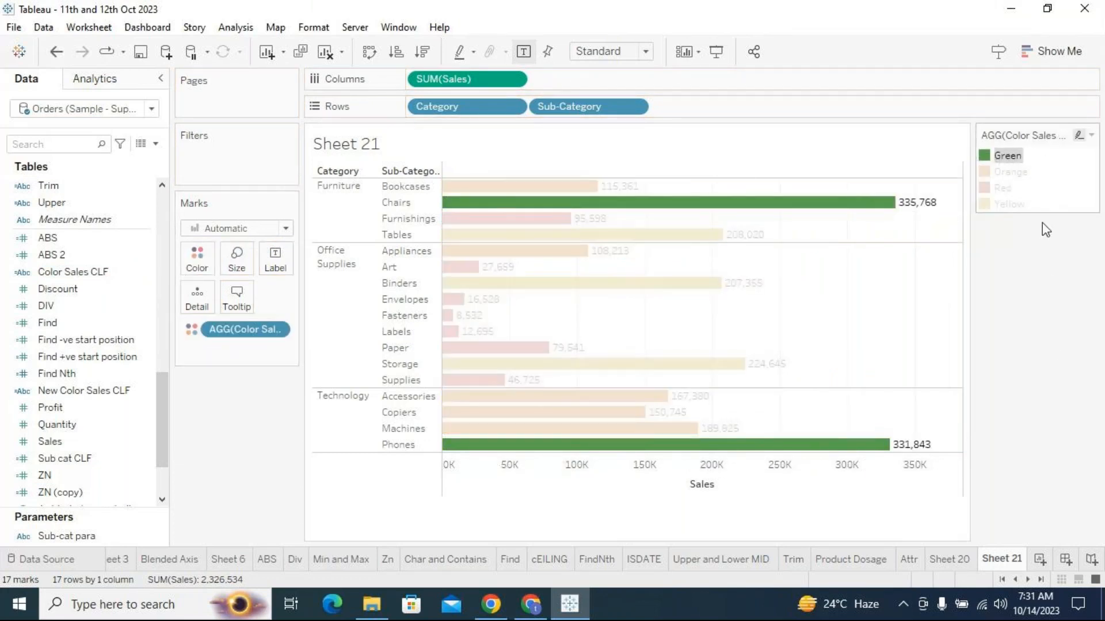
Return to Sheet 20, highlight its Orange bars through the color legend and clear the highlighting.
click(957, 561)
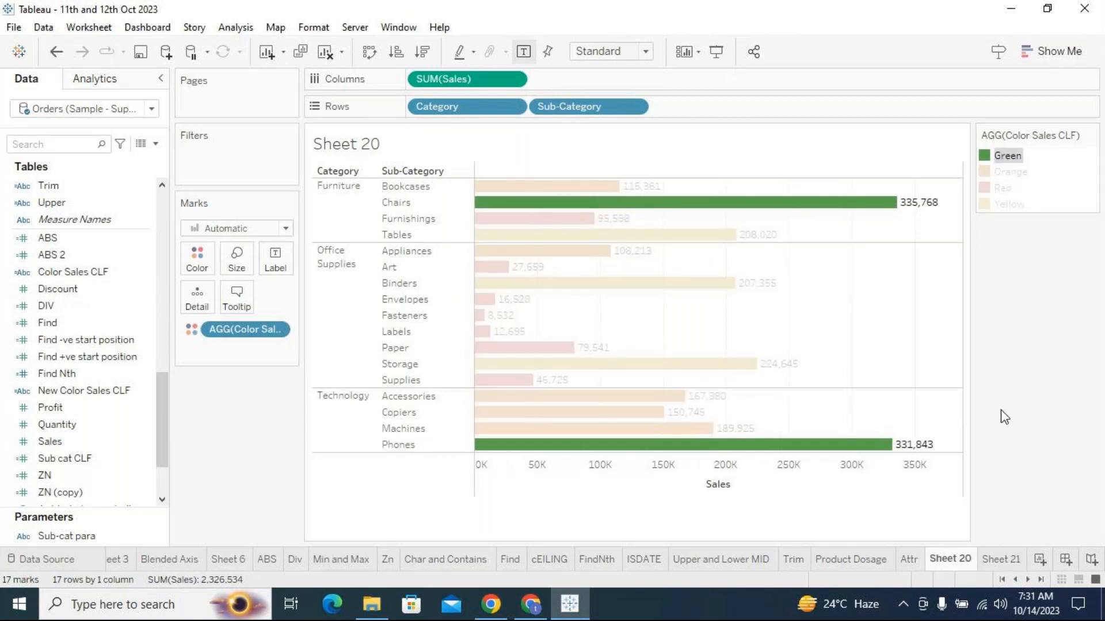
click(1010, 173)
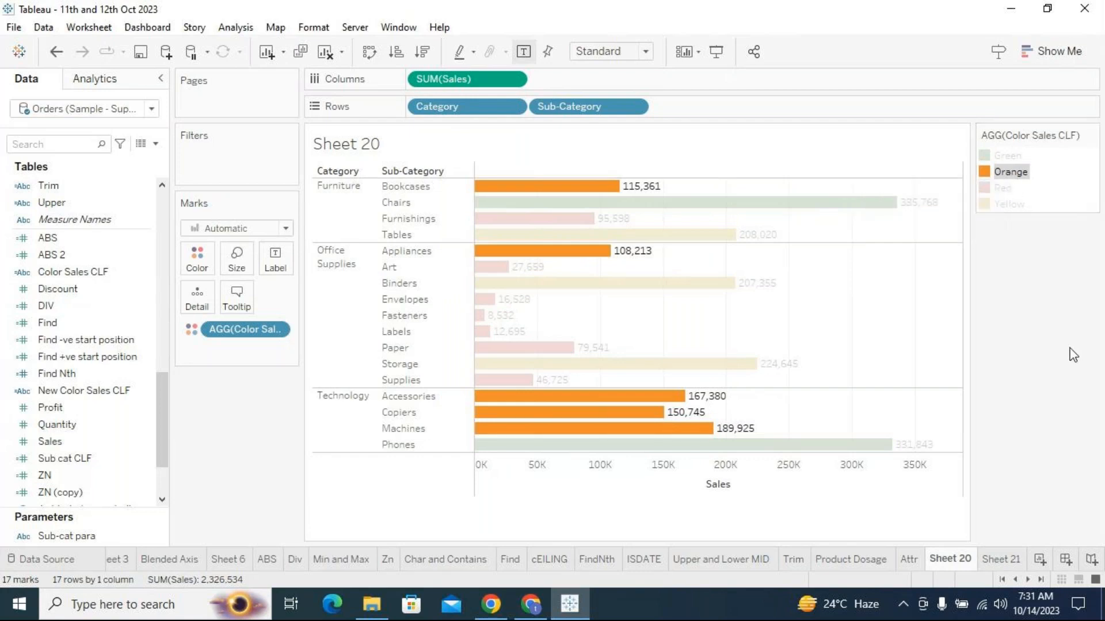
click(248, 417)
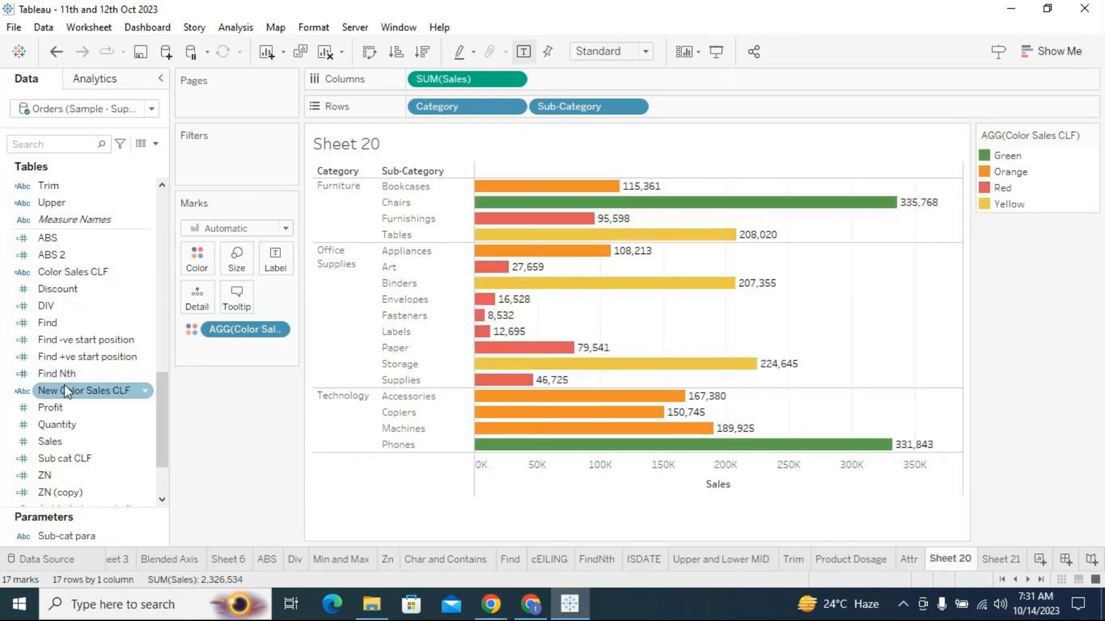
click(144, 273)
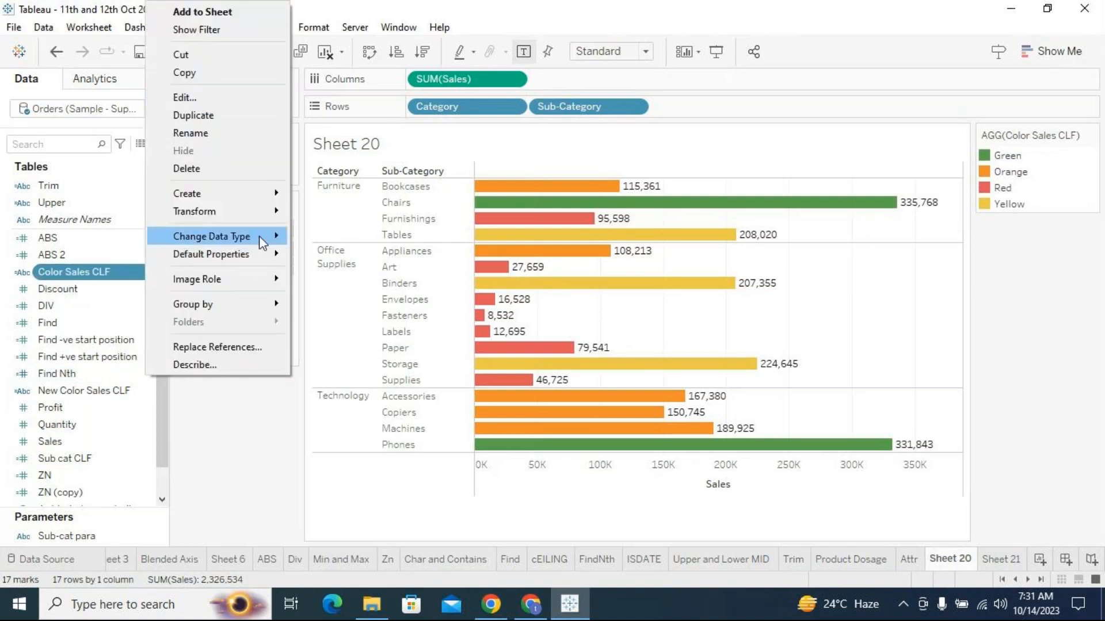
mouse_move(268, 263)
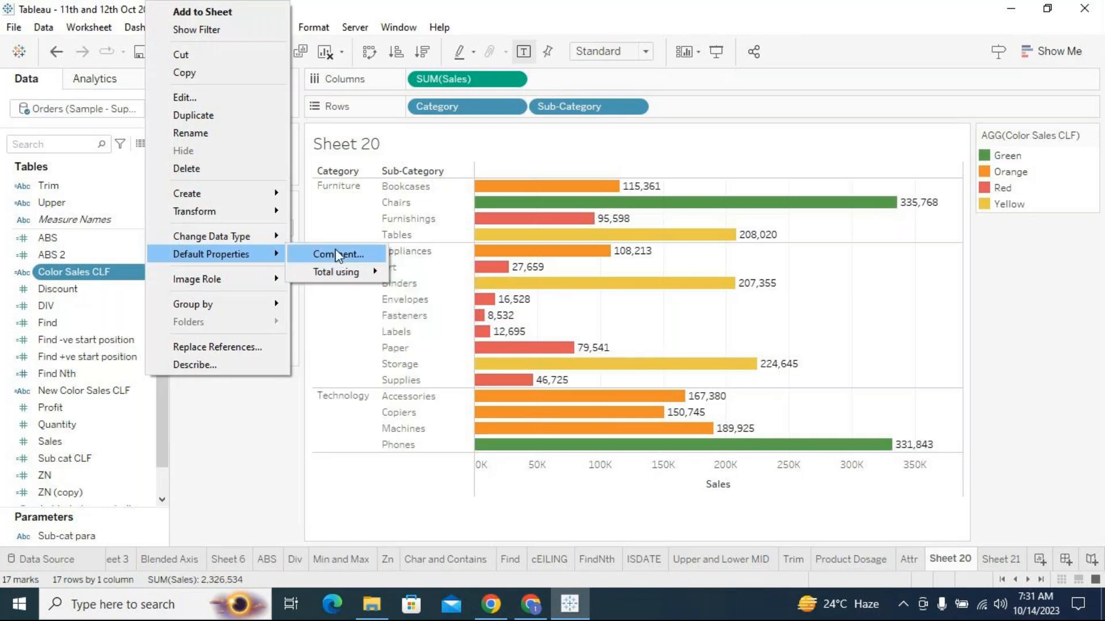
click(253, 445)
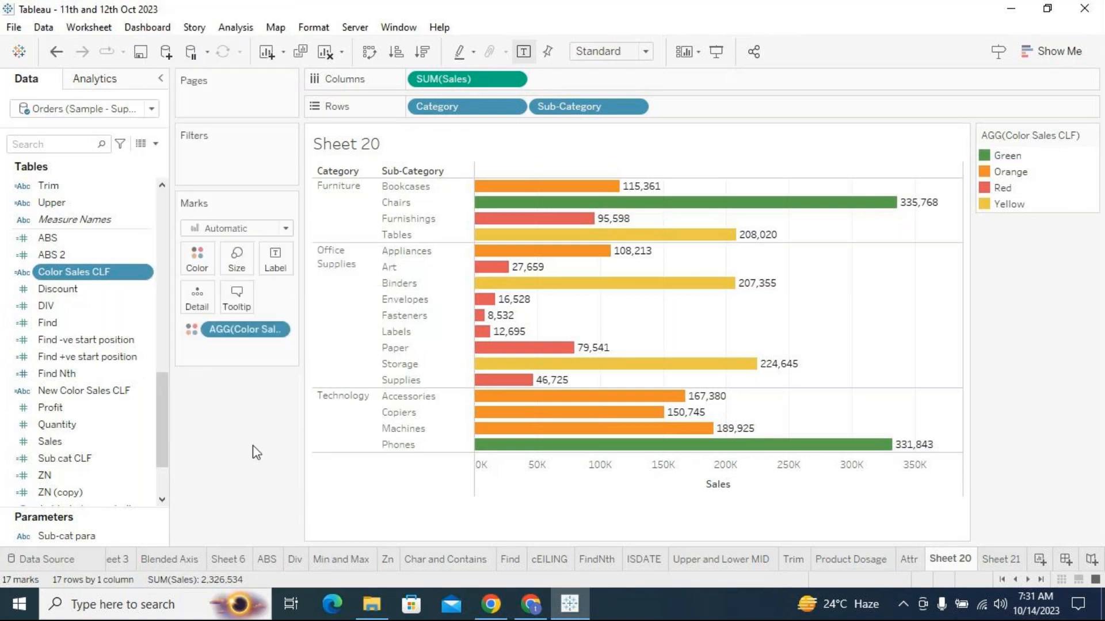
Sort Sheet 20's Color Sales CLF legend manually, moving Yellow up directly below Green and ahead of Orange and Red.
click(1091, 136)
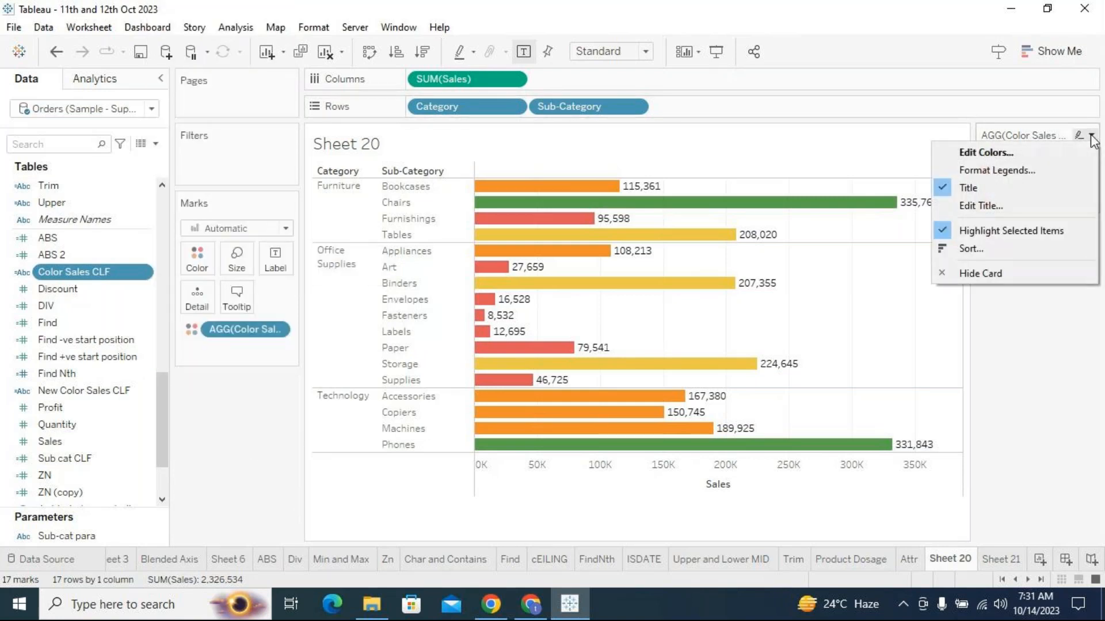
click(982, 245)
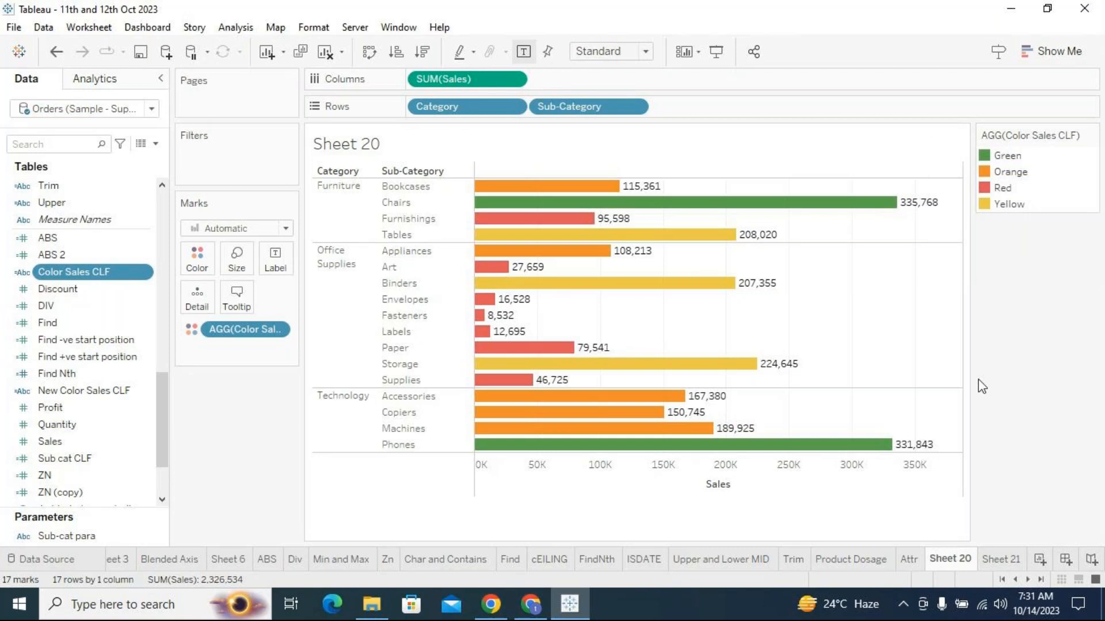
click(482, 282)
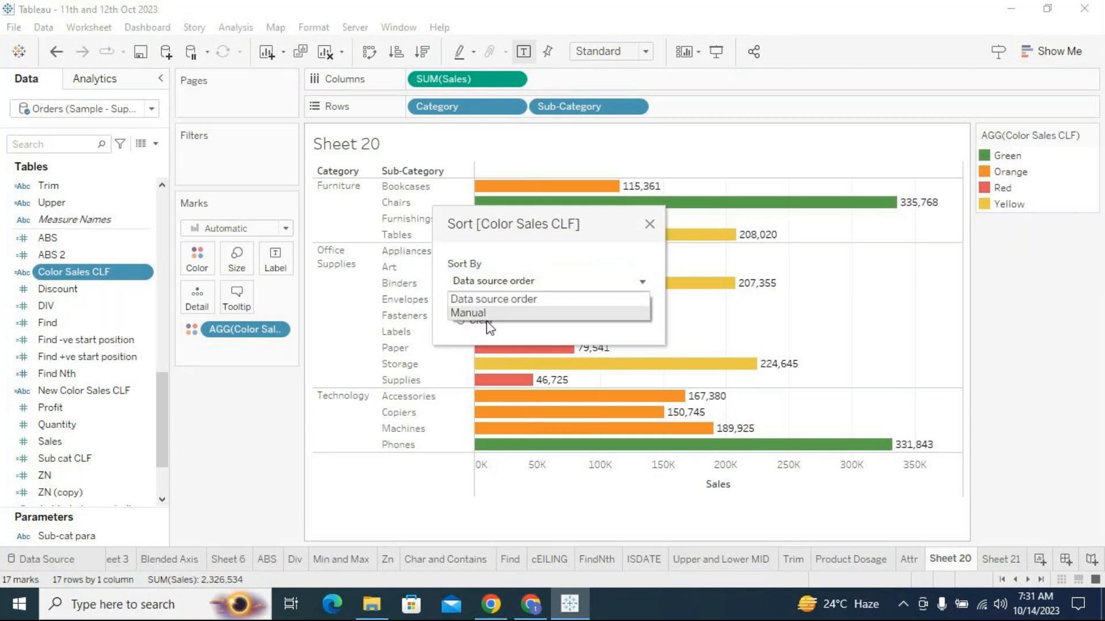
click(485, 314)
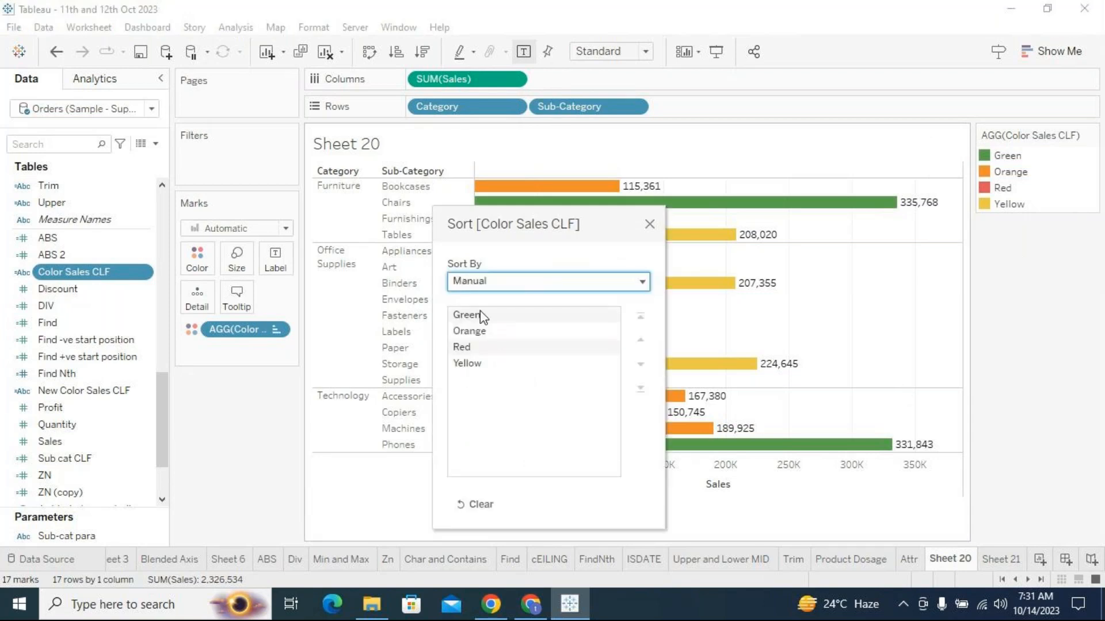
click(482, 316)
click(467, 365)
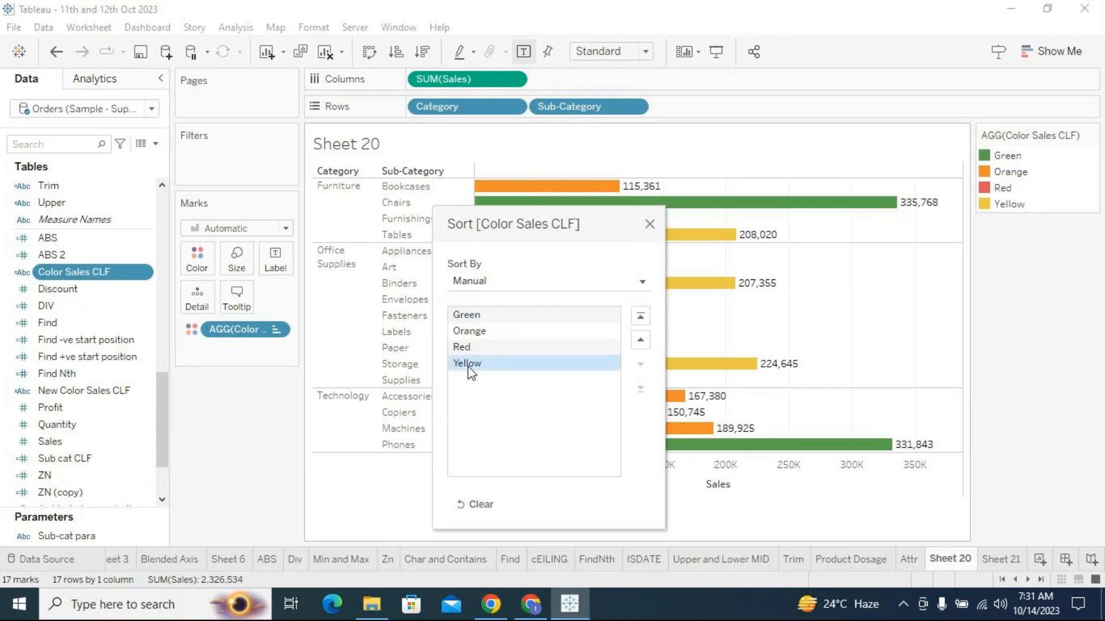
click(640, 340)
click(640, 340)
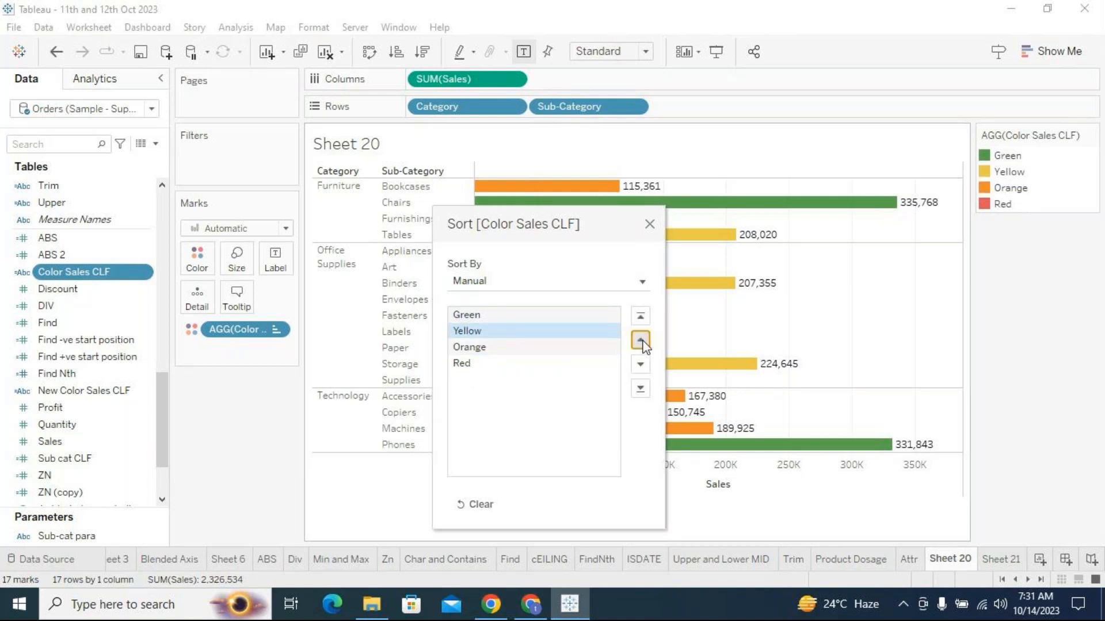
click(649, 224)
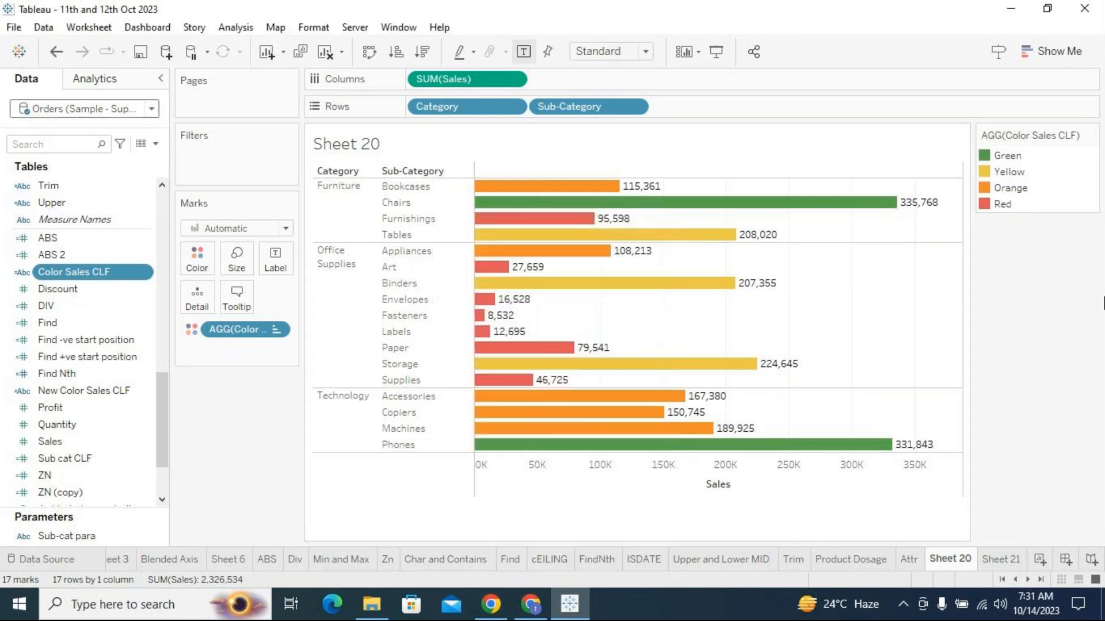
Sort Sheet 21's Color Sales CLF legend manually into the order Green, Yellow, Orange, Red.
click(998, 558)
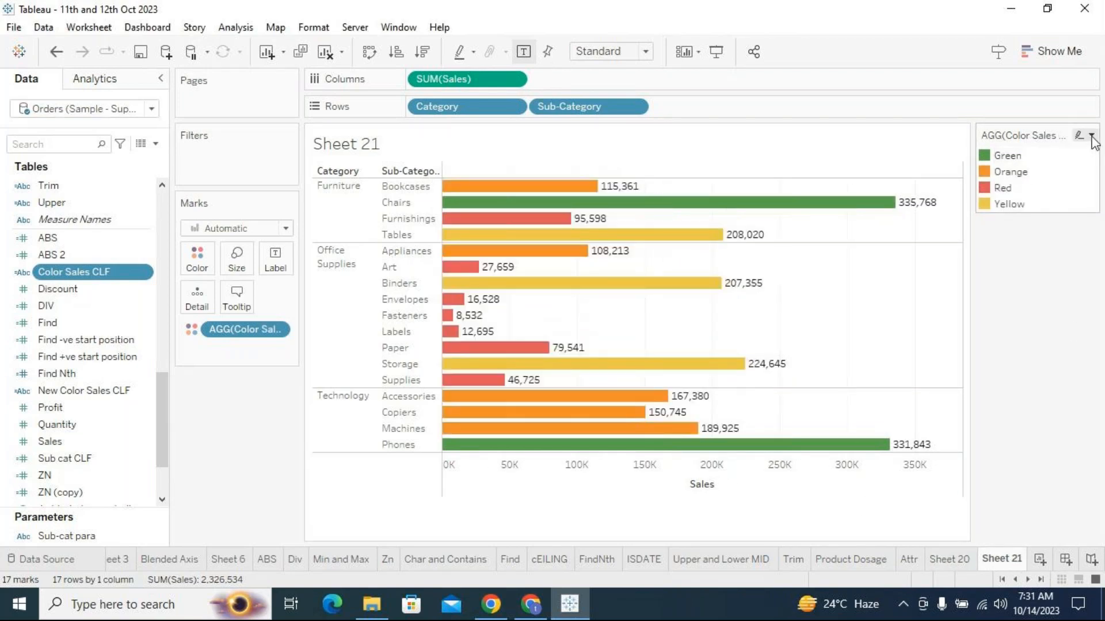
click(1091, 138)
click(989, 248)
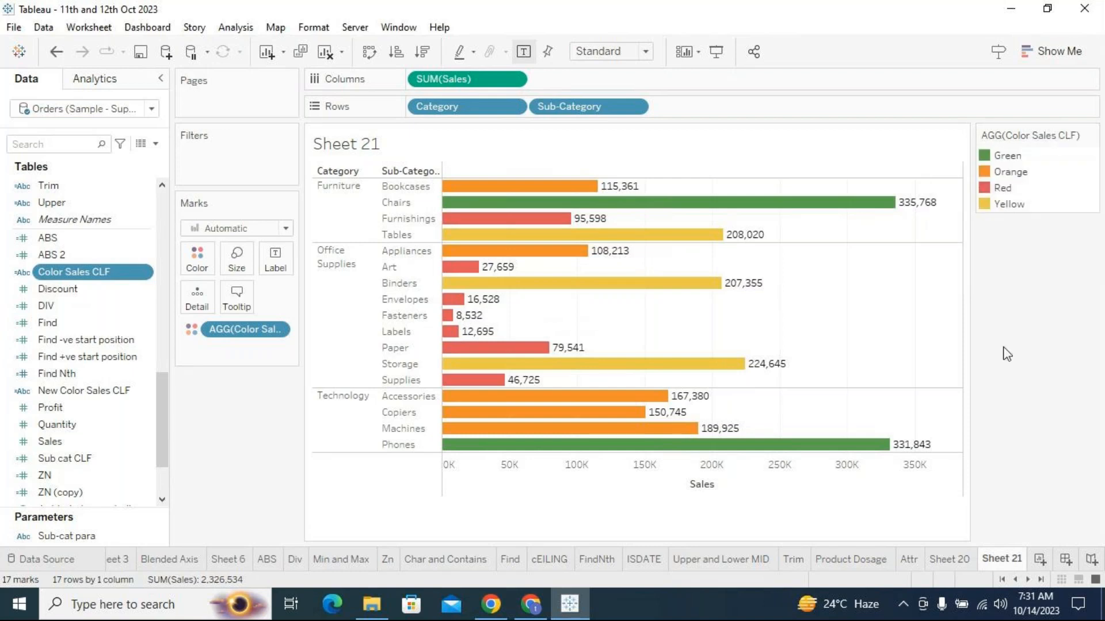
click(552, 283)
click(494, 314)
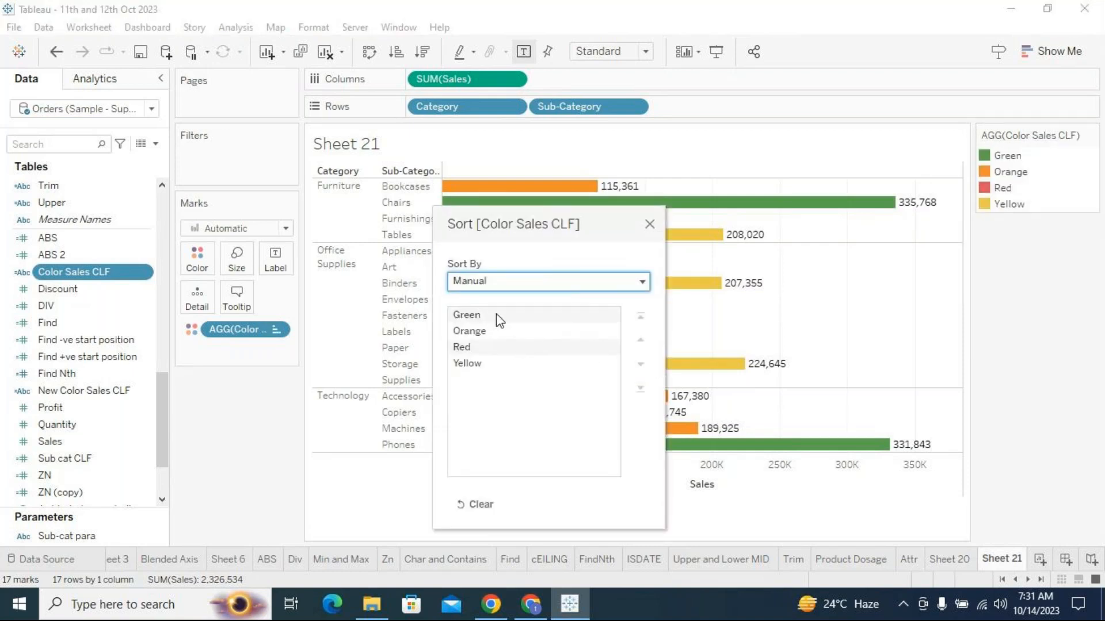
click(466, 363)
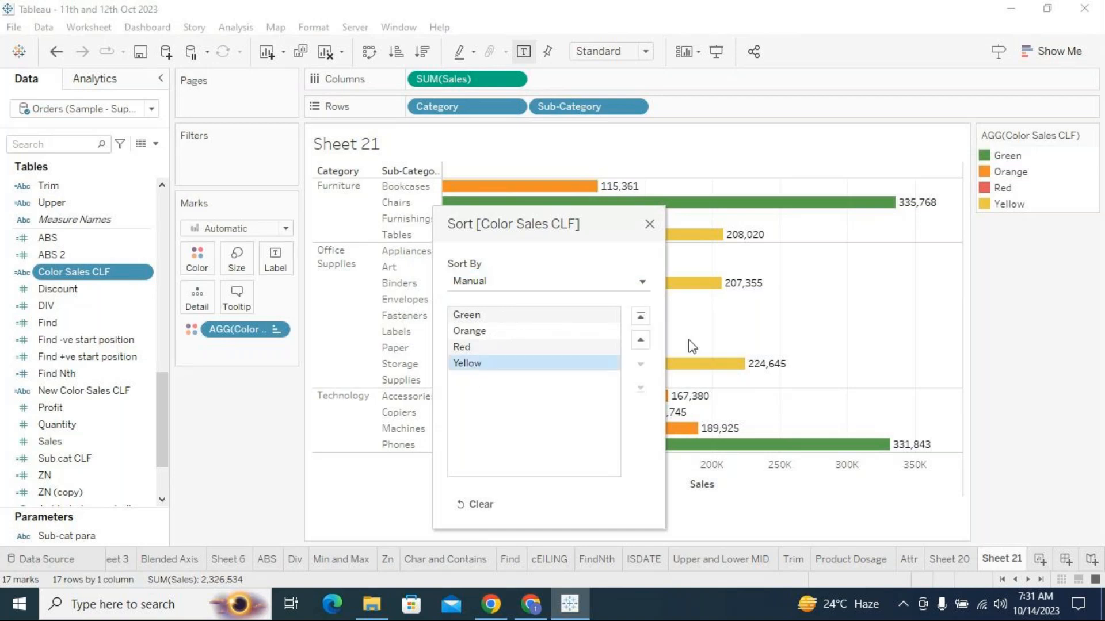
click(640, 340)
click(640, 340)
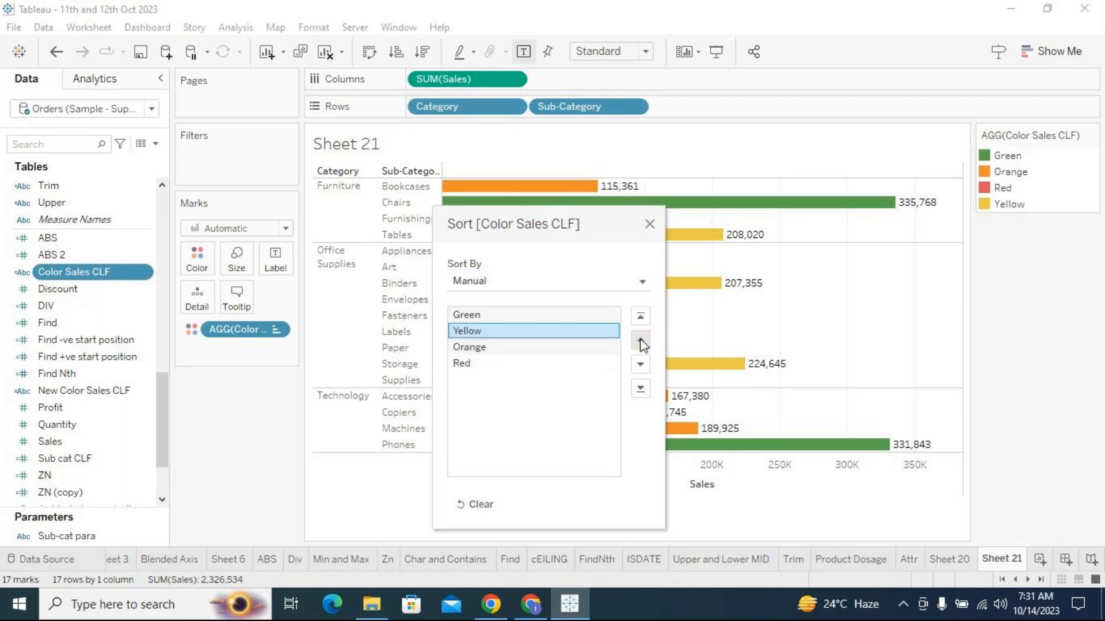
click(650, 223)
Highlight the Green and Yellow bars on Sheet 20 in turn, and the Yellow bars on Sheet 21, through the color legends.
click(955, 558)
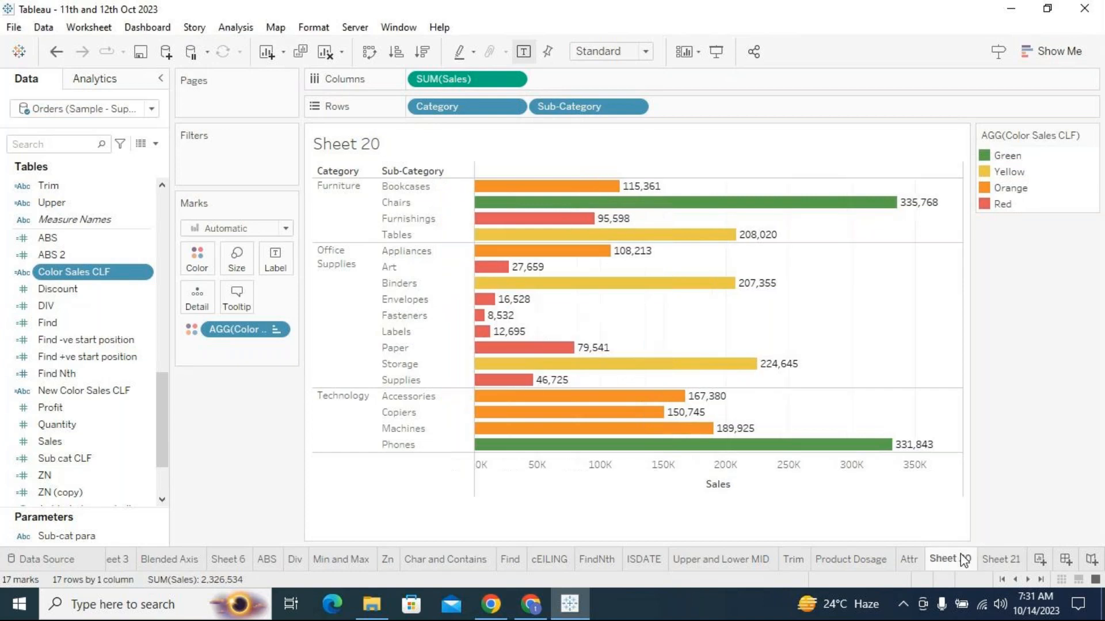
click(1008, 156)
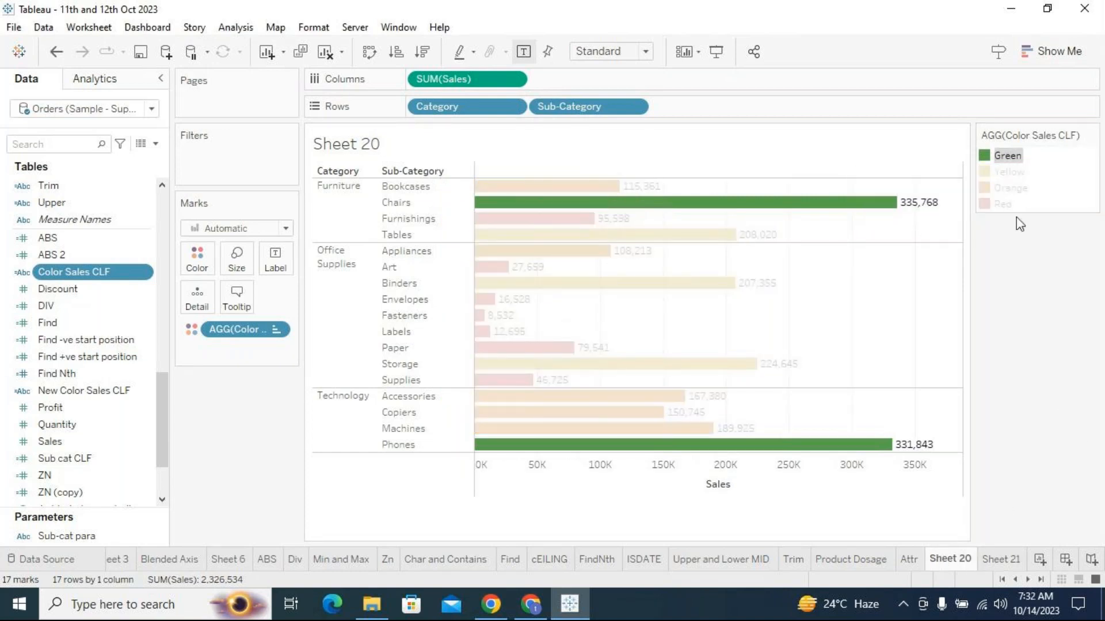
click(1018, 173)
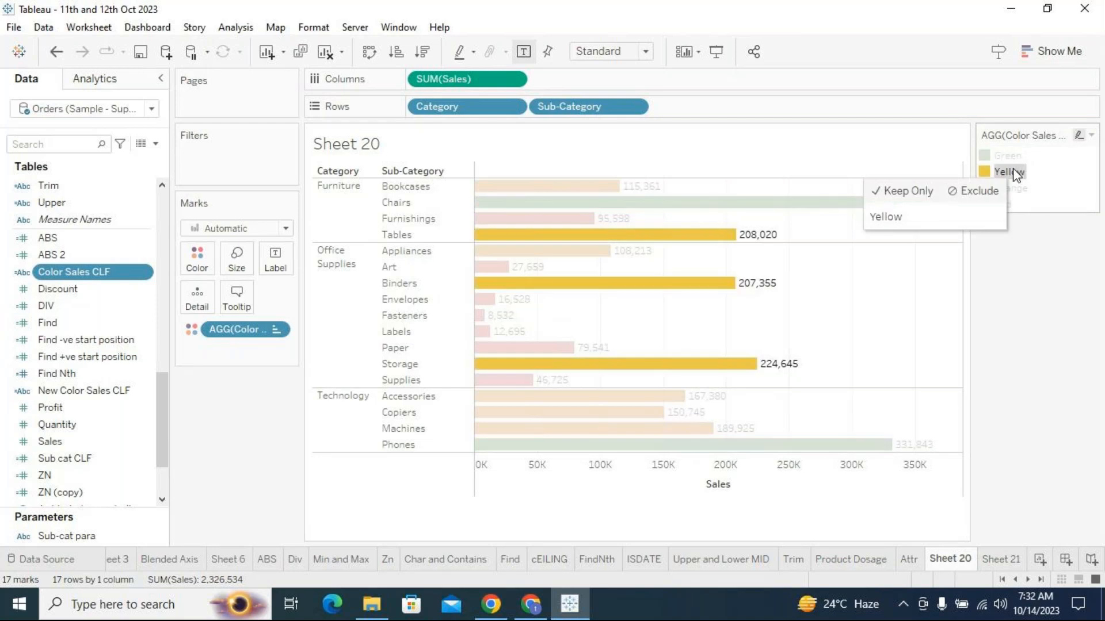
click(992, 558)
click(1018, 172)
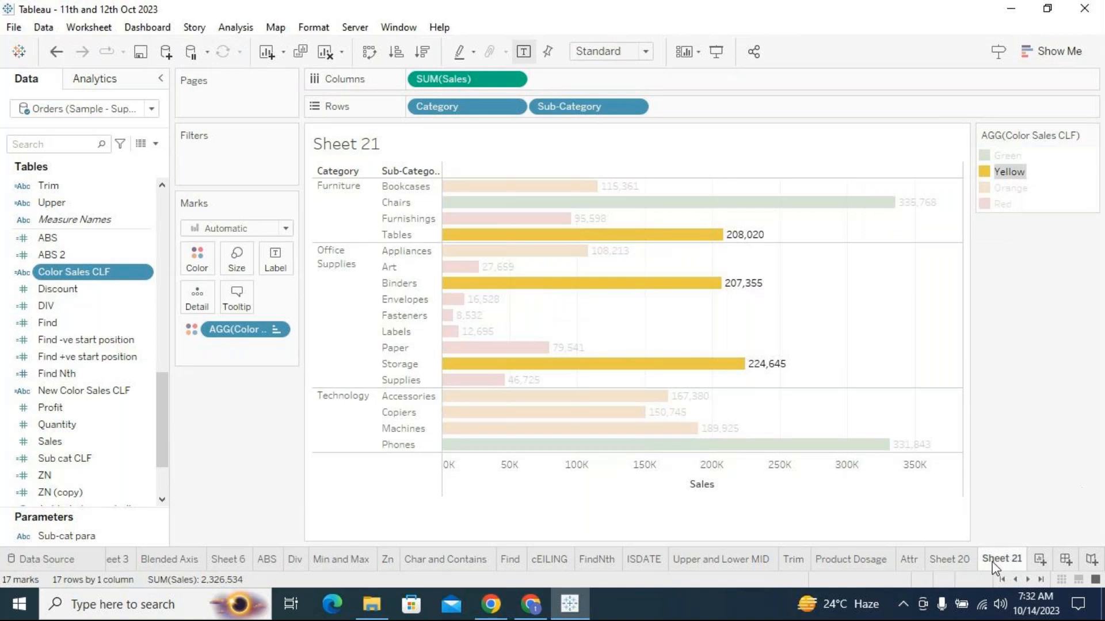
Compare the Orange bars on Sheet 20 and Sheet 21 by highlighting them through each color legend.
click(950, 559)
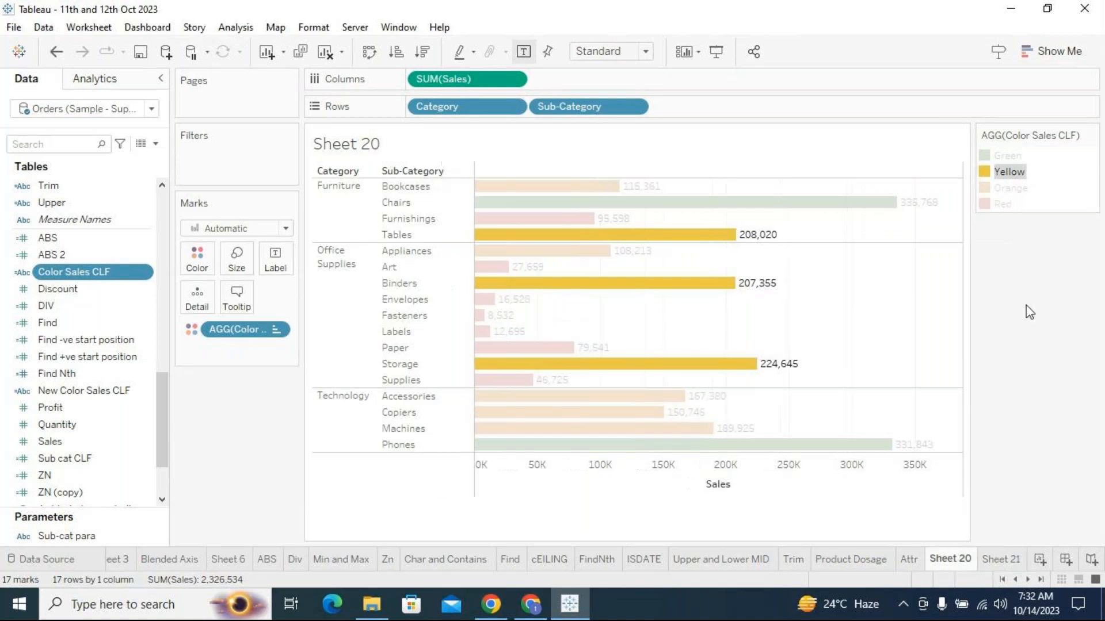
click(999, 188)
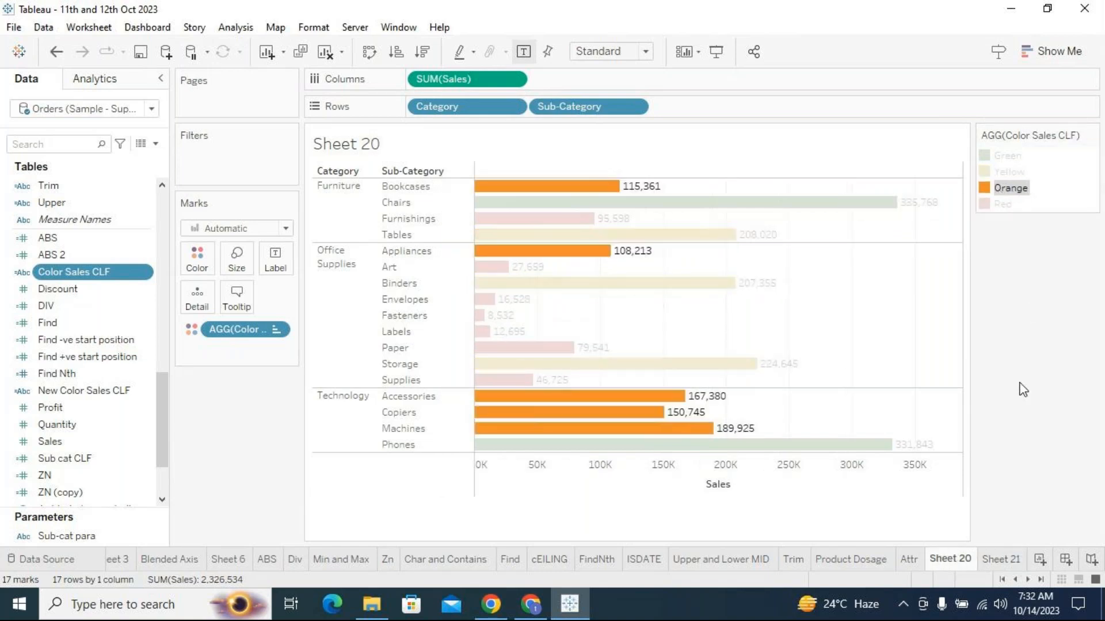
click(999, 561)
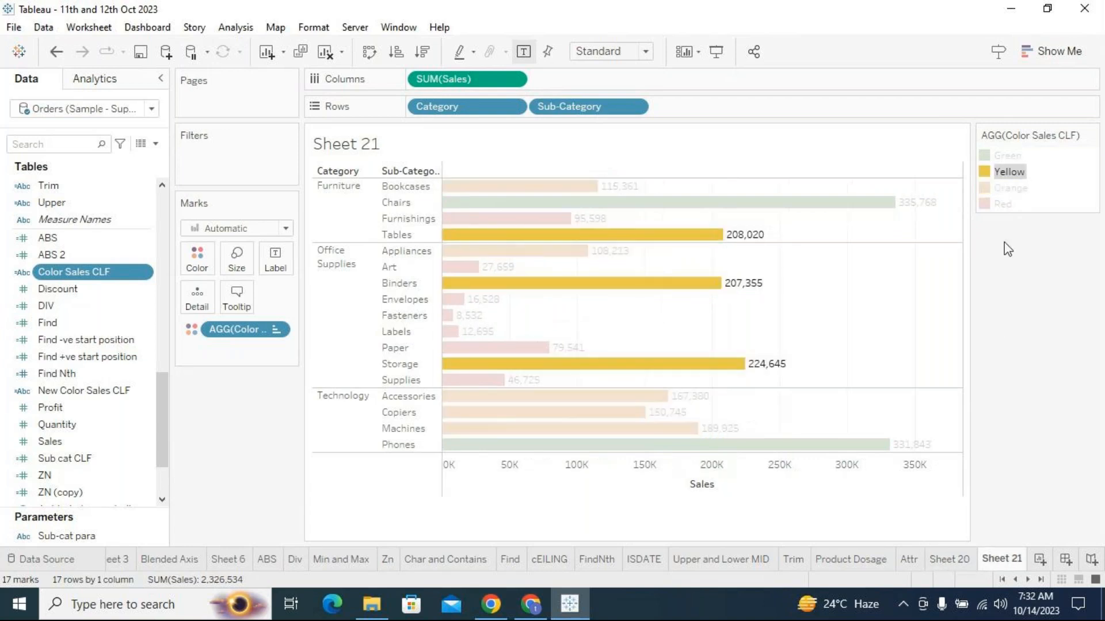
click(1008, 189)
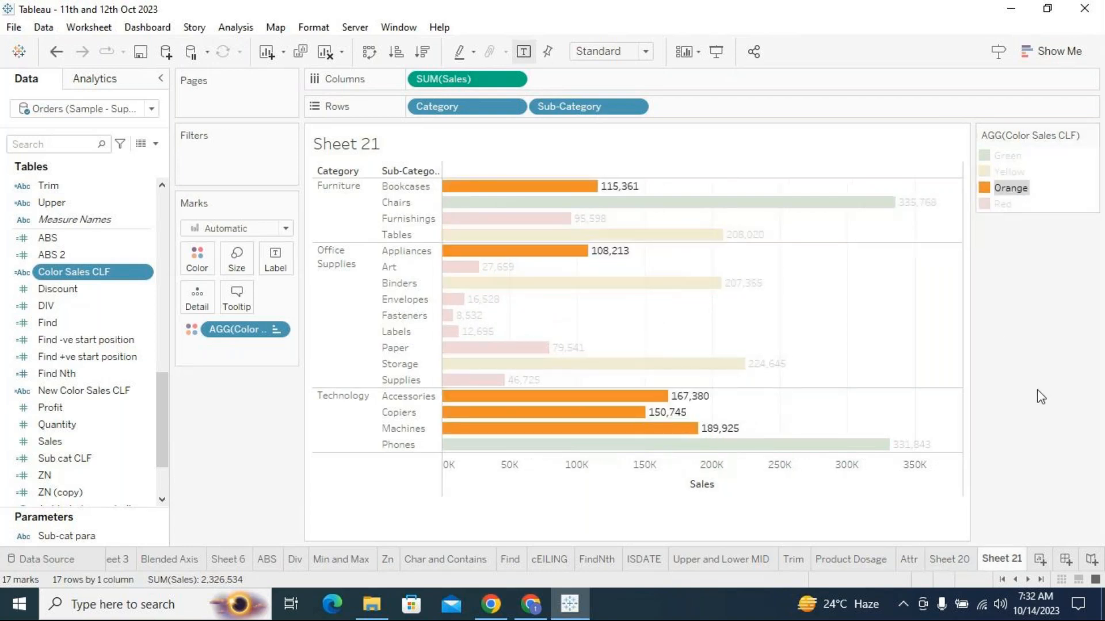
Compare the Red bars on Sheet 21 and Sheet 20 by highlighting them through each color legend.
click(1002, 203)
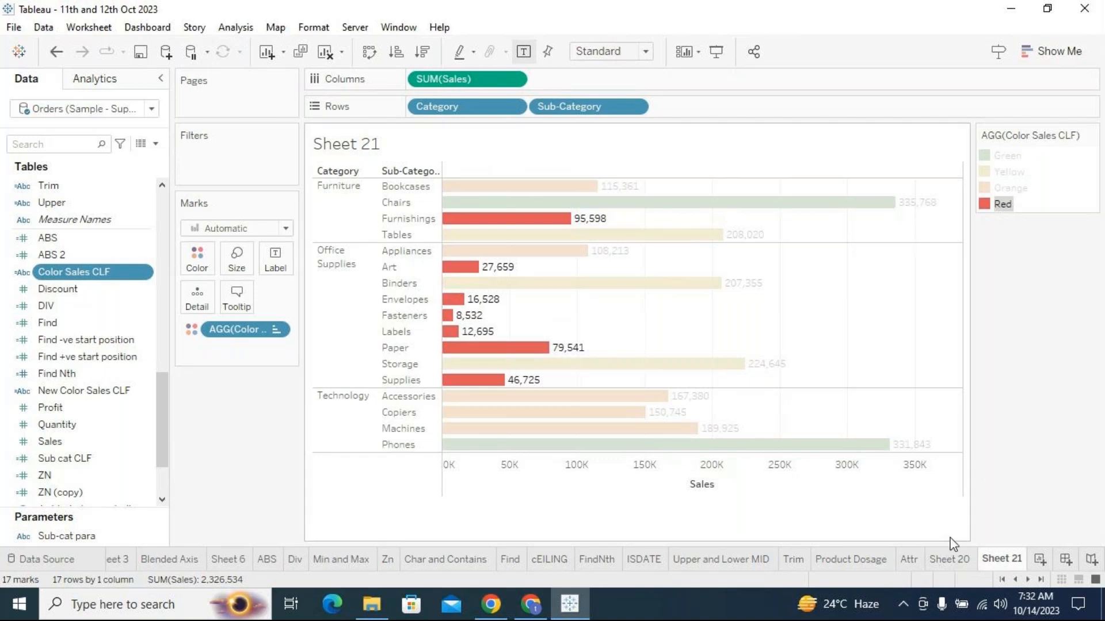
click(951, 558)
click(1002, 204)
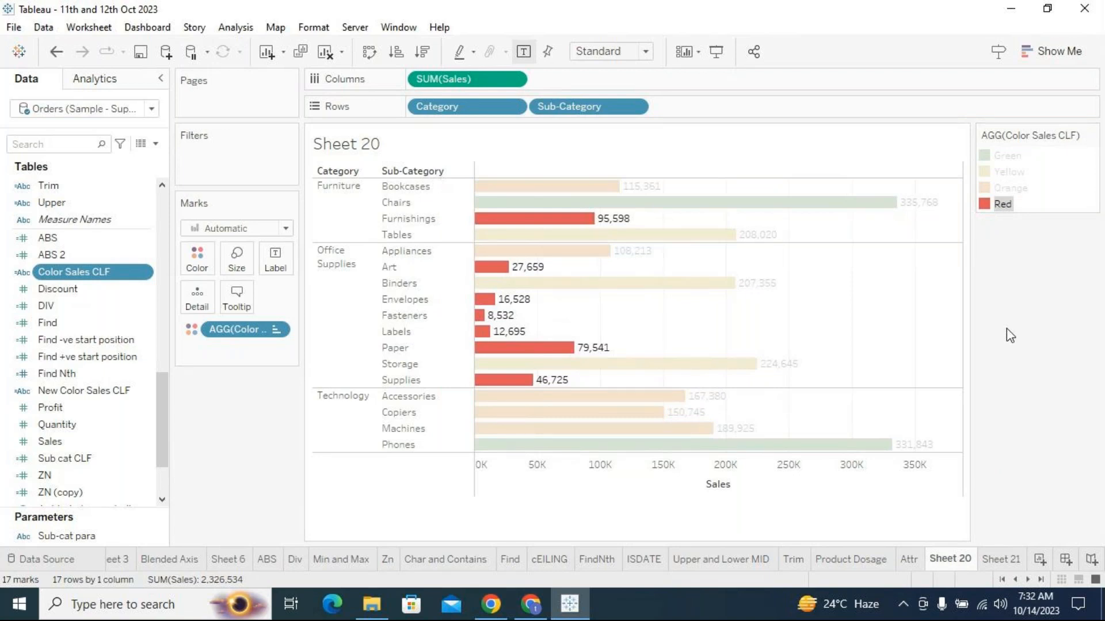
click(1008, 557)
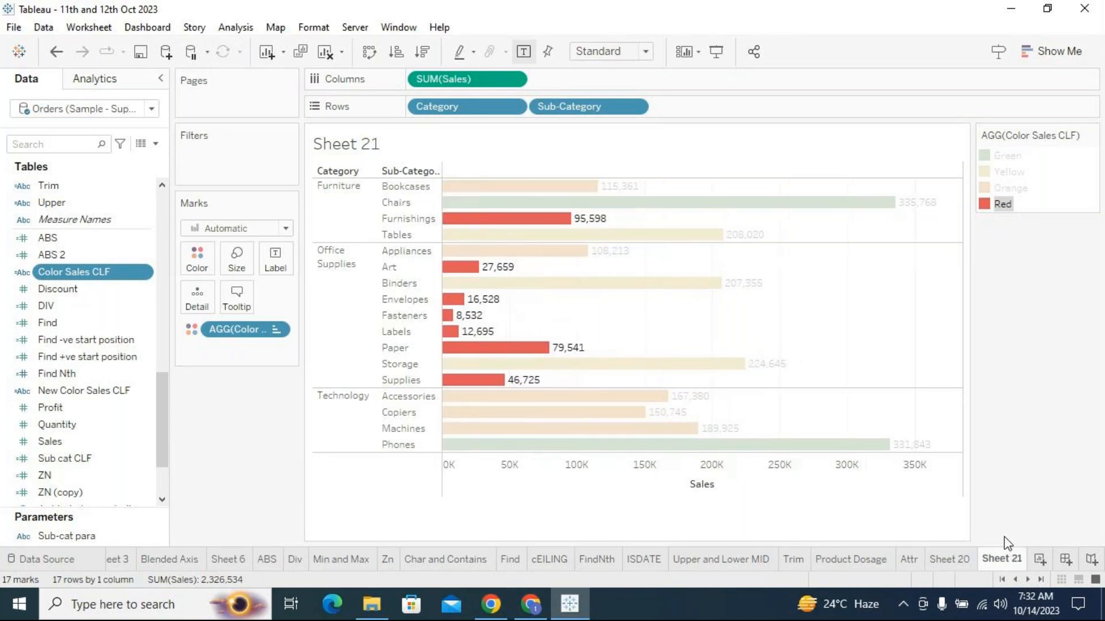
click(1031, 324)
Highlight the Green bars on Sheet 21 and Sheet 20 through the color legends and clear the highlighting on both sheets.
click(1006, 156)
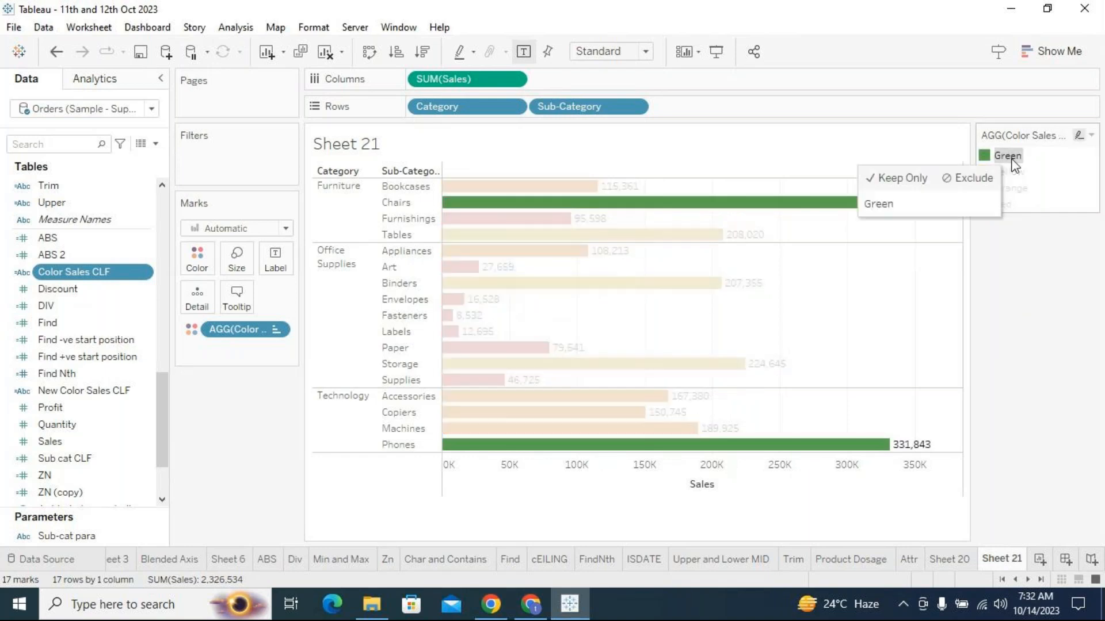
click(951, 553)
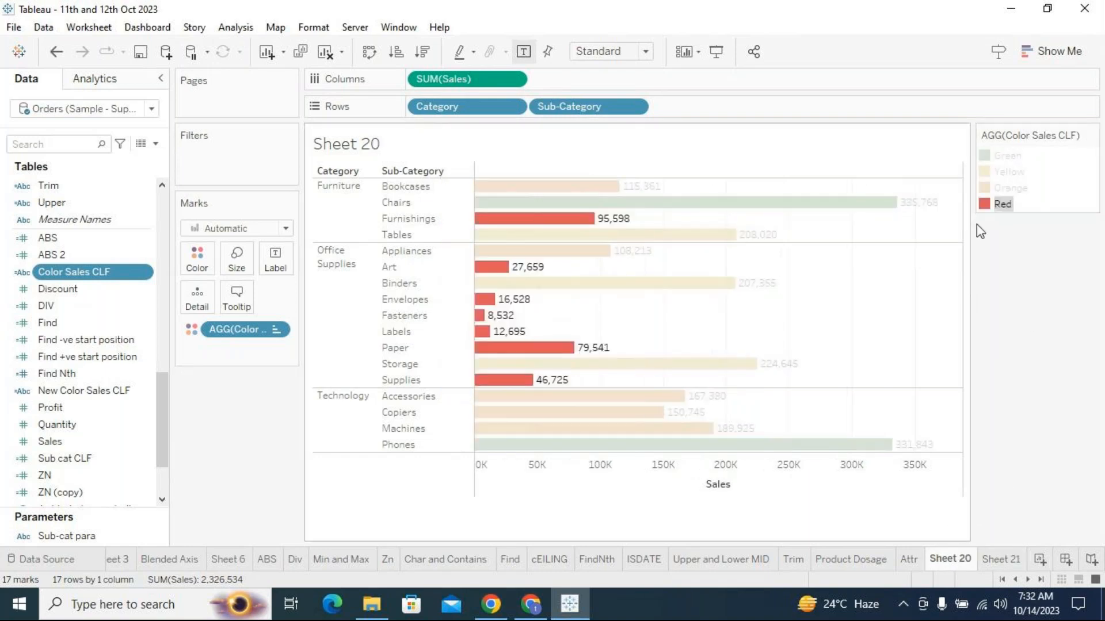
click(1007, 156)
click(1004, 490)
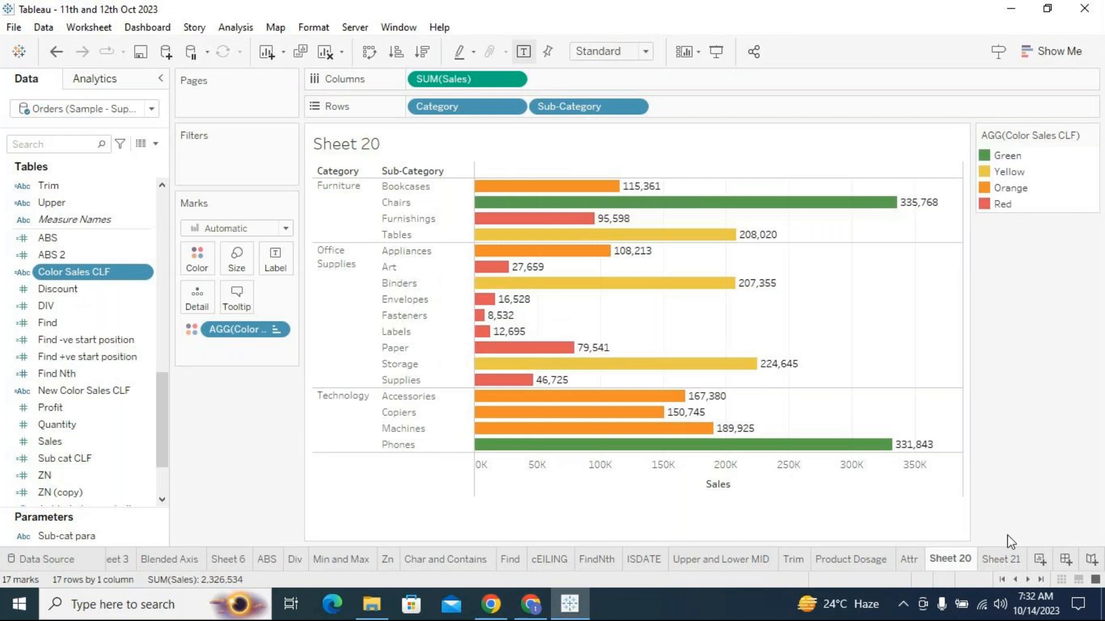
click(994, 563)
click(1025, 394)
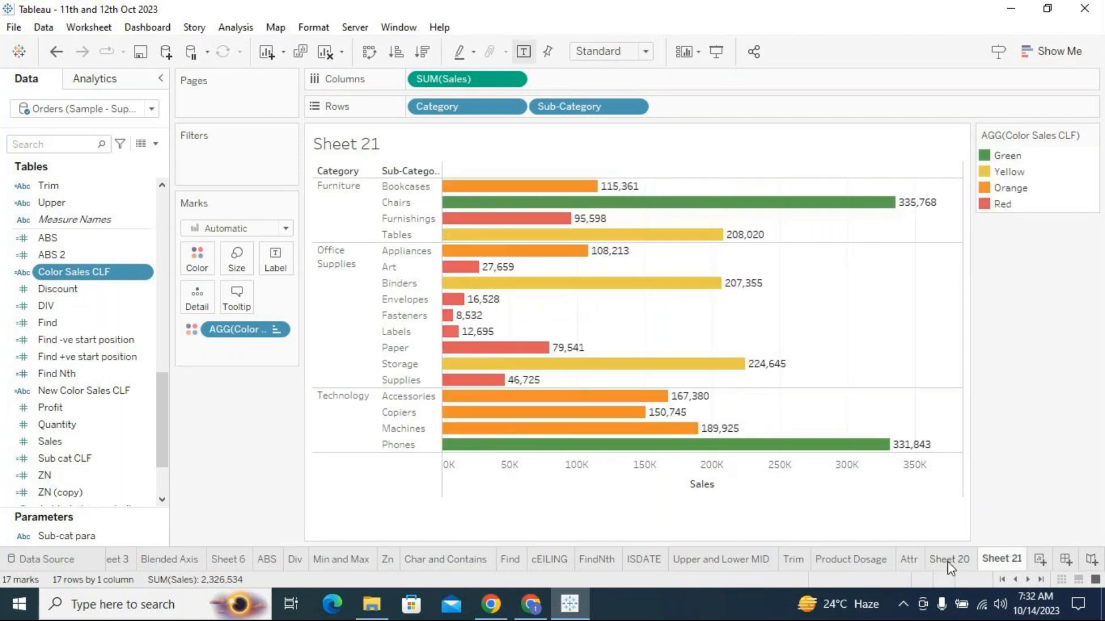
Widen the Marks card on Sheet 21 and on Sheet 20 so the full Color Sales CLF pill name fits.
click(967, 560)
click(987, 559)
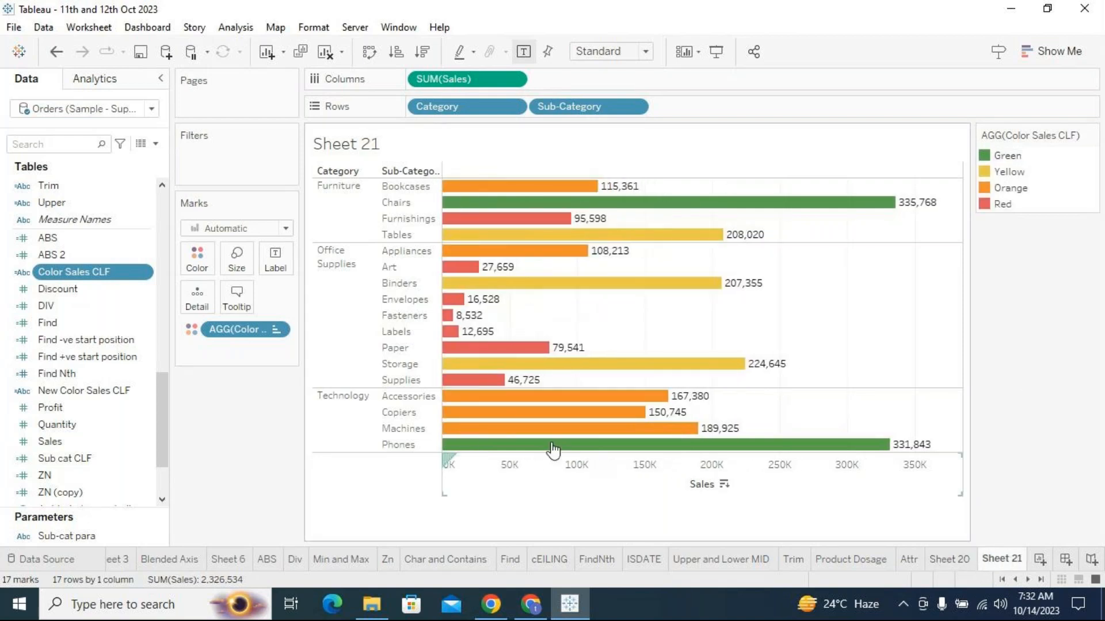
drag(301, 268, 381, 304)
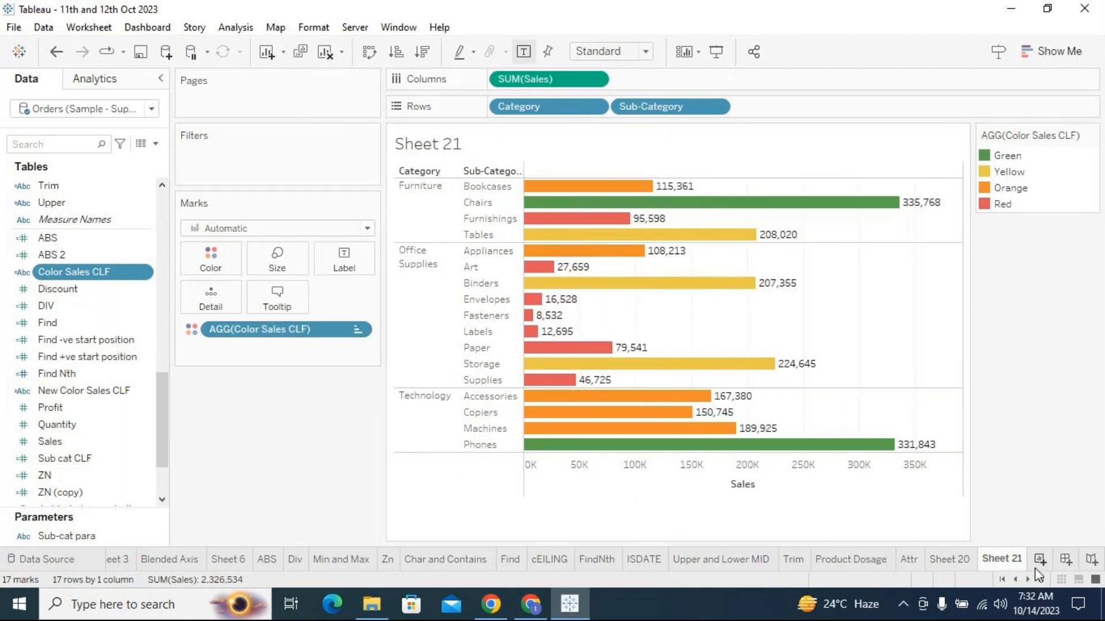
click(969, 561)
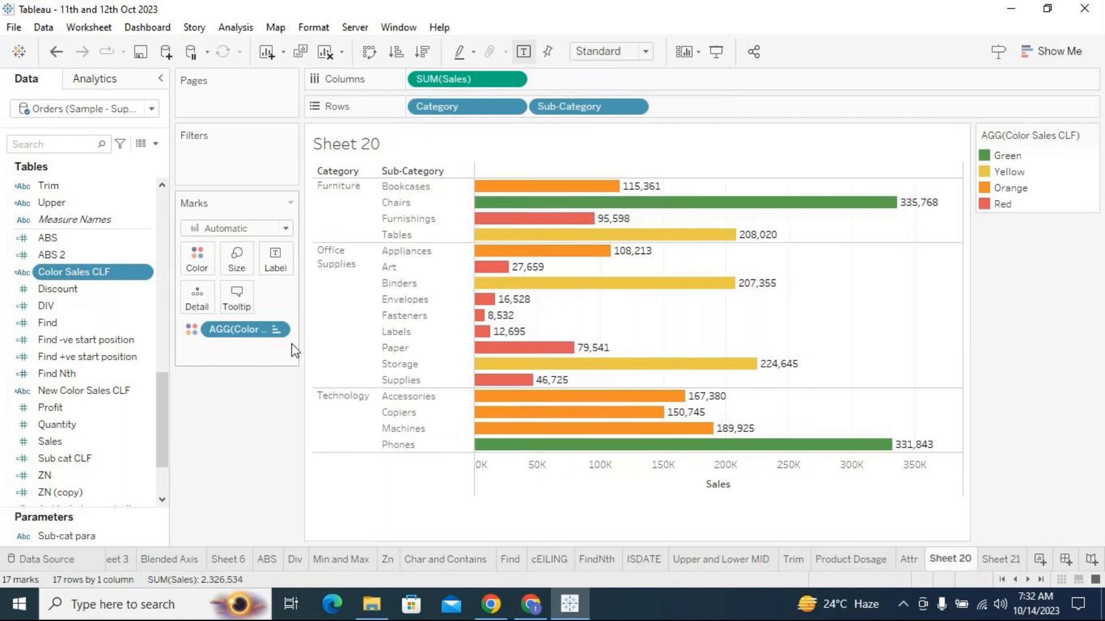
drag(300, 341, 347, 347)
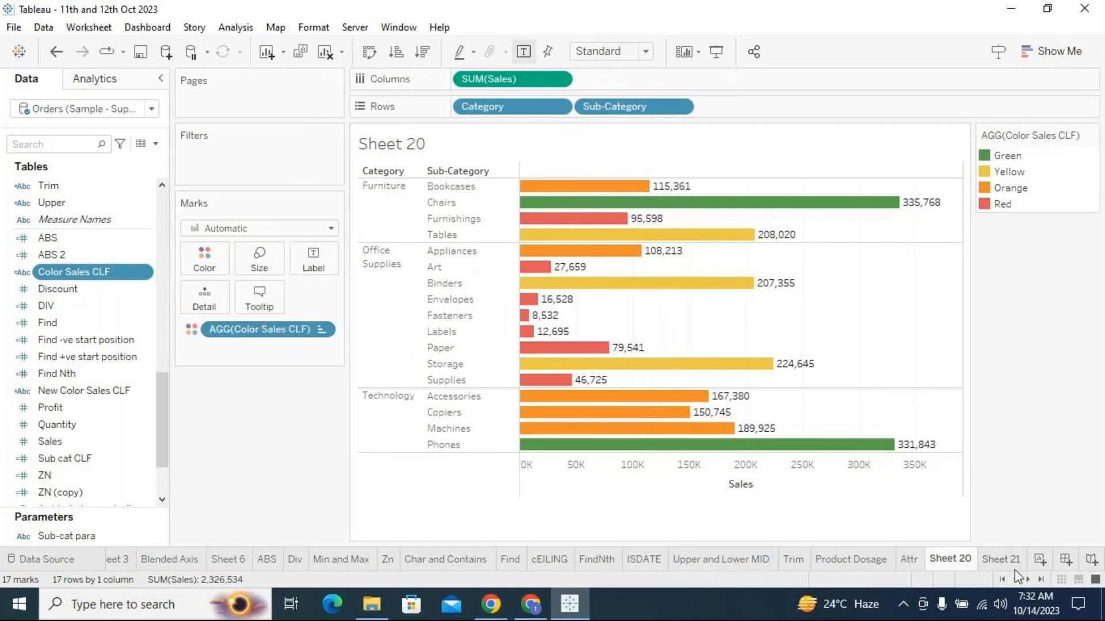
Replace Color Sales CLF with New Color Sales CLF as the color field of the Sheet 21 bars.
click(1001, 560)
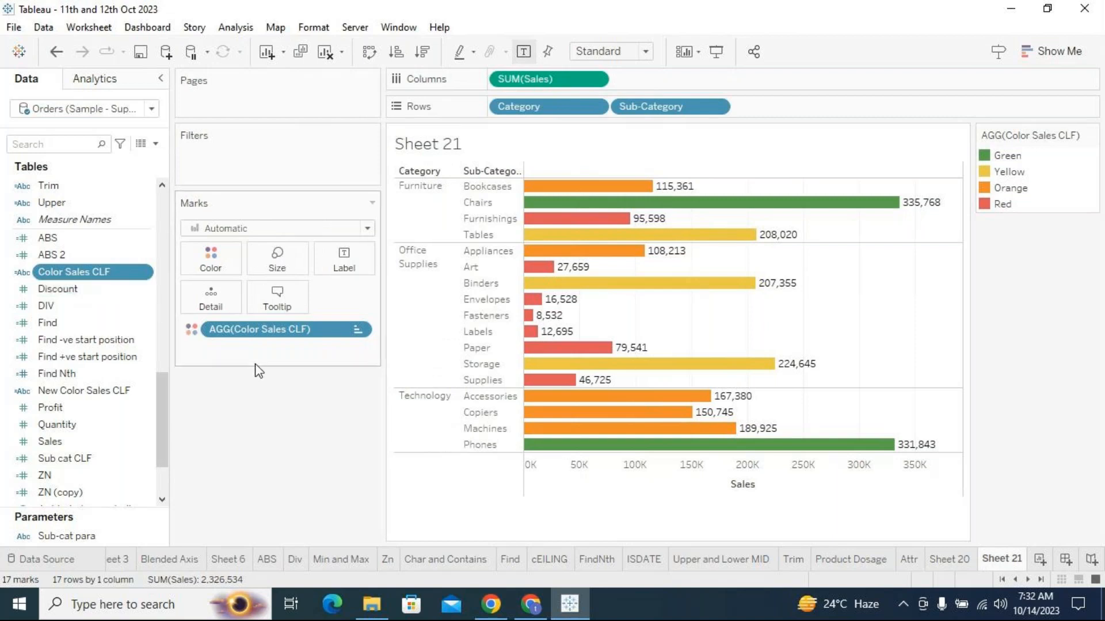
drag(257, 357, 75, 347)
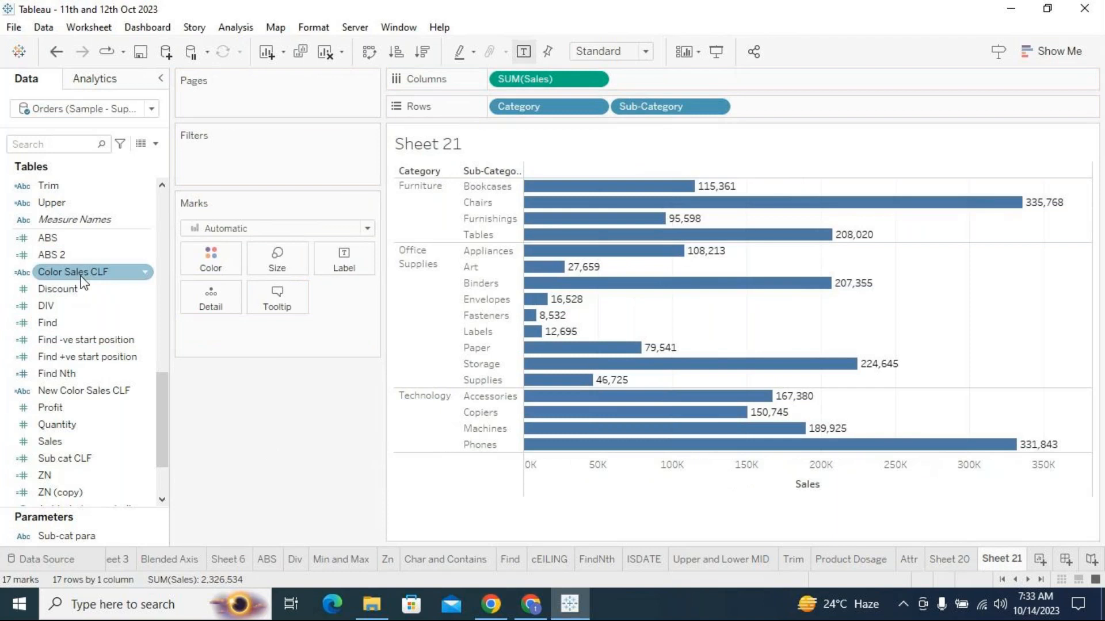
drag(121, 394, 212, 248)
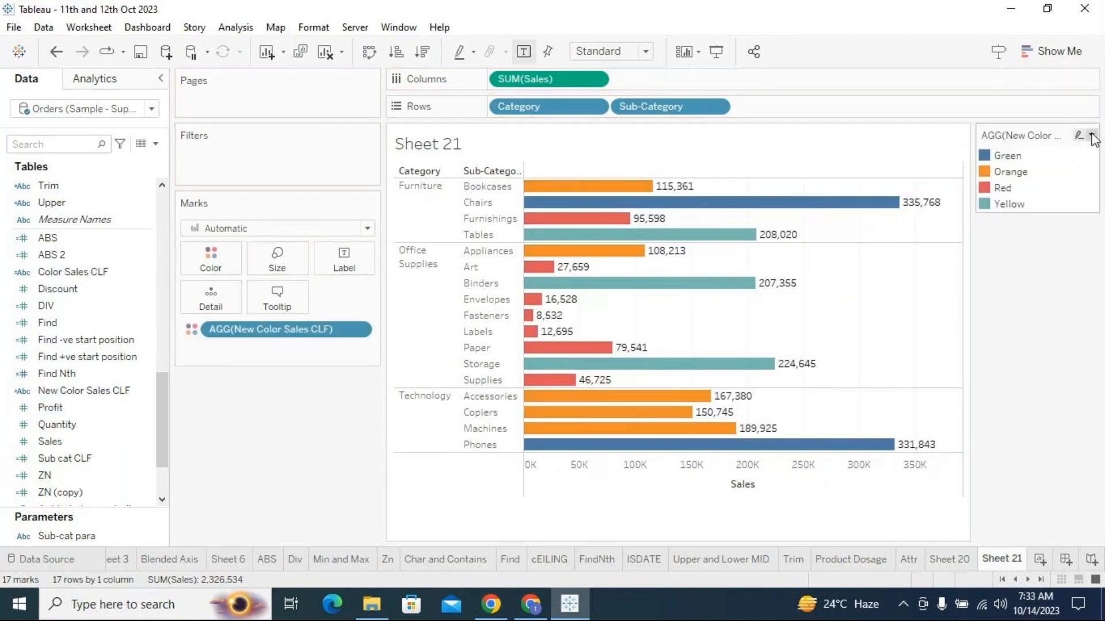
Edit the New Color Sales CLF legend colors on Sheet 21, assigning green to Green and orange to Orange.
click(1090, 136)
click(1008, 153)
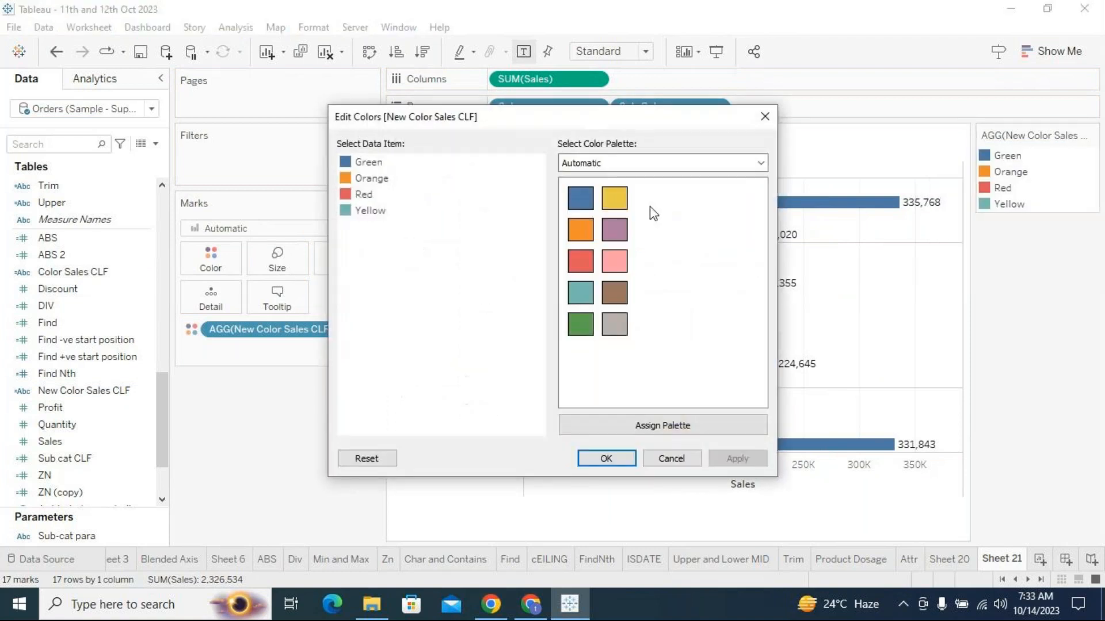
click(587, 321)
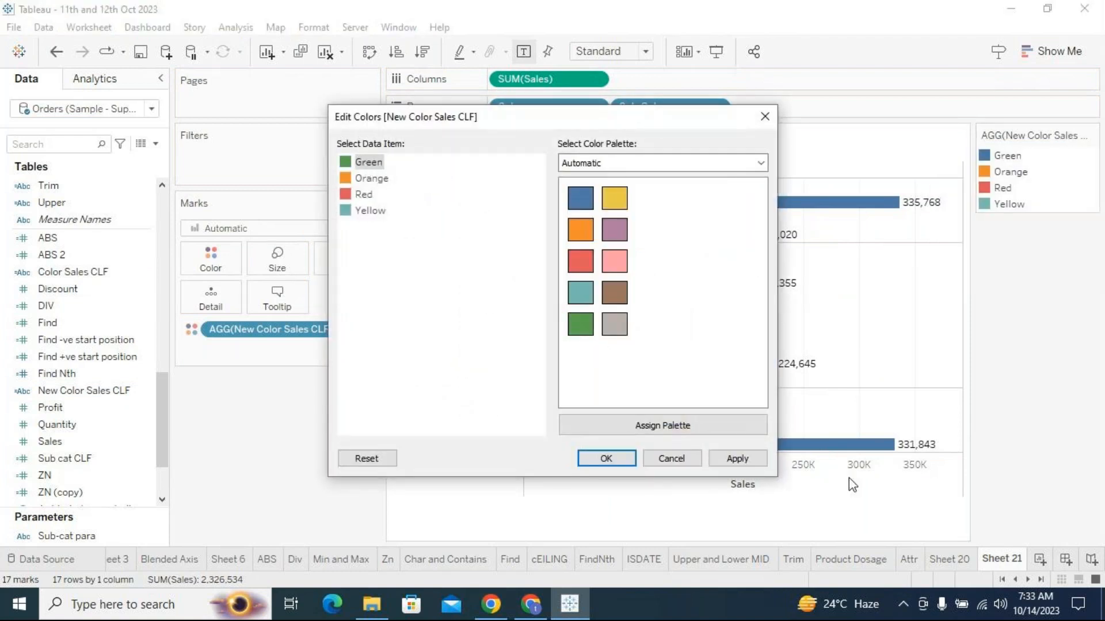
click(737, 458)
click(371, 179)
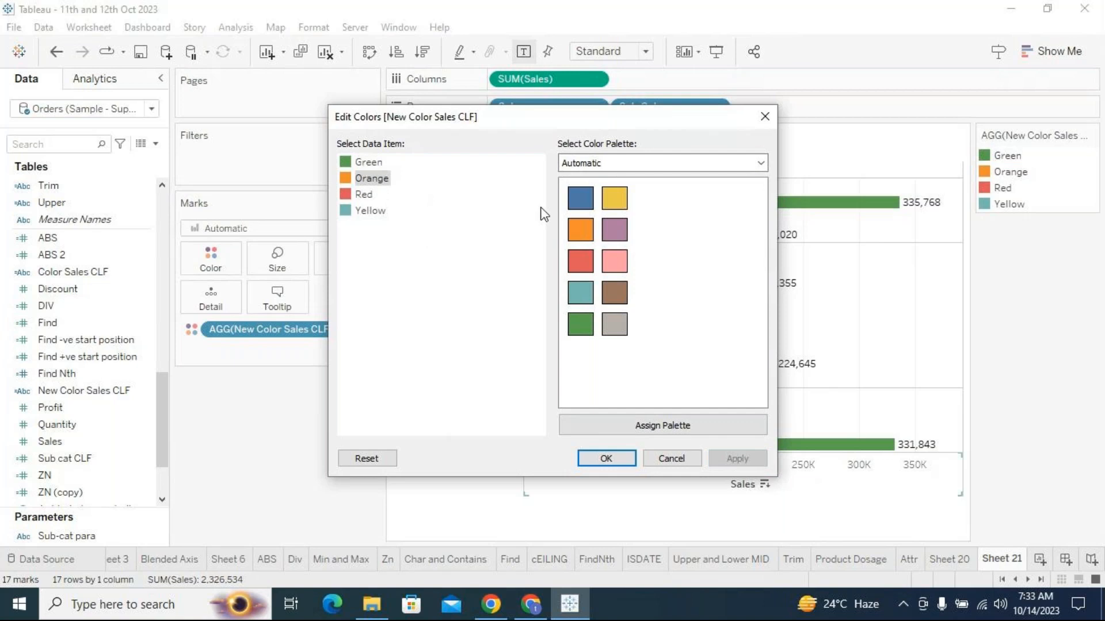
click(580, 230)
click(739, 459)
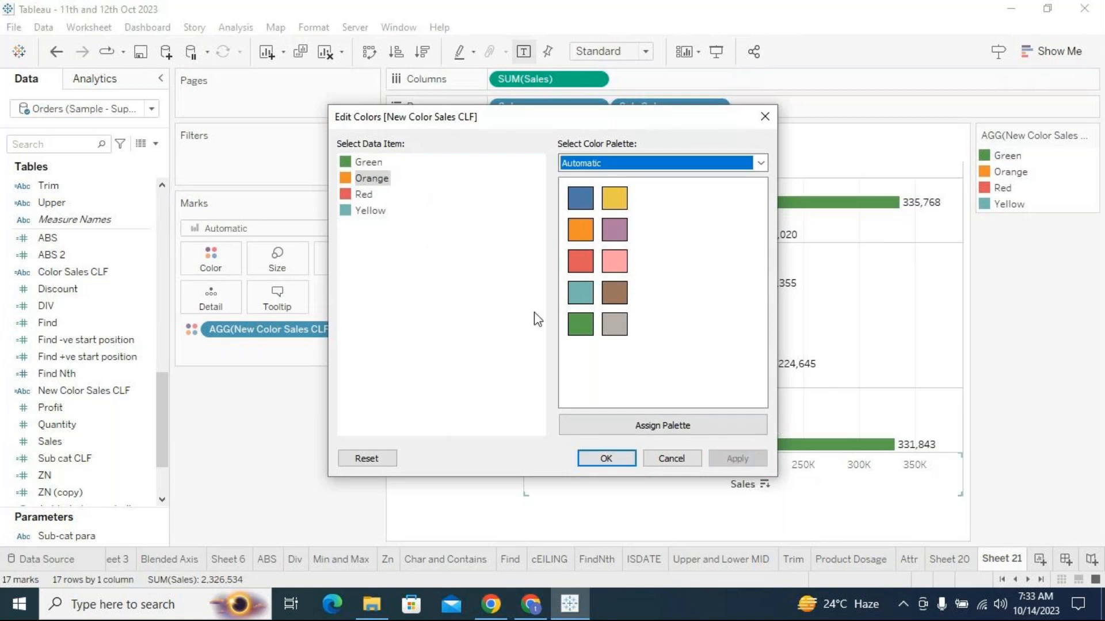
Assign red to the Red item and yellow to the Yellow item, and accept the edited colors.
click(363, 195)
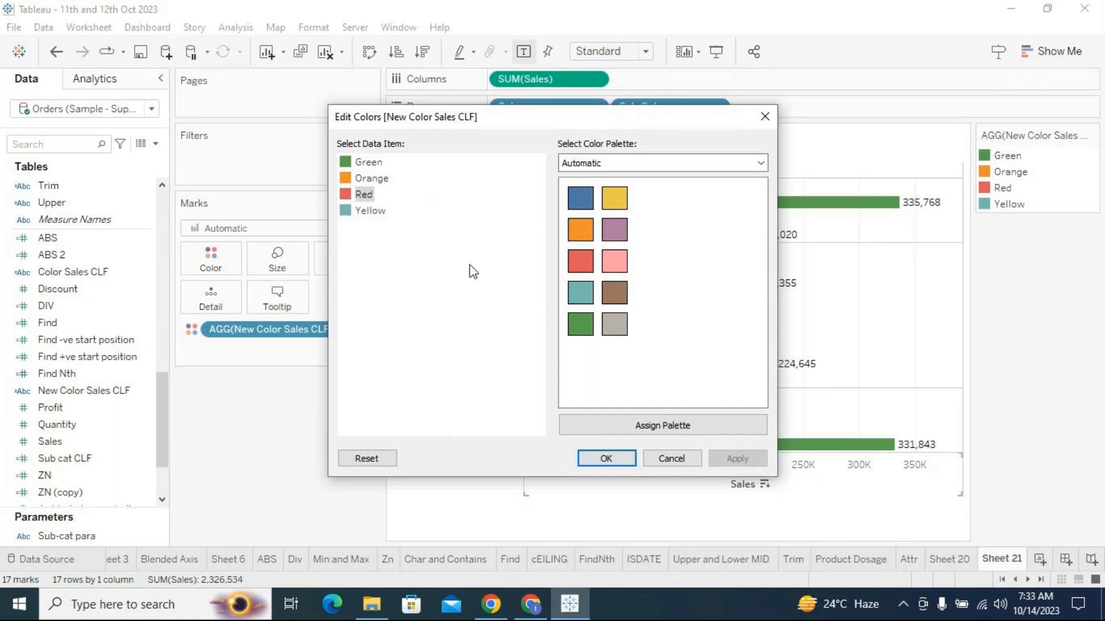
click(582, 266)
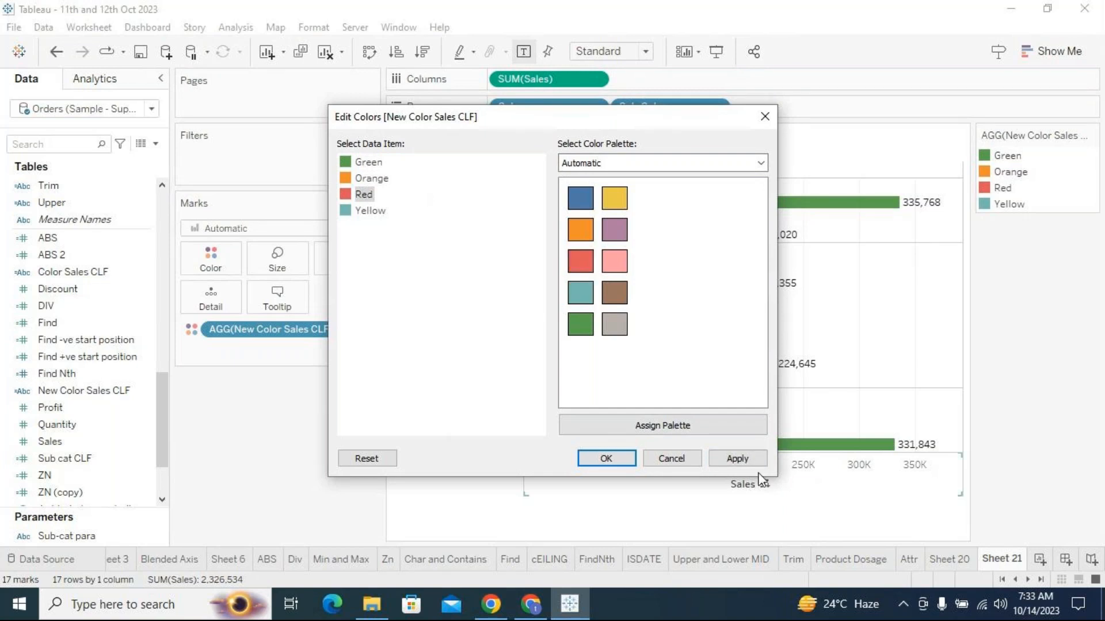
click(739, 459)
click(371, 210)
click(615, 198)
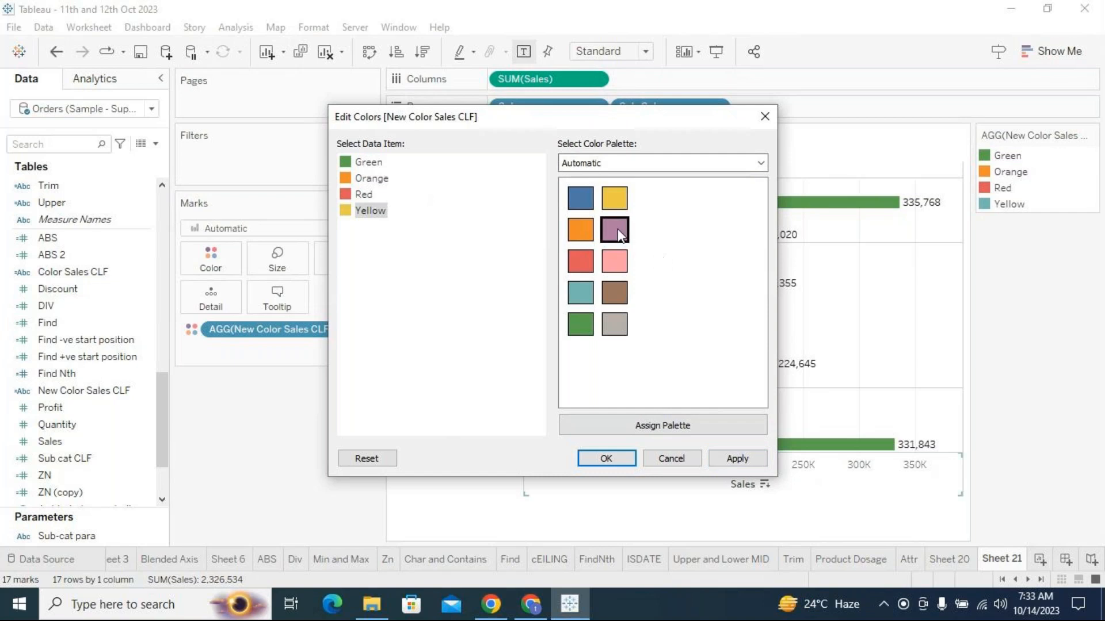
click(742, 459)
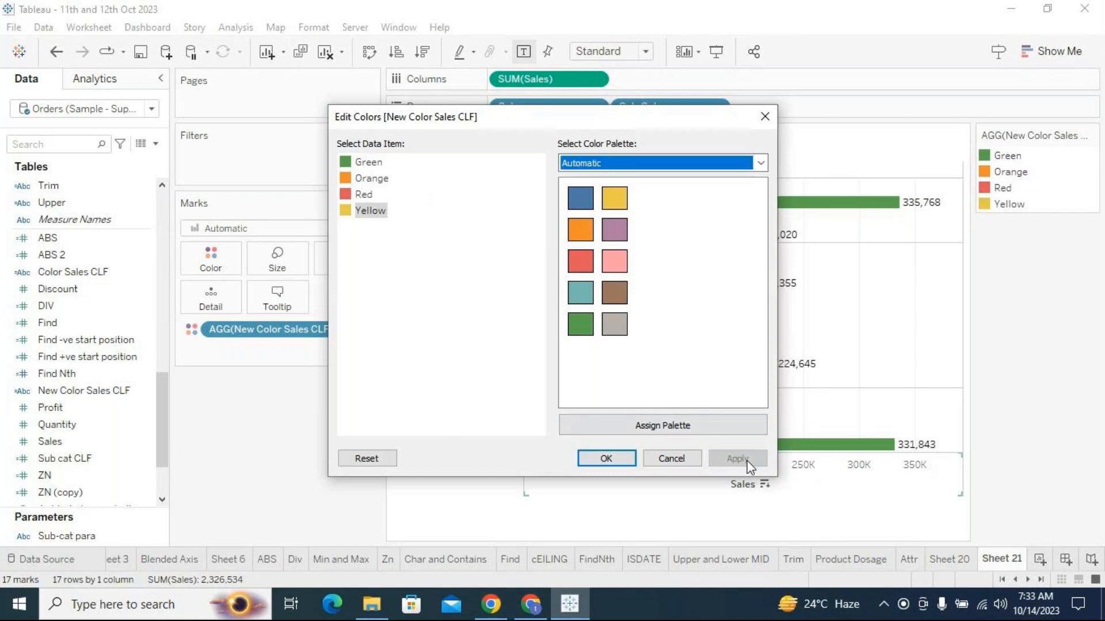
click(601, 467)
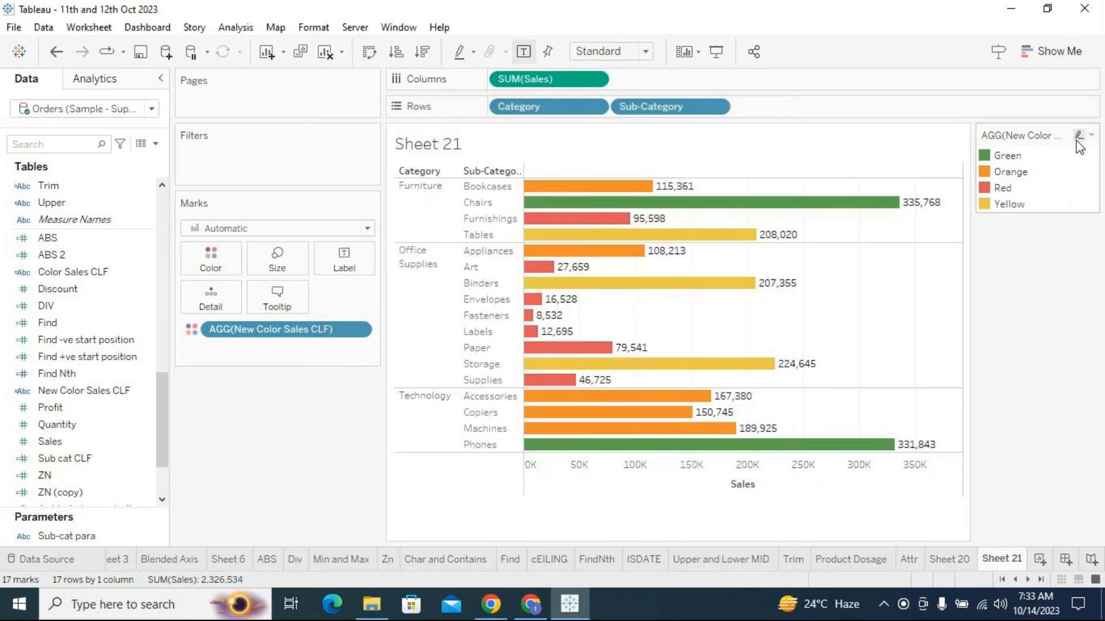
Sort the New Color Sales CLF legend manually as Green, Yellow, Orange, Red, and widen the Sub-Category column of the Sheet 21 chart.
click(1091, 137)
click(1000, 246)
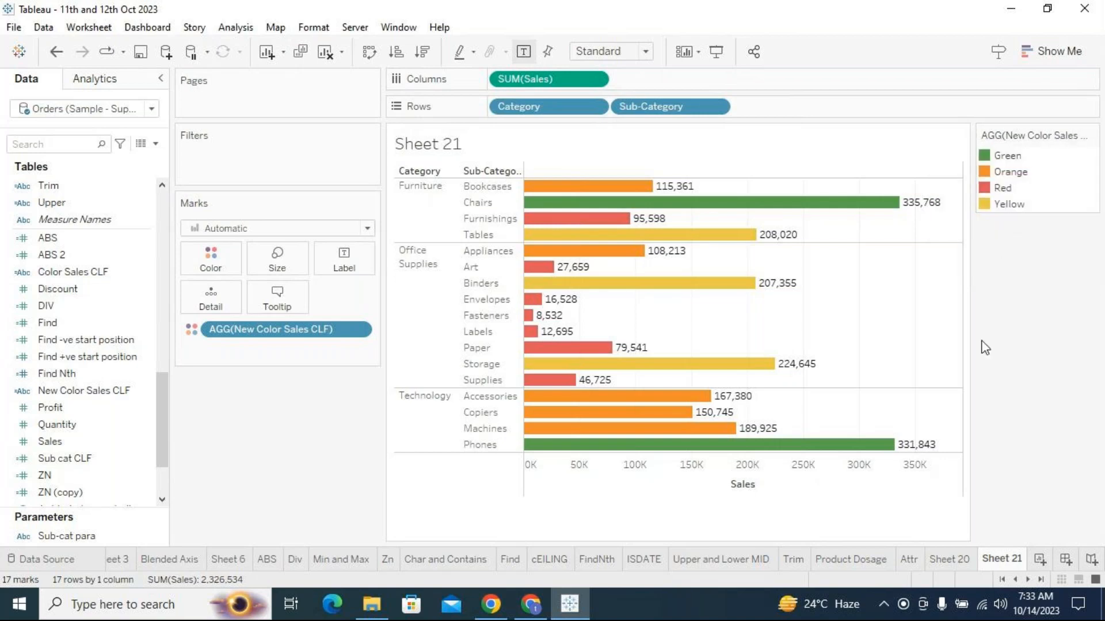
click(599, 281)
click(469, 314)
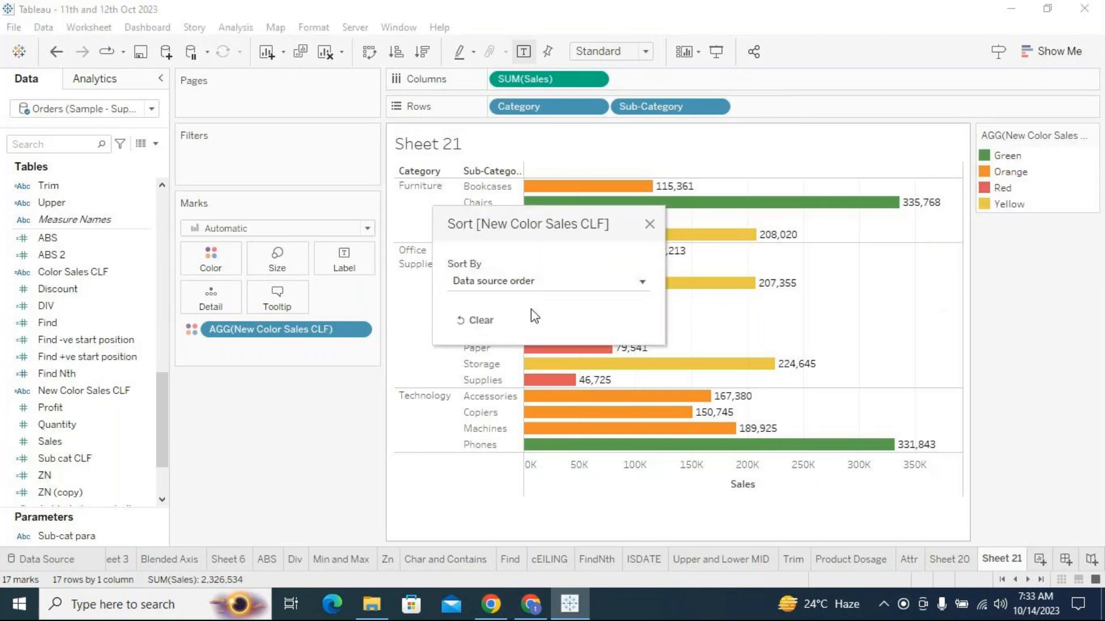
click(489, 365)
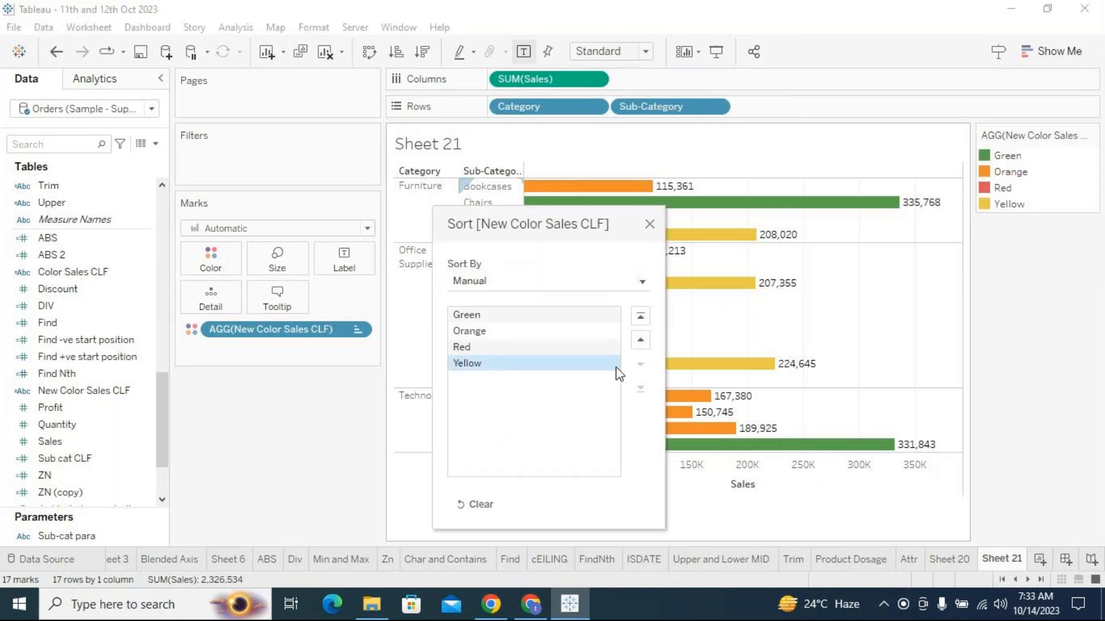
click(639, 343)
click(640, 342)
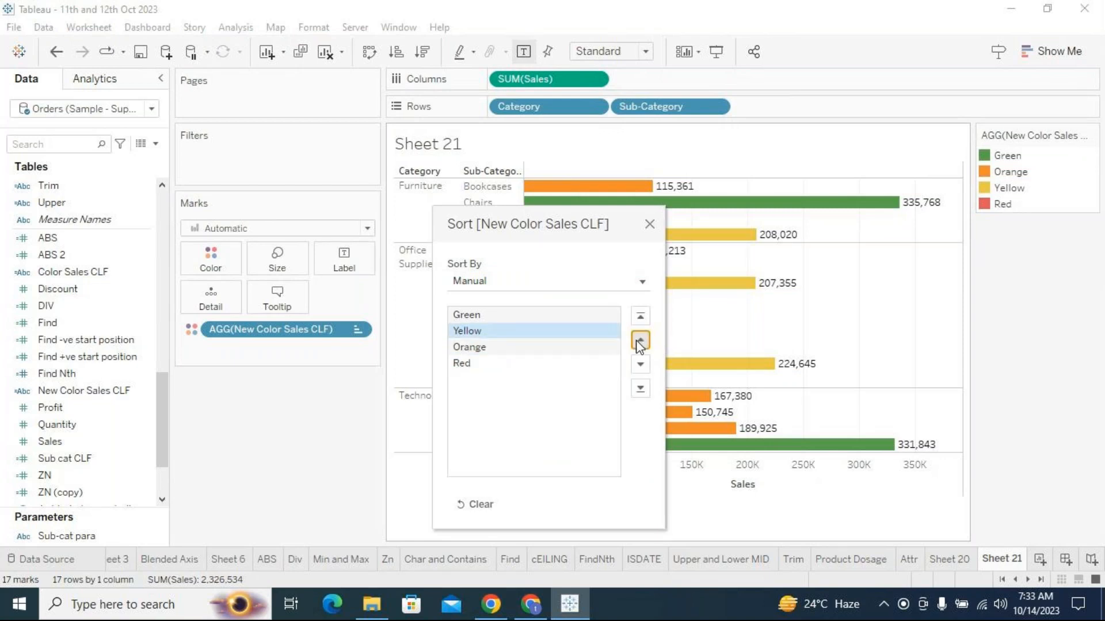
click(650, 225)
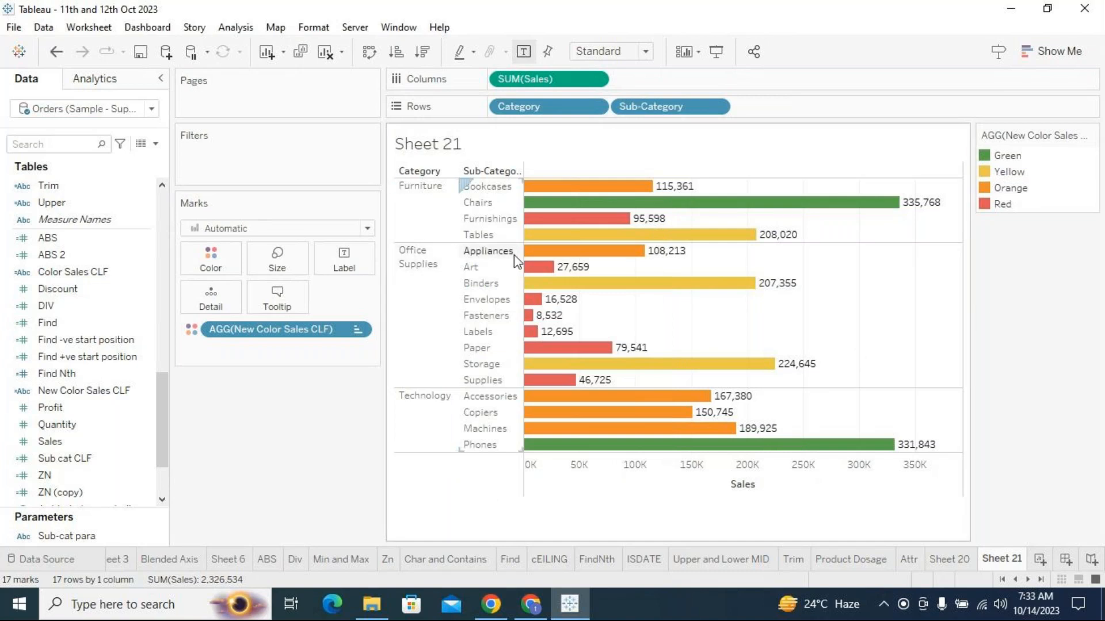
drag(522, 259, 548, 266)
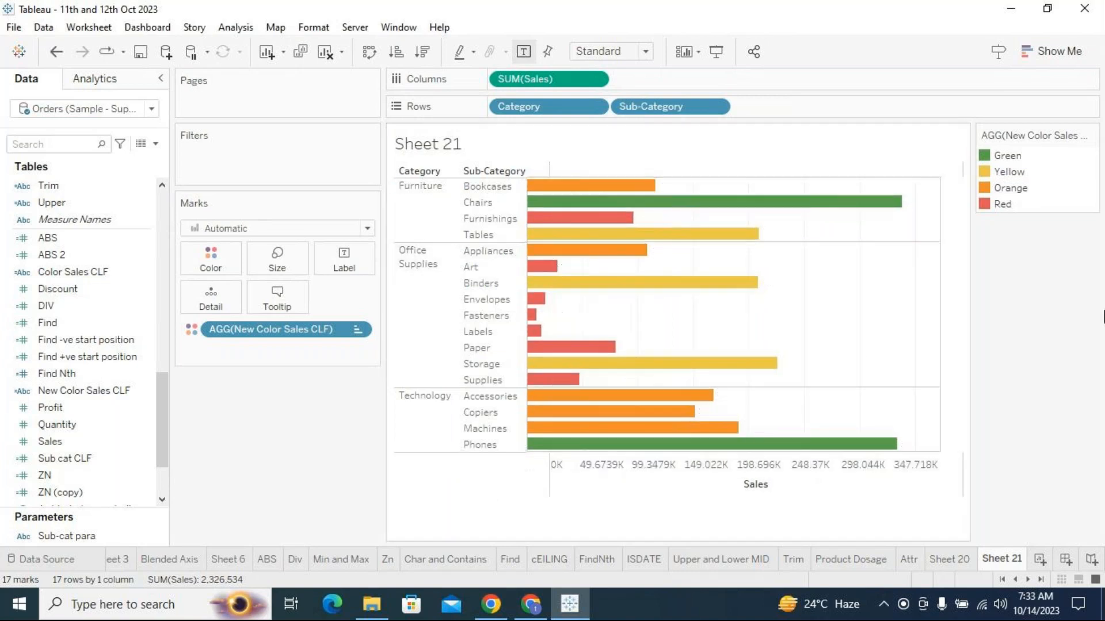
Compare the Green and Yellow bars on Sheet 21 and Sheet 20 by highlighting them through each color legend.
click(1010, 155)
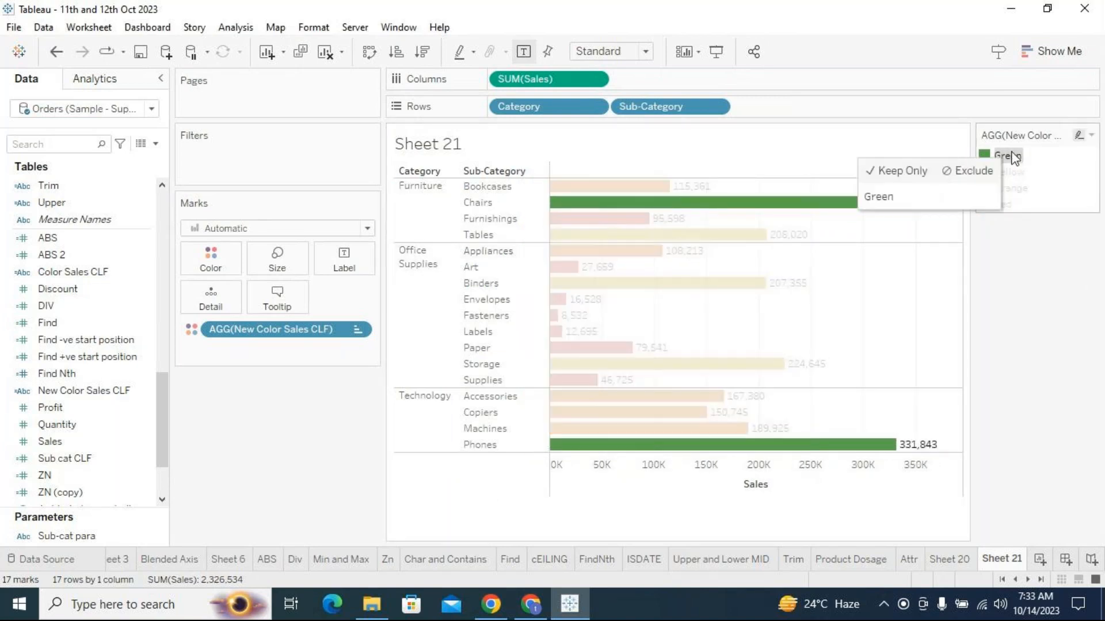
click(949, 559)
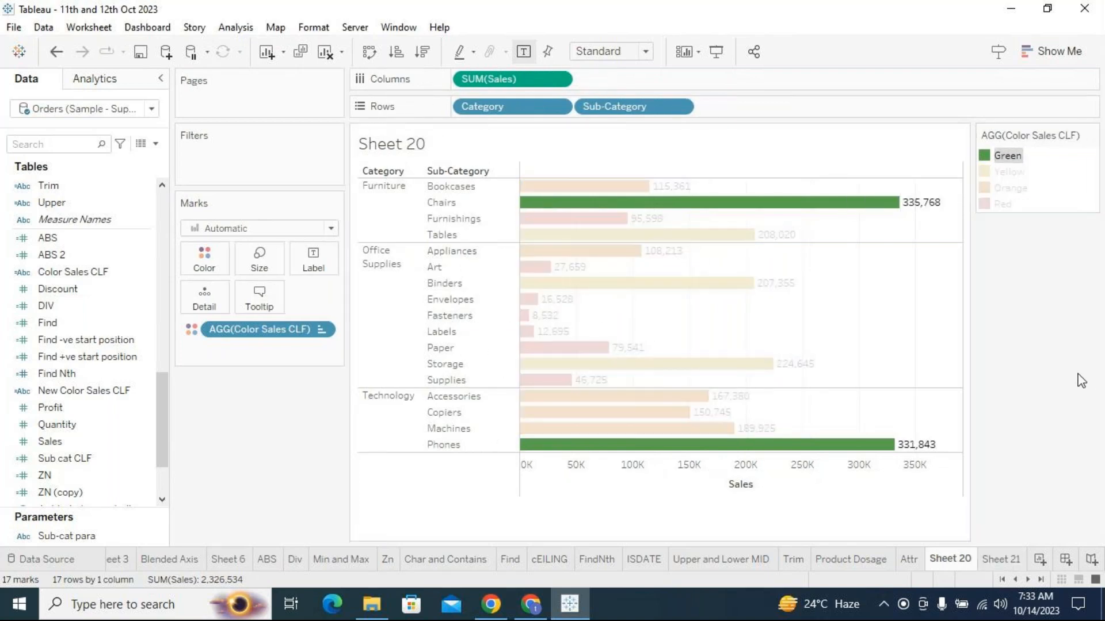
click(1009, 172)
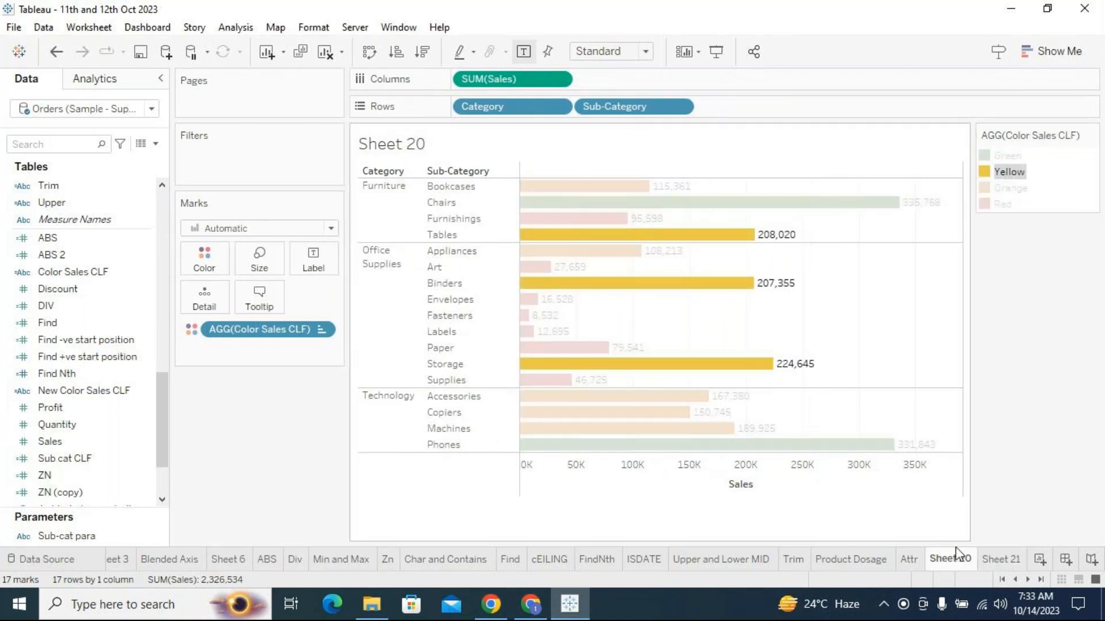
click(1014, 561)
click(1007, 172)
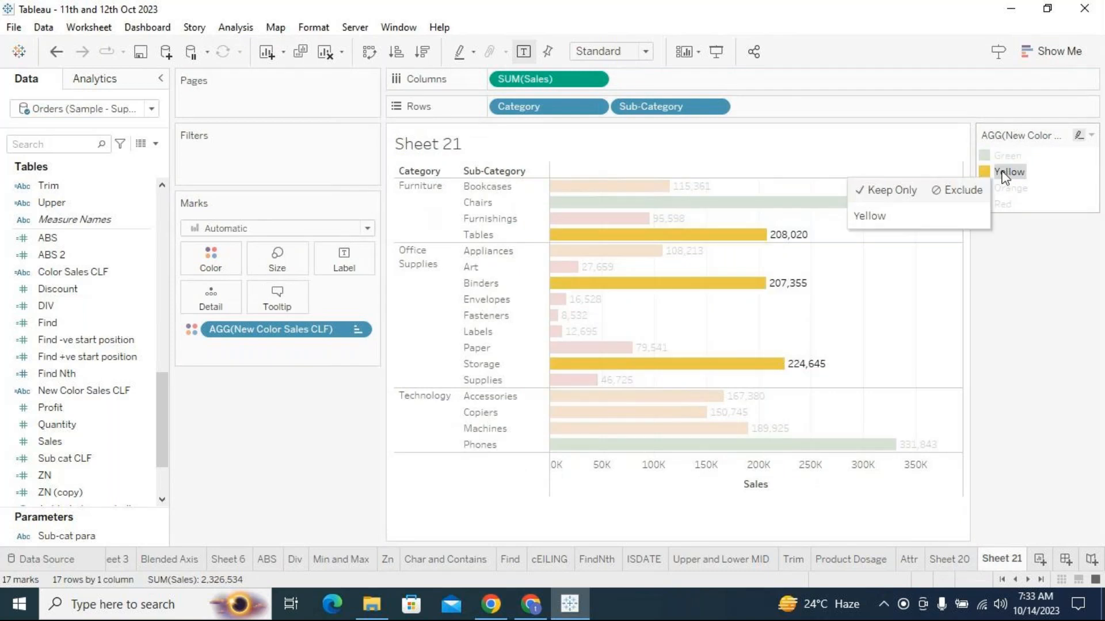
Compare the Orange bars on Sheet 20 and Sheet 21 by highlighting them through each color legend.
click(973, 557)
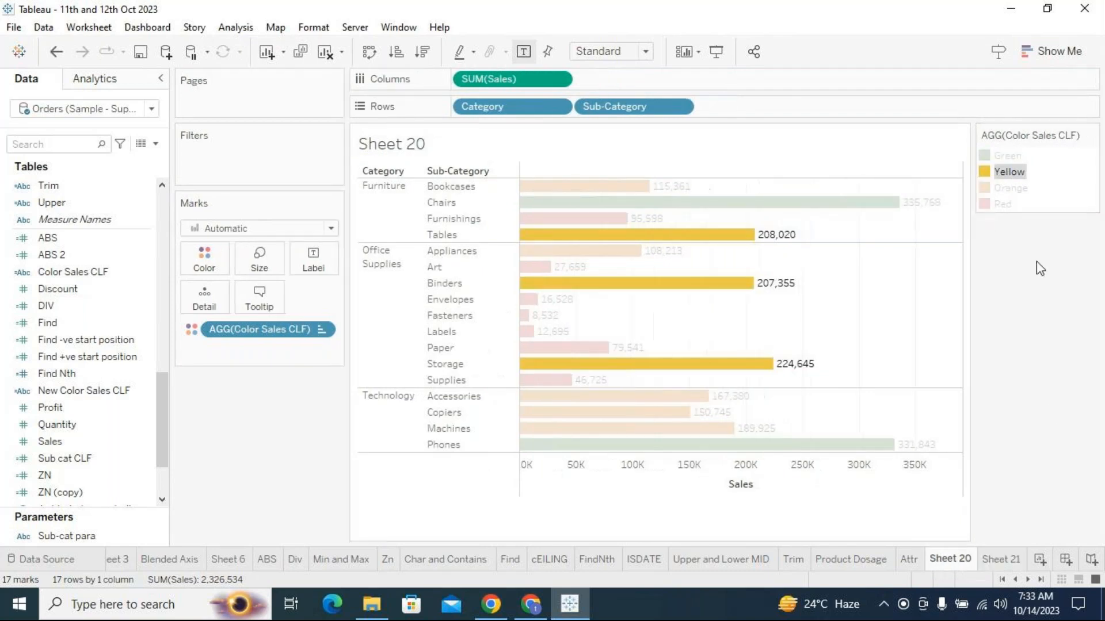
click(1018, 189)
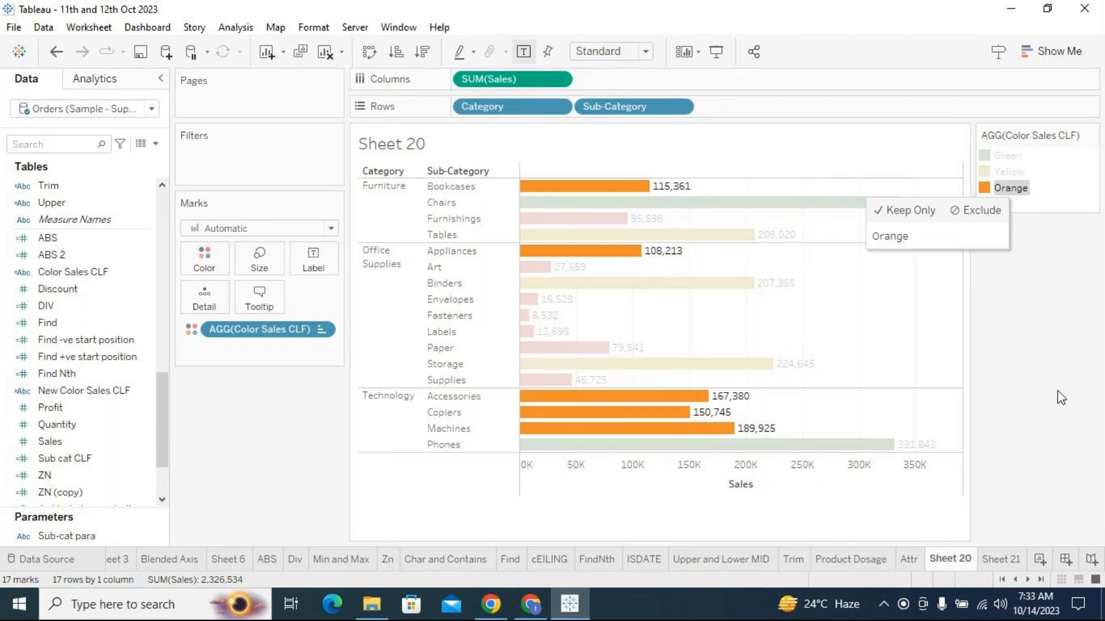
click(1001, 561)
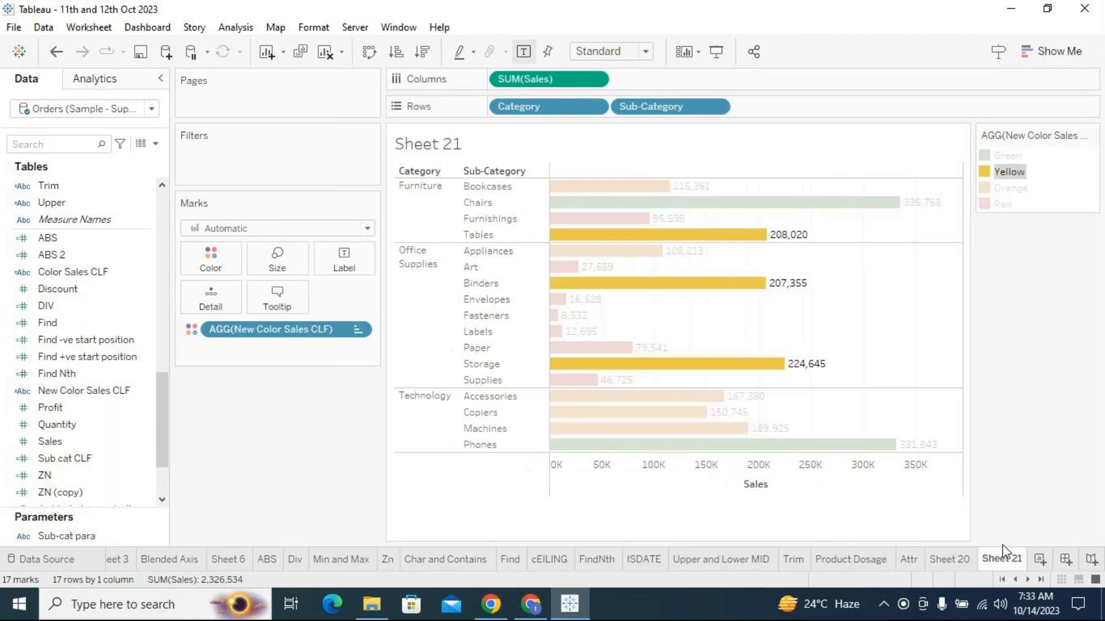
click(1030, 189)
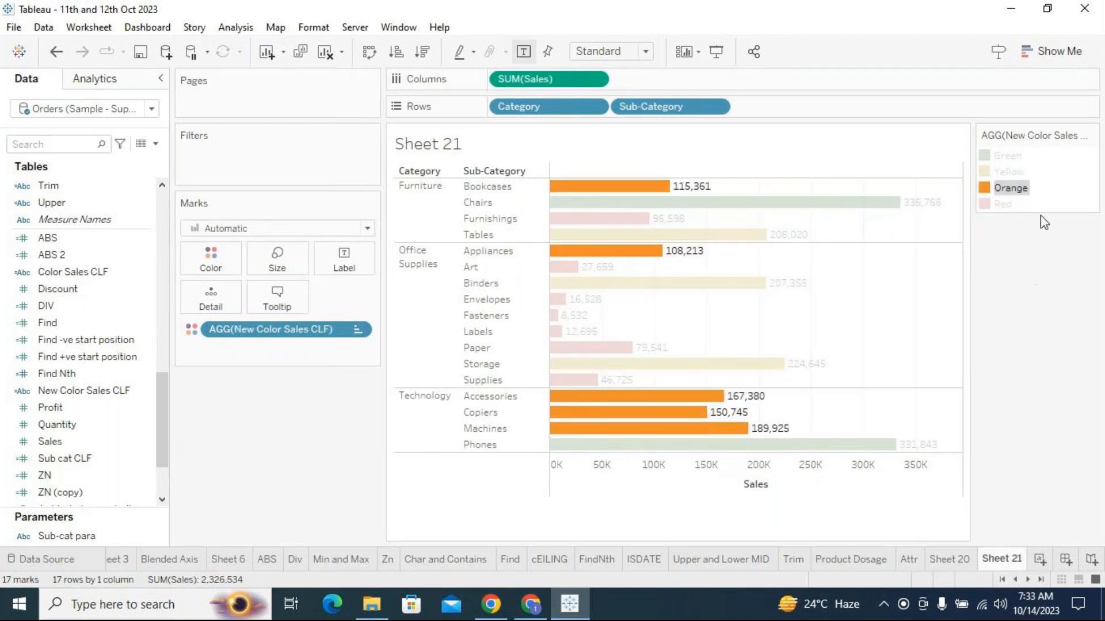
Highlight the Red bars on Sheet 21 and Sheet 20 for comparison, and clear the highlighting on Sheet 21.
click(1002, 204)
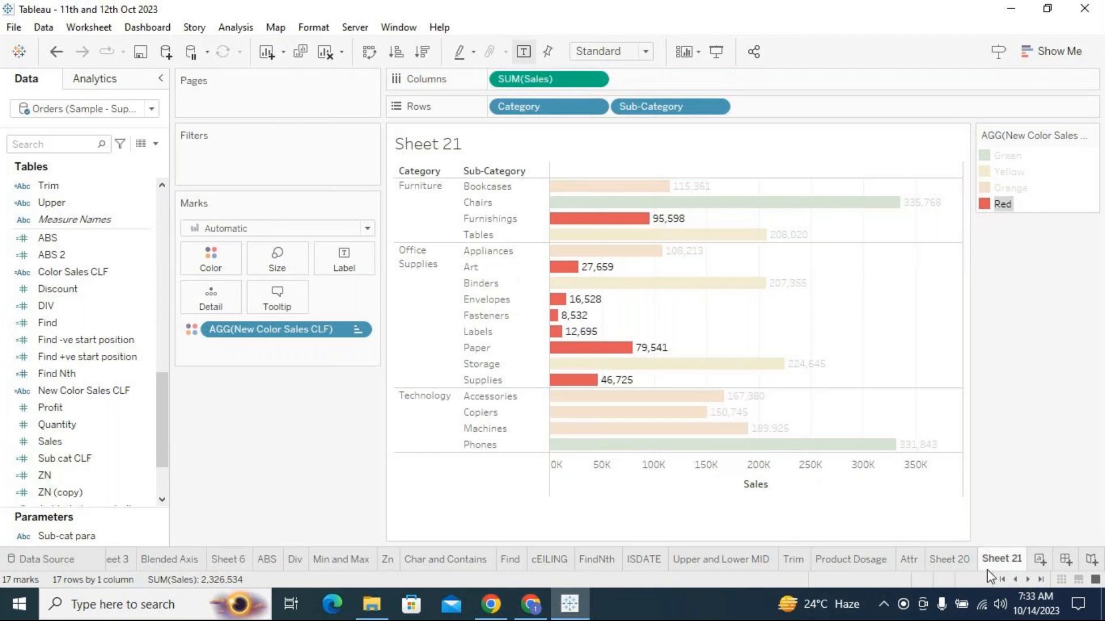
click(968, 567)
click(1003, 206)
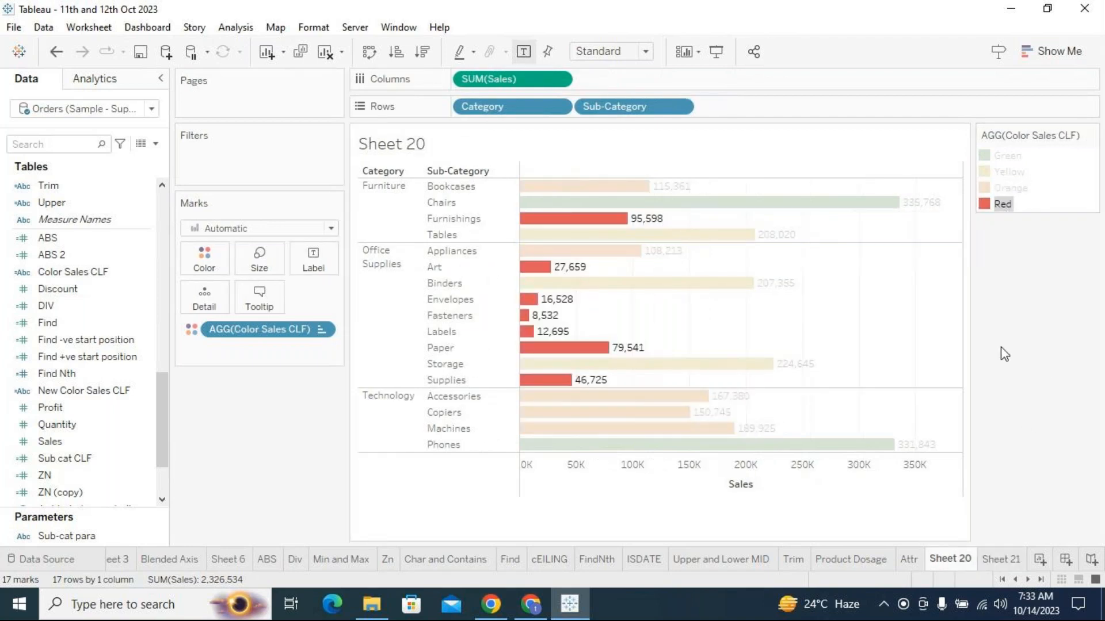
click(995, 559)
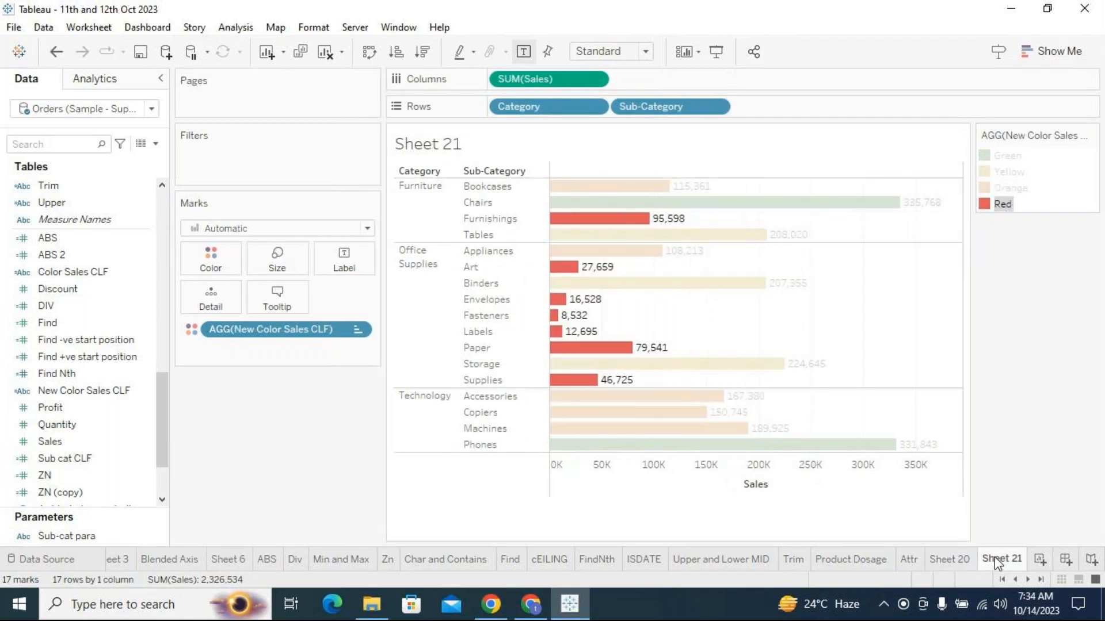
click(1045, 441)
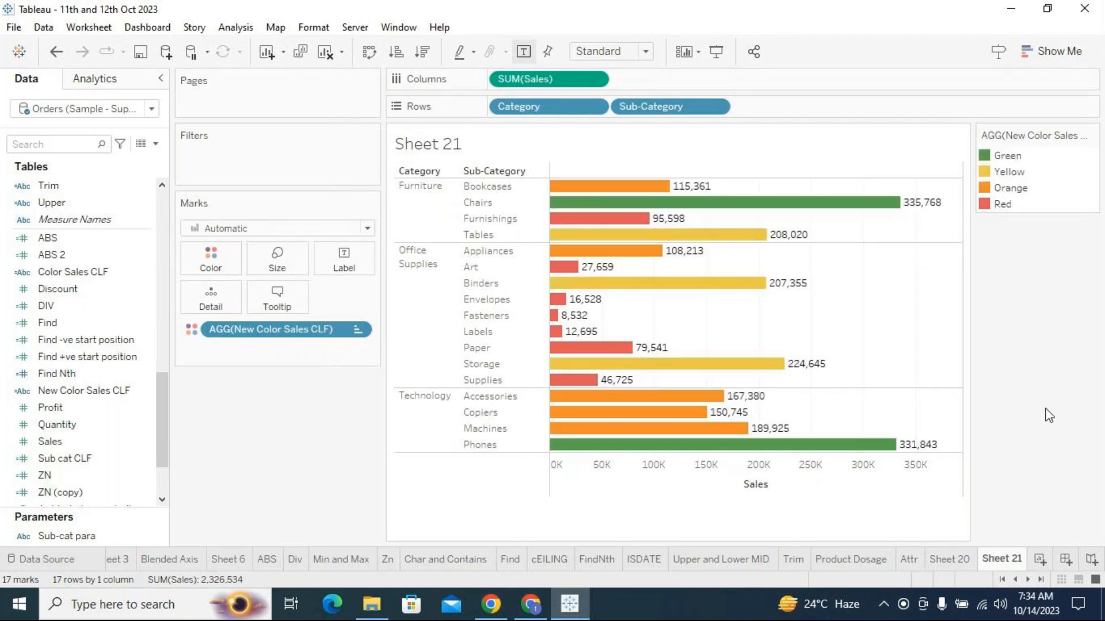
Switch back and forth between Sheet 20 and Sheet 21 to compare the bar colors of both charts.
click(950, 561)
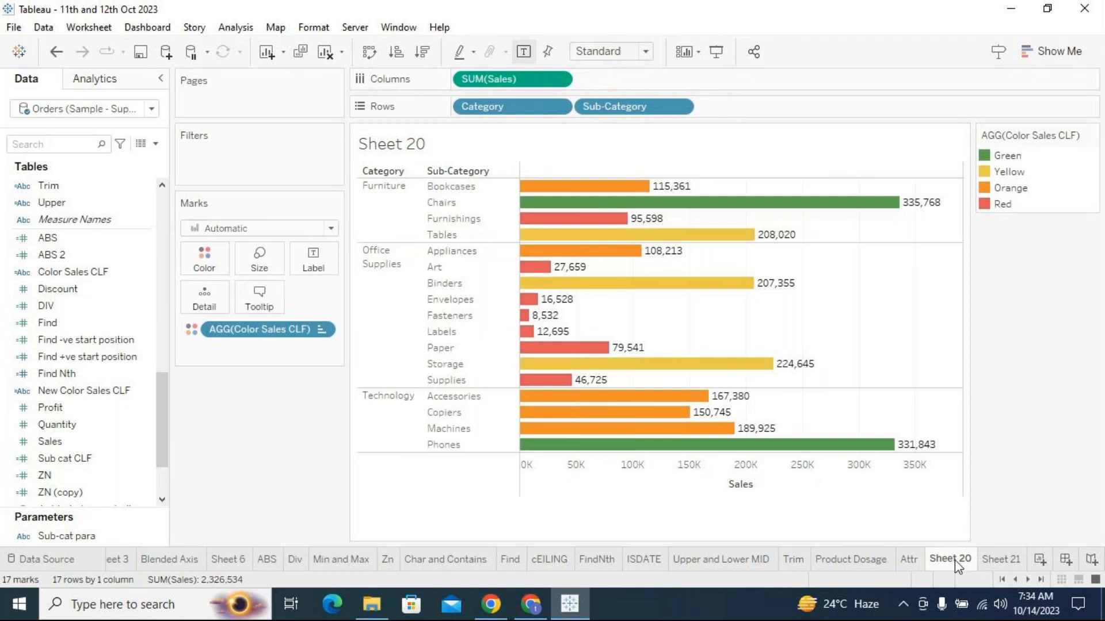
click(1001, 560)
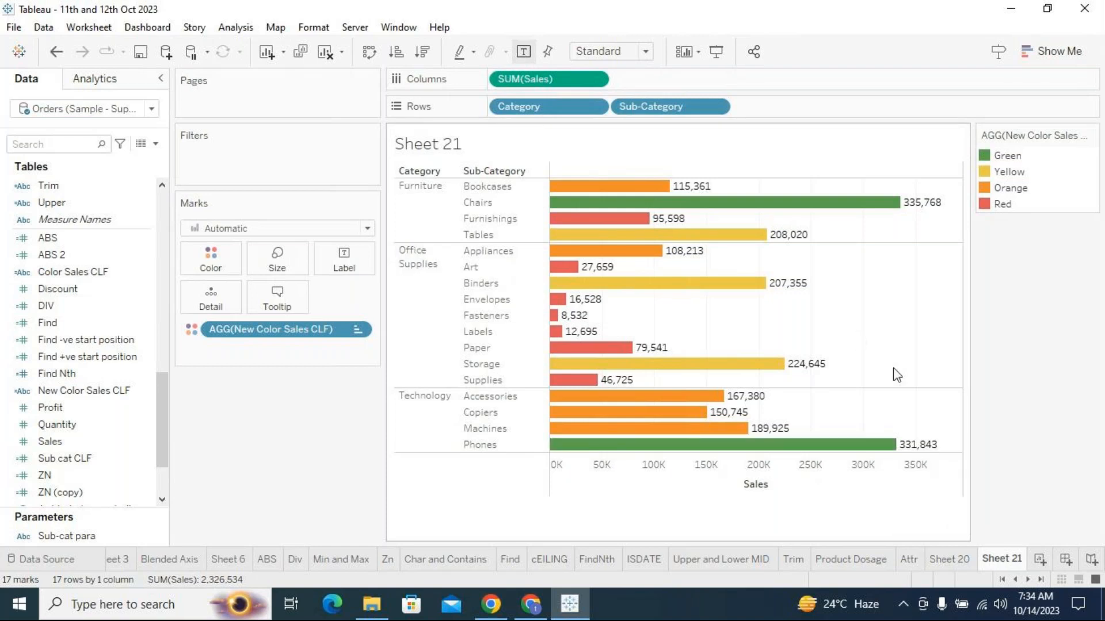
click(955, 561)
click(985, 559)
click(969, 562)
click(986, 566)
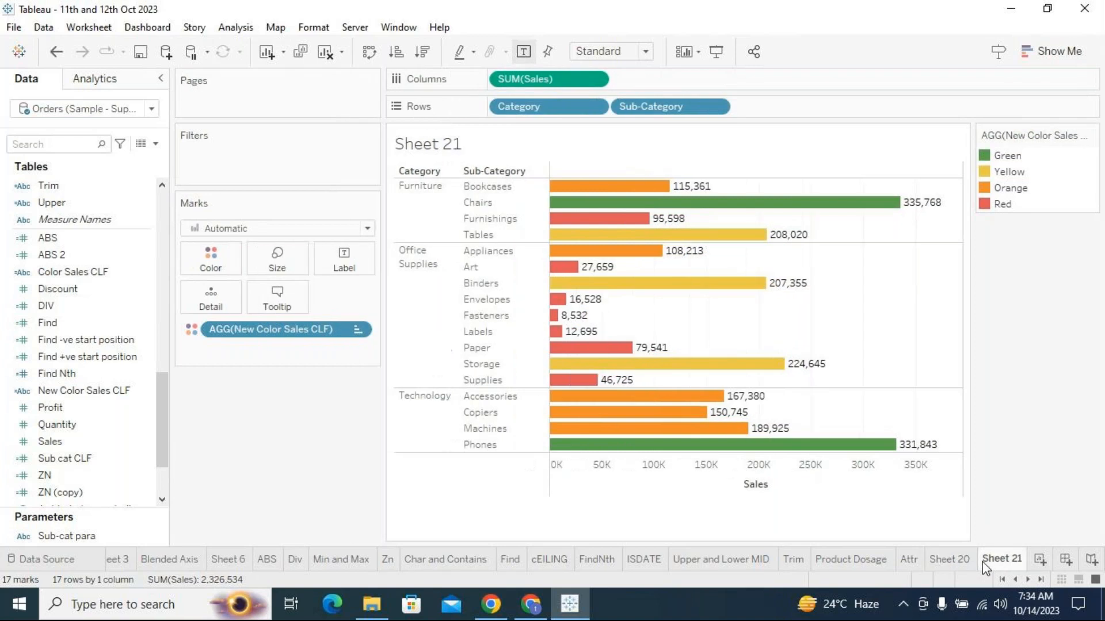
click(970, 567)
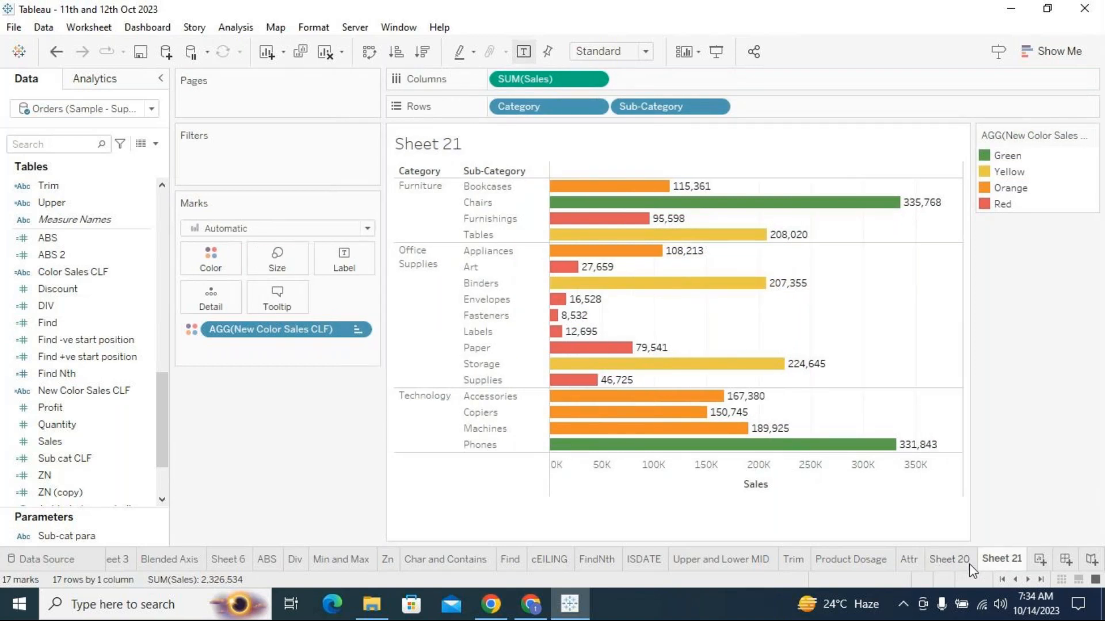
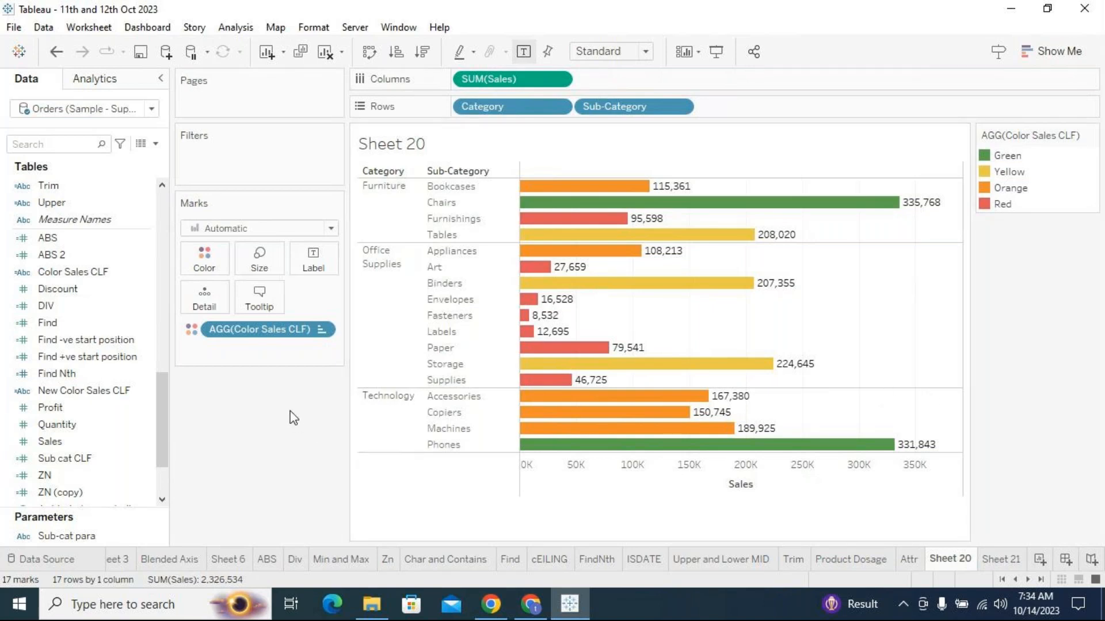
Open the New Color Sales CLF calculation, review its IF and ELSEIF sales conditions, and close it without changes.
right_click(147, 390)
click(207, 114)
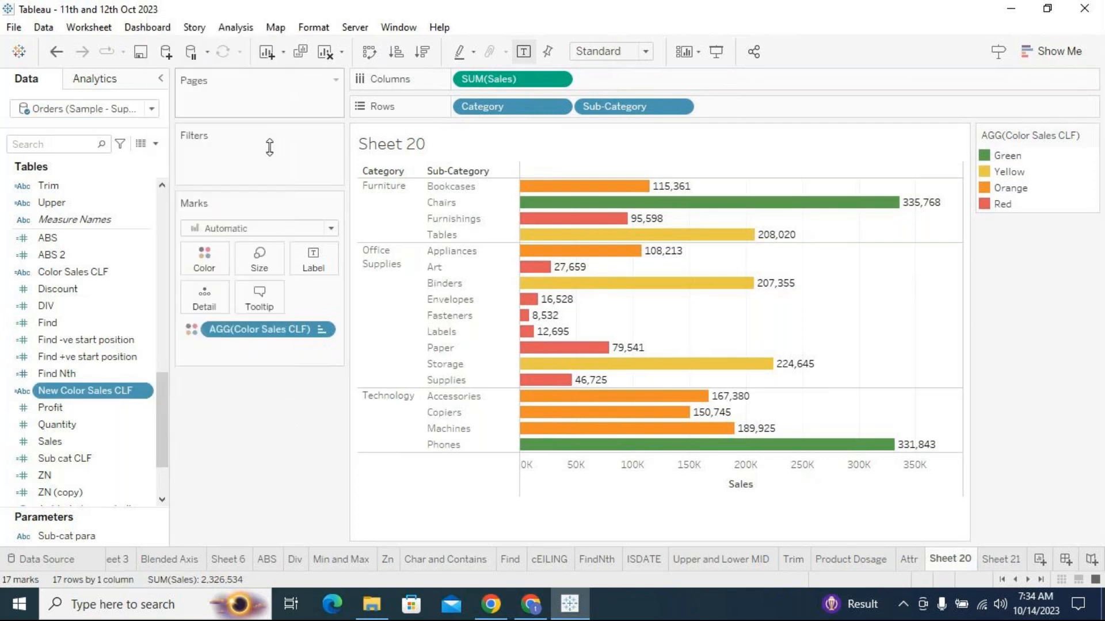
drag(451, 283, 684, 274)
drag(559, 333, 387, 306)
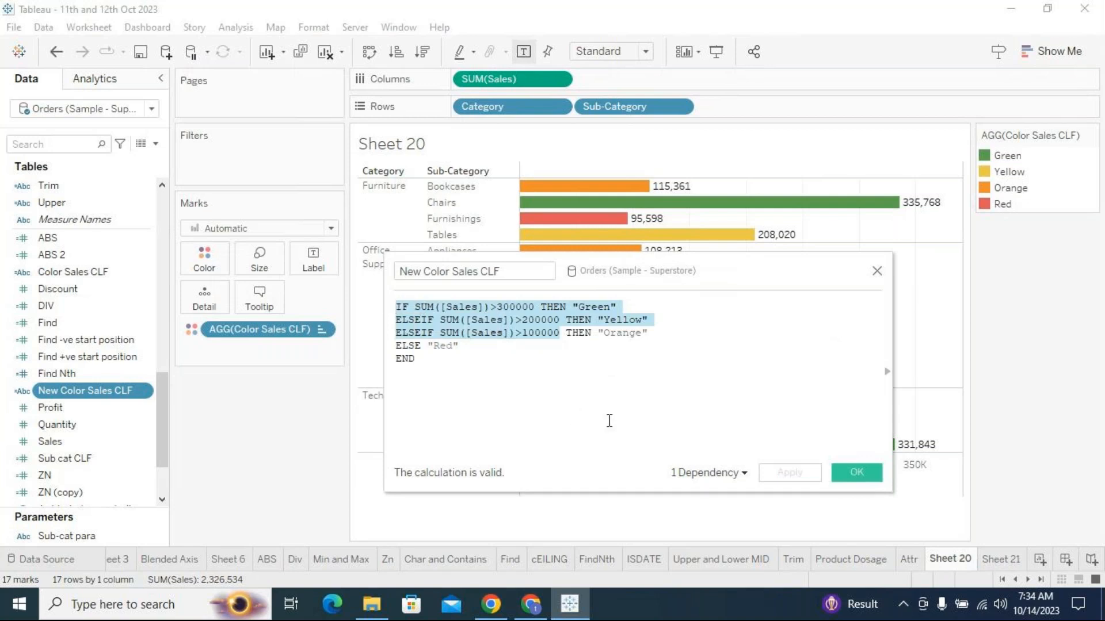
click(876, 272)
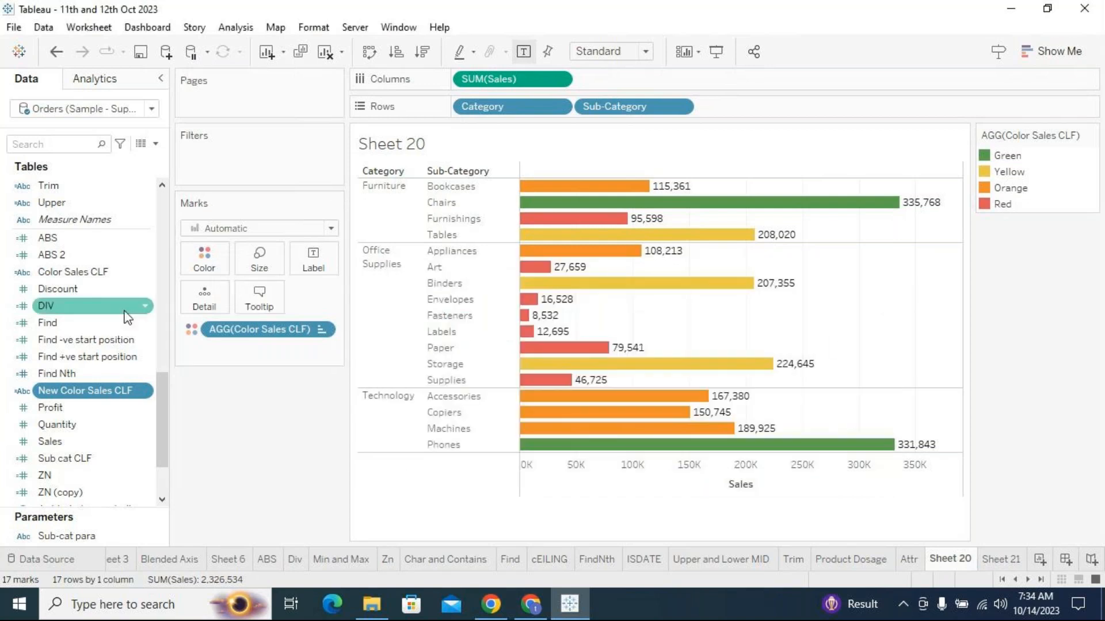
Open the Color Sales CLF calculation, and resize and reposition its editor so the whole formula is readable beside the chart.
right_click(142, 273)
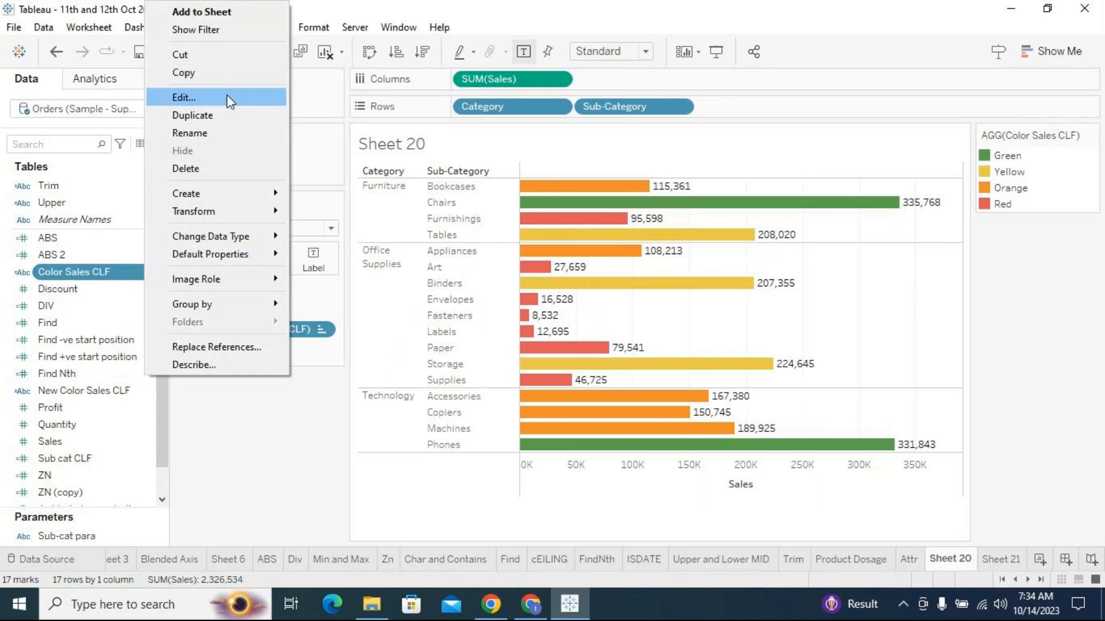
click(225, 96)
drag(656, 278, 512, 288)
drag(746, 340, 851, 345)
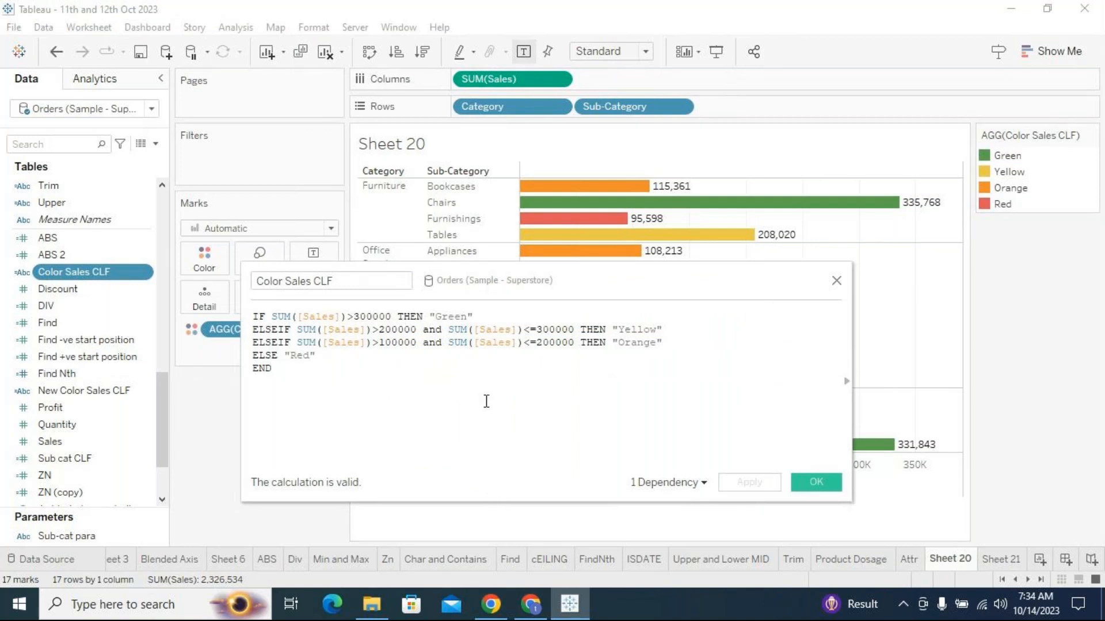
drag(571, 289, 596, 366)
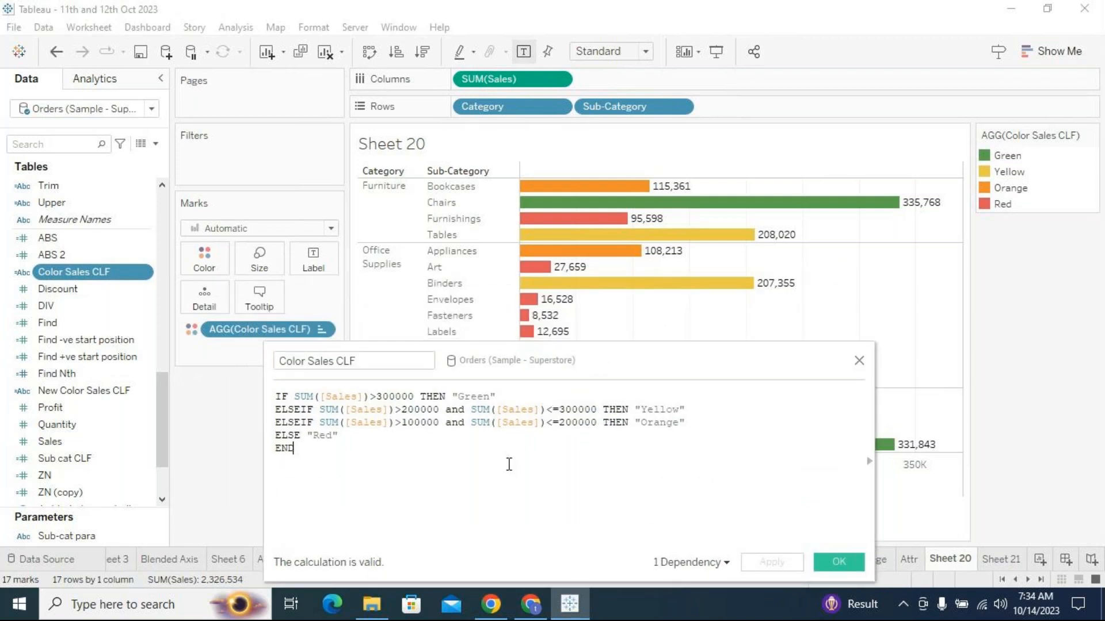
Examine the Yellow condition in Color Sales CLF by highlighting its SUM([Sales])<=300000 and SUM([Sales])>200000 parts.
drag(597, 409, 471, 409)
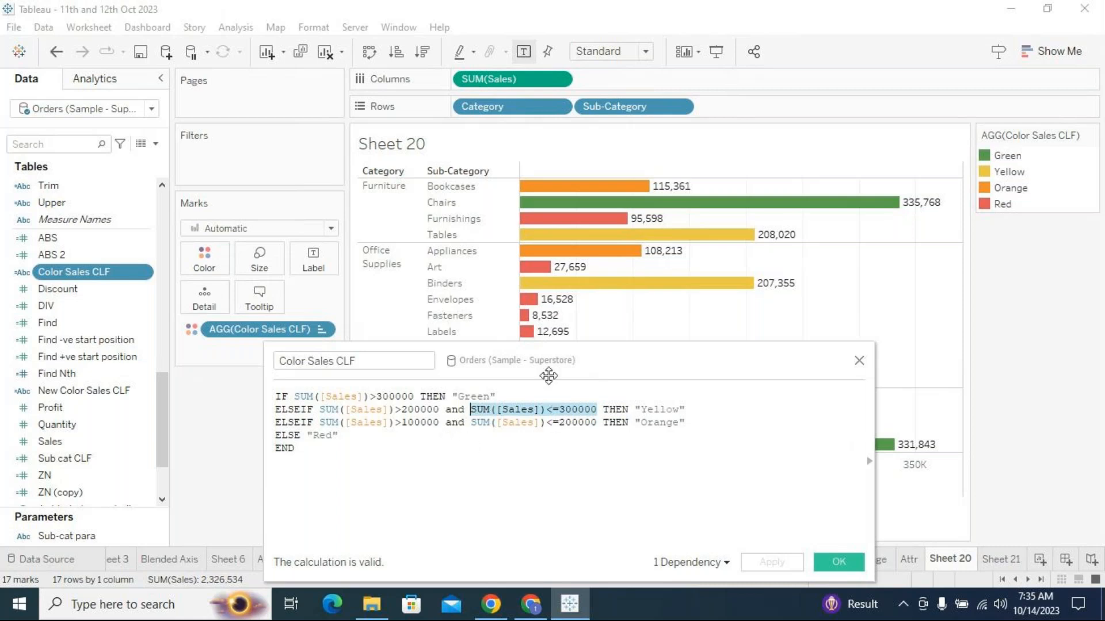
drag(548, 376, 646, 276)
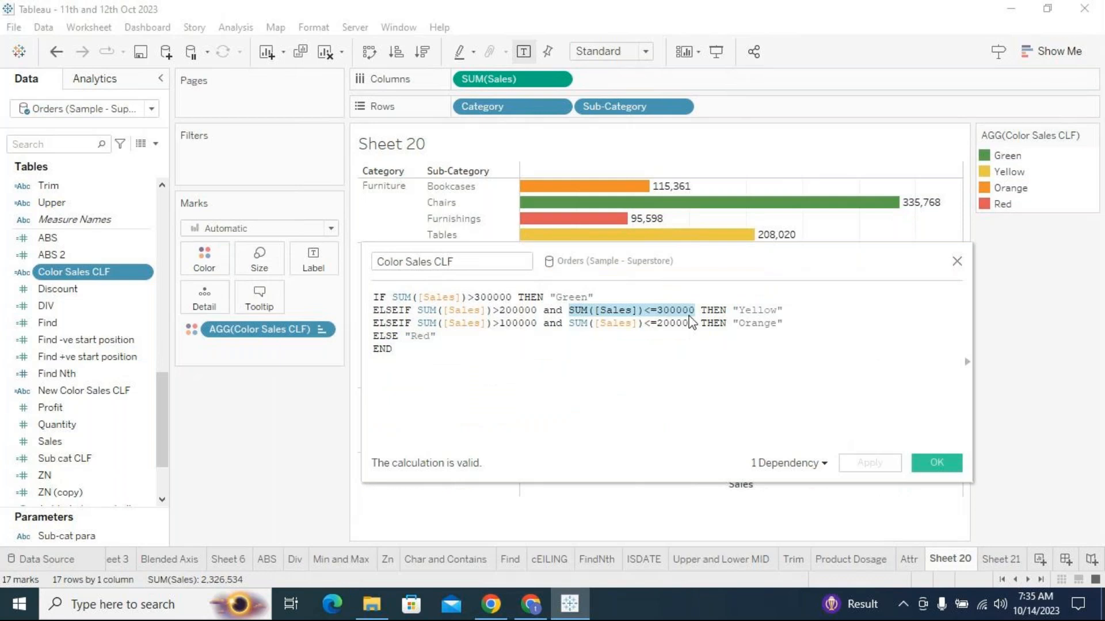
drag(697, 308, 647, 310)
drag(537, 309, 438, 315)
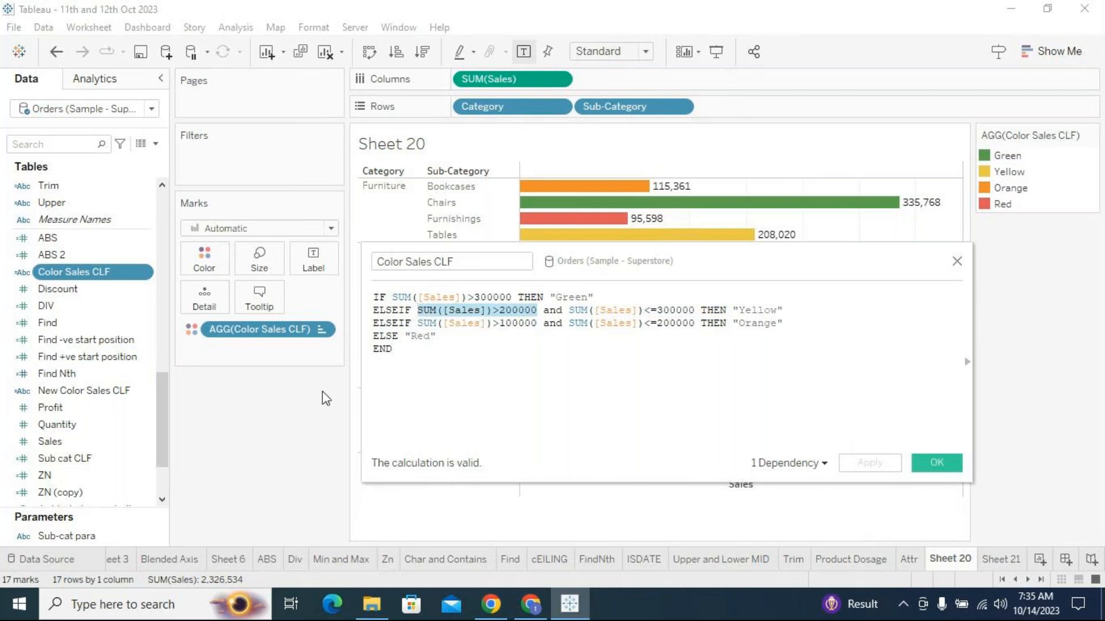
Open the New Color Sales CLF calculation alongside the Color Sales CLF formula for comparison.
right_click(115, 391)
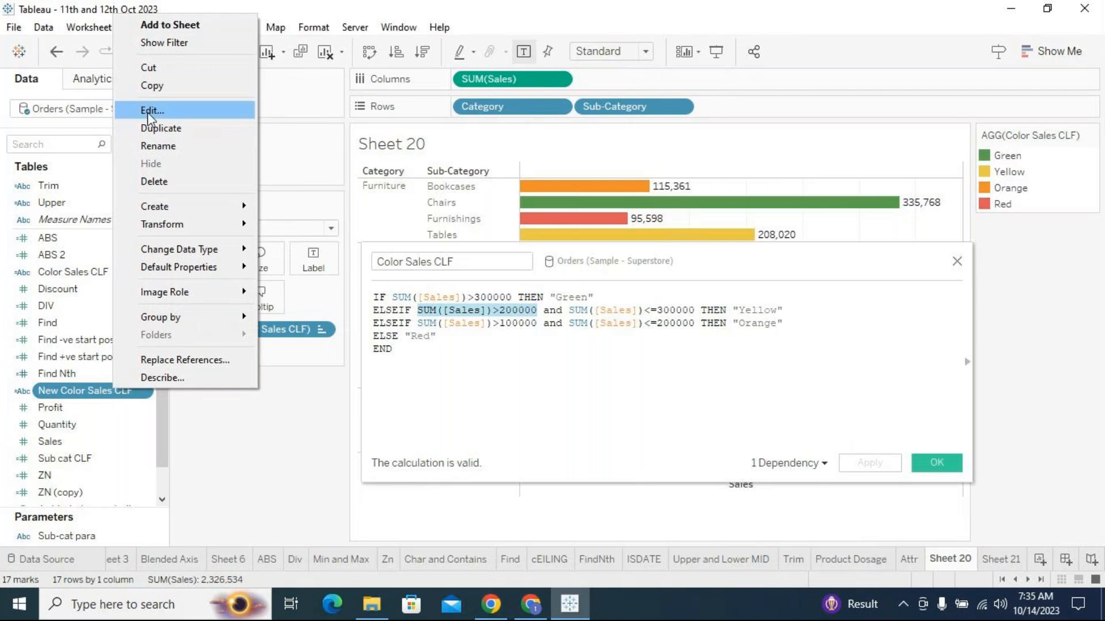
Open the New Color Sales CLF calculation for editing and examine the sales thresholds in its IF and ELSEIF conditions.
click(147, 110)
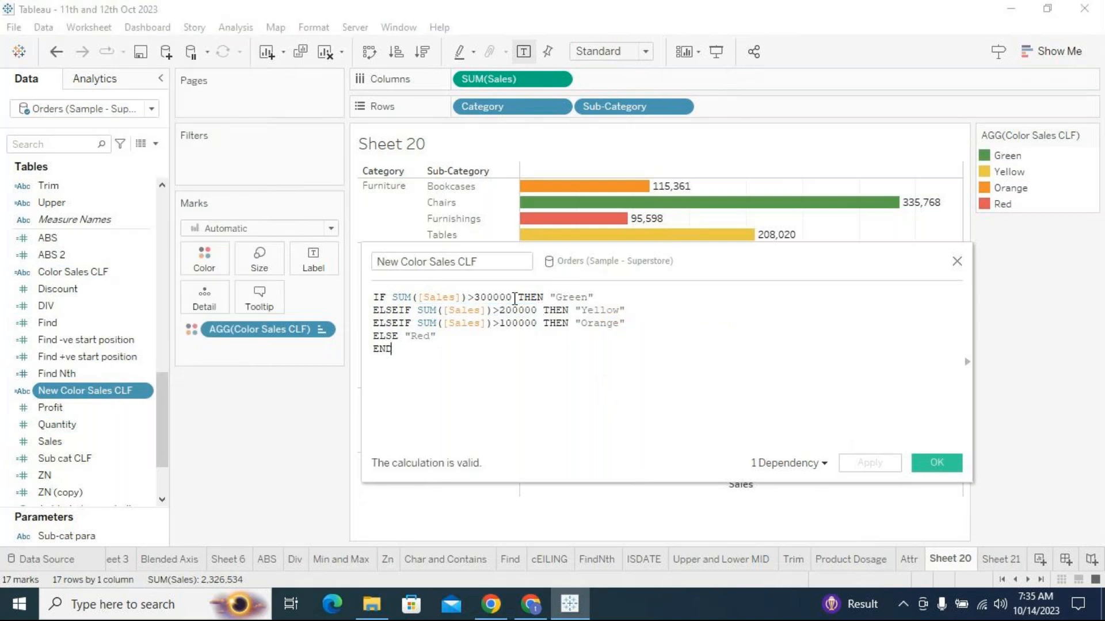
drag(512, 296, 537, 312)
click(542, 313)
drag(535, 311, 419, 310)
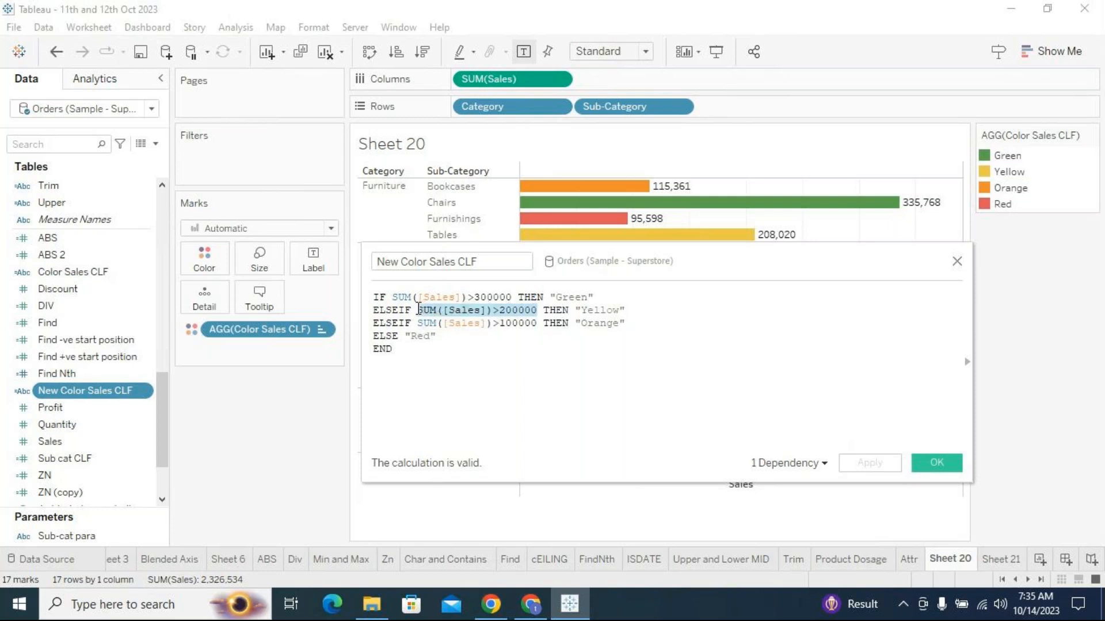
click(537, 313)
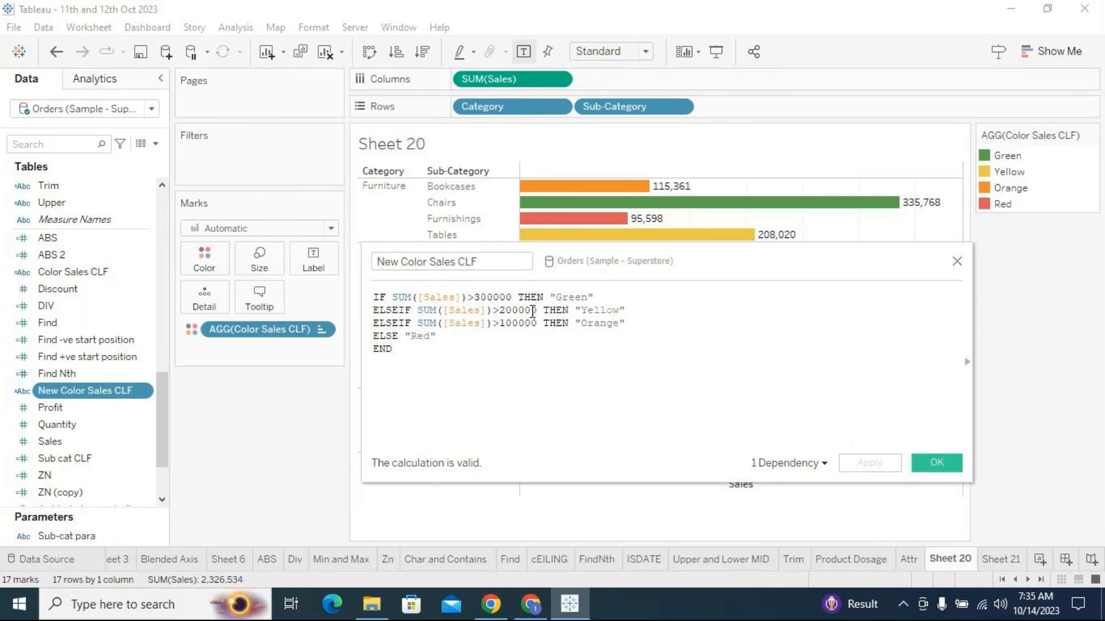
drag(566, 271, 570, 261)
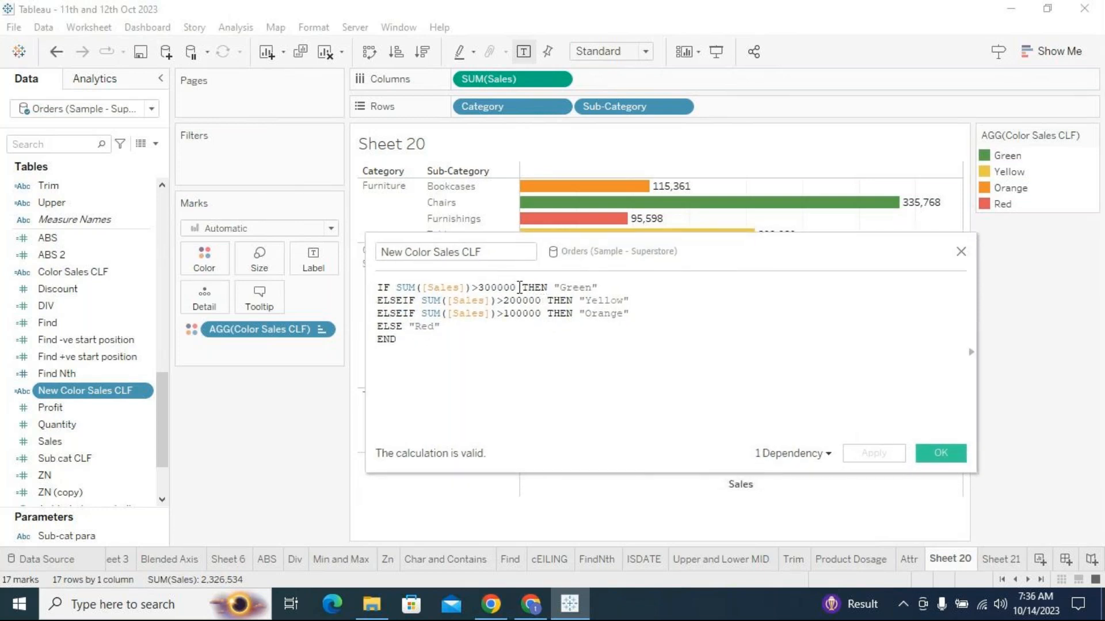
drag(602, 254, 601, 218)
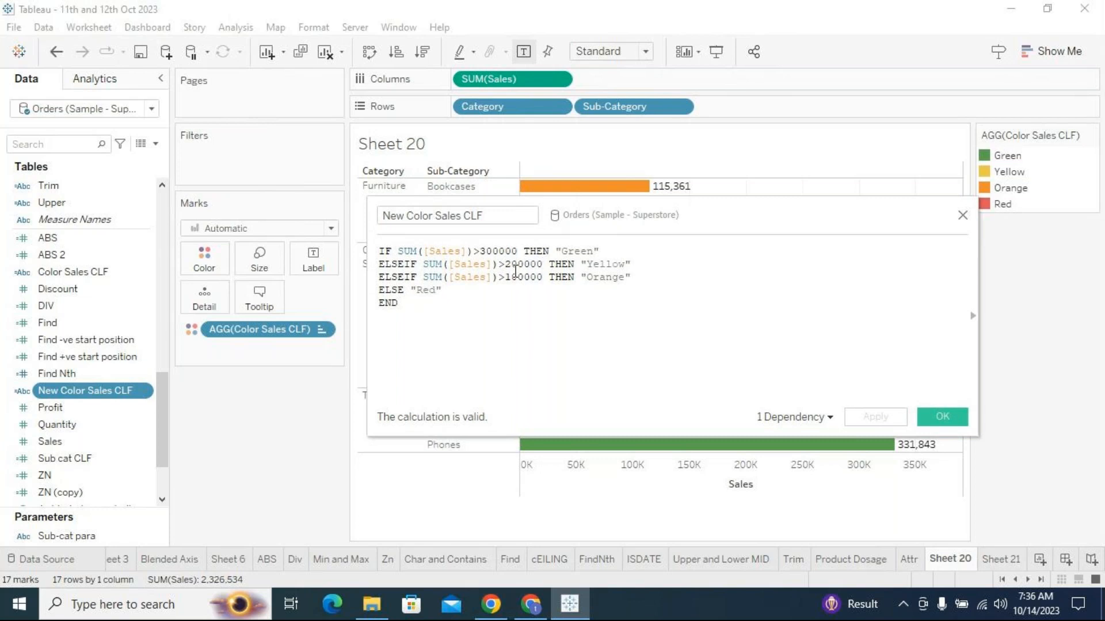
drag(397, 303, 376, 257)
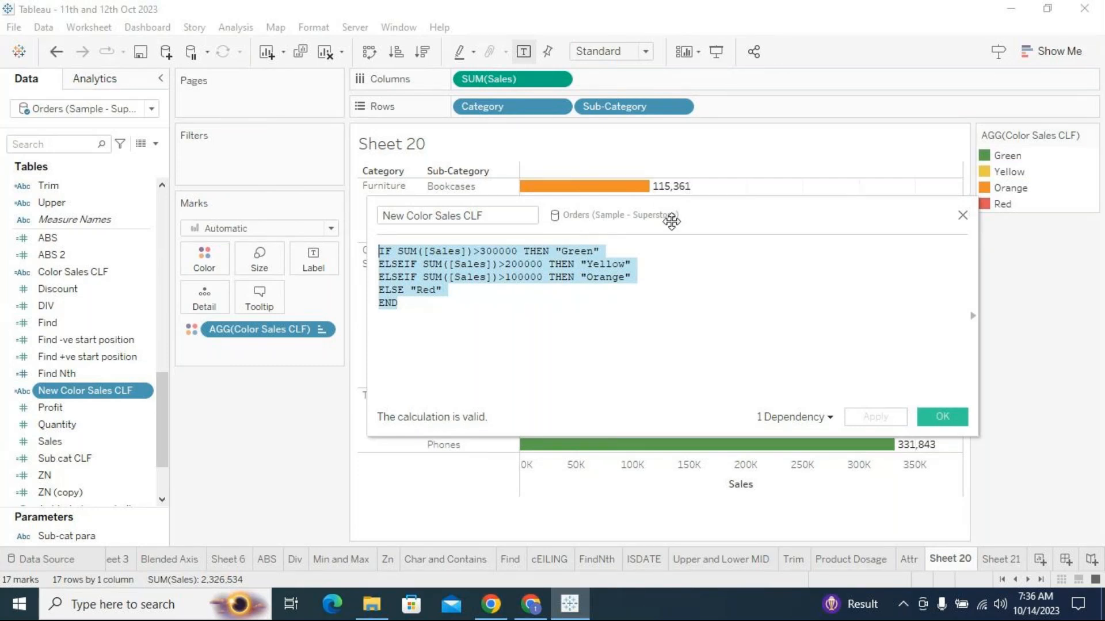
drag(671, 221, 672, 221)
click(511, 305)
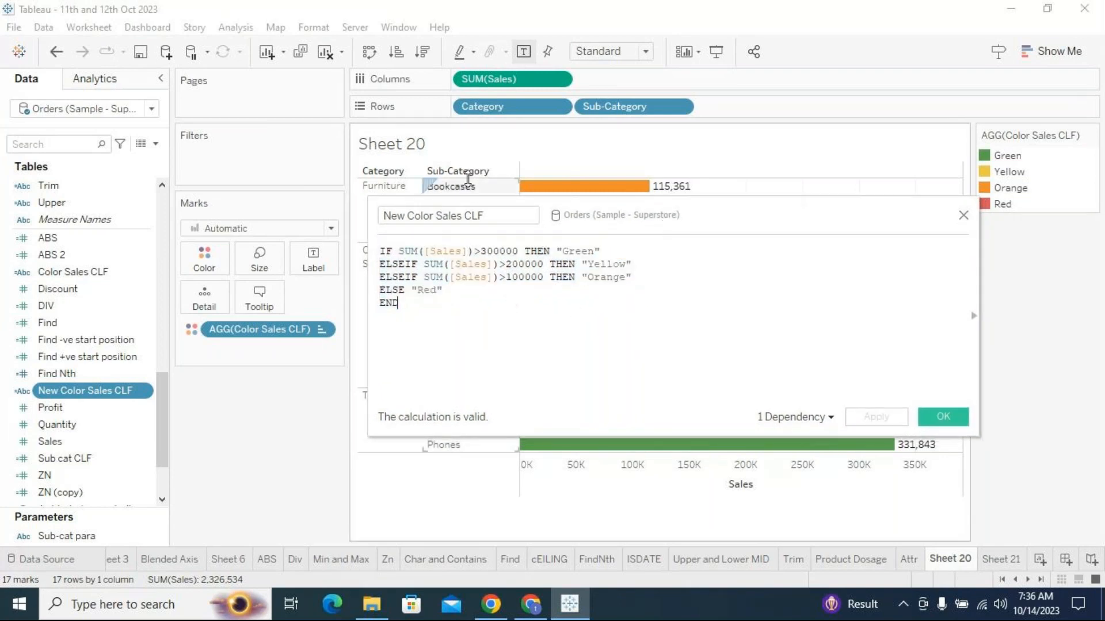
Review the SUM([Sales]) test in each of the three conditions and the "Orange" result of the New Color Sales CLF formula.
drag(398, 252, 475, 252)
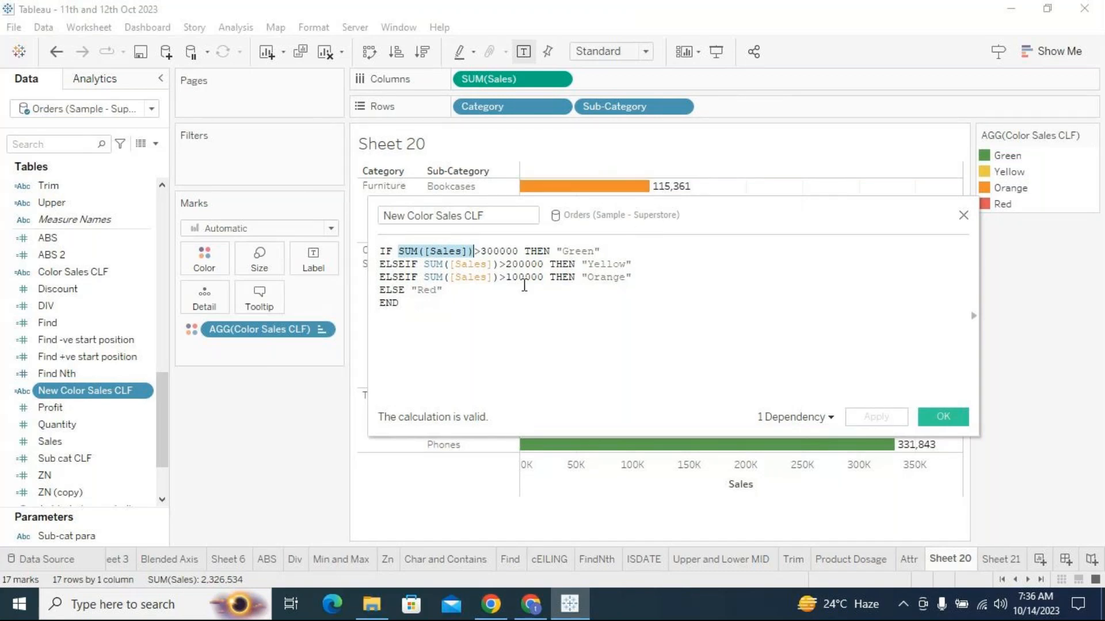
drag(481, 251, 398, 251)
drag(424, 264, 498, 264)
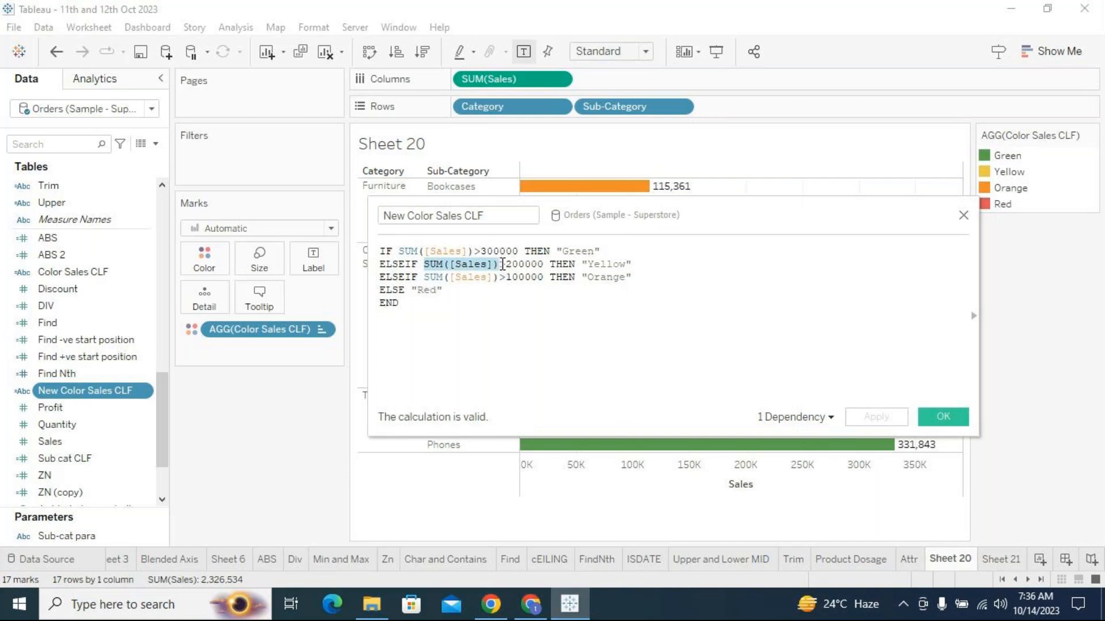
drag(425, 277, 499, 282)
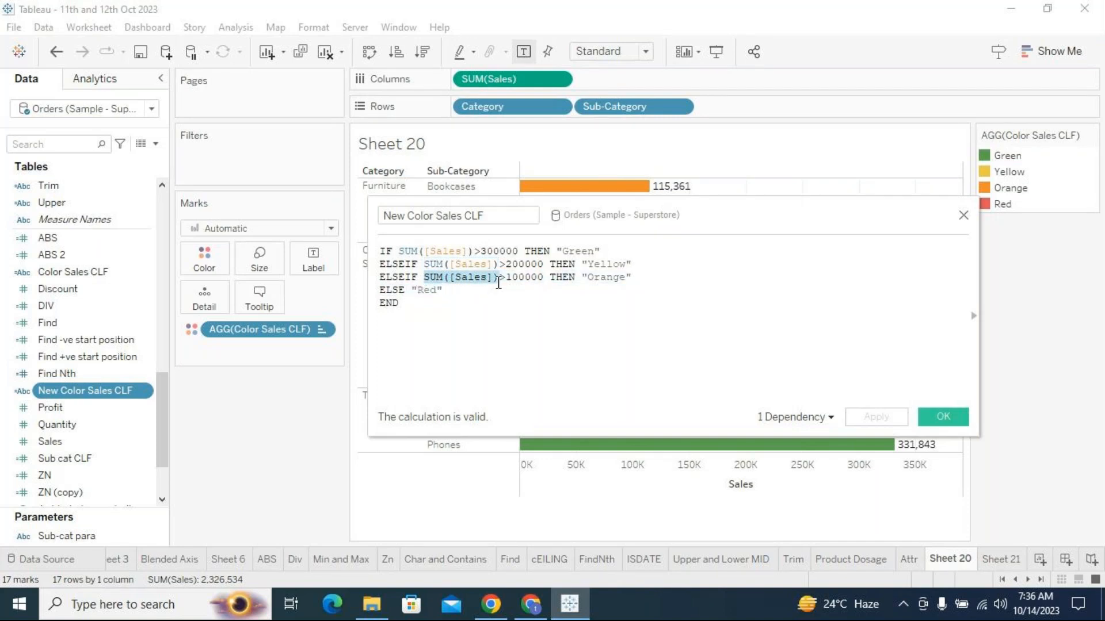
drag(582, 276, 633, 278)
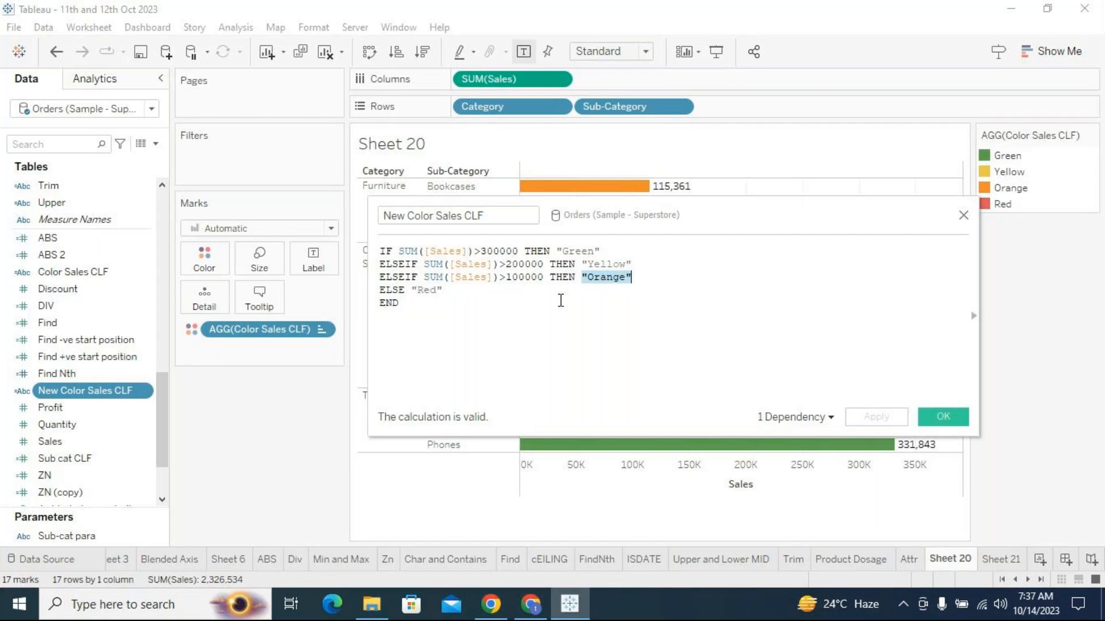
drag(598, 215, 599, 232)
click(661, 281)
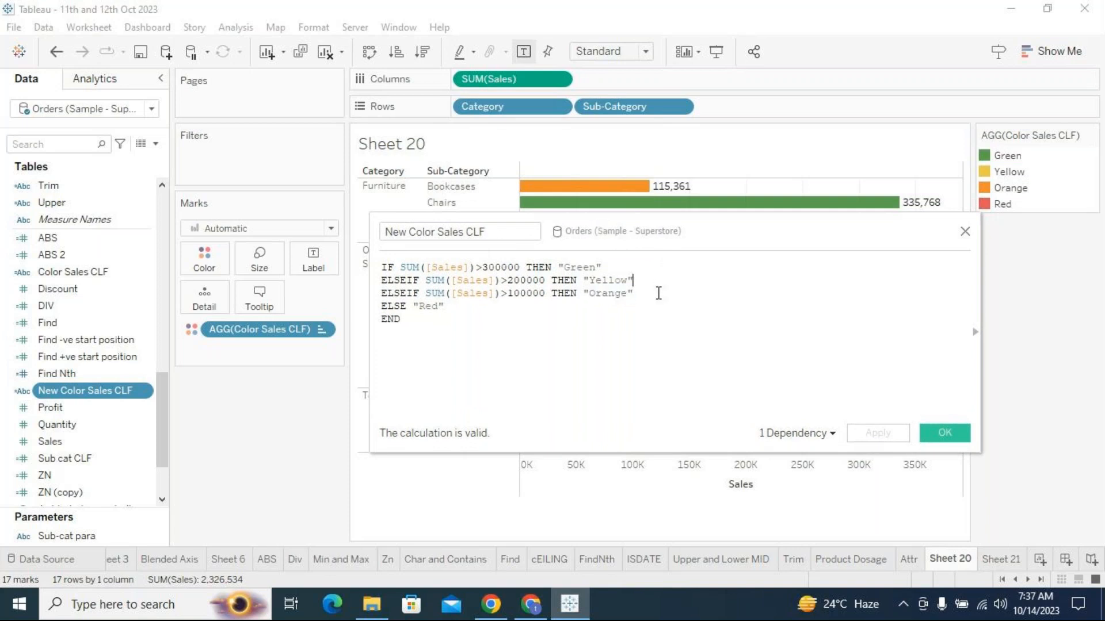
Compare the Chairs bar with the SUM([Sales])>300000 "Green" condition and the ELSEIF conditions below it.
mouse_move(932, 210)
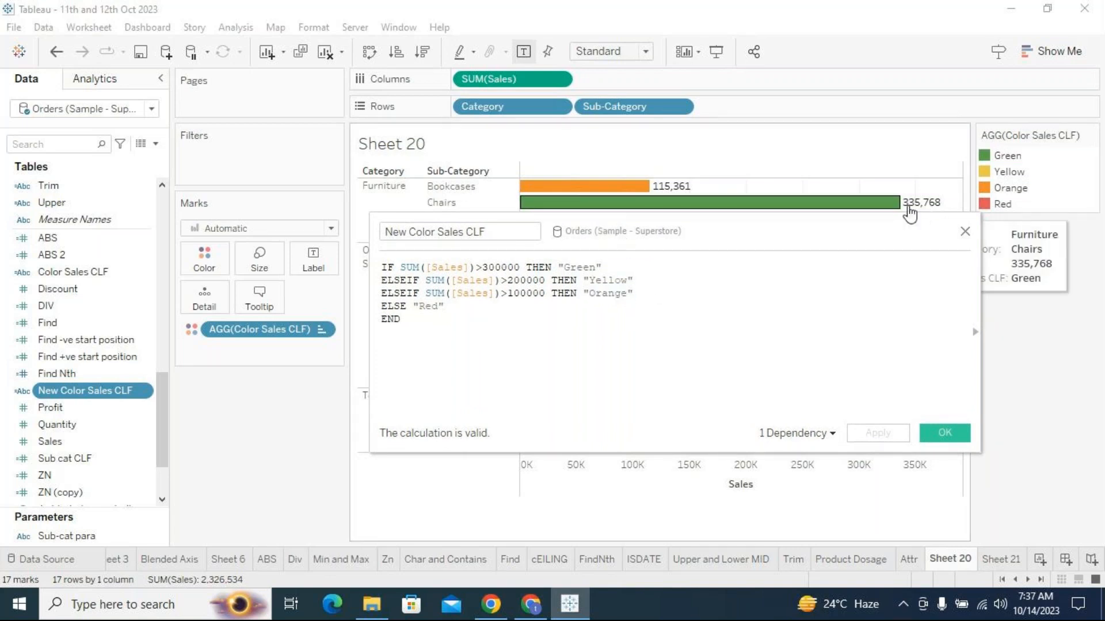
drag(477, 266, 400, 266)
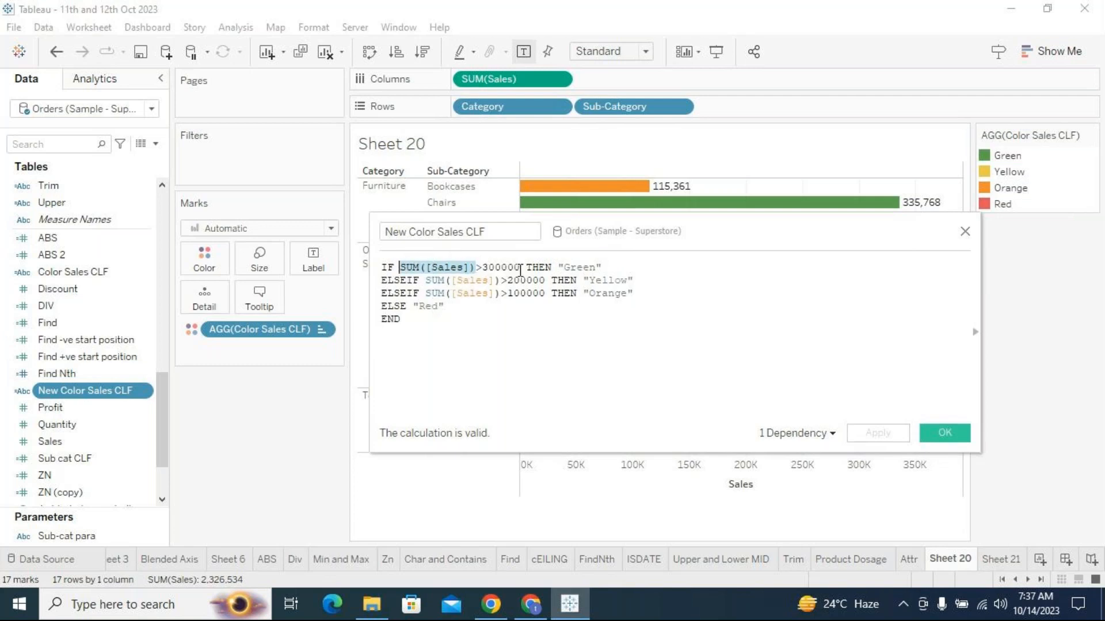
drag(611, 267, 562, 266)
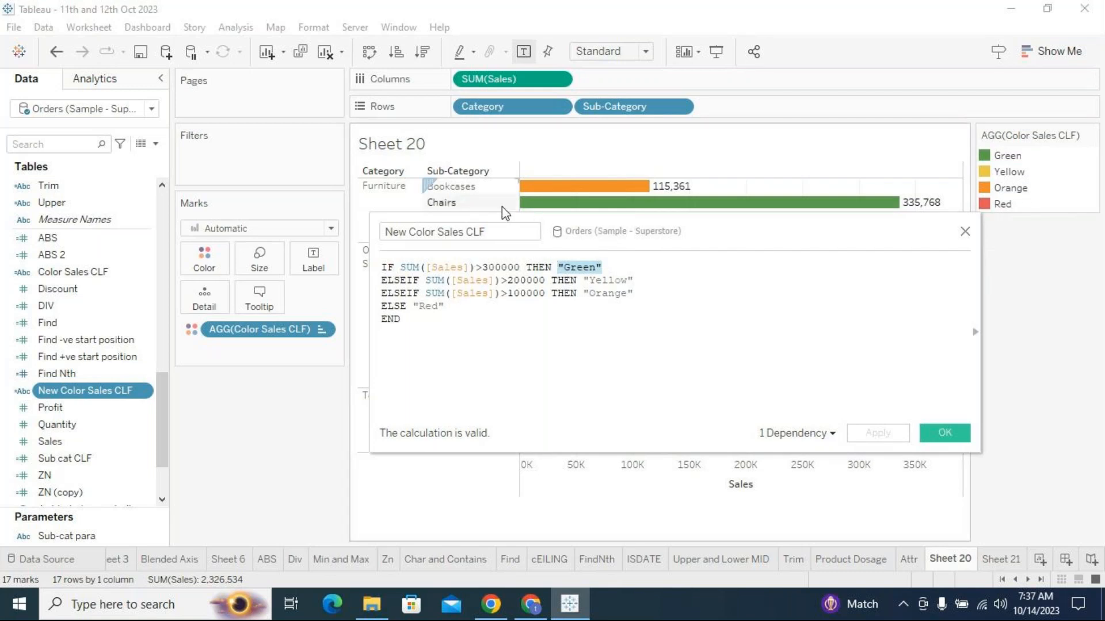
drag(519, 267, 402, 268)
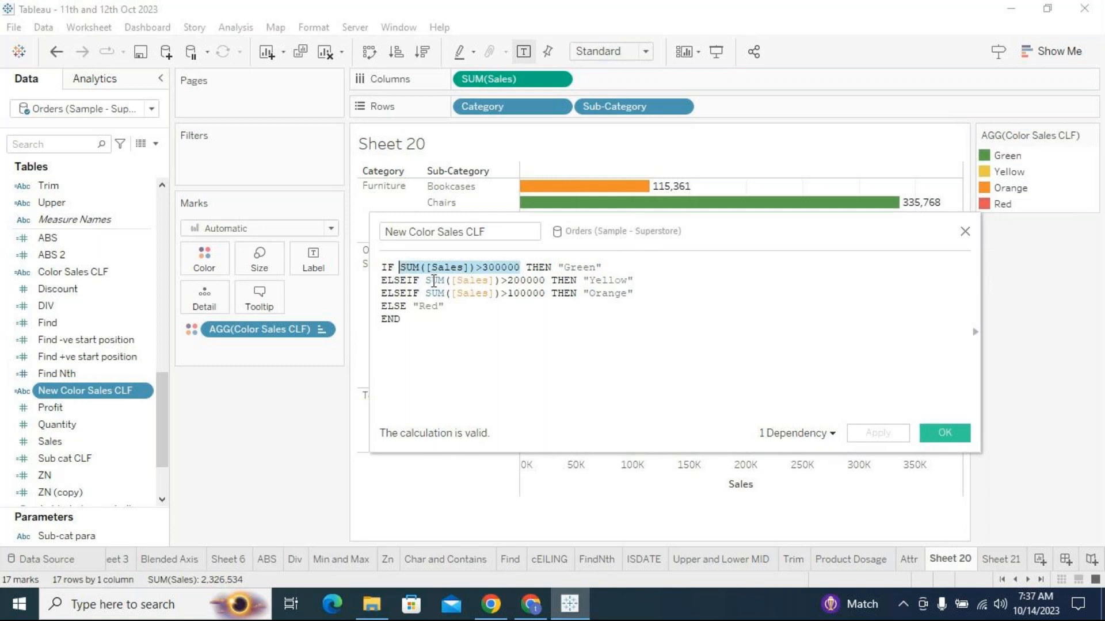
click(427, 280)
drag(426, 281, 550, 300)
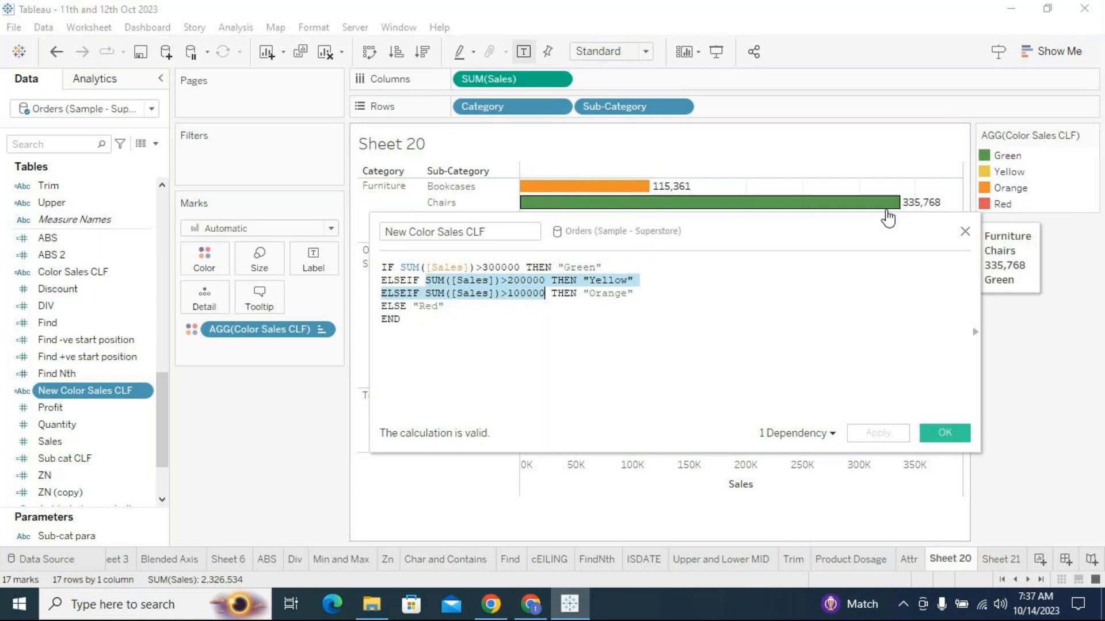
Move the calculation editor to expose the chart and highlight the Furnishings row and the Tables bar for inspection.
drag(648, 231, 646, 246)
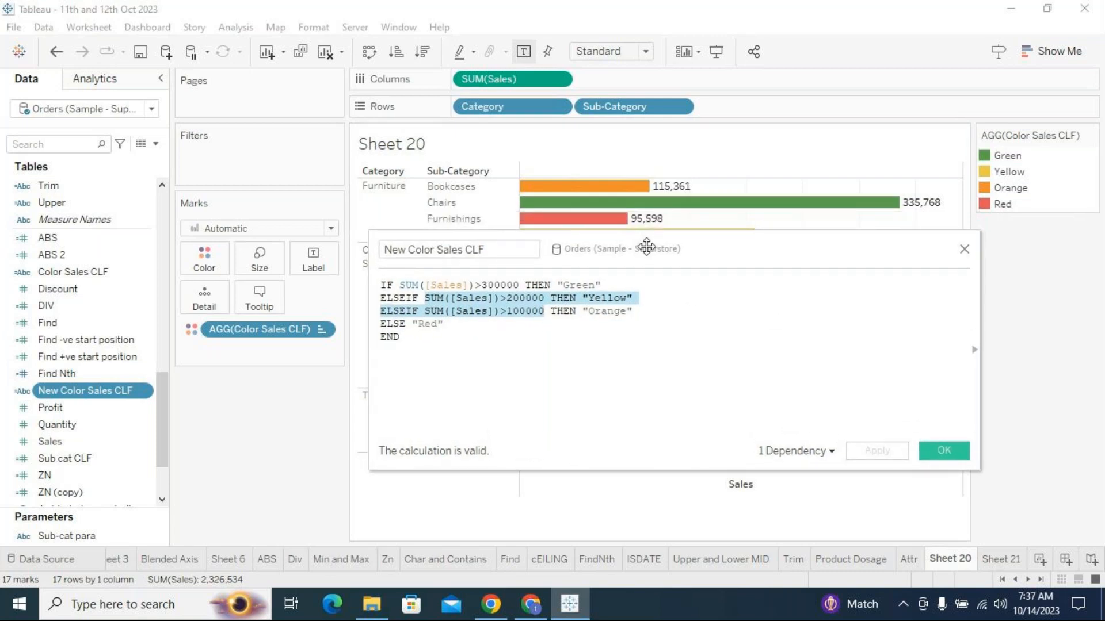
click(500, 222)
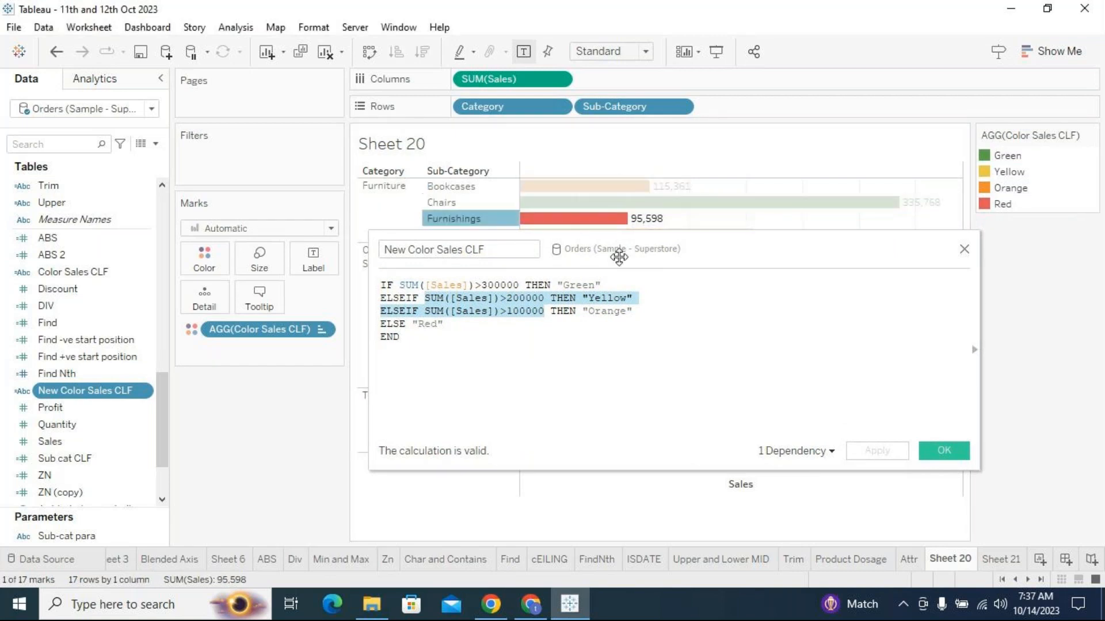
drag(618, 257, 705, 287)
click(771, 236)
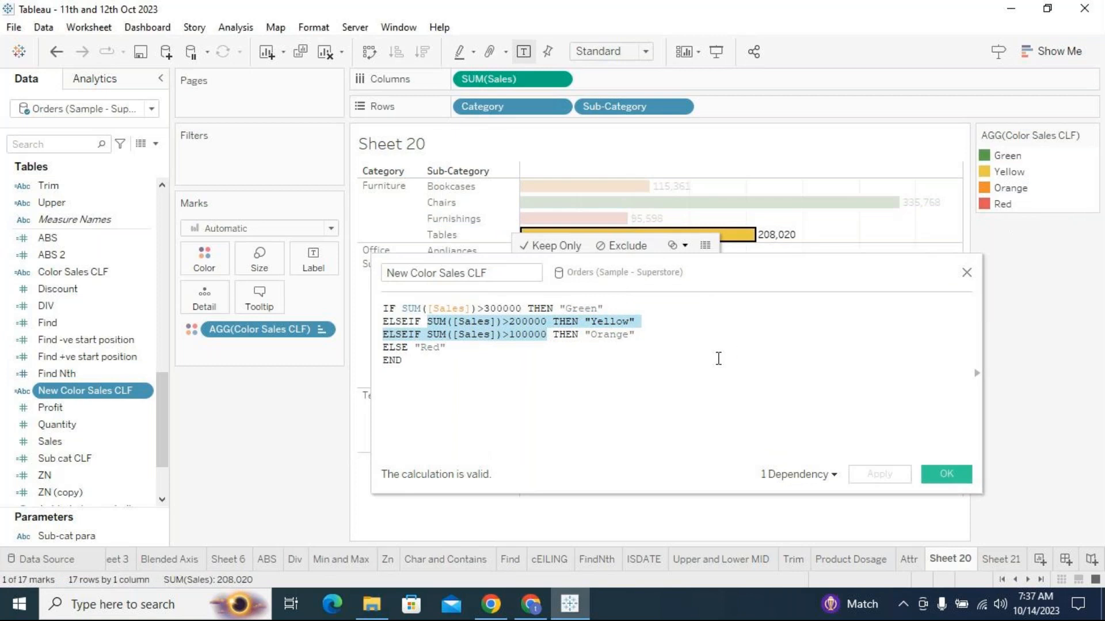
click(634, 378)
drag(639, 266, 637, 226)
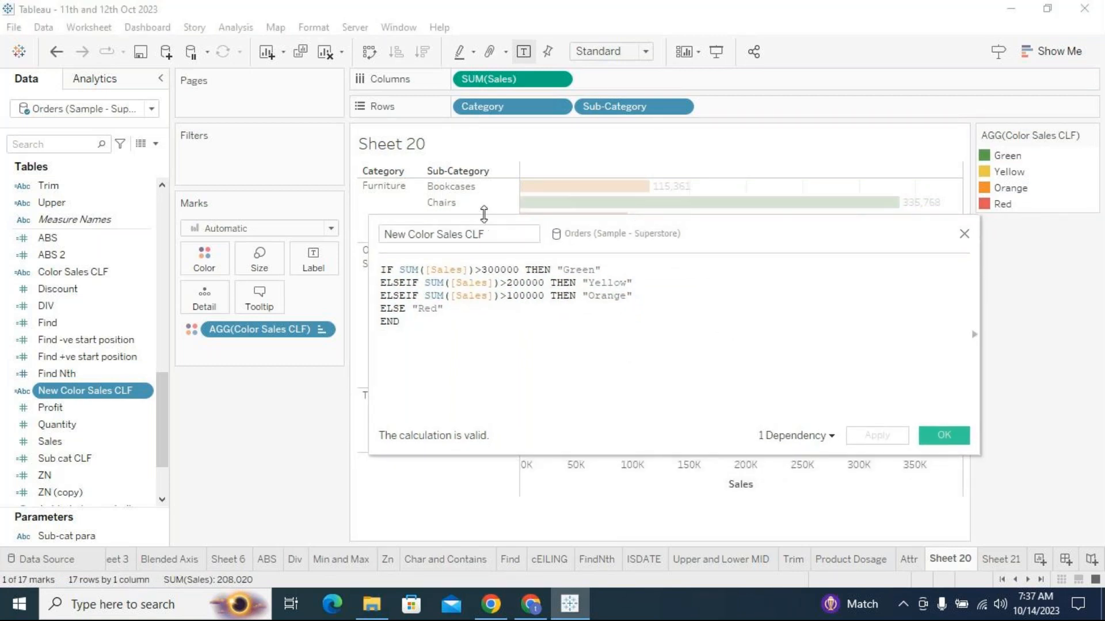
Highlight the Chairs row and check it against the SUM([Sales])>300000 and SUM([Sales])>200000 conditions.
click(507, 203)
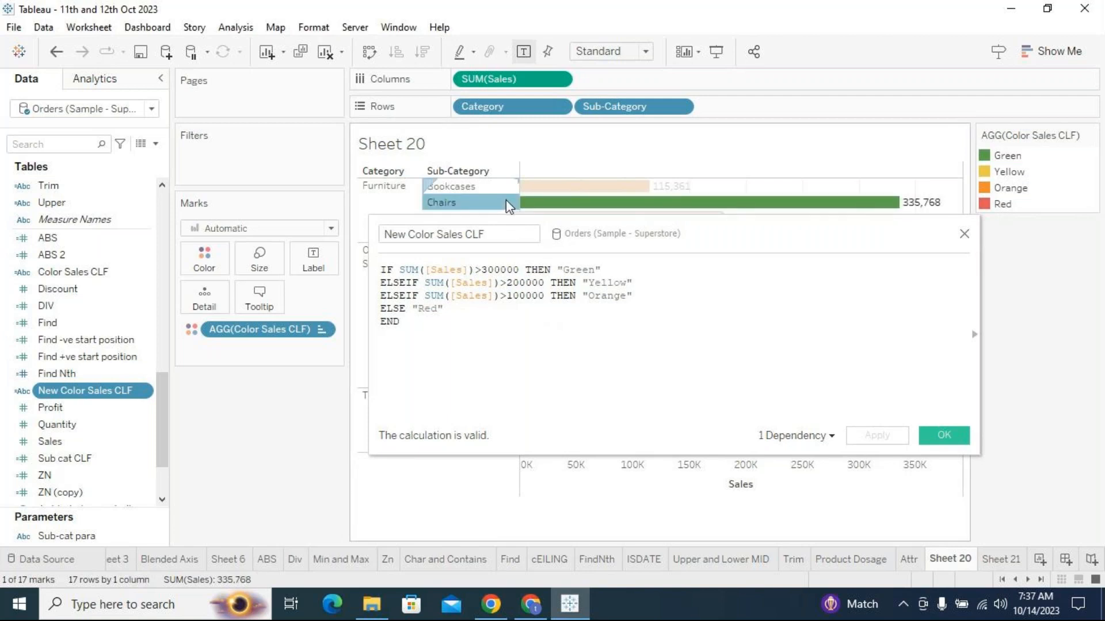
drag(519, 269, 399, 269)
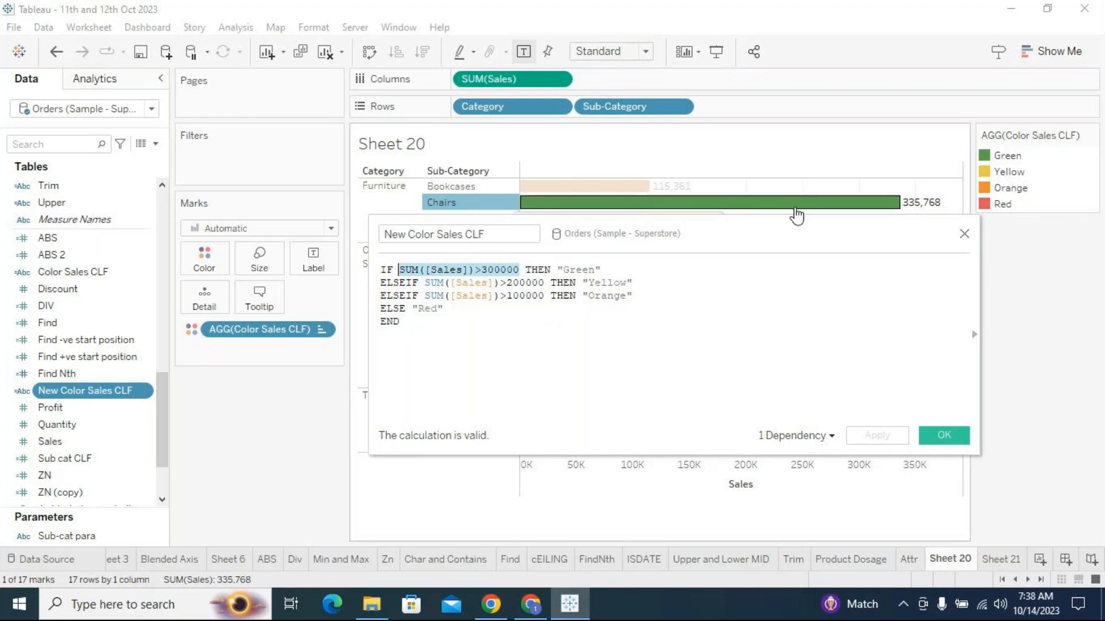
drag(425, 283, 545, 284)
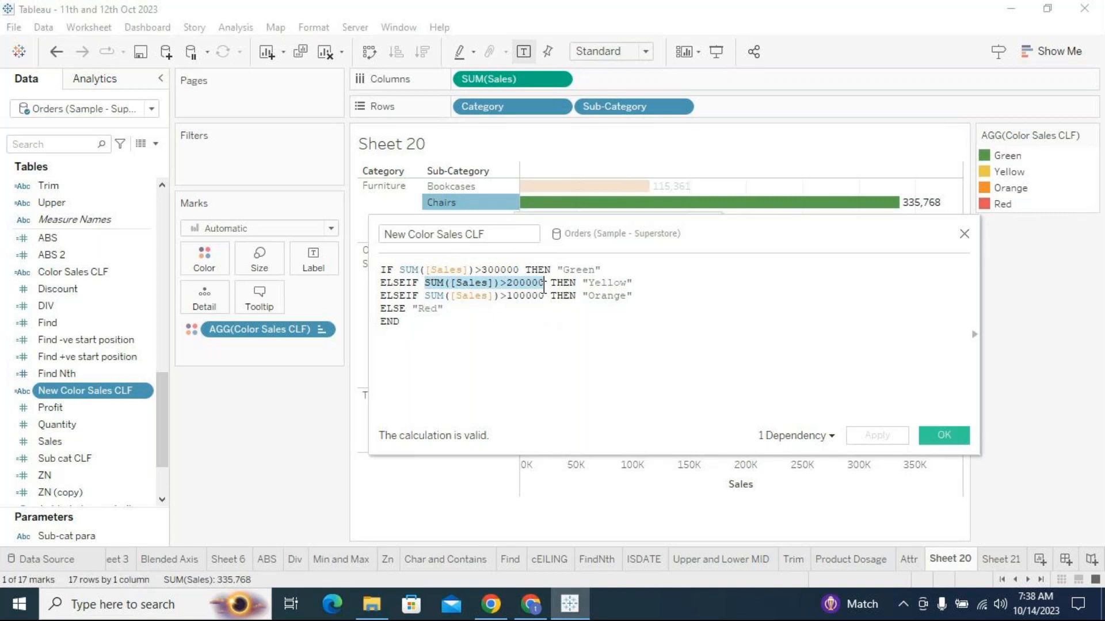
click(504, 270)
drag(520, 270, 398, 270)
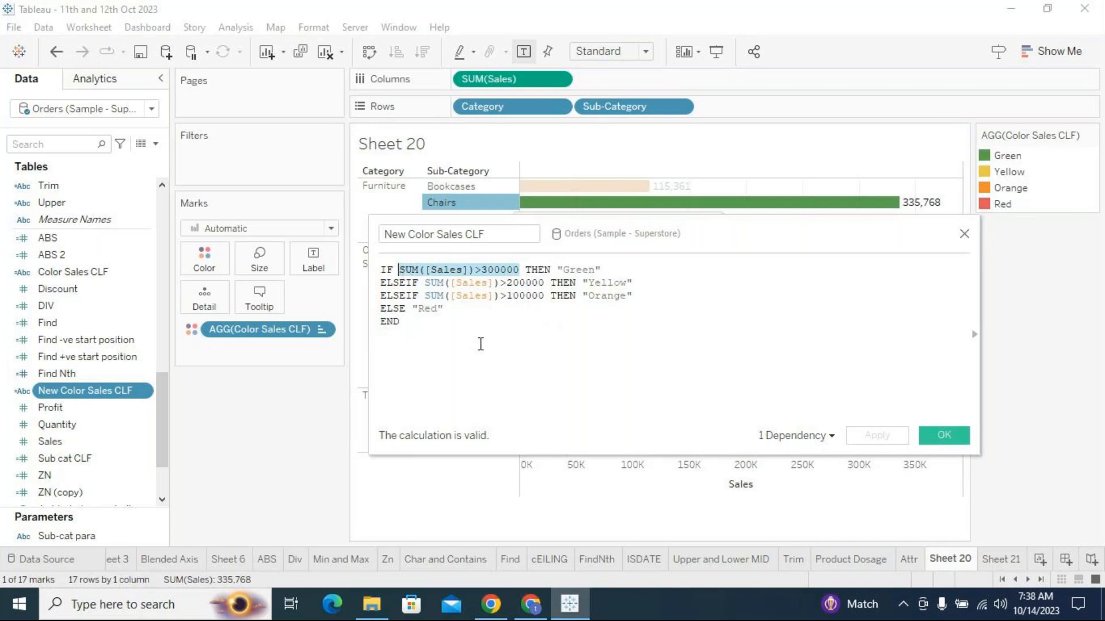
click(557, 329)
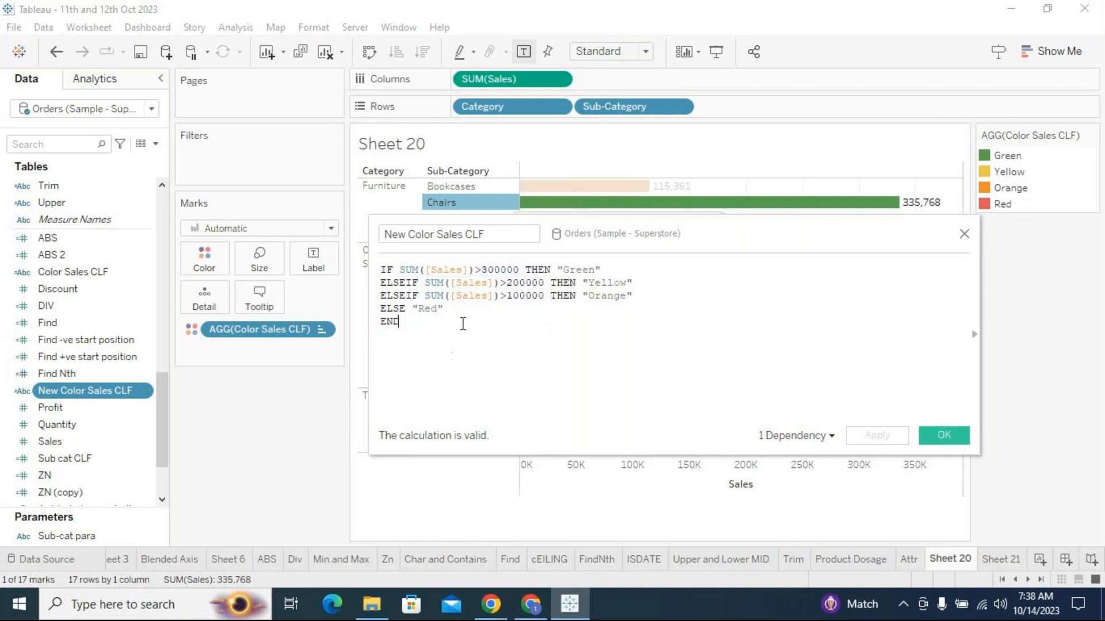
Review the whole IF/ELSEIF/ELSE block, close the New Color Sales CLF calculation and clear the Chairs highlight.
drag(451, 310, 385, 268)
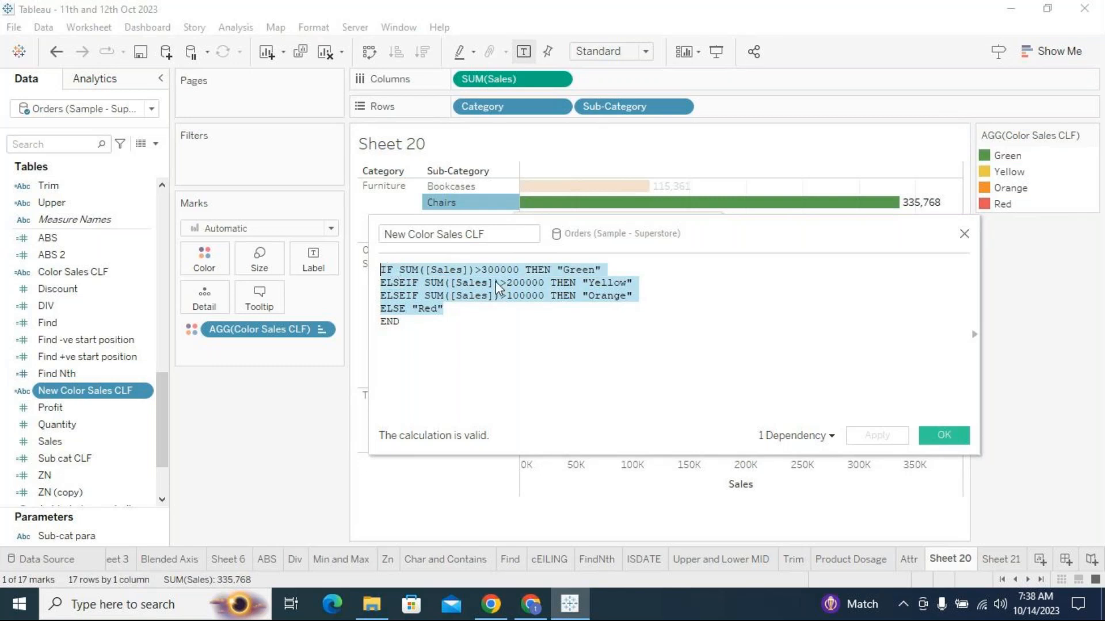
click(583, 329)
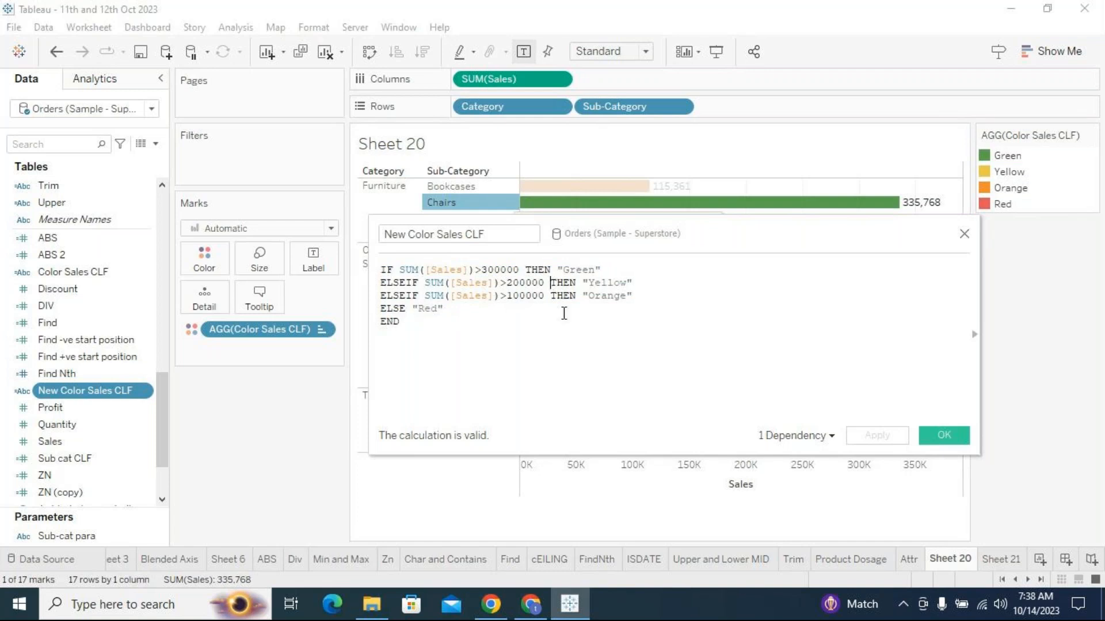
click(961, 435)
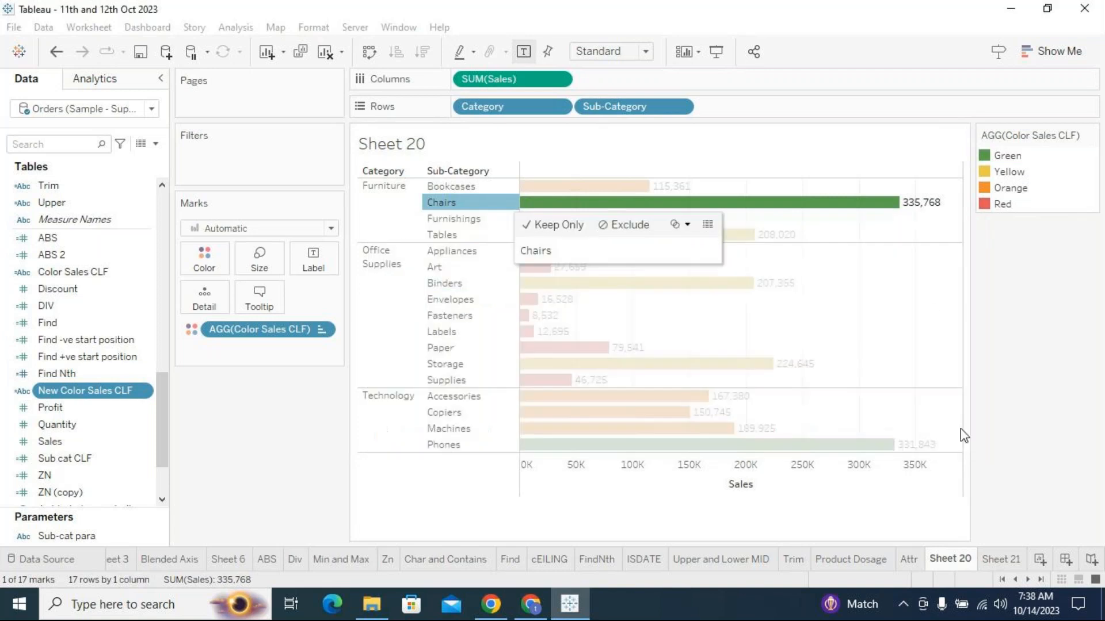
click(492, 205)
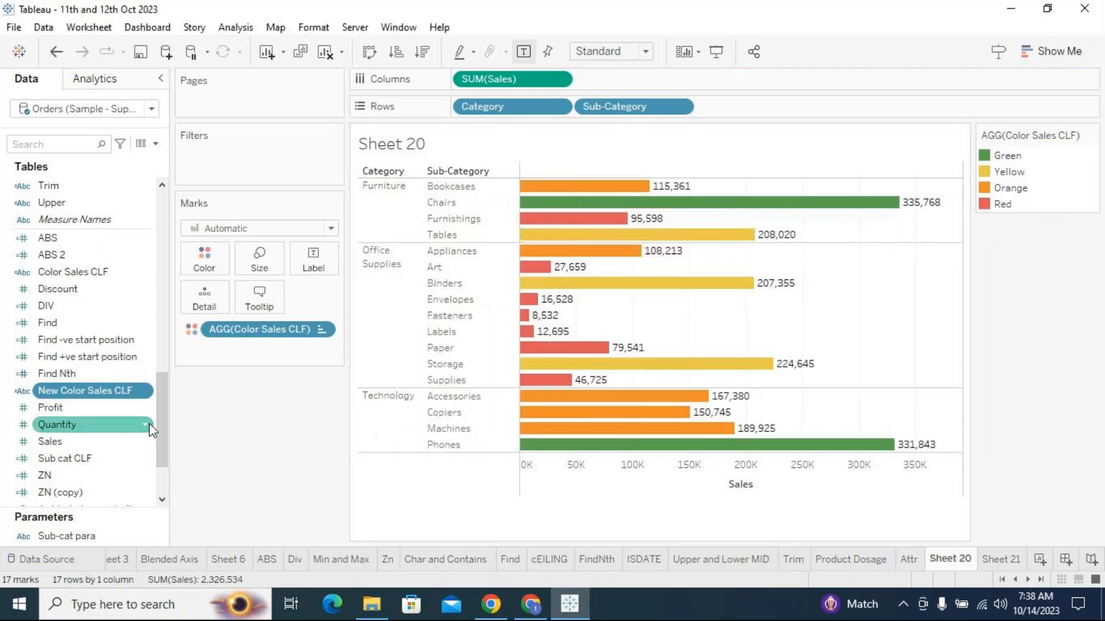
Open the Color Sales CLF calculation for editing and examine the two-sided range conditions for "Yellow" and "Orange" against the Chairs row.
click(144, 274)
click(192, 108)
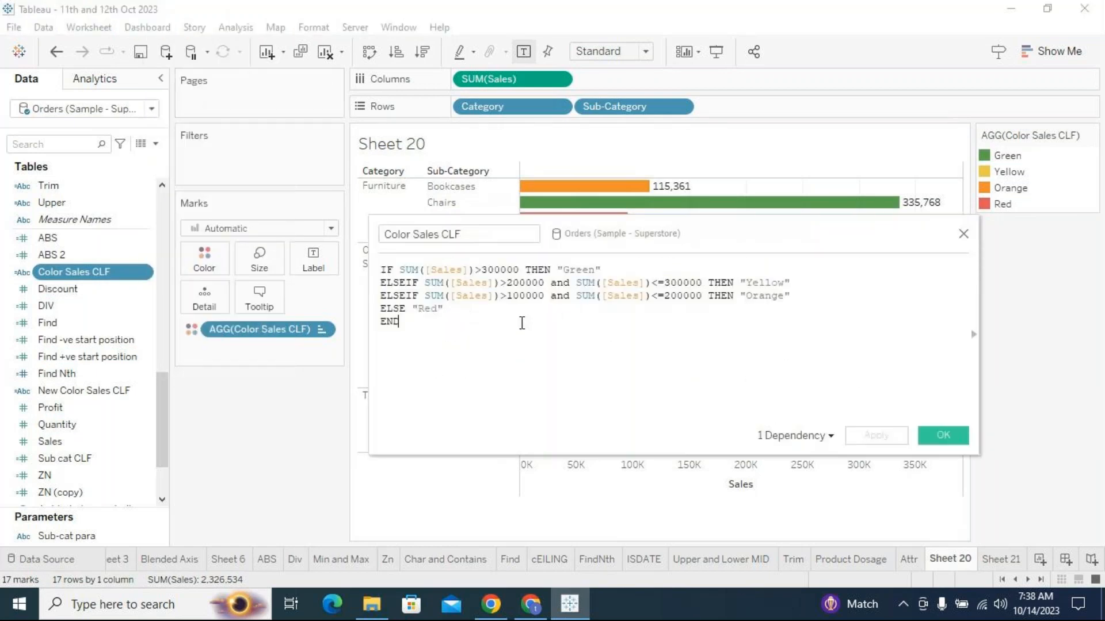
drag(699, 282, 424, 283)
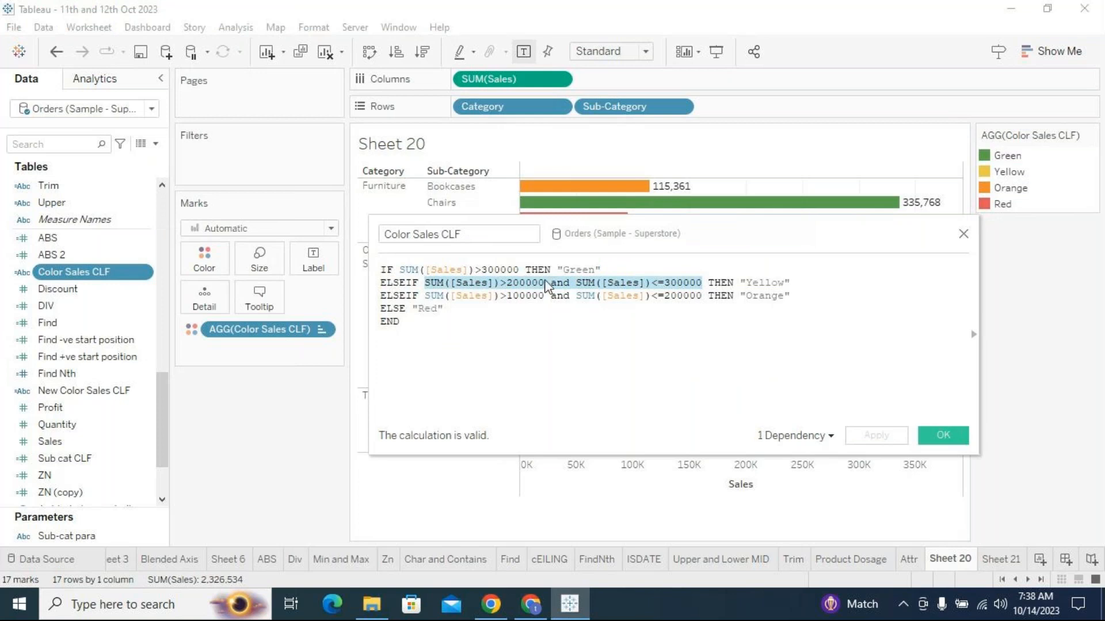
drag(636, 234, 633, 236)
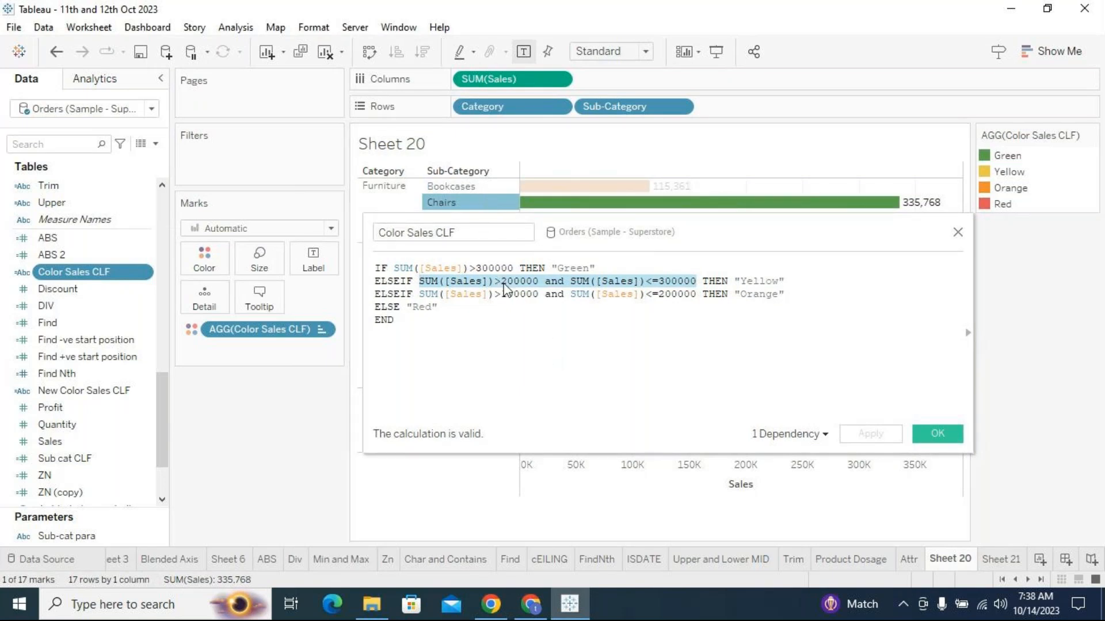
drag(418, 285, 696, 281)
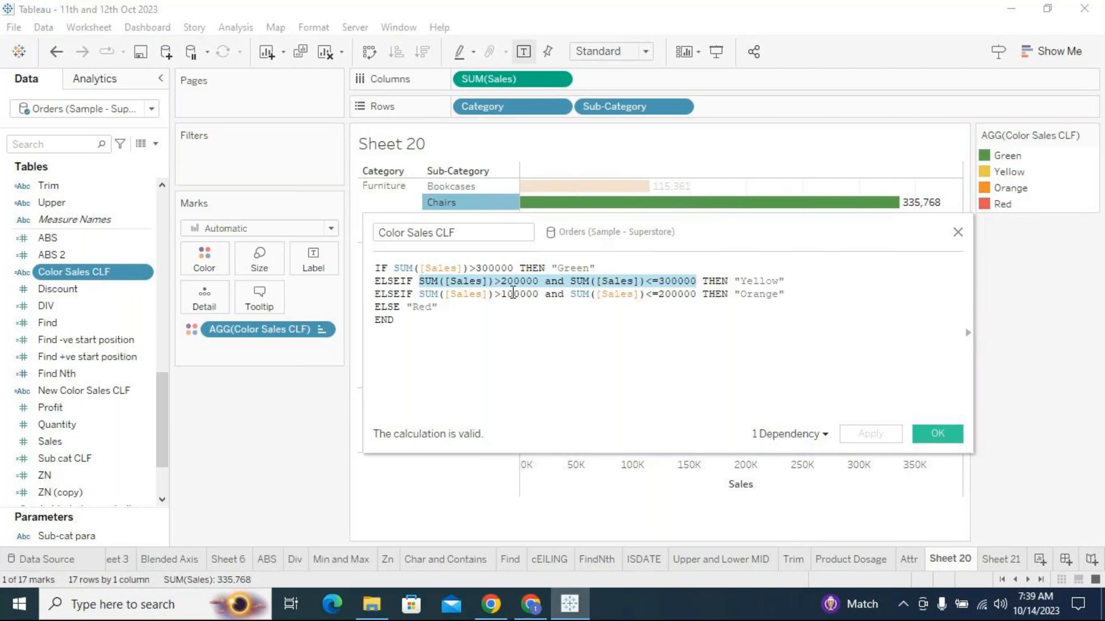
click(420, 294)
drag(454, 297, 697, 296)
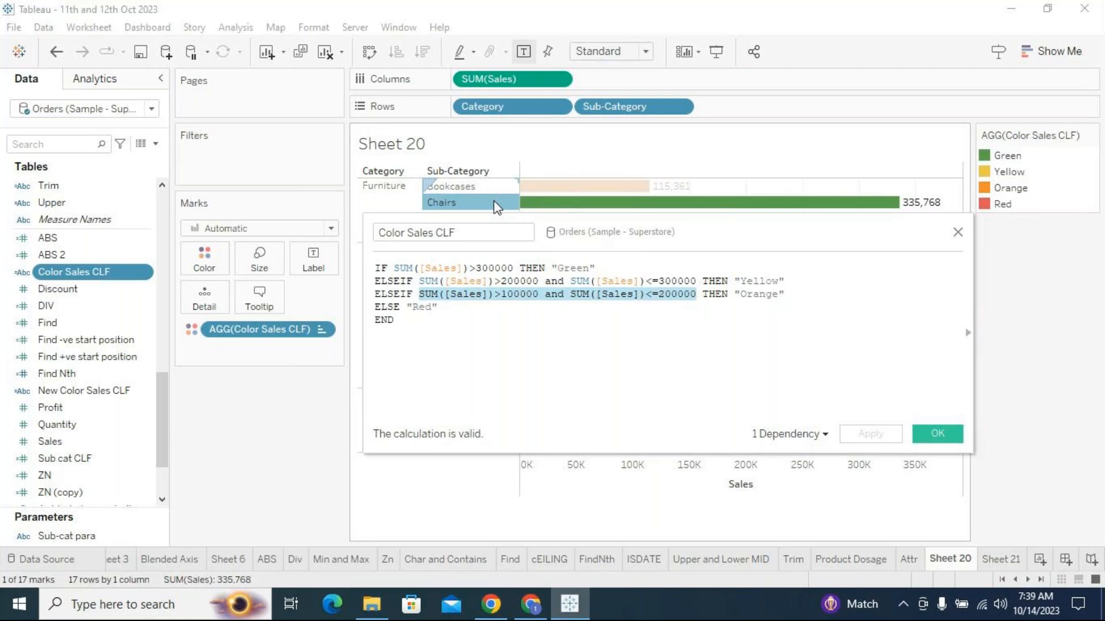
Examine the SUM([Sales])<=300000 and SUM([Sales])<=200000 upper-bound conditions in Color Sales CLF, moving the editor to uncover more of the chart.
click(599, 280)
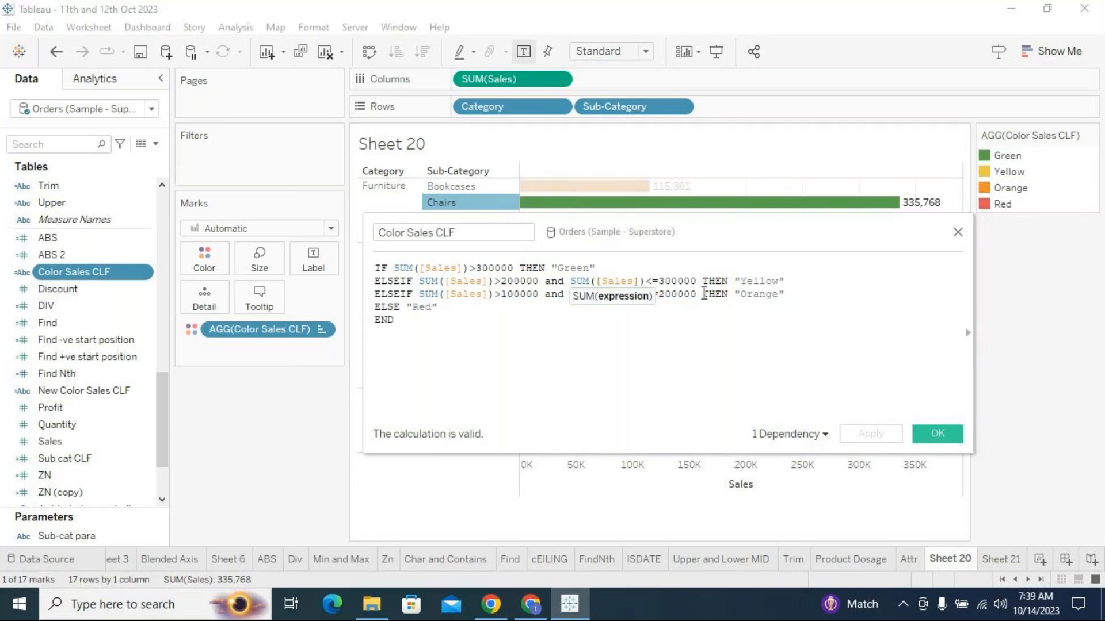
drag(696, 294, 577, 282)
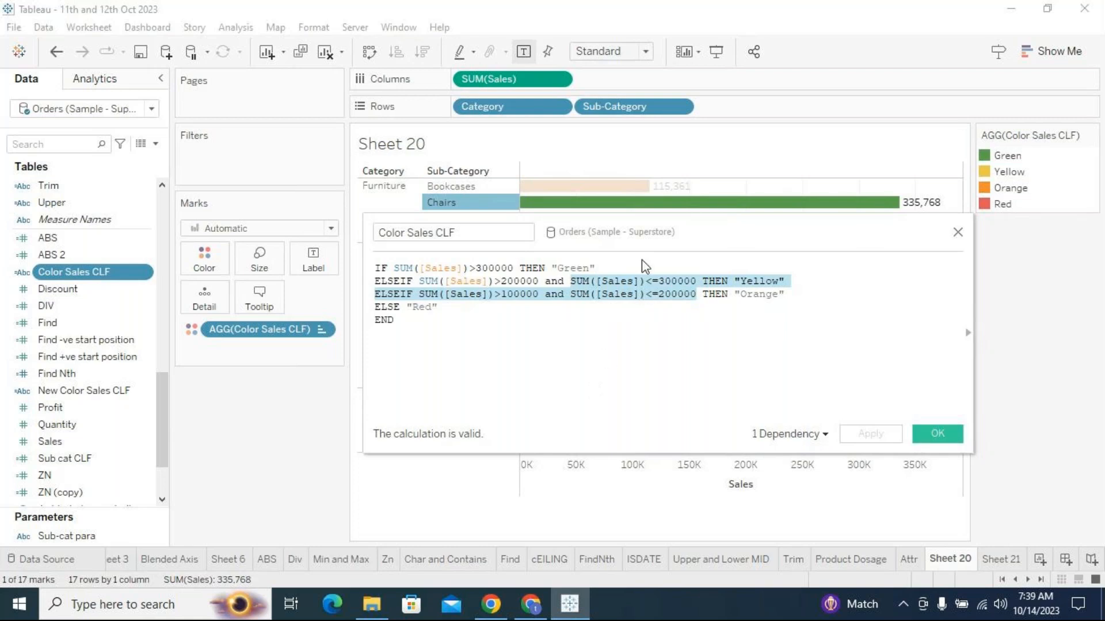
click(674, 305)
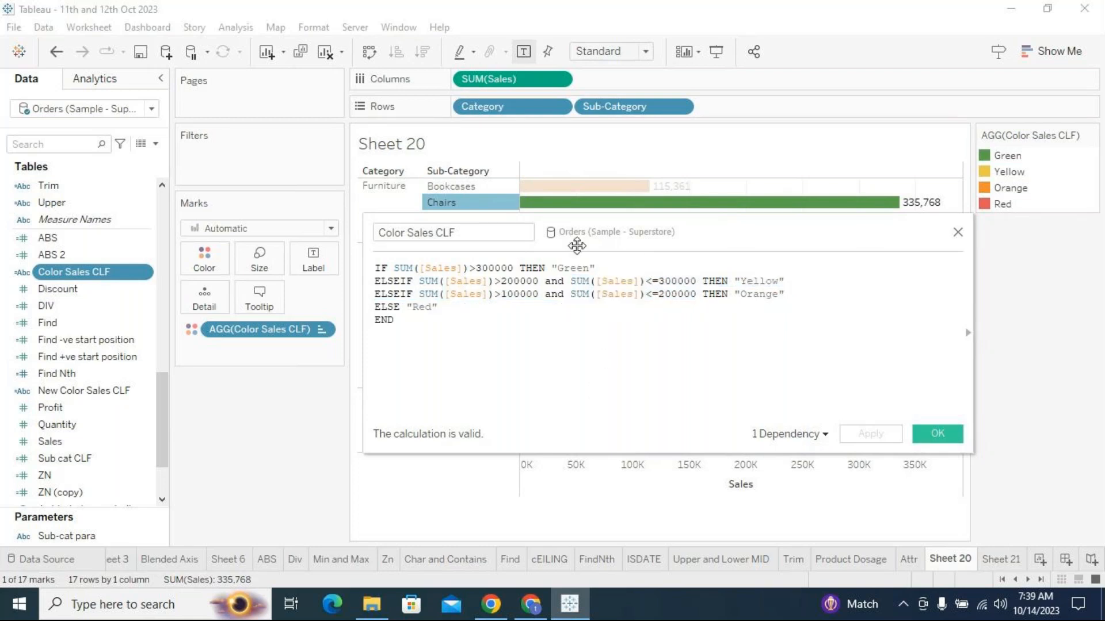
mouse_move(656, 225)
mouse_down()
mouse_move(661, 249)
mouse_move(664, 241)
mouse_up()
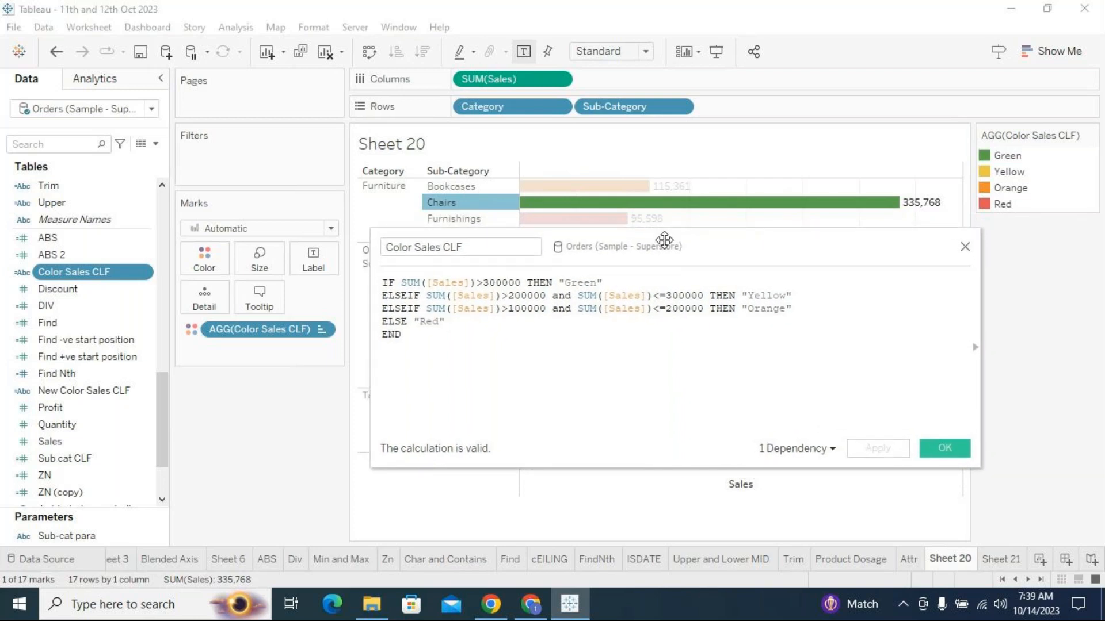
drag(703, 309, 581, 297)
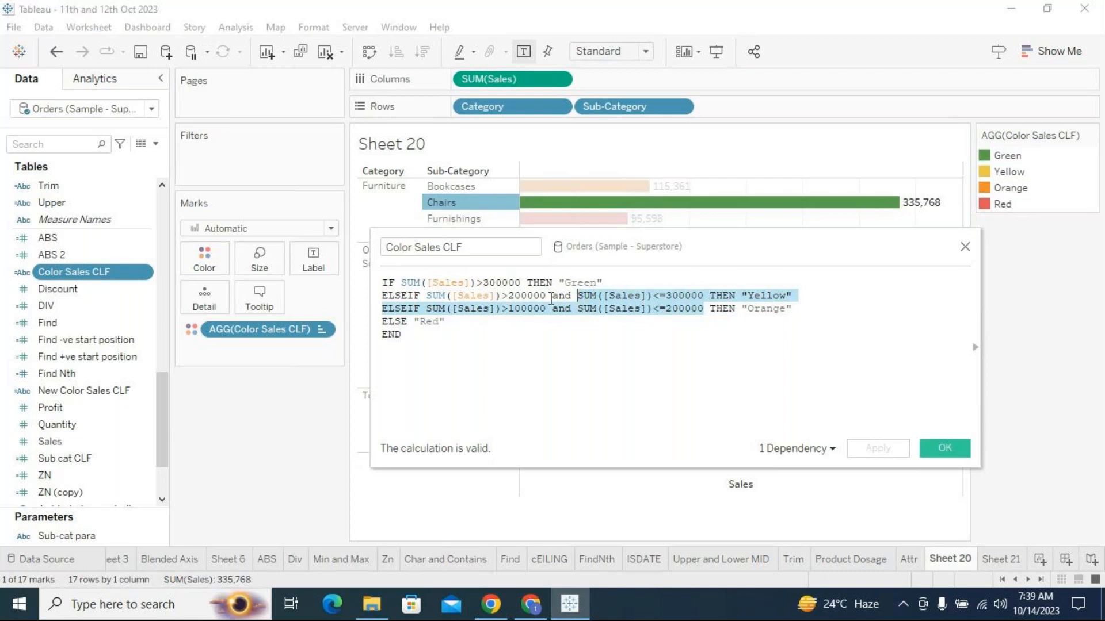
click(476, 285)
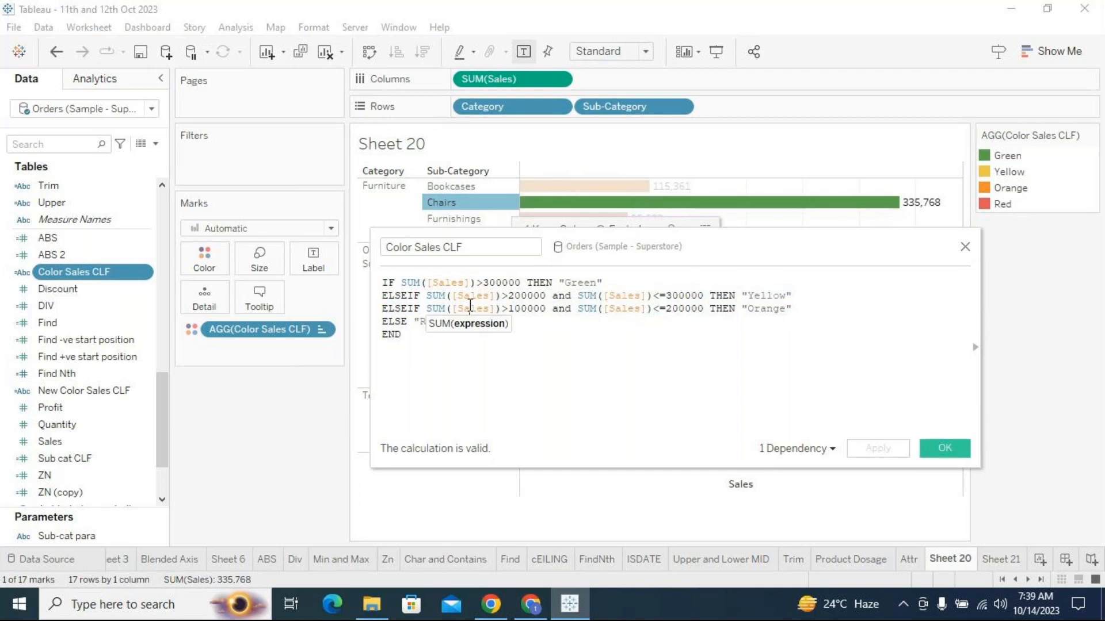
double_click(435, 296)
drag(457, 298, 703, 294)
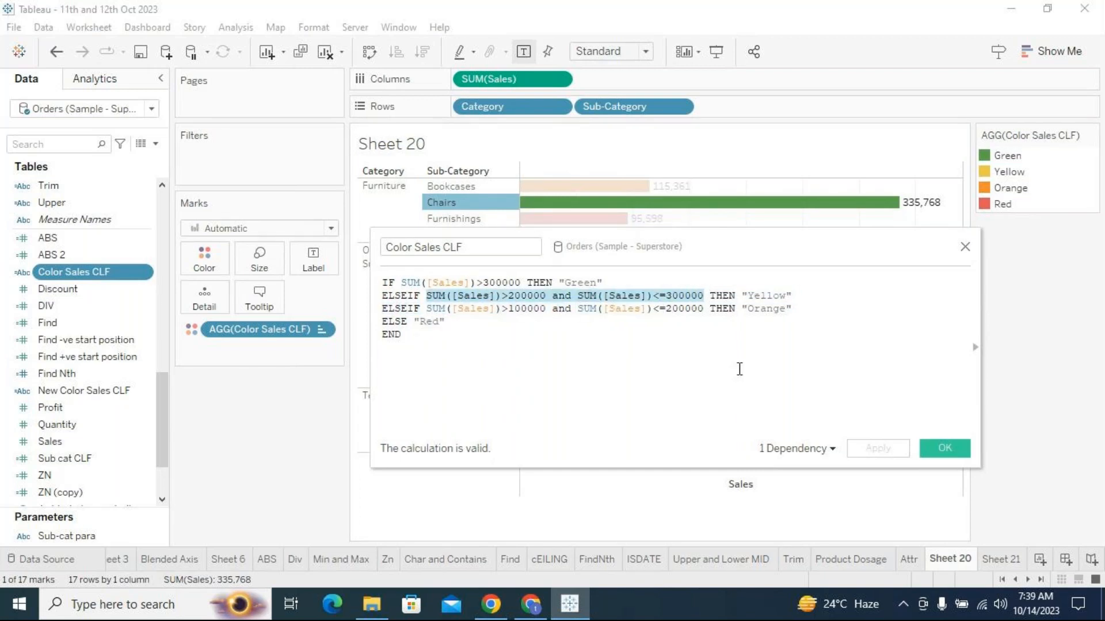
click(706, 316)
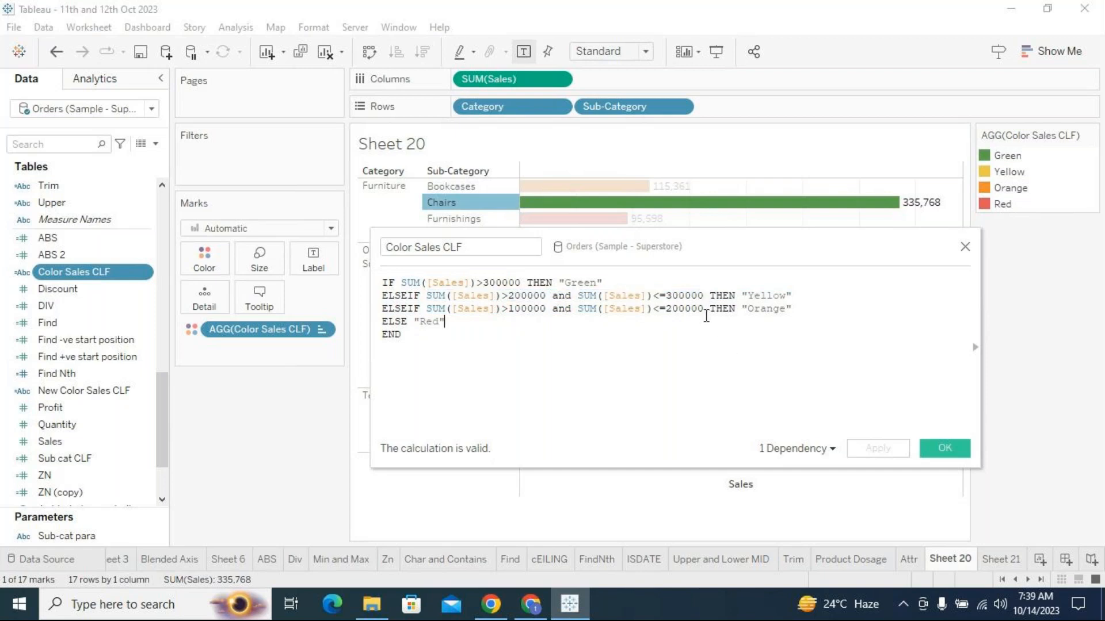
Review the whole IF/ELSEIF/ELSE block of Color Sales CLF, close the calculation and clear the Chairs highlight.
click(414, 335)
drag(414, 335, 378, 286)
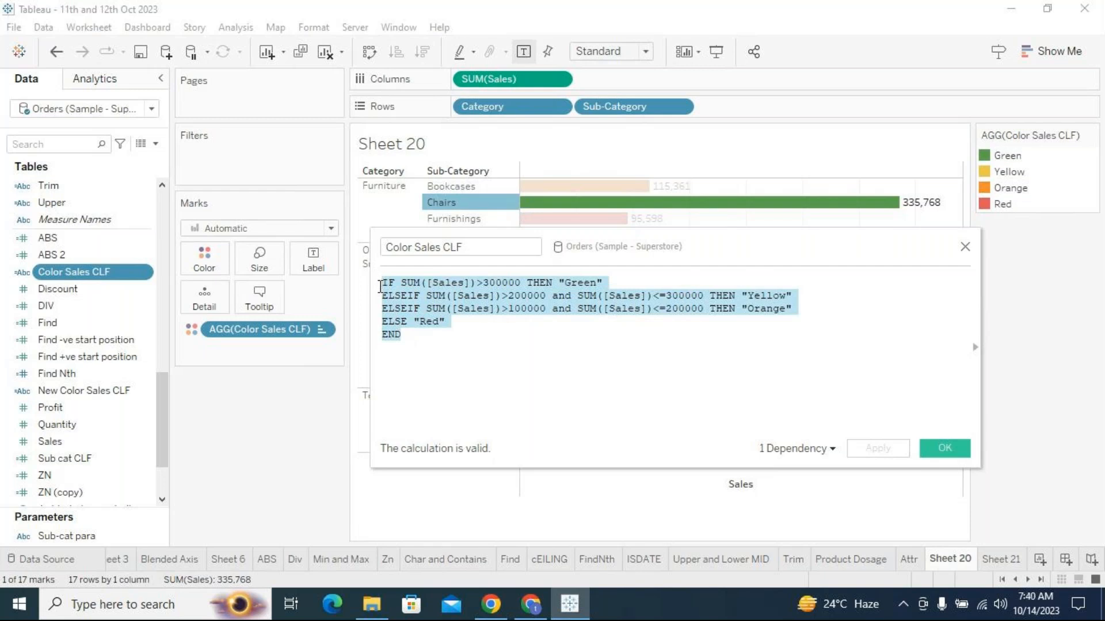
click(665, 363)
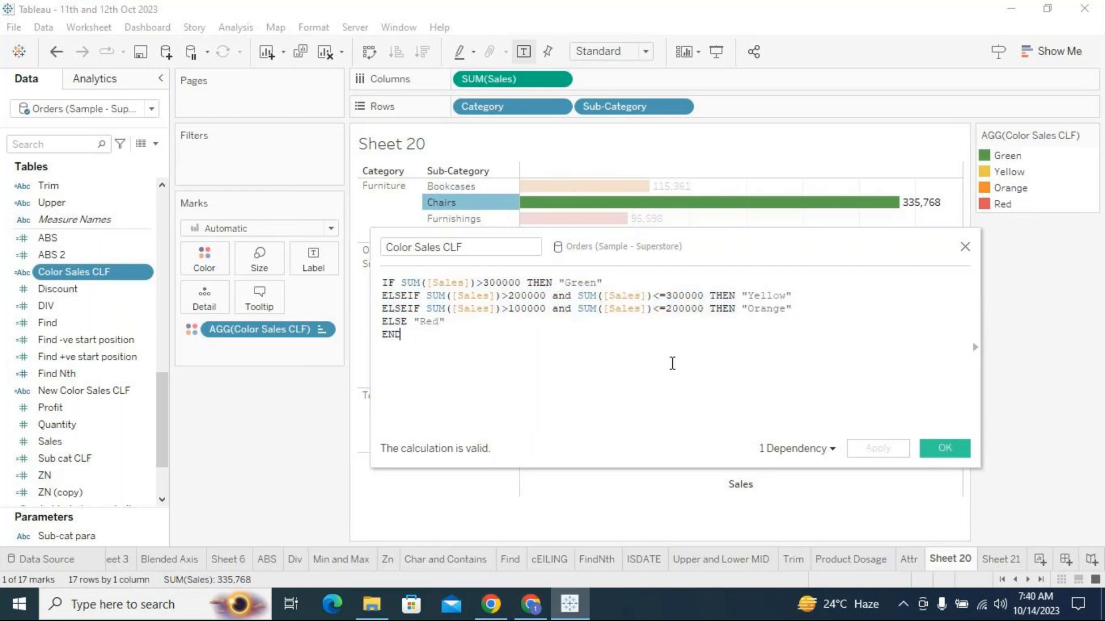
click(939, 450)
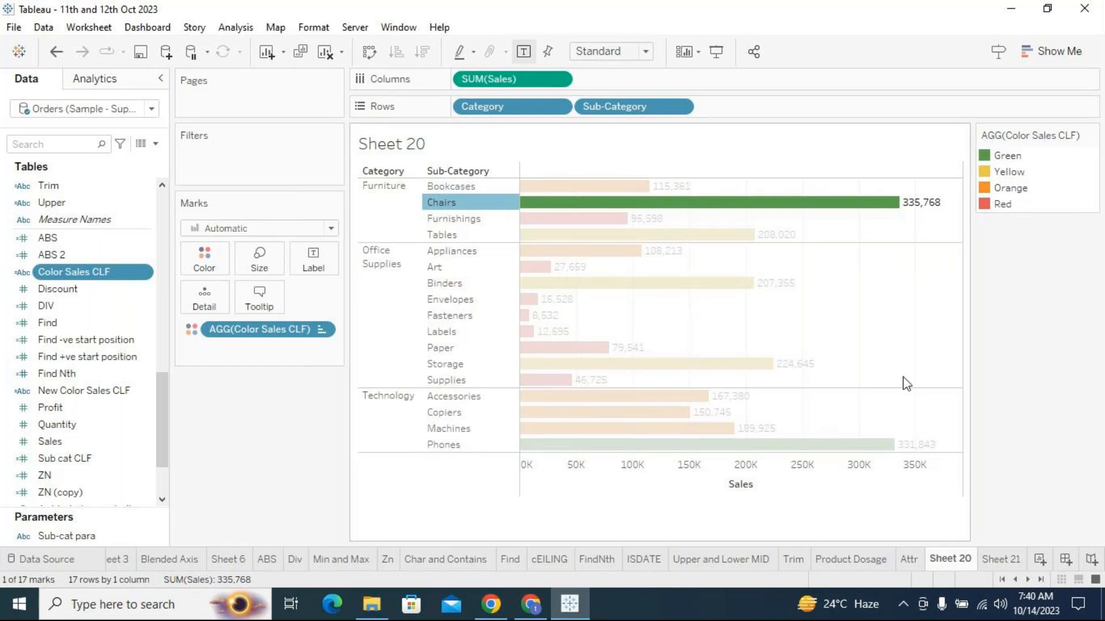
click(905, 358)
Duplicate the Sheet 21 worksheet.
click(997, 555)
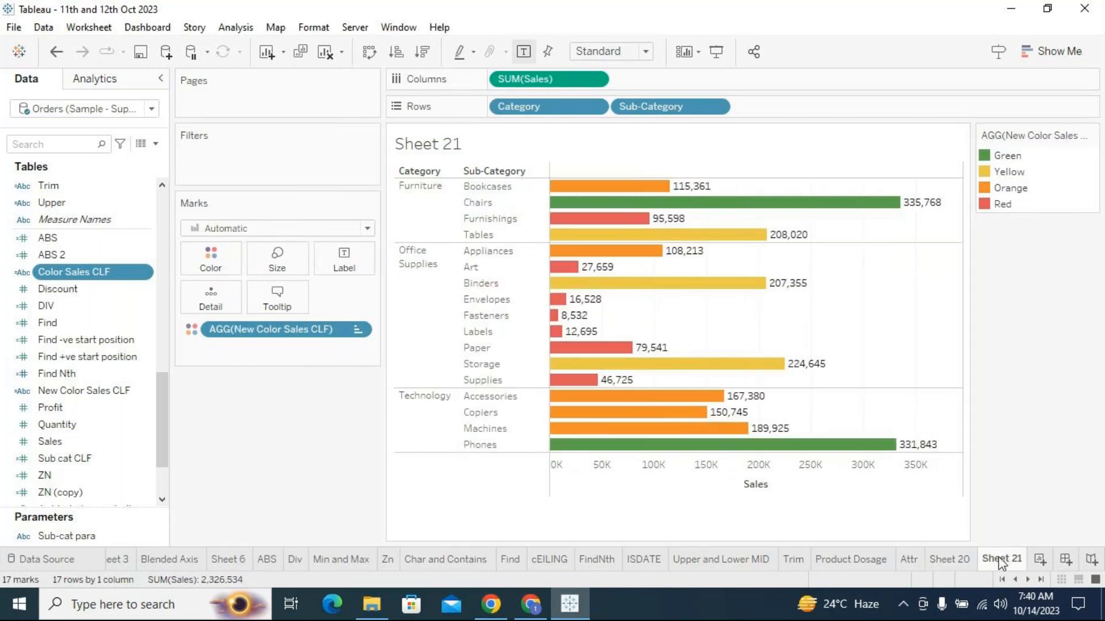
right_click(999, 557)
click(1012, 397)
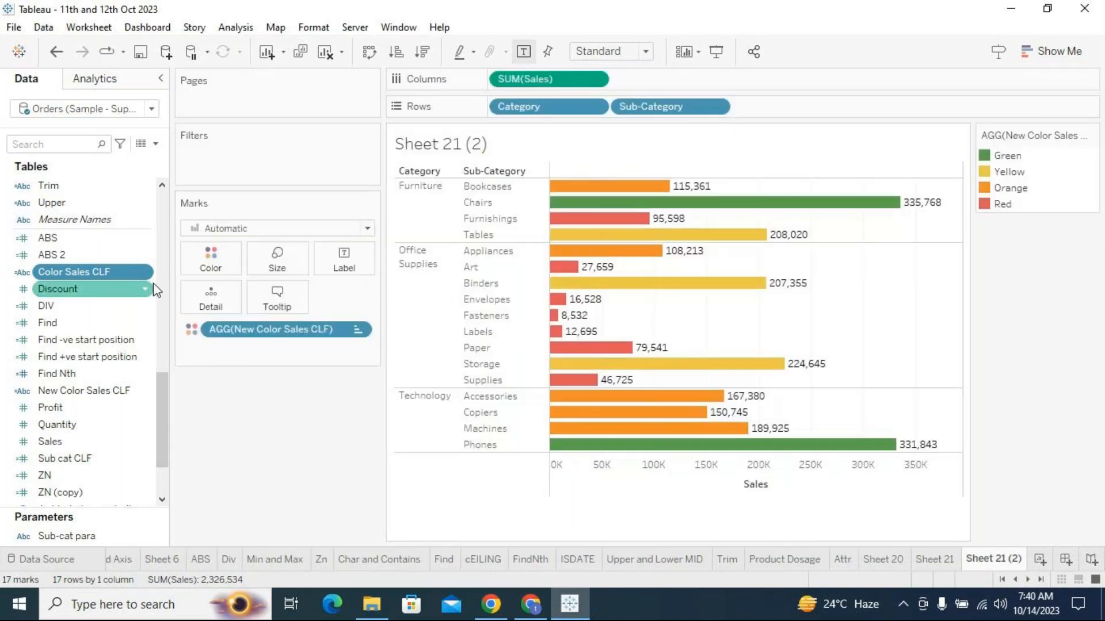
Duplicate the New Color Sales CLF calculated field, open the copy for editing and rename it New Color Sales CLF 2.
right_click(147, 390)
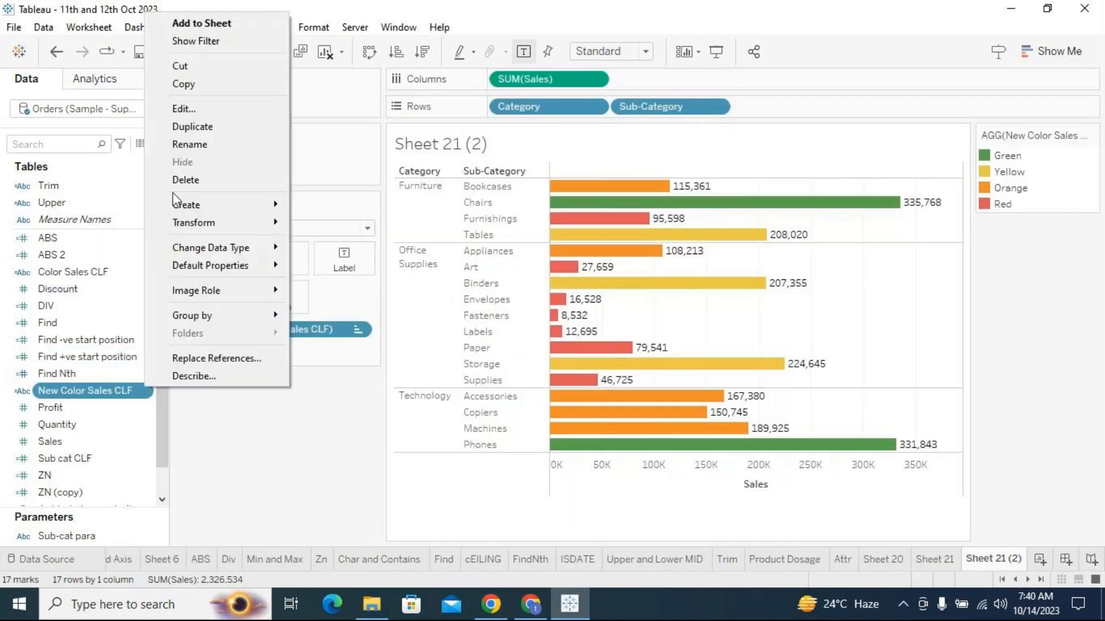
click(198, 126)
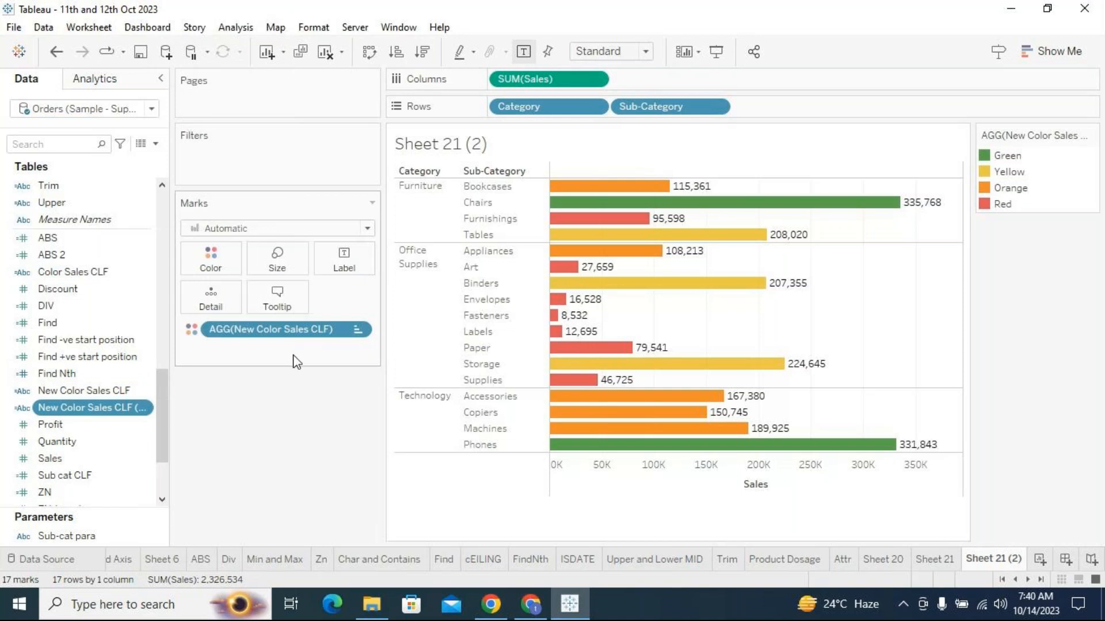
right_click(148, 411)
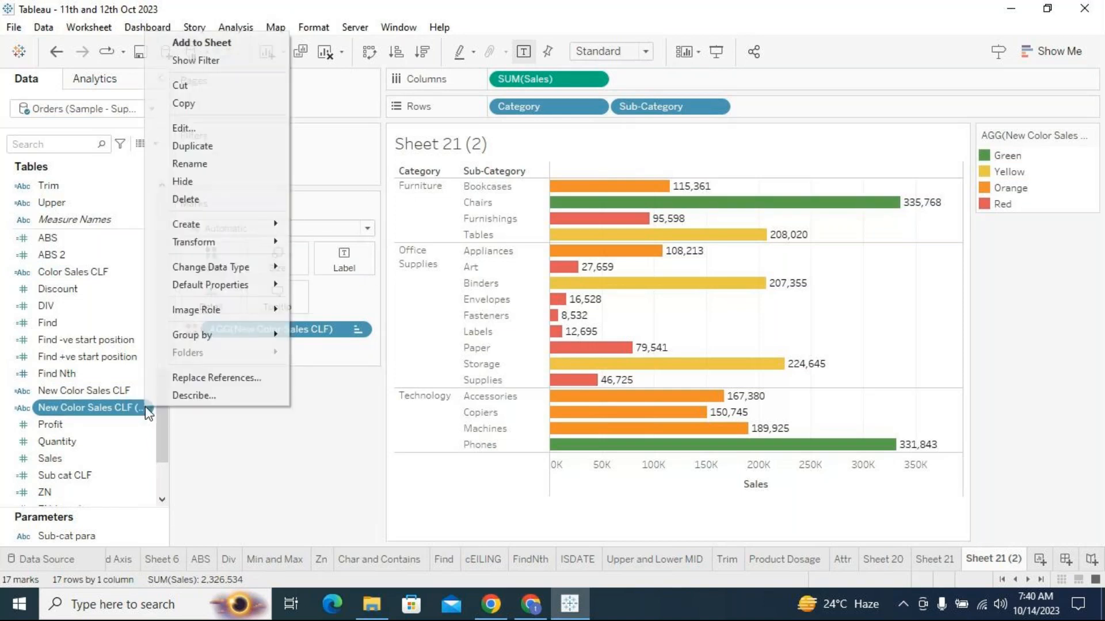
click(190, 128)
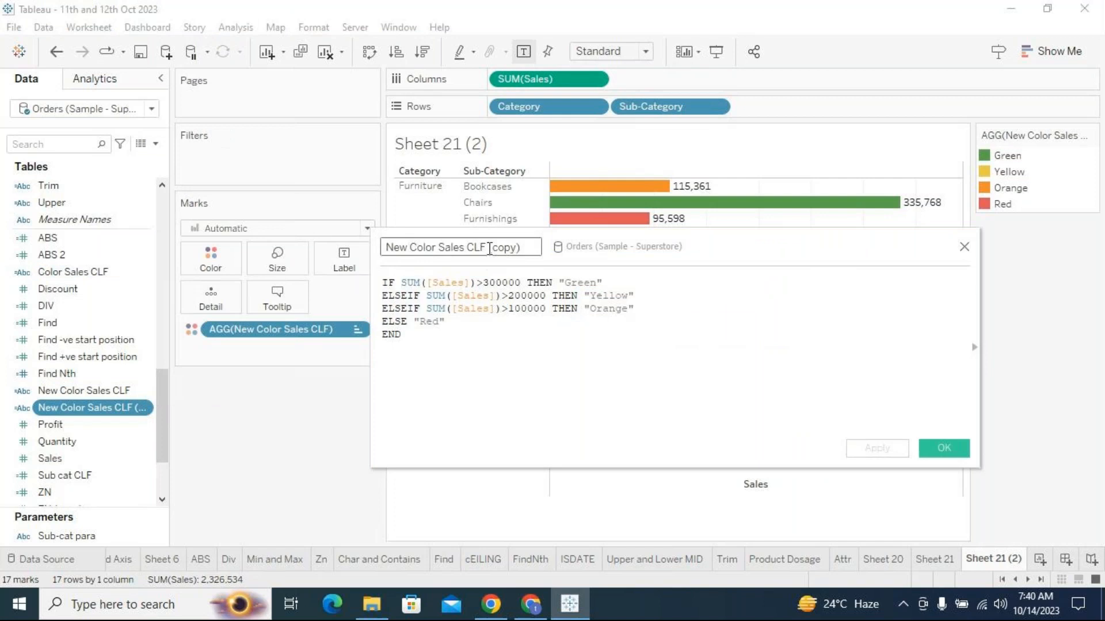
drag(488, 248, 528, 247)
text(2)
click(572, 353)
Swap the first two conditions so SUM([Sales])>200000 THEN "Yellow" follows IF and SUM([Sales])>300000 THEN "Green" follows the first ELSEIF.
drag(637, 297, 428, 296)
key(ctrl+c)
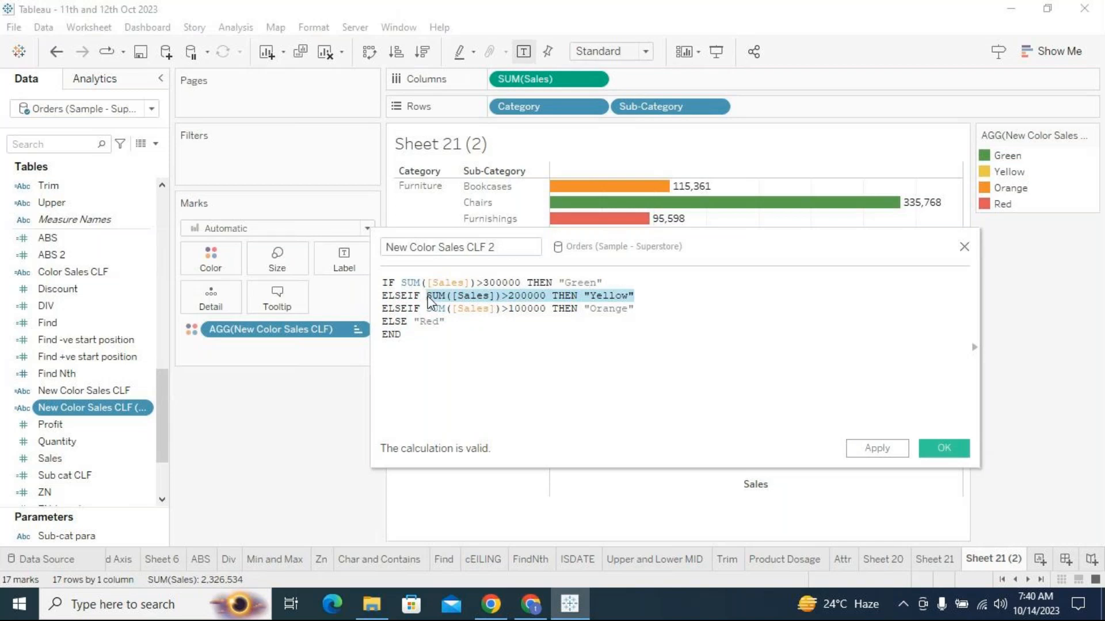
key(BackSpace)
click(403, 282)
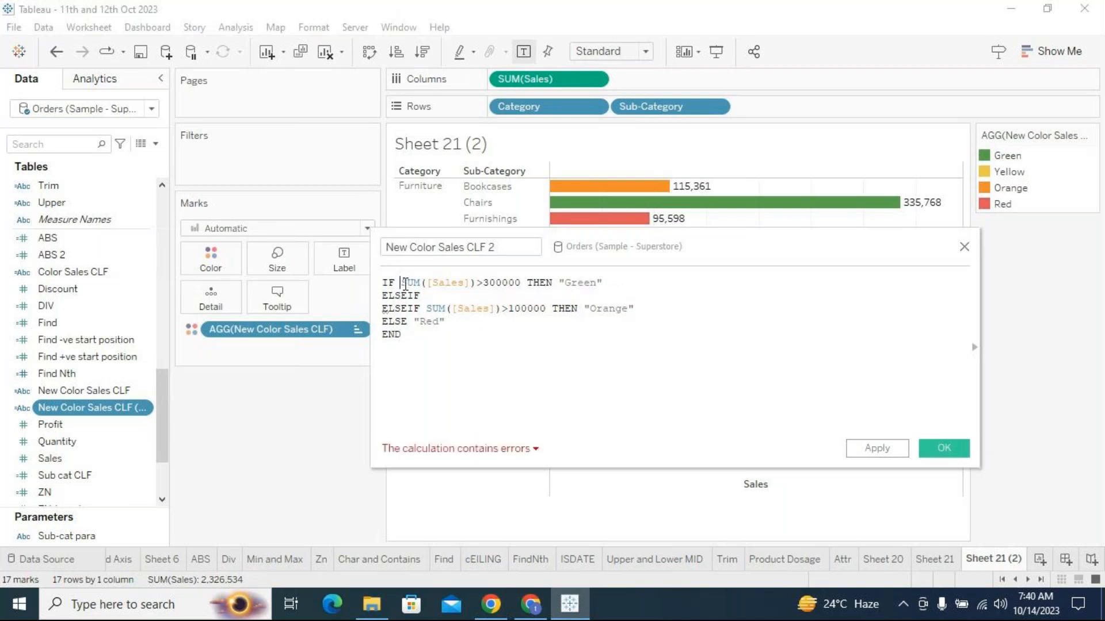
key(ctrl+v)
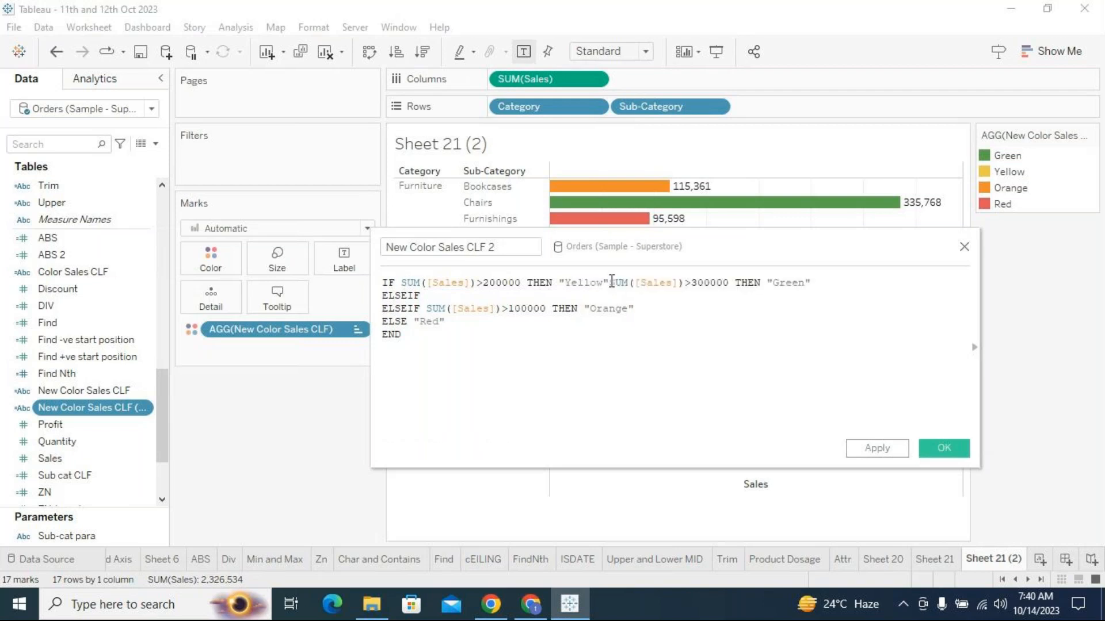
drag(613, 282, 814, 283)
key(ctrl+c)
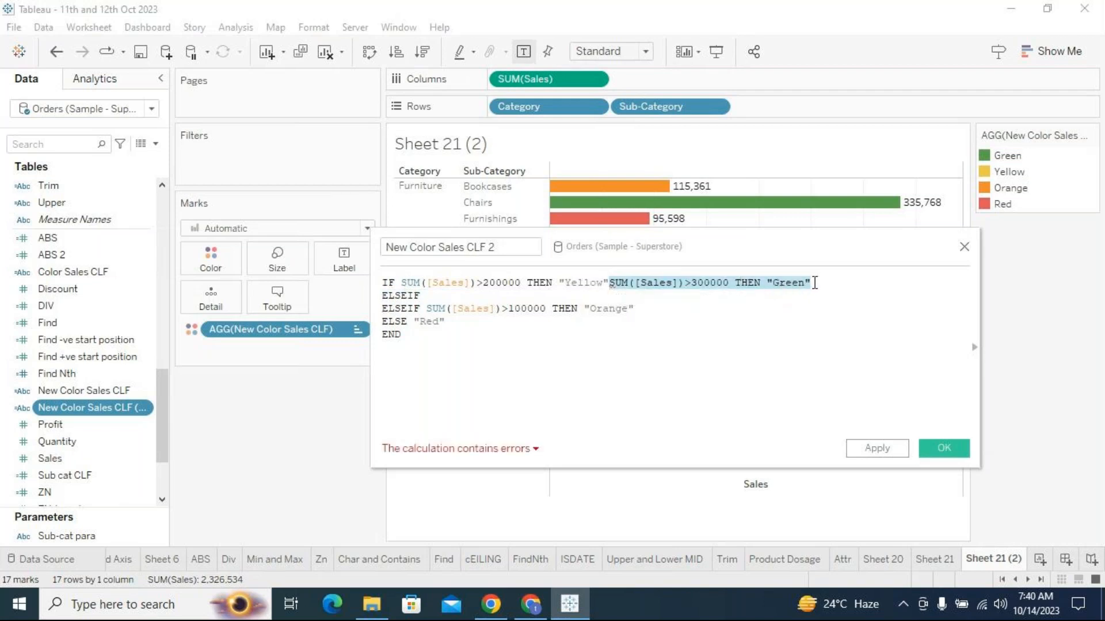
key(BackSpace)
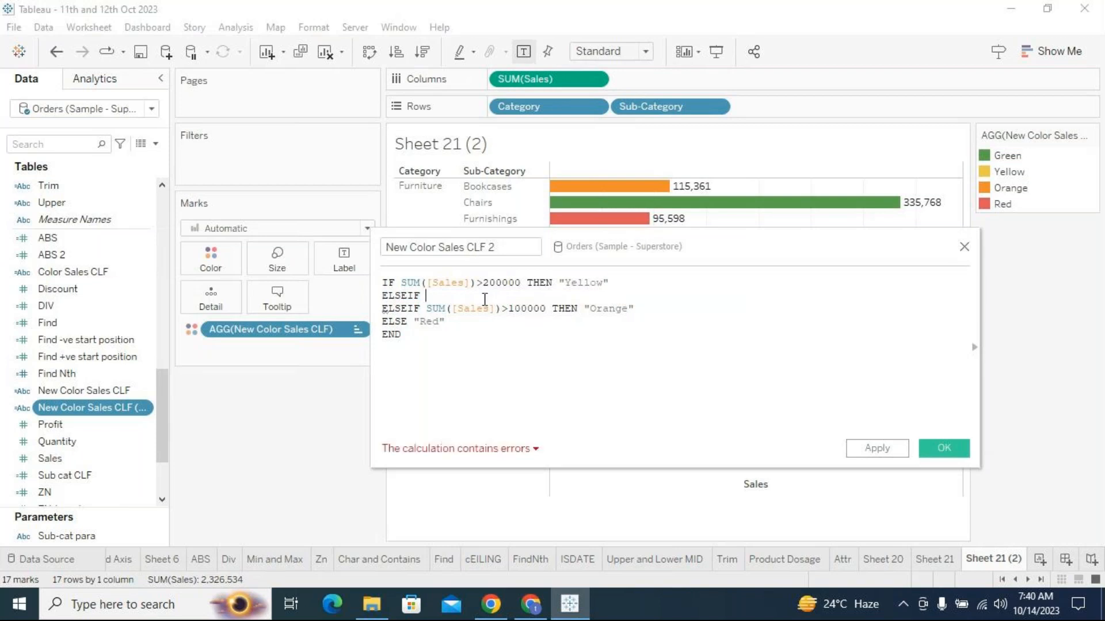
key(ctrl+v)
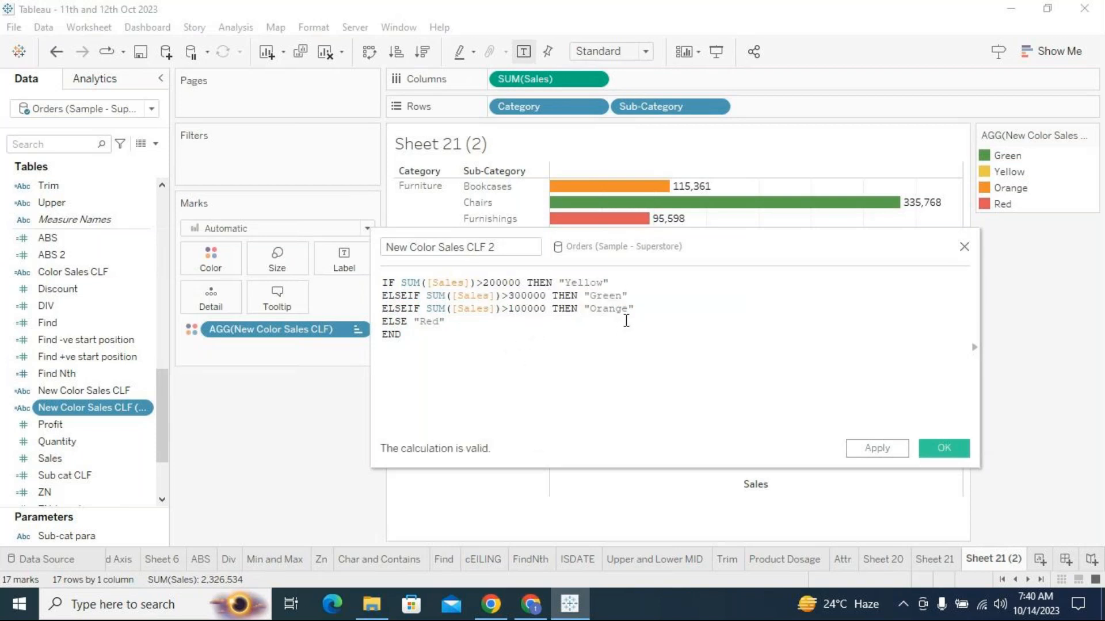
Swap the two ELSEIF conditions so SUM([Sales])>100000 THEN "Orange" precedes SUM([Sales])>300000 THEN "Green".
click(429, 309)
key(ctrl+v)
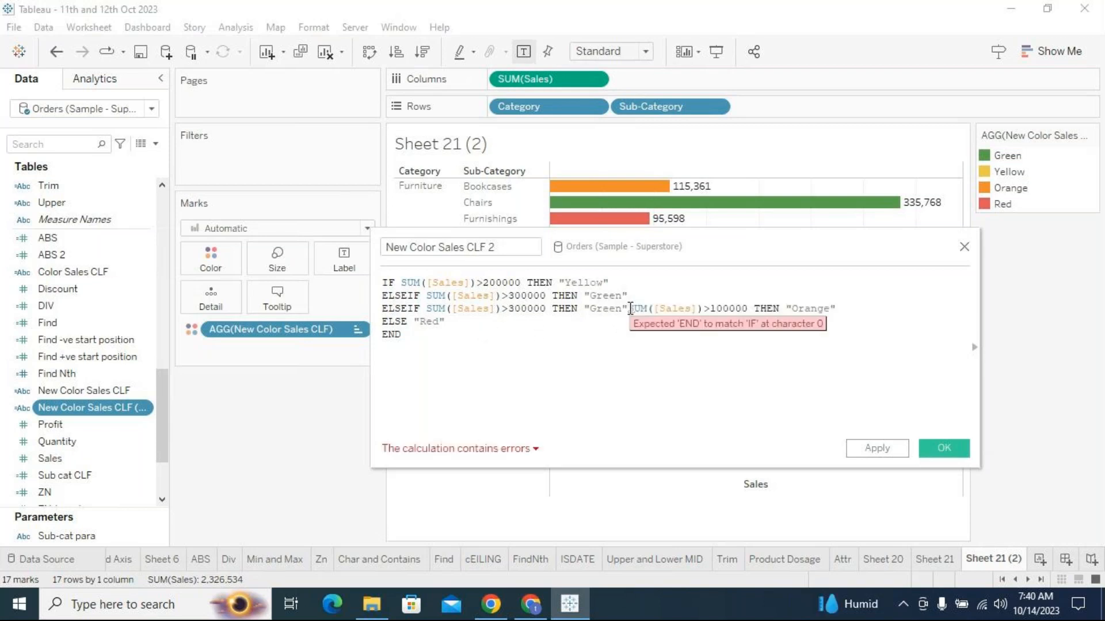
drag(630, 309, 838, 309)
key(ctrl+c)
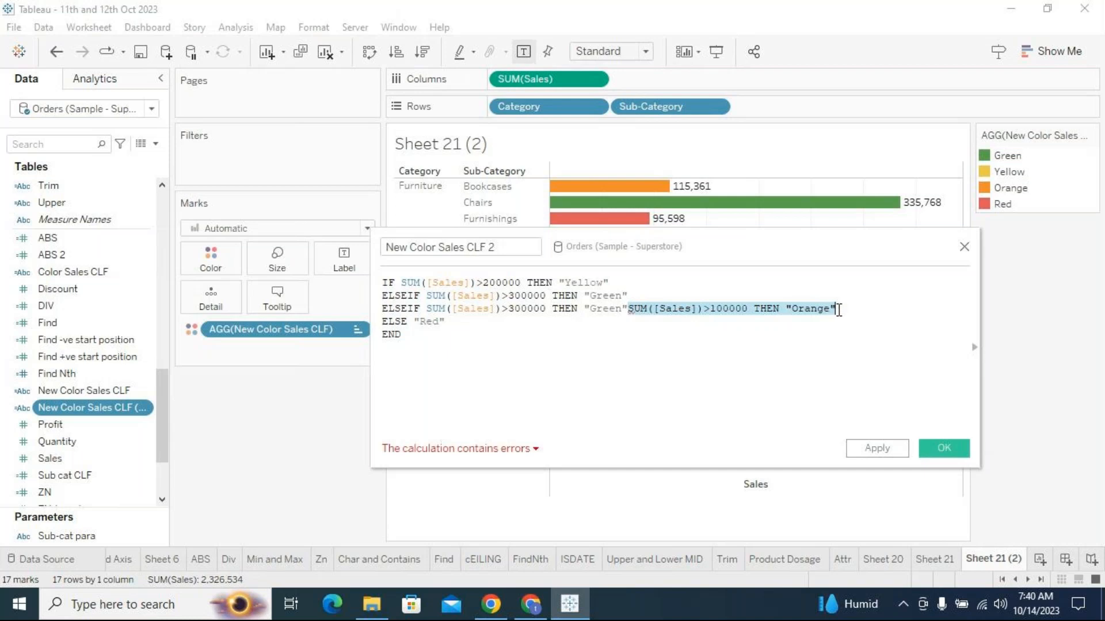
key(BackSpace)
drag(628, 295, 428, 293)
key(ctrl+v)
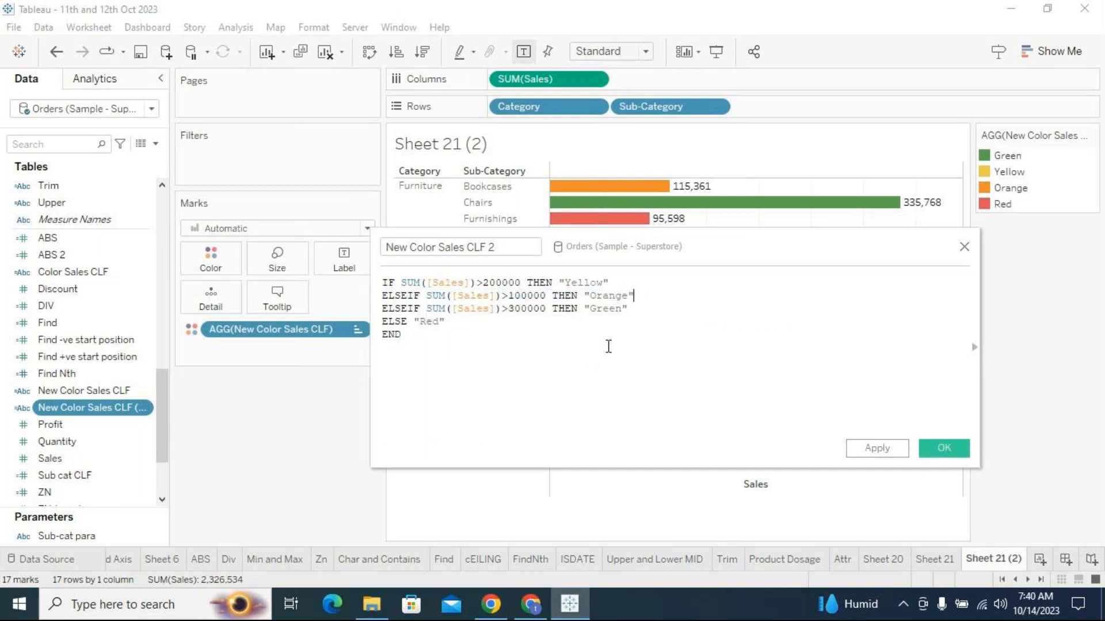
Move SUM([Sales])>100000 THEN "Orange" to the IF line and SUM([Sales])>200000 THEN "Yellow" to the first ELSEIF, and save the calculation.
drag(609, 247, 633, 299)
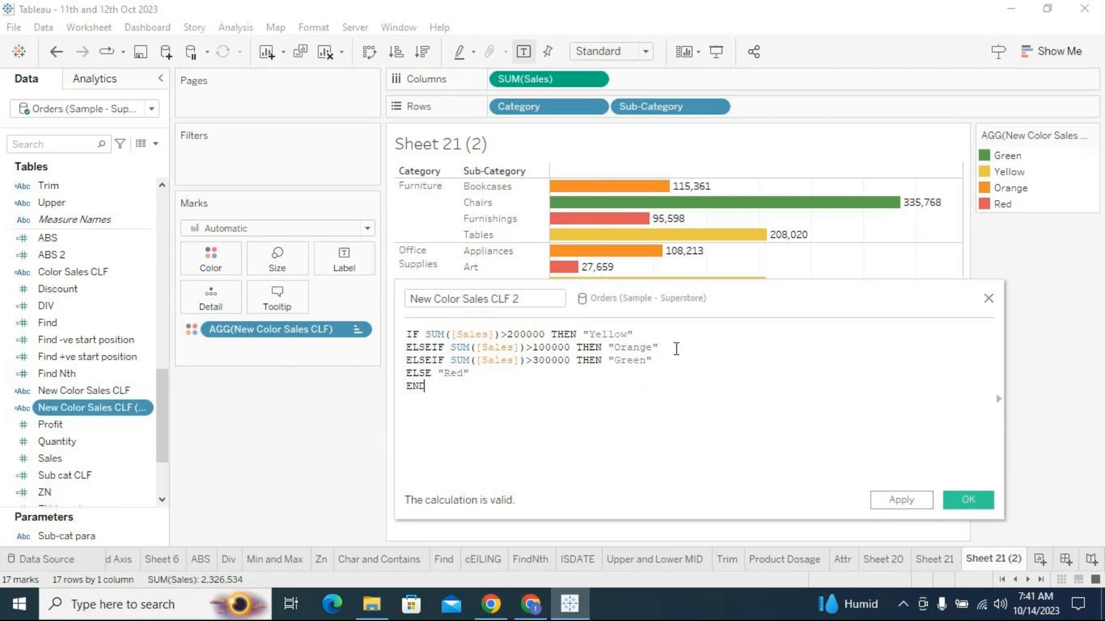
drag(676, 349, 453, 348)
key(ctrl+c)
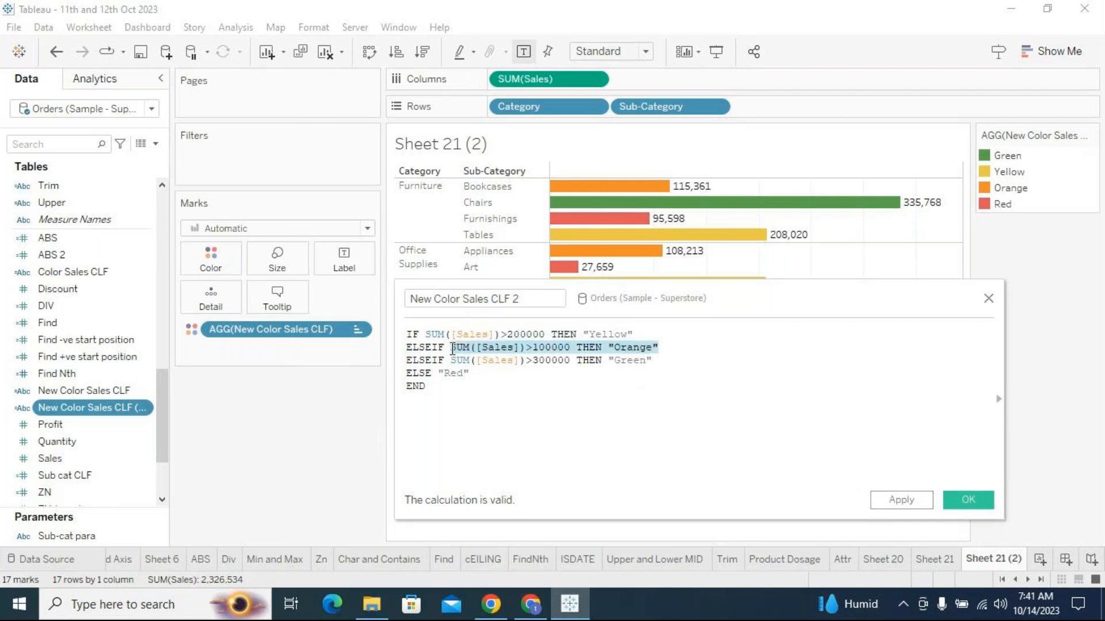
key(BackSpace)
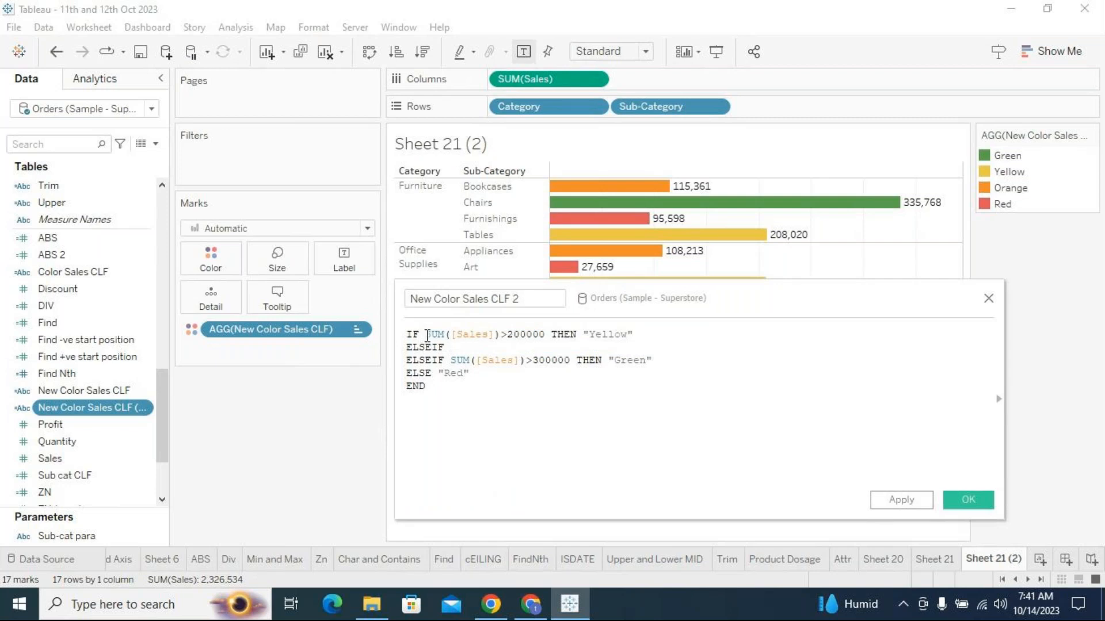
key(ctrl+v)
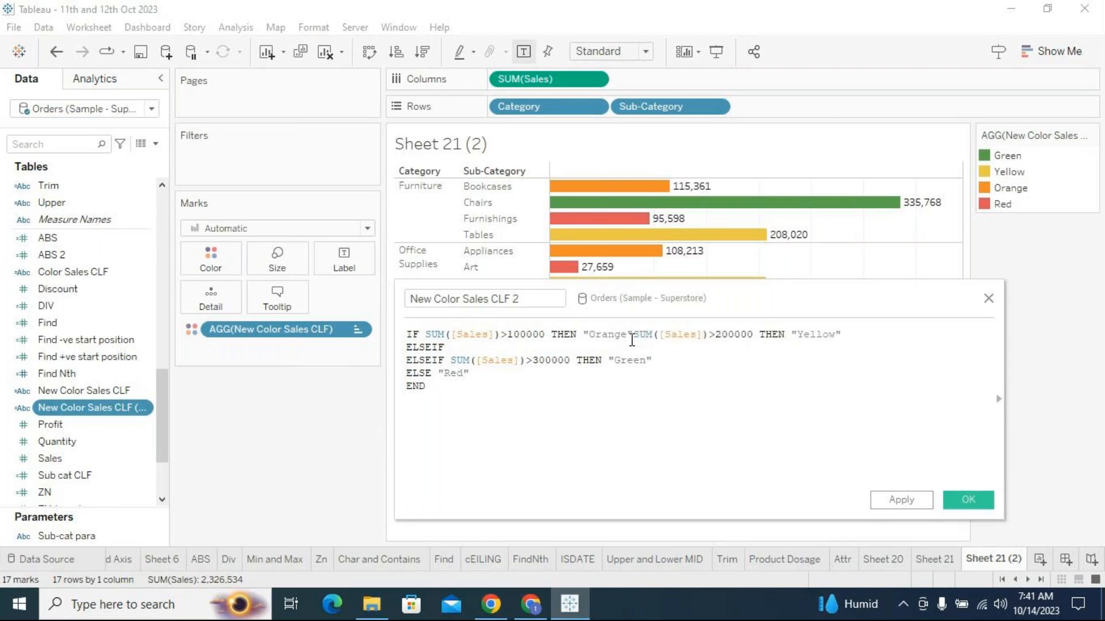
drag(633, 337, 876, 329)
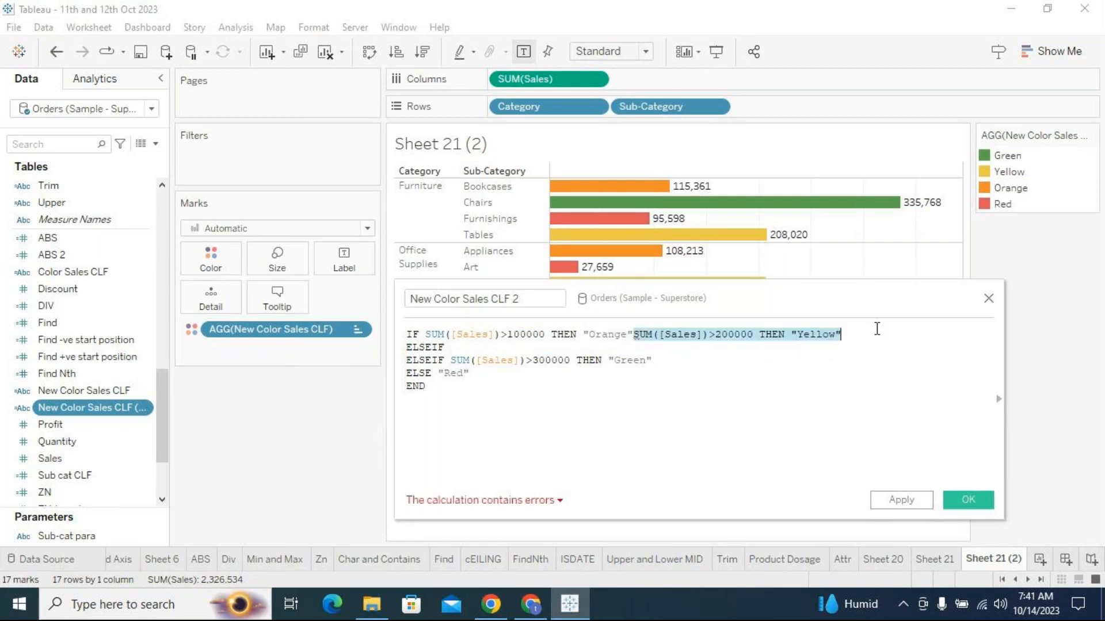
key(ctrl+x)
click(546, 348)
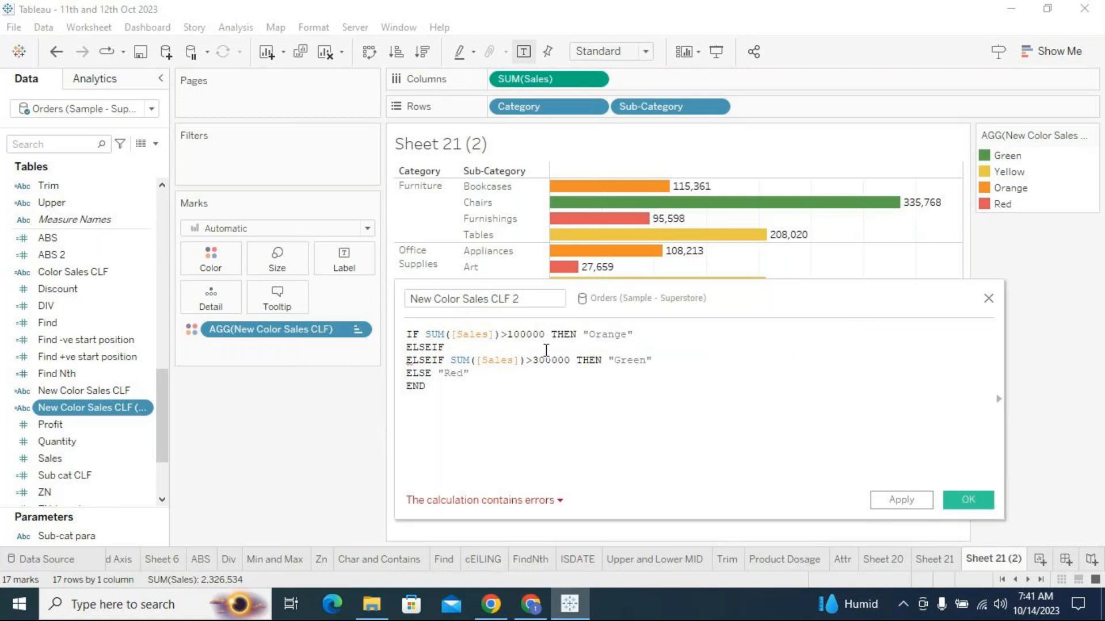
key(ctrl+v)
click(901, 500)
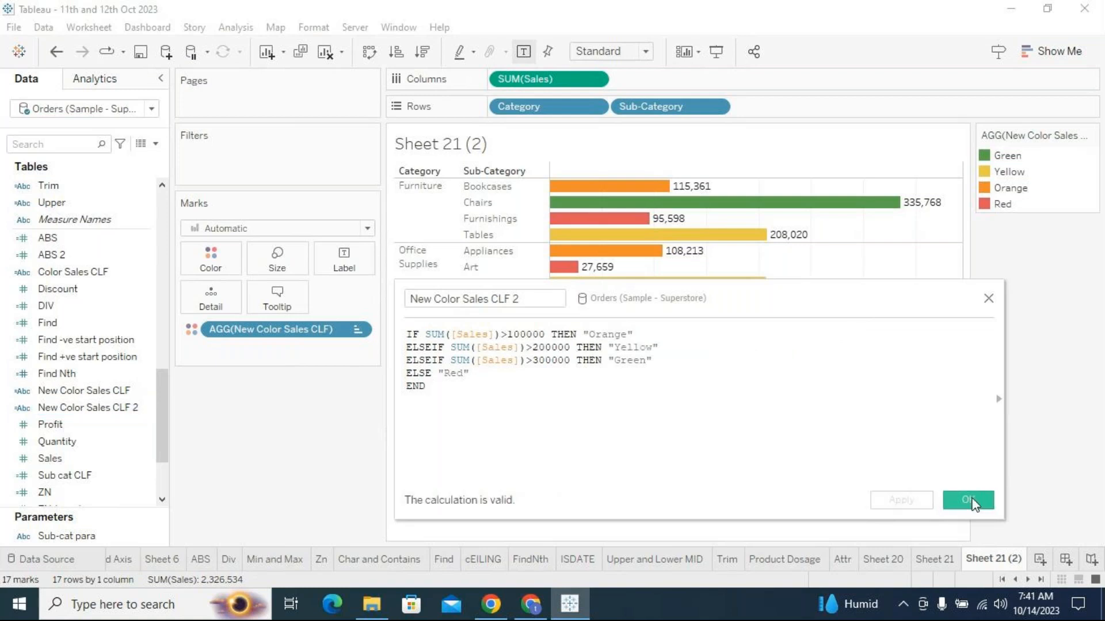
click(970, 501)
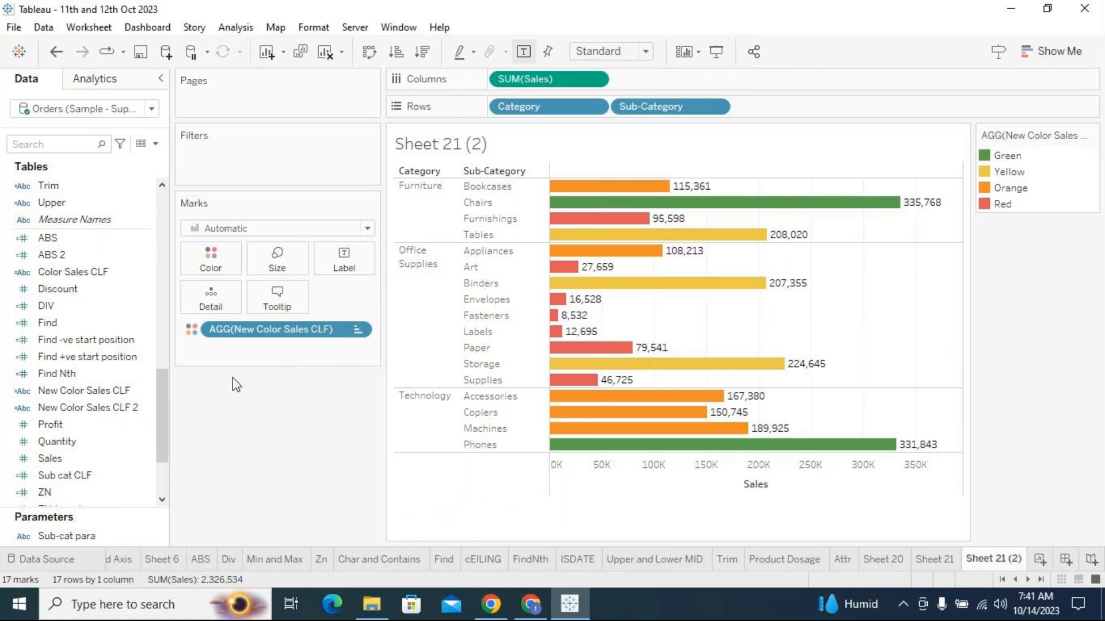
Replace New Color Sales CLF with New Color Sales CLF 2 as the field coloring the bars.
drag(255, 336, 311, 414)
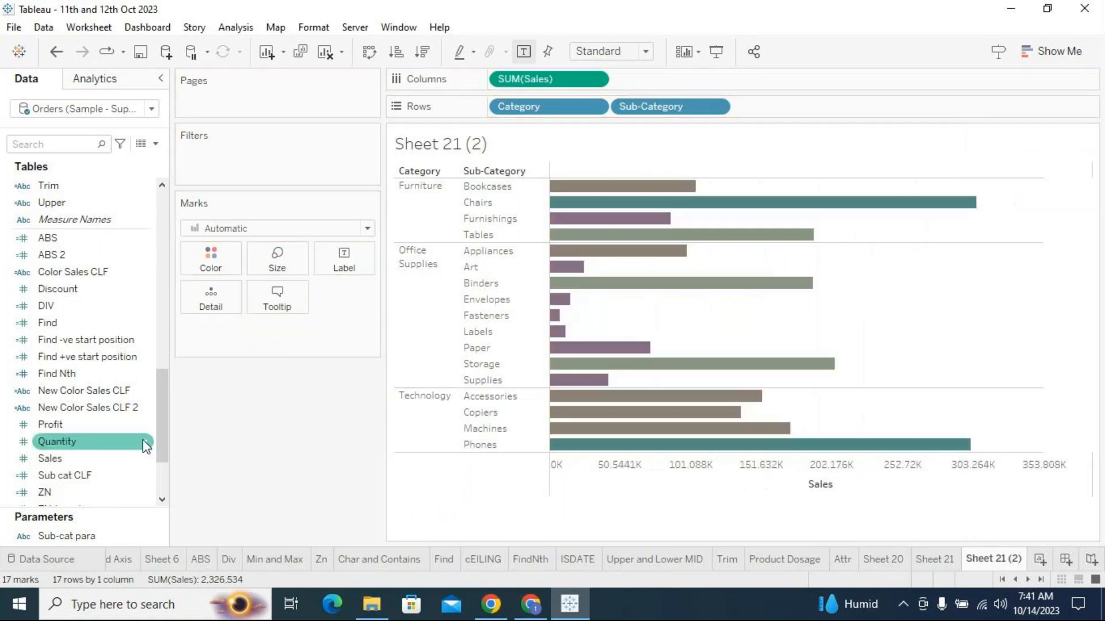
drag(111, 414, 210, 262)
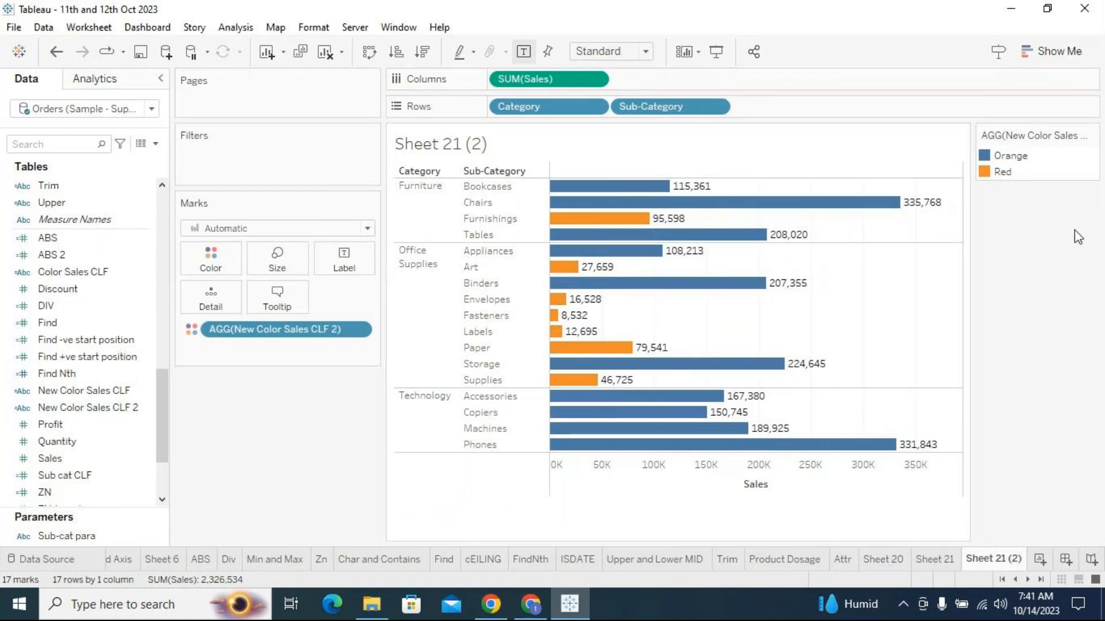
Assign orange to the Orange item and red #E15759 to the Red item of New Color Sales CLF 2.
double_click(1011, 156)
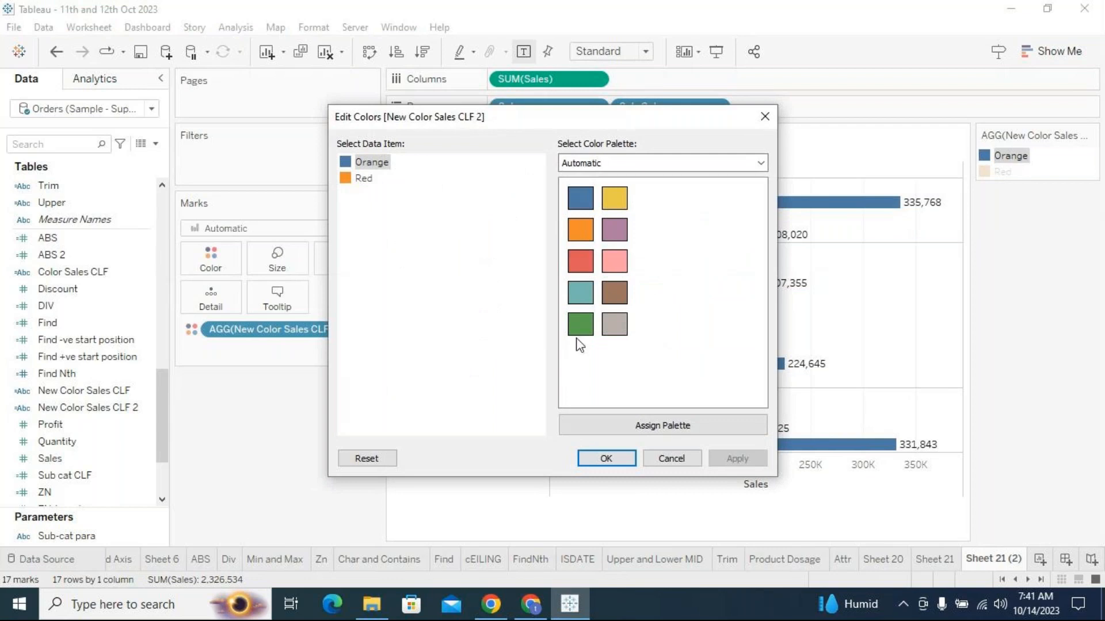
click(580, 229)
click(735, 458)
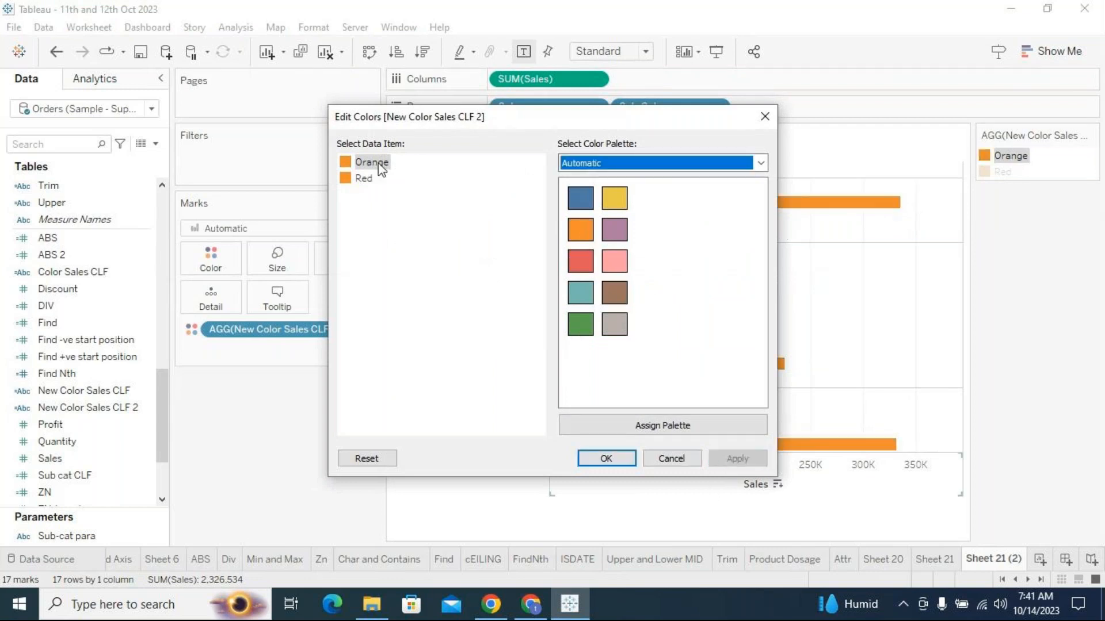
click(363, 178)
click(580, 324)
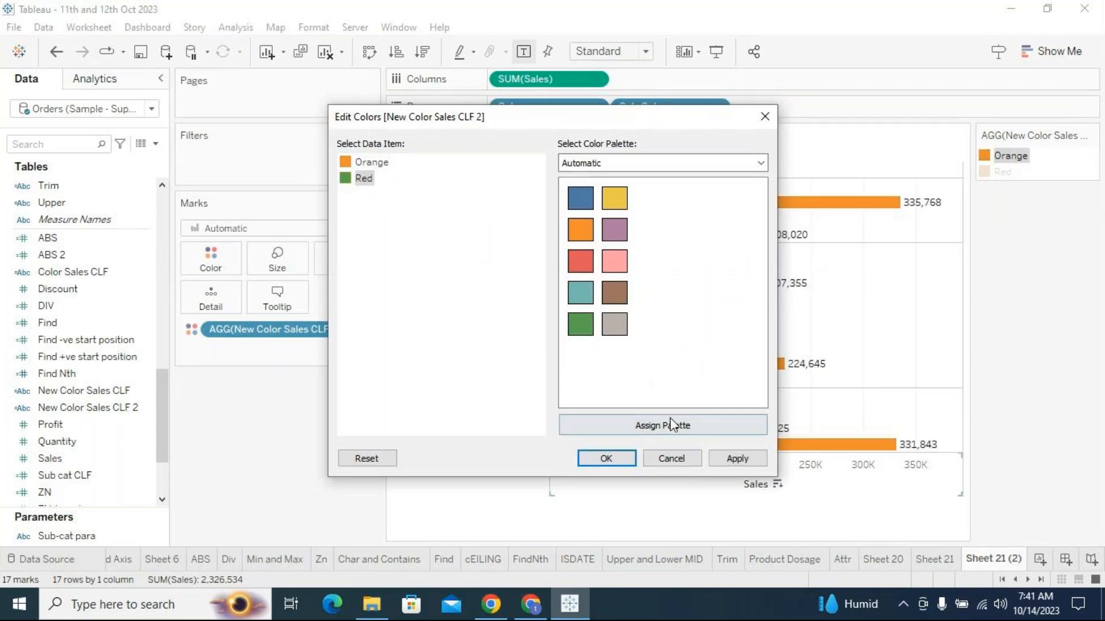
click(735, 458)
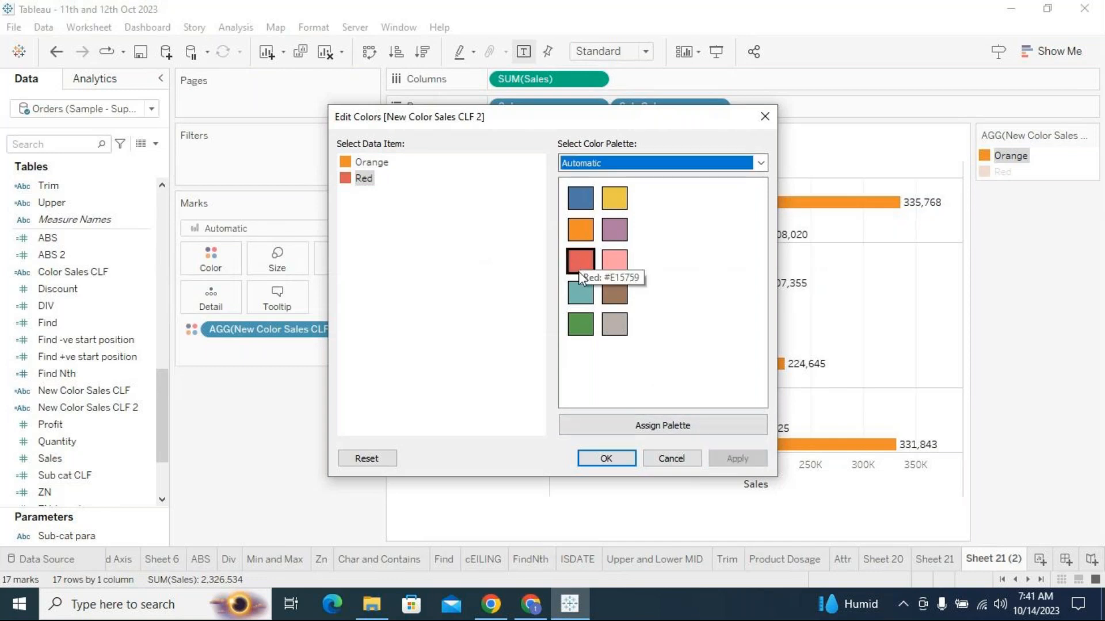
click(607, 458)
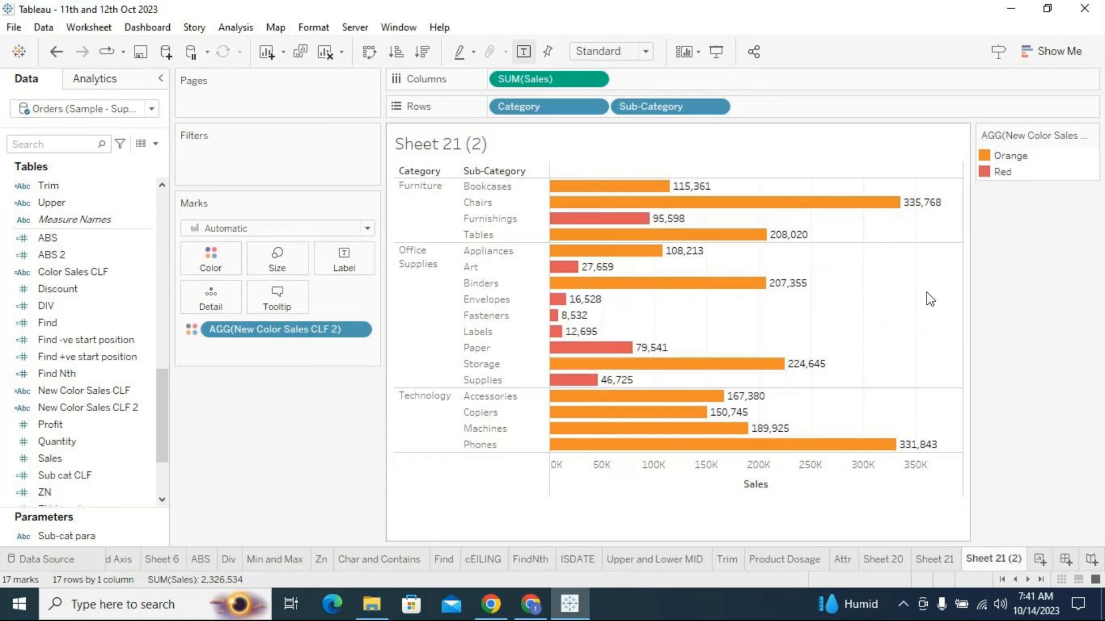
Highlight the Orange bars and the Red bars in turn from the color legend, and clear the highlight.
mouse_move(641, 222)
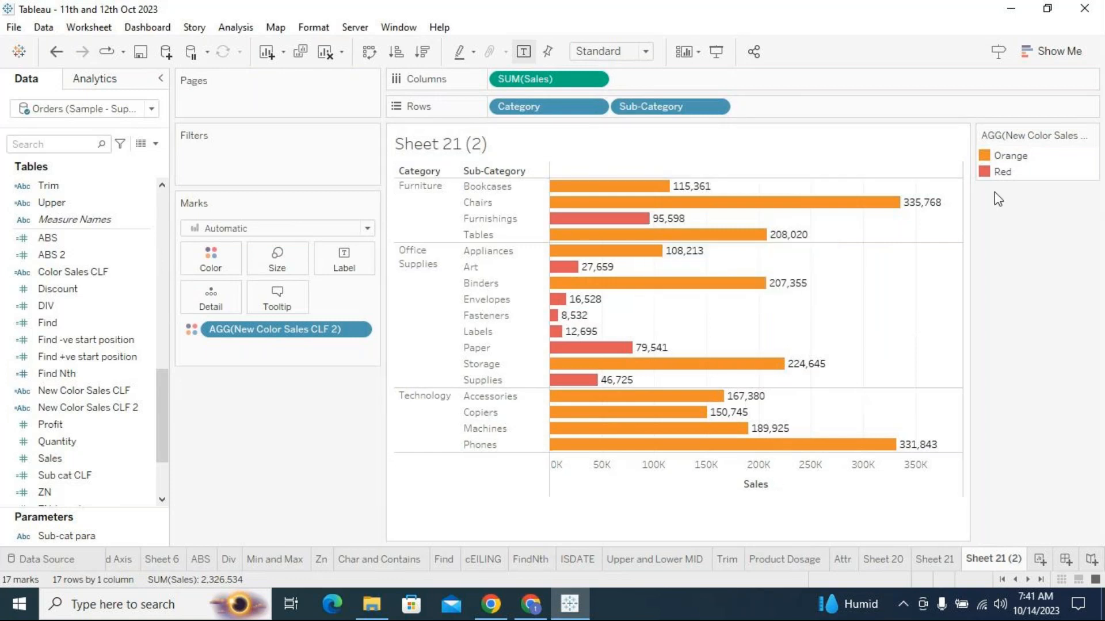
click(1007, 155)
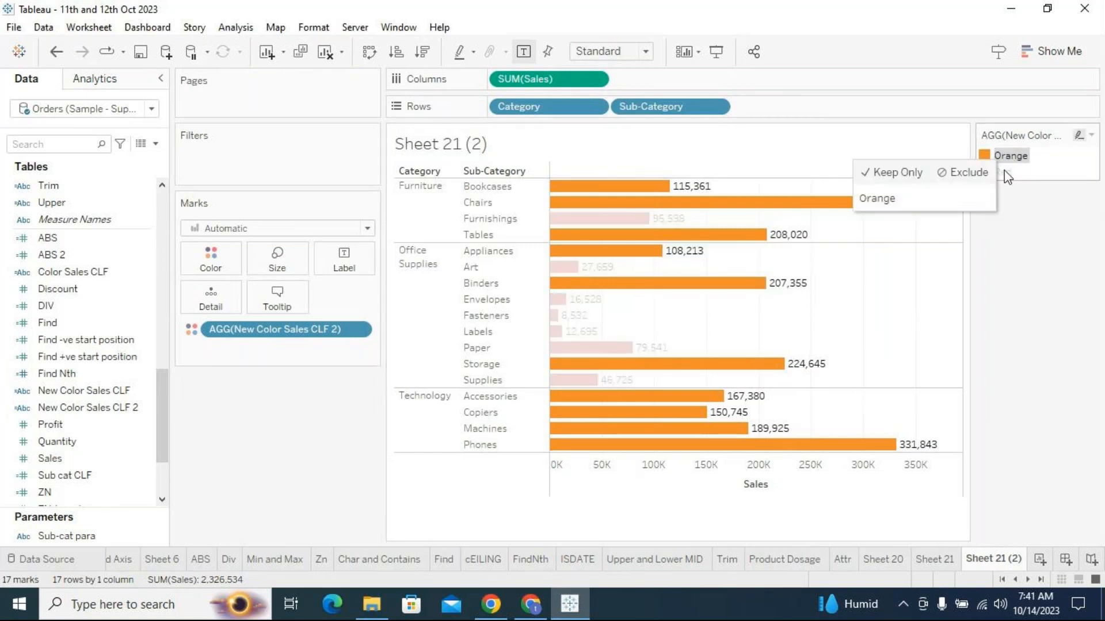
click(1004, 171)
click(1014, 263)
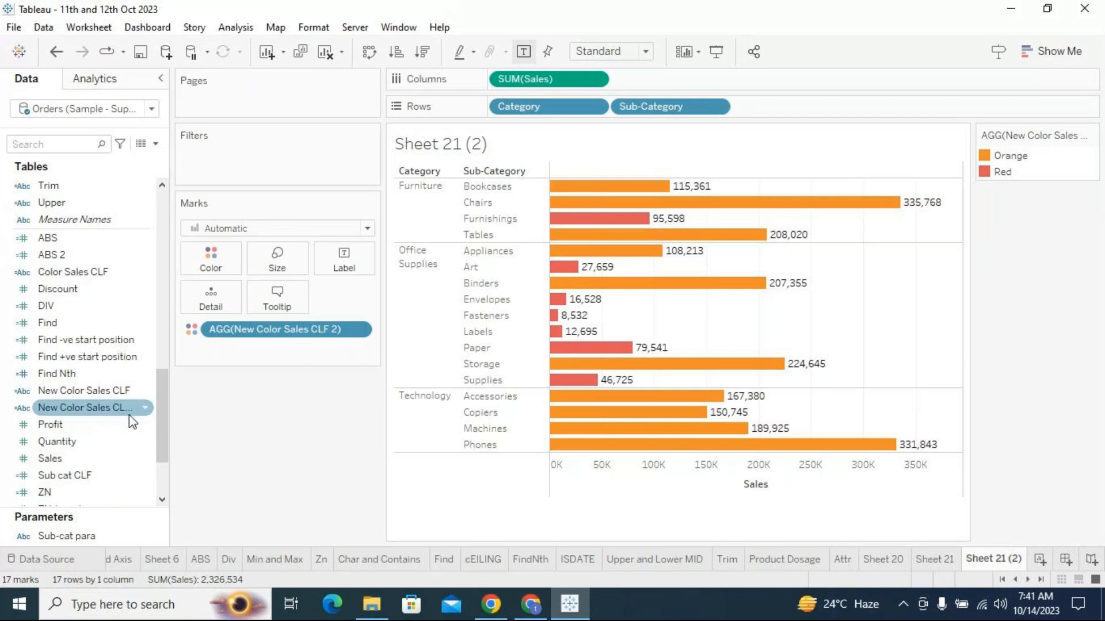
Open New Color Sales CLF 2 for editing and examine its full IF/ELSEIF formula beside the chart.
click(146, 409)
click(192, 128)
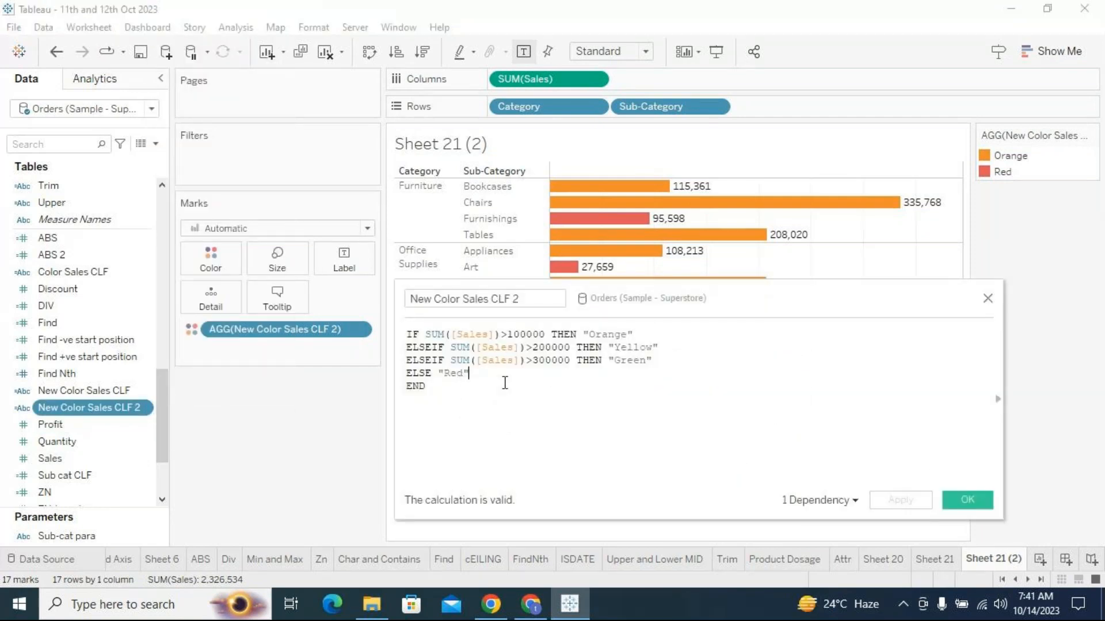
drag(426, 334, 550, 373)
click(562, 395)
drag(451, 390, 406, 334)
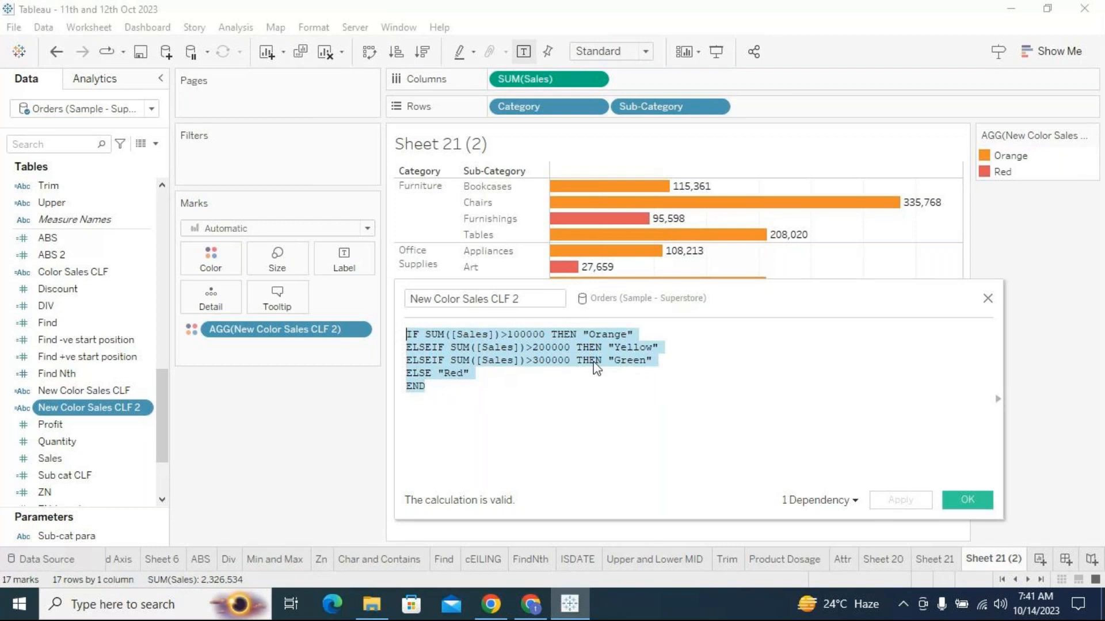
drag(680, 301, 662, 313)
click(697, 396)
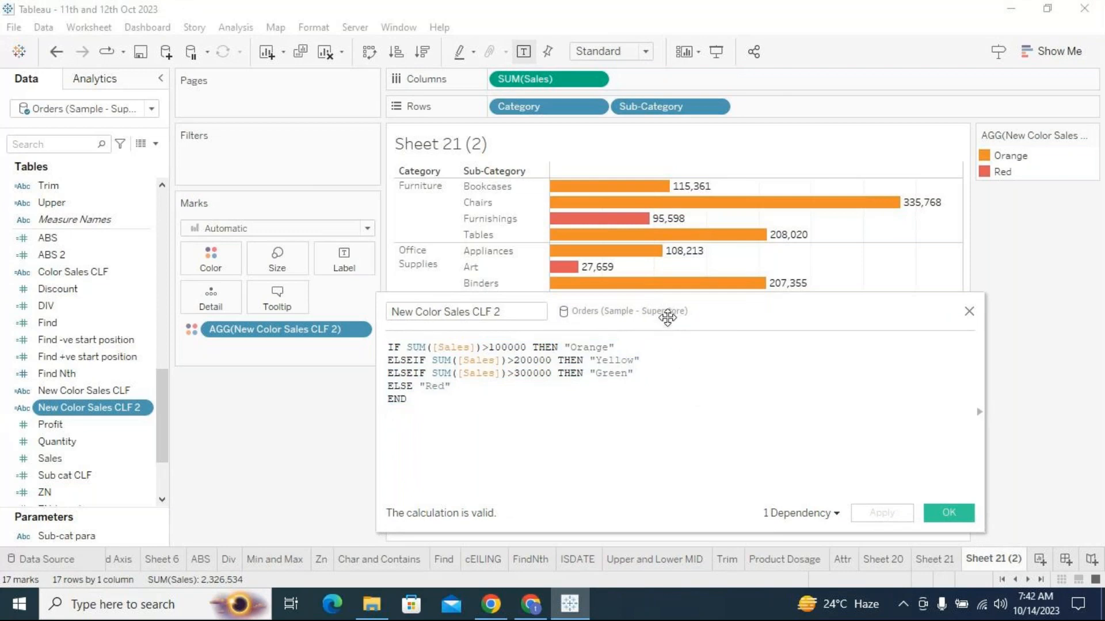
drag(668, 317, 685, 266)
drag(688, 214, 676, 215)
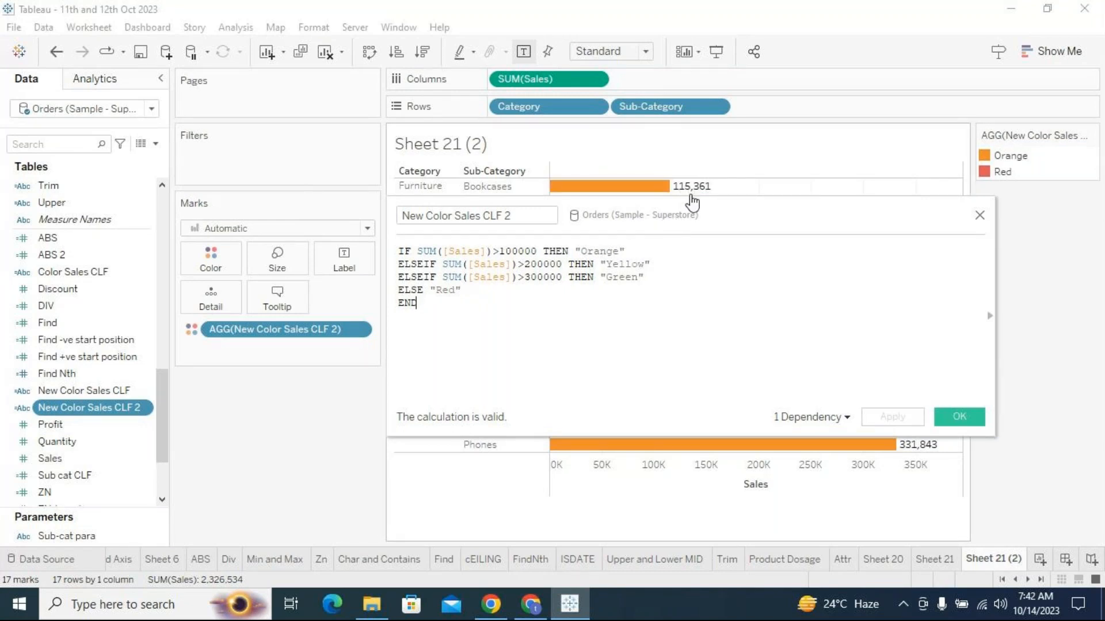
Examine how the first condition, SUM([Sales])>100000 THEN "Orange", applies to the bars' sales values.
drag(492, 253, 436, 254)
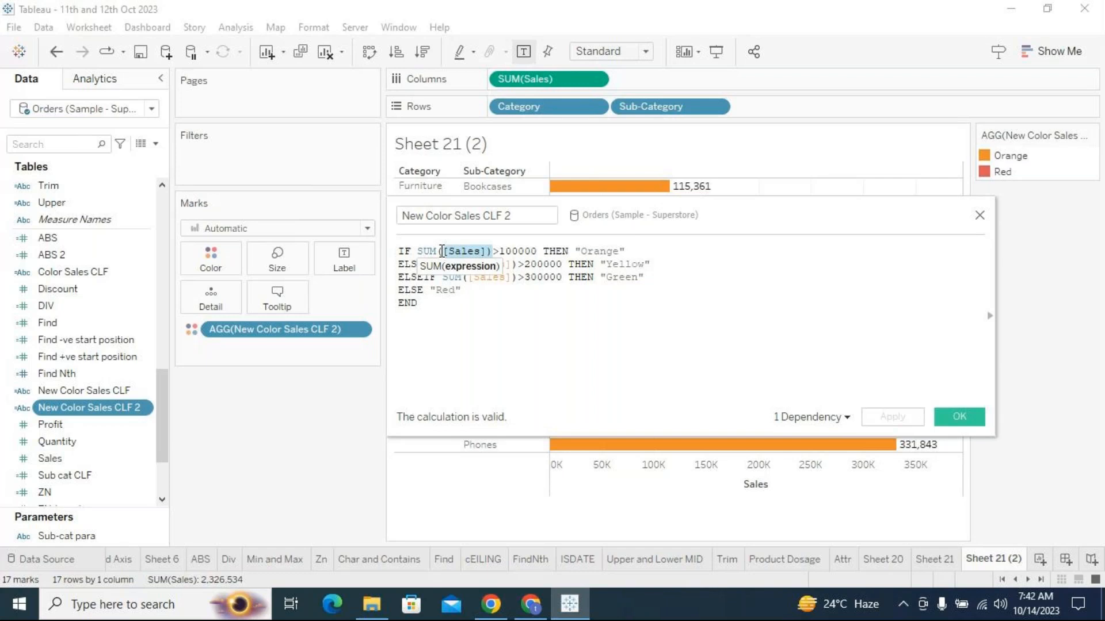
drag(646, 226, 646, 247)
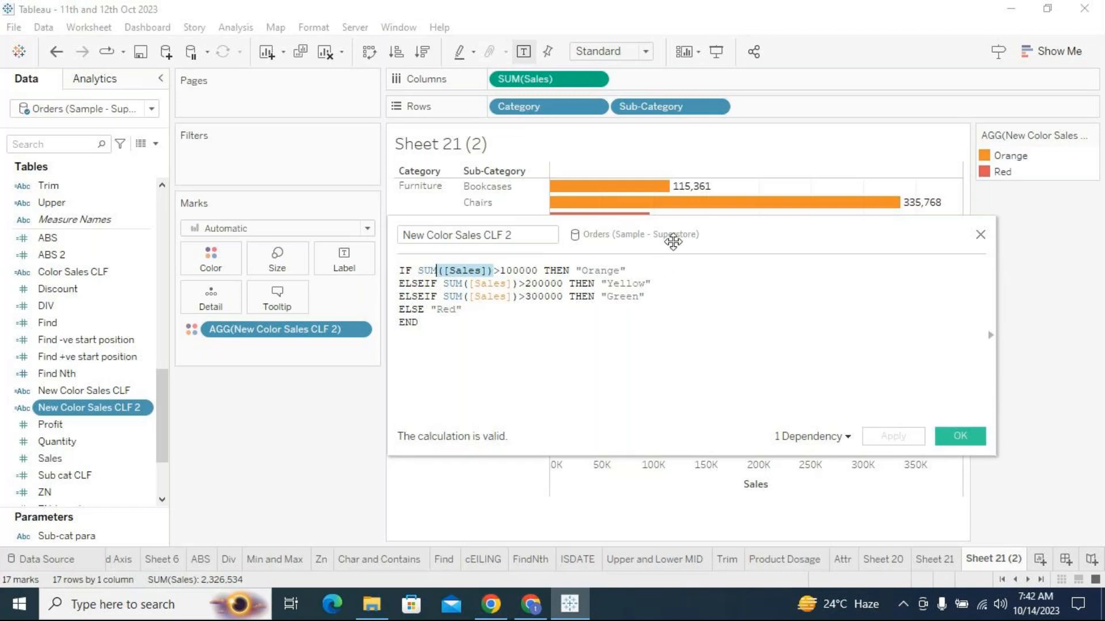
drag(673, 241, 673, 252)
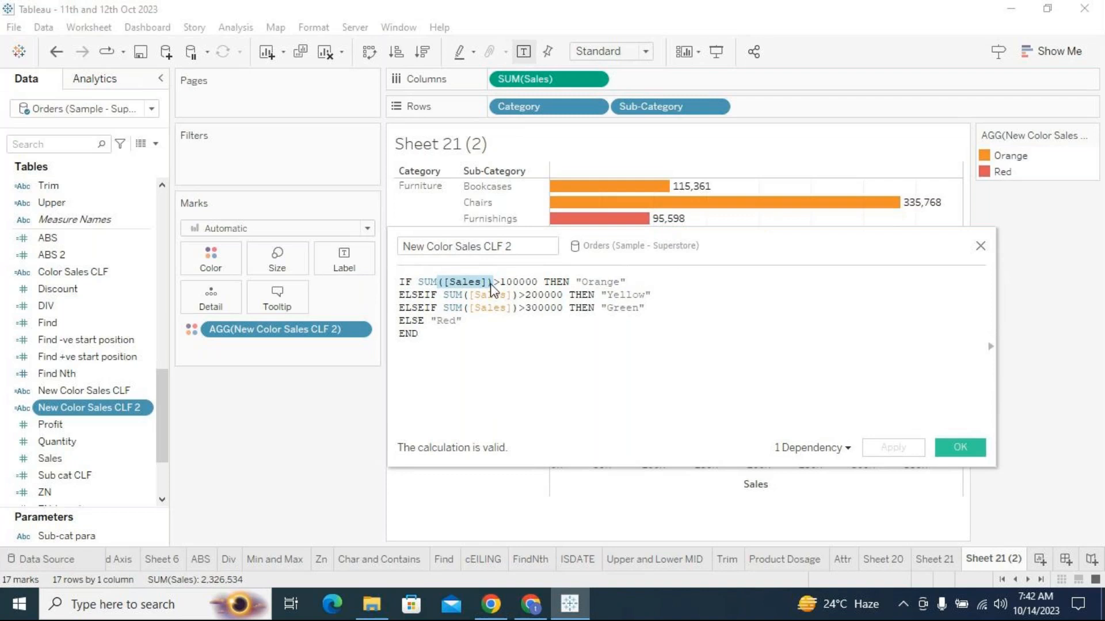
drag(493, 284, 418, 278)
click(522, 322)
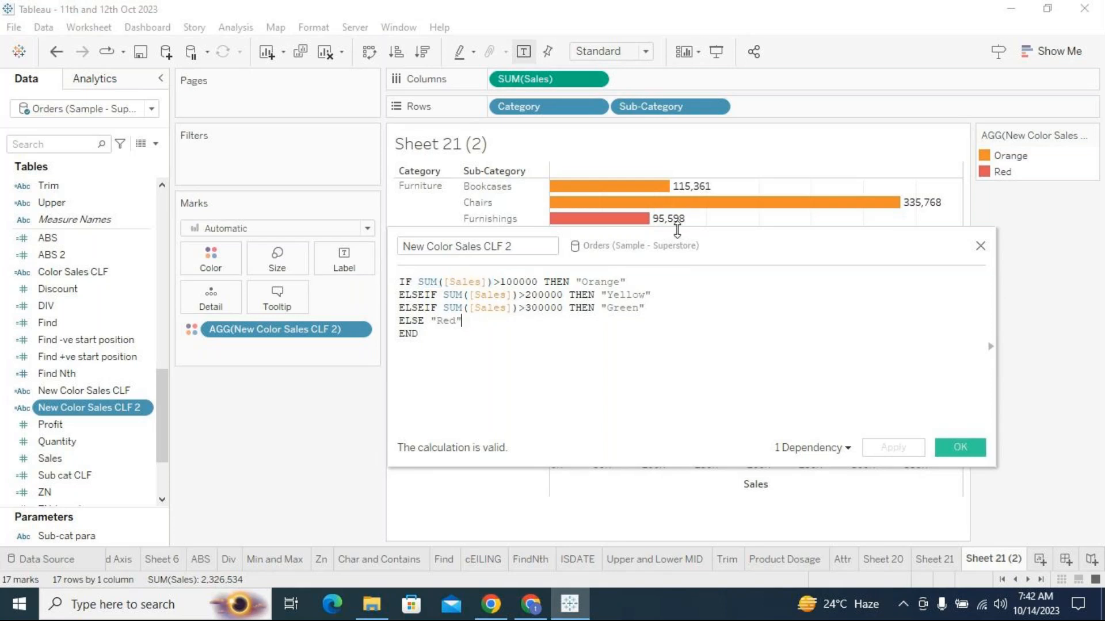
Compare the formula with the bars by highlighting the Orange and Red groups in turn, and close the calculation editor.
drag(684, 252, 652, 261)
click(997, 161)
drag(747, 266, 703, 524)
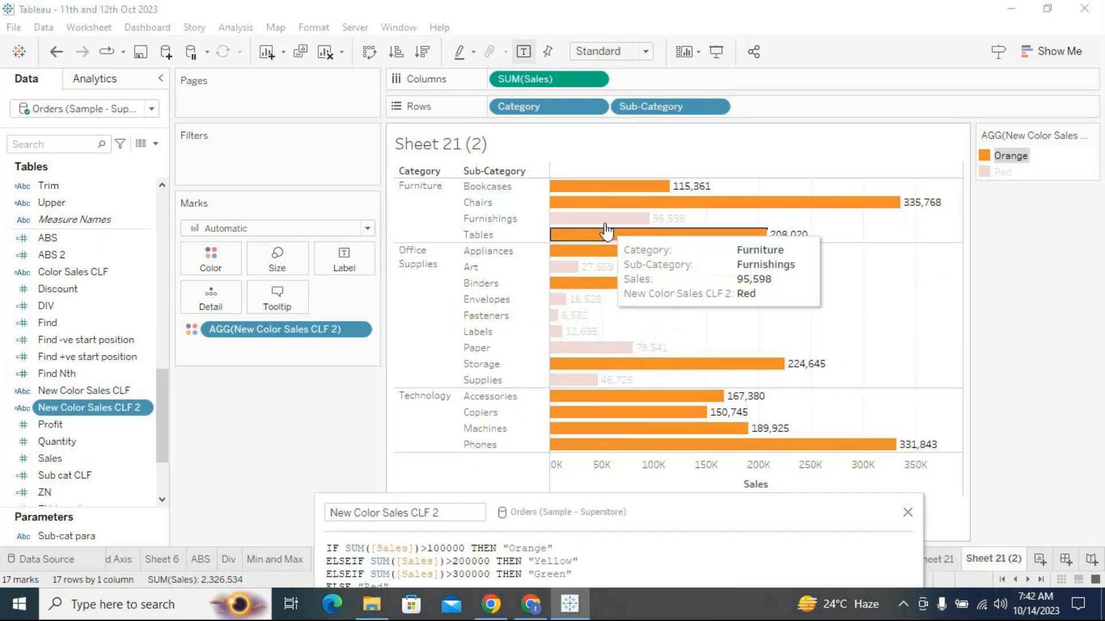
click(930, 240)
click(1000, 174)
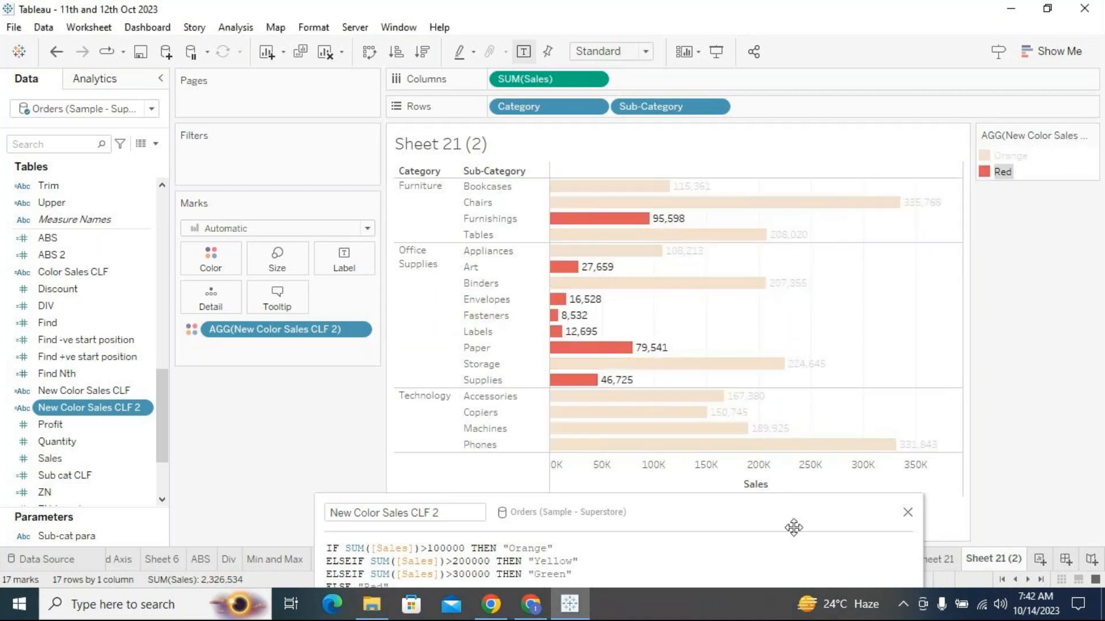
drag(760, 501, 799, 188)
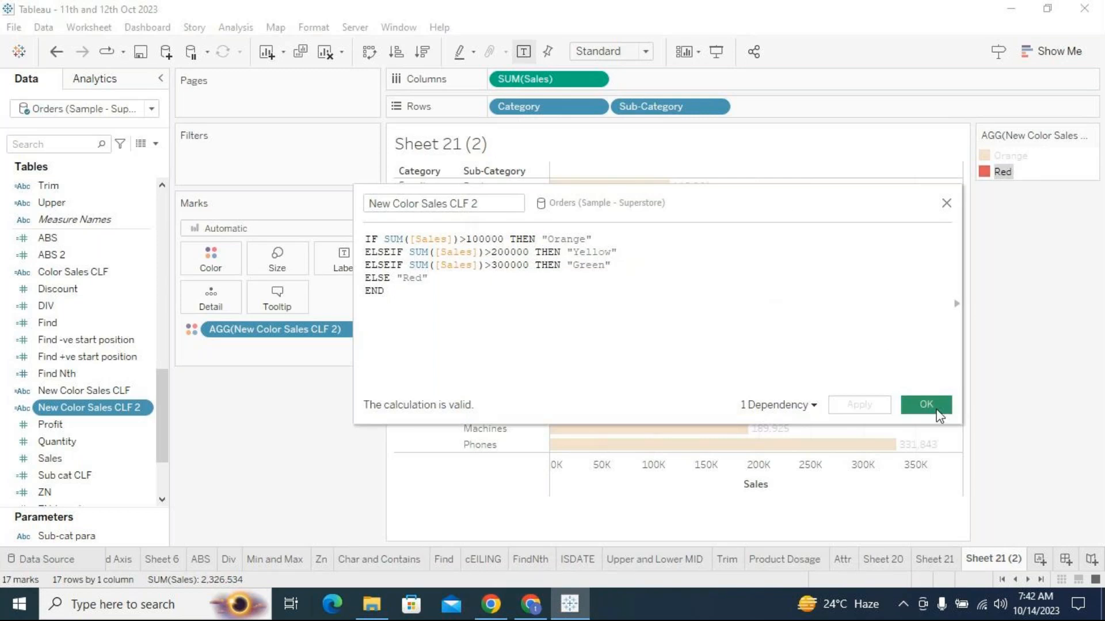
click(926, 404)
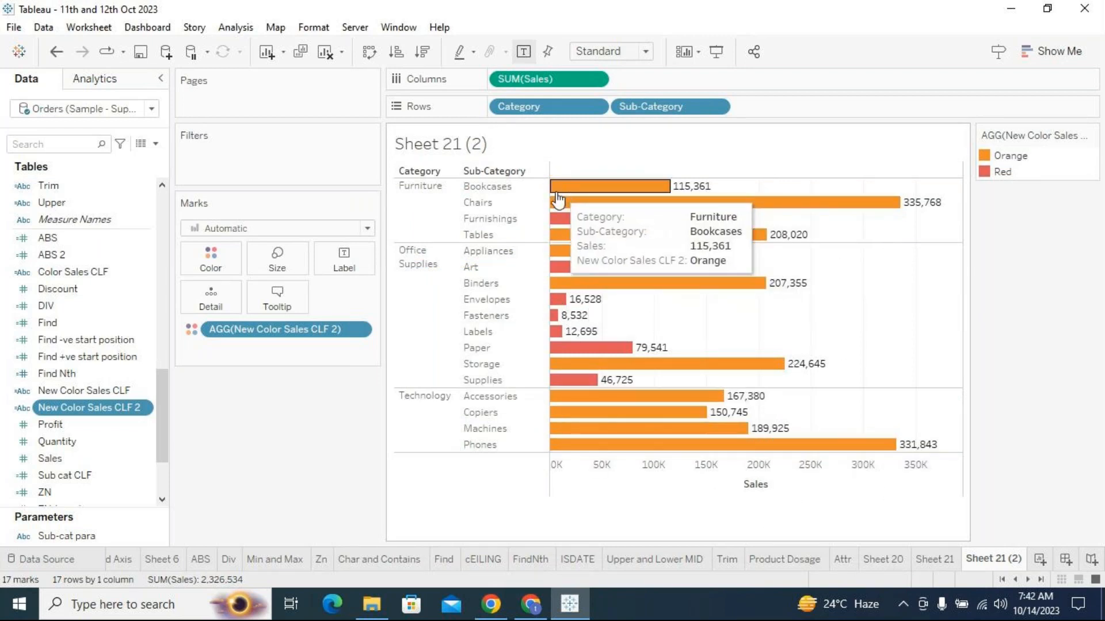
Open New Color Sales CLF 2 and Color Sales CLF in turn, and examine the and-conditions that bound the latter's Yellow and Orange ranges.
right_click(147, 408)
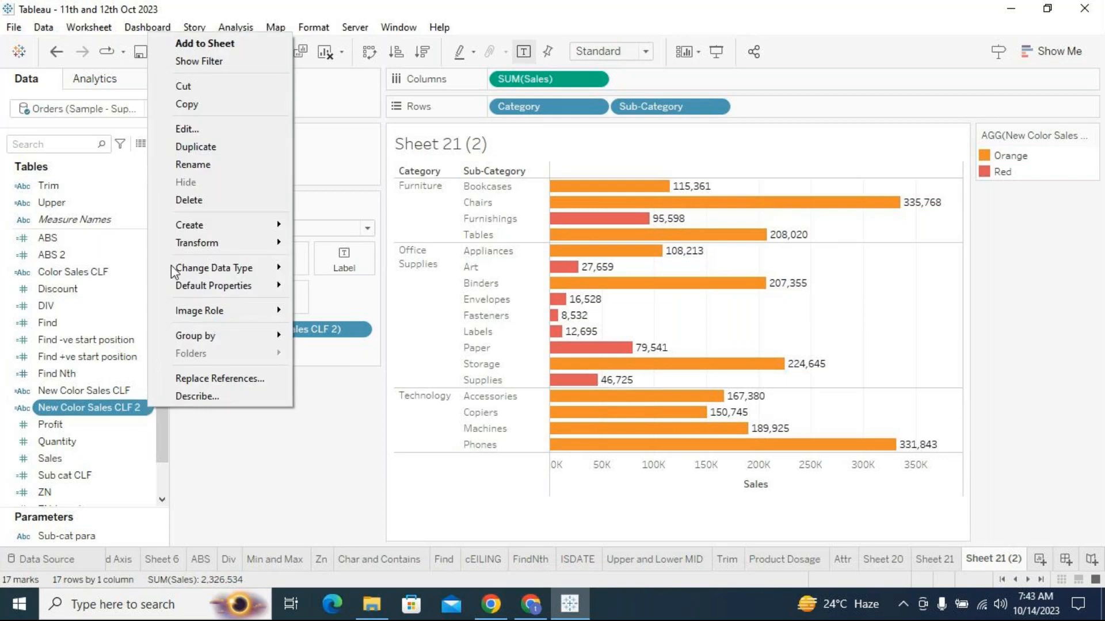
click(188, 129)
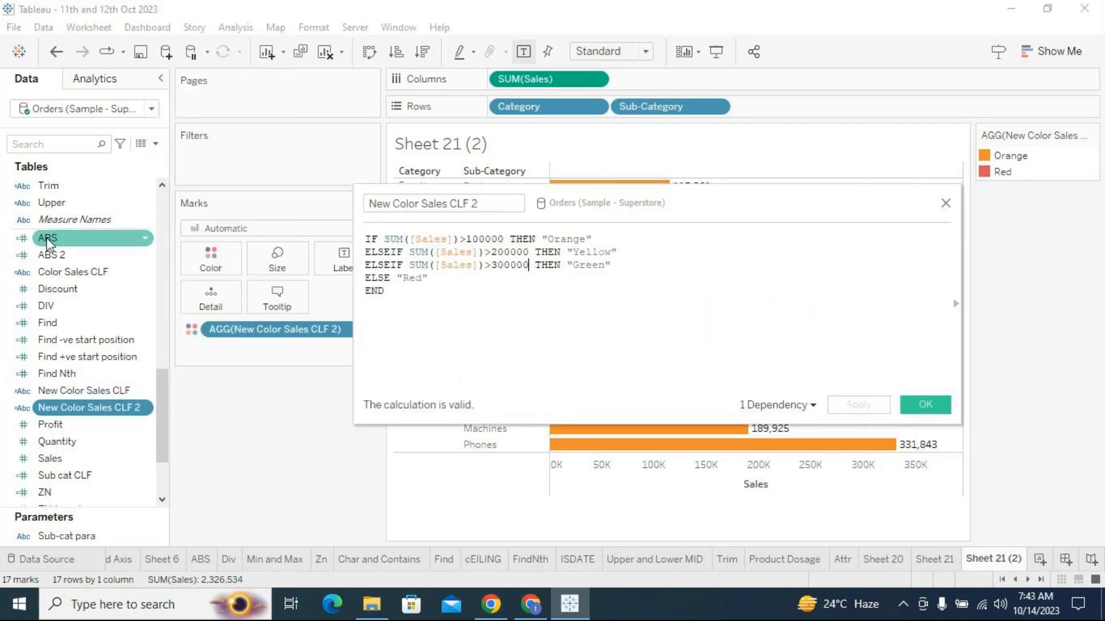
right_click(68, 278)
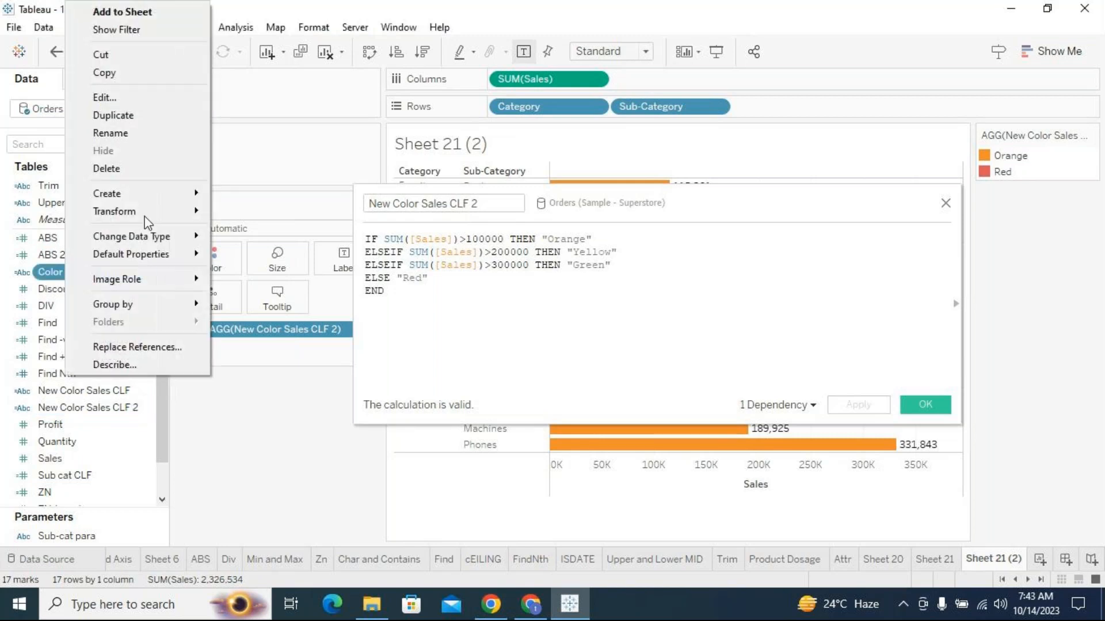
click(104, 97)
click(534, 253)
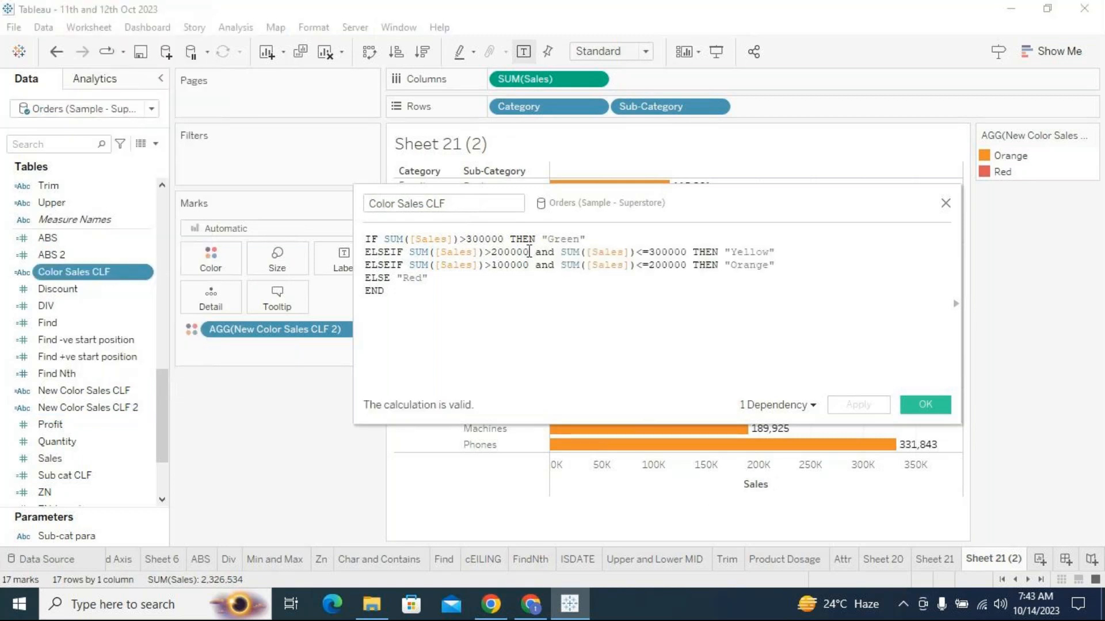
drag(537, 253, 717, 265)
Reopen New Color Sales CLF 2, review the ascending order of its conditions, and close it without changes.
right_click(148, 407)
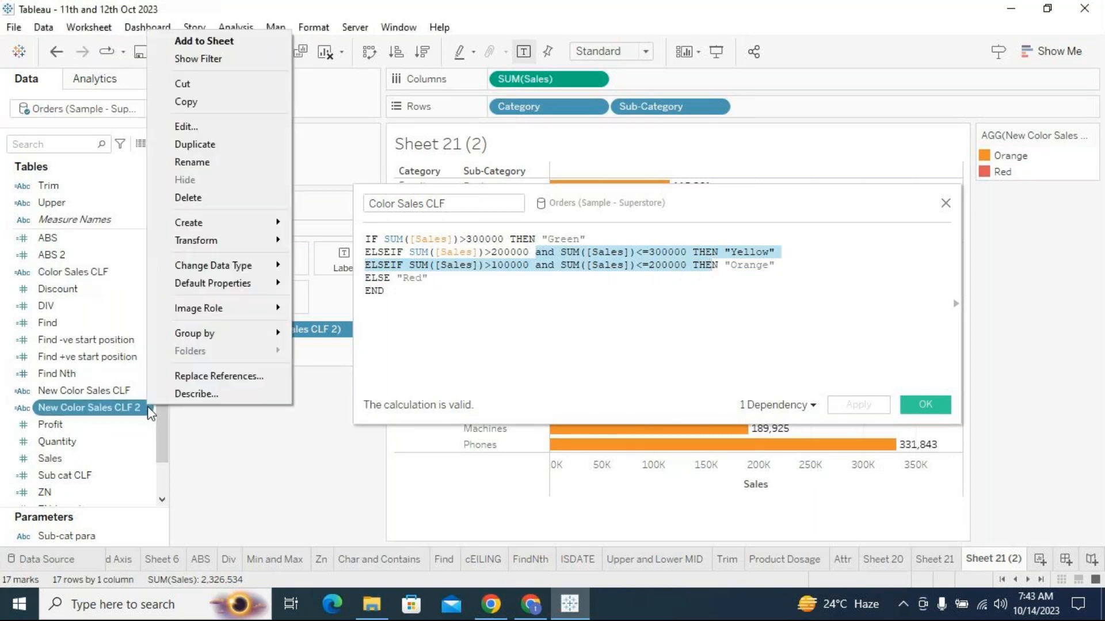
click(203, 126)
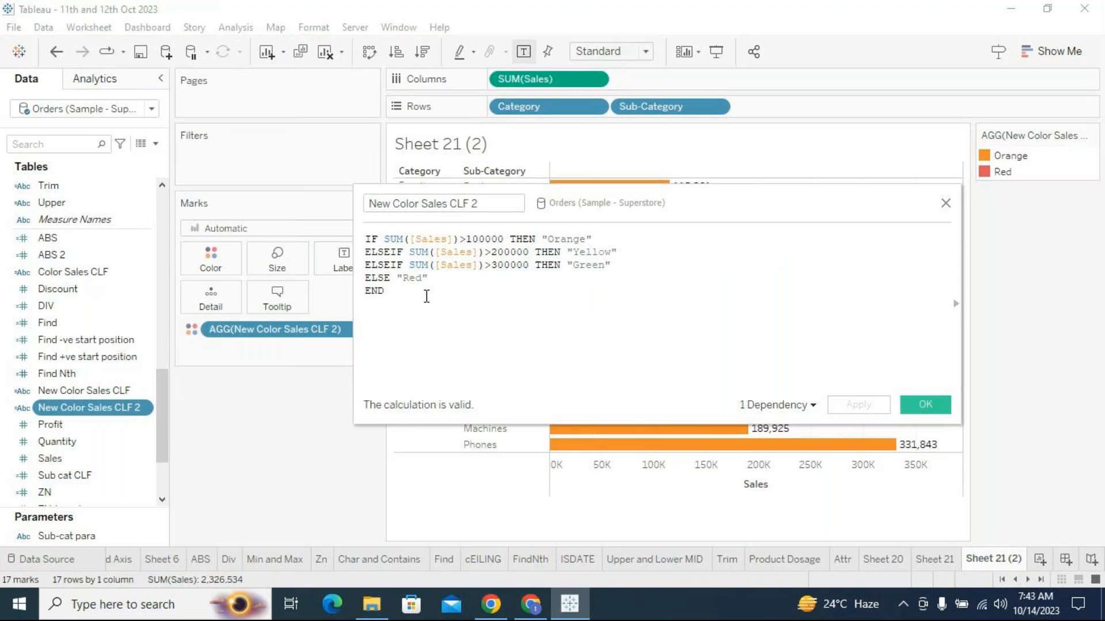
drag(389, 278, 366, 242)
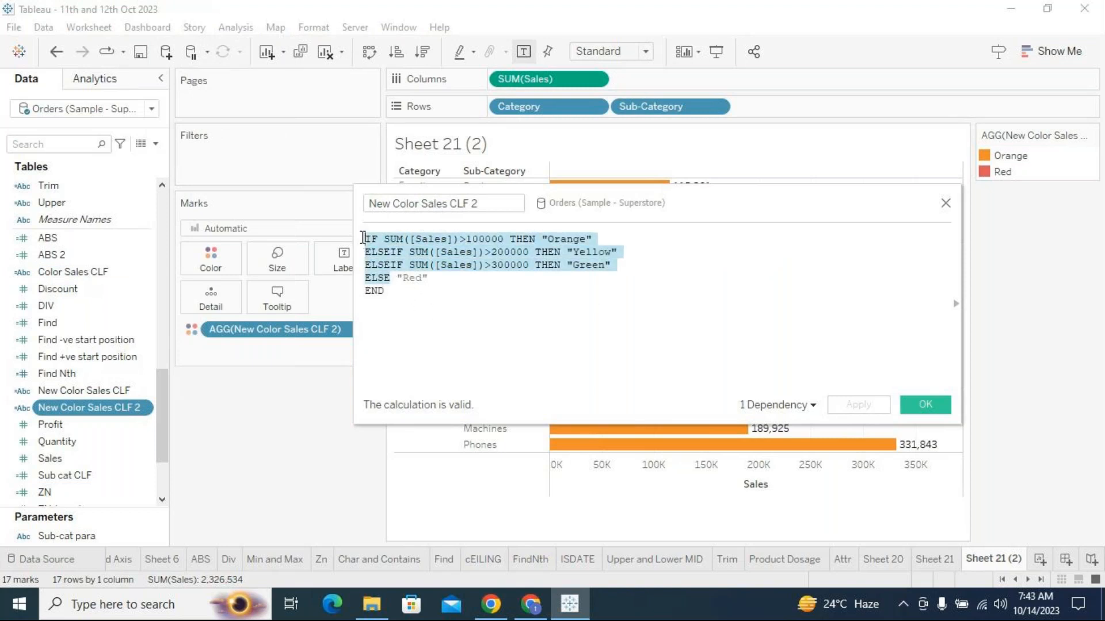
click(482, 294)
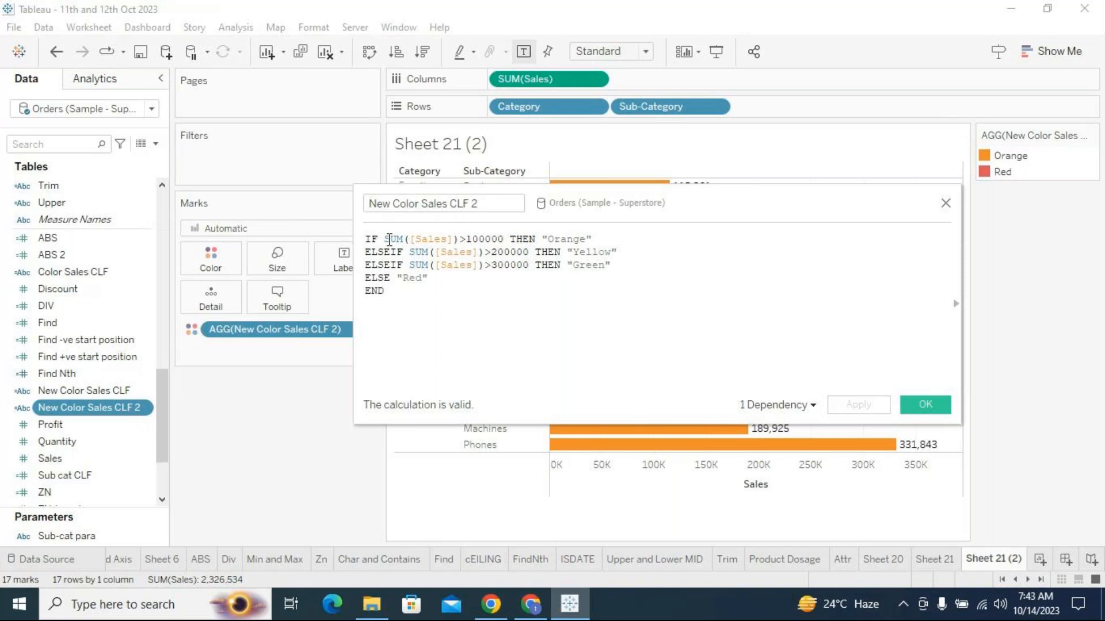
drag(383, 238, 626, 272)
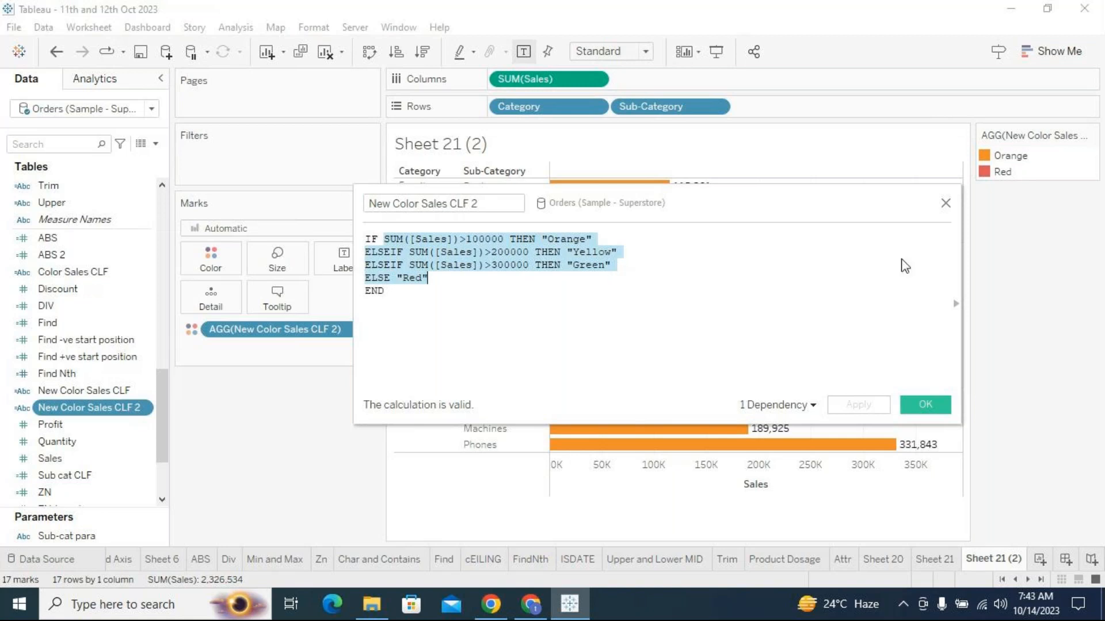
click(945, 204)
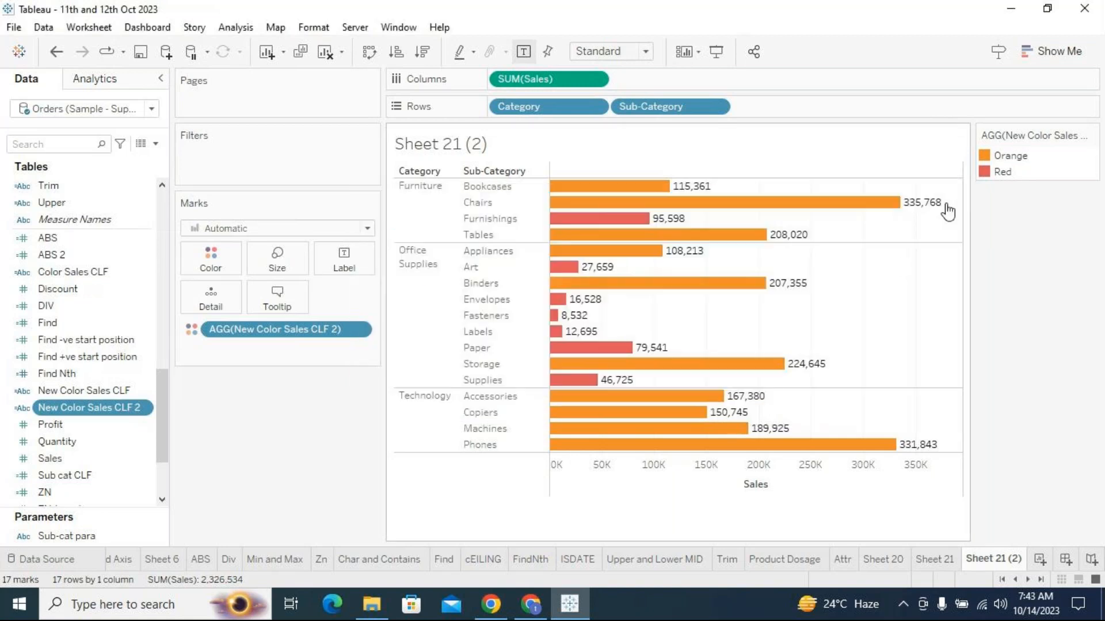
Open New Color Sales CLF for editing and examine its descending conditions from SUM([Sales])>300000 to SUM([Sales])>100000.
click(145, 391)
click(198, 109)
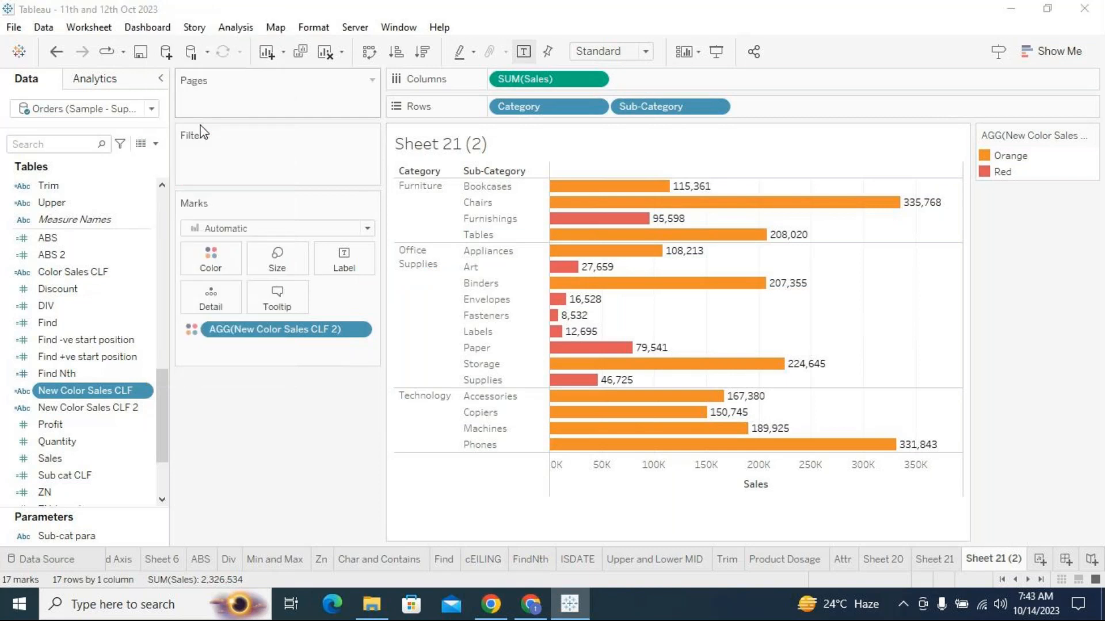
drag(504, 238, 380, 239)
drag(562, 202, 588, 225)
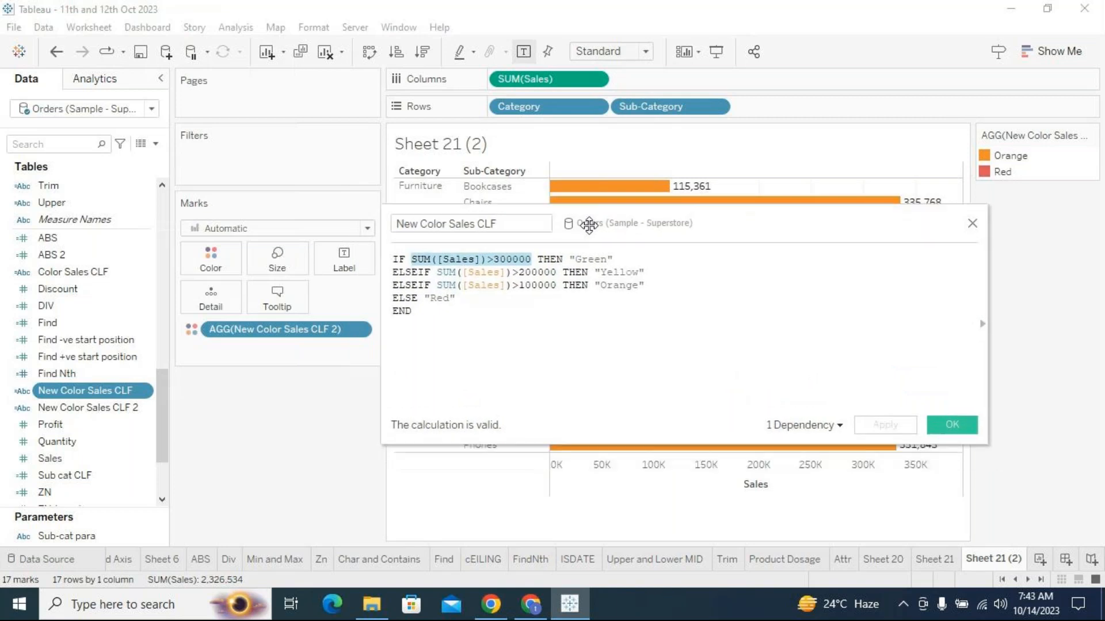
click(524, 264)
drag(411, 260, 556, 286)
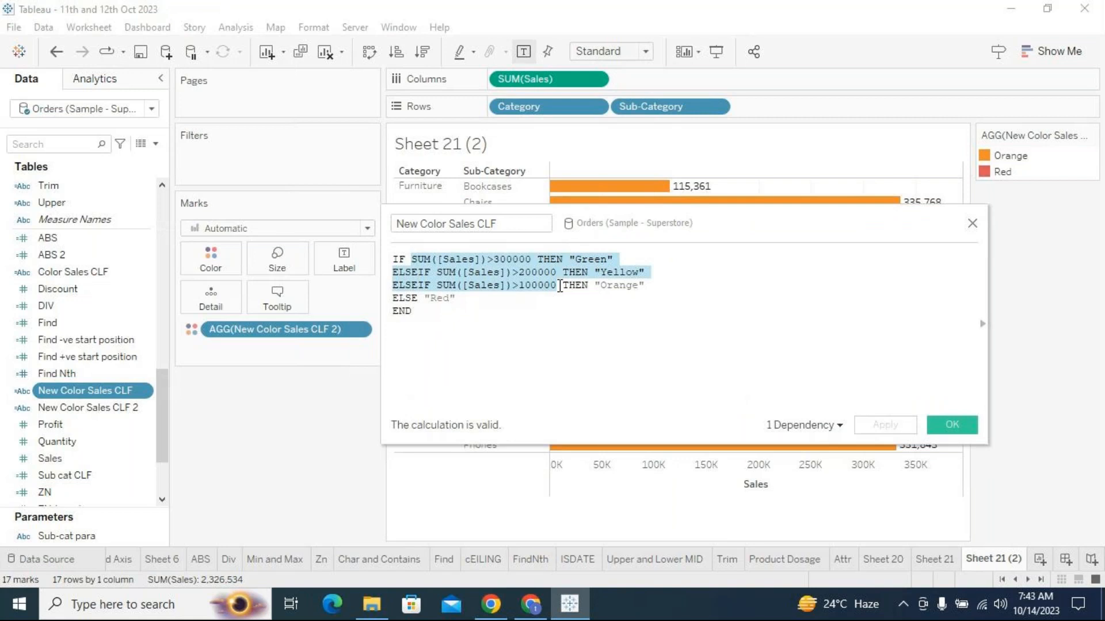
Review the descending IF/ELSEIF conditions of New Color Sales CLF against the bars, and close the calculation without changes.
mouse_move(644, 223)
mouse_down()
mouse_move(658, 242)
mouse_move(644, 229)
mouse_up()
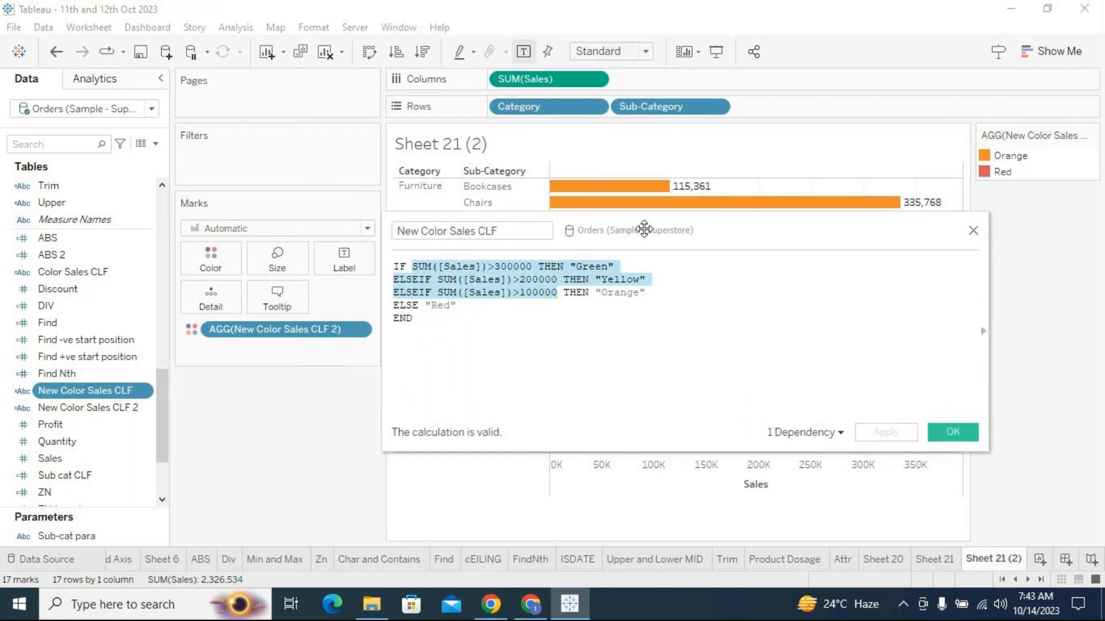
click(579, 309)
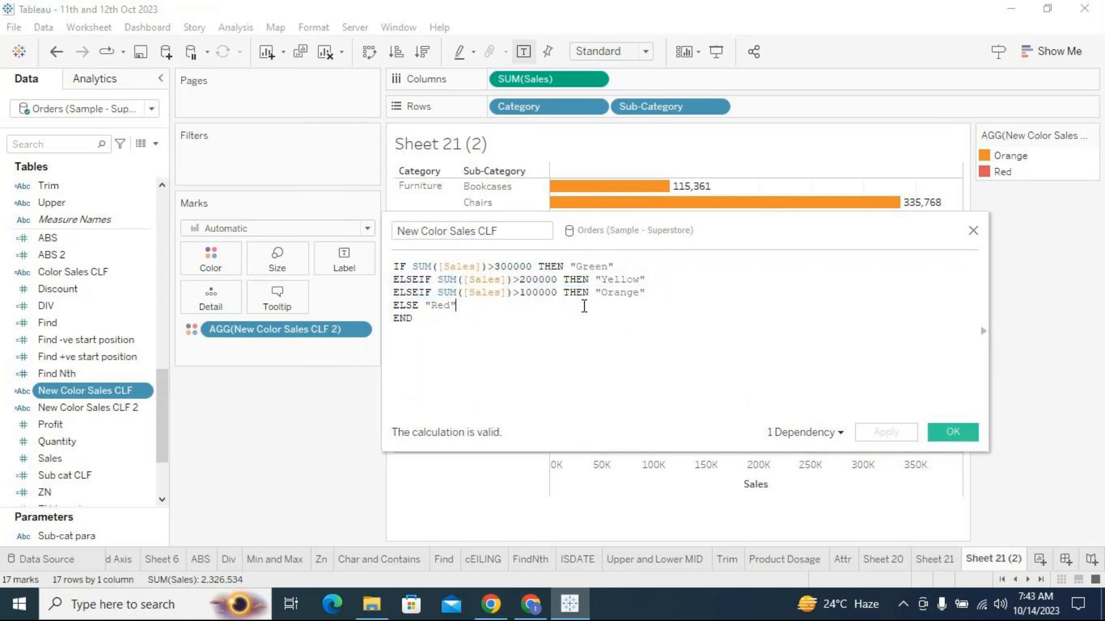
drag(643, 292, 412, 267)
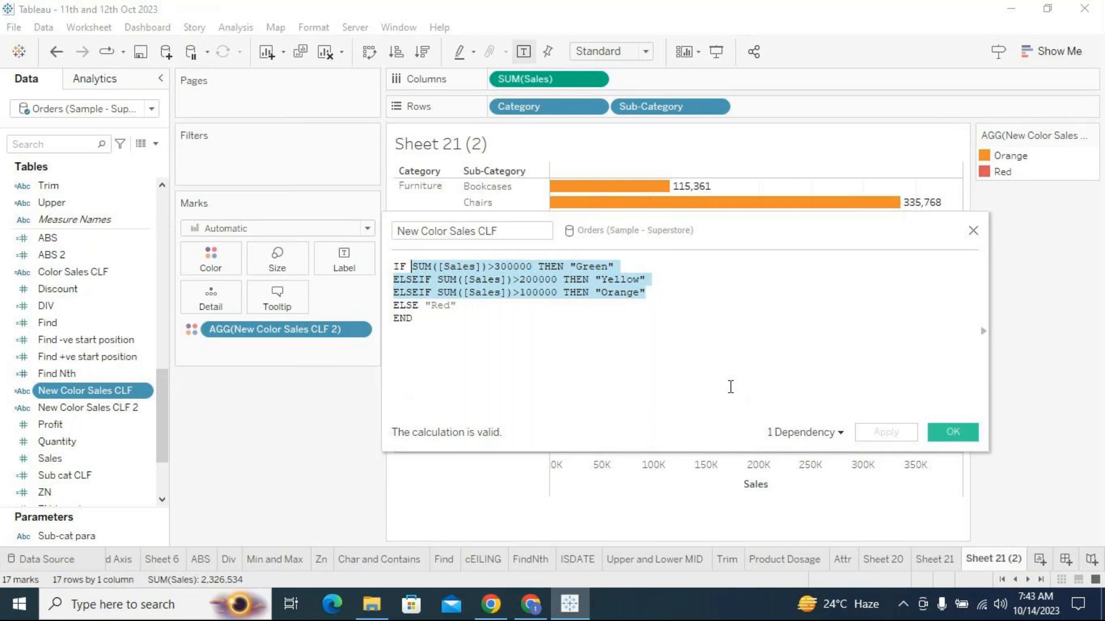
click(722, 283)
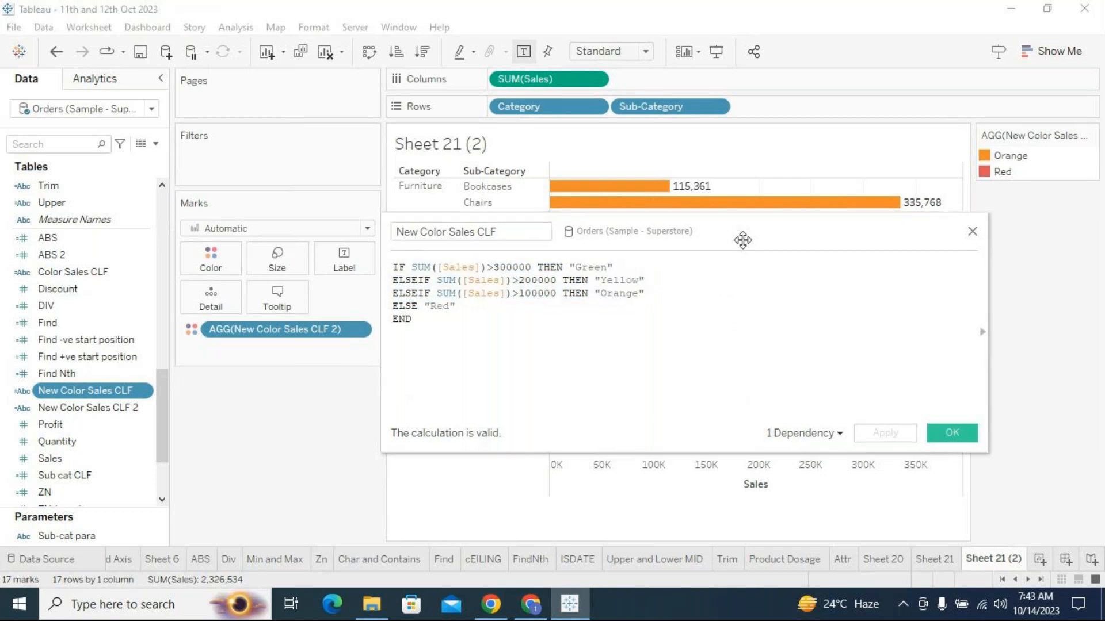
drag(742, 238, 701, 367)
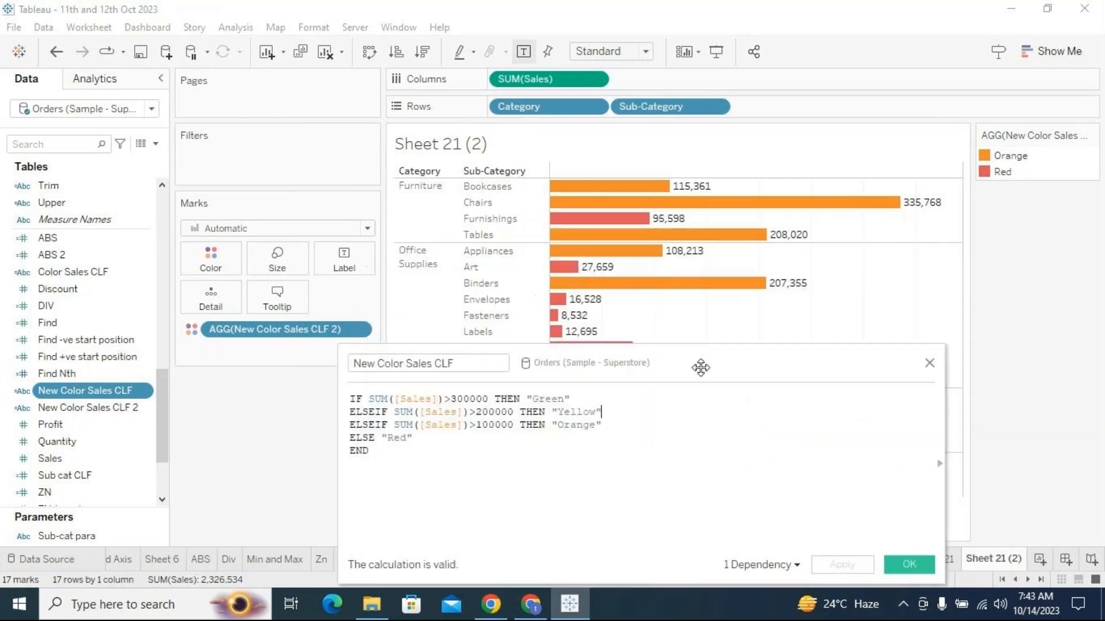
click(909, 564)
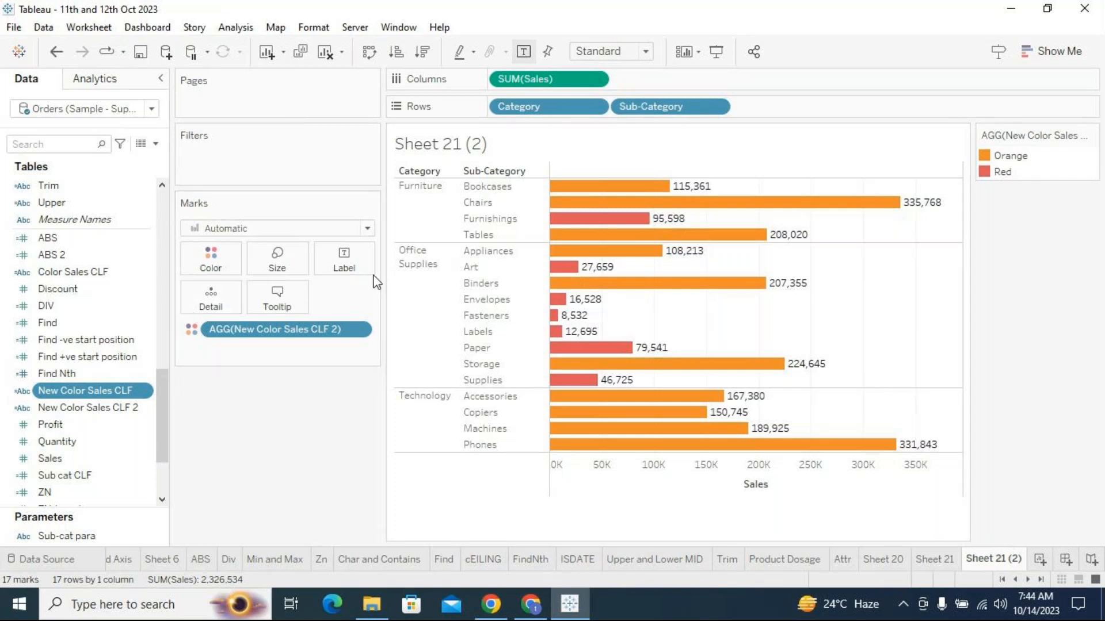
Rename the worksheet Sheet 20 as Color CLF.
double_click(162, 207)
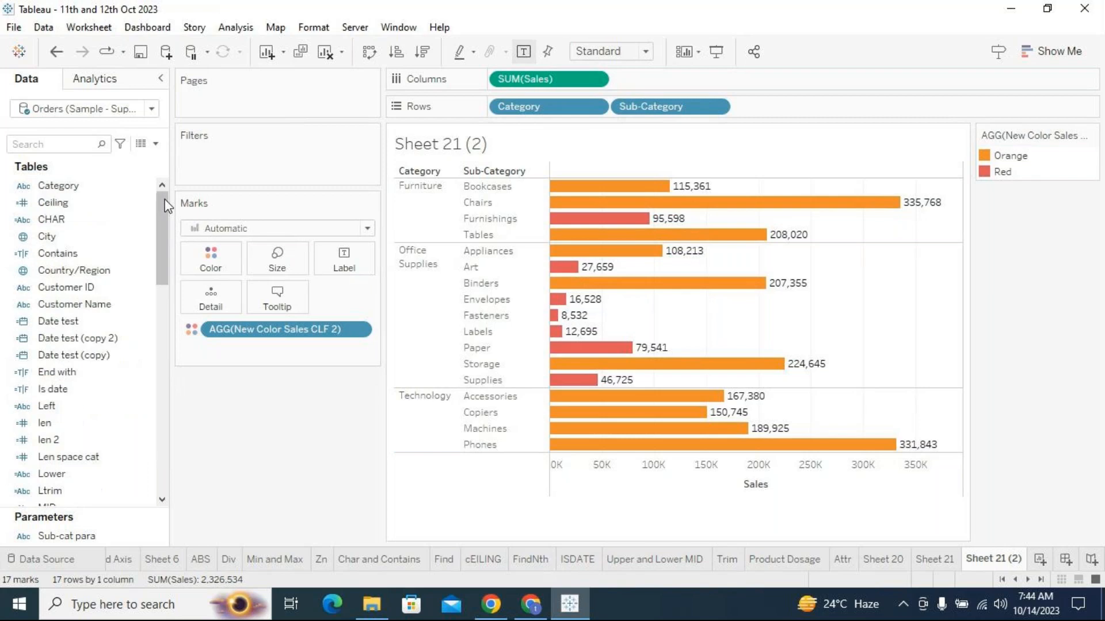
click(884, 559)
double_click(902, 562)
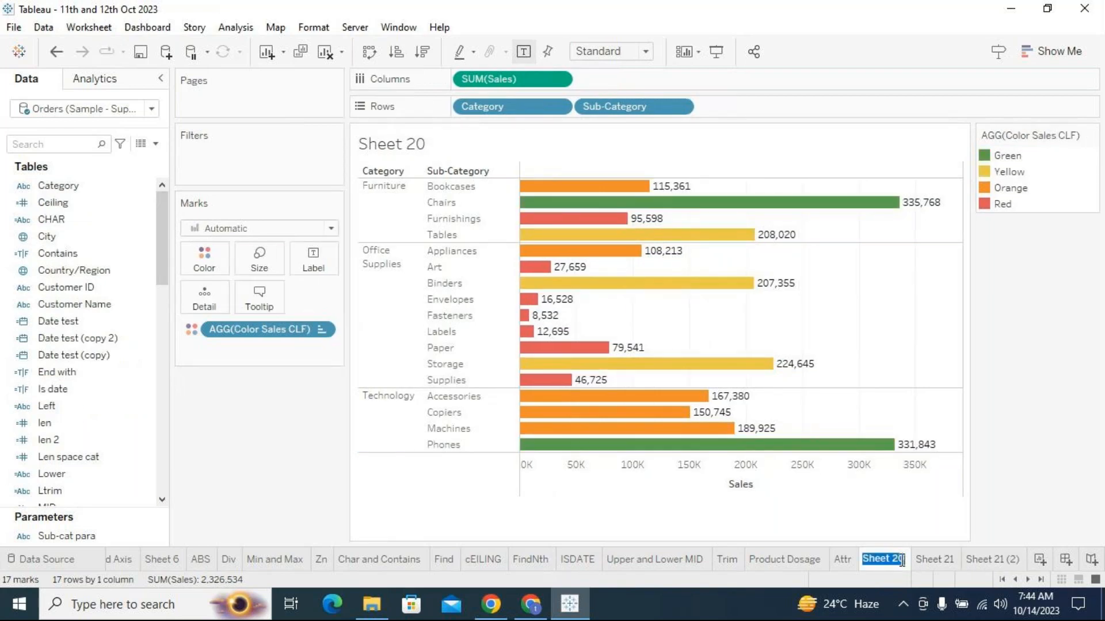
text(Color CLF)
key(Return)
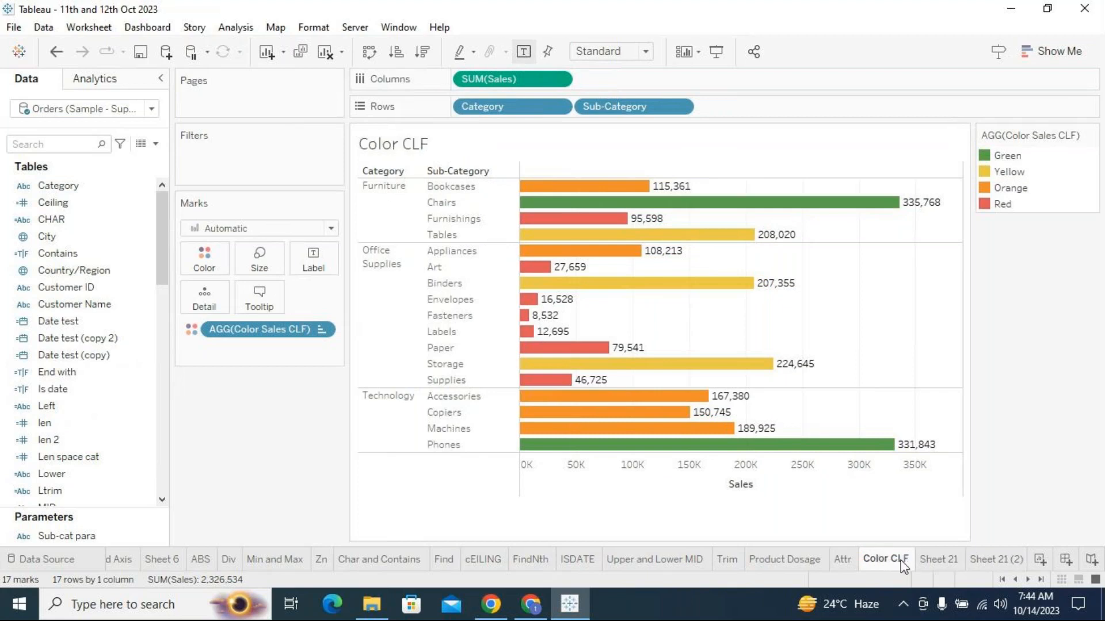
Rename the worksheet Sheet 21 as New Color CLF.
double_click(946, 564)
text(New Color CLF)
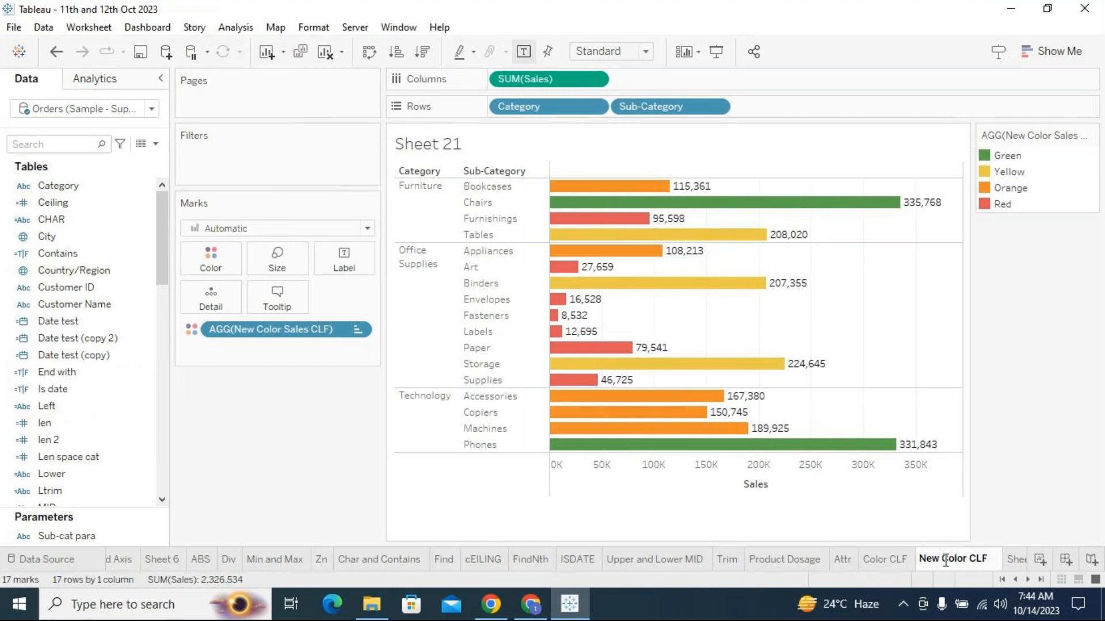
key(Return)
Rename the worksheet Sheet 21 (2) as Wrong - Color CLF.
double_click(1019, 559)
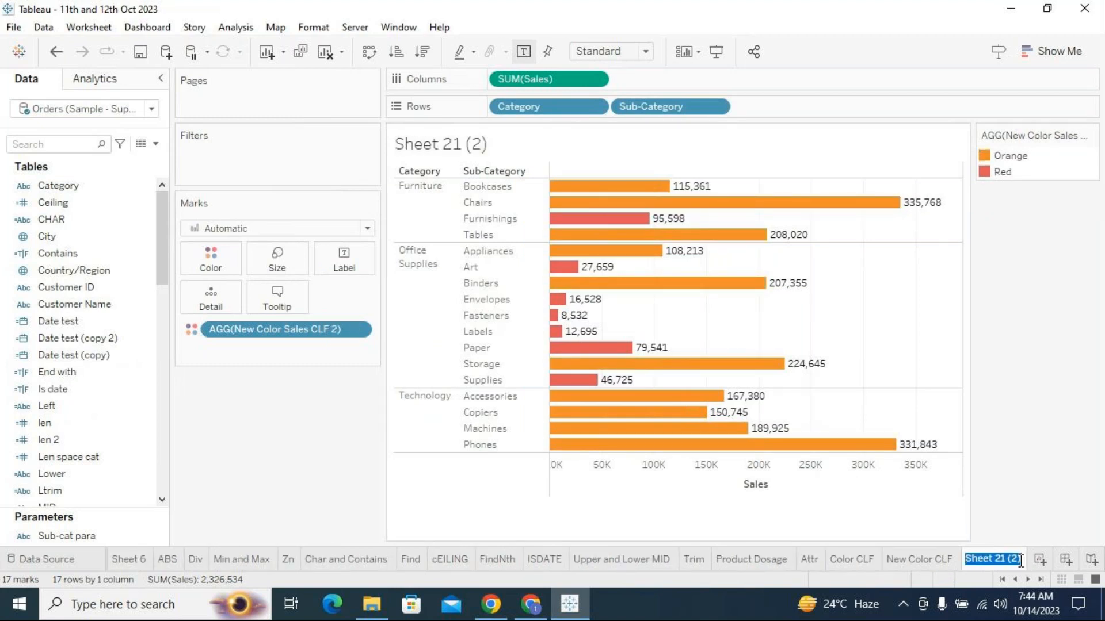
text(W)
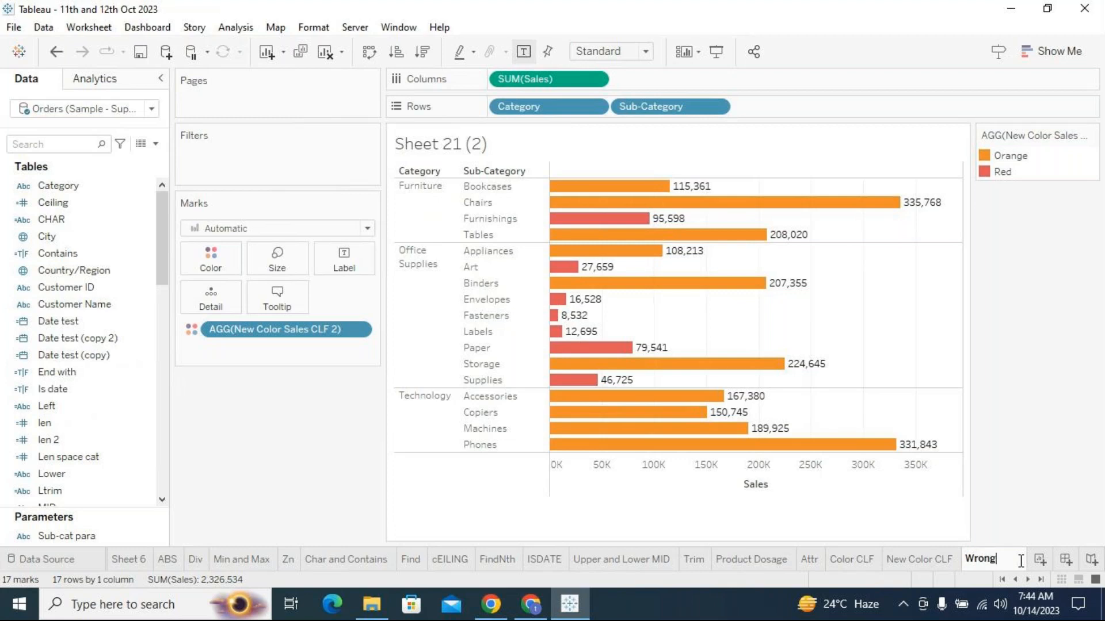
text(rong - Colo)
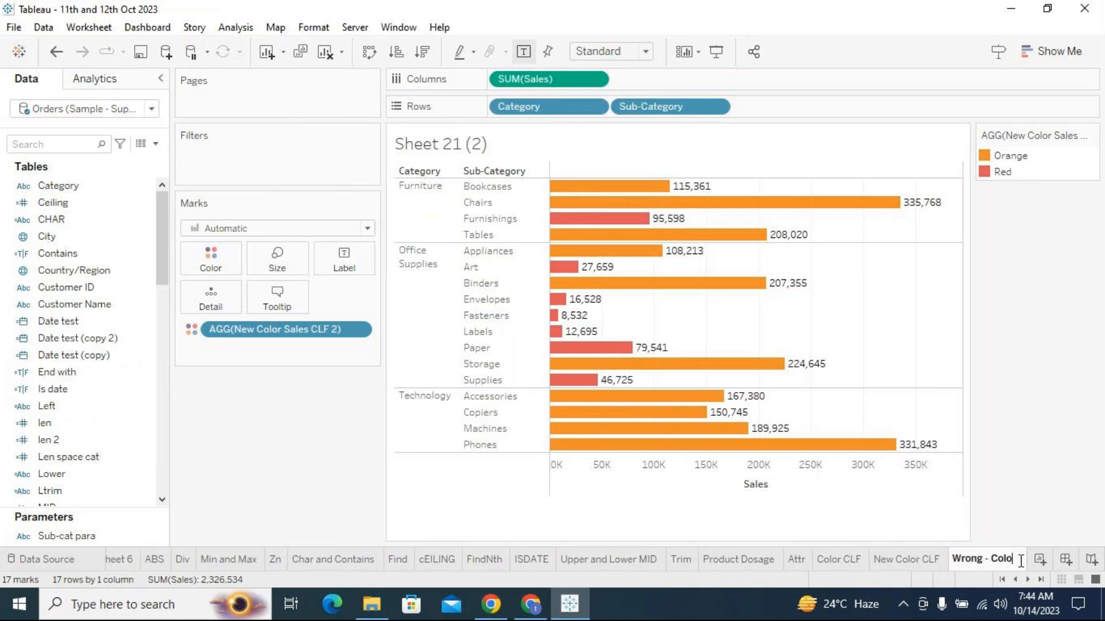
text(r CLF)
key(Return)
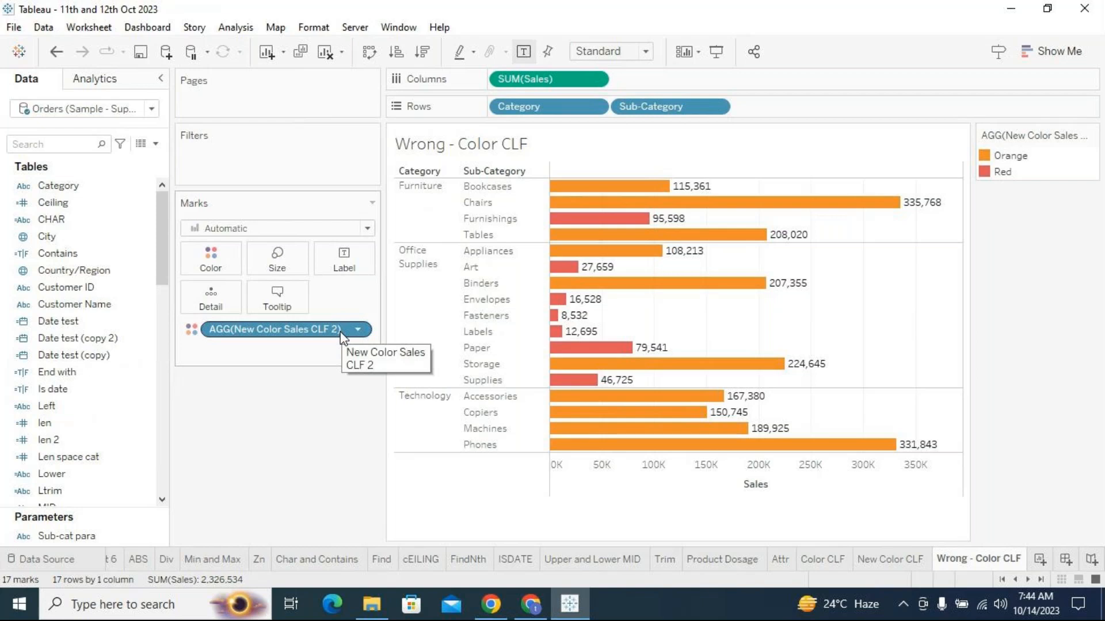
Create a new worksheet and place Category and Sub-Category on its rows.
click(1039, 558)
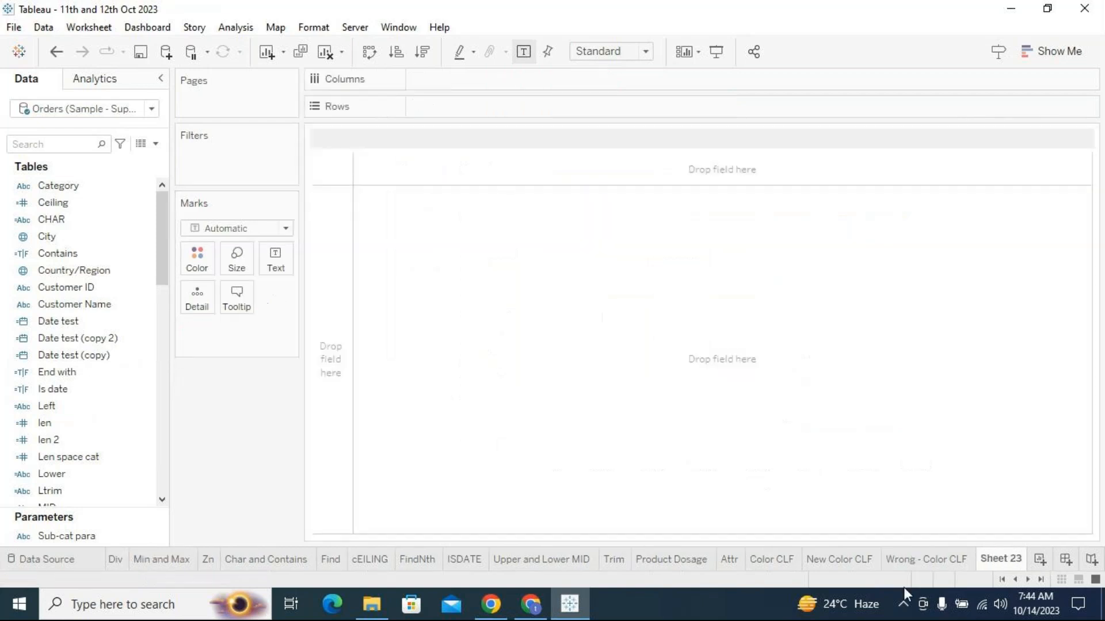
click(93, 191)
drag(94, 192, 462, 112)
click(154, 464)
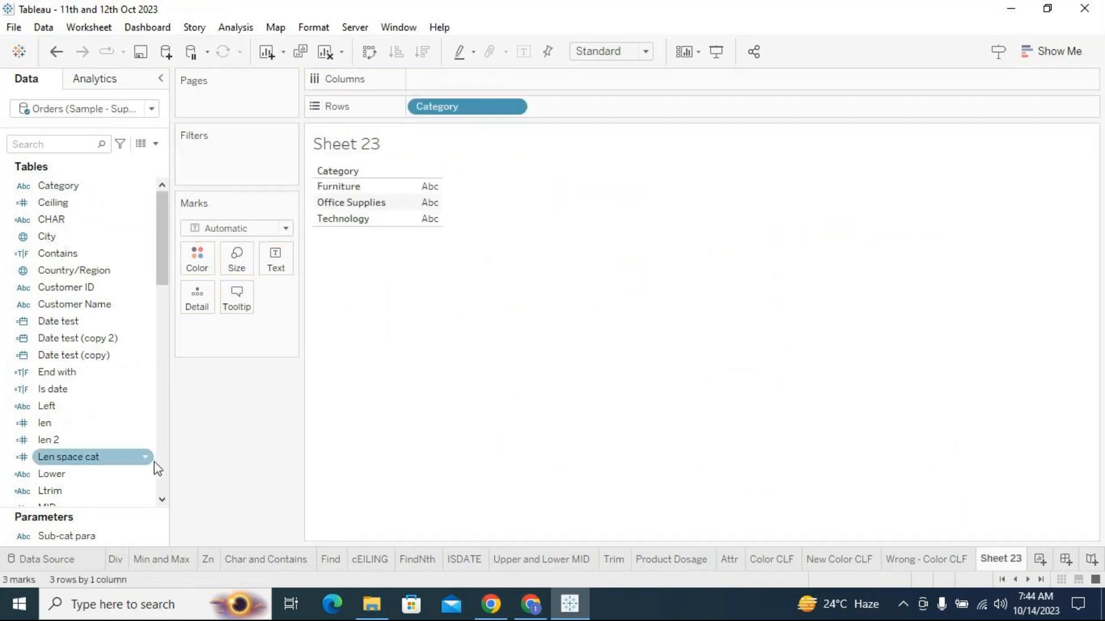
click(161, 461)
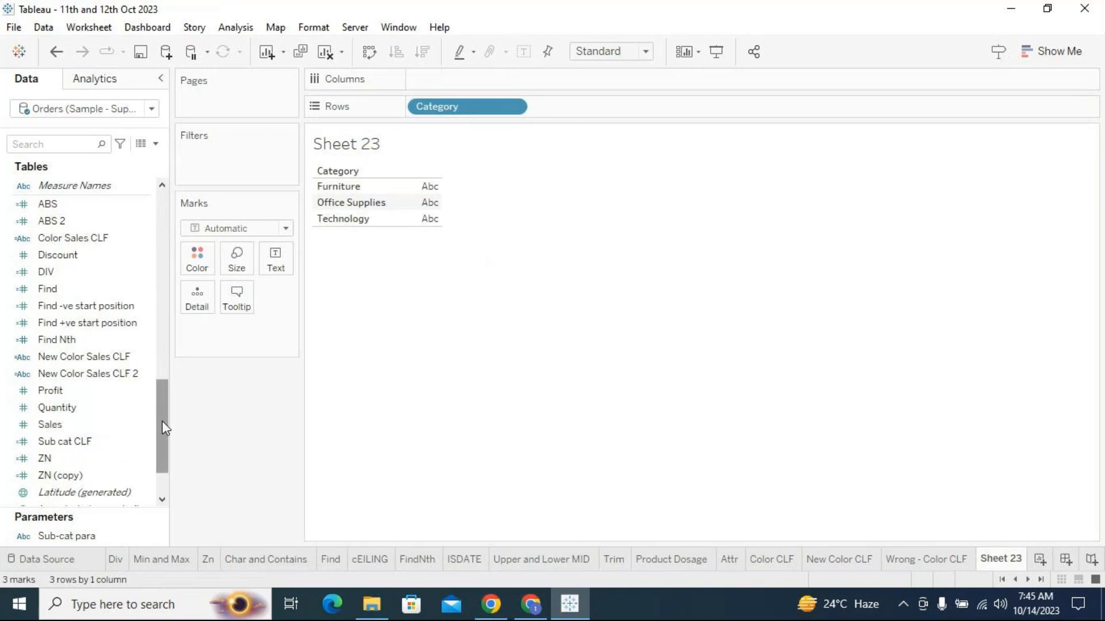
drag(164, 428, 163, 365)
drag(79, 354, 611, 108)
Add Sales to the columns to build horizontal bars, and turn on the mark labels.
drag(158, 371, 156, 448)
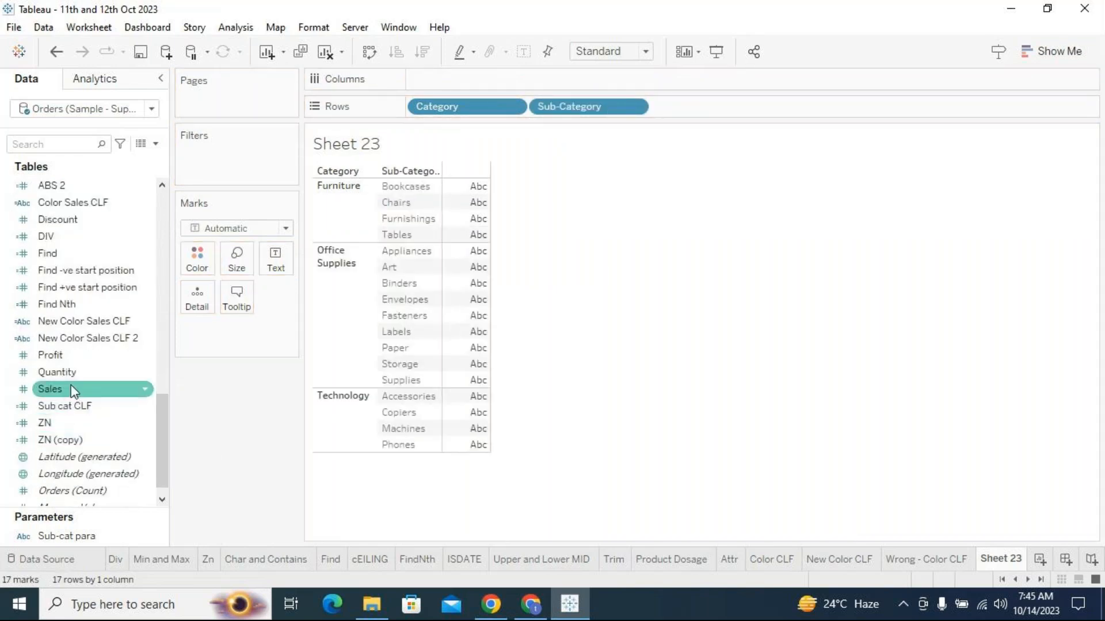
mouse_move(73, 391)
mouse_down()
mouse_move(407, 202)
mouse_move(462, 80)
mouse_up()
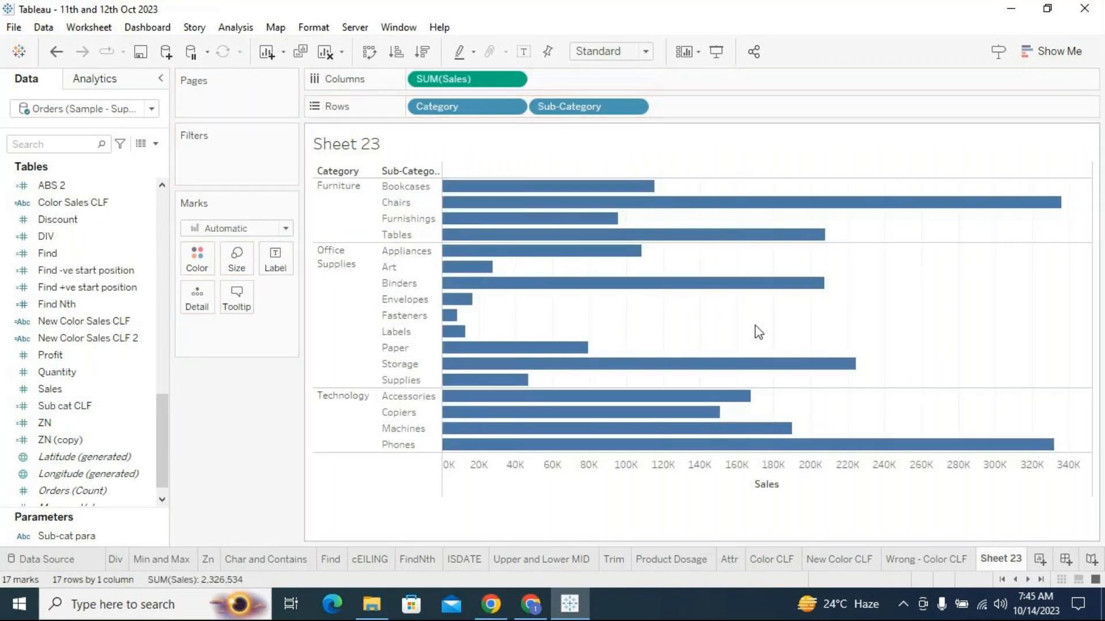
click(524, 52)
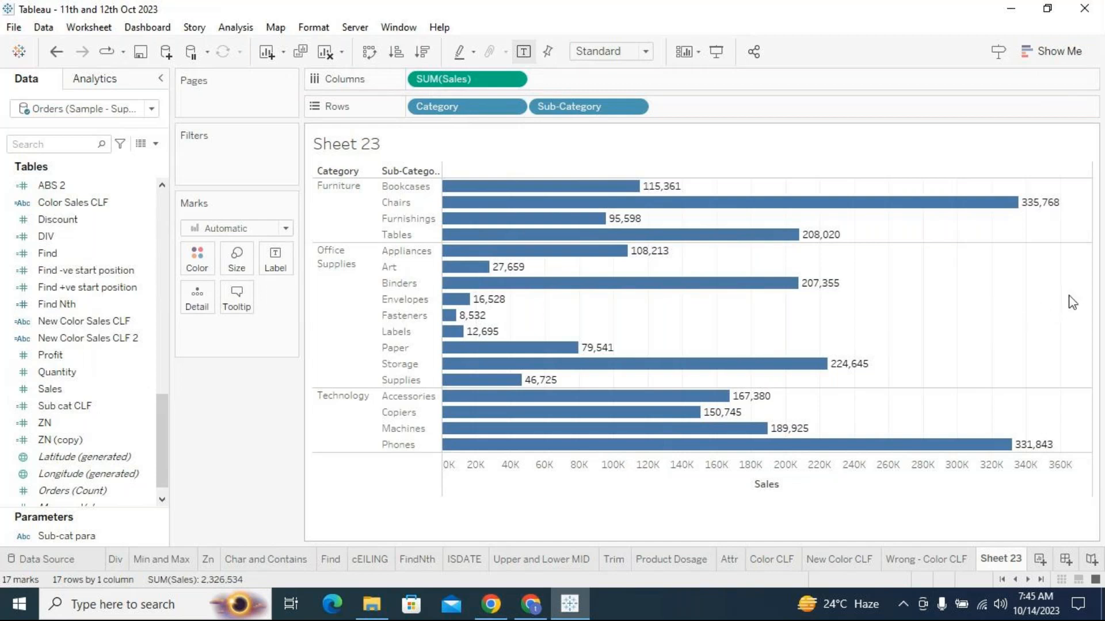
Convert the bar chart to a pie chart and remove Sub-Category from the rows so only Category divides the pie.
click(1035, 46)
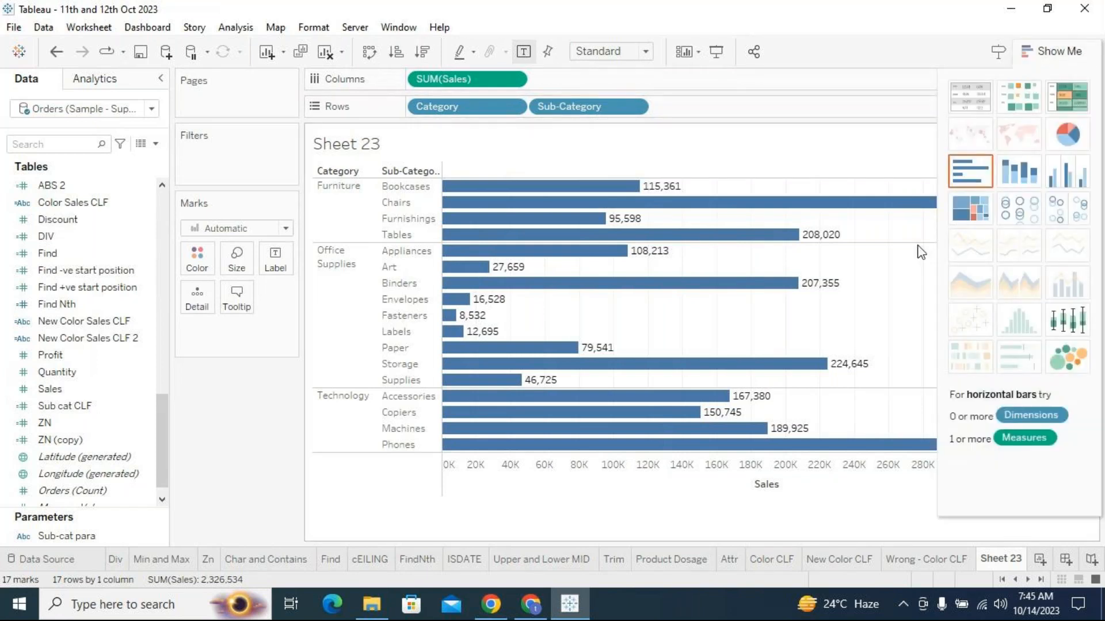
click(1065, 148)
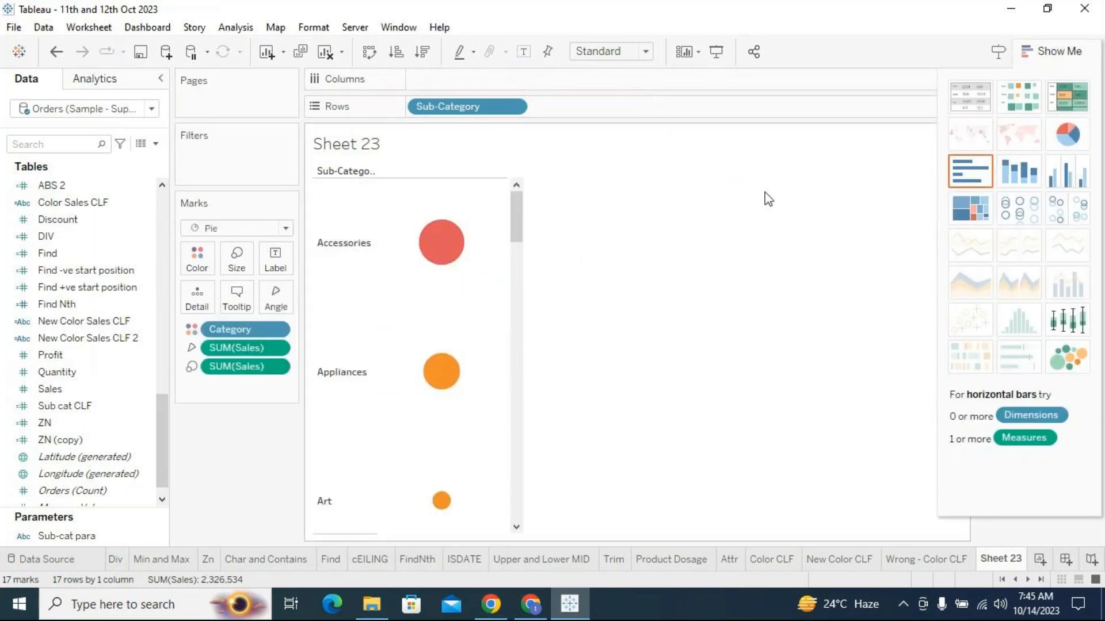
drag(486, 108, 838, 320)
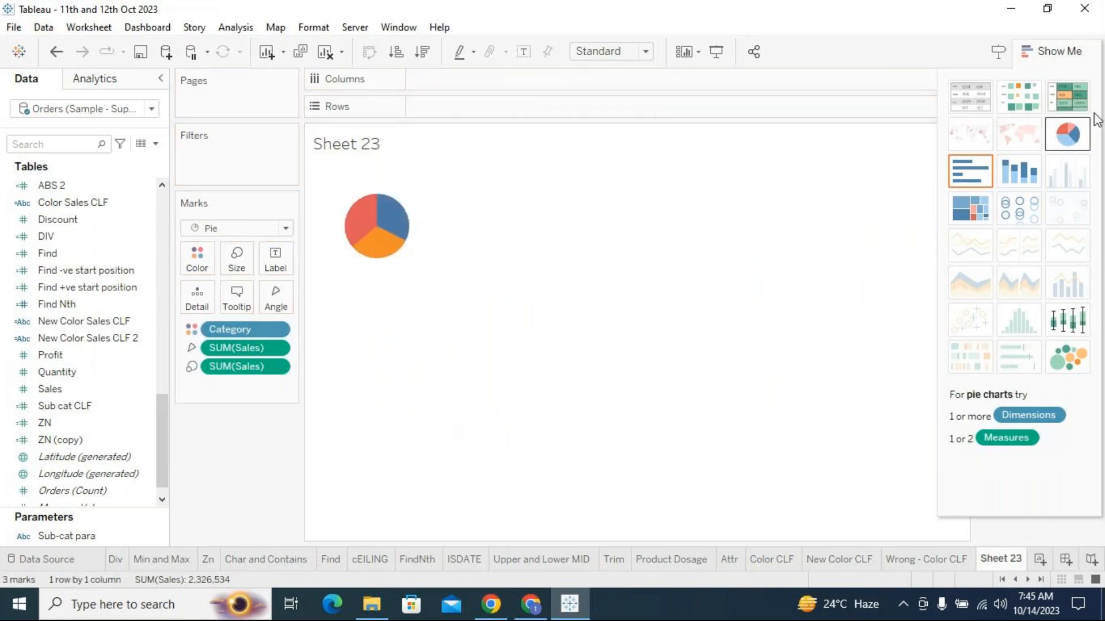
click(1059, 50)
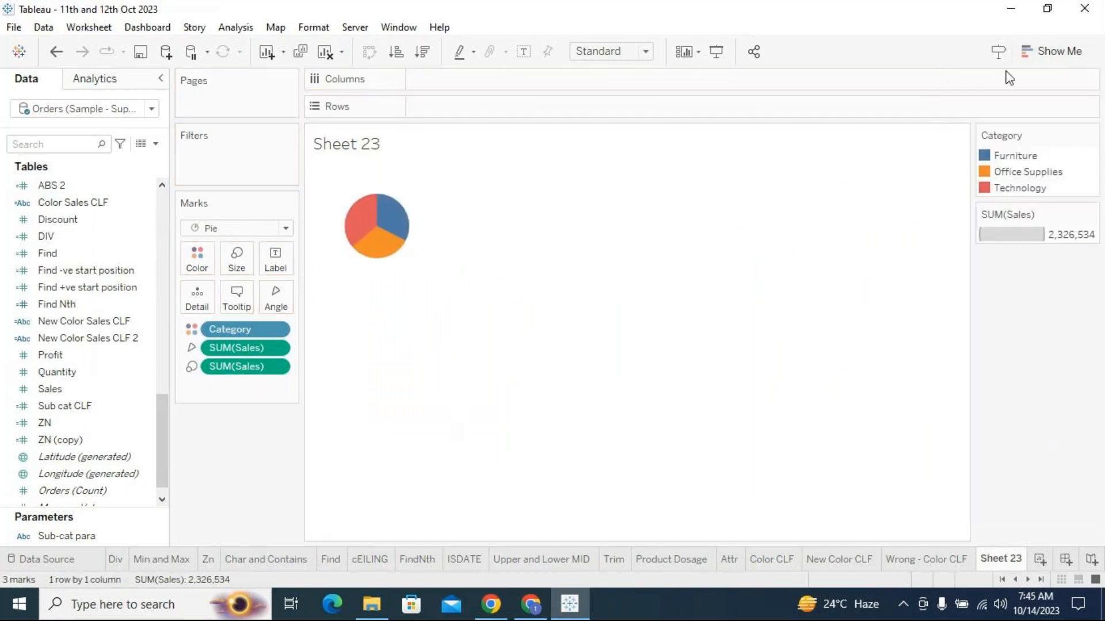
Fit the pie chart to Entire View and show its mark labels.
click(632, 56)
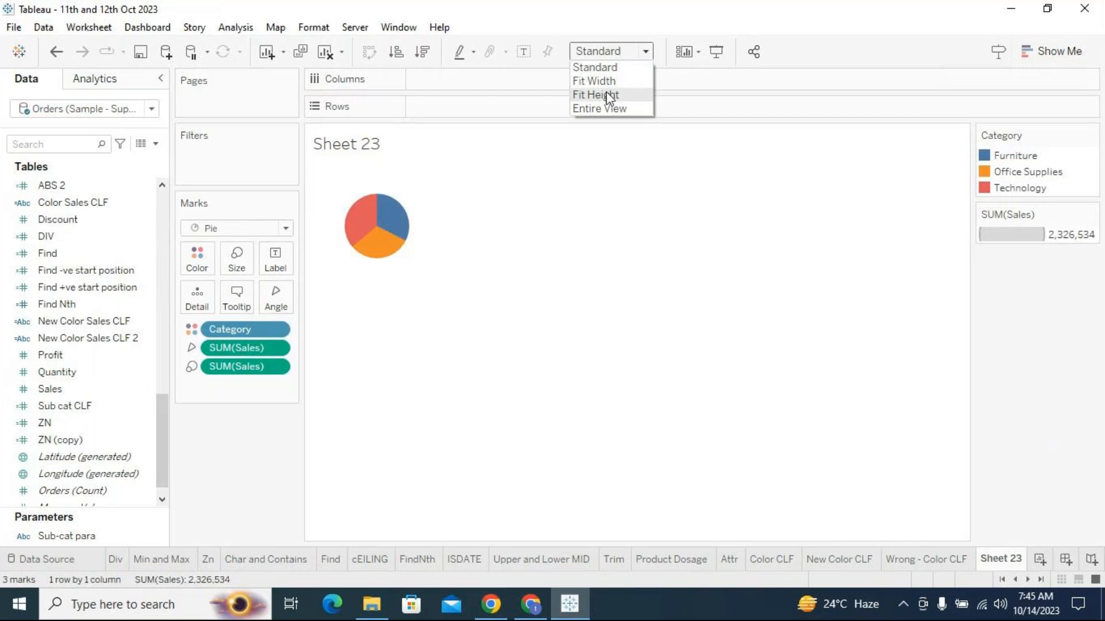
click(614, 110)
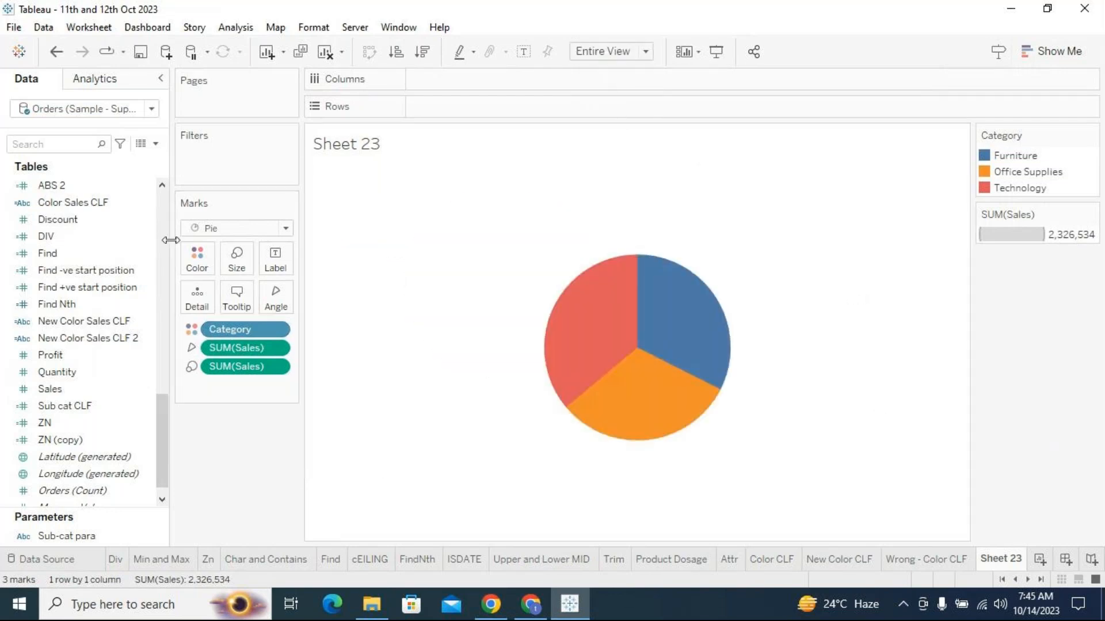
click(278, 267)
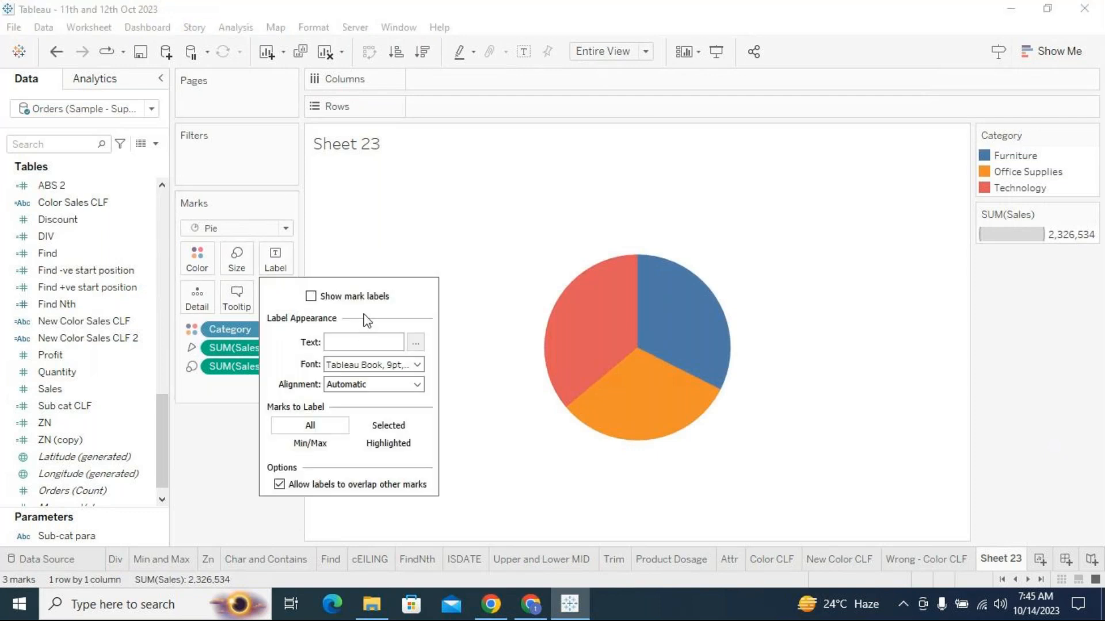
click(311, 296)
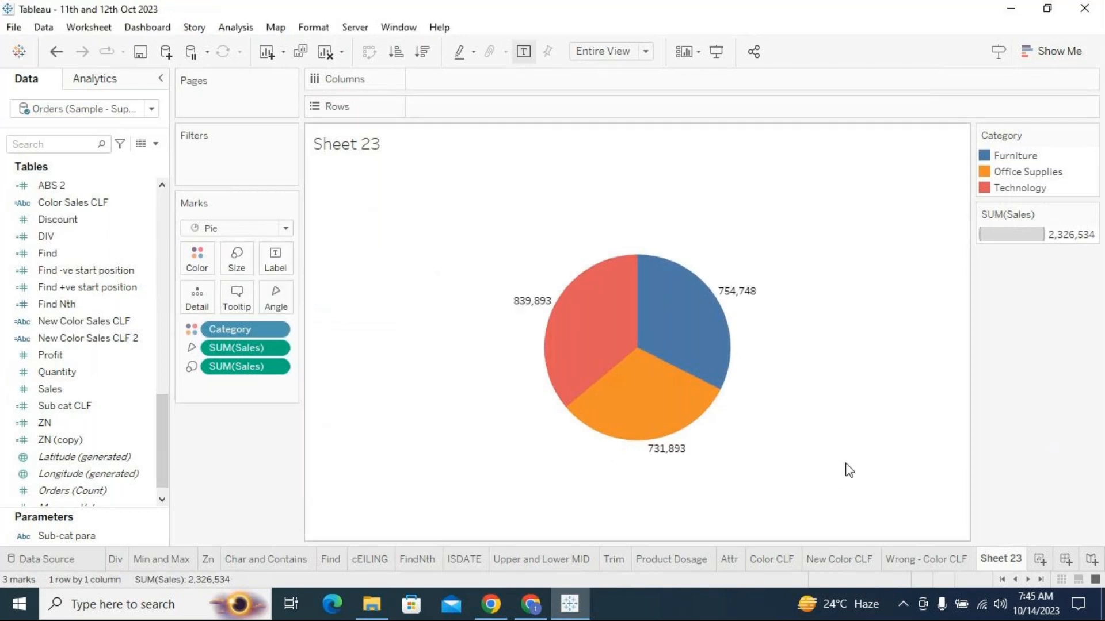
Label the pie slices with Category and Sales.
click(164, 204)
scroll(49, 212, up, 1)
drag(54, 185, 275, 260)
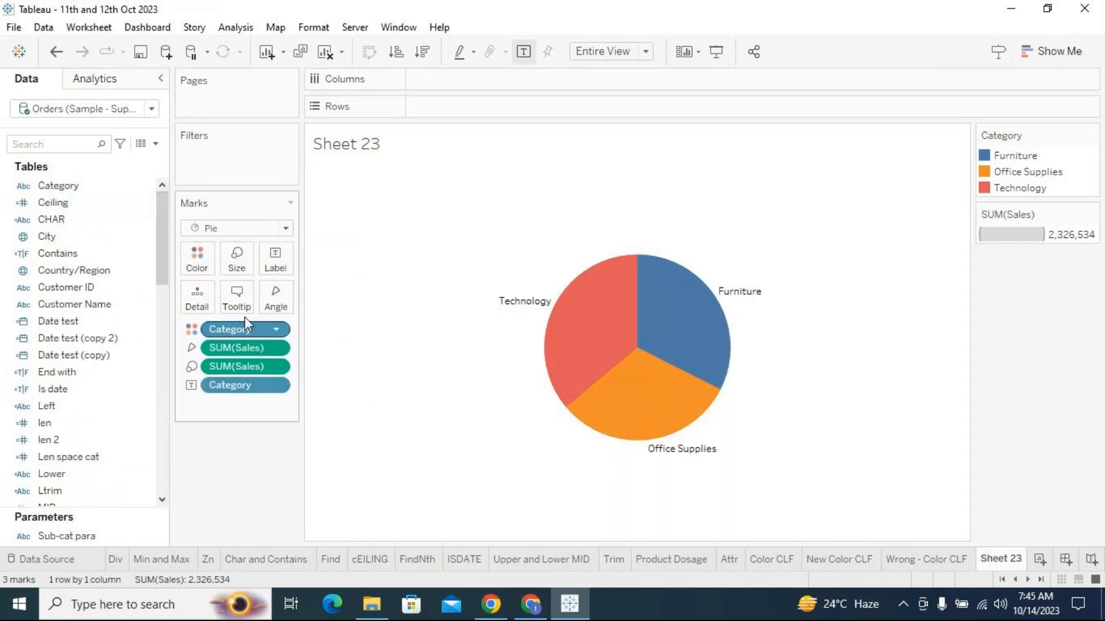
scroll(81, 426, down, 8)
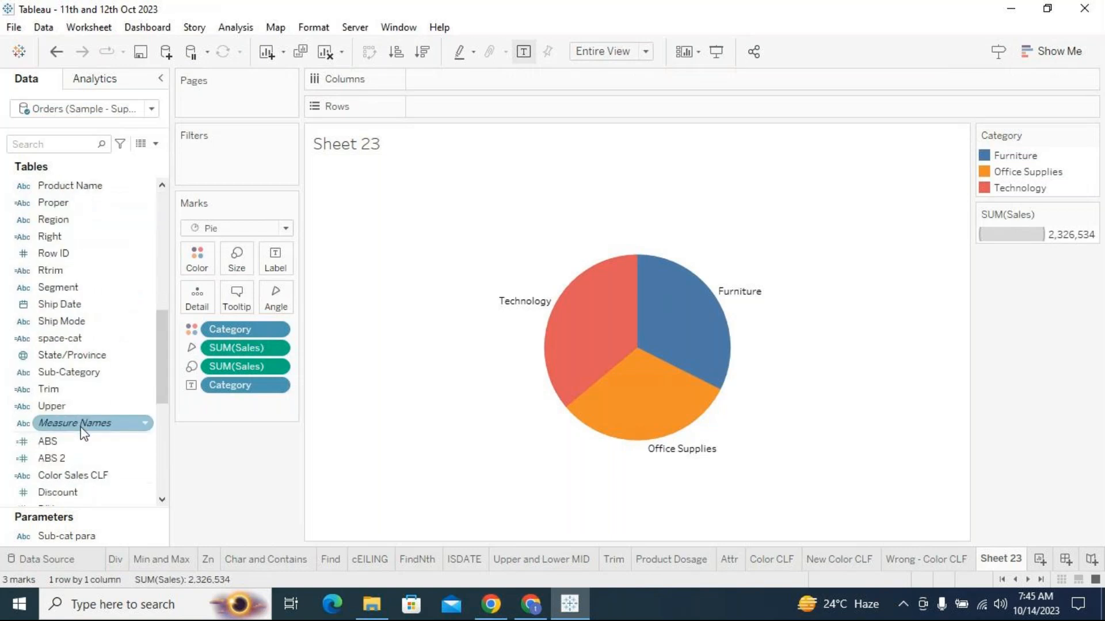
scroll(83, 437, down, 4)
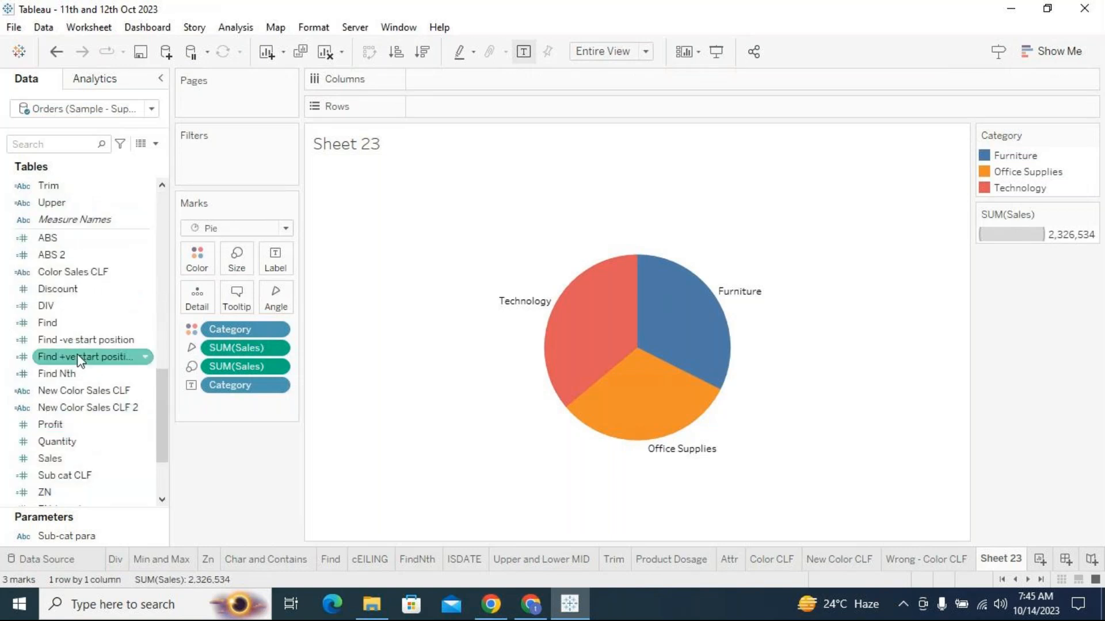
scroll(83, 381, down, 2)
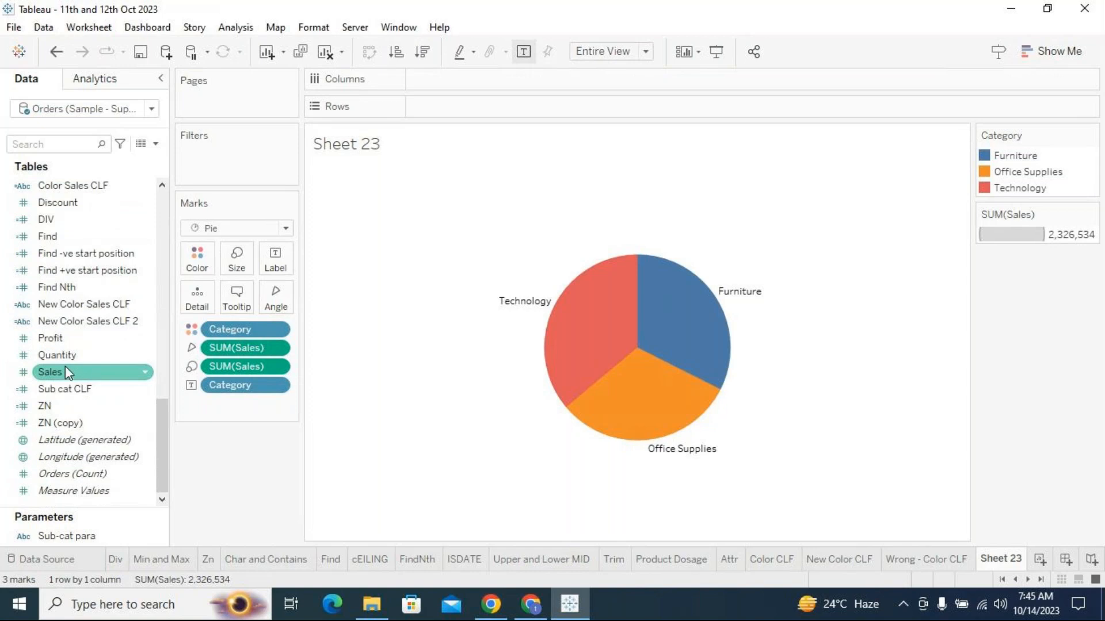
drag(69, 376, 275, 259)
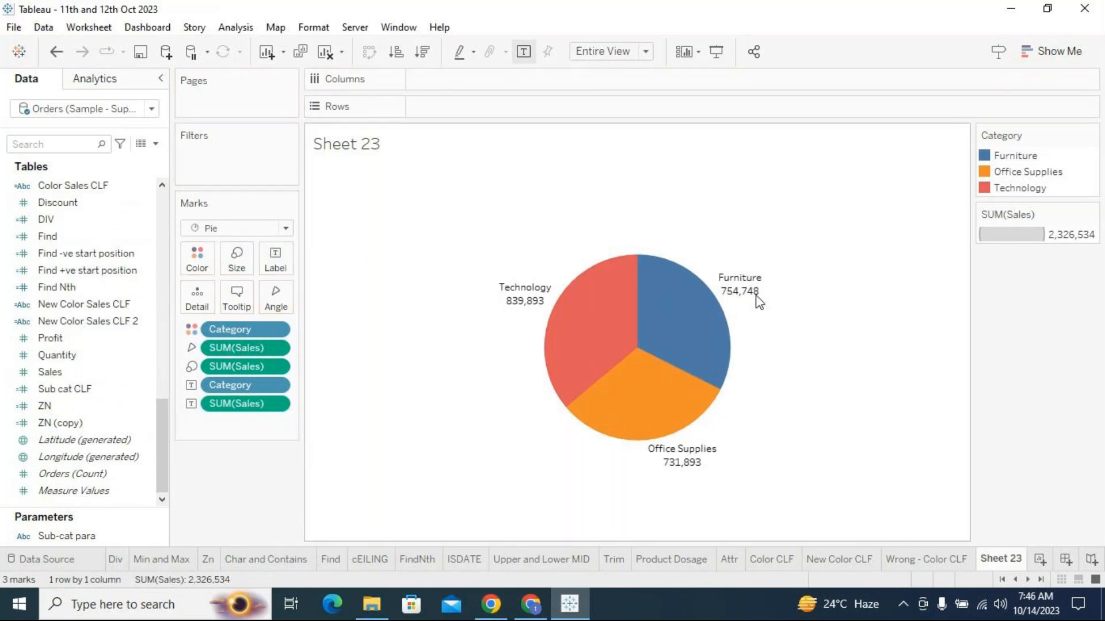
Rename the pie worksheet as Pie chart.
double_click(1019, 559)
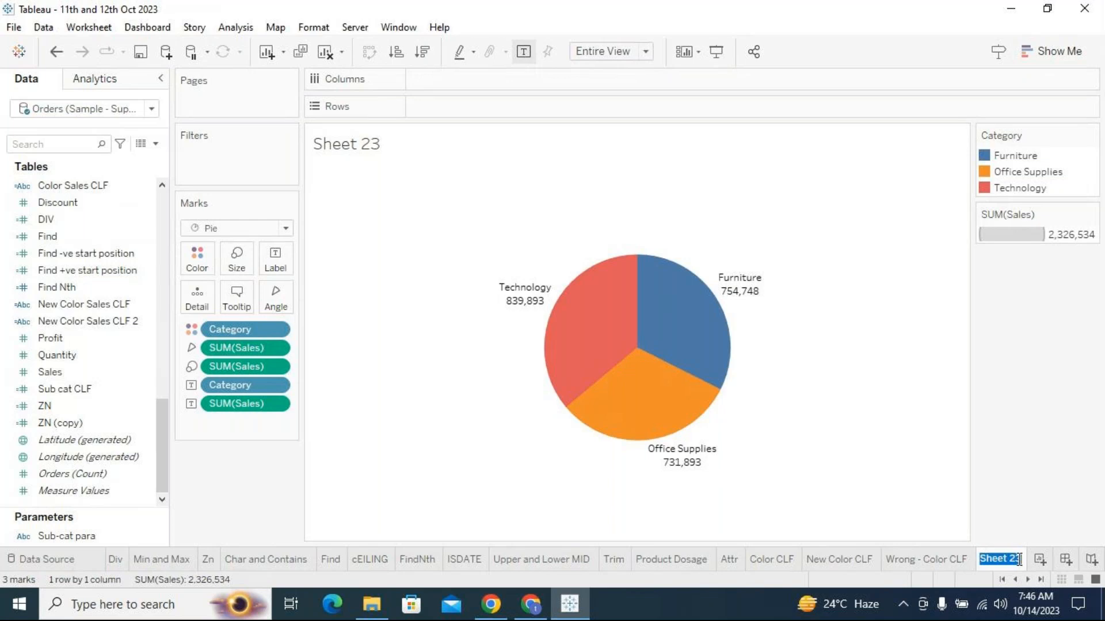
text(Pie chart)
key(Return)
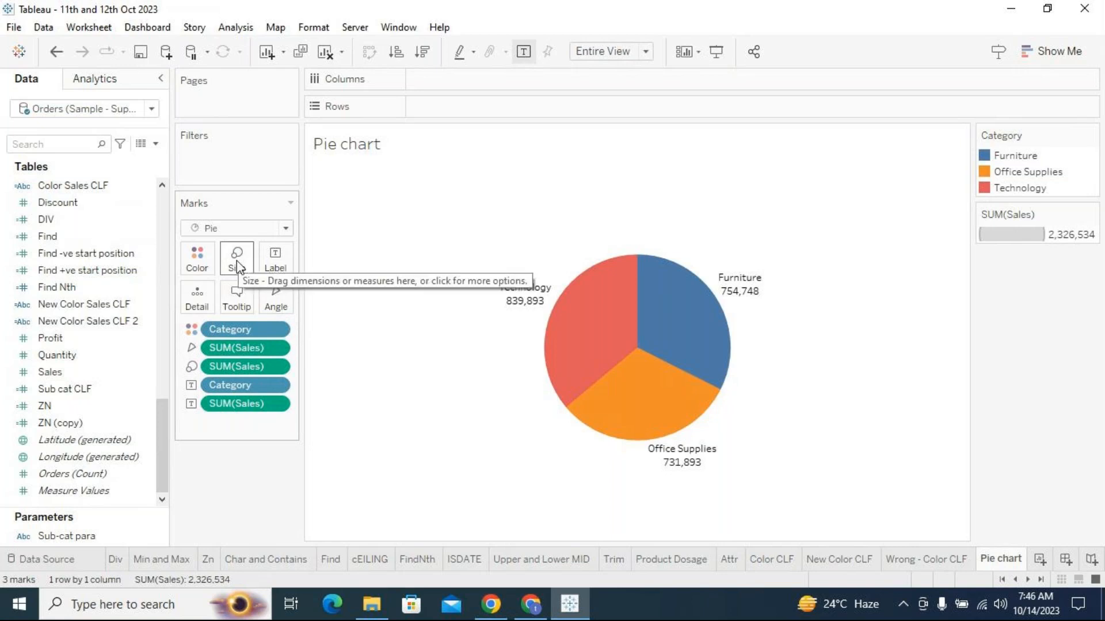
Color the pie slices by Sub-Category instead of Category.
mouse_move(580, 371)
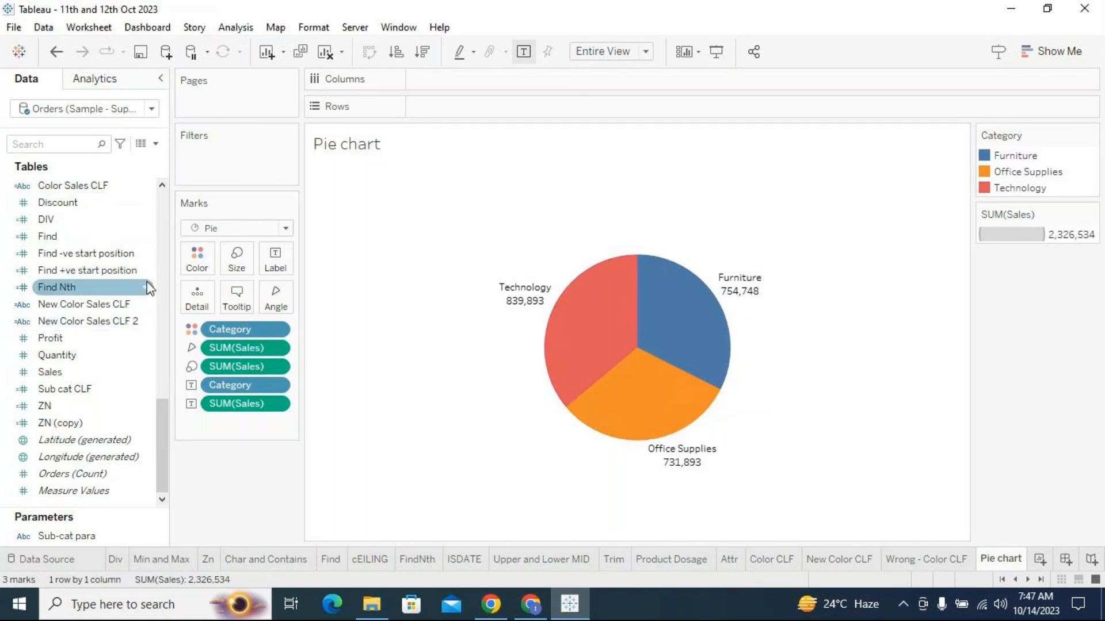
click(161, 196)
click(161, 196)
scroll(100, 363, down, 1)
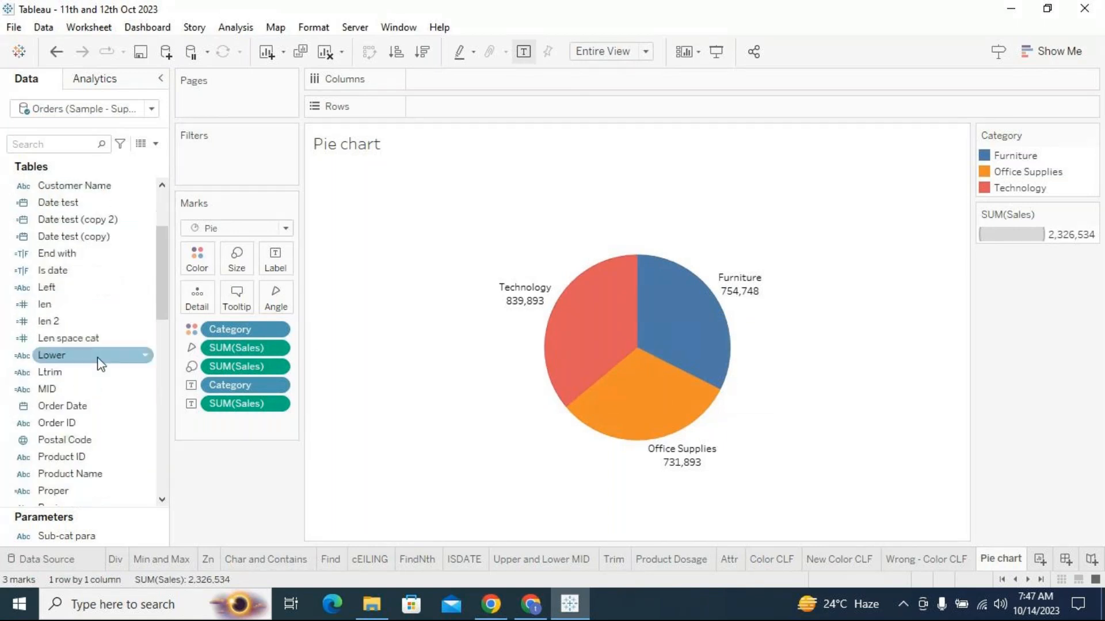
scroll(100, 364, down, 6)
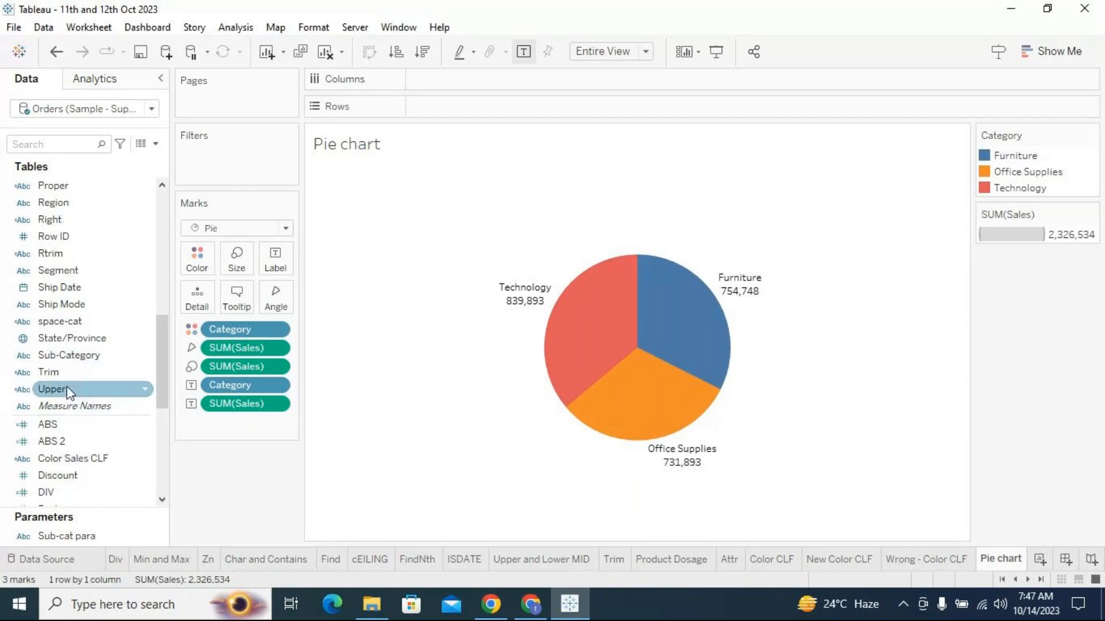
drag(73, 357, 232, 326)
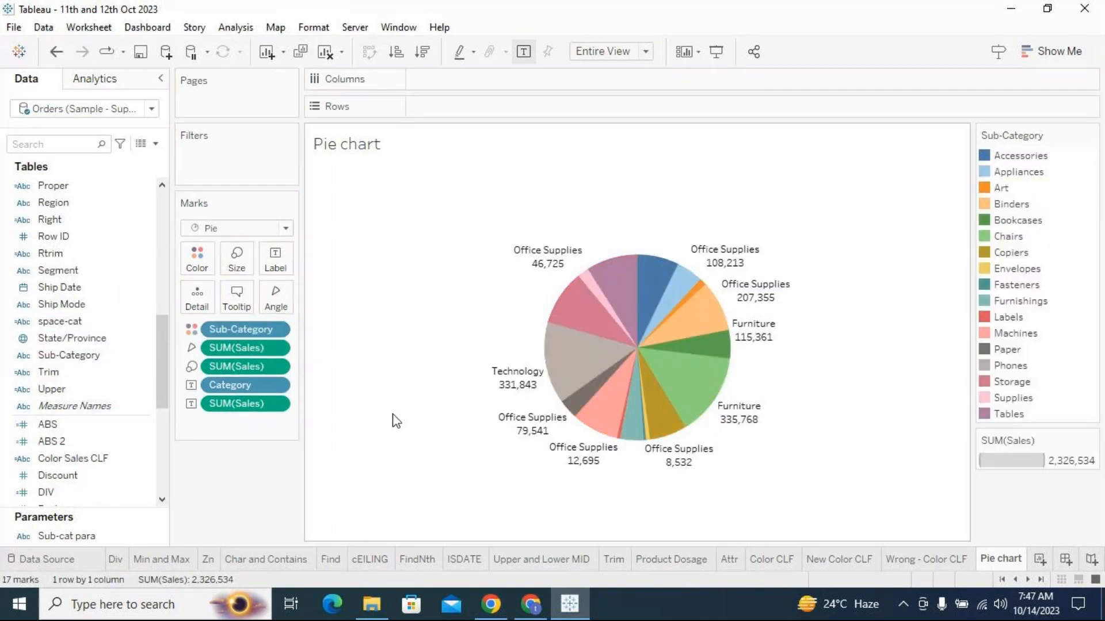
Inspect the Phones and Chairs slices of the pie and clear the selection.
click(574, 368)
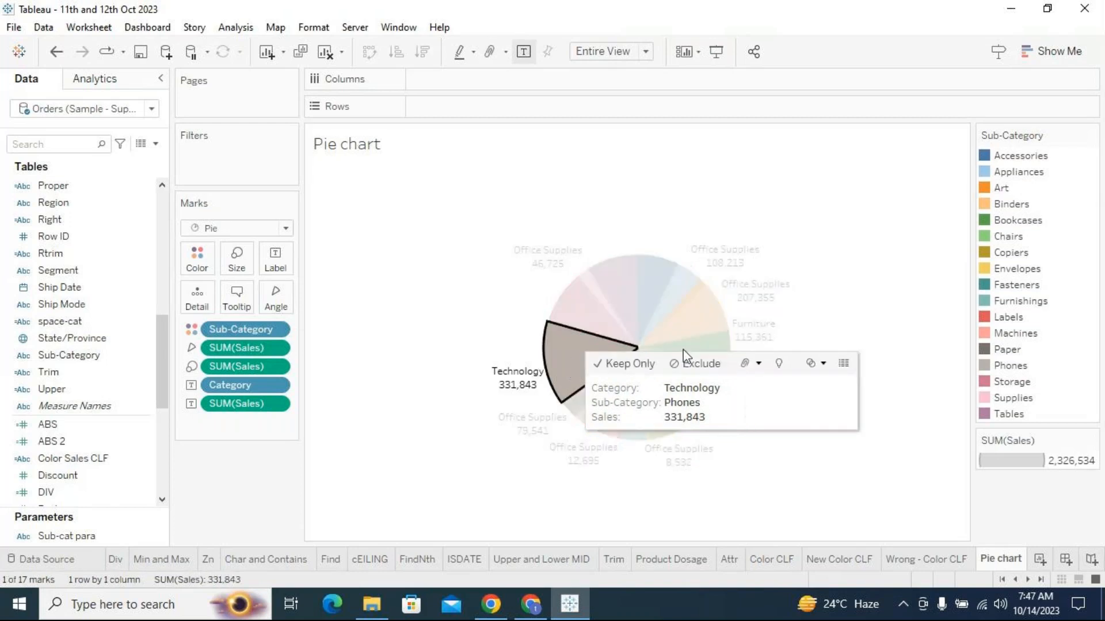
click(873, 294)
click(696, 392)
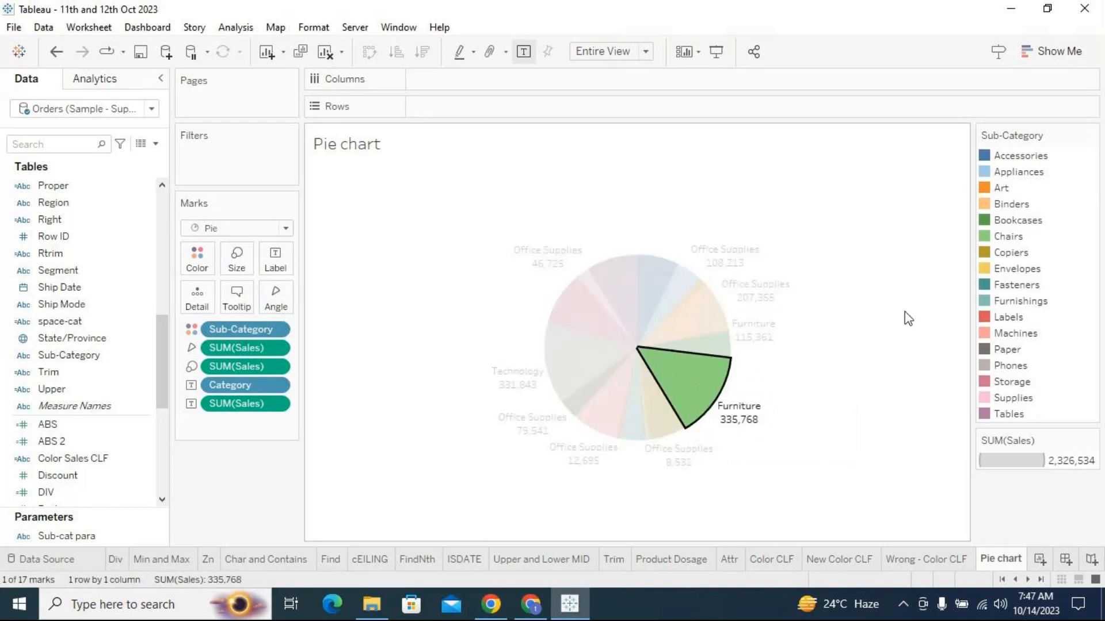
click(828, 344)
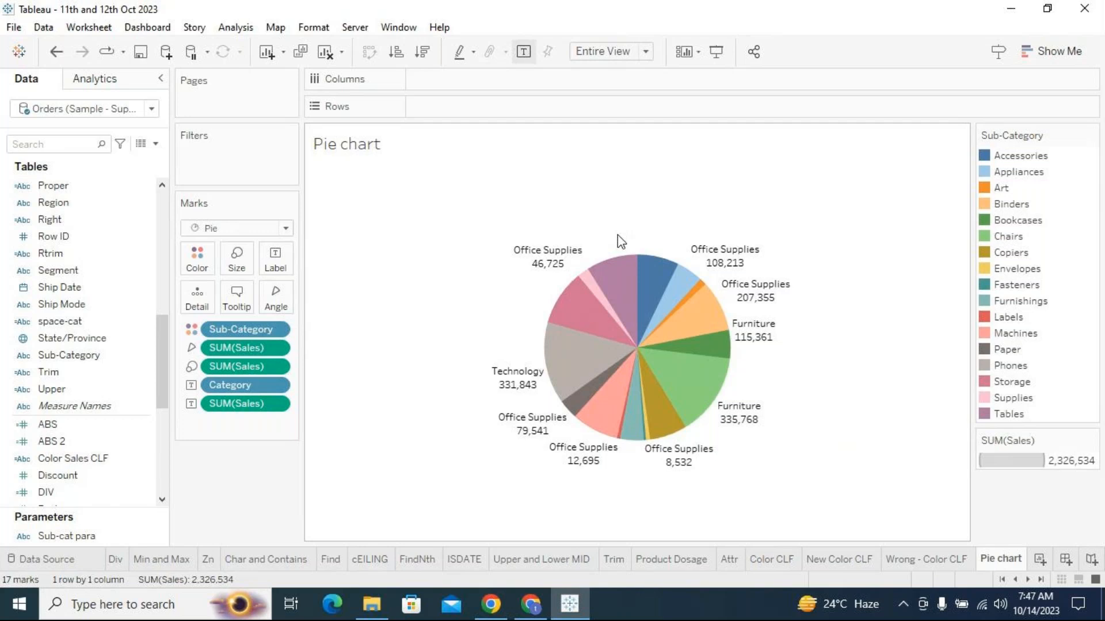
Put Category back in place of Sub-Category as the pie's color field.
scroll(161, 200, up, 10)
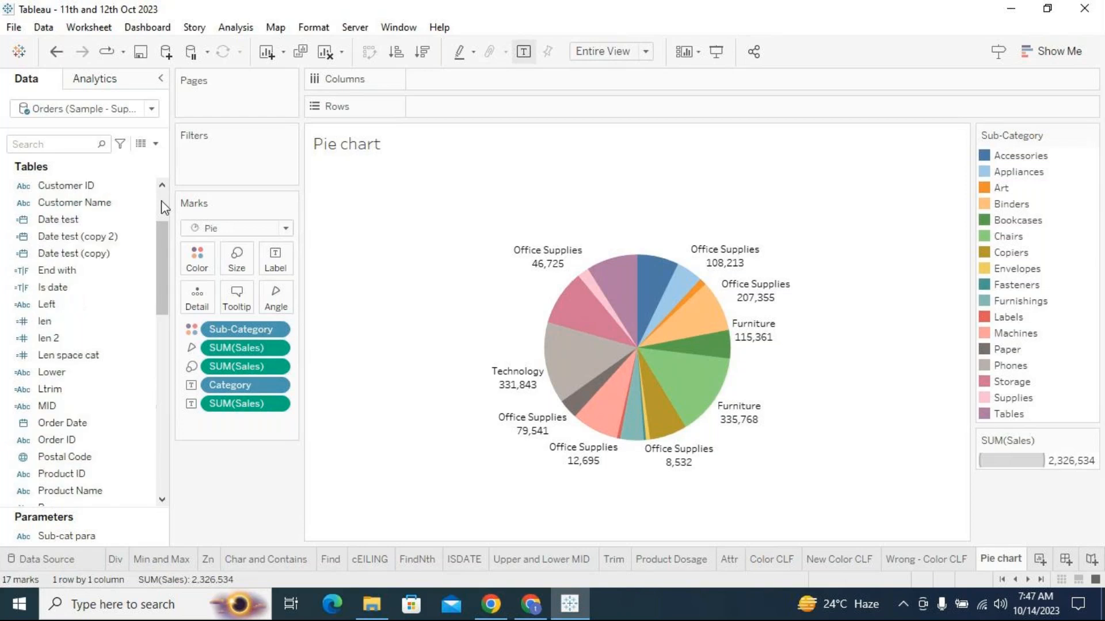
click(74, 188)
drag(73, 188, 245, 326)
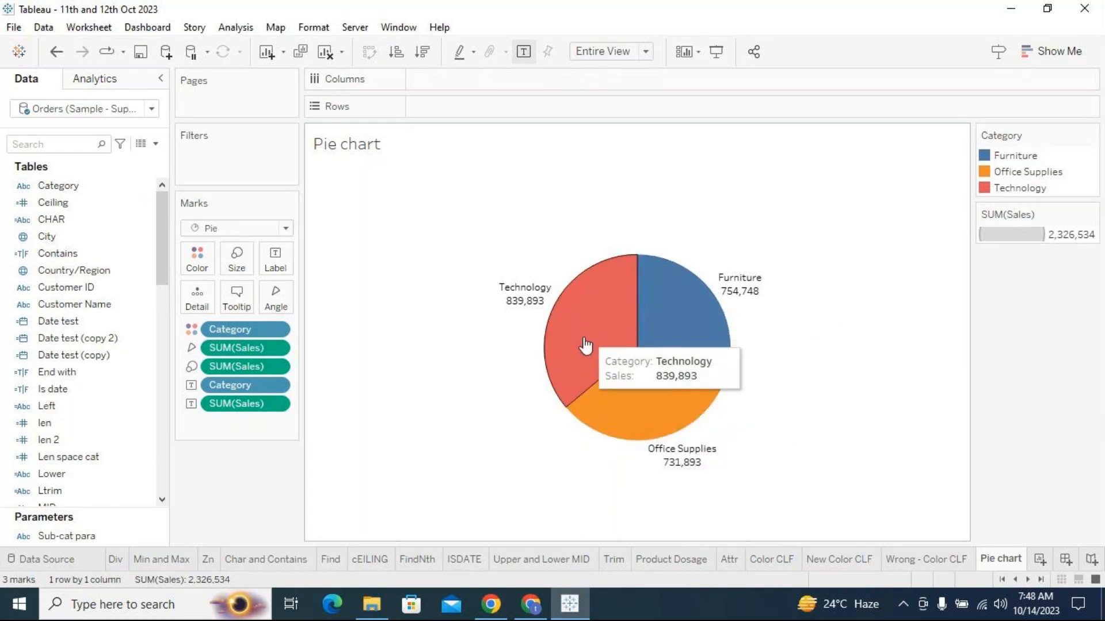
mouse_move(609, 384)
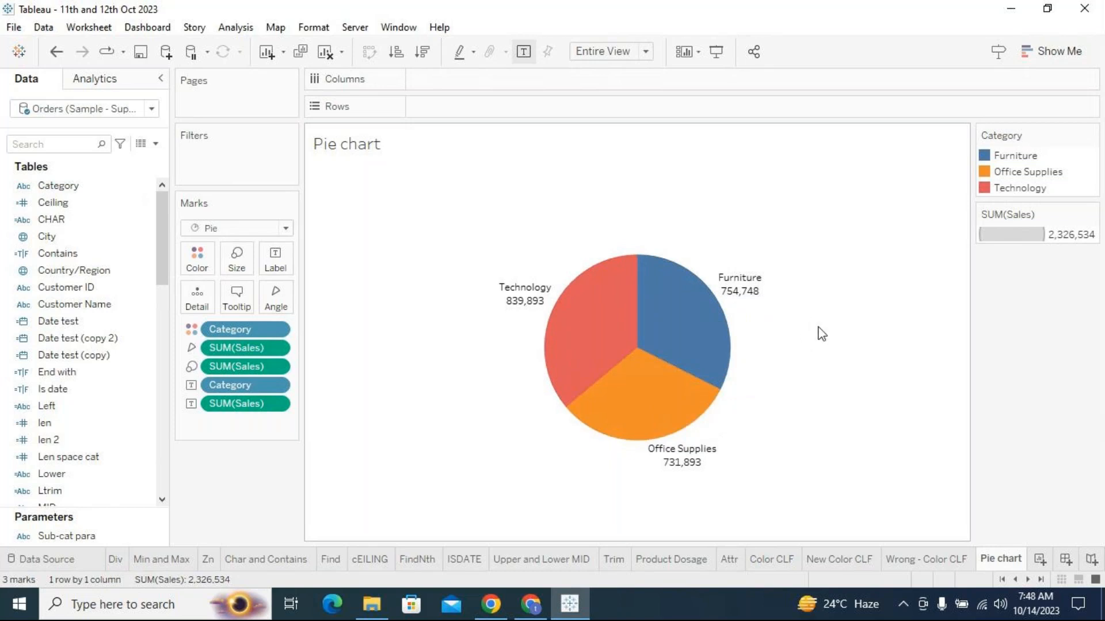
click(1068, 56)
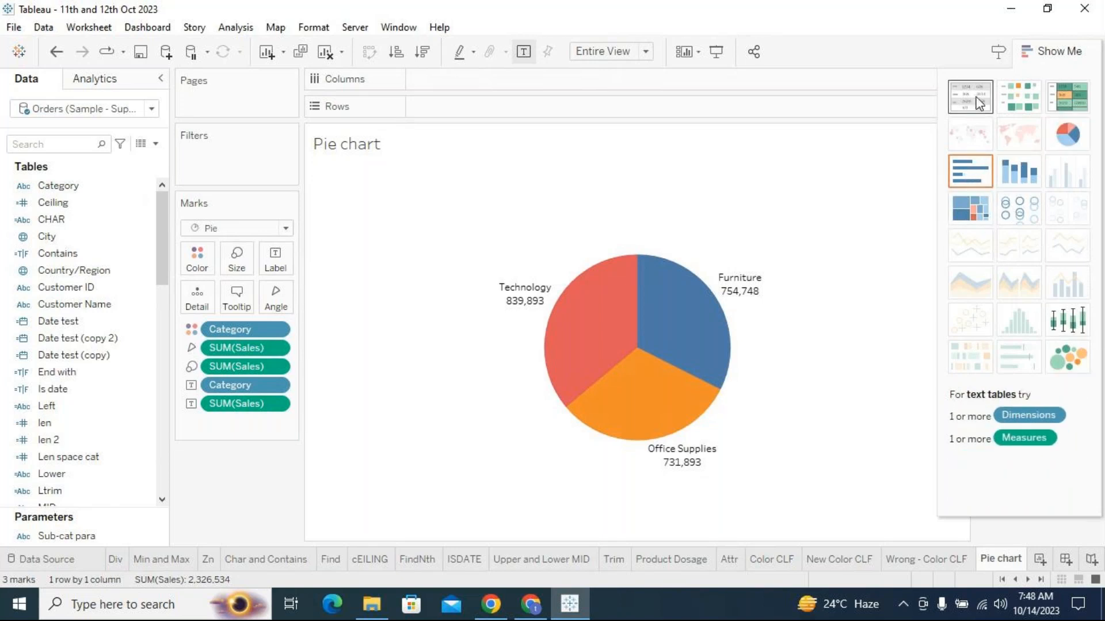
click(1050, 57)
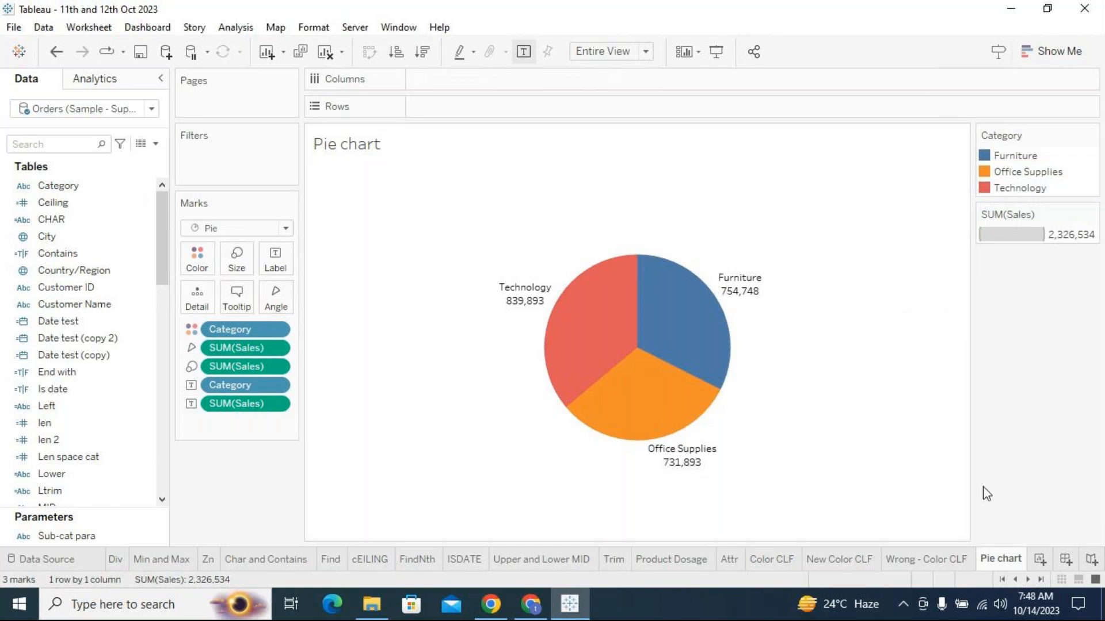
Add a new worksheet and create a calculated field named Zero with the formula 0.
click(1038, 559)
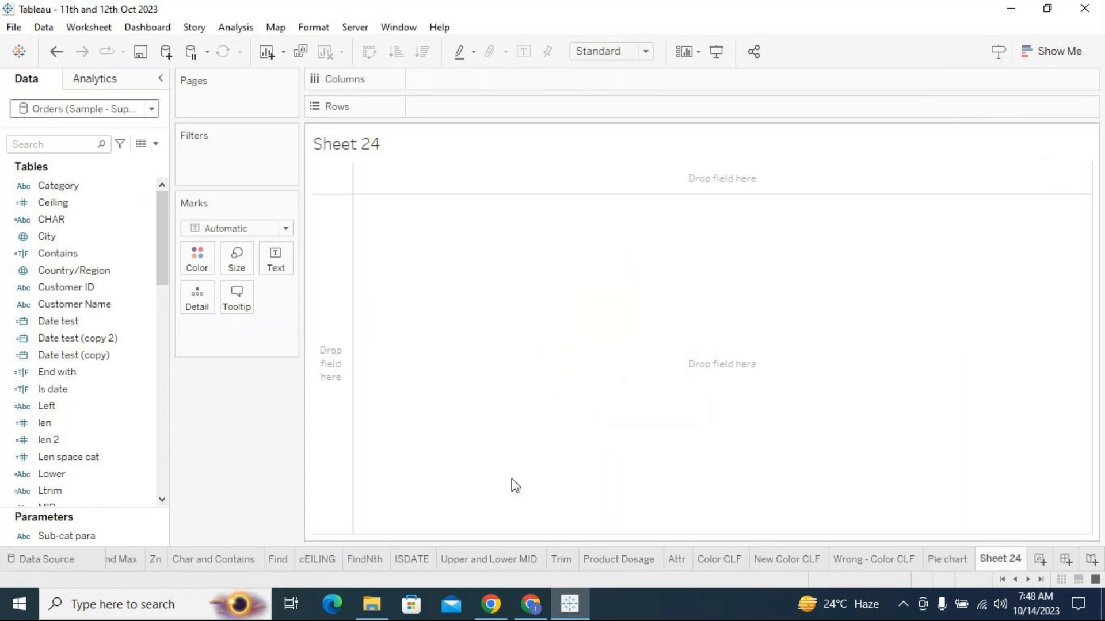
click(157, 146)
click(133, 156)
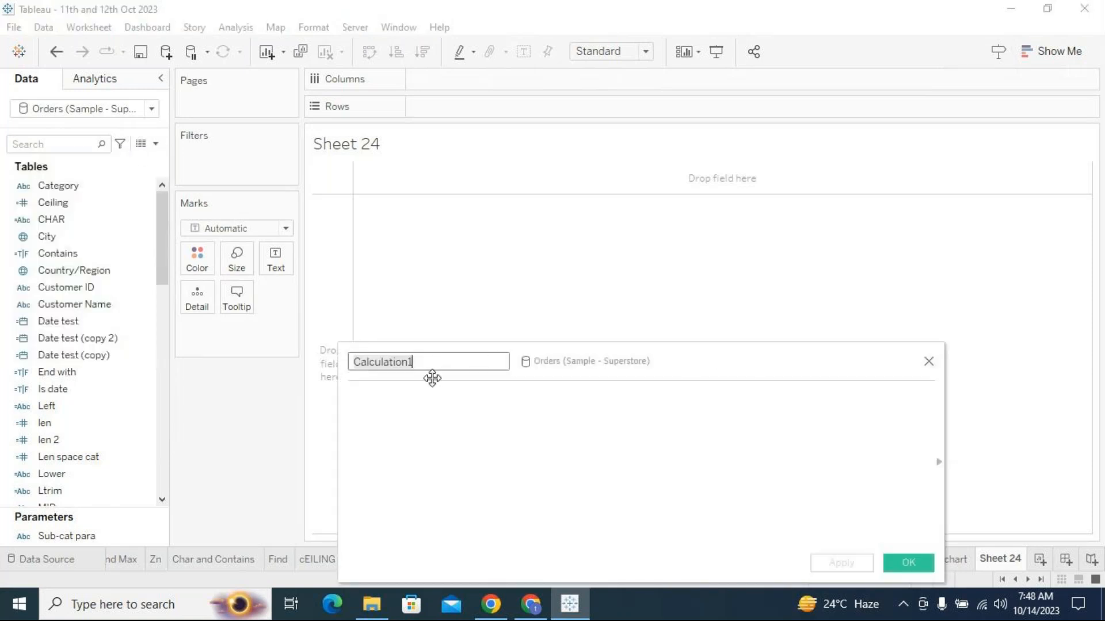
text(Zero)
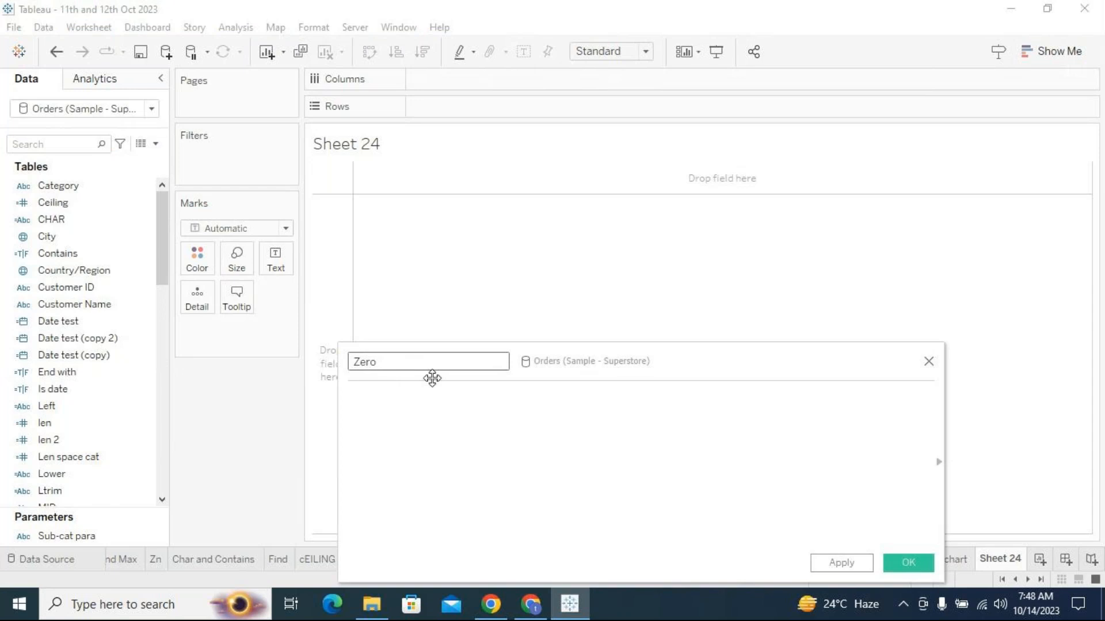
key(Tab)
drag(562, 365, 551, 240)
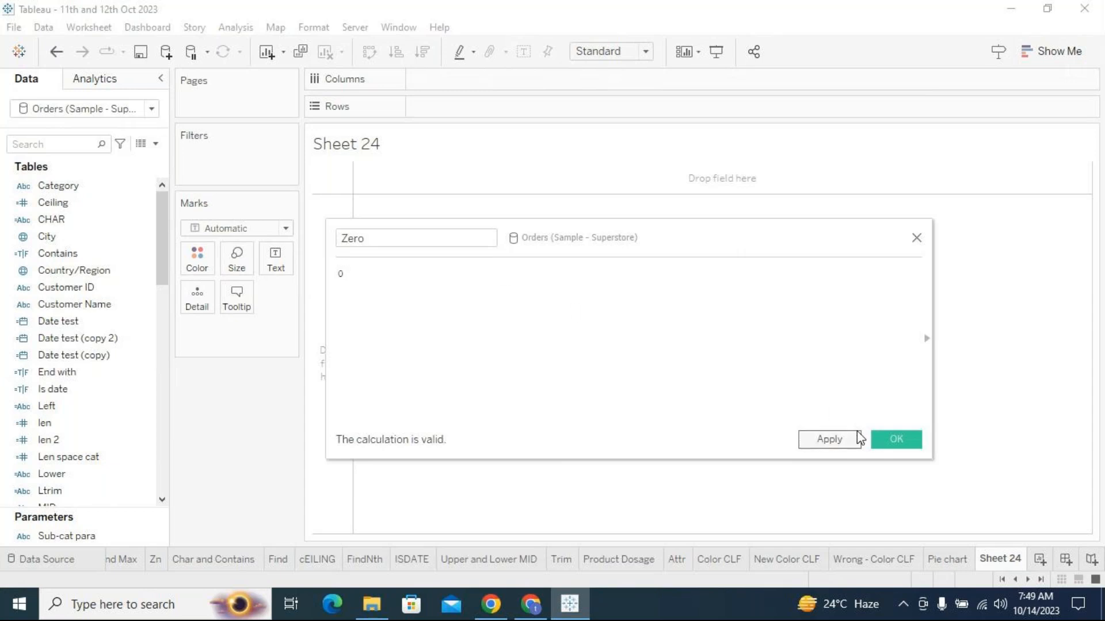
click(880, 437)
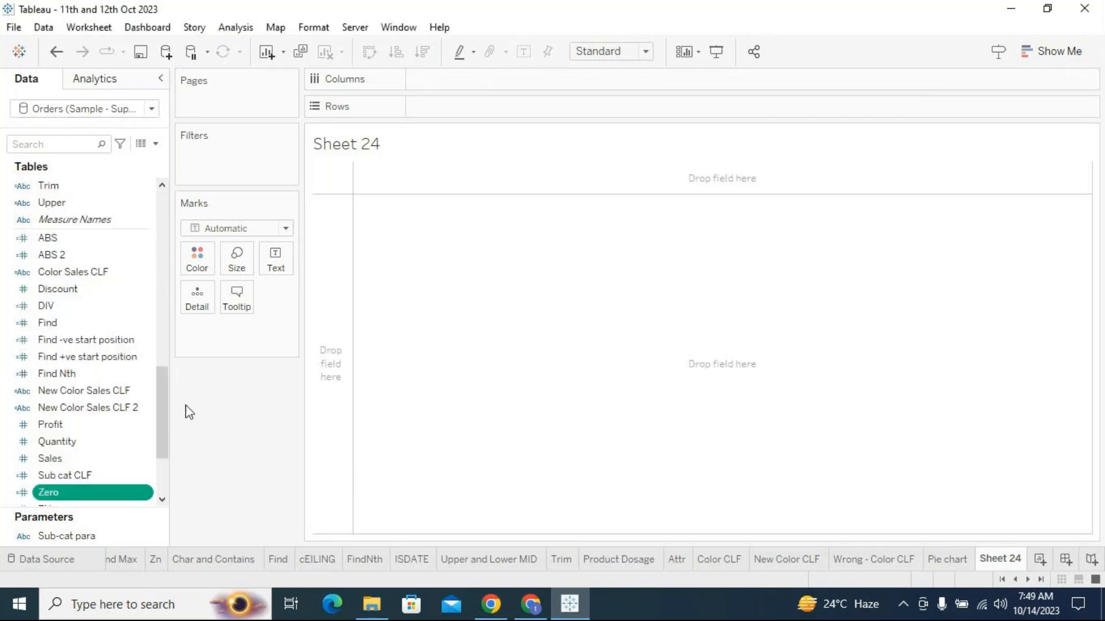
Place the Zero field on the rows twice to get two SUM(Zero) axes.
drag(165, 385, 162, 410)
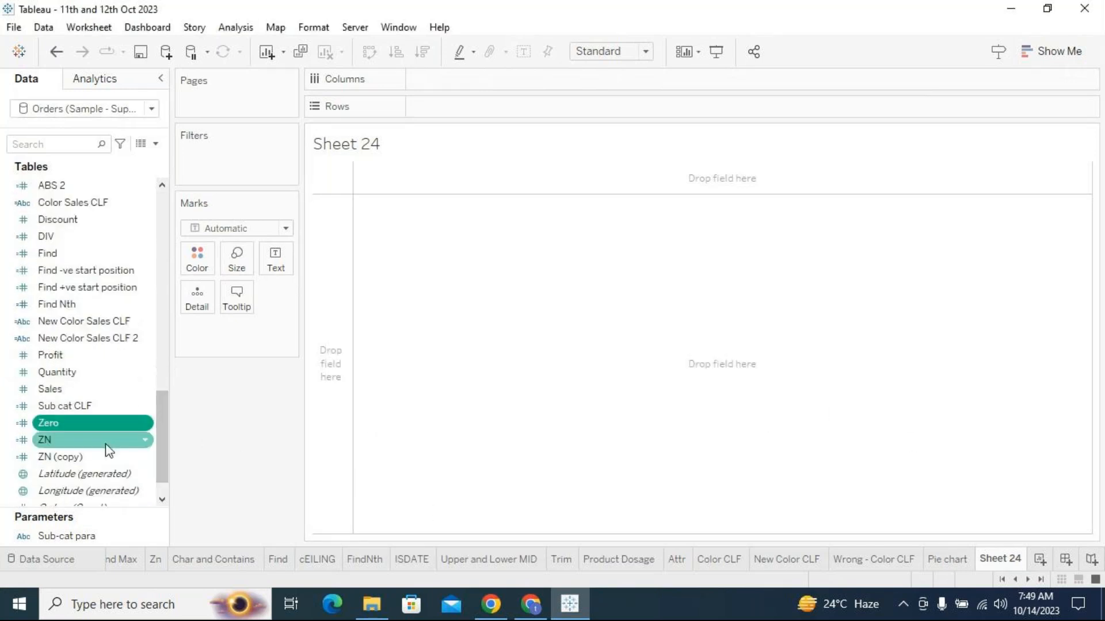
mouse_move(85, 426)
mouse_down()
mouse_move(213, 393)
mouse_move(501, 204)
mouse_move(480, 109)
mouse_up()
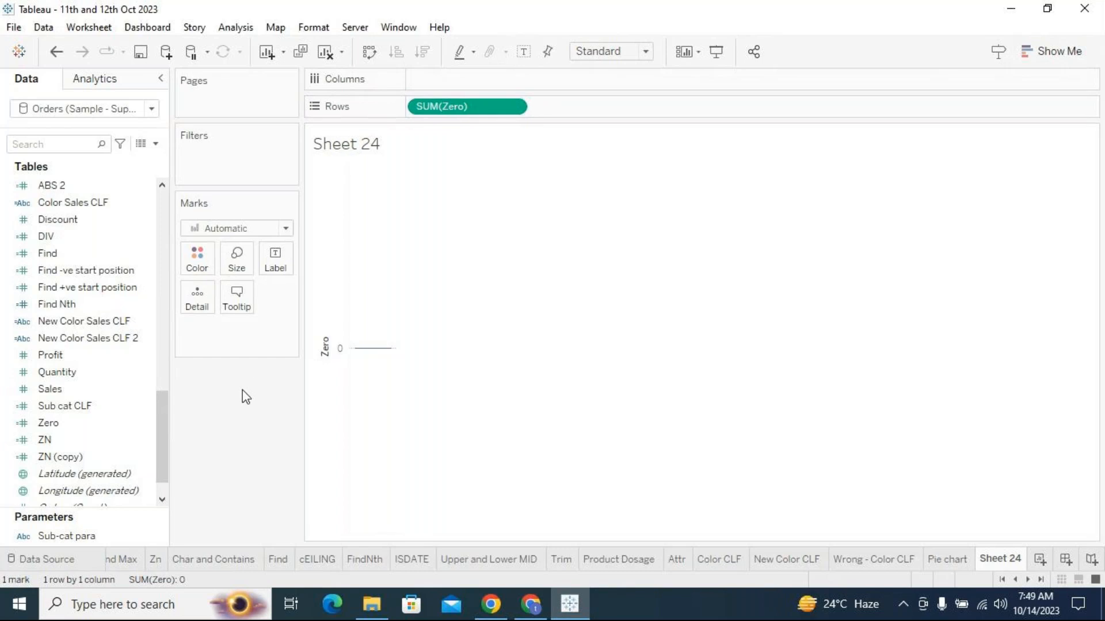
drag(72, 426, 651, 109)
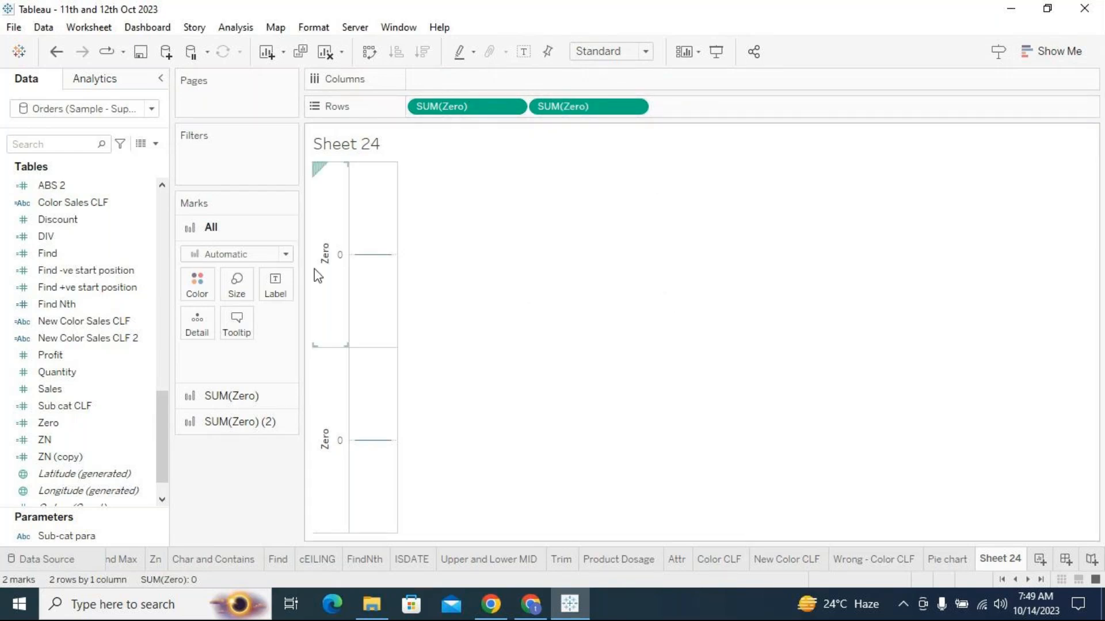
Change the mark type of both Zero axes to Pie and fit the sheet to Entire View.
click(266, 253)
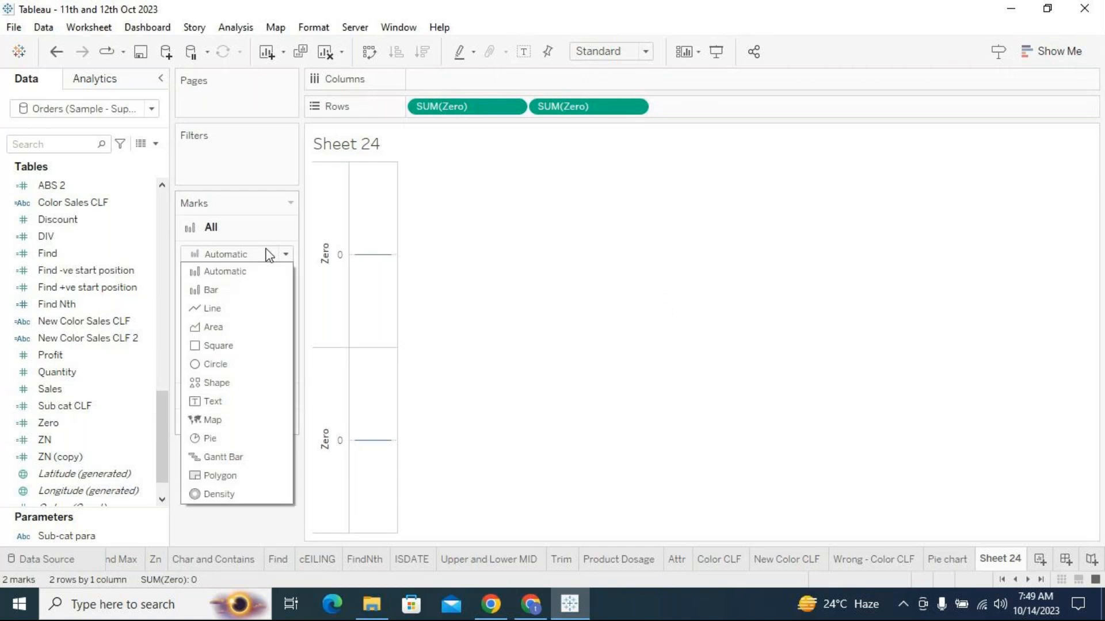
click(223, 438)
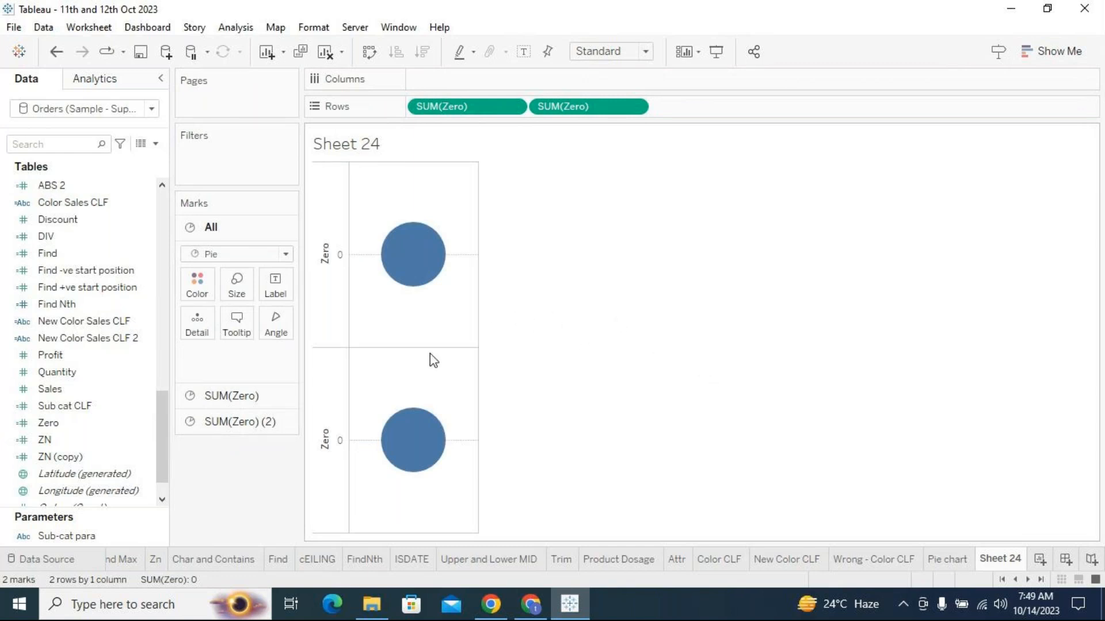
click(603, 52)
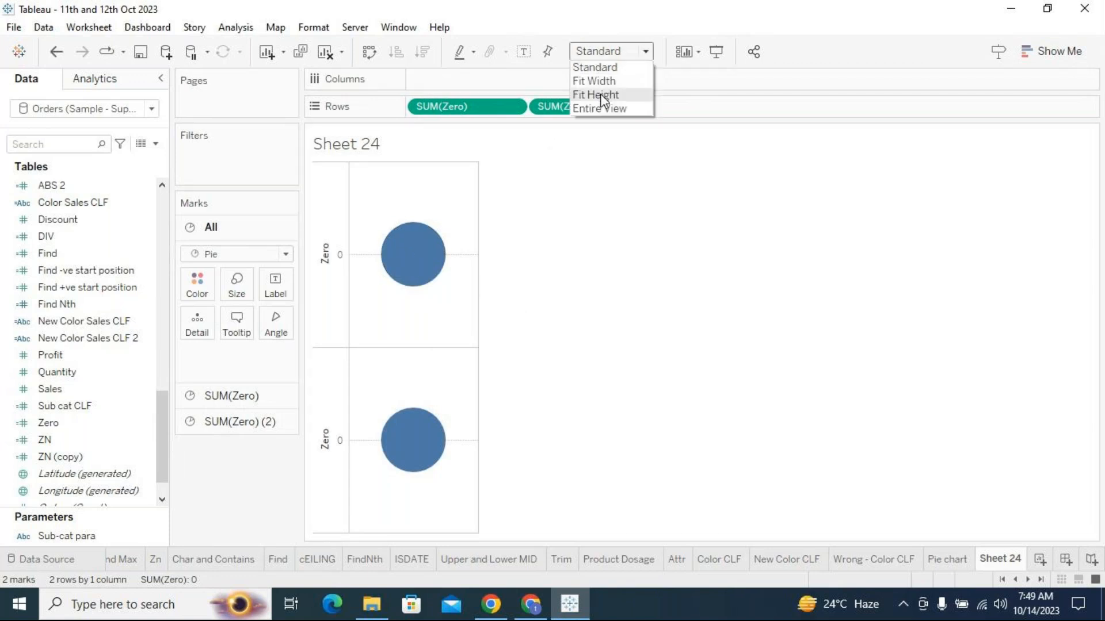
click(600, 109)
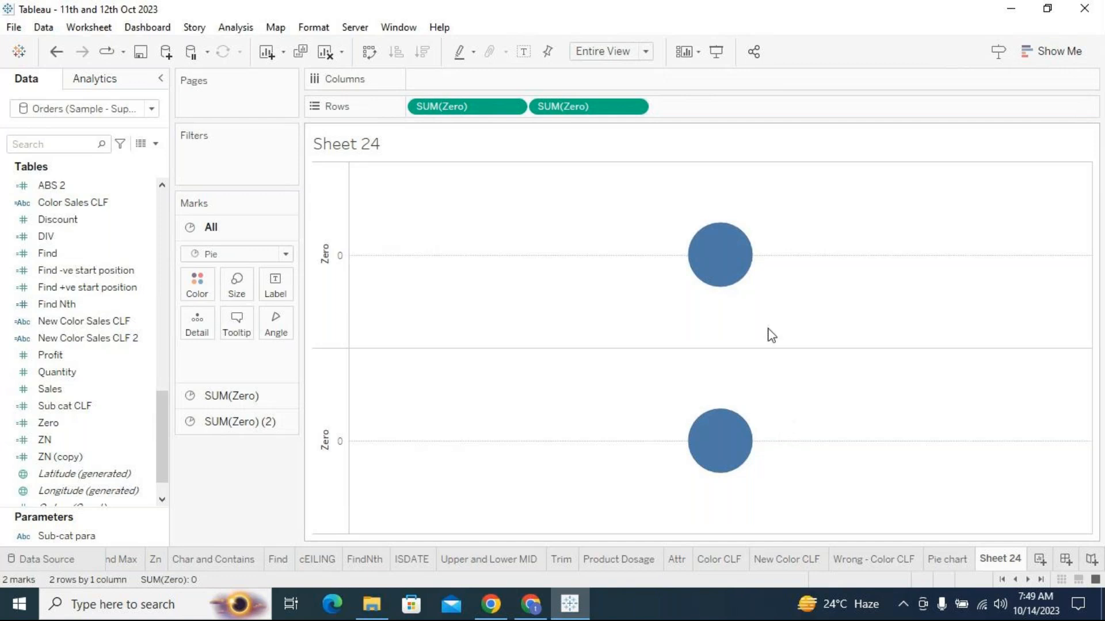
Combine the two SUM(Zero) axes into a dual axis so the pies overlap.
mouse_move(720, 276)
click(635, 107)
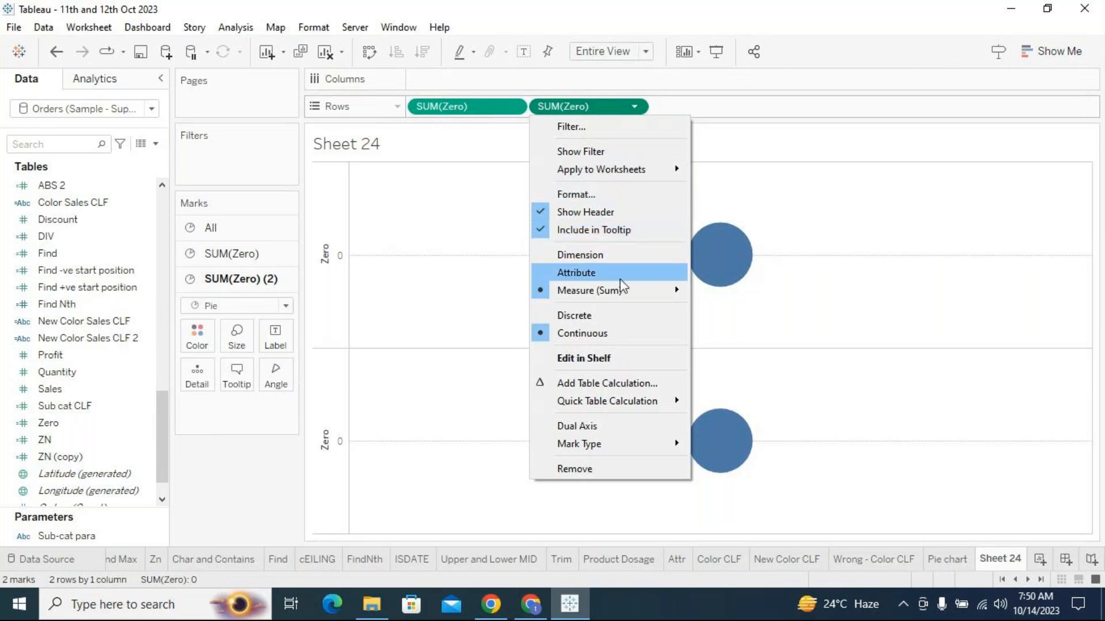
click(595, 429)
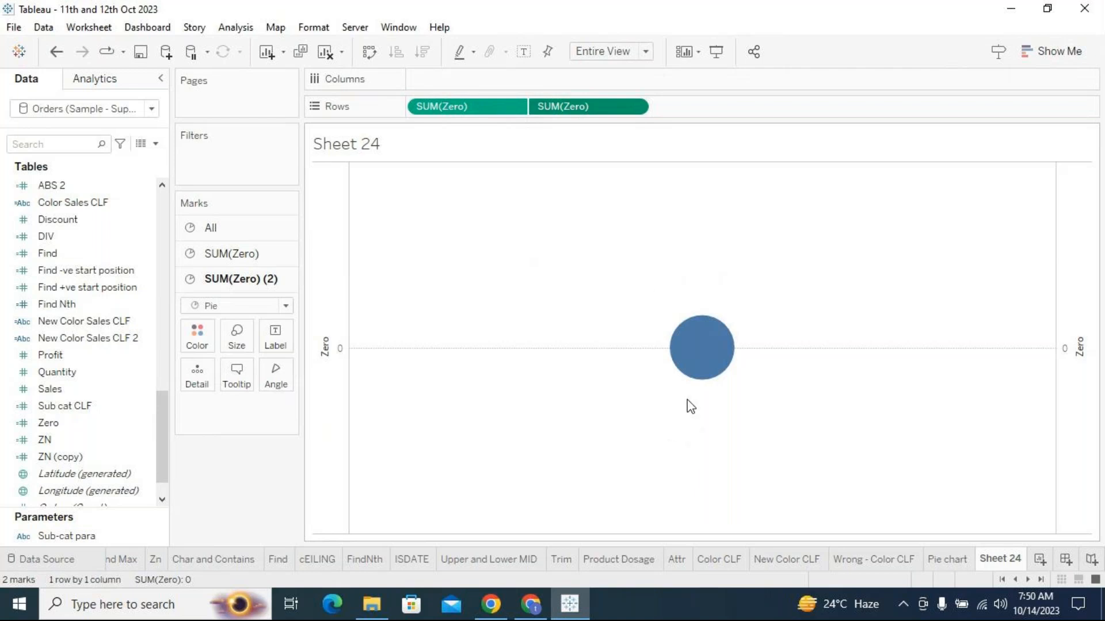
mouse_move(717, 359)
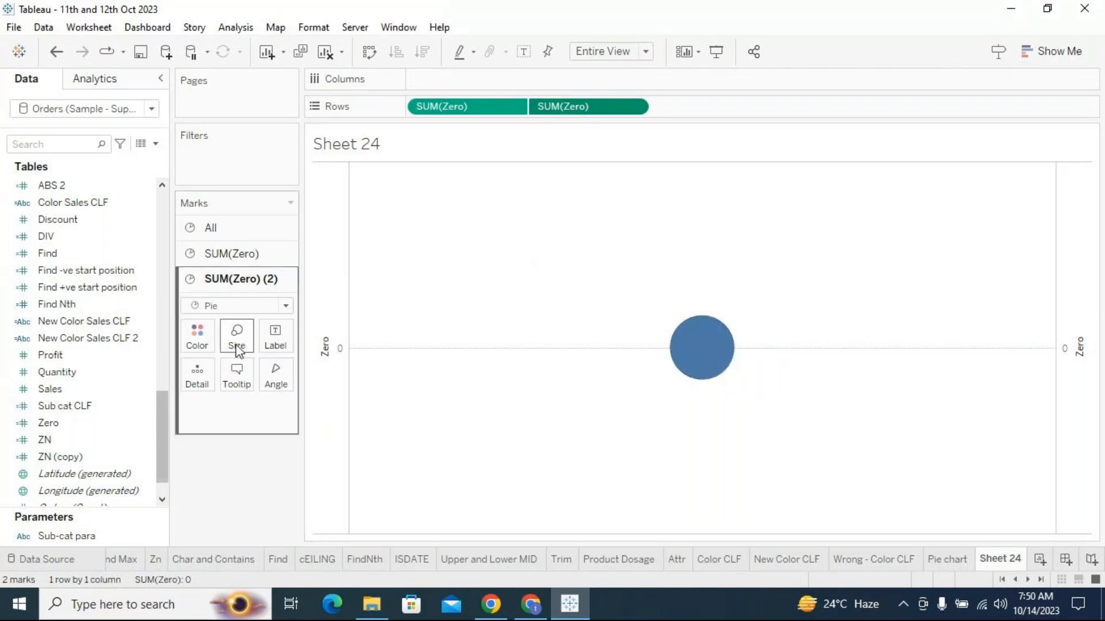
Enlarge the first SUM(Zero) pie well beyond the second so it forms the outer circle.
click(235, 254)
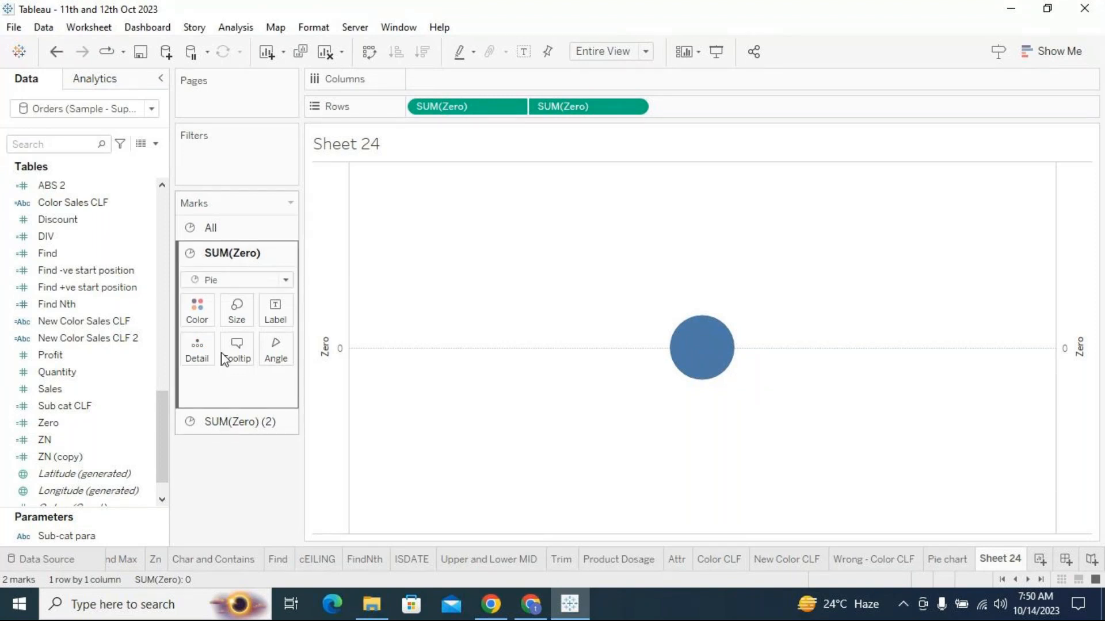
click(244, 422)
click(222, 254)
click(239, 319)
drag(266, 350, 314, 352)
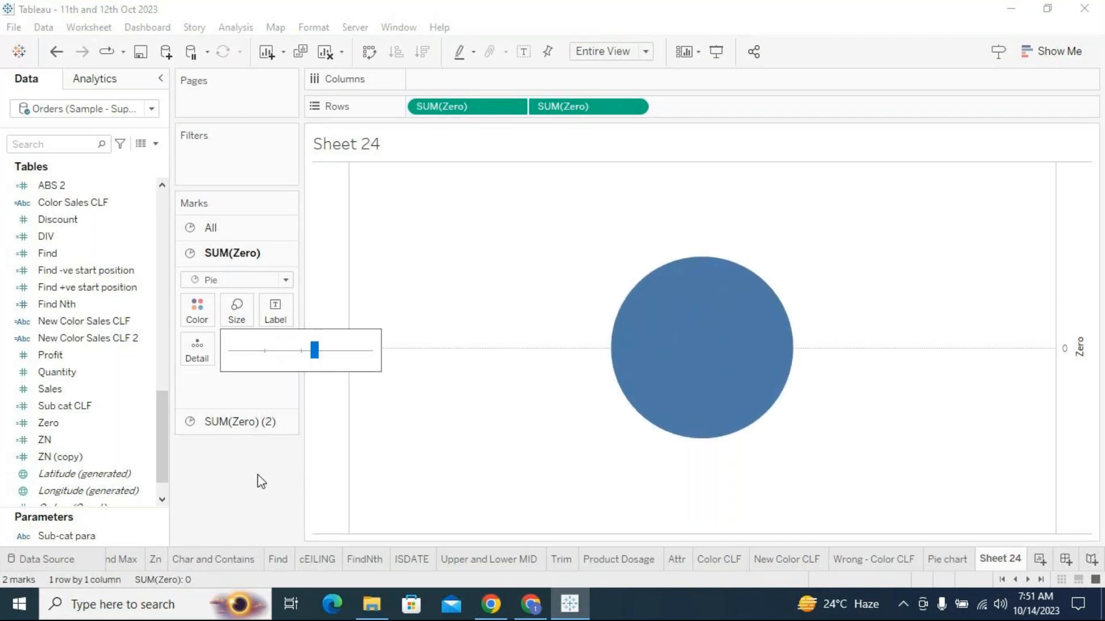
click(250, 474)
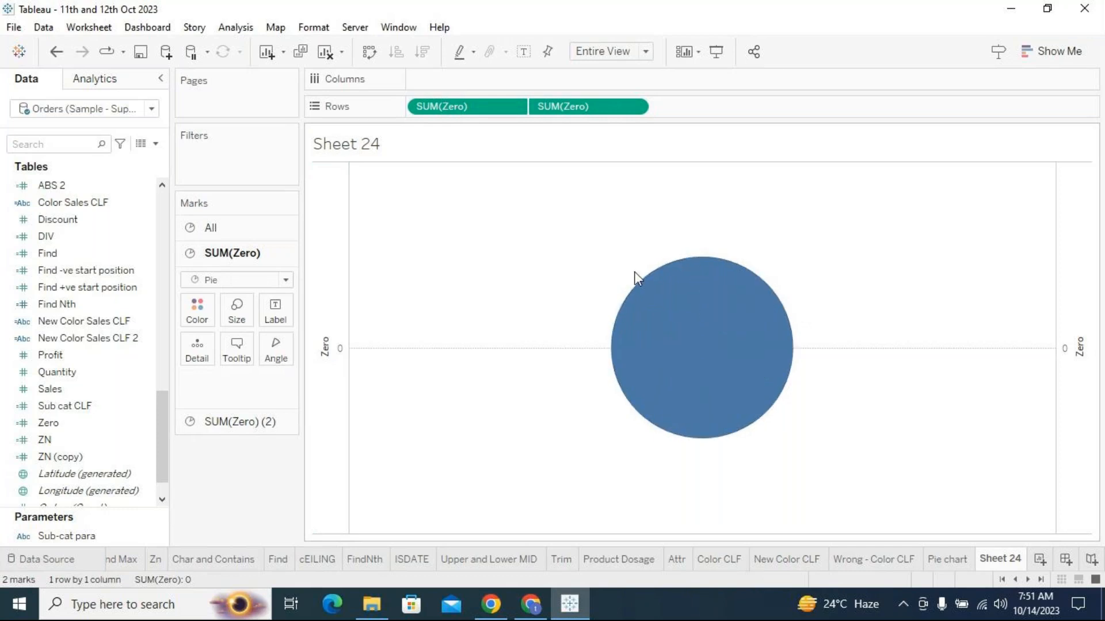
click(627, 327)
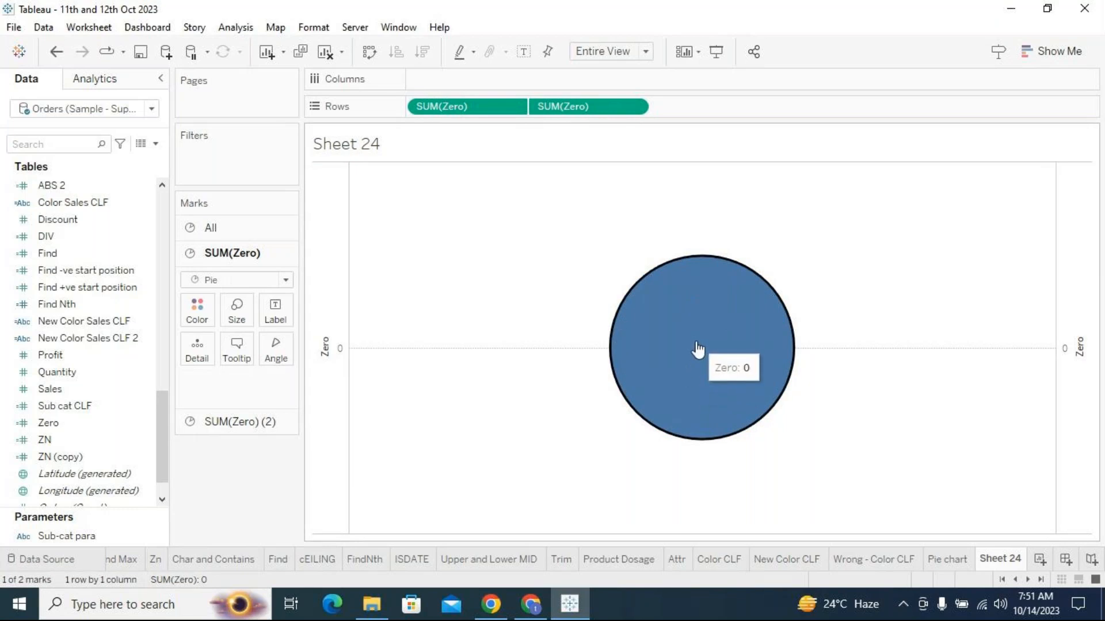
key(Escape)
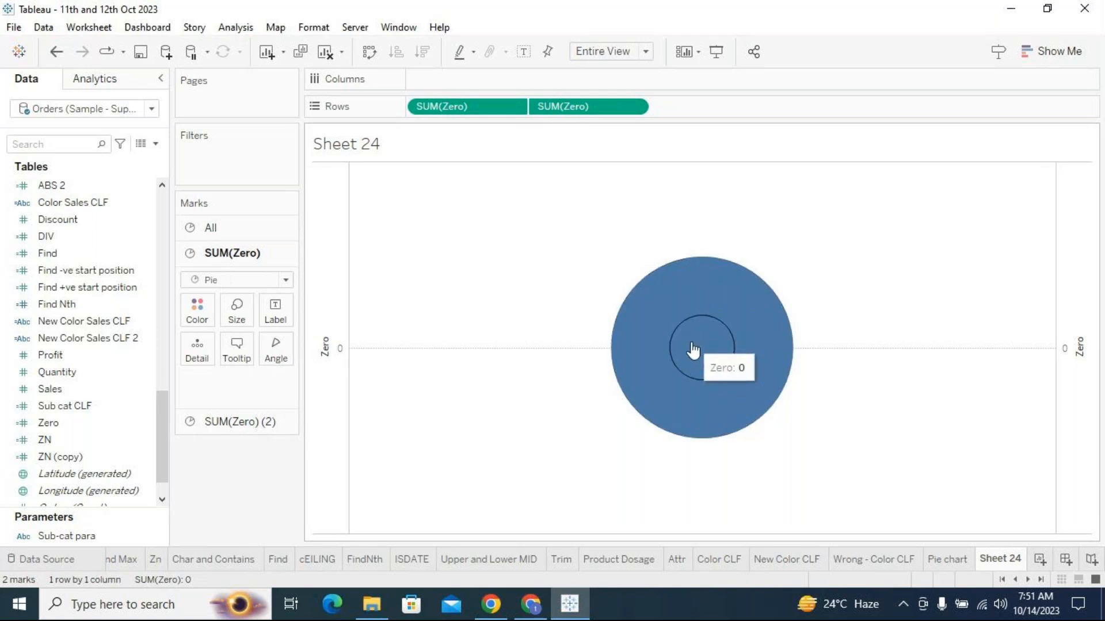
Color the smaller SUM(Zero) (2) pie white to form the donut hole.
click(246, 425)
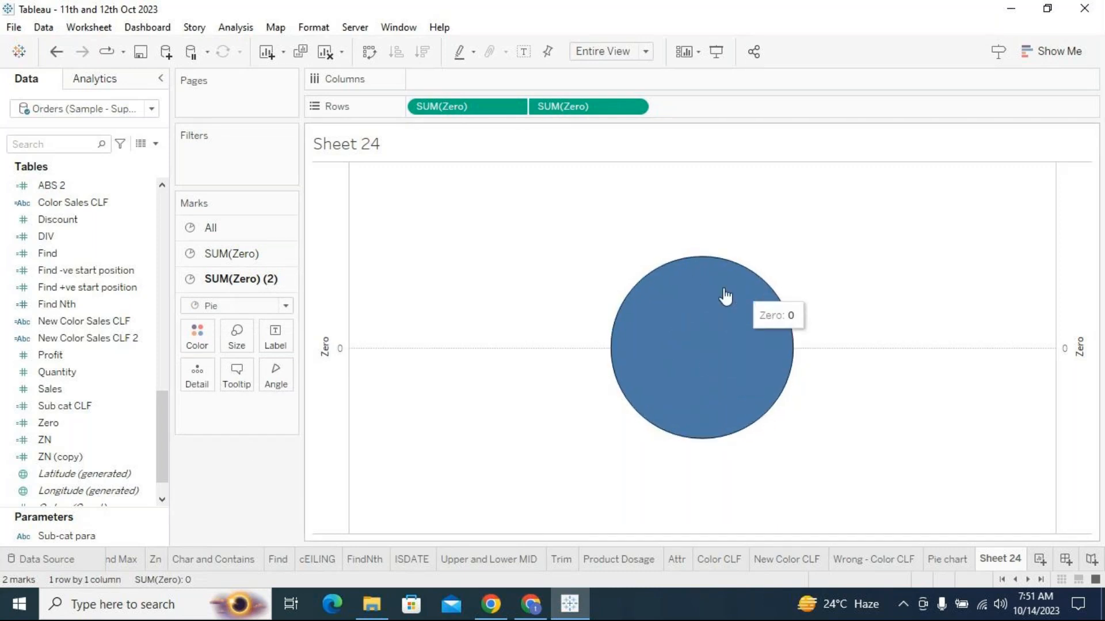
click(201, 340)
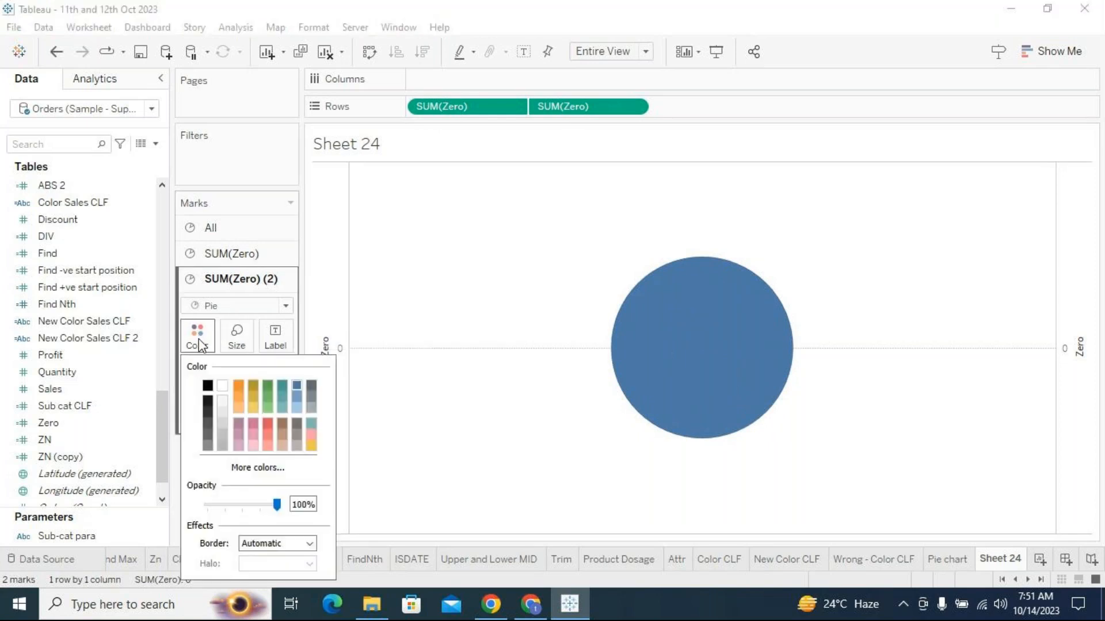
click(222, 391)
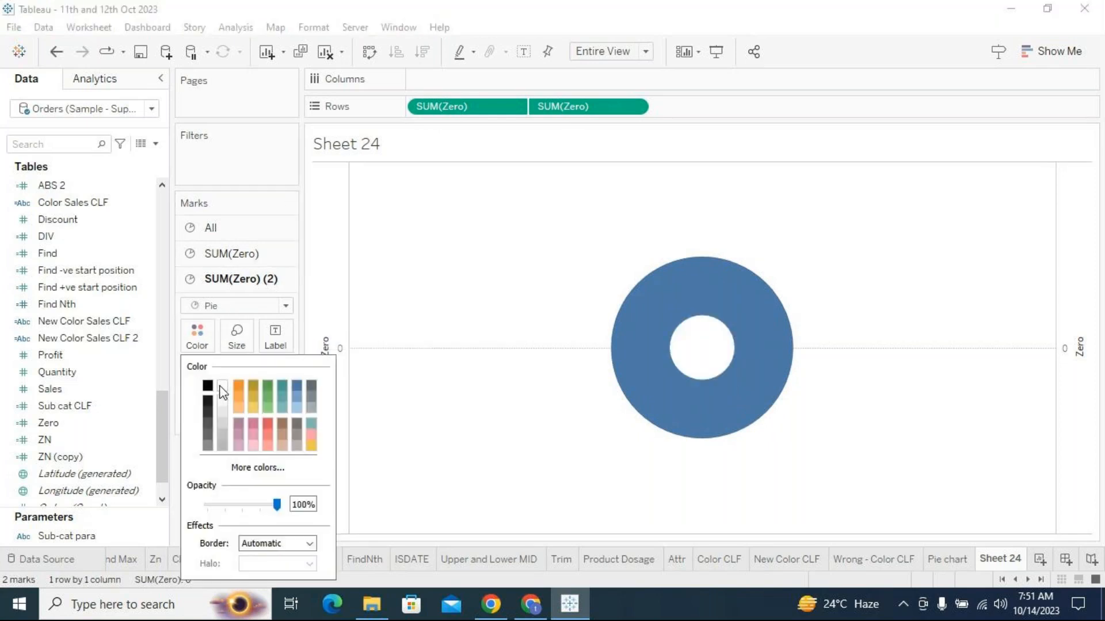
Enlarge the white SUM(Zero) (2) pie so the donut hole is wider and the ring thinner.
click(442, 241)
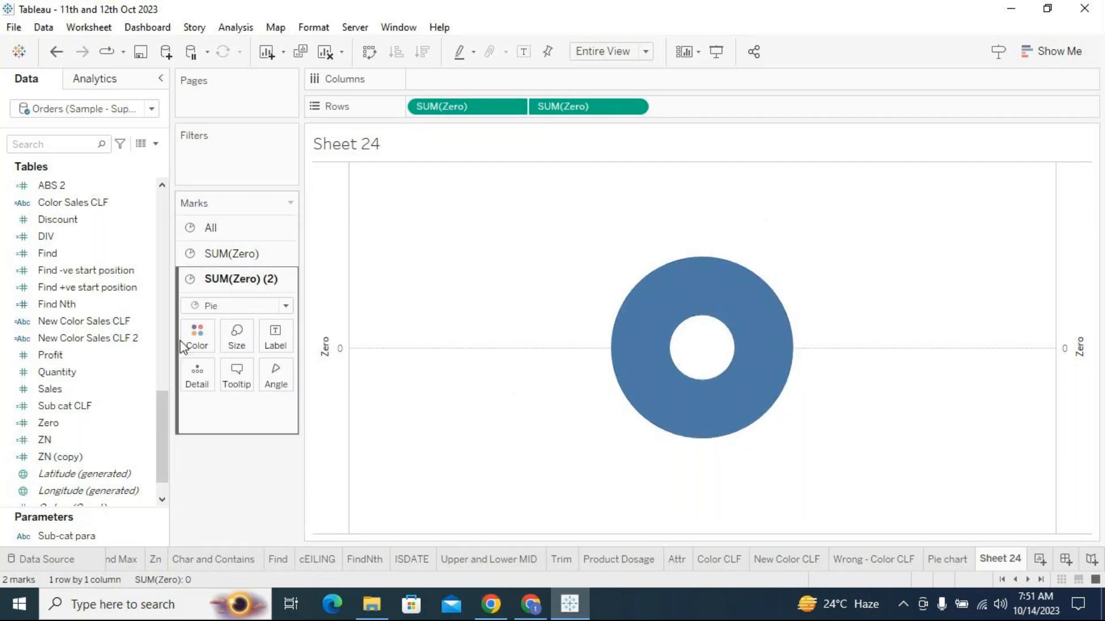
click(248, 344)
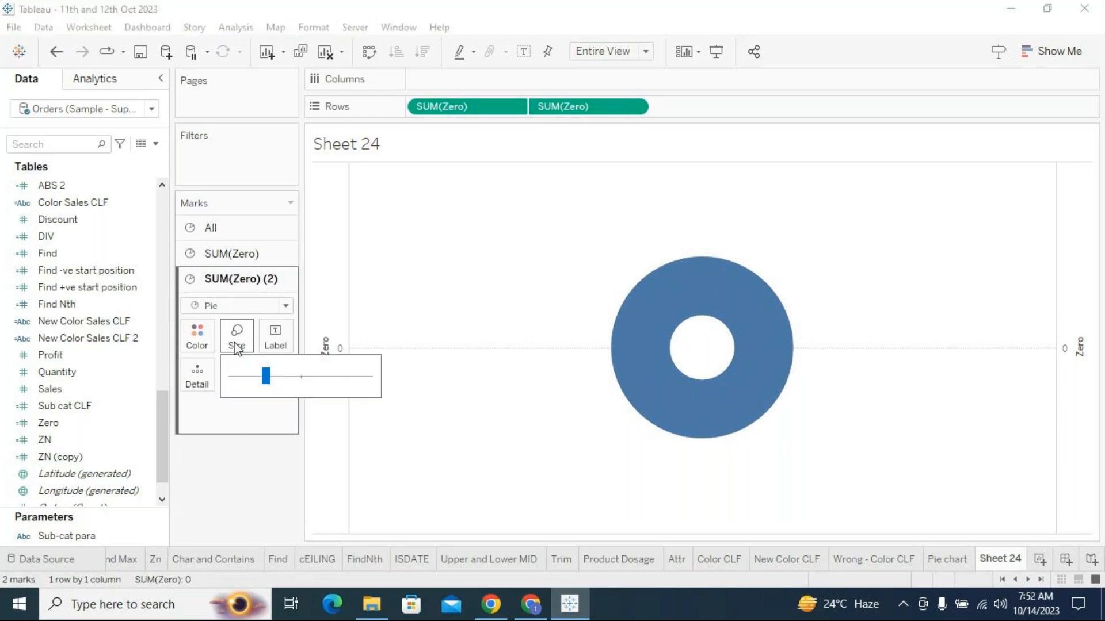
mouse_move(278, 384)
mouse_down()
mouse_move(296, 384)
mouse_move(288, 375)
mouse_up()
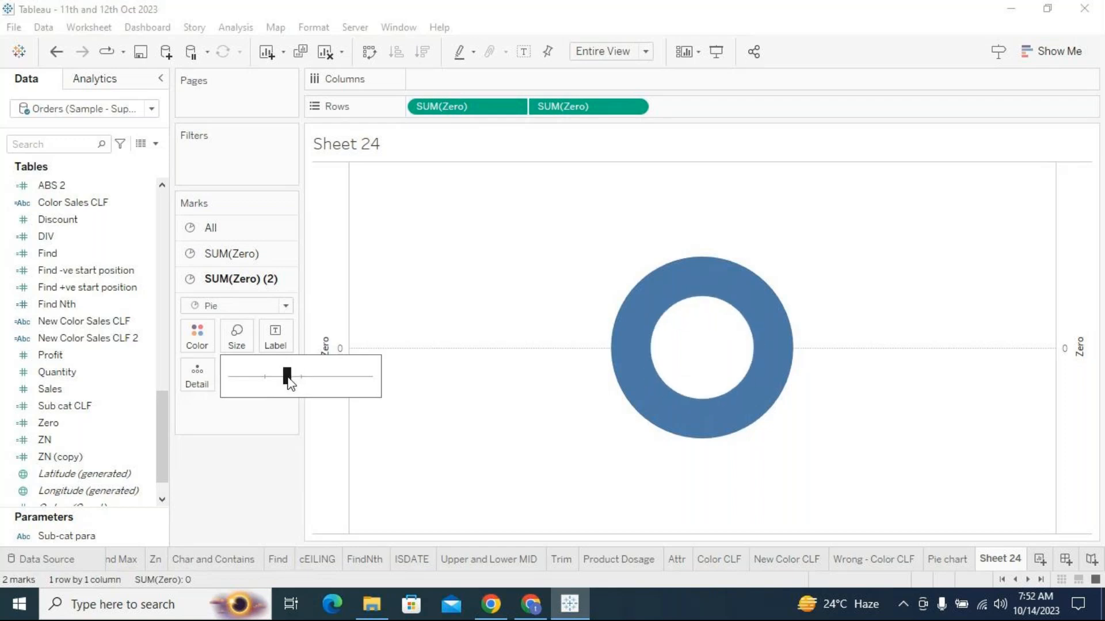
click(393, 392)
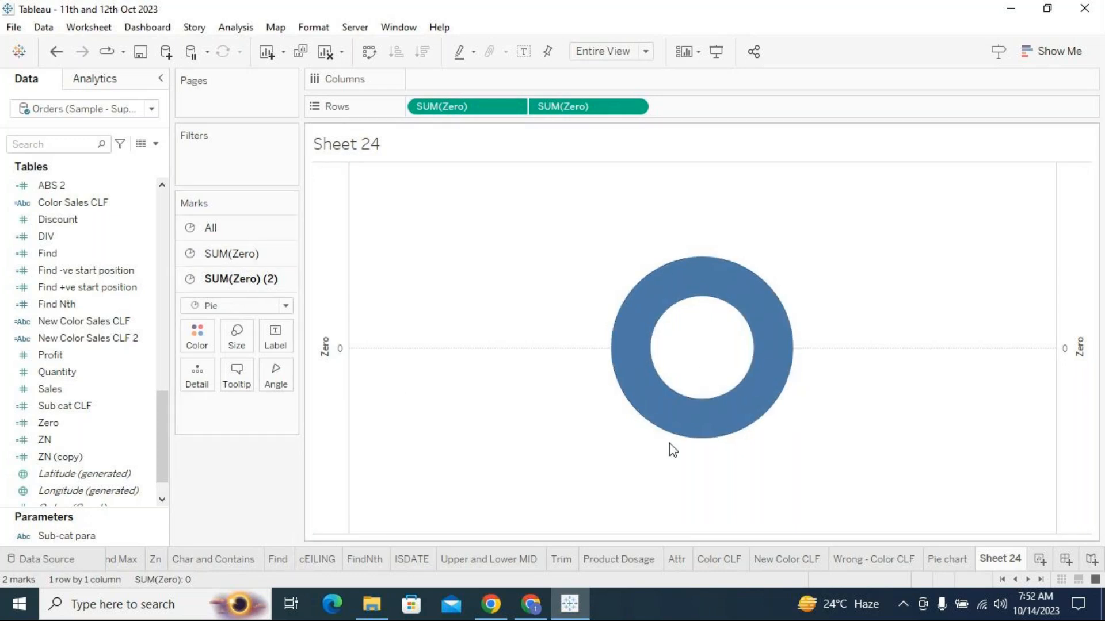
Assign Sales to both the angle and the size of the first SUM(Zero) pie.
click(228, 253)
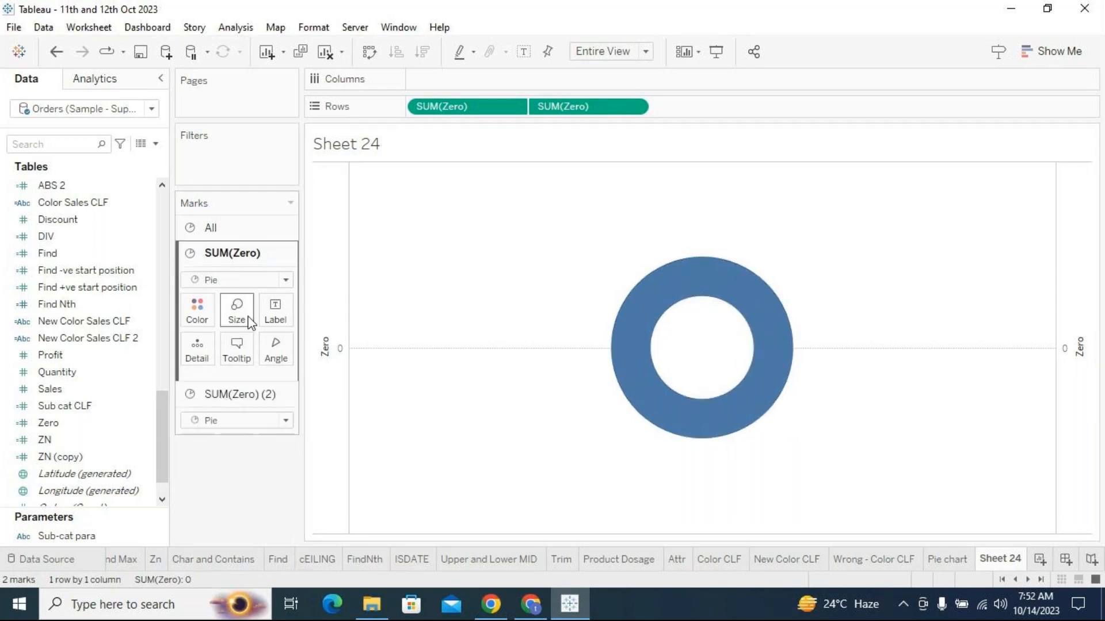
mouse_move(157, 424)
mouse_down()
mouse_move(161, 393)
mouse_move(165, 418)
mouse_up()
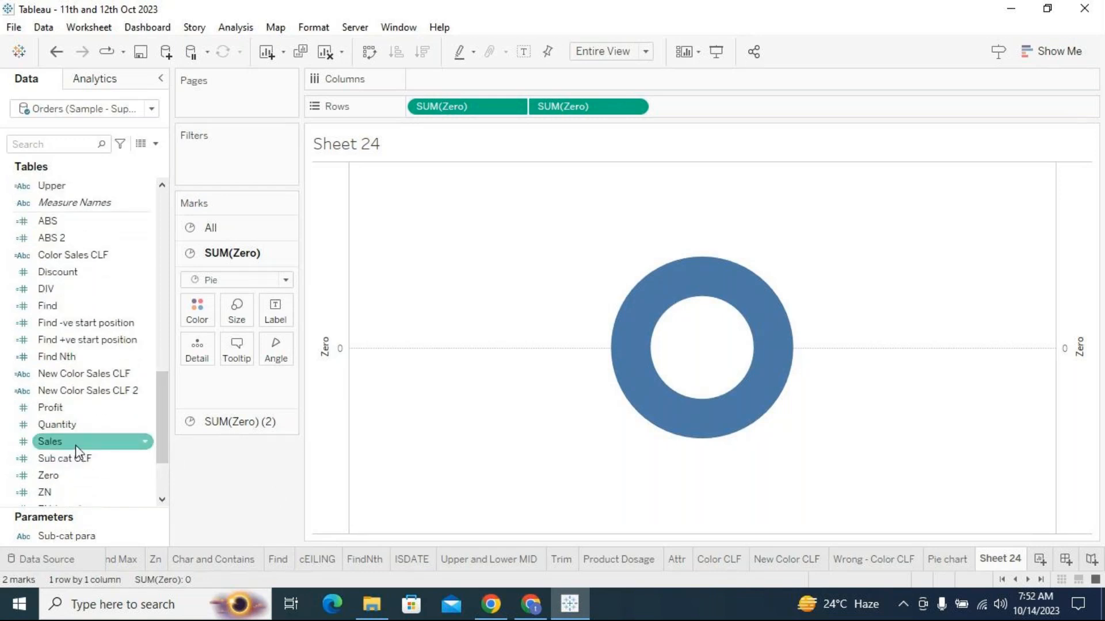
drag(75, 444, 271, 344)
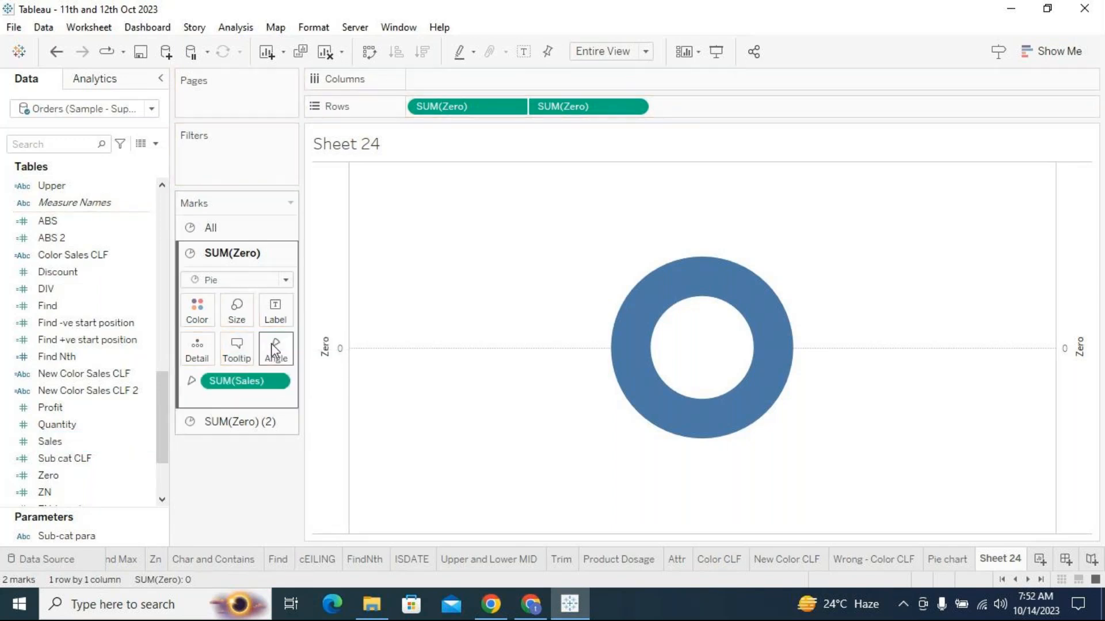
mouse_move(720, 406)
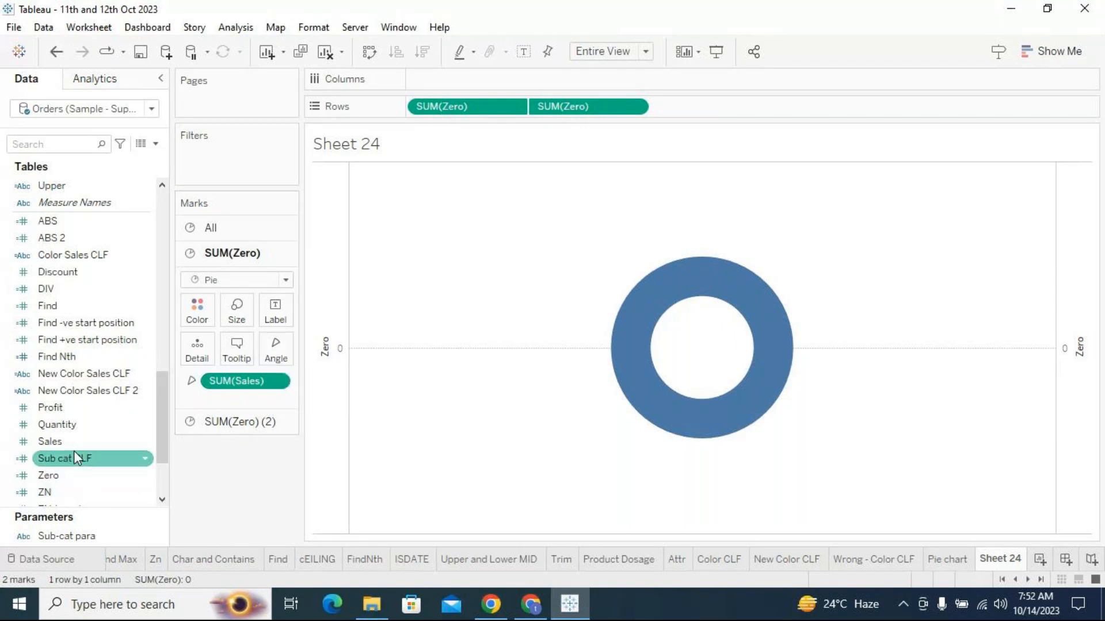
drag(72, 440, 230, 297)
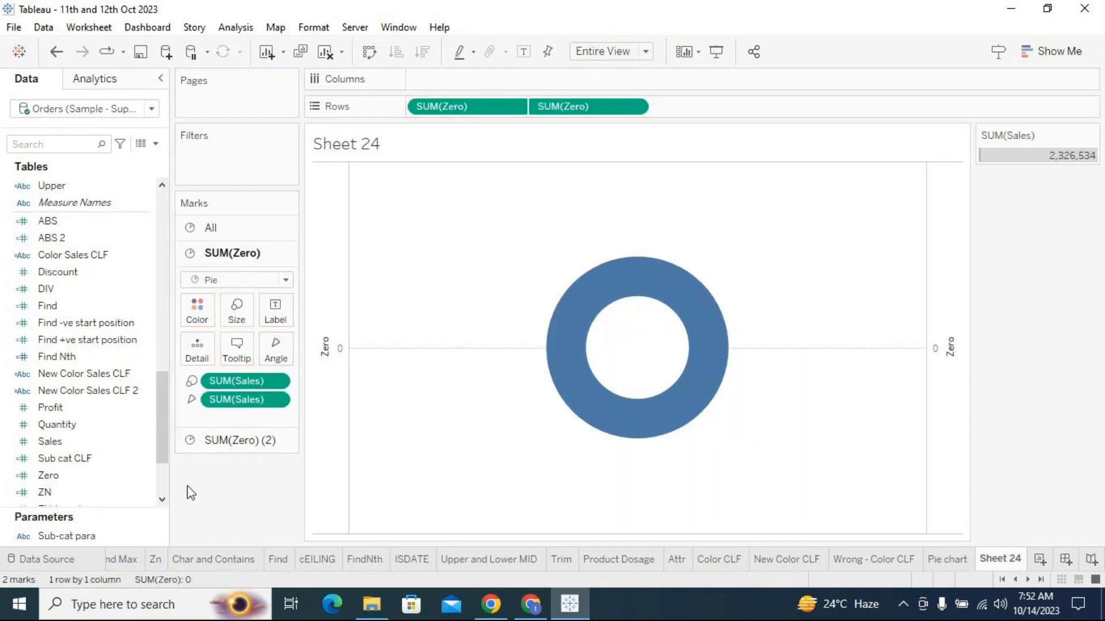
Color the first SUM(Zero) pie by Category to split the ring into segments.
scroll(108, 332, up, 10)
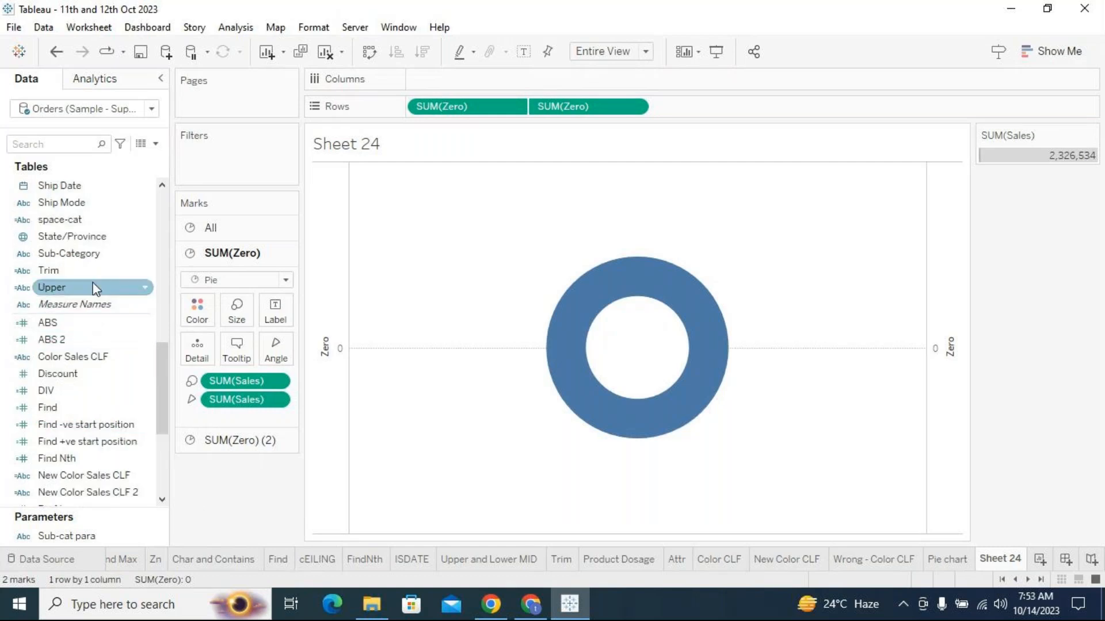
drag(89, 185, 197, 298)
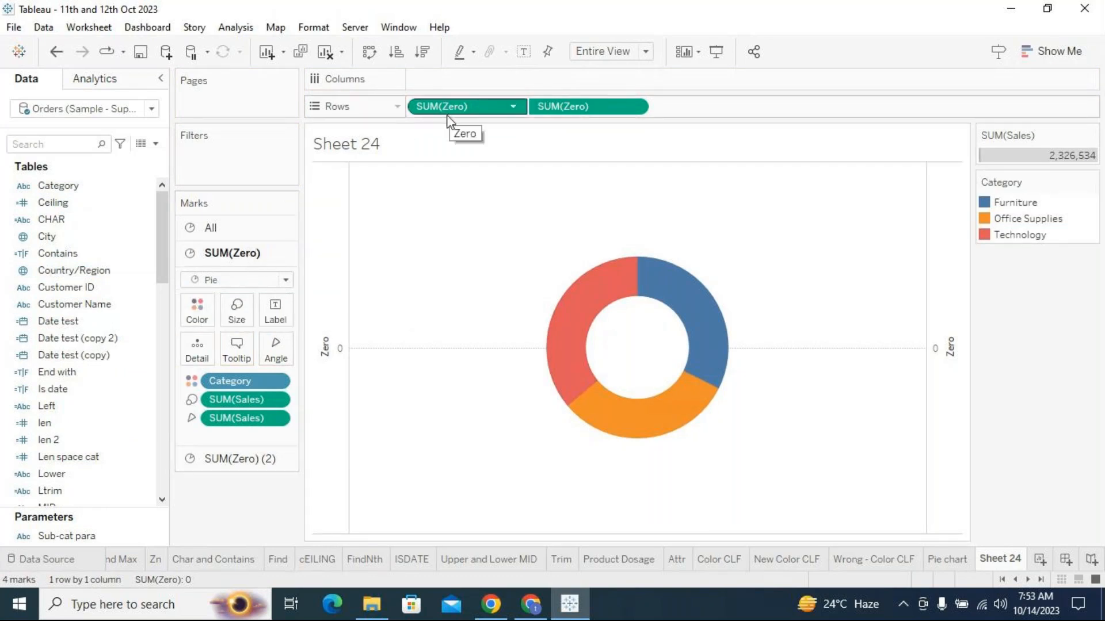
click(195, 459)
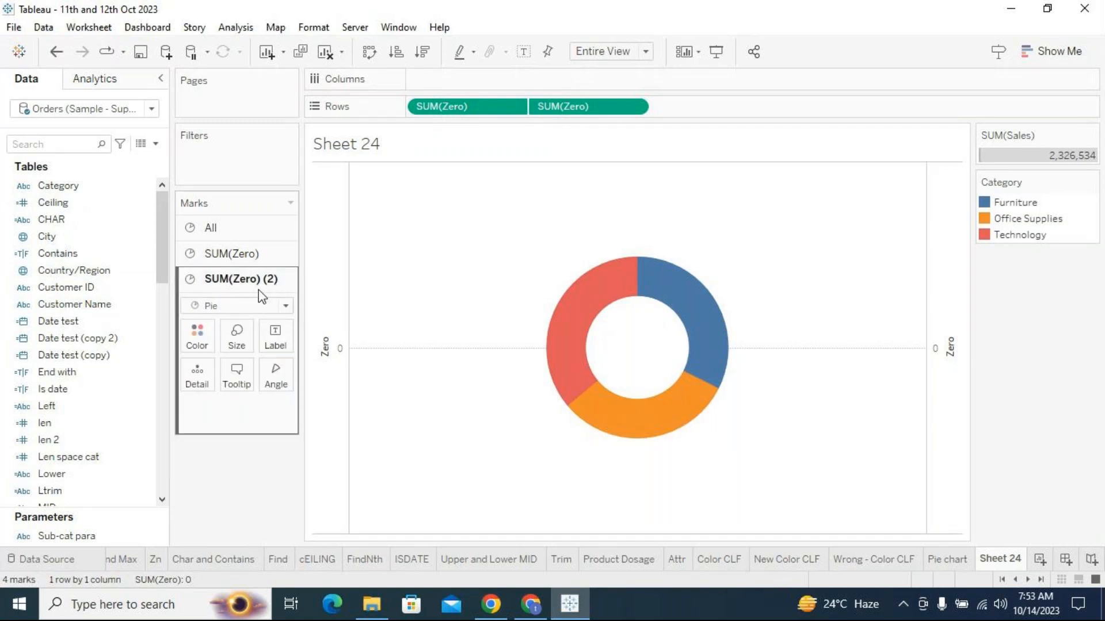
click(233, 253)
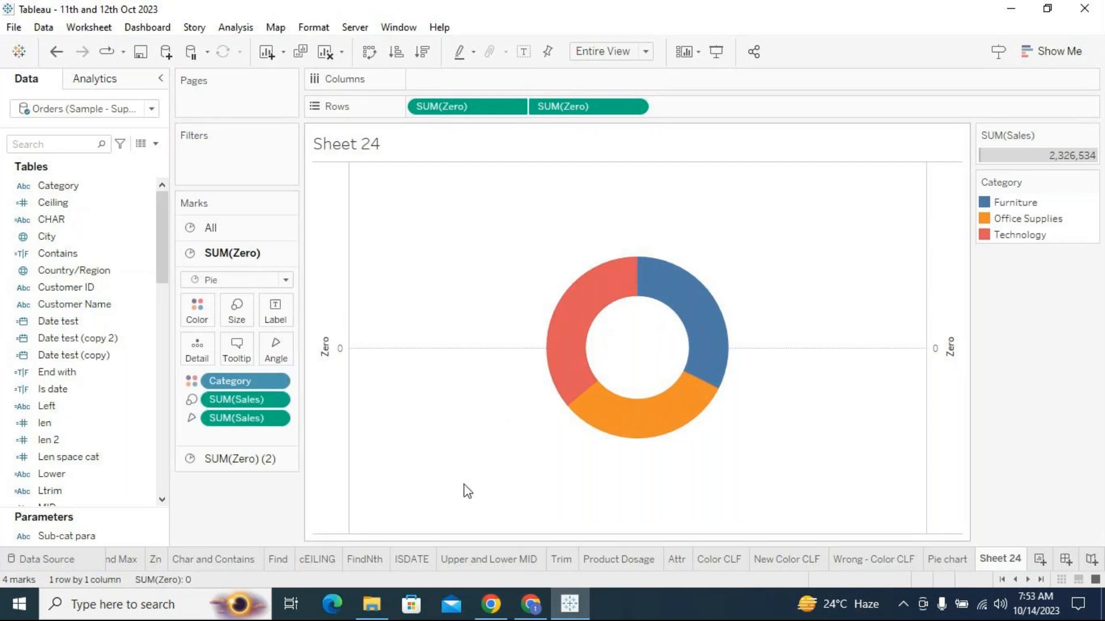
Label the outer ring's segments with Category and Sales.
click(87, 190)
drag(89, 196, 273, 305)
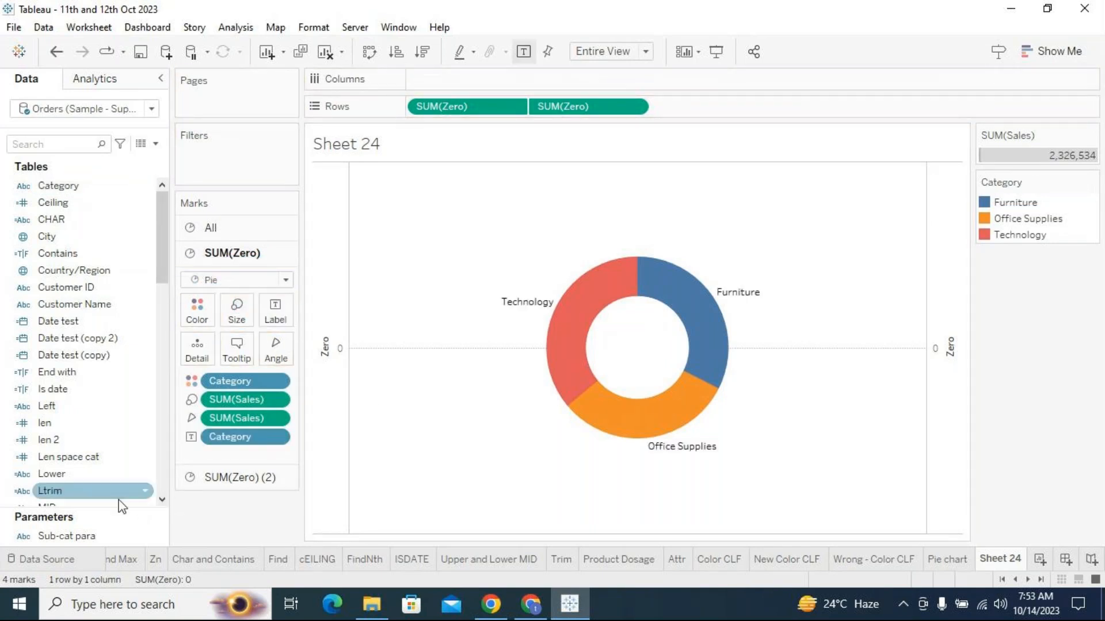
click(102, 478)
scroll(99, 472, down, 4)
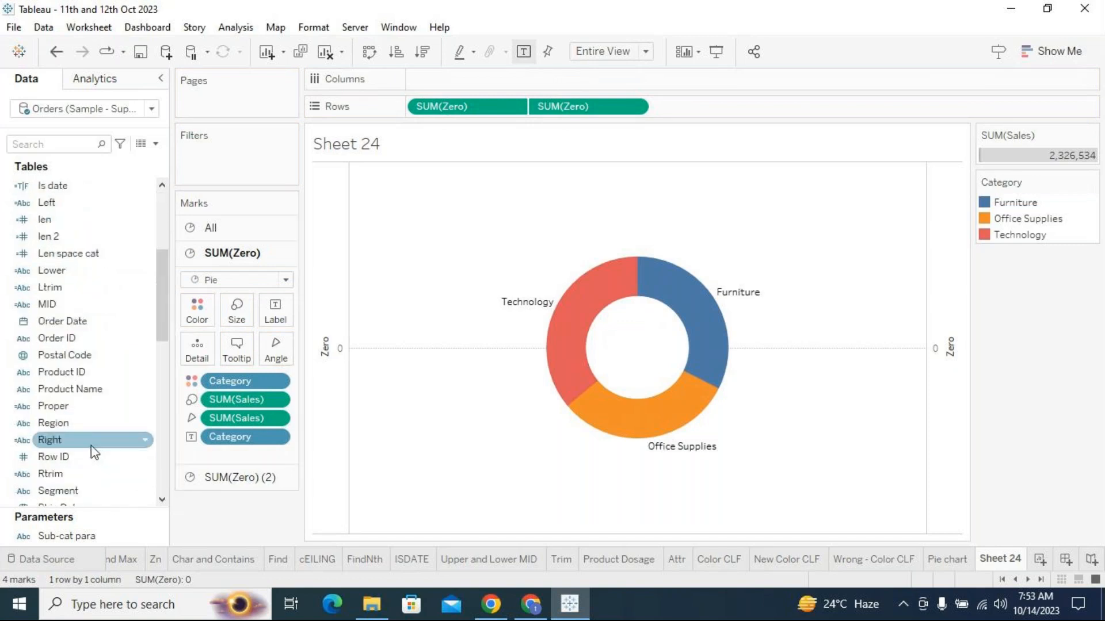
scroll(91, 445, down, 8)
drag(64, 460, 295, 306)
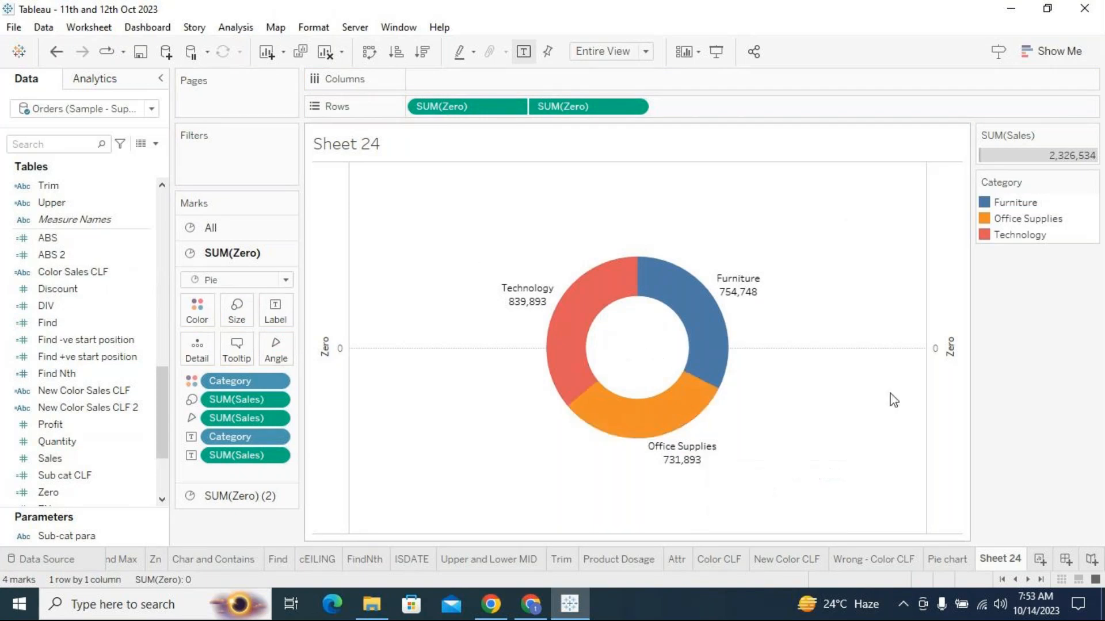
Clear the SUM(Zero) (2) tooltip text, disable its command buttons and selection by category, and check the tooltips on the donut.
mouse_move(586, 357)
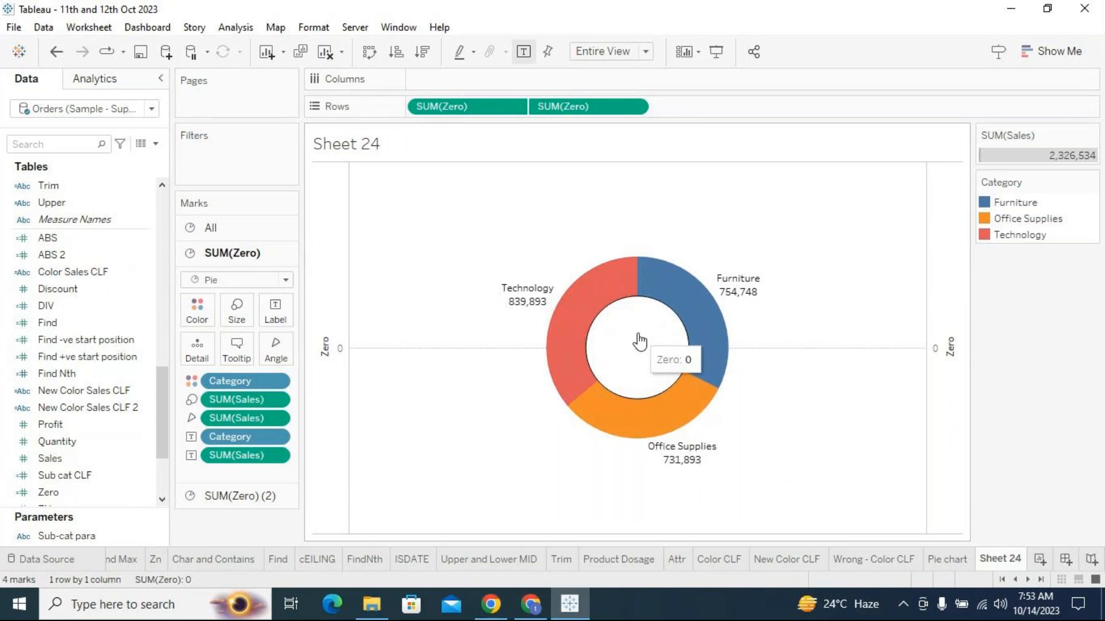
click(233, 496)
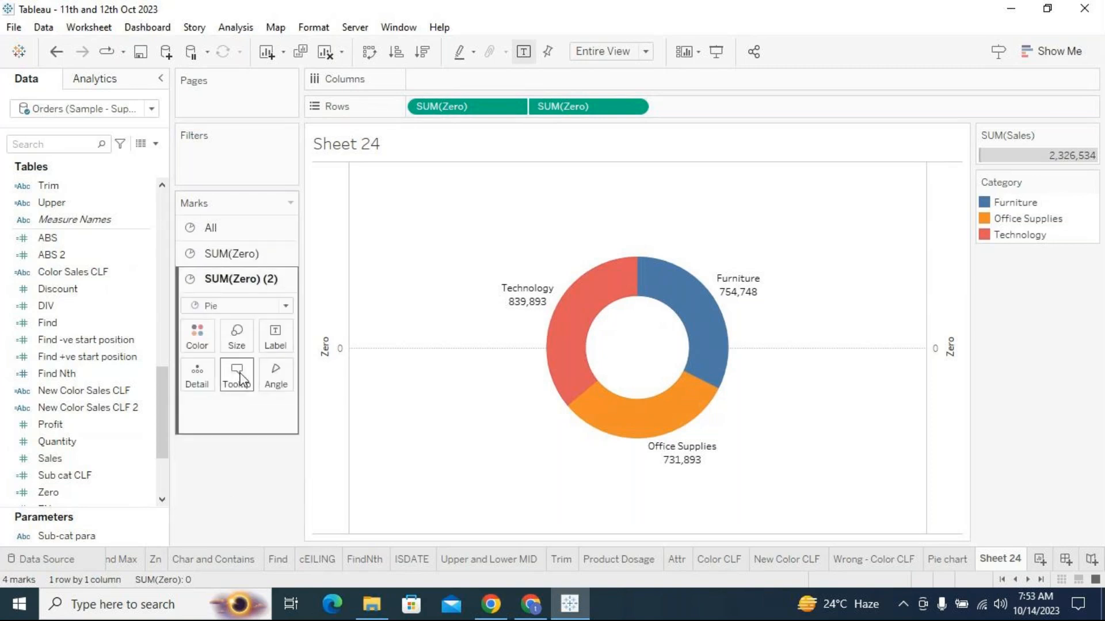
click(239, 378)
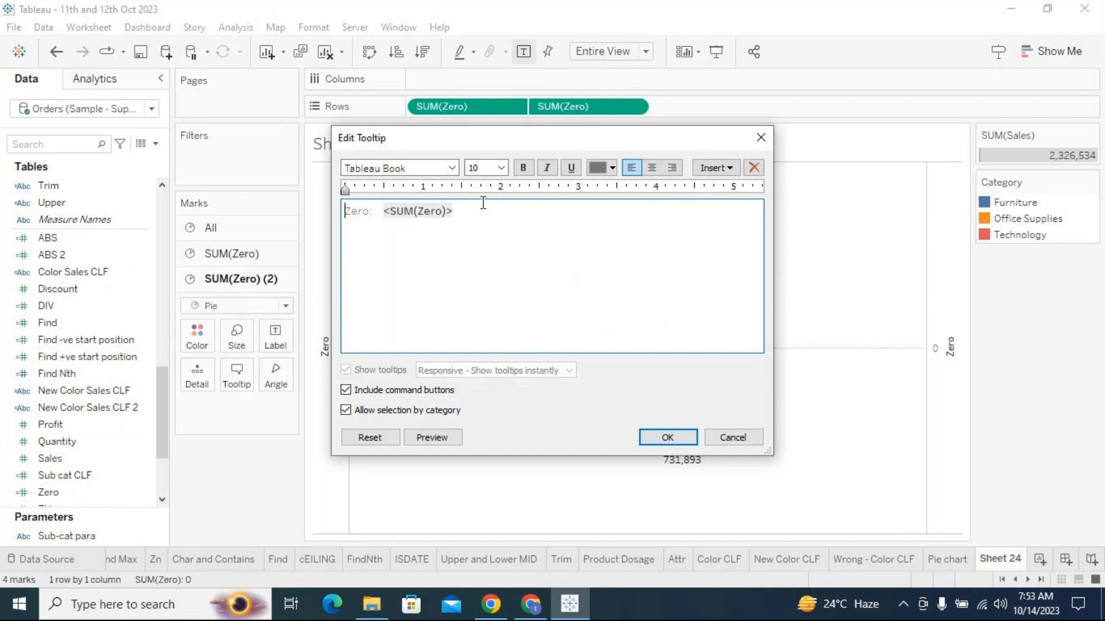
drag(476, 208, 339, 206)
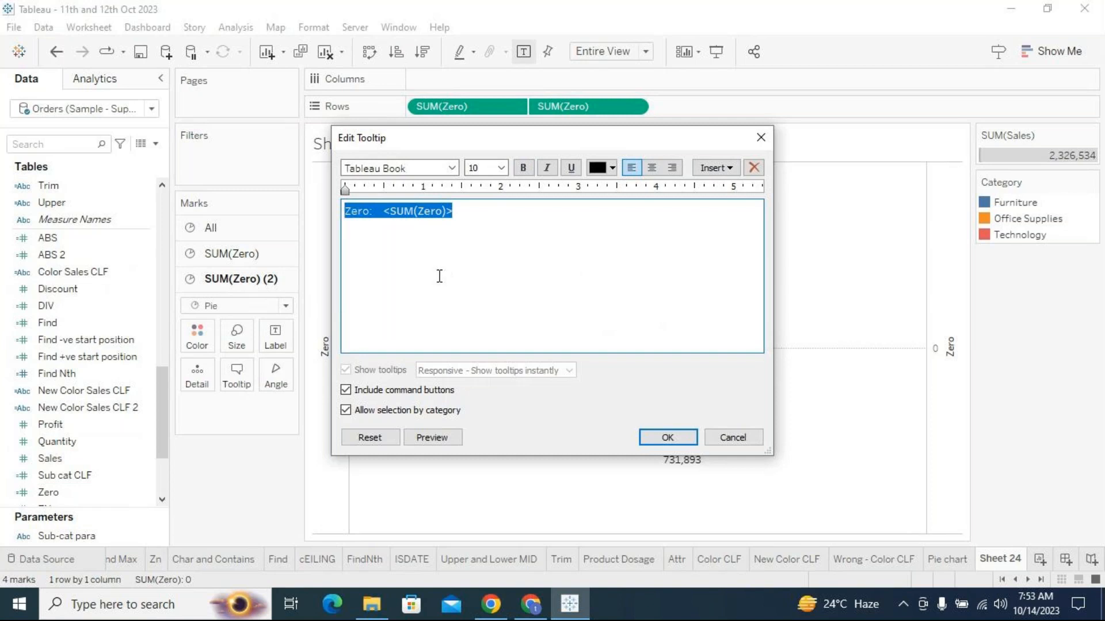
key(BackSpace)
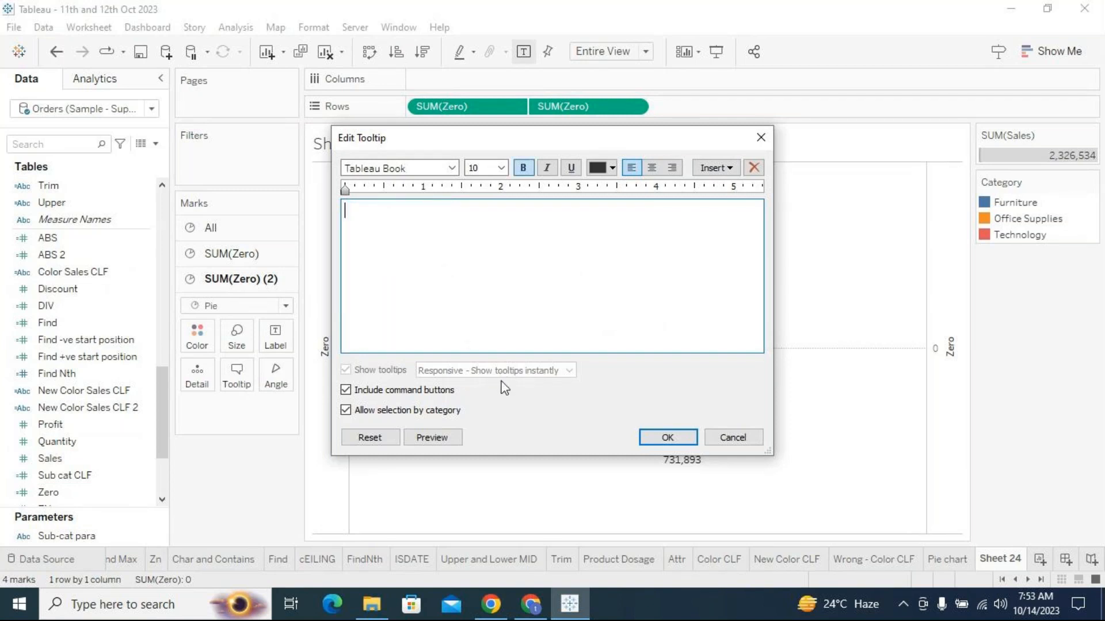
click(346, 392)
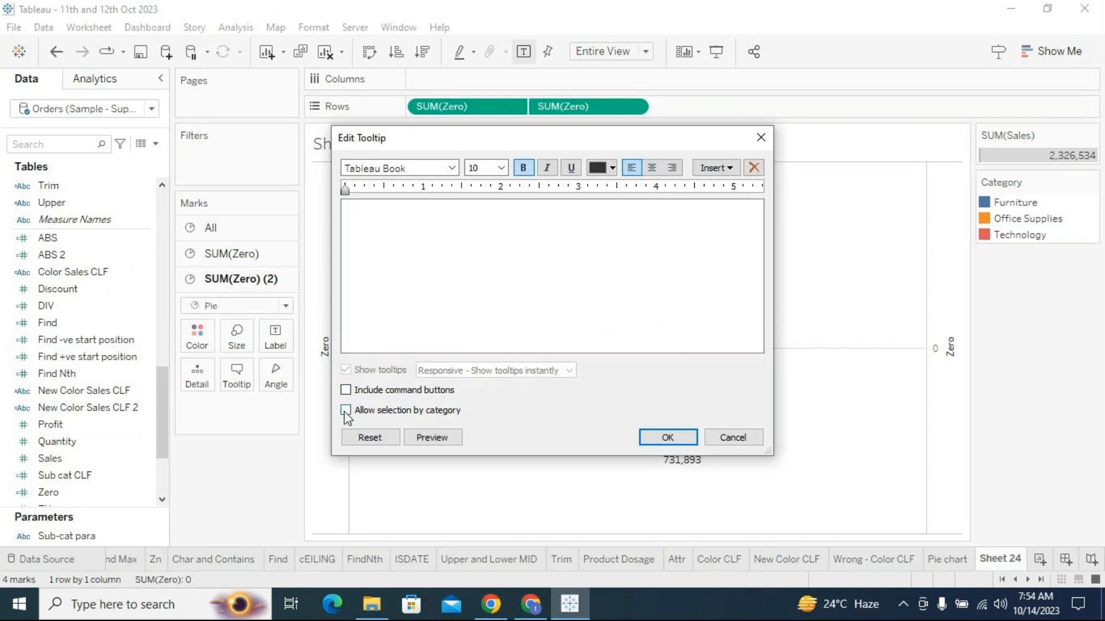
click(436, 439)
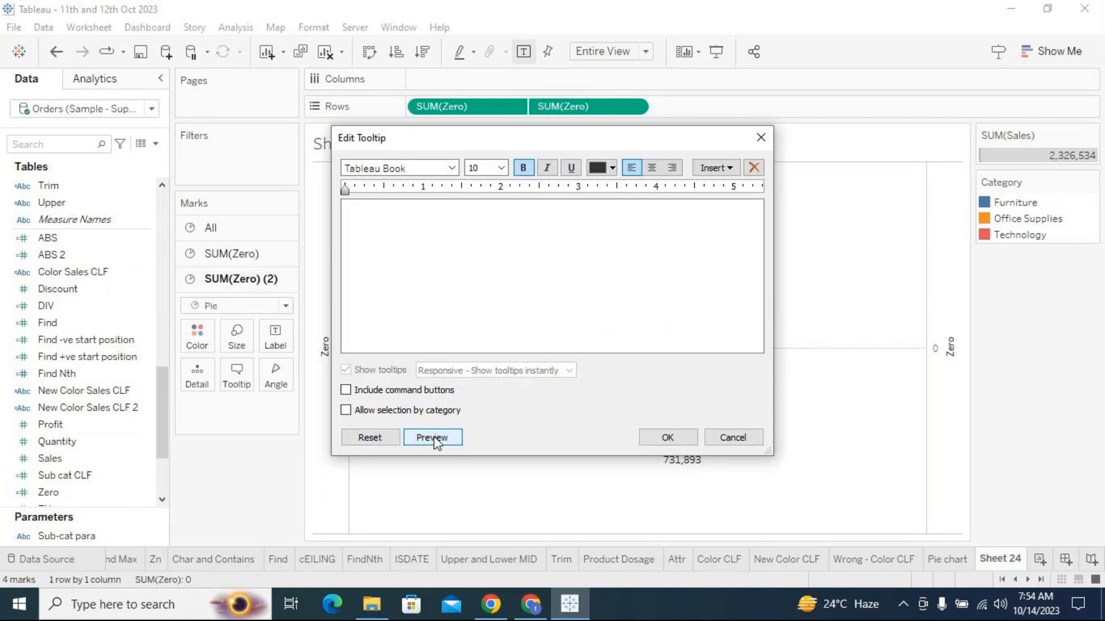
click(662, 437)
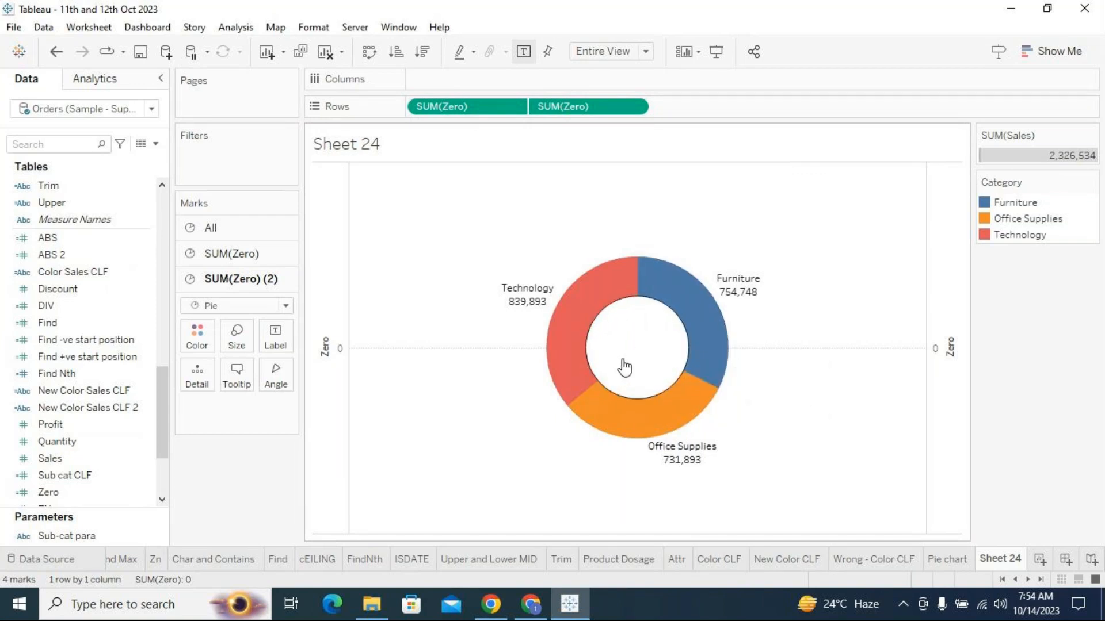
mouse_move(681, 299)
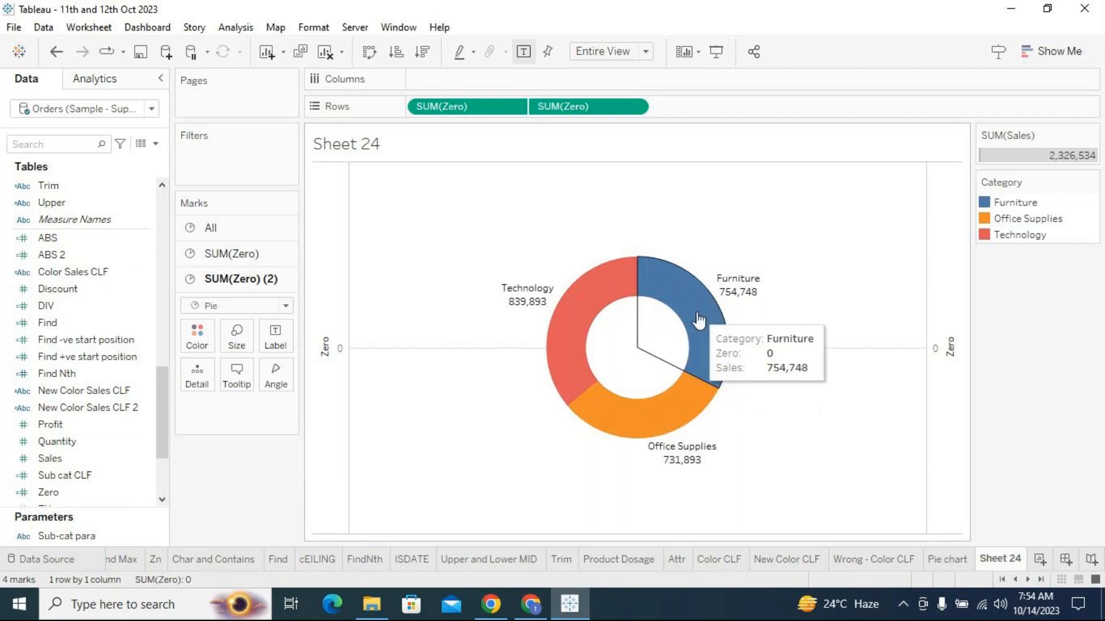
mouse_move(617, 413)
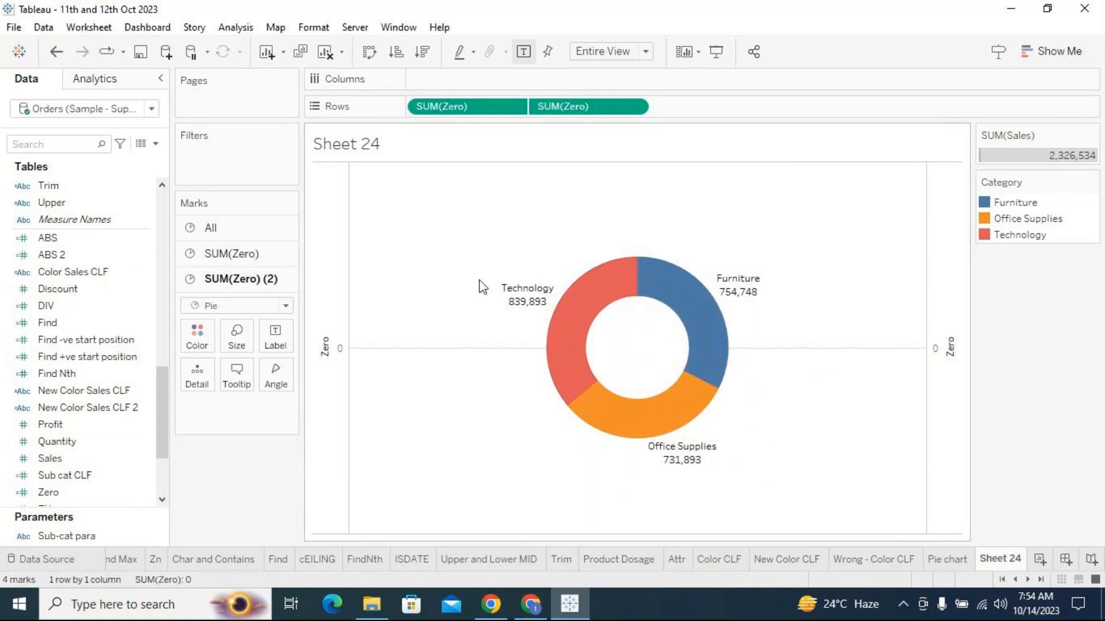
Synchronize the secondary Zero axis with the primary one.
right_click(935, 266)
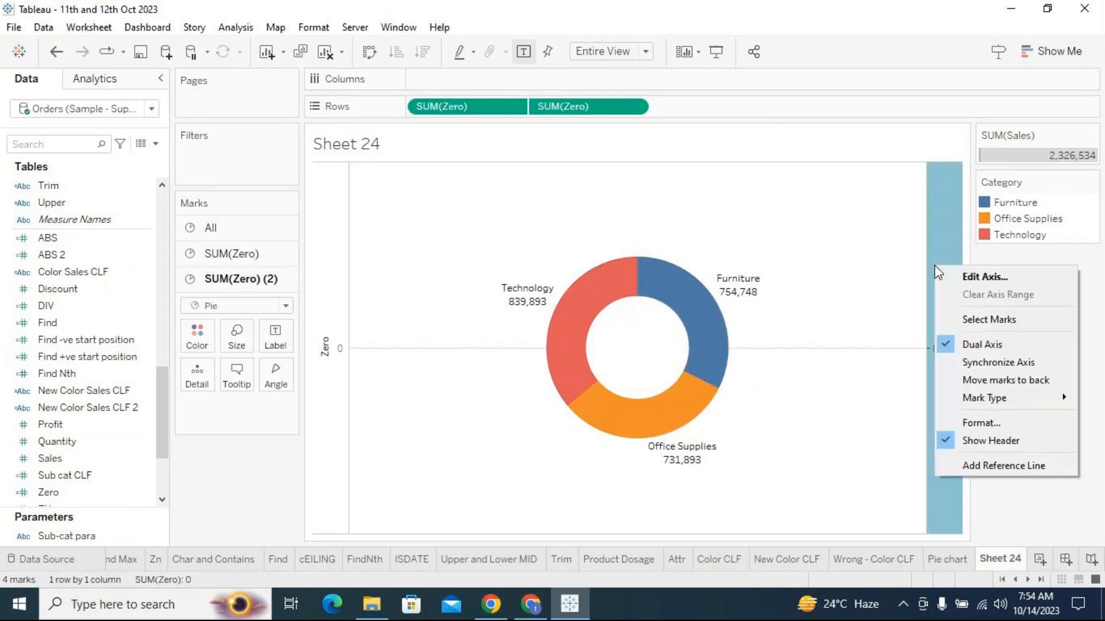
click(1007, 362)
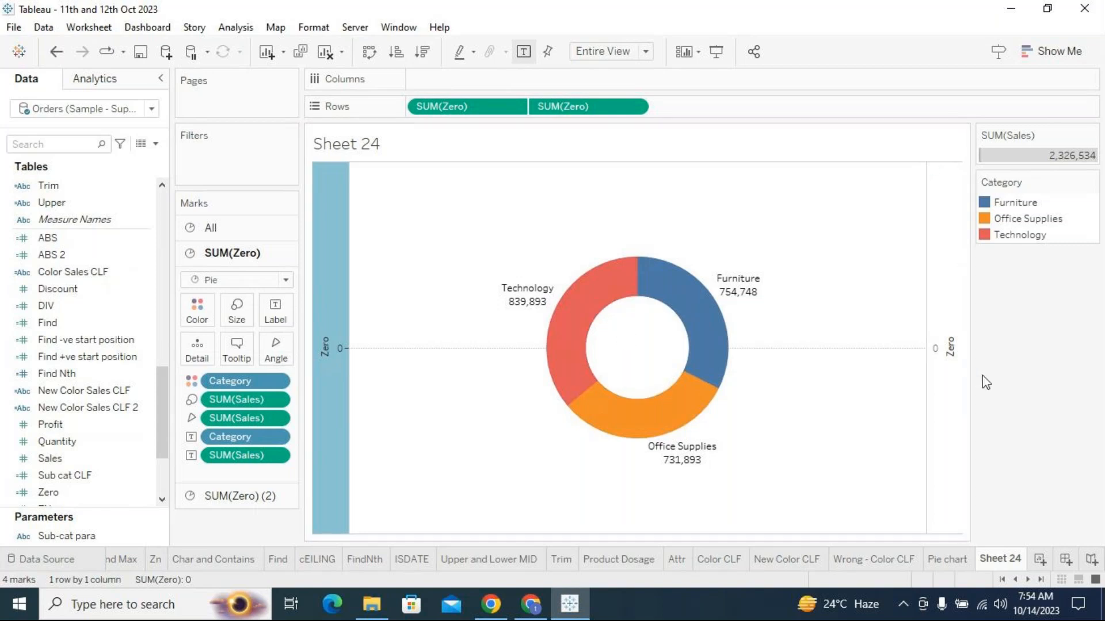
click(859, 265)
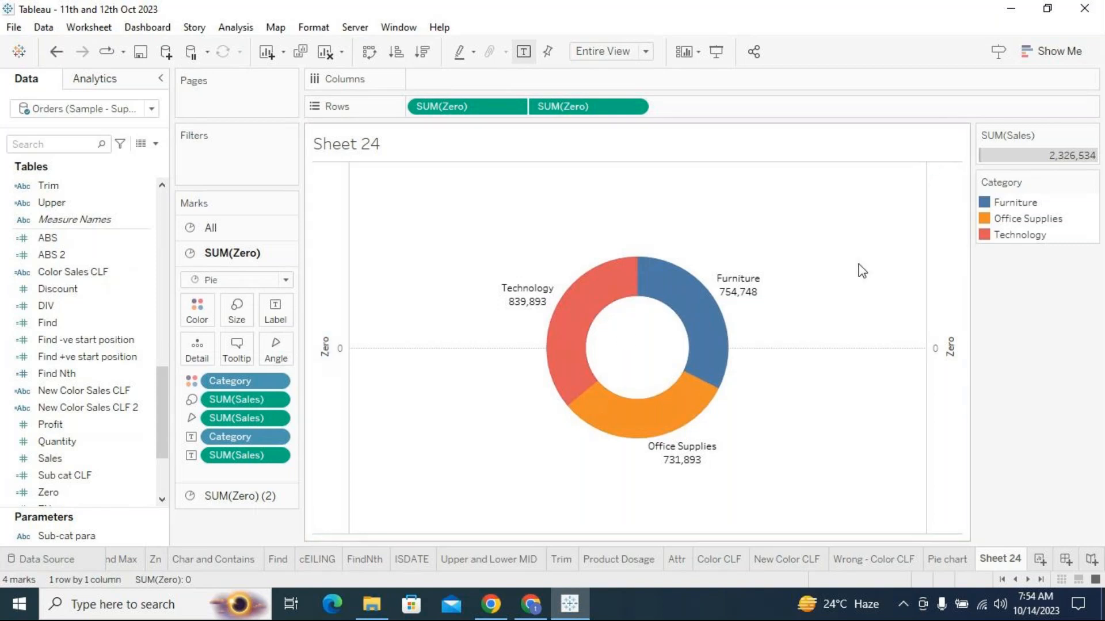
Exclude zero from the secondary Zero axis range in the axis settings.
right_click(940, 259)
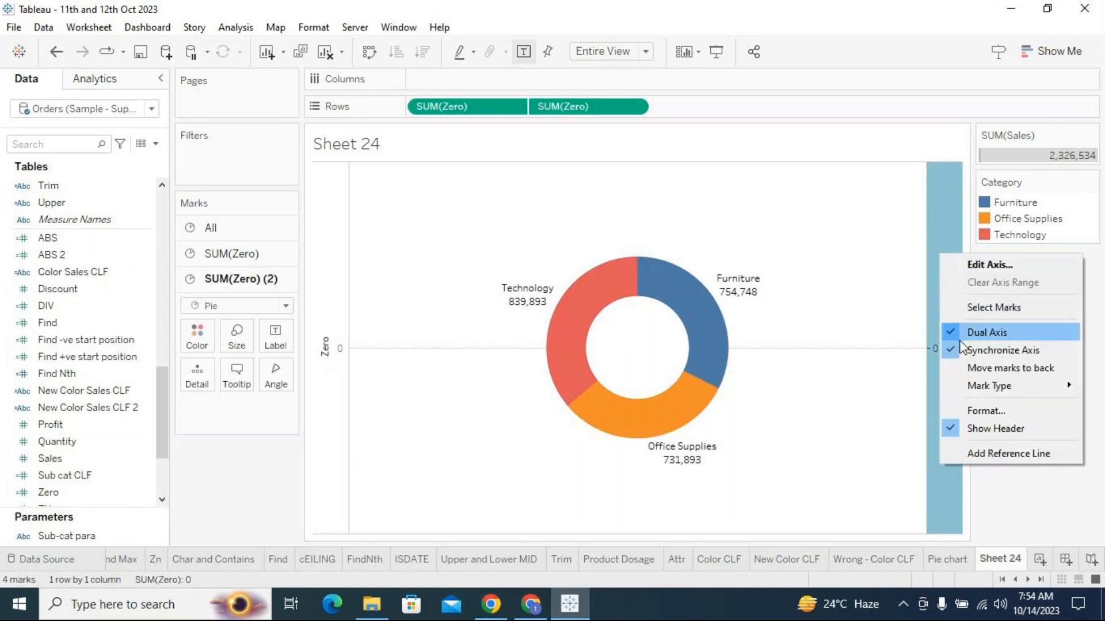
click(989, 266)
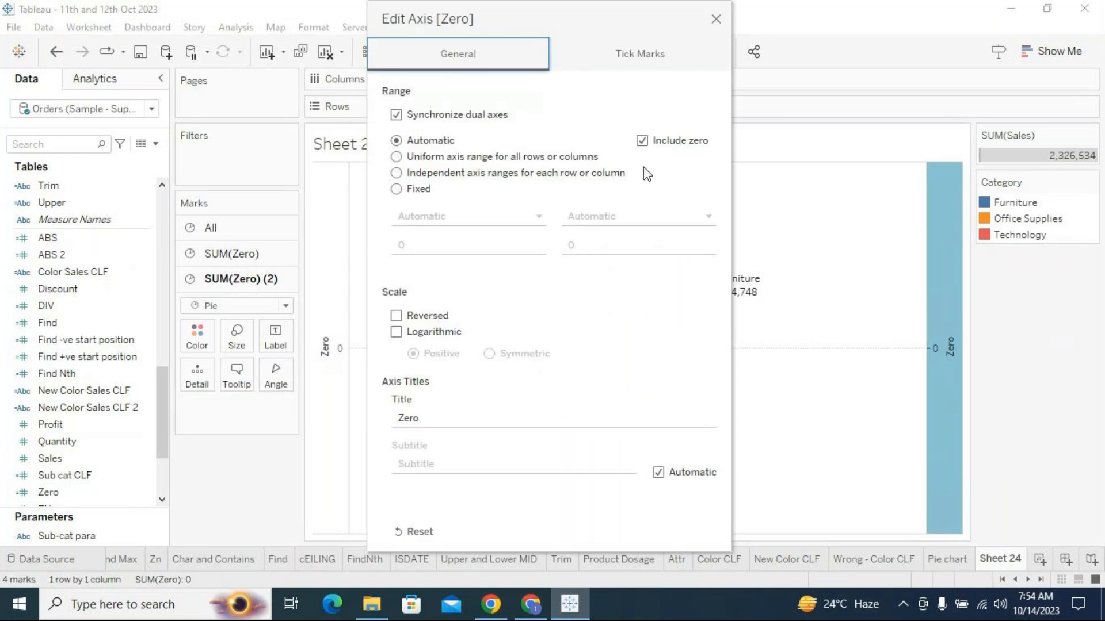
click(642, 145)
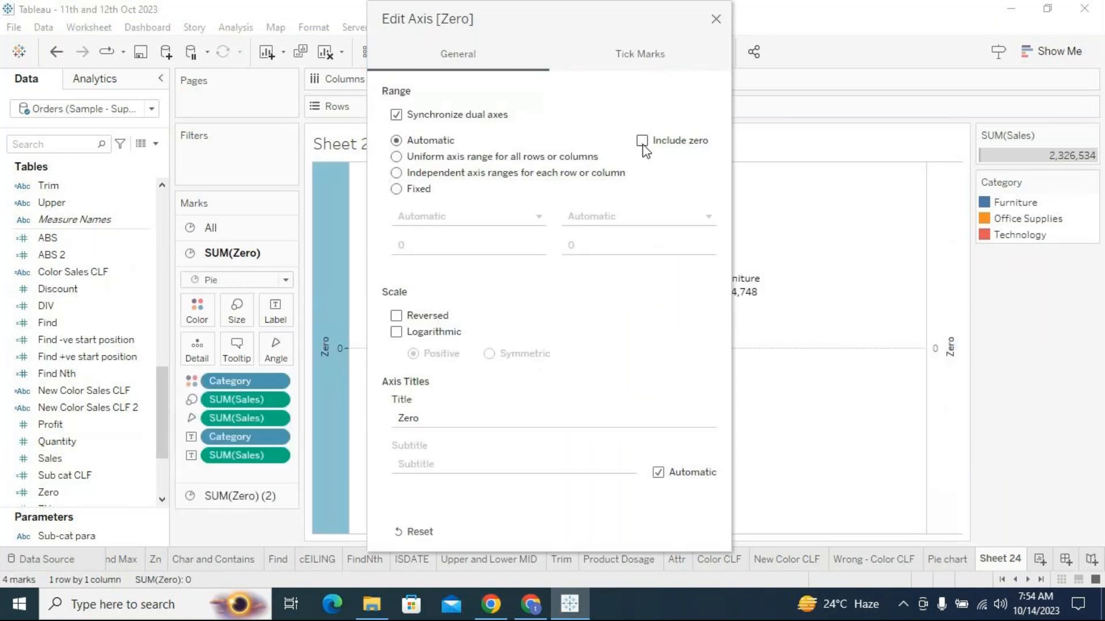
drag(636, 25, 485, 38)
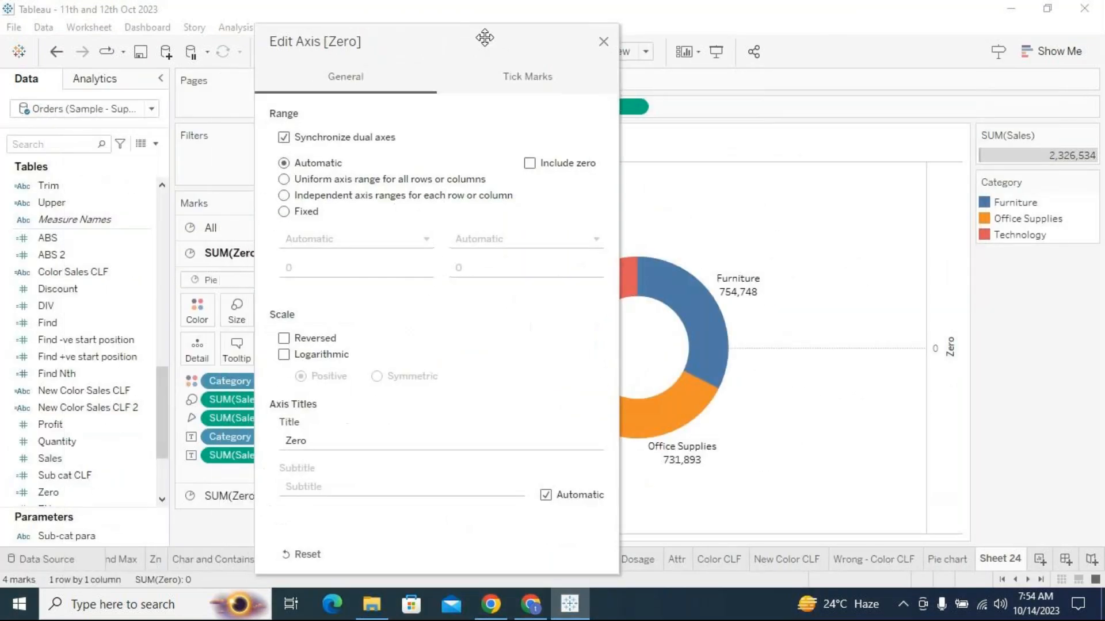
Set the secondary Zero axis's minor tick marks to None and its major tick marks to Automatic.
click(511, 80)
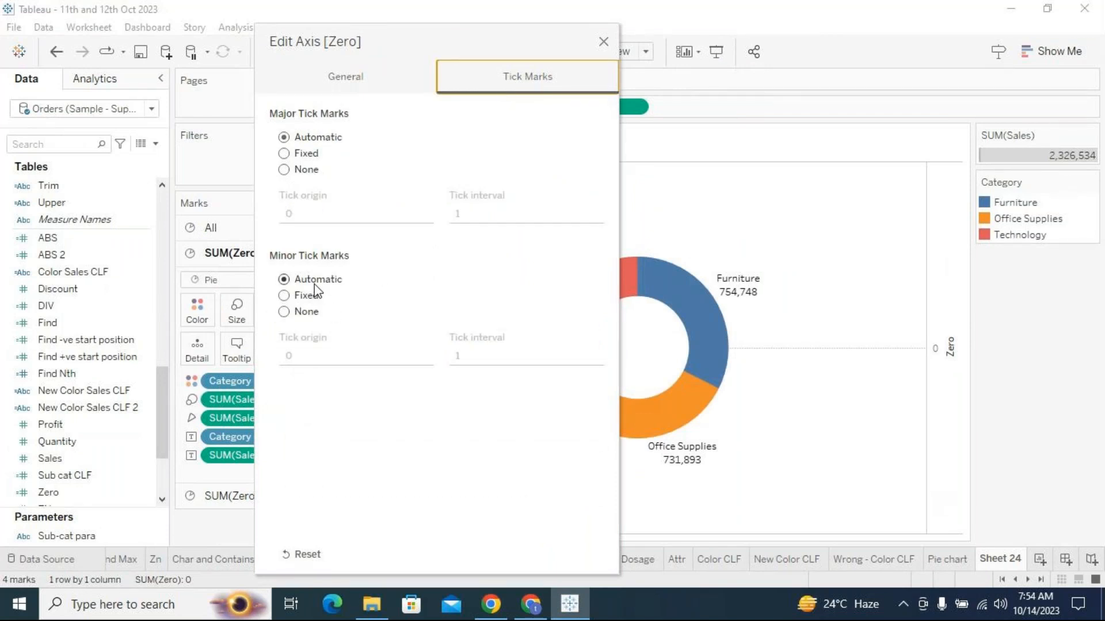
click(283, 170)
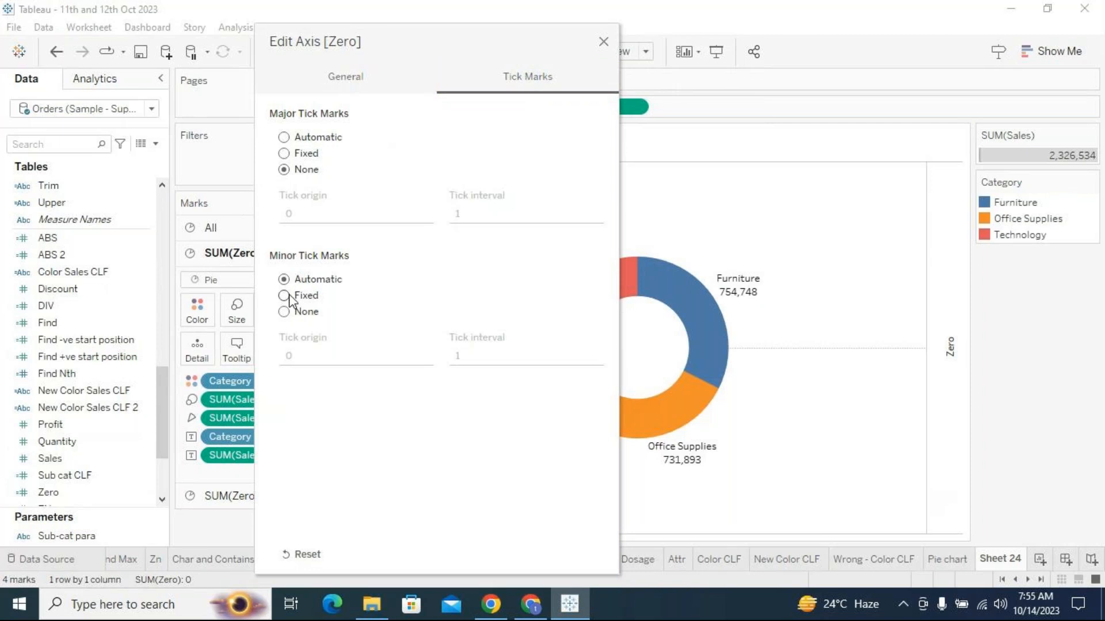
click(285, 312)
click(291, 138)
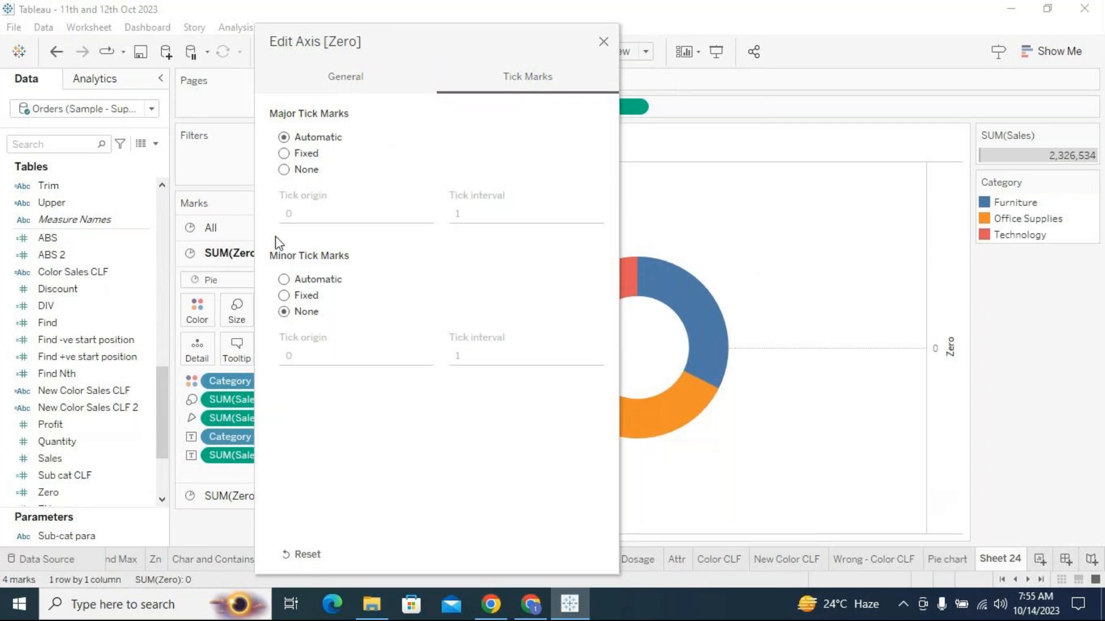
Clear the title of the secondary Zero axis and close the axis settings.
click(340, 78)
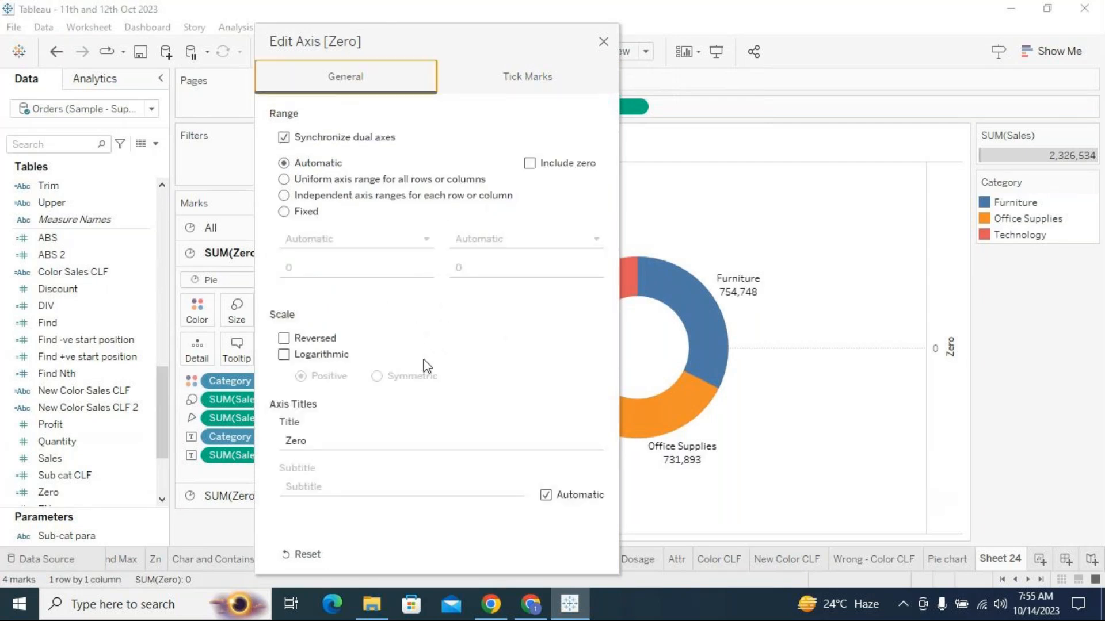
click(342, 440)
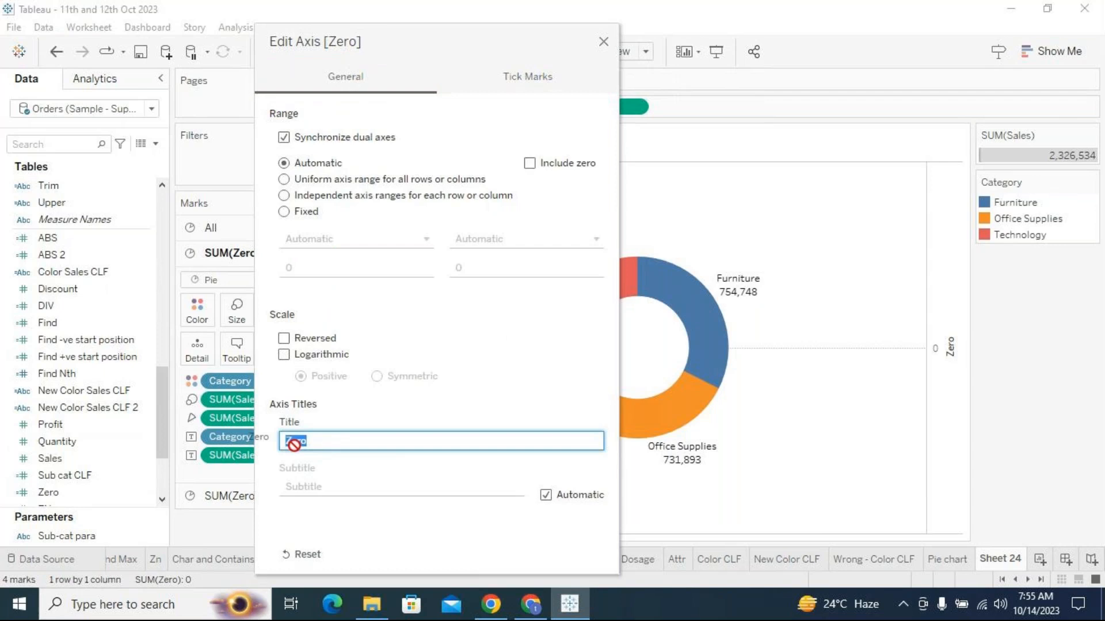
key(BackSpace)
click(603, 42)
Format the Zero axis so its scale ticks are set to None, and close the formatting options.
right_click(940, 253)
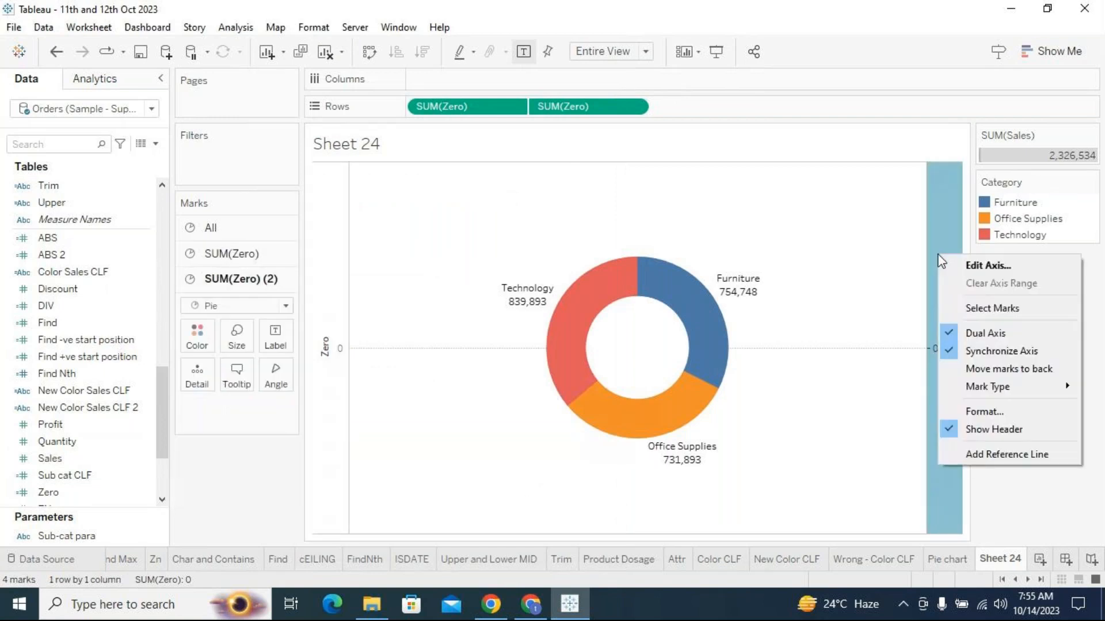
click(990, 412)
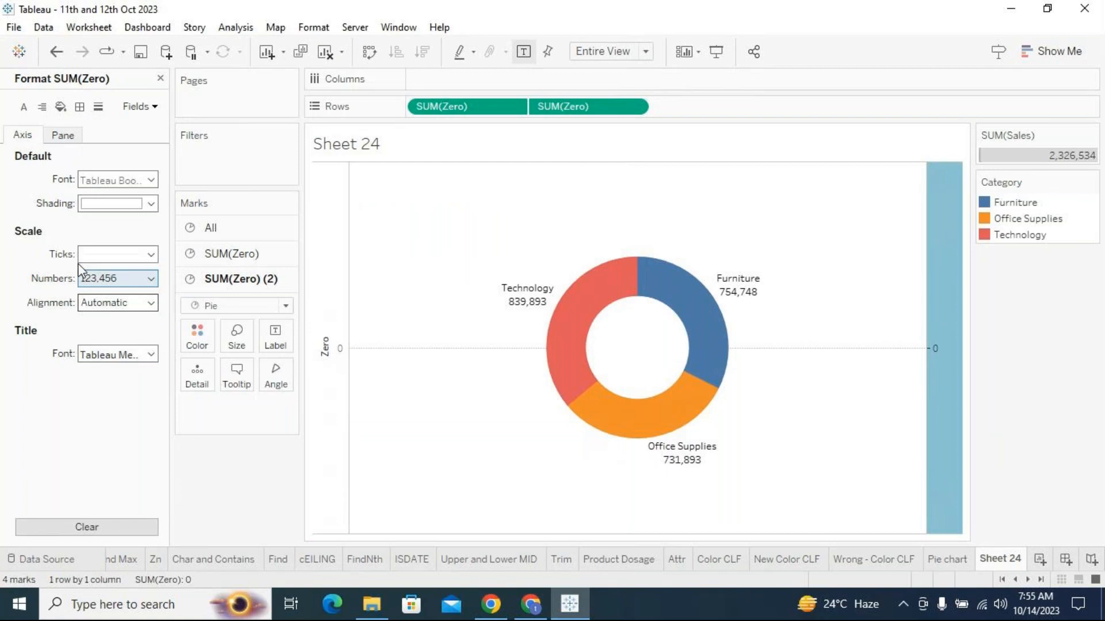
click(97, 256)
click(143, 276)
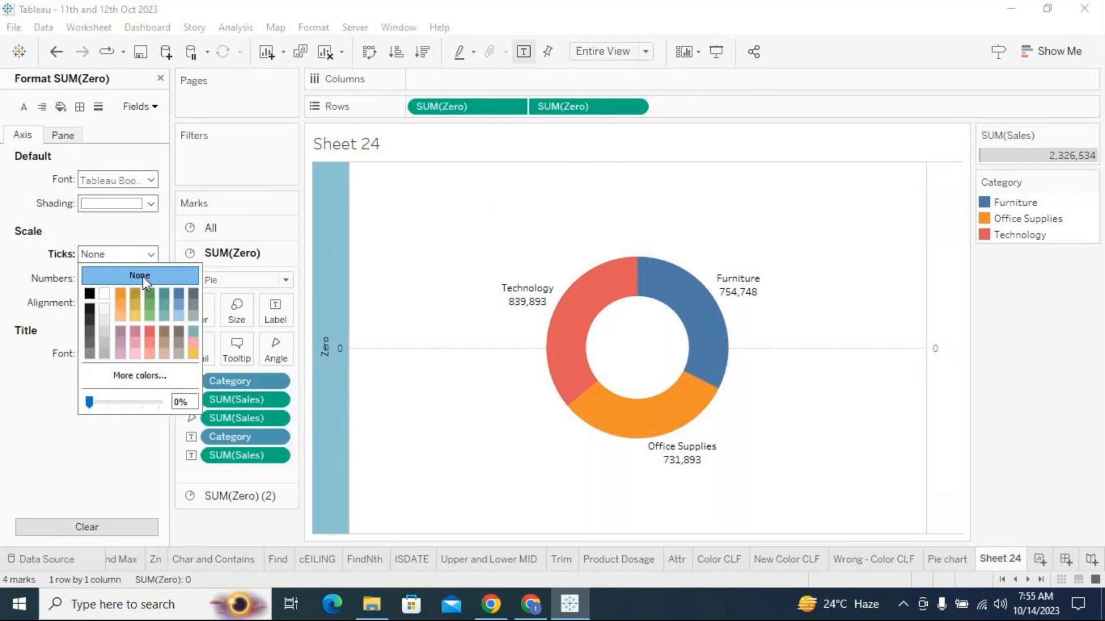
click(140, 275)
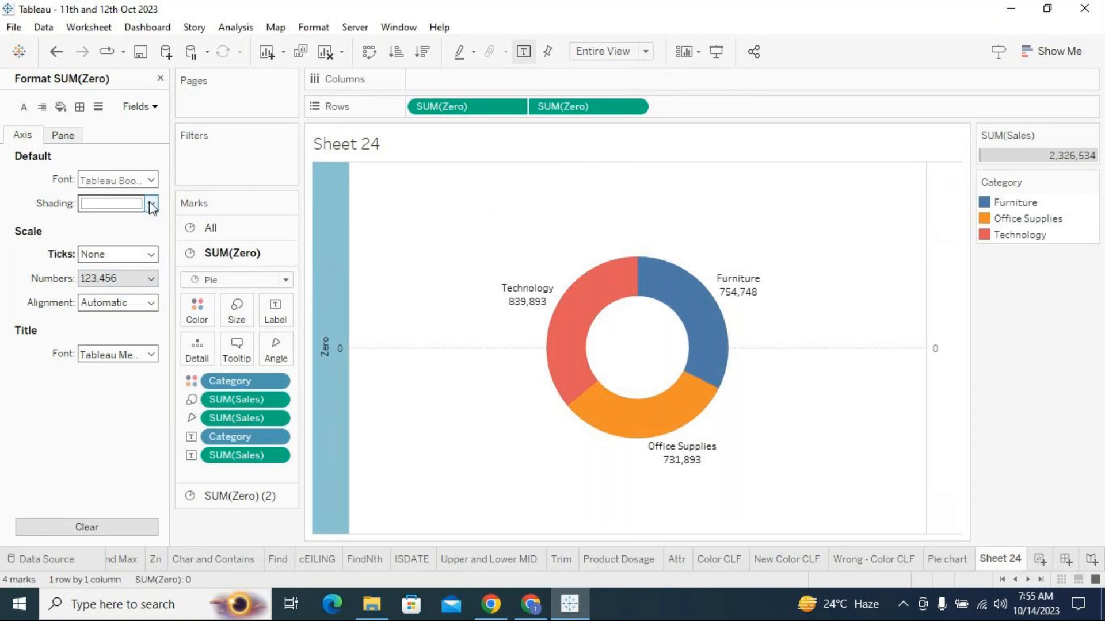
click(63, 136)
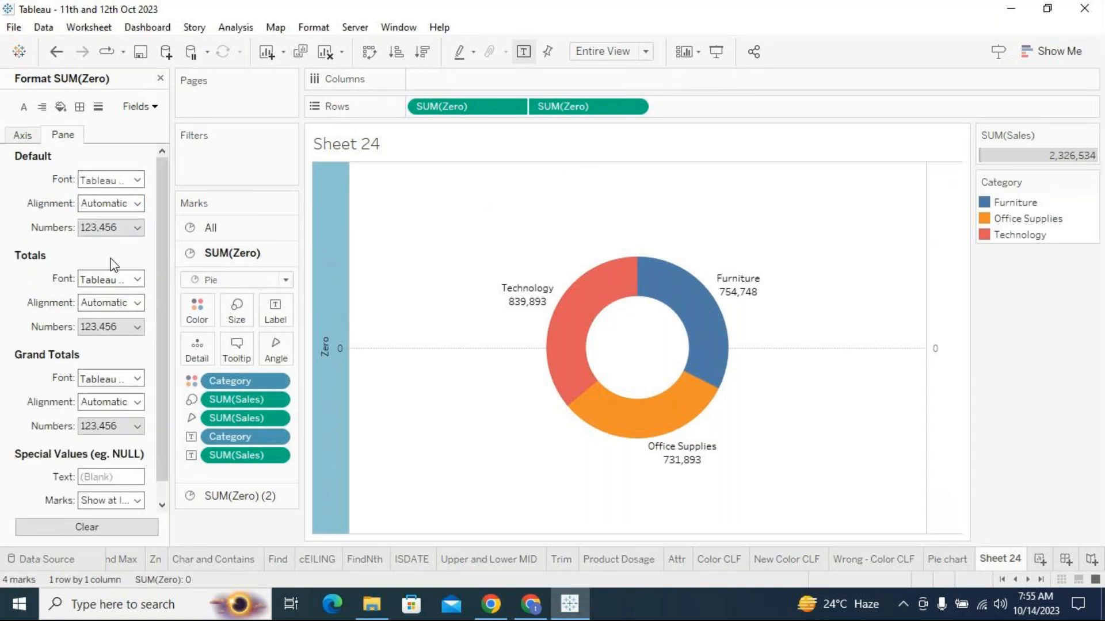
click(160, 79)
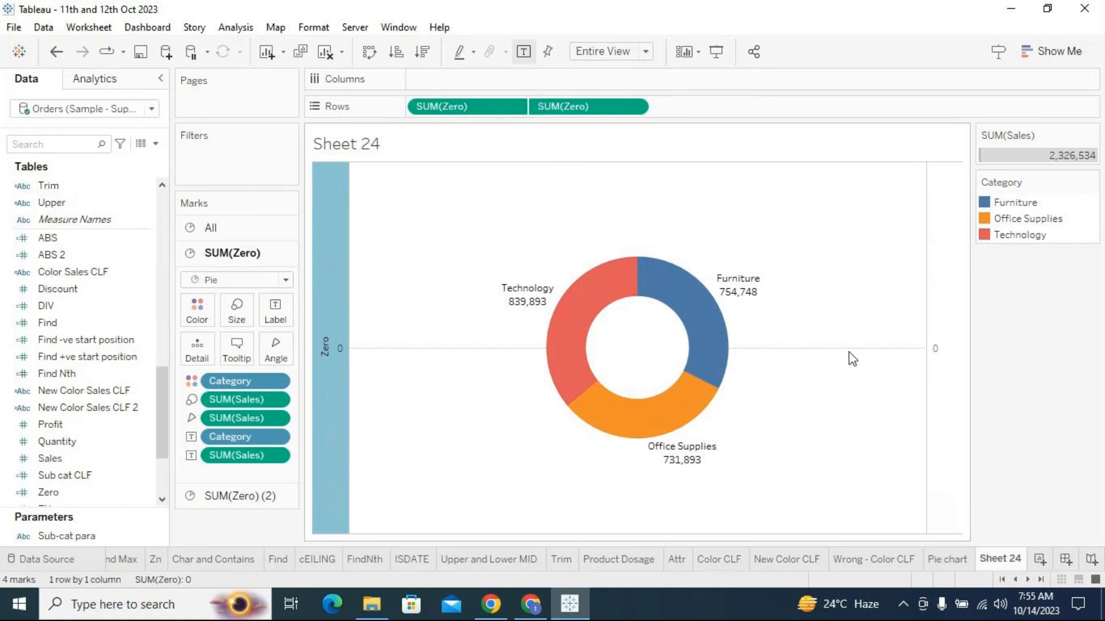
Hide the headers of both the secondary and the primary Zero axes around the donut.
right_click(338, 204)
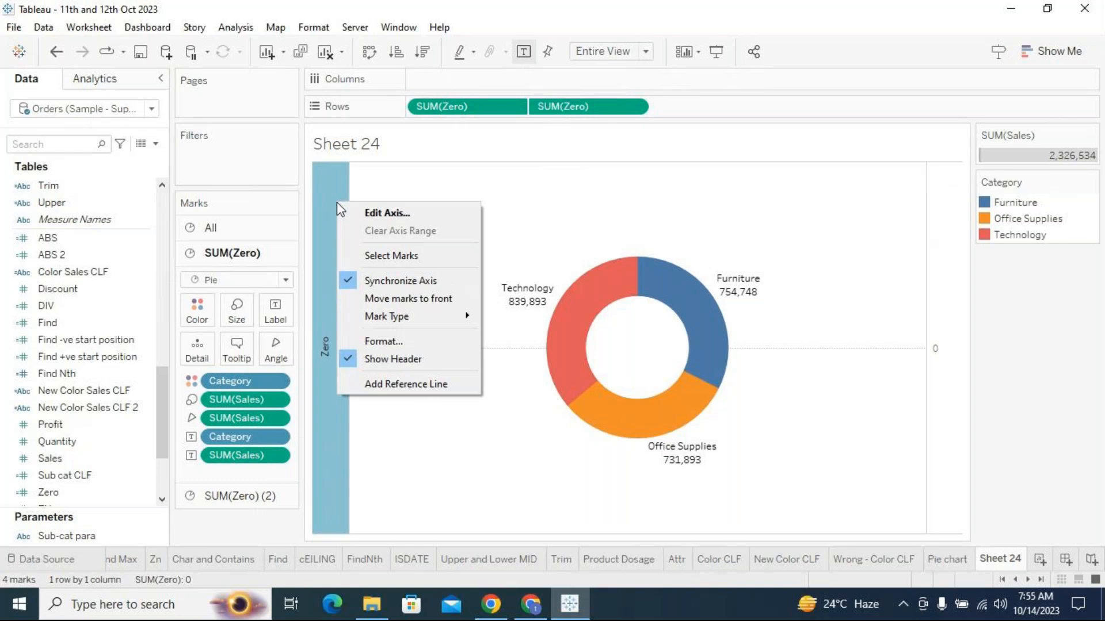
right_click(937, 215)
click(995, 385)
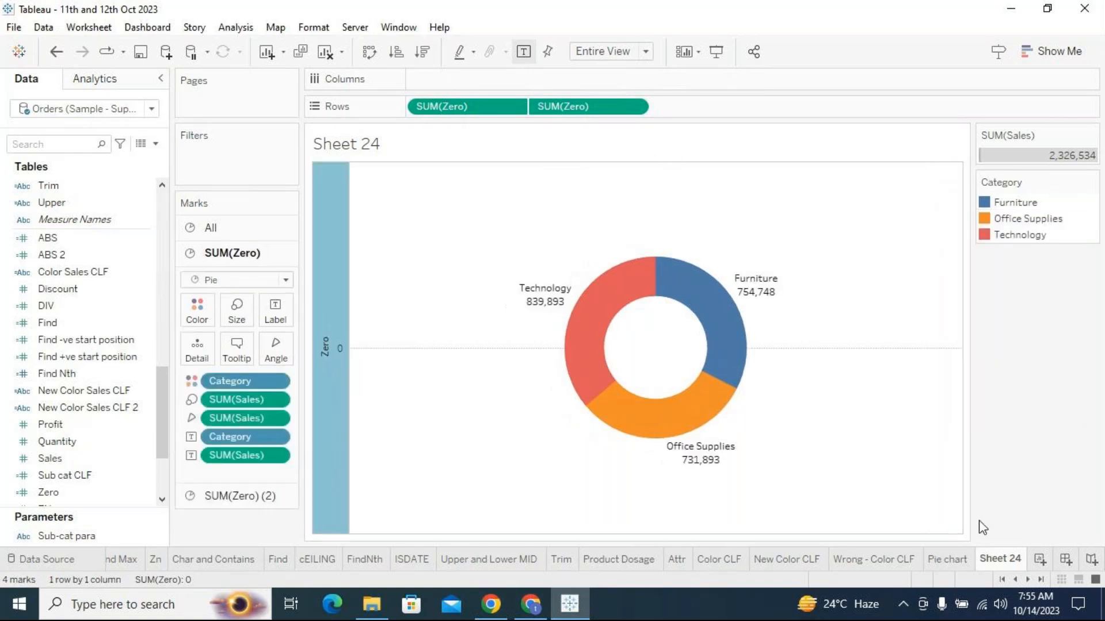
right_click(333, 209)
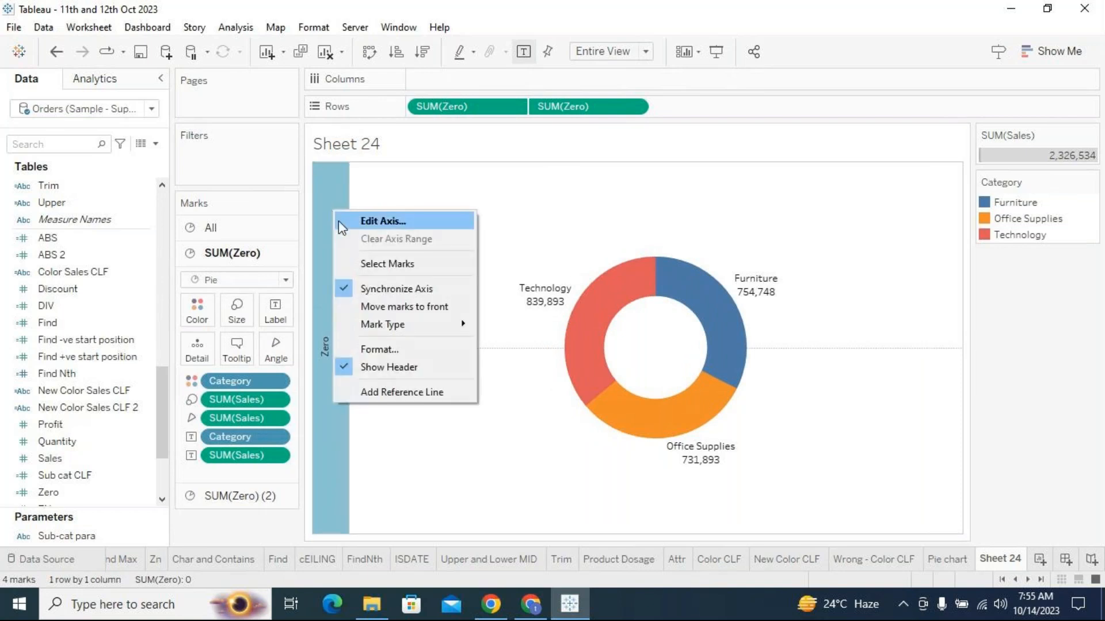
click(389, 367)
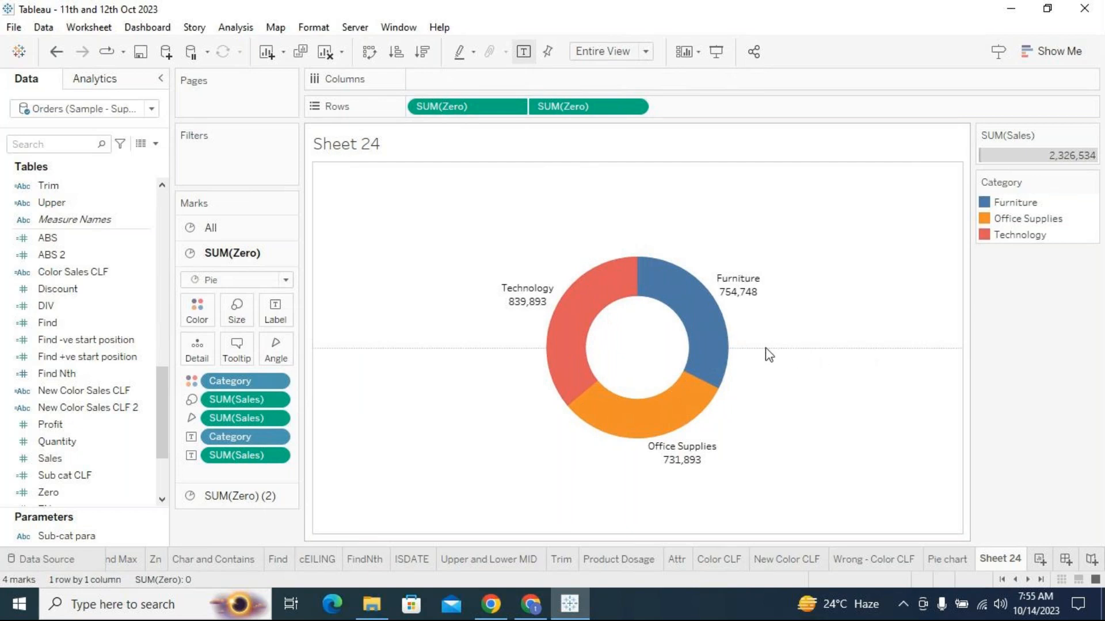
Set the sheet's zero lines to None to remove the horizontal line through the donut.
click(314, 27)
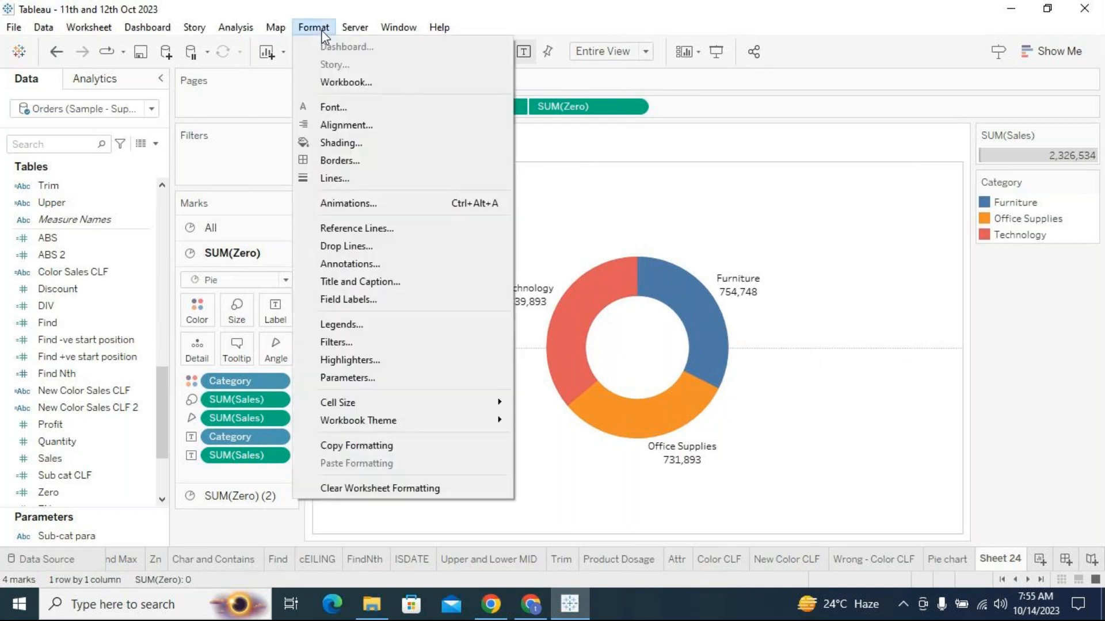
click(351, 177)
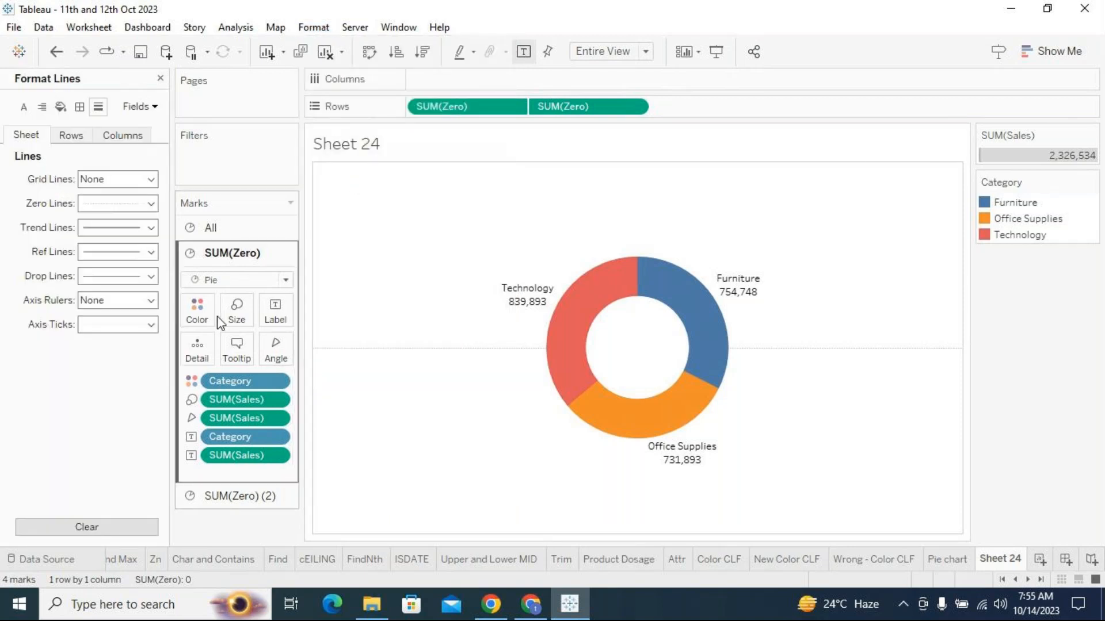
click(152, 204)
click(143, 227)
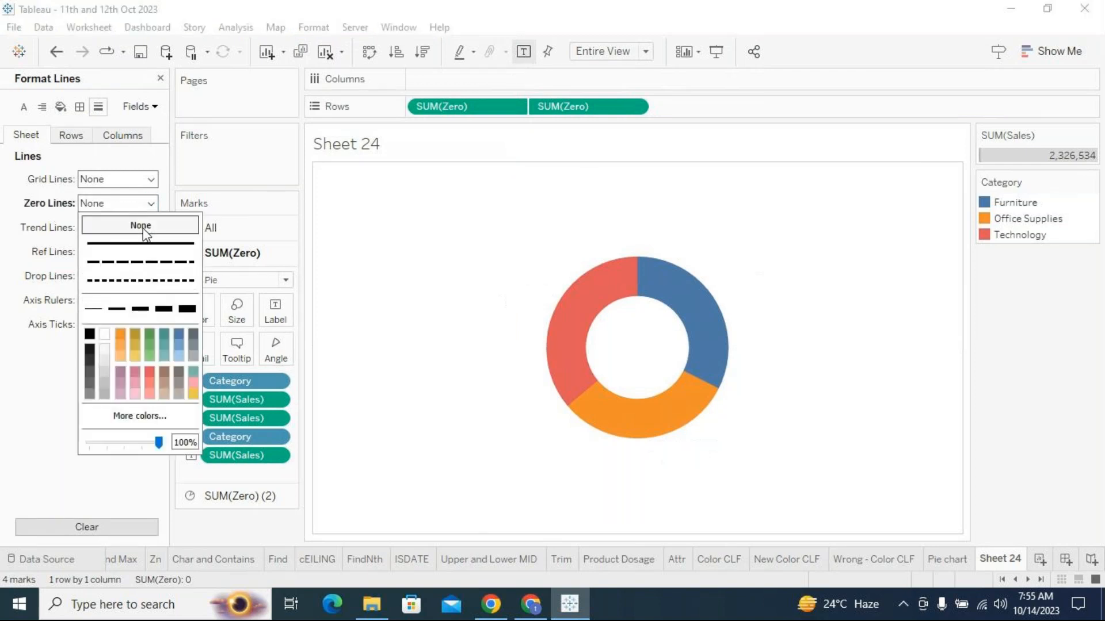
click(4, 337)
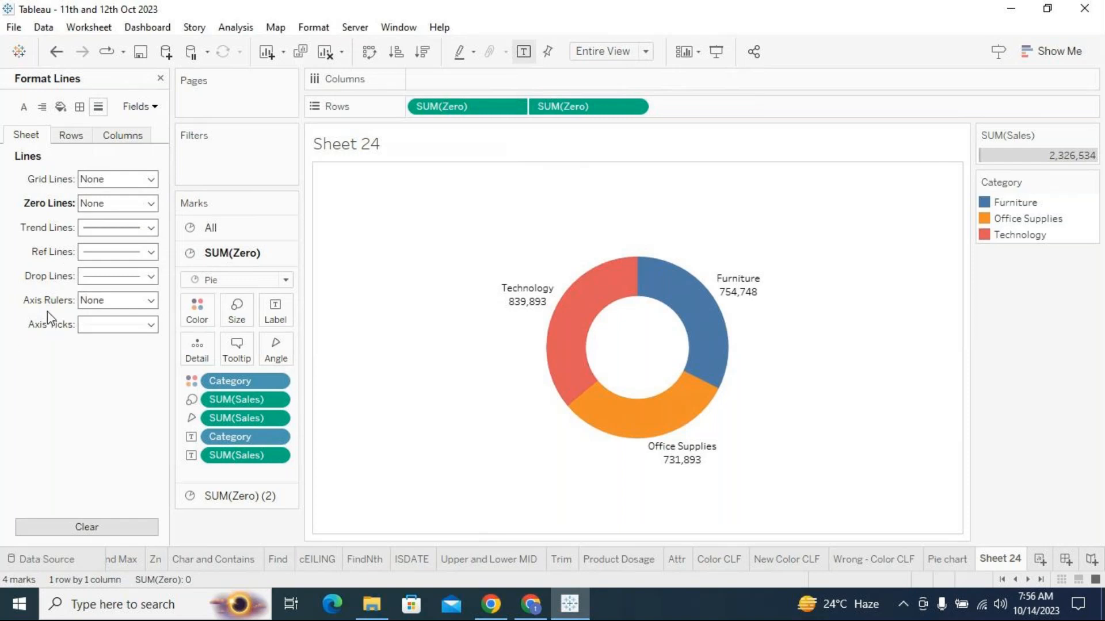
click(160, 77)
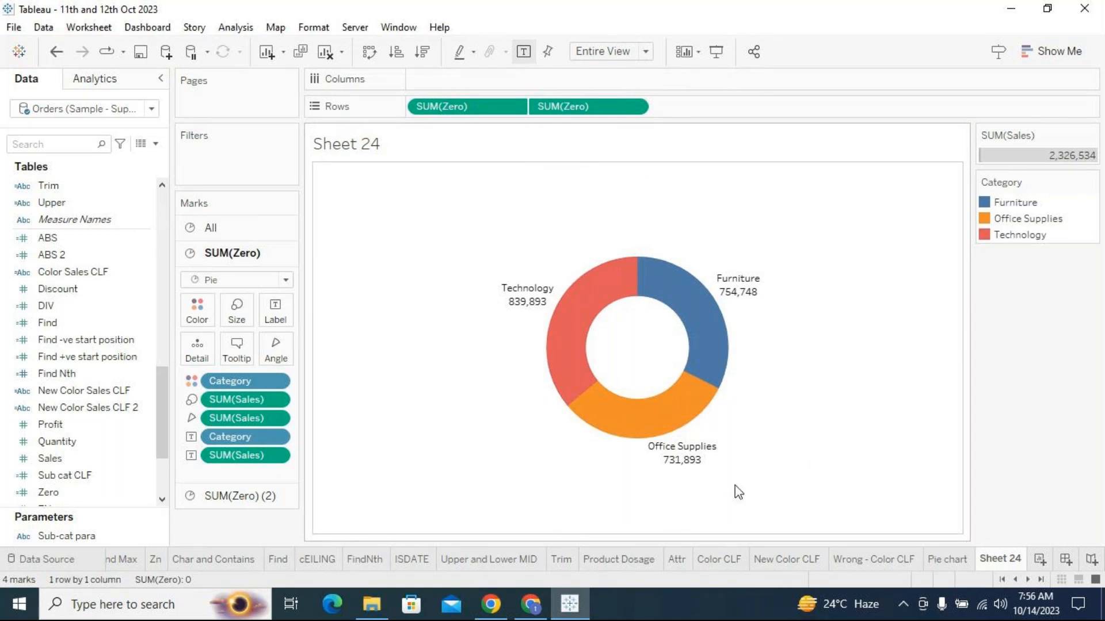
Rename the donut chart's worksheet as Donut.
double_click(998, 562)
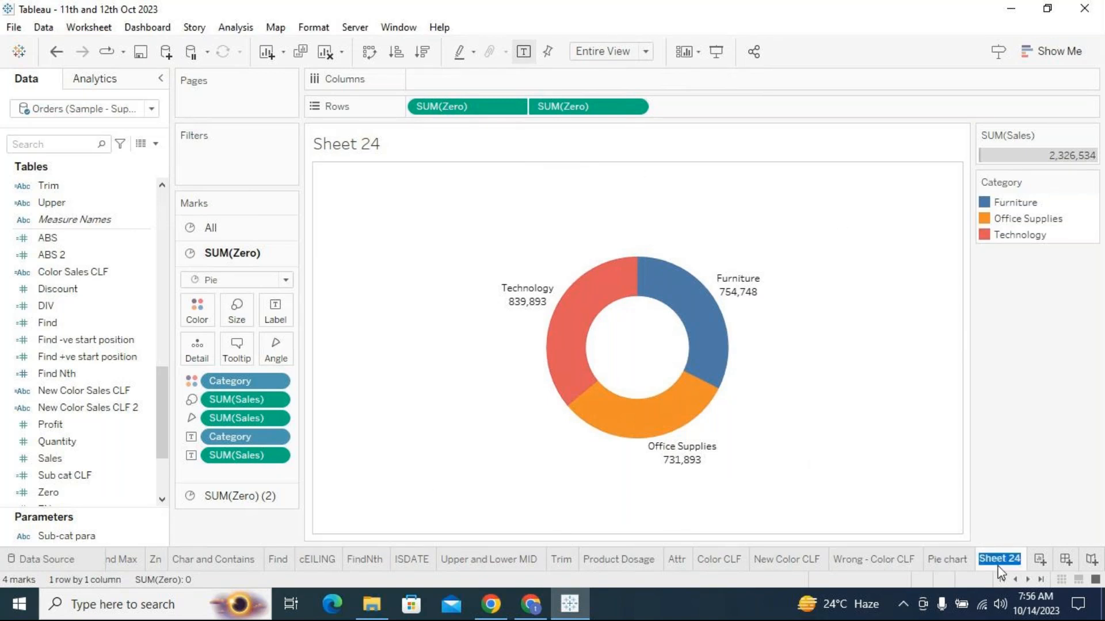
text(Donut)
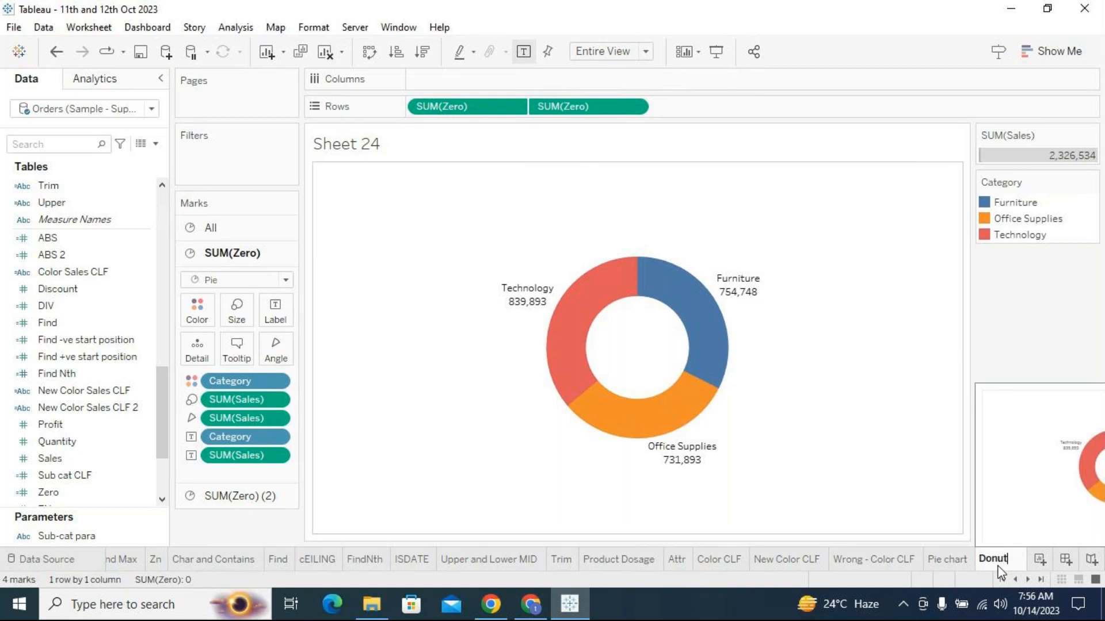
key(Return)
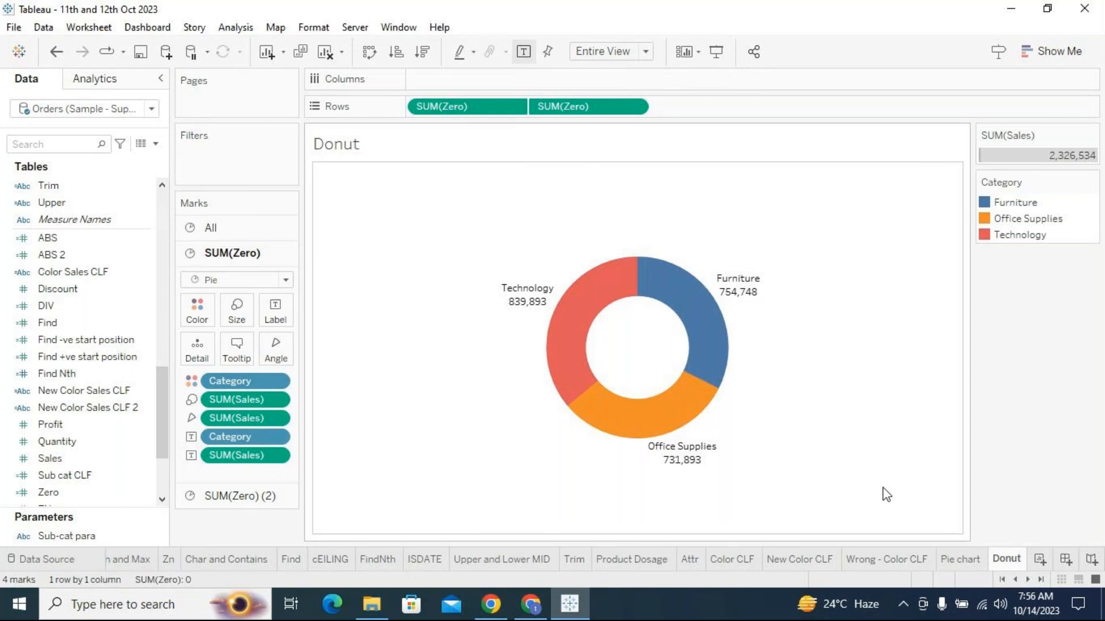
On a new worksheet, build a bar chart of Sales by Sub-Category and swap rows and columns to make the bars vertical.
click(1038, 558)
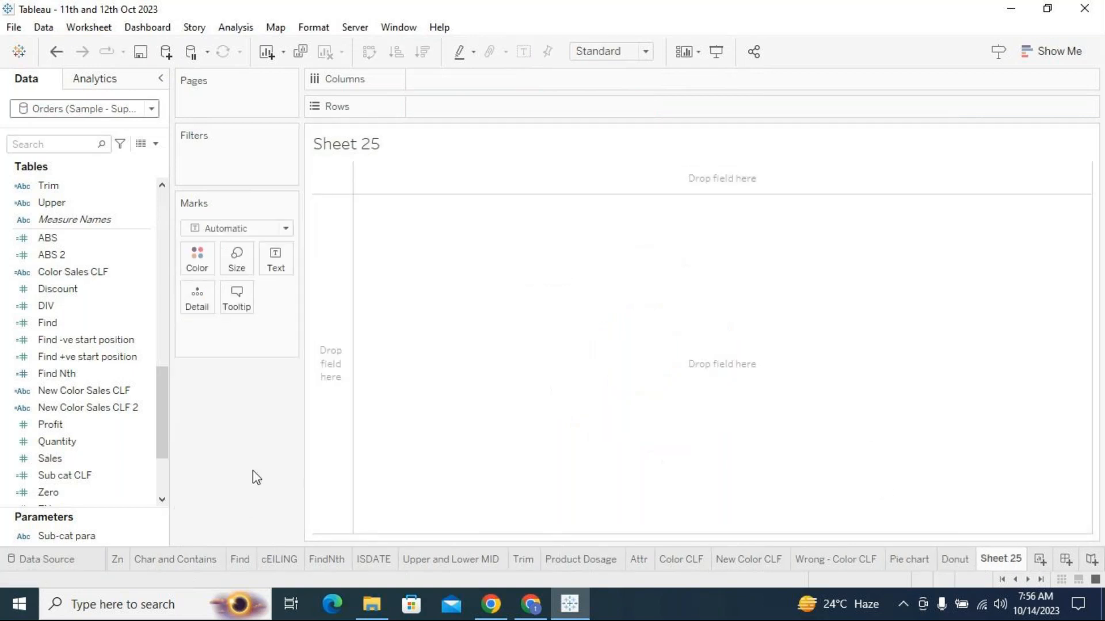
drag(160, 389, 154, 346)
scroll(165, 248, up, 1)
drag(73, 322, 475, 109)
drag(161, 402, 157, 436)
drag(50, 475, 496, 87)
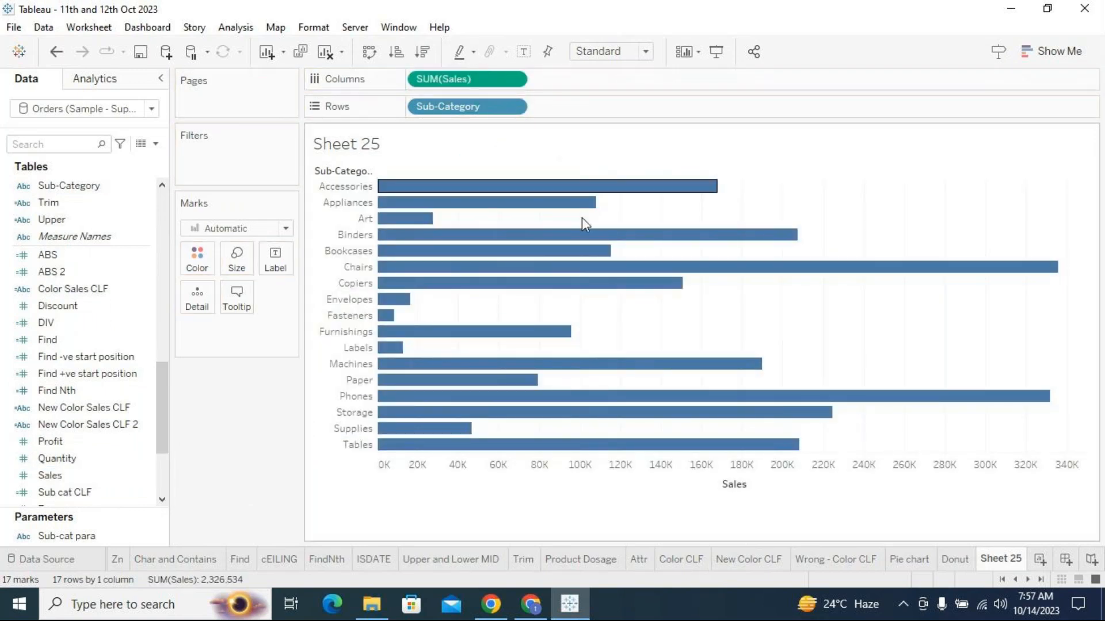
click(369, 51)
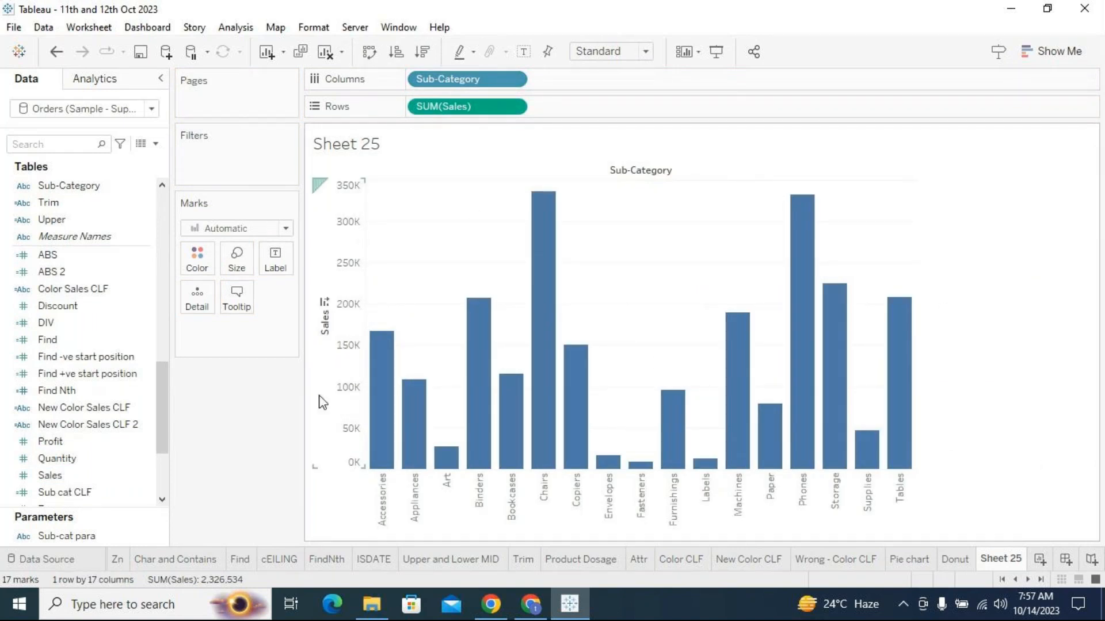
click(353, 252)
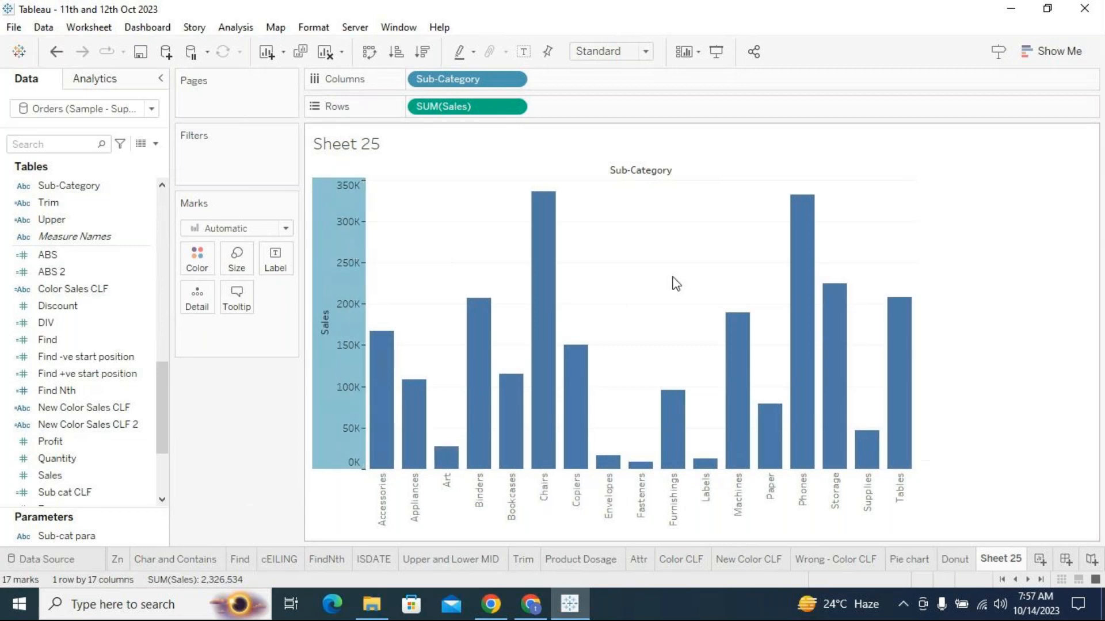
click(654, 271)
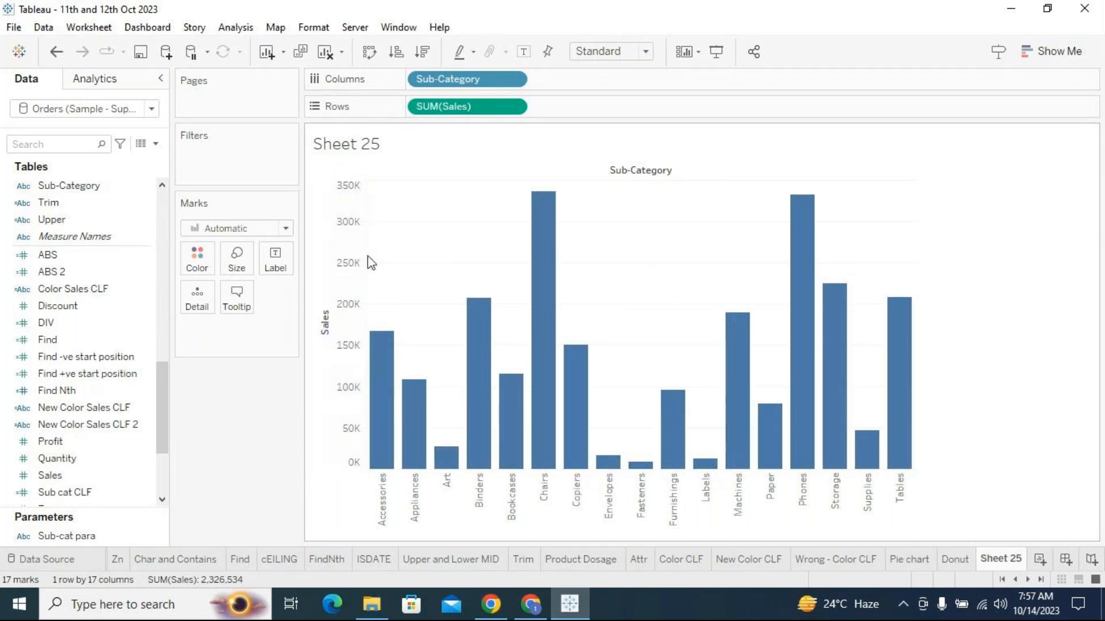
drag(366, 254, 379, 254)
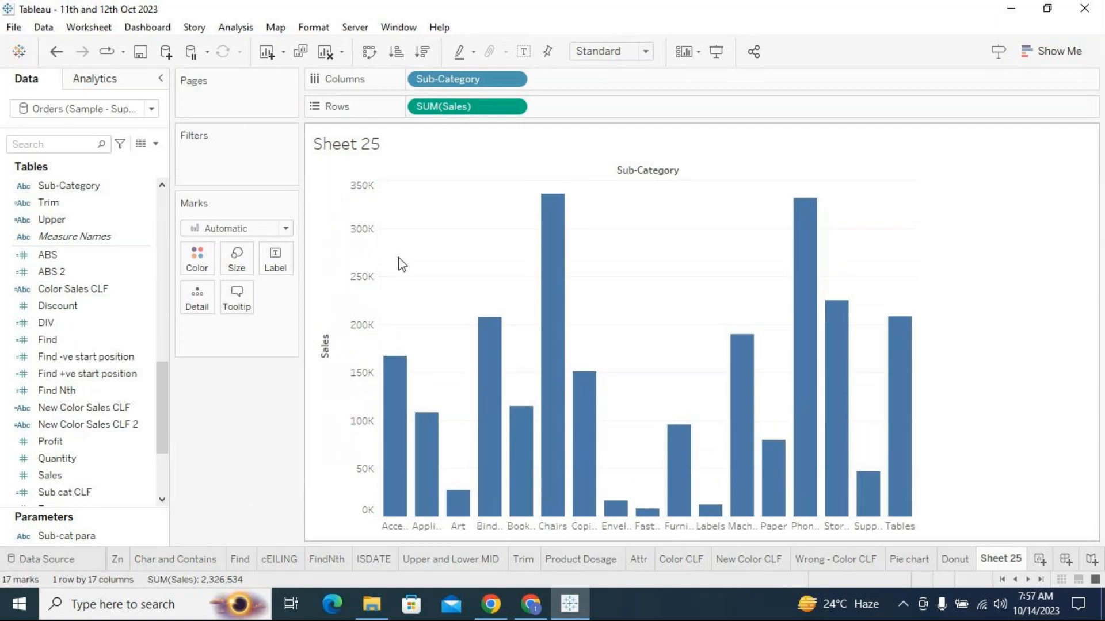
click(56, 51)
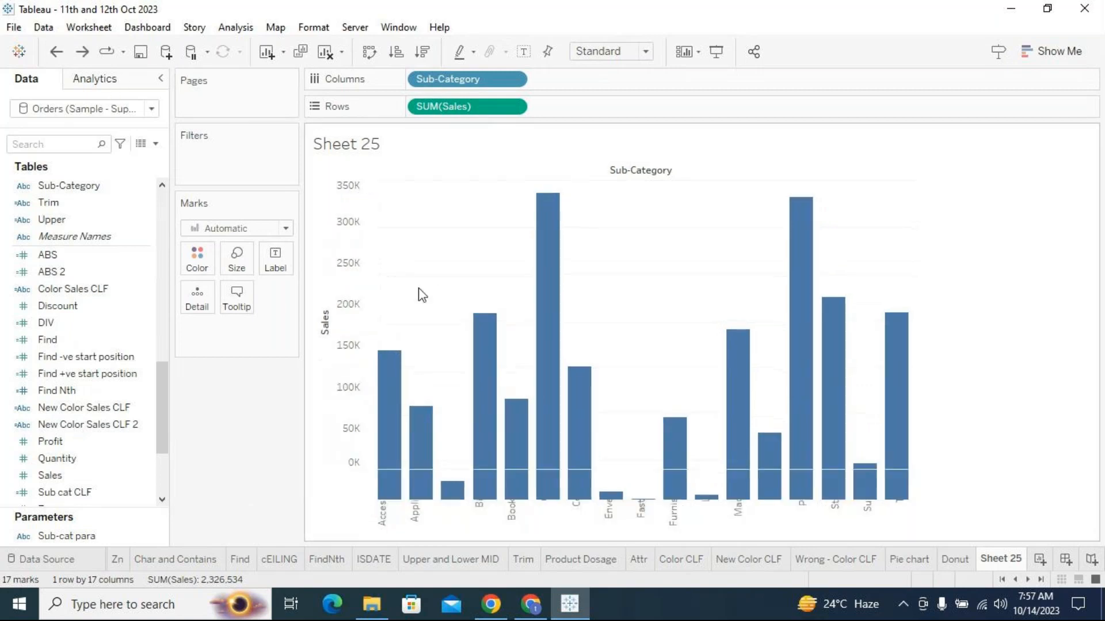
mouse_move(541, 252)
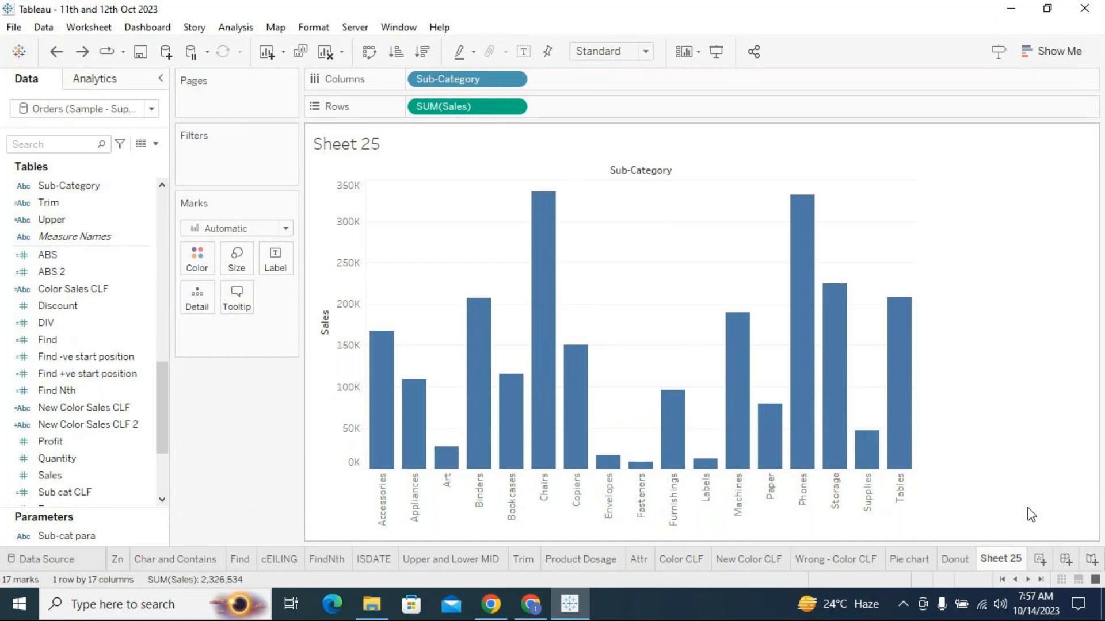
On a new worksheet, build a bar chart of Sales by Category and Sub-Category and show the mark labels.
click(1040, 559)
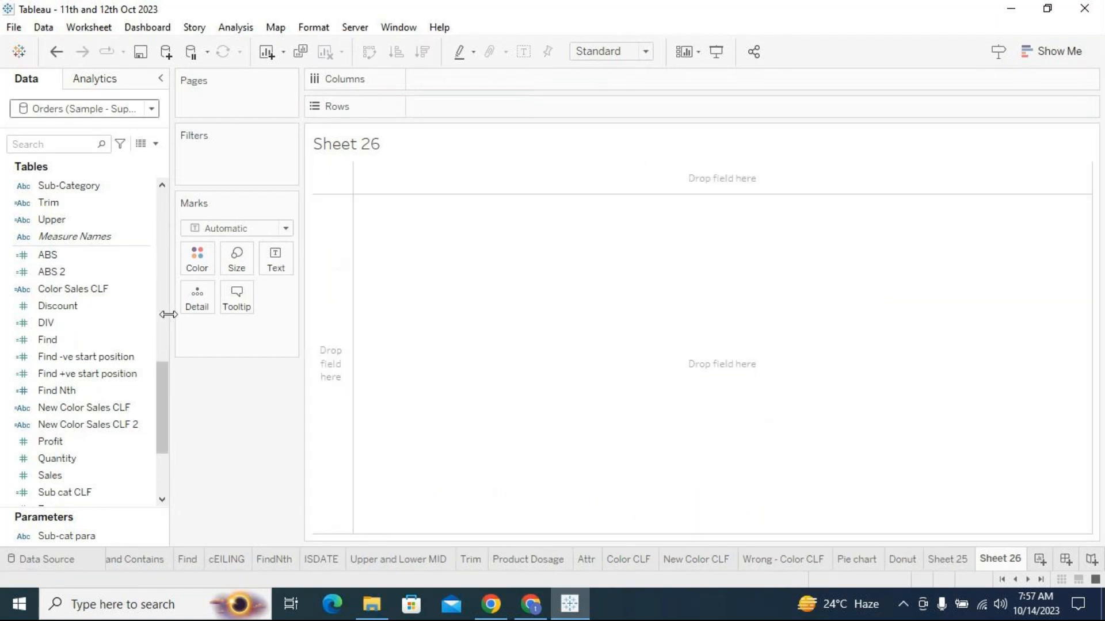
drag(166, 314, 162, 235)
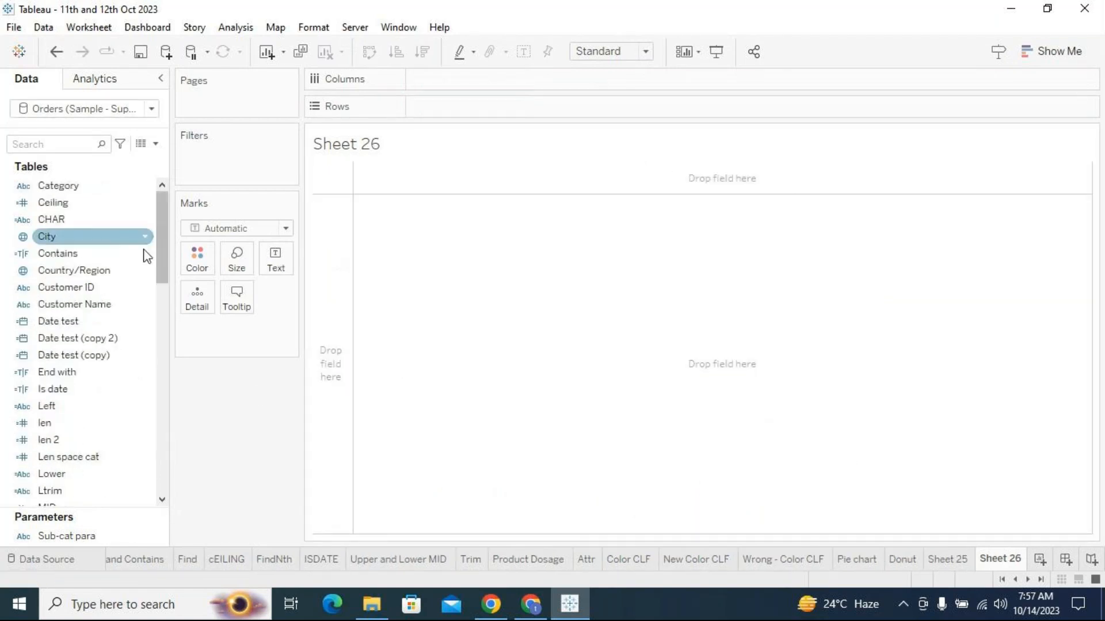
drag(58, 185, 423, 109)
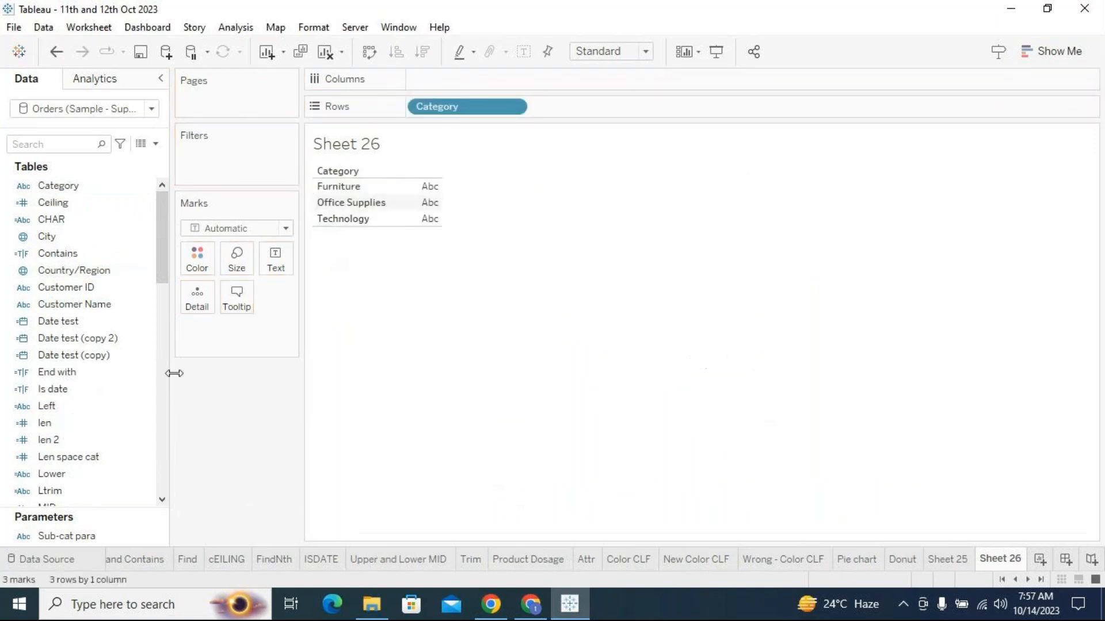
click(163, 407)
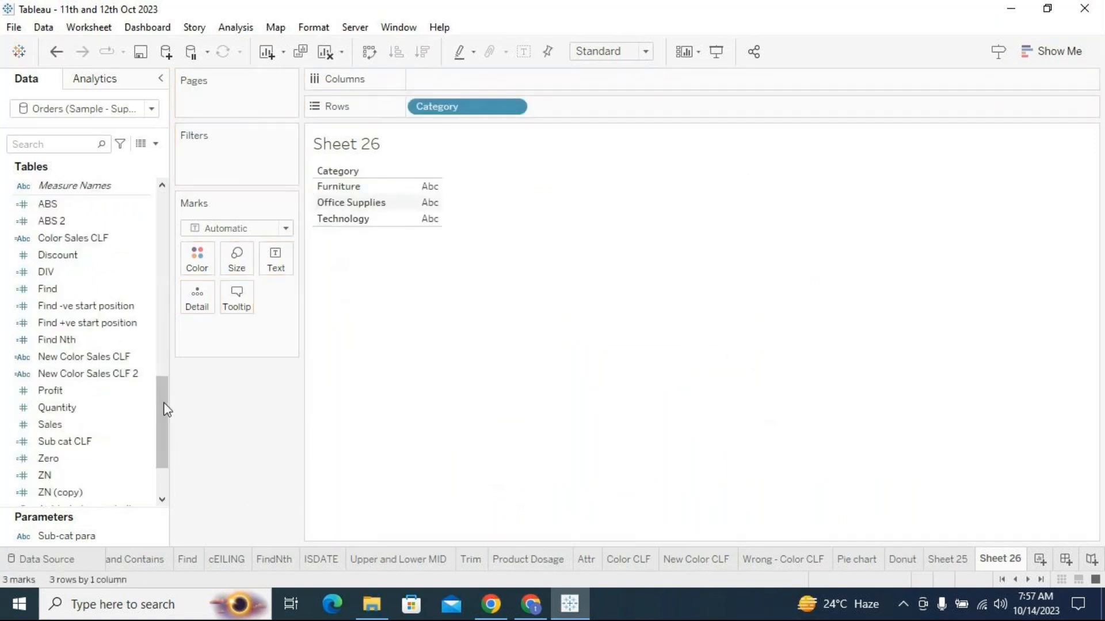
scroll(108, 333, down, 2)
scroll(108, 332, up, 5)
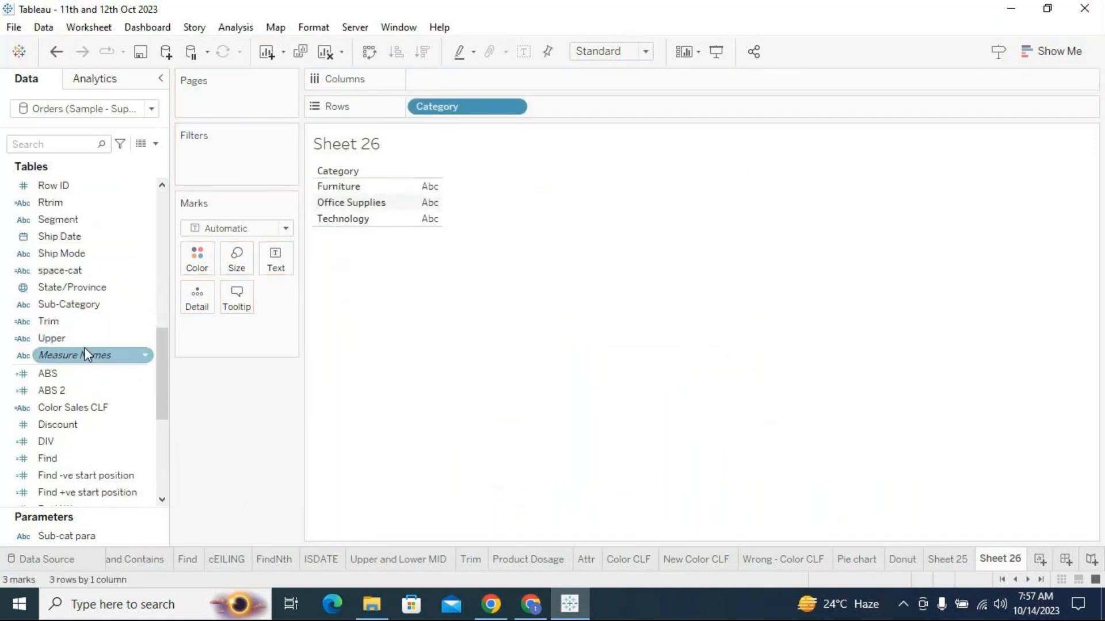
drag(86, 301, 595, 134)
scroll(91, 371, down, 2)
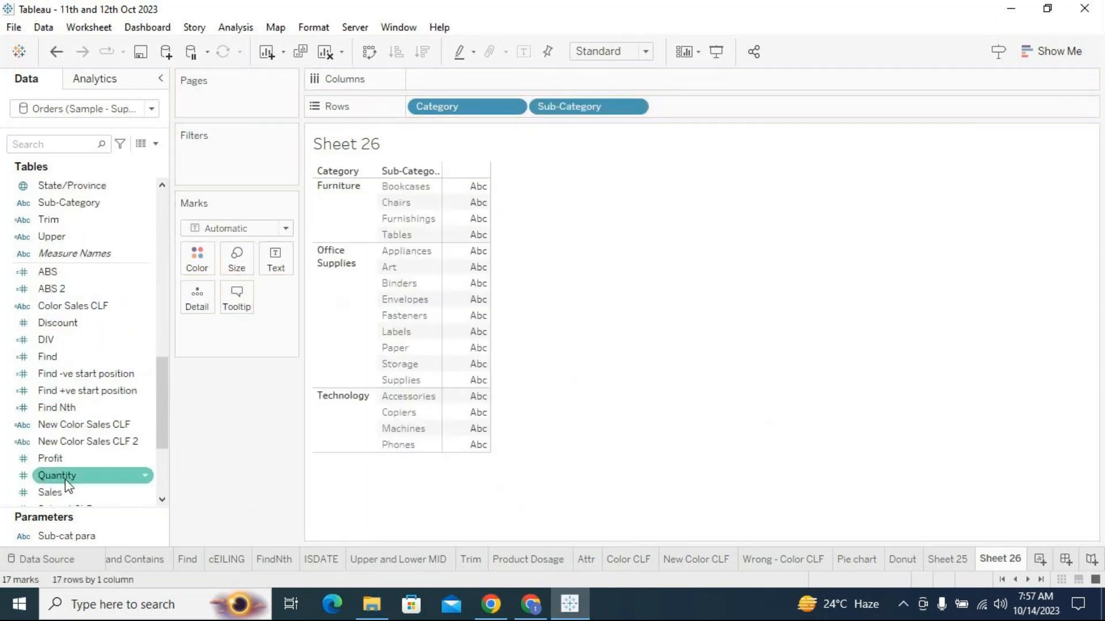
drag(65, 493, 499, 80)
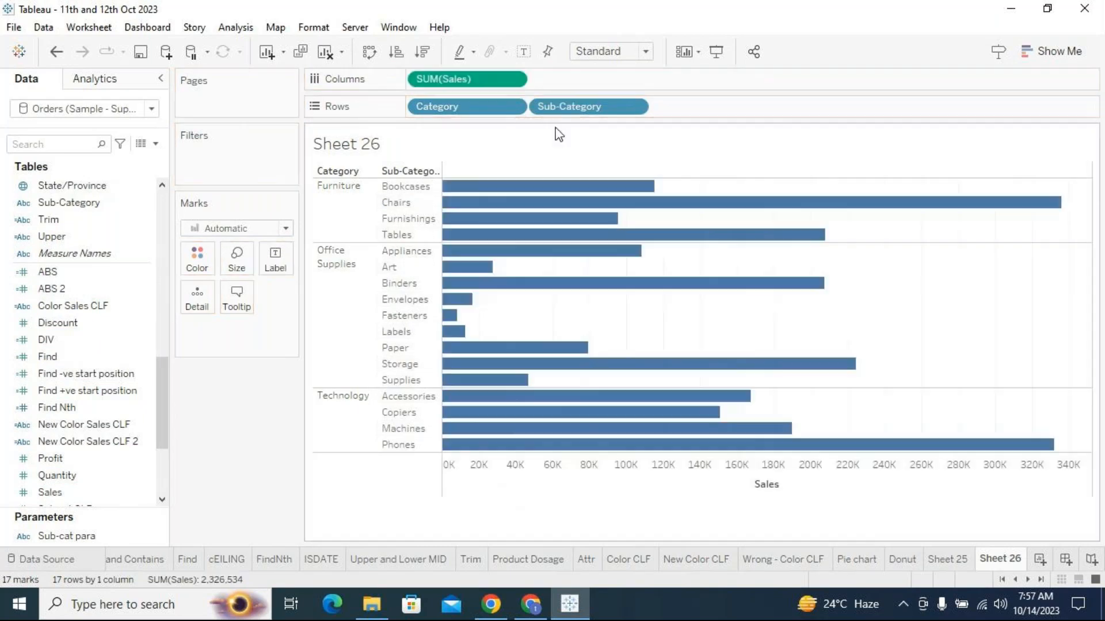
click(523, 51)
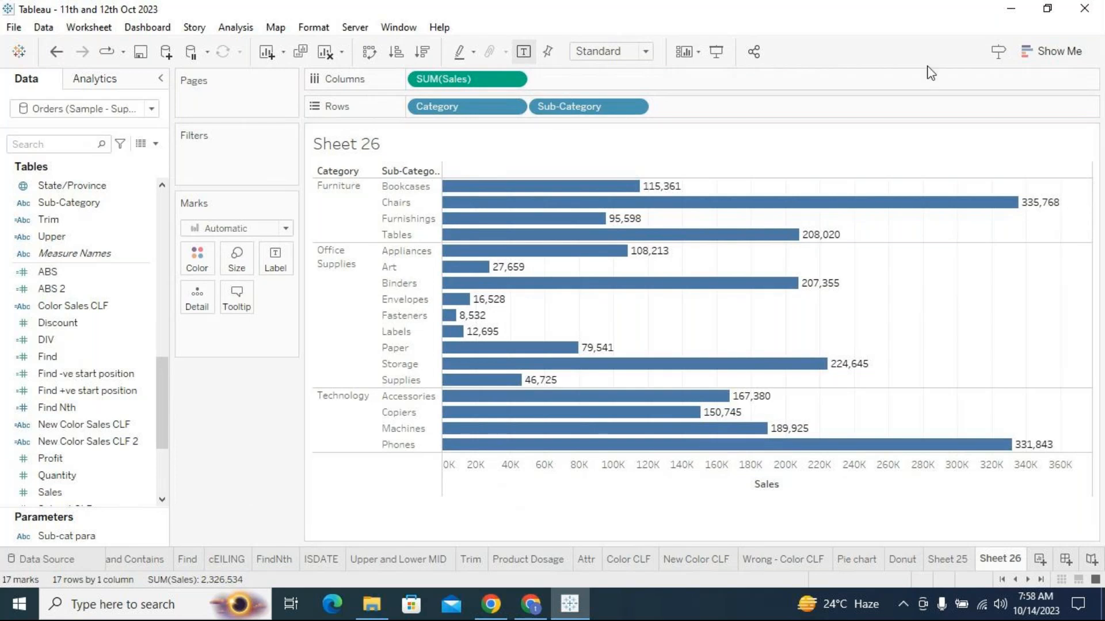
double_click(395, 145)
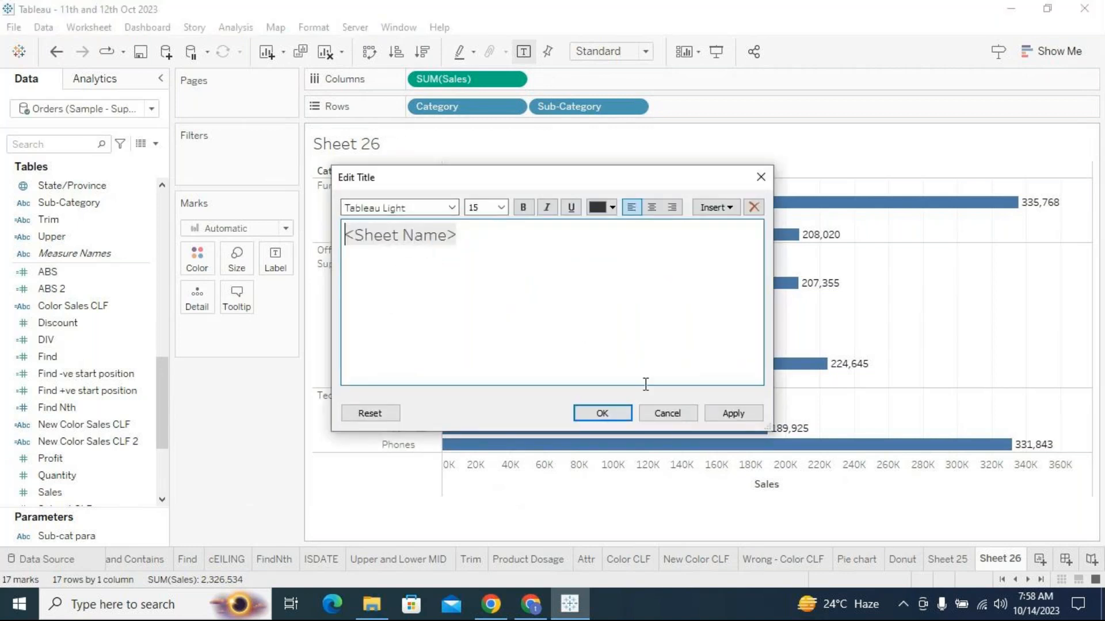
click(688, 414)
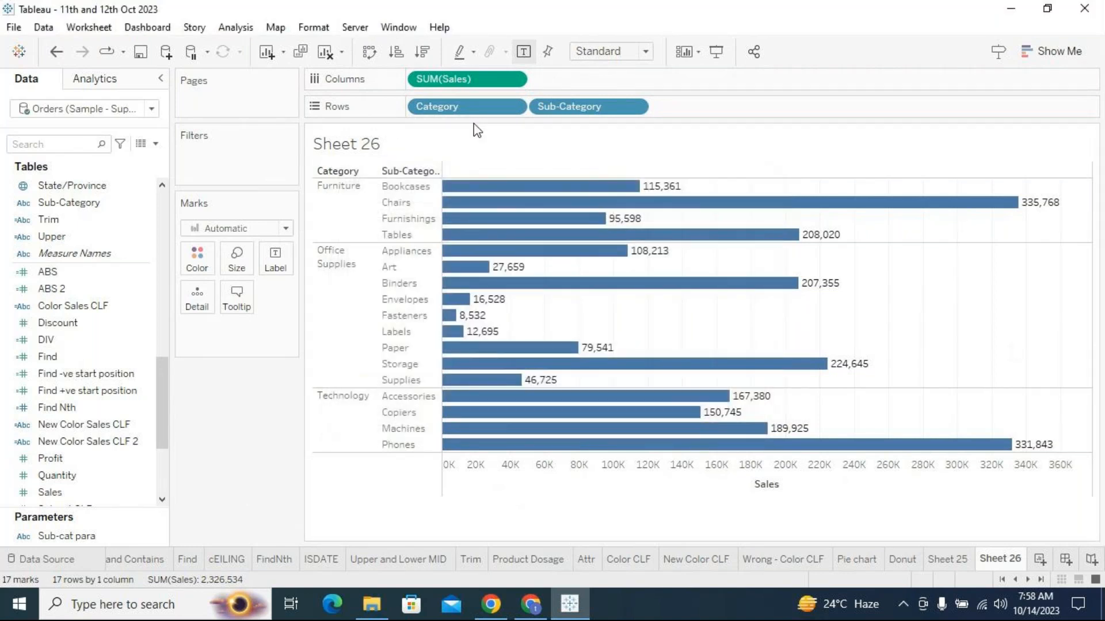
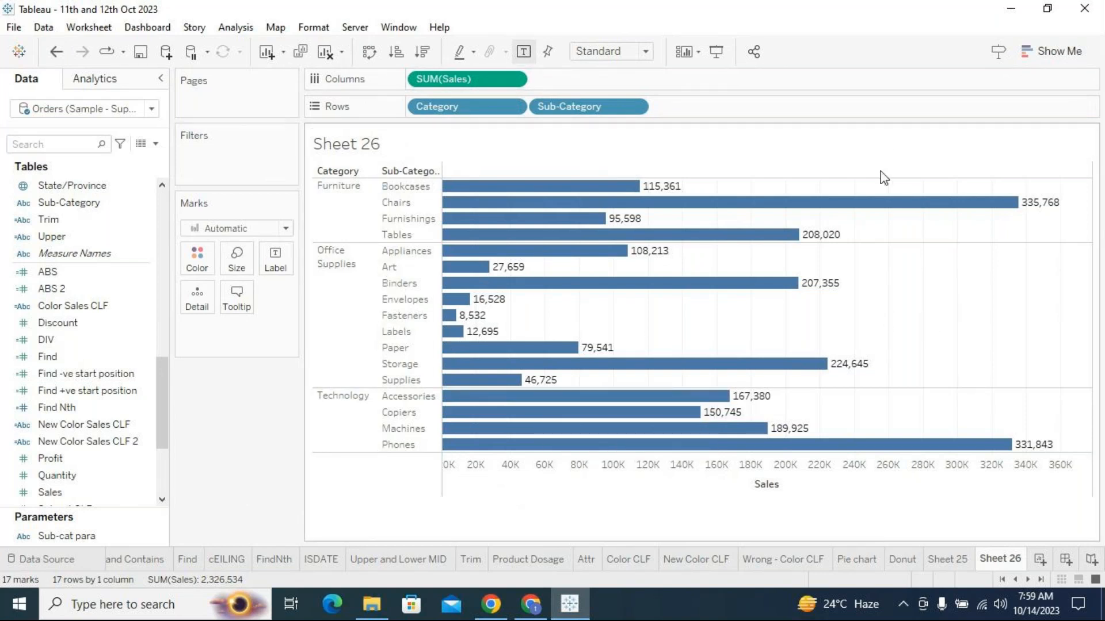
Compare the vertical Sub-Category sales bars on Sheet 25 with the Category and Sub-Category bars on Sheet 26, and look at Product Dosage.
click(962, 561)
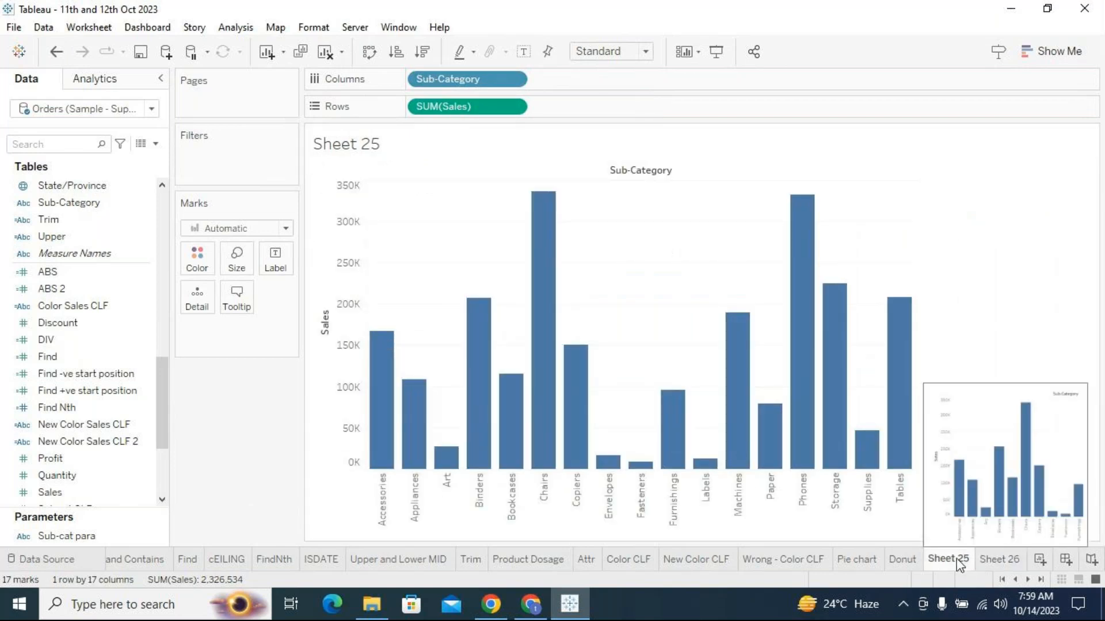
click(524, 558)
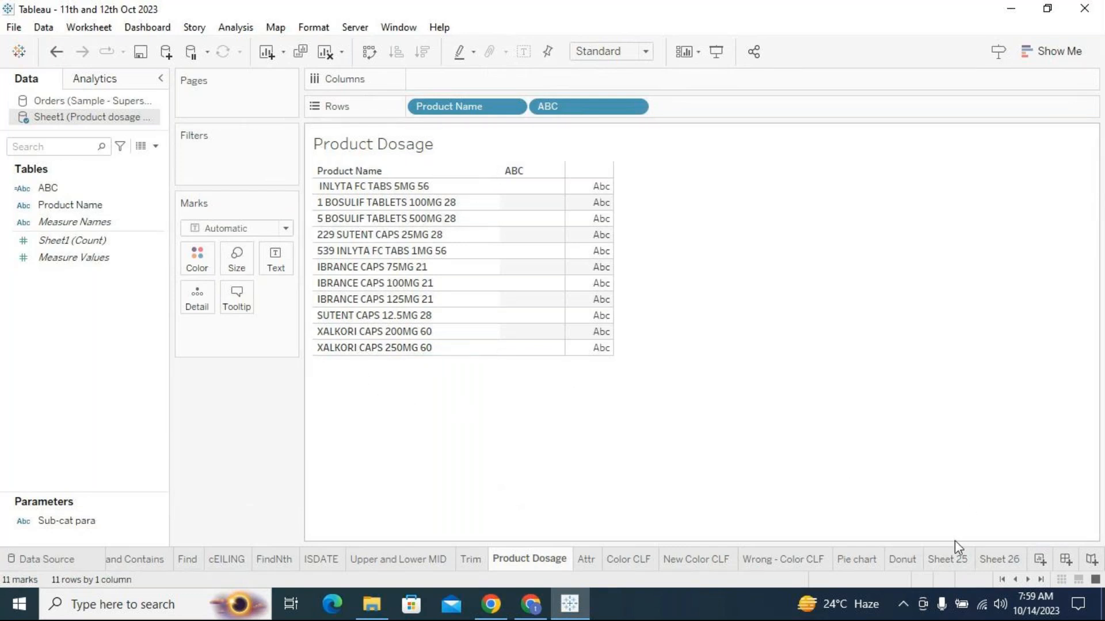
click(960, 558)
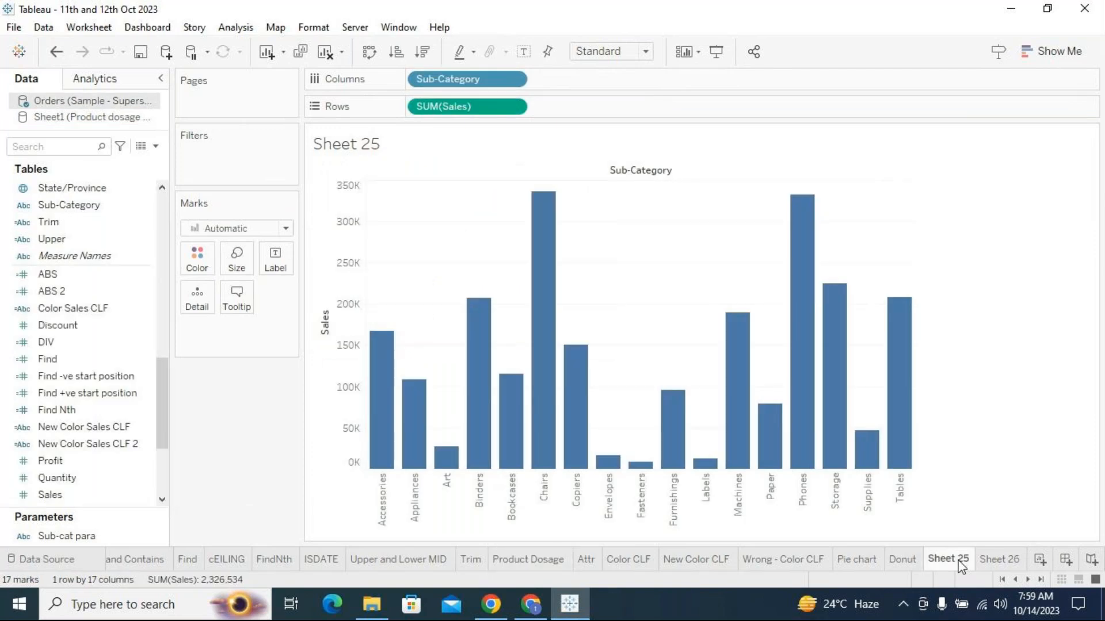
click(988, 558)
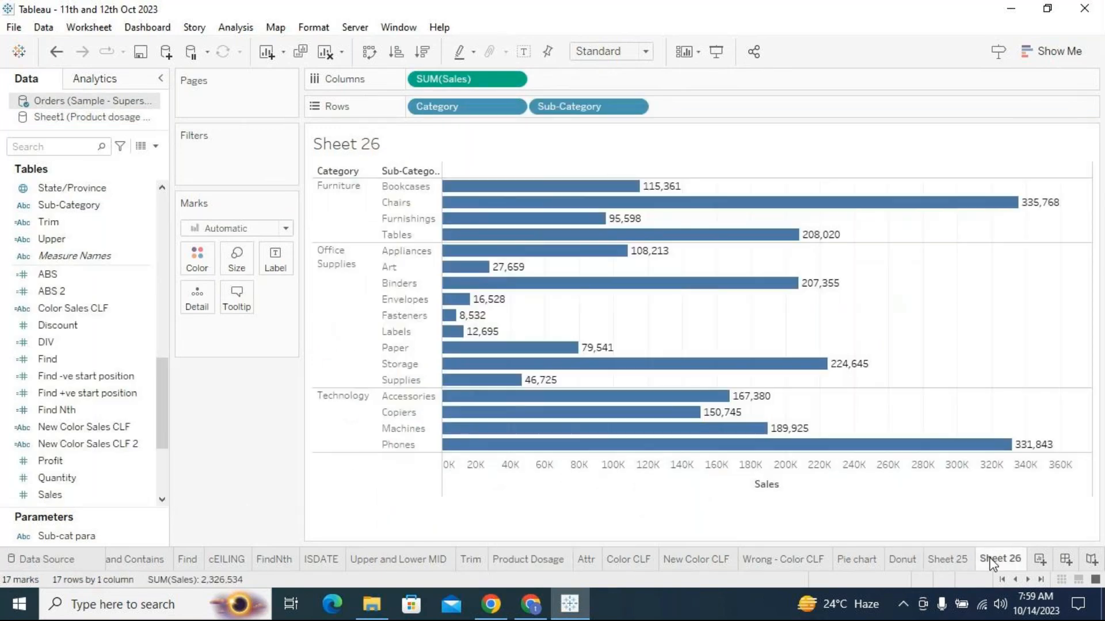
click(953, 557)
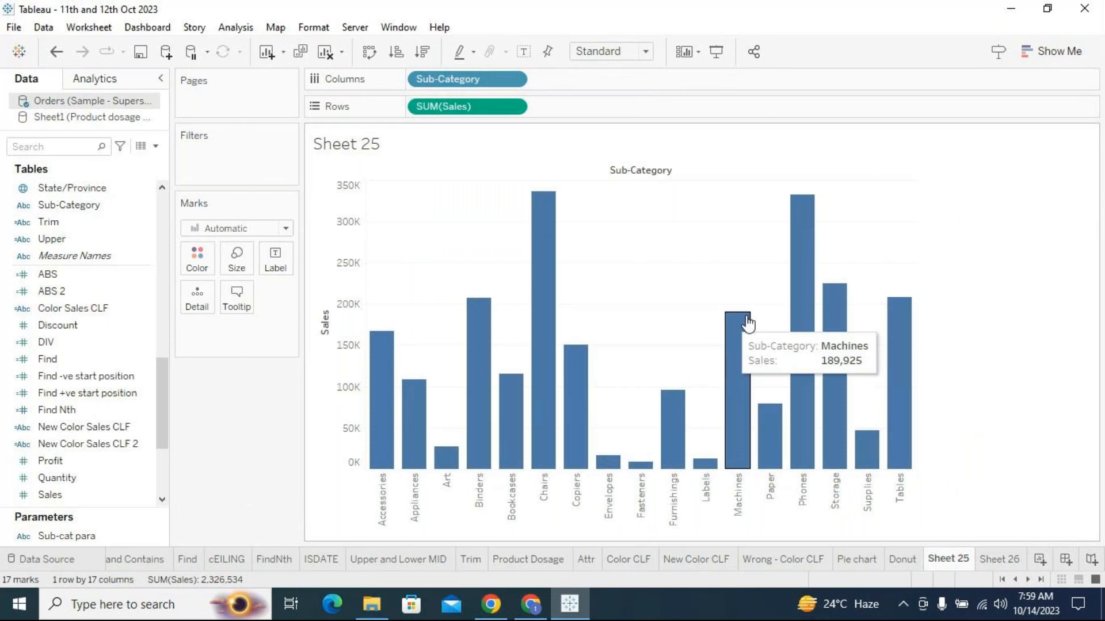
click(992, 566)
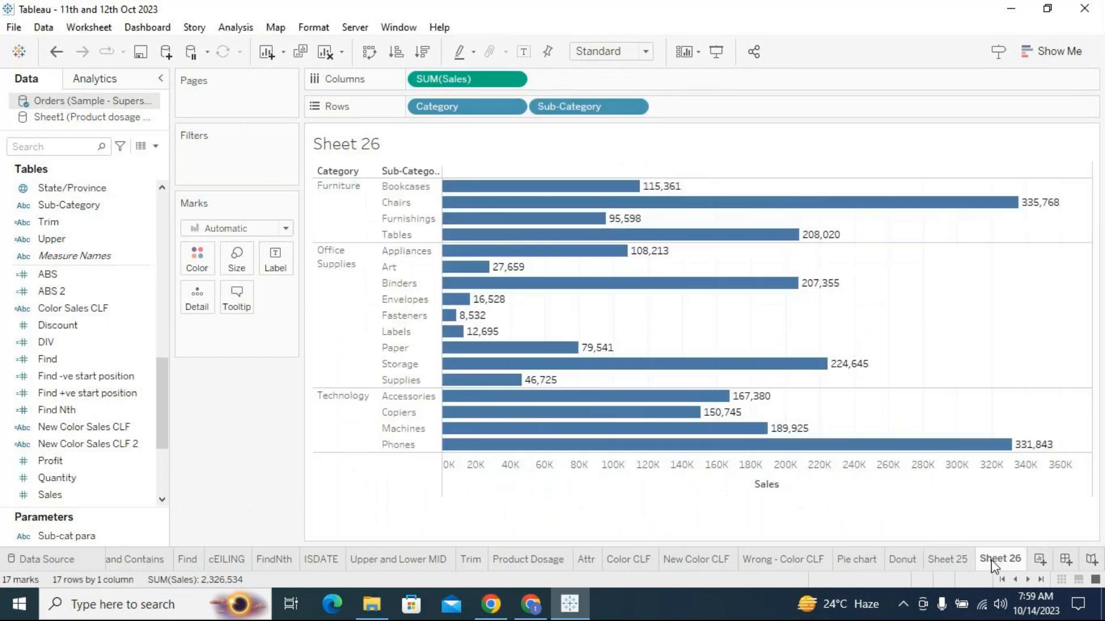
click(965, 561)
mouse_move(794, 254)
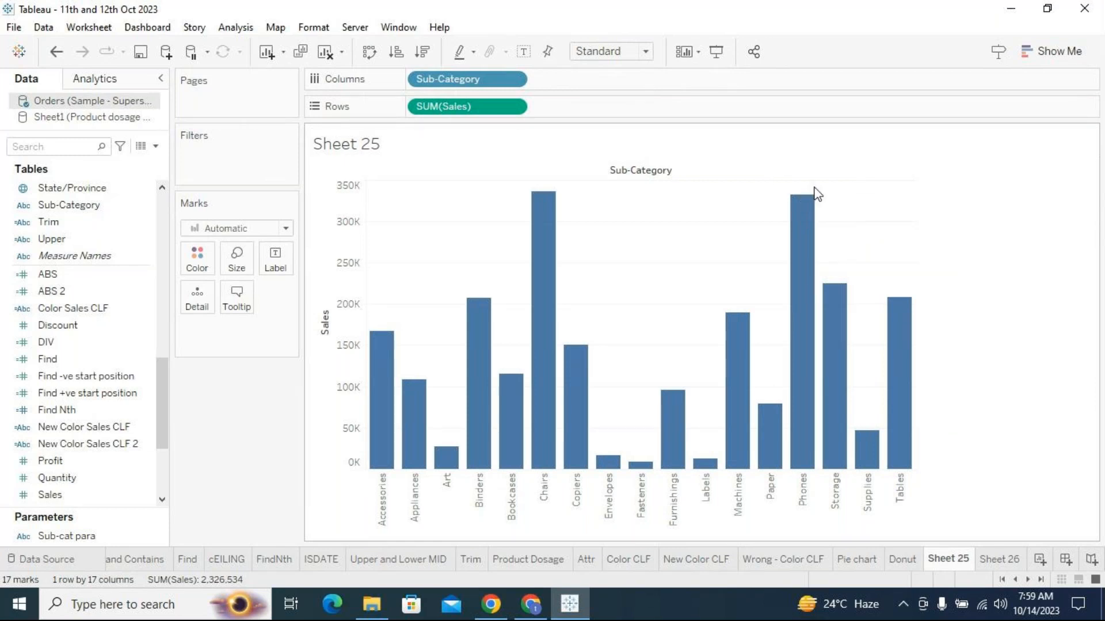
mouse_move(385, 387)
Rename the worksheet with the Category and Sub-Category sales bars as Scenario-3.
click(1000, 558)
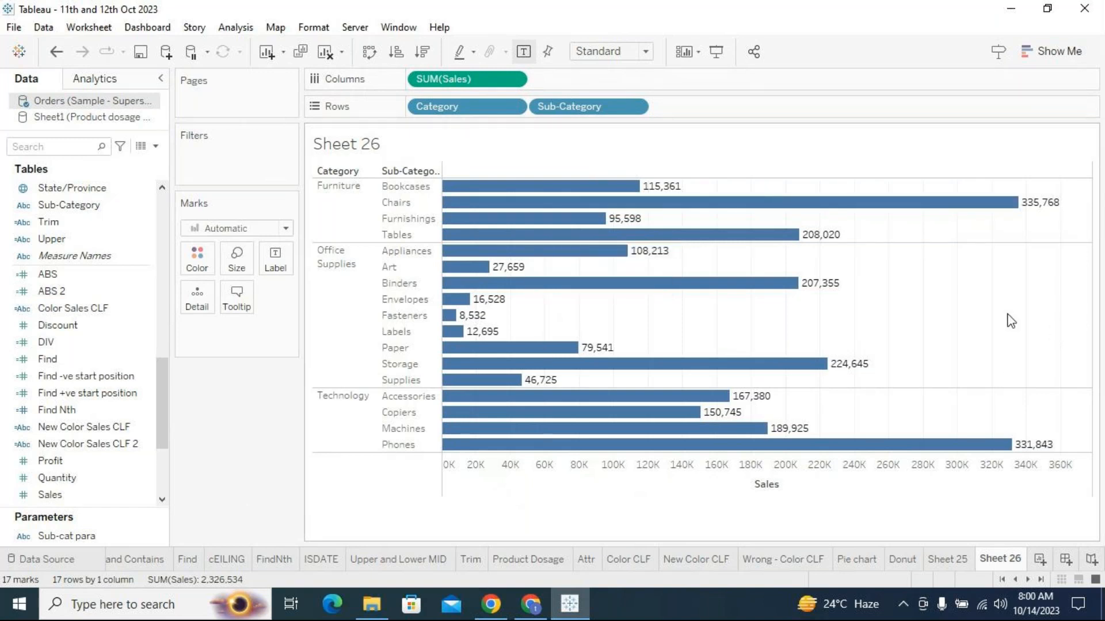
double_click(1001, 559)
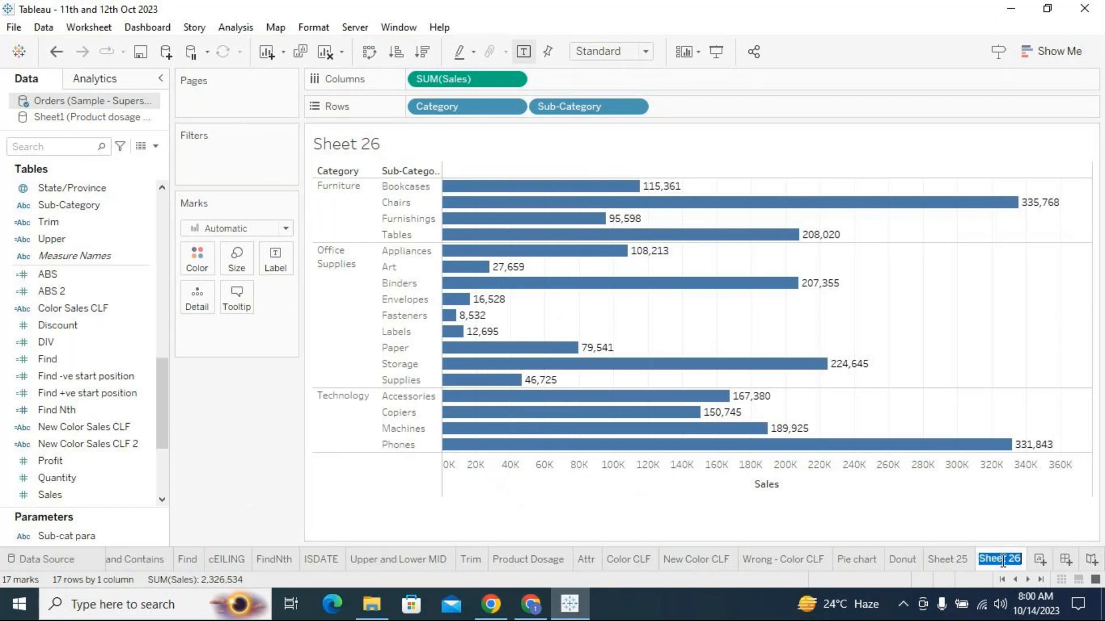
text(Scenario)
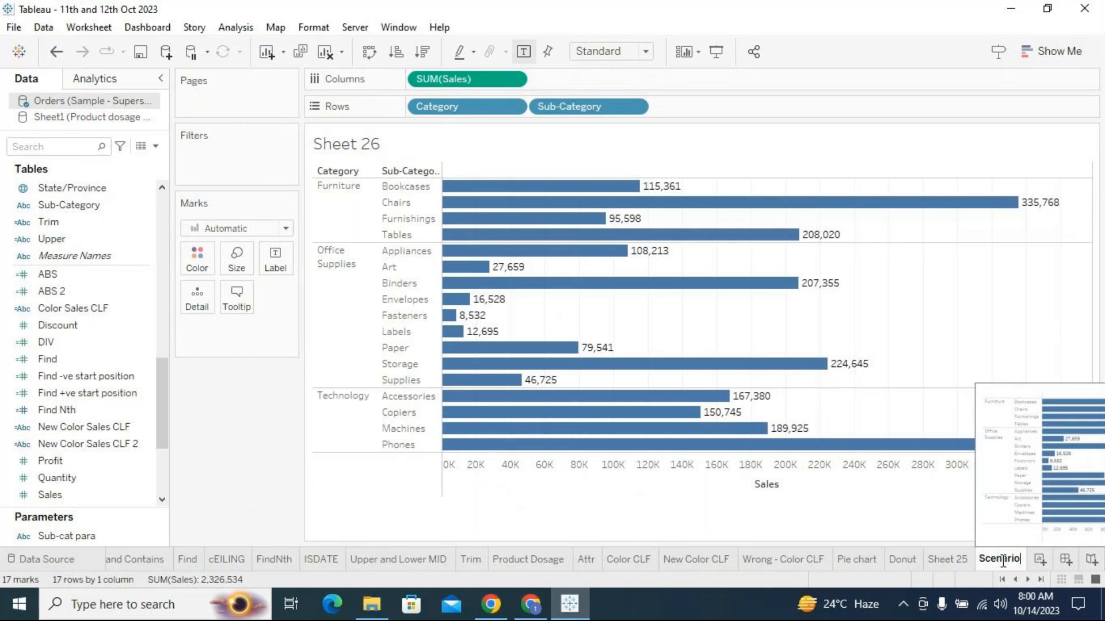
text(-3)
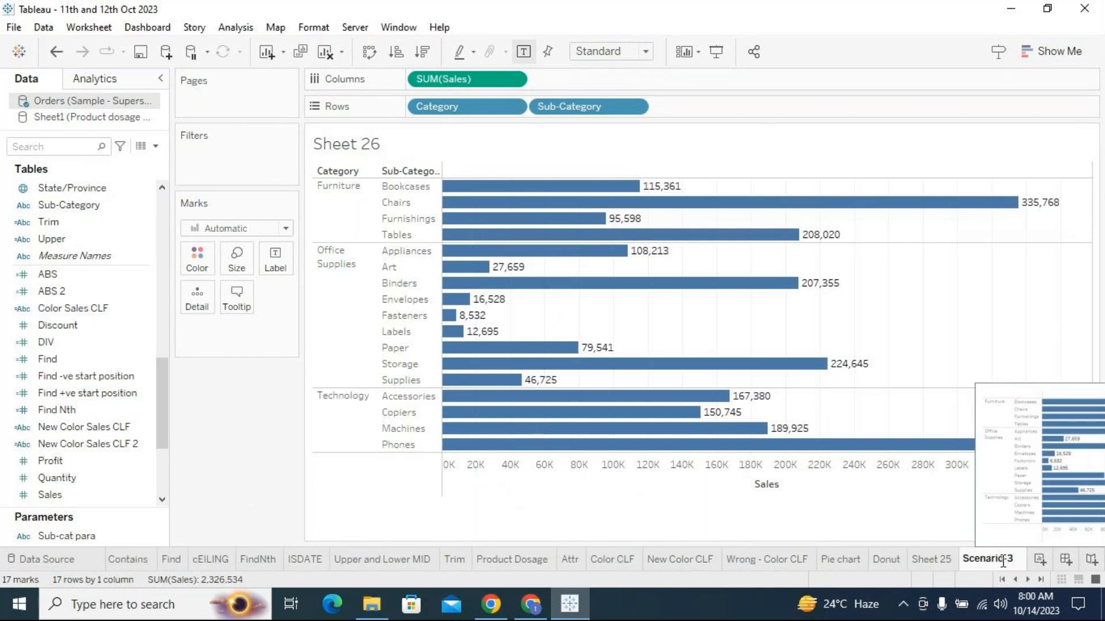
Rename the worksheet with the vertical Sub-Category sales bars as Scenario-2.
click(944, 559)
double_click(943, 559)
text(Scenario-2)
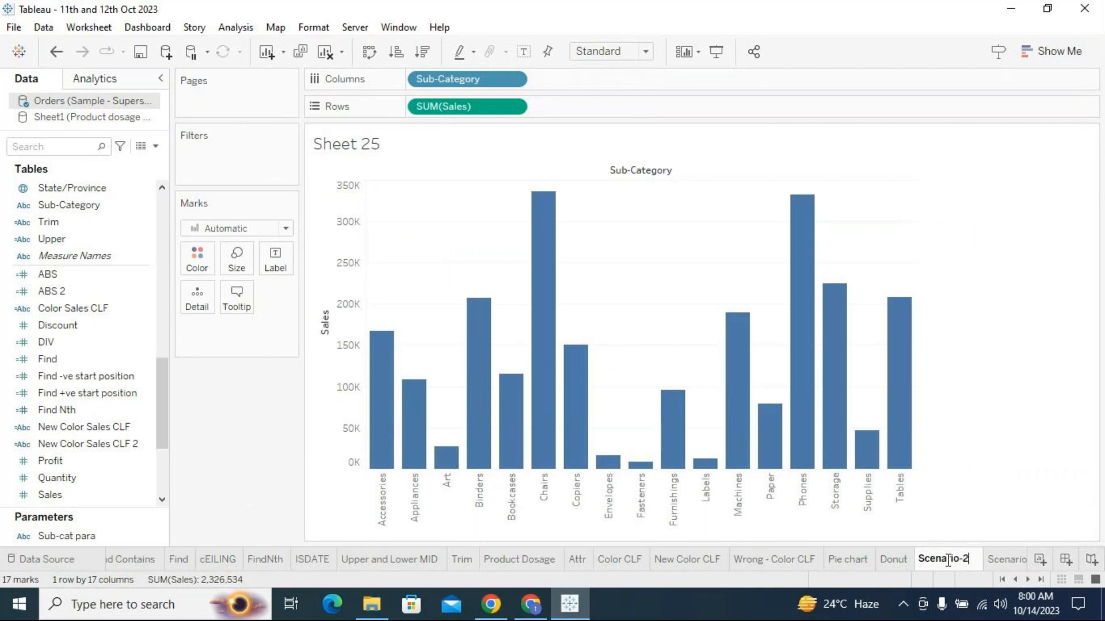
key(Return)
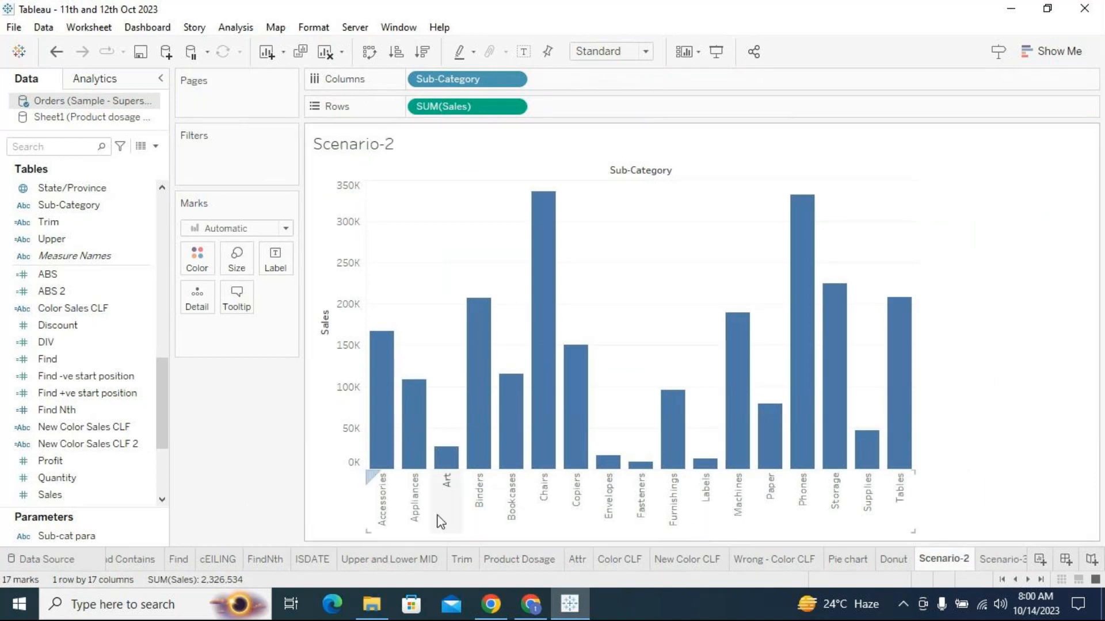
Look back through the workbook's earlier worksheets and view the Category and Sub-Category sales chart on Sheet 6.
click(1016, 579)
click(1016, 579)
click(1016, 578)
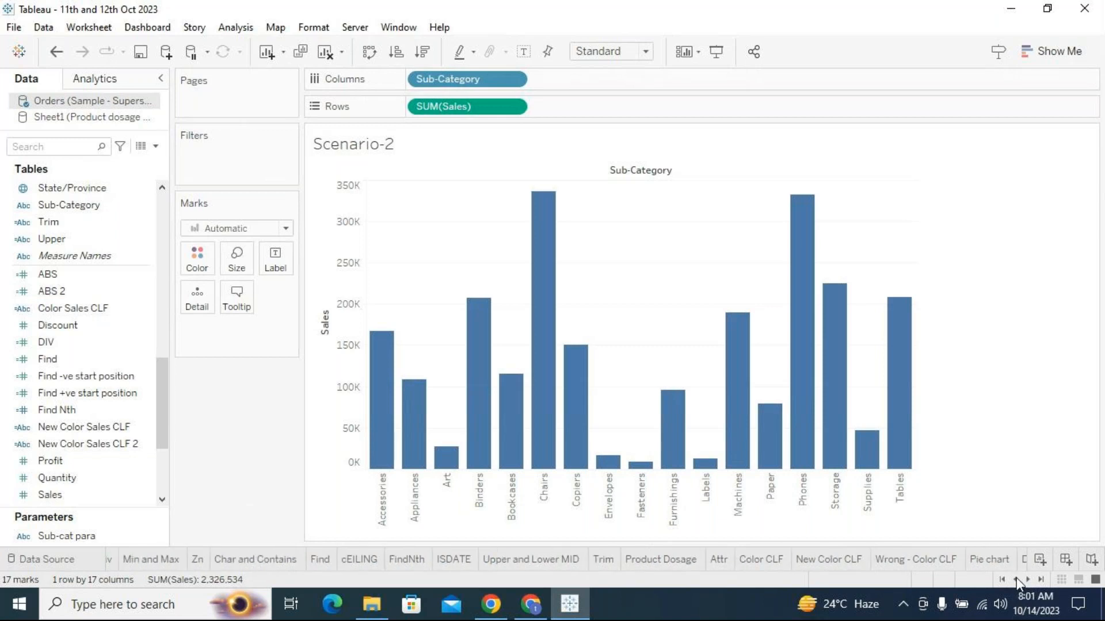
click(1016, 578)
click(1016, 578)
click(1016, 577)
click(1016, 578)
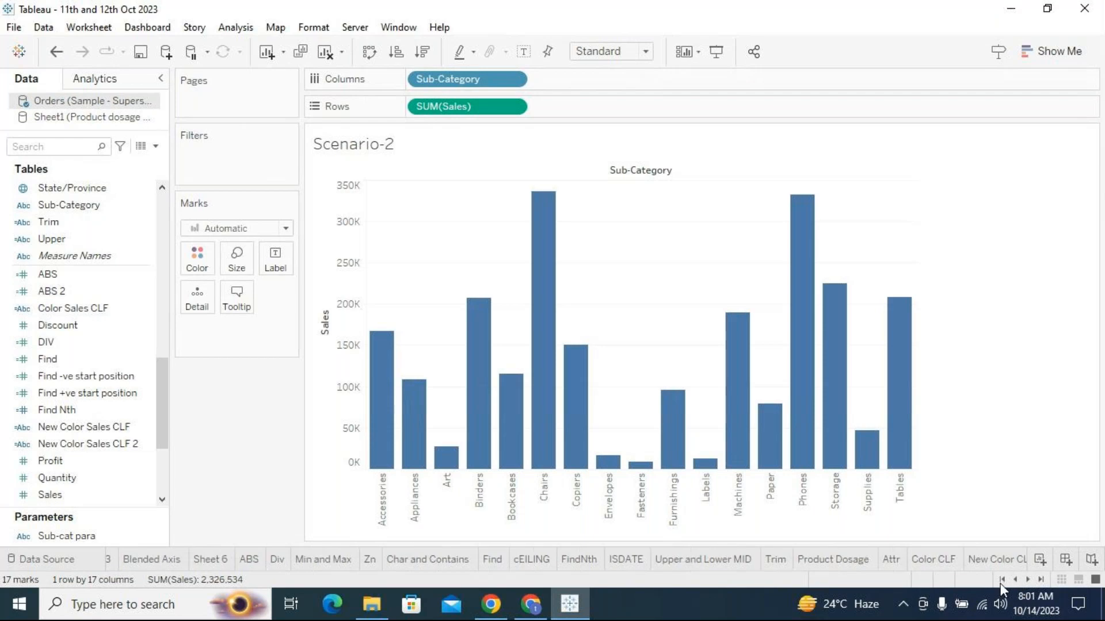
click(192, 554)
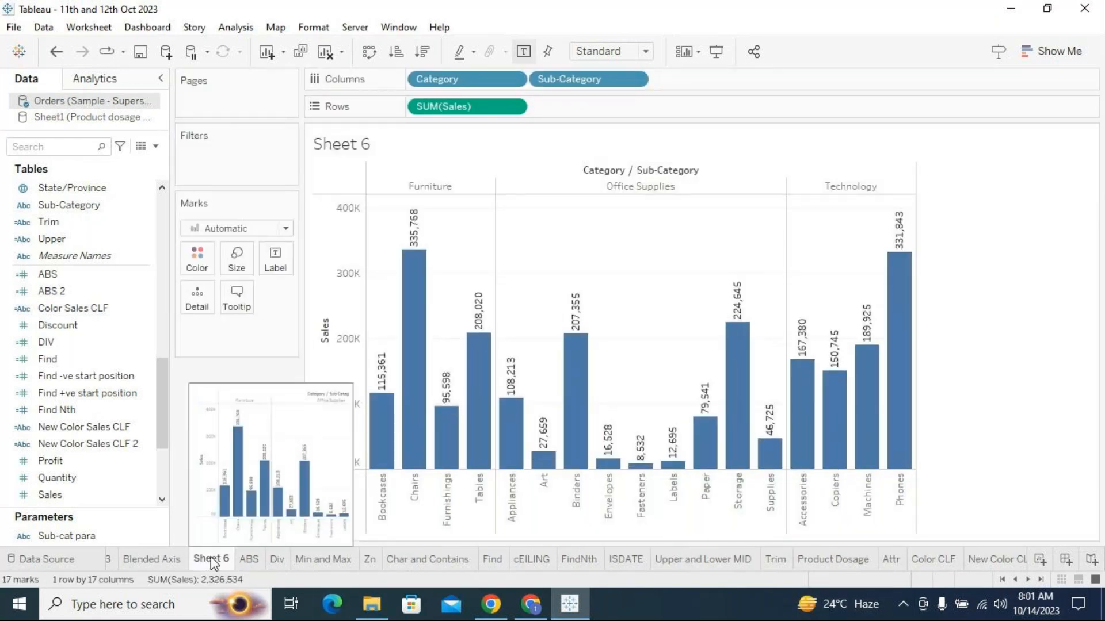
Add the prefix Screnario-3 to the name of the Product Dosage worksheet.
double_click(849, 559)
key(End)
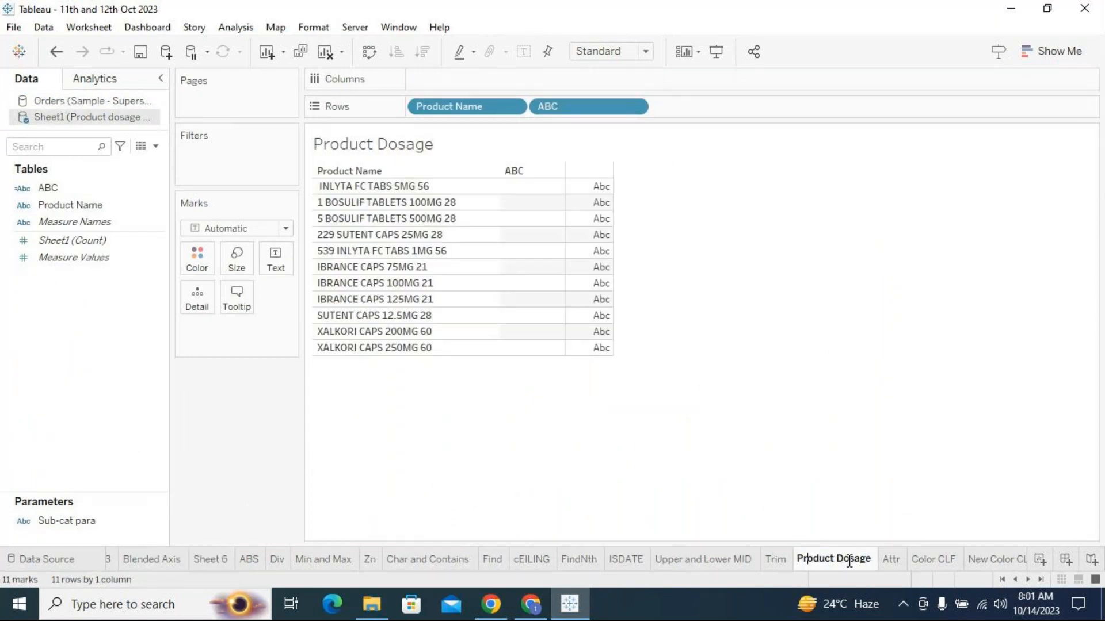
text(Screnar)
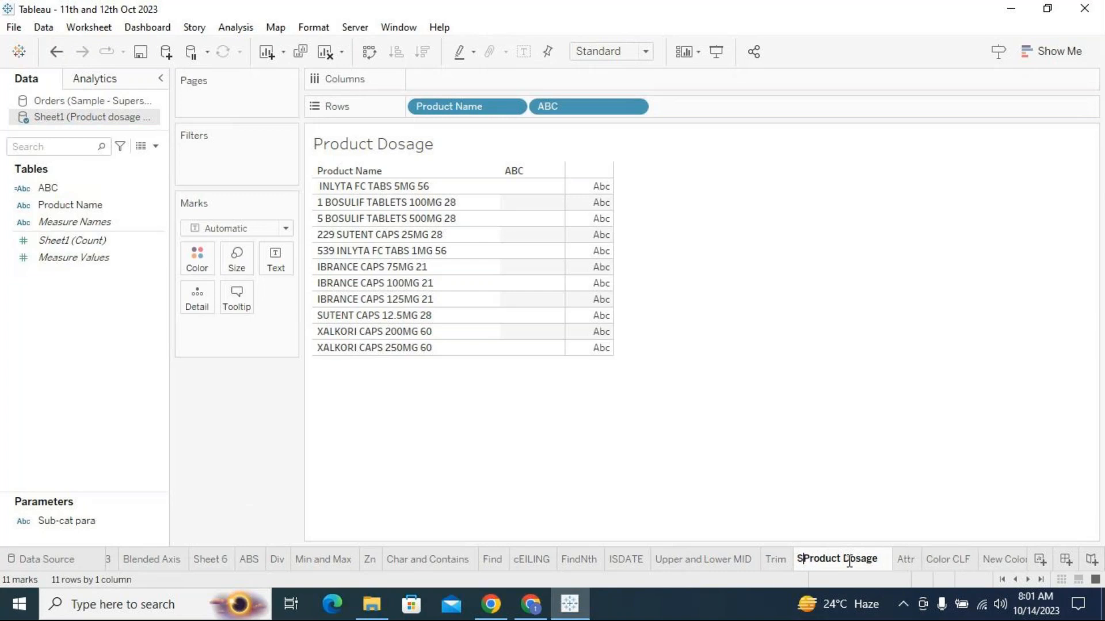
text(io)
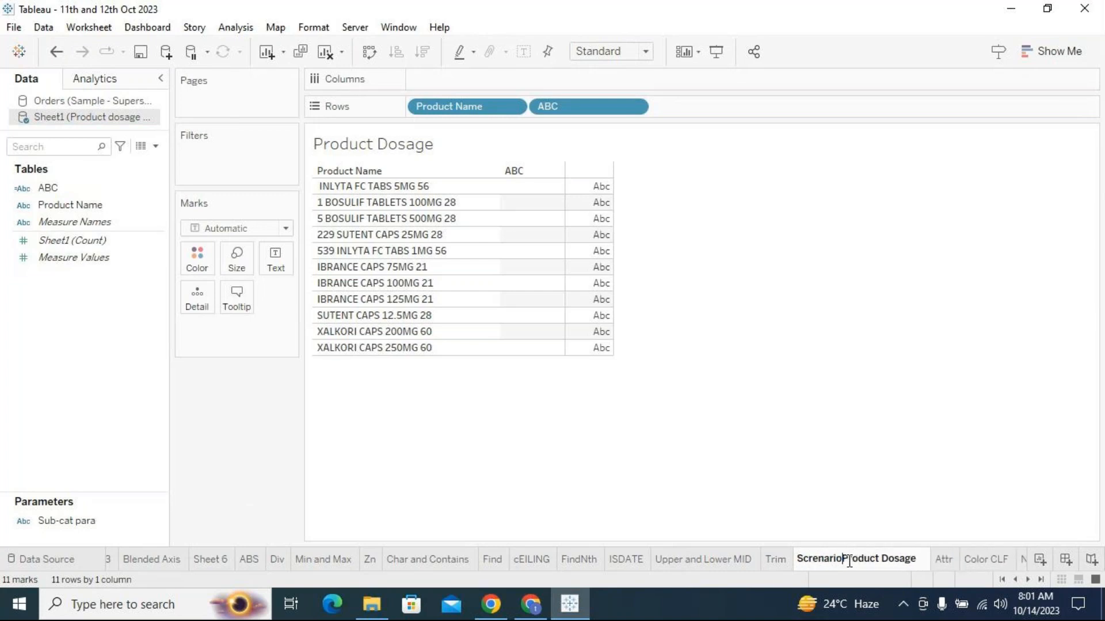
text(-3)
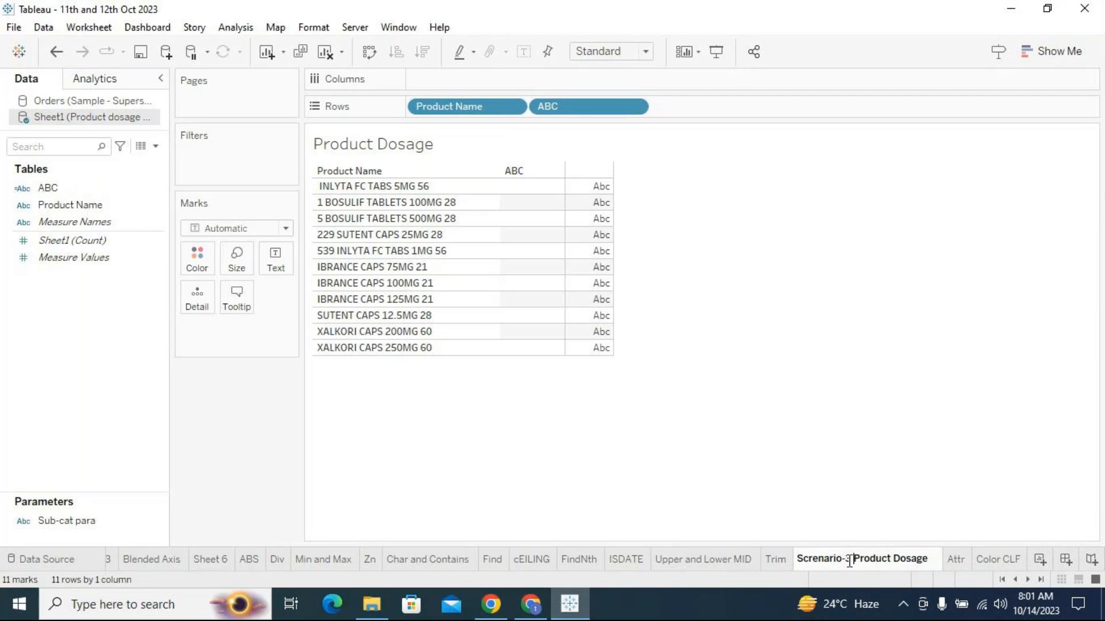
click(875, 505)
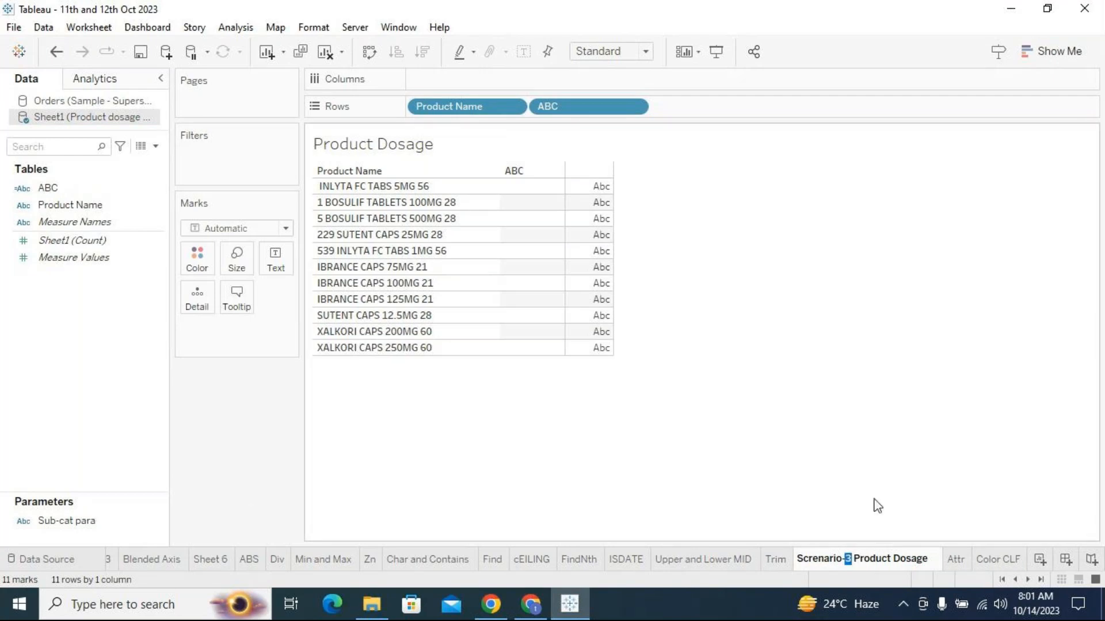
Change the number in the Product Dosage worksheet's prefix to 1, so its name reads Screnario-1 Product Dosage.
click(1041, 580)
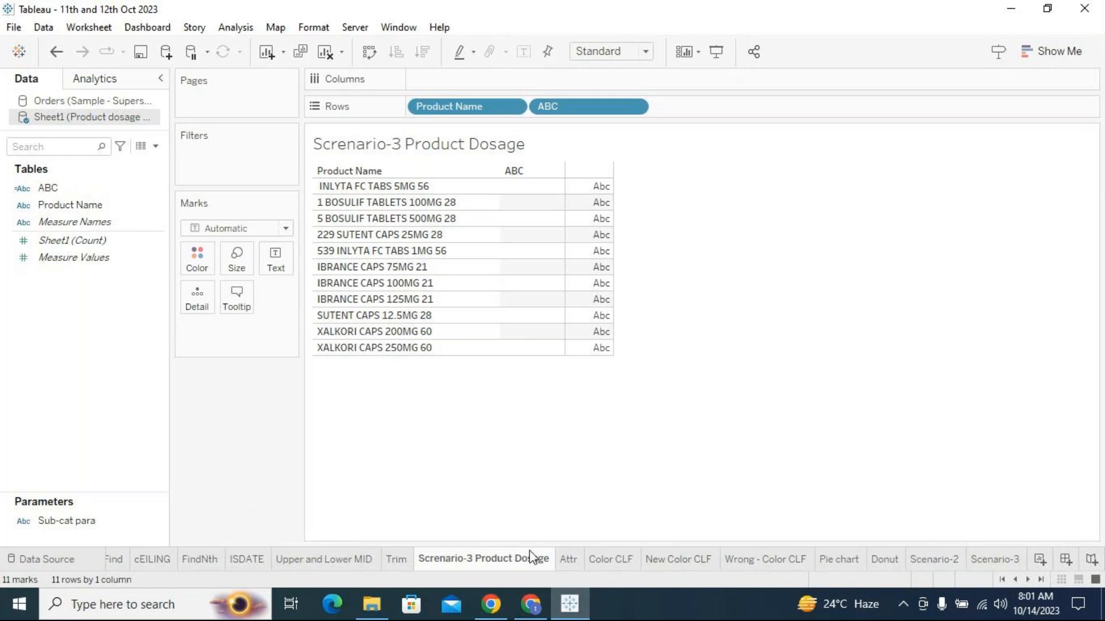
double_click(468, 559)
click(469, 554)
text(1)
key(Return)
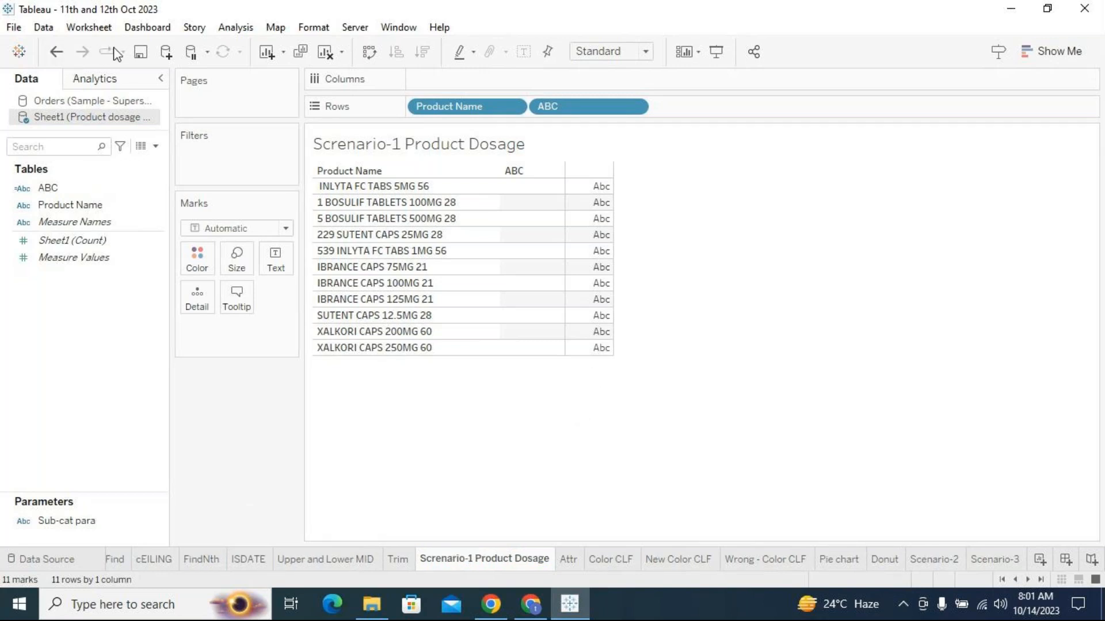
Save the workbook and close Tableau.
click(140, 52)
click(1088, 8)
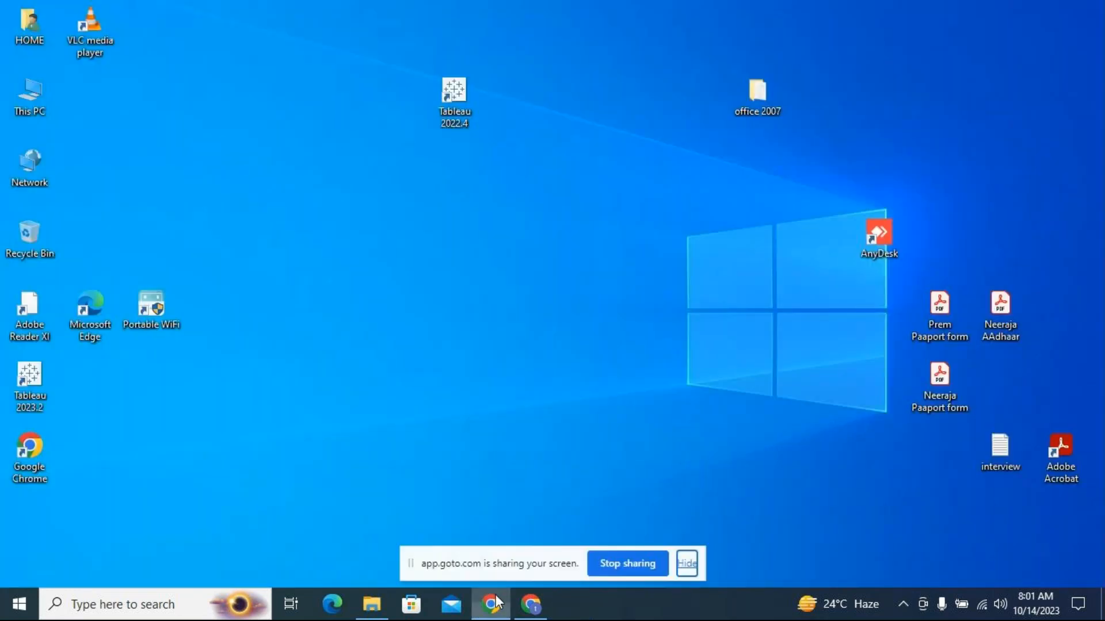
Switch to the GoTo meeting in Chrome and hide the screen-sharing notice.
click(535, 609)
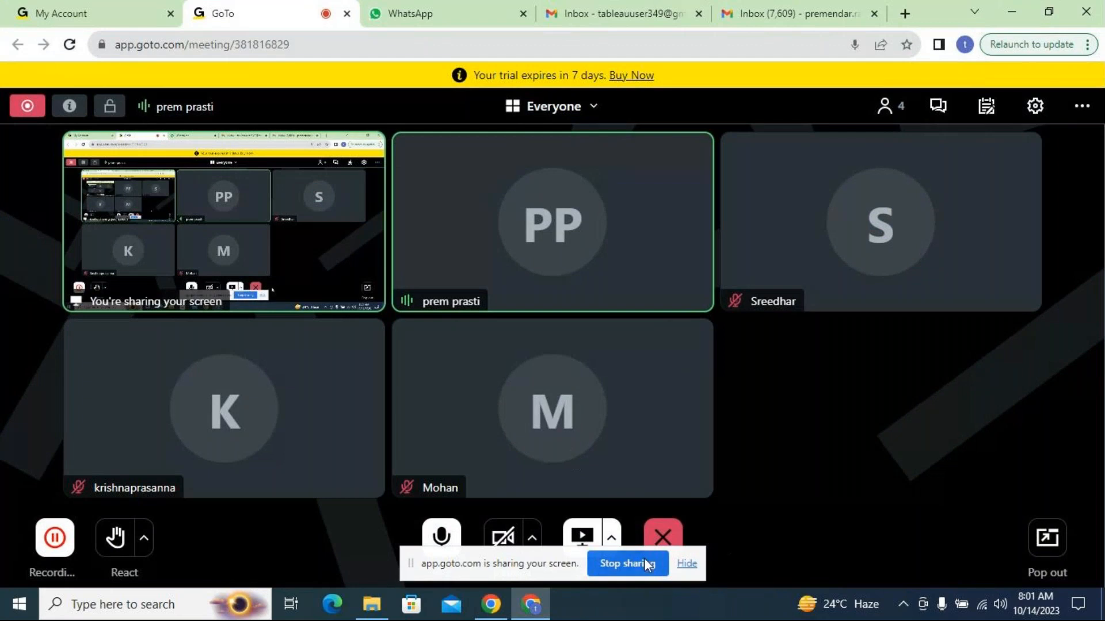
click(687, 564)
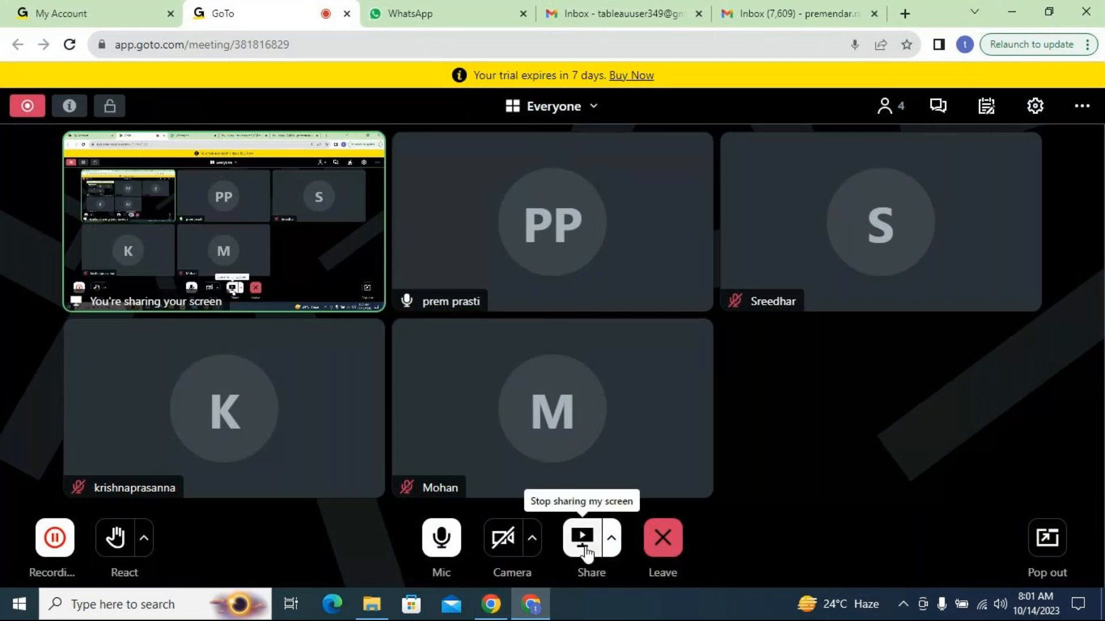